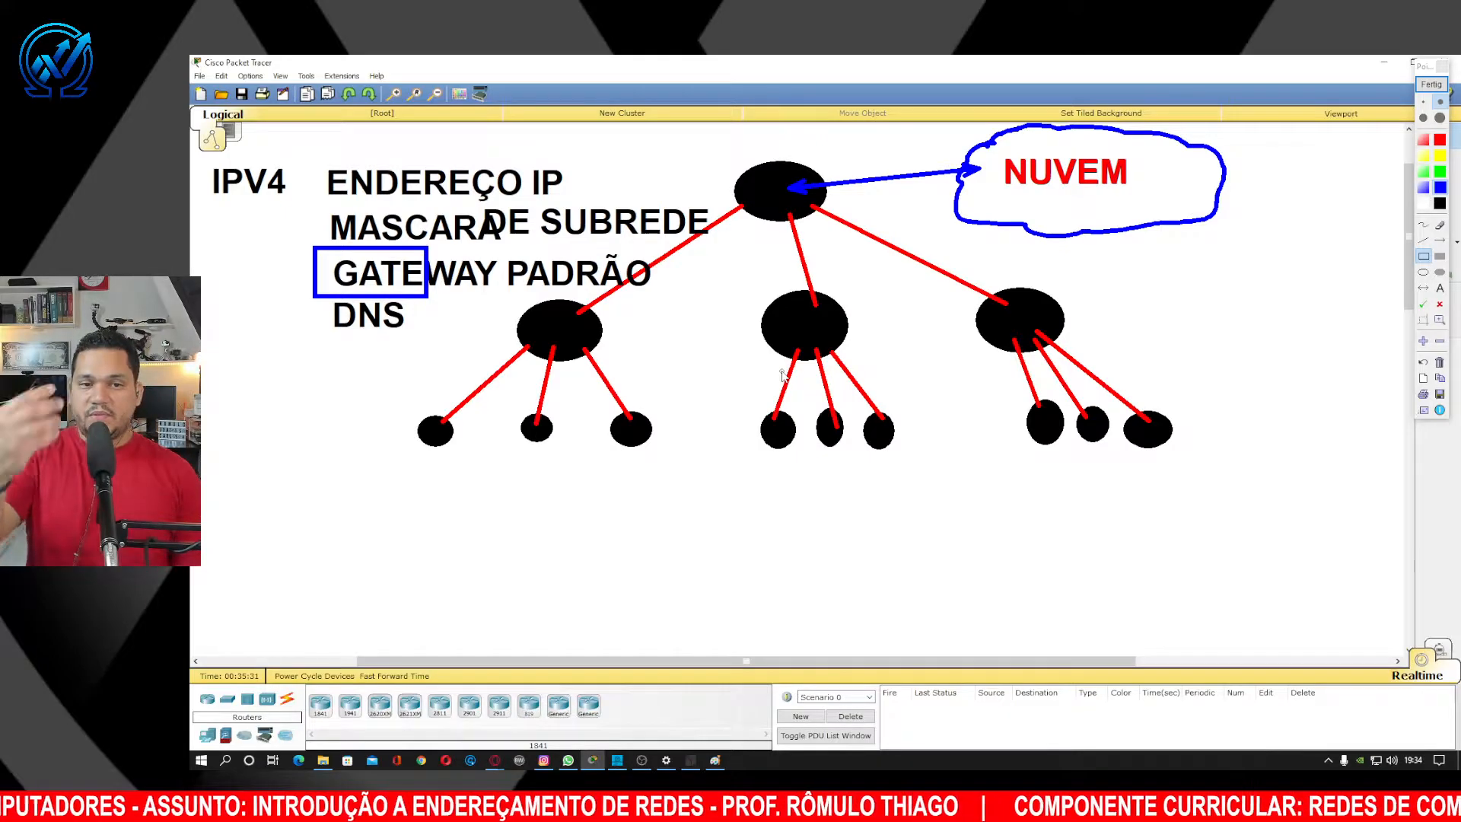
Close the Pointofix freeze-frame to return to the blank Packet Tracer workspace.
left_click(1431, 86)
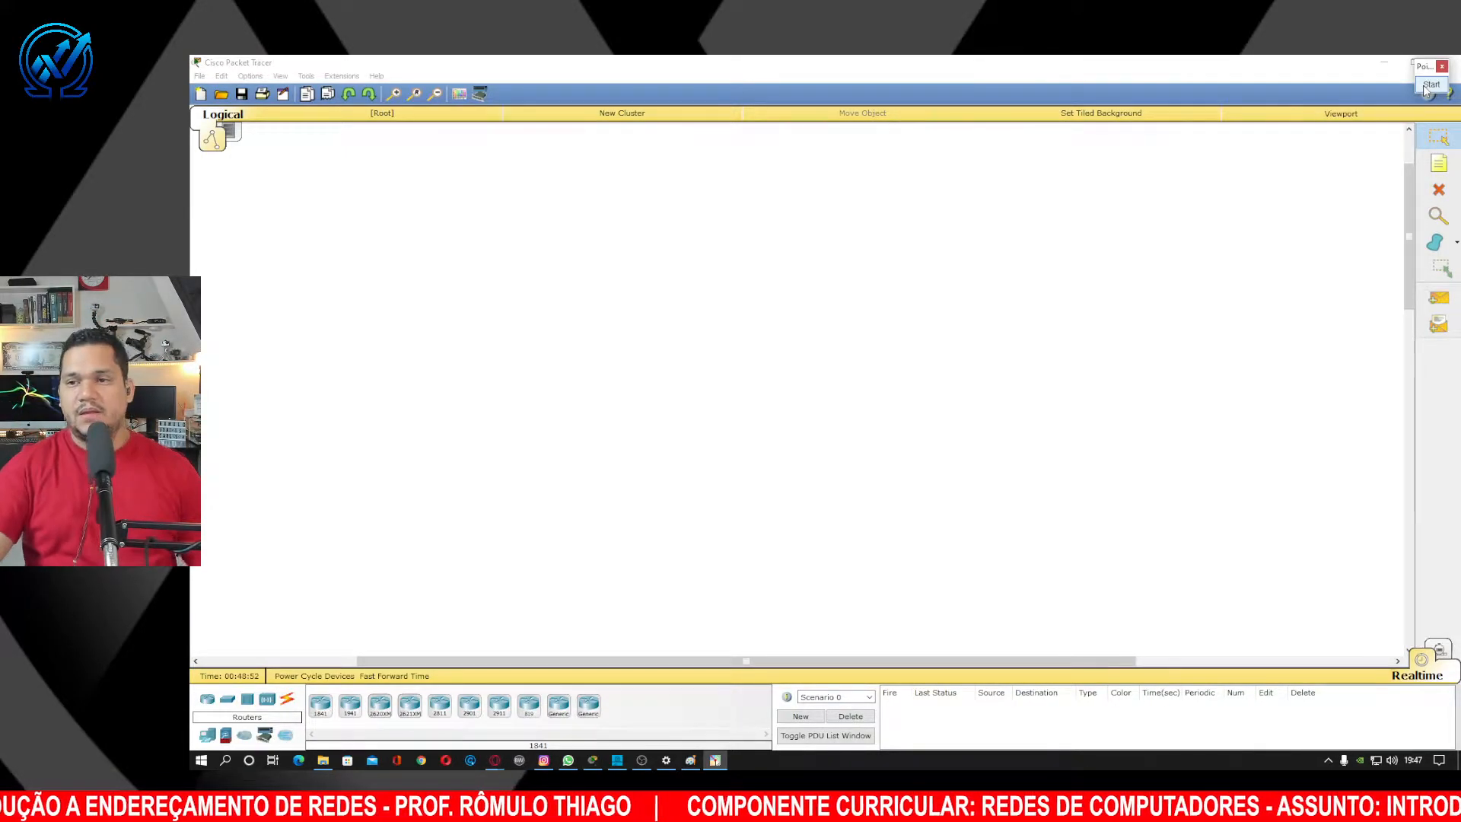
Place an 1841 router, Router1, near the upper middle of the canvas.
left_click(322, 708)
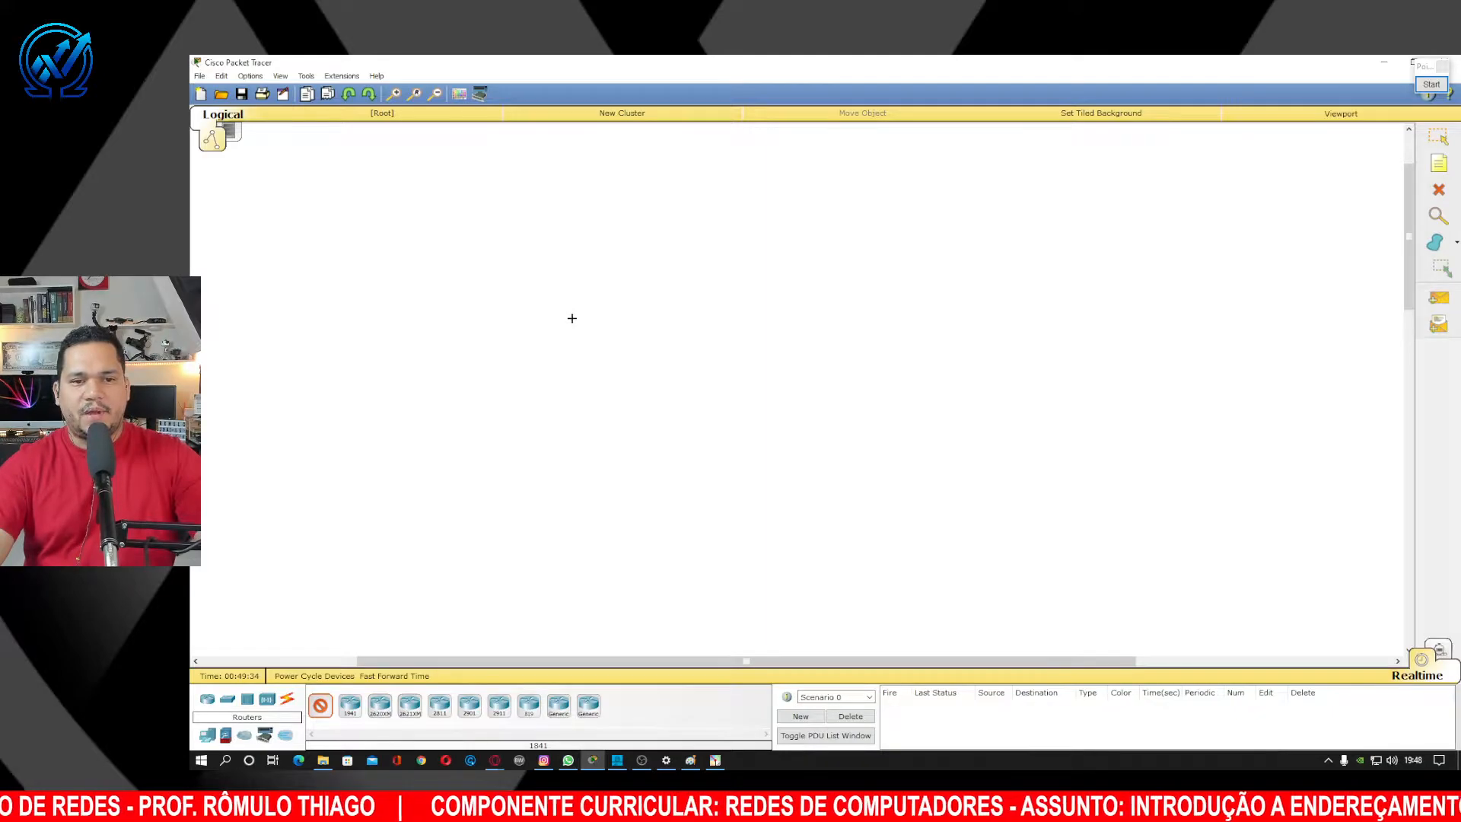
left_click(587, 282)
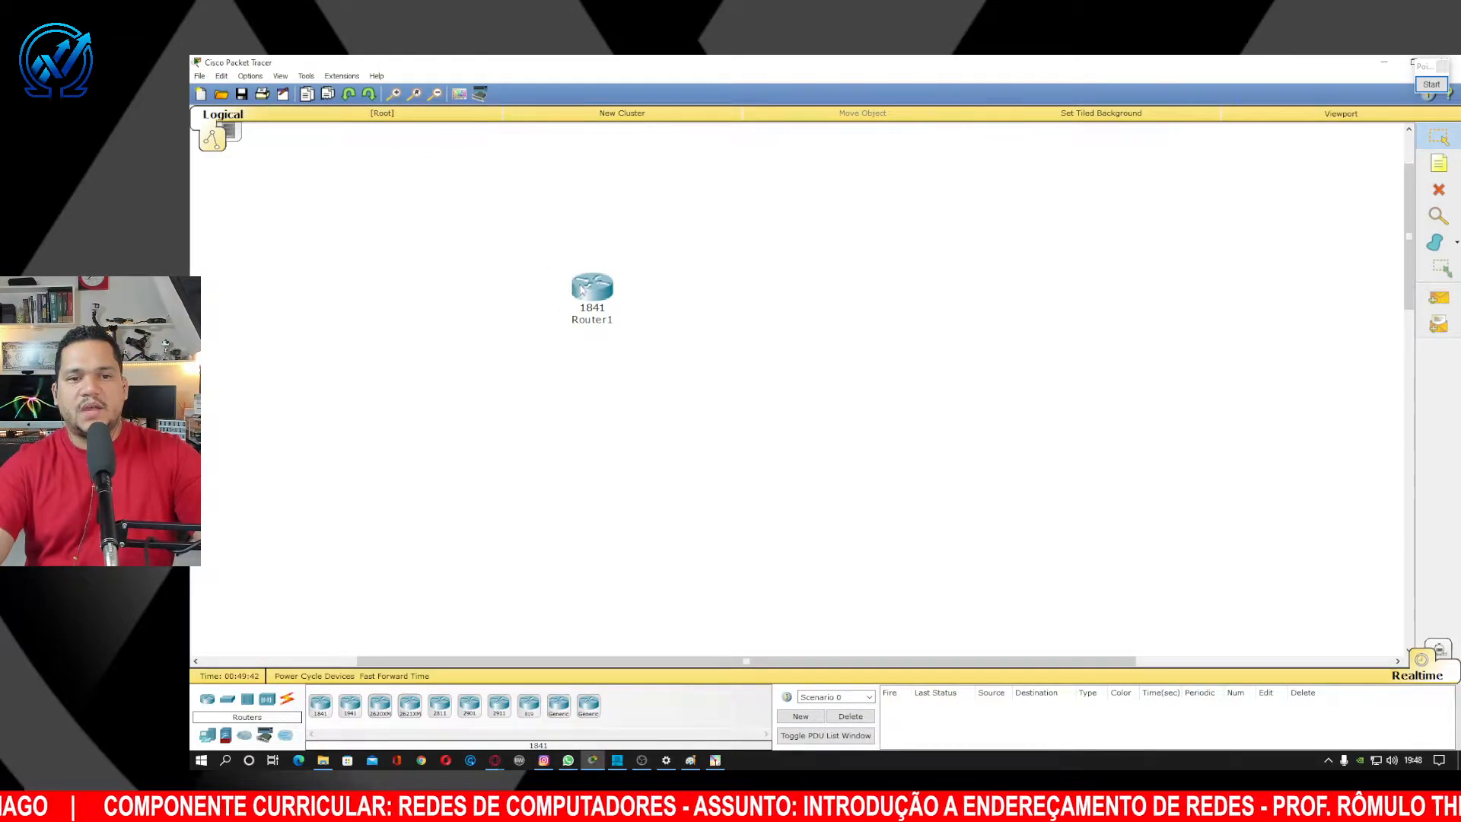
left_click_drag(590, 291, 629, 280)
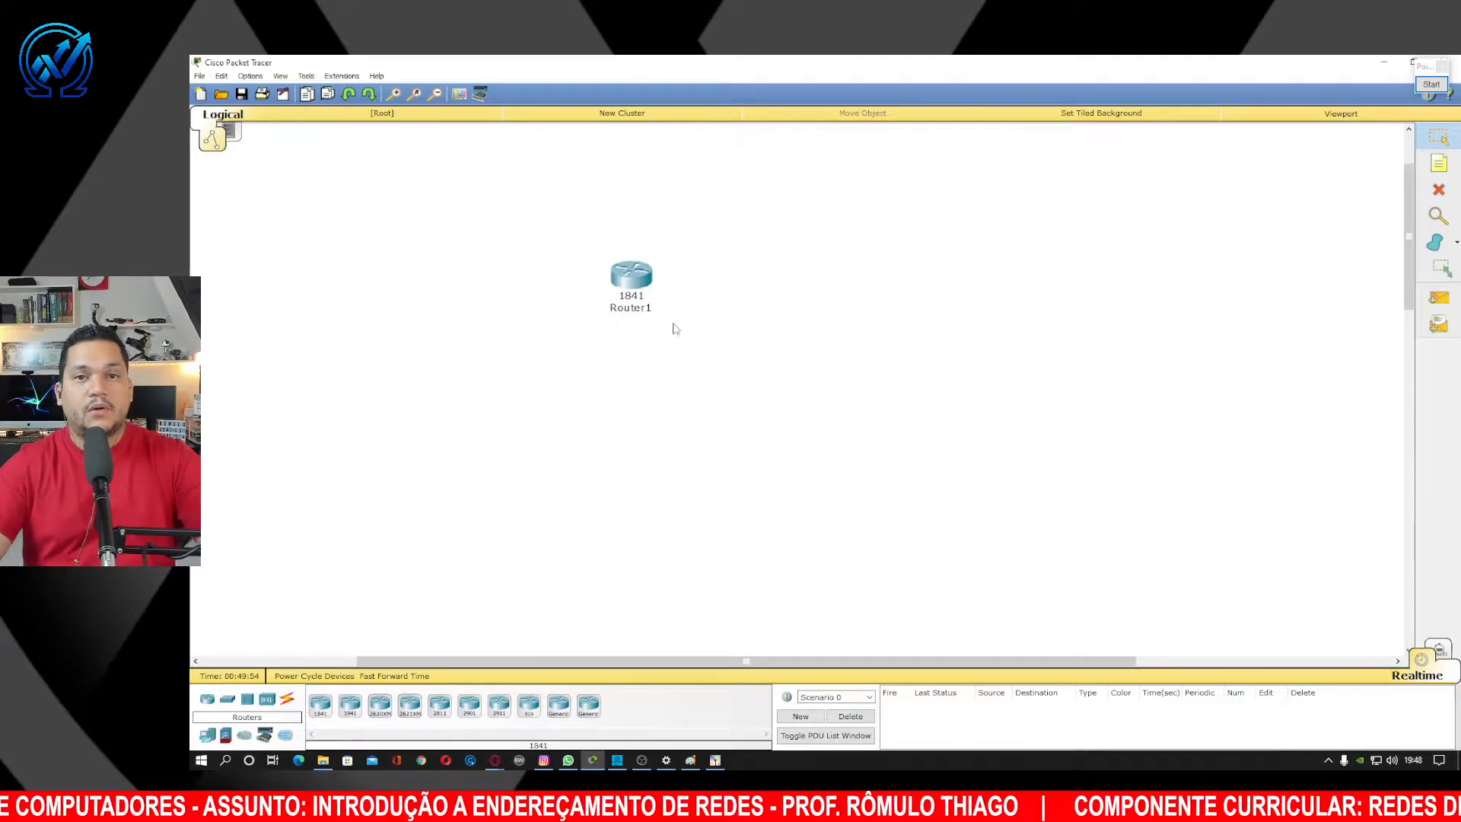
Open Router1's device window and try Zoom In, Zoom Out and Original Size on its physical view.
left_click(638, 283)
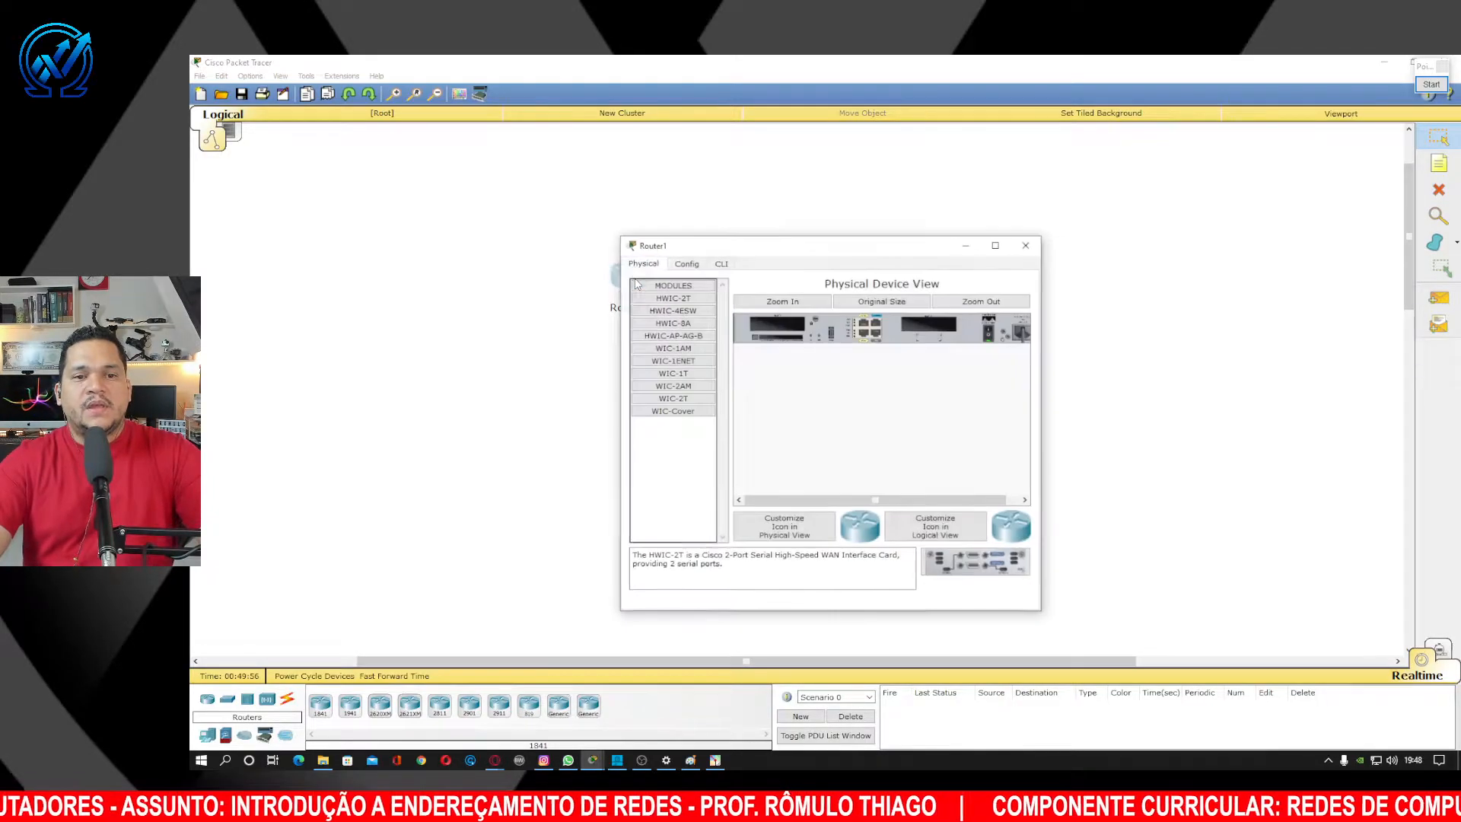
left_click(787, 304)
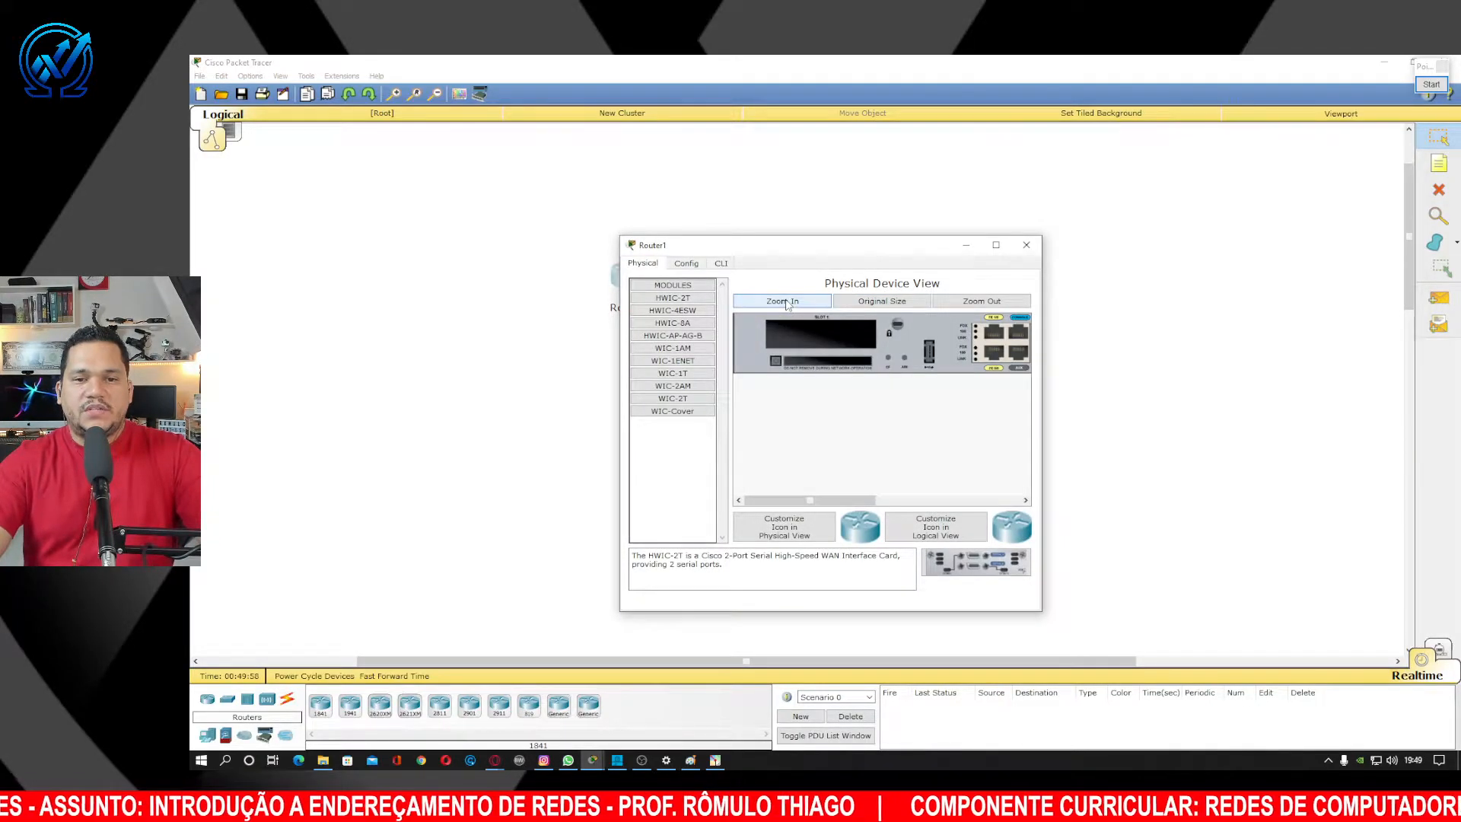
mouse_move(874, 501)
left_mouse_down()
mouse_move(1000, 502)
mouse_move(875, 503)
left_mouse_up()
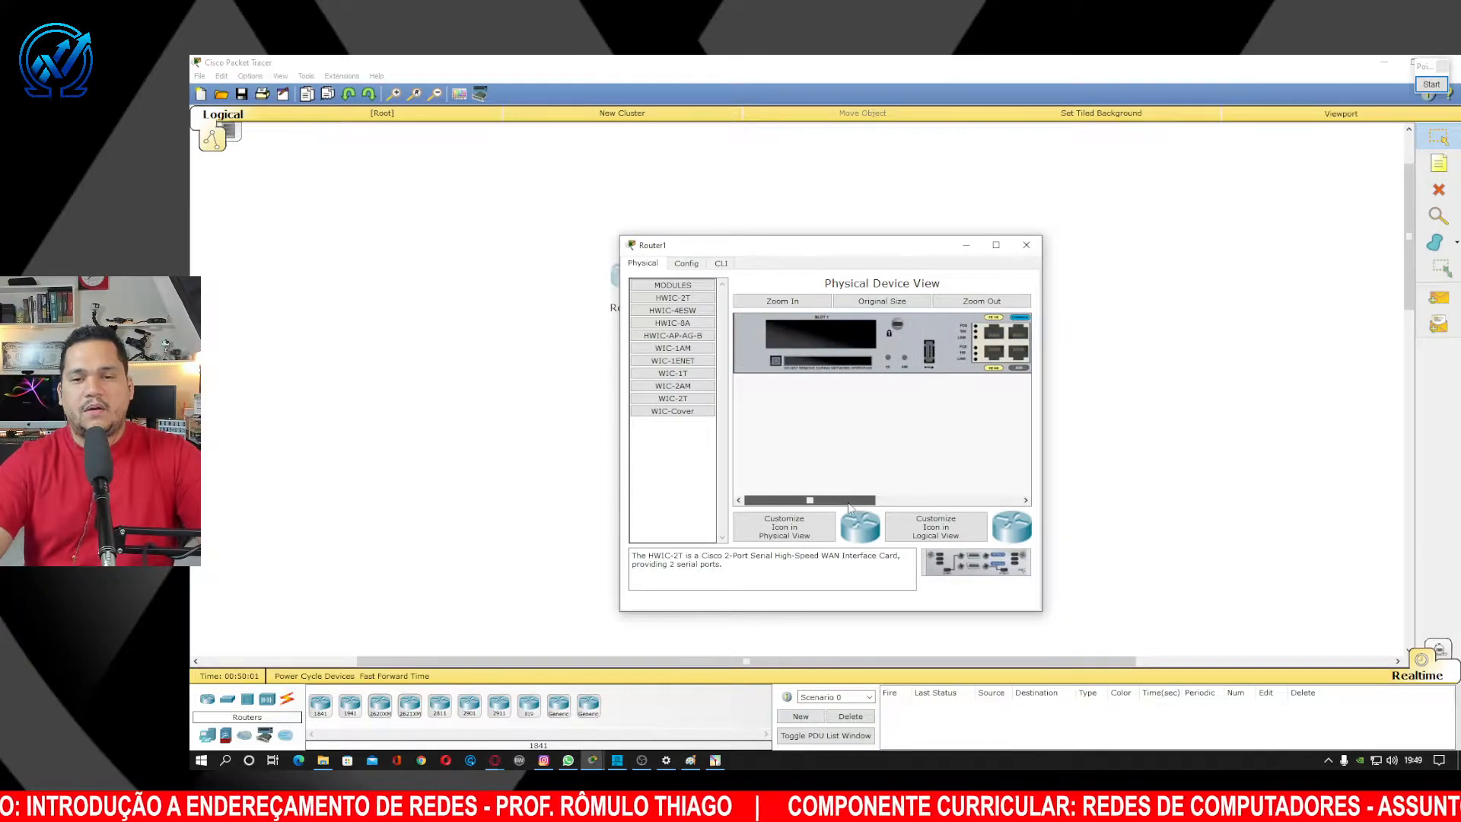
left_click(981, 301)
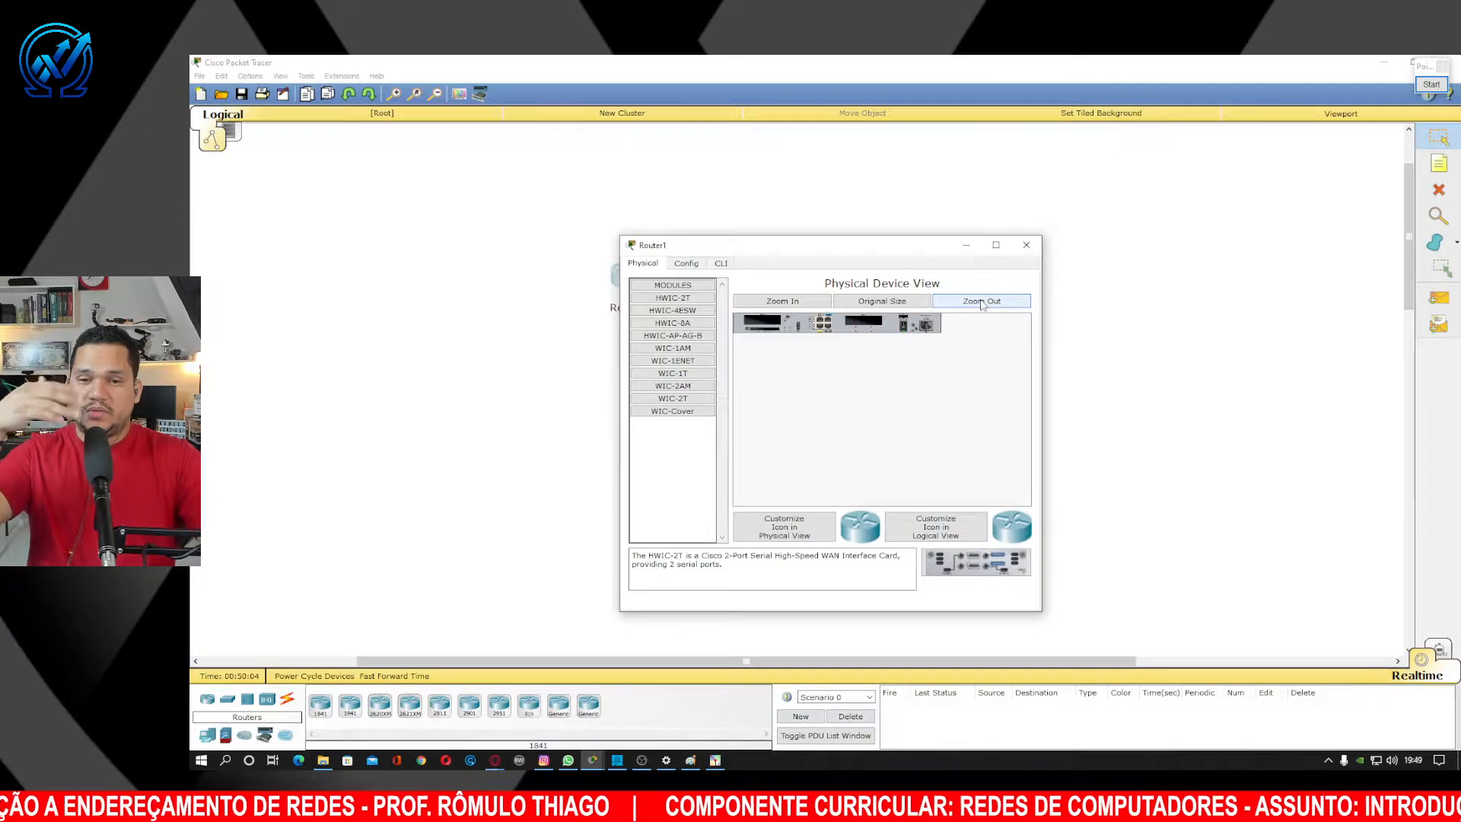
left_click(884, 302)
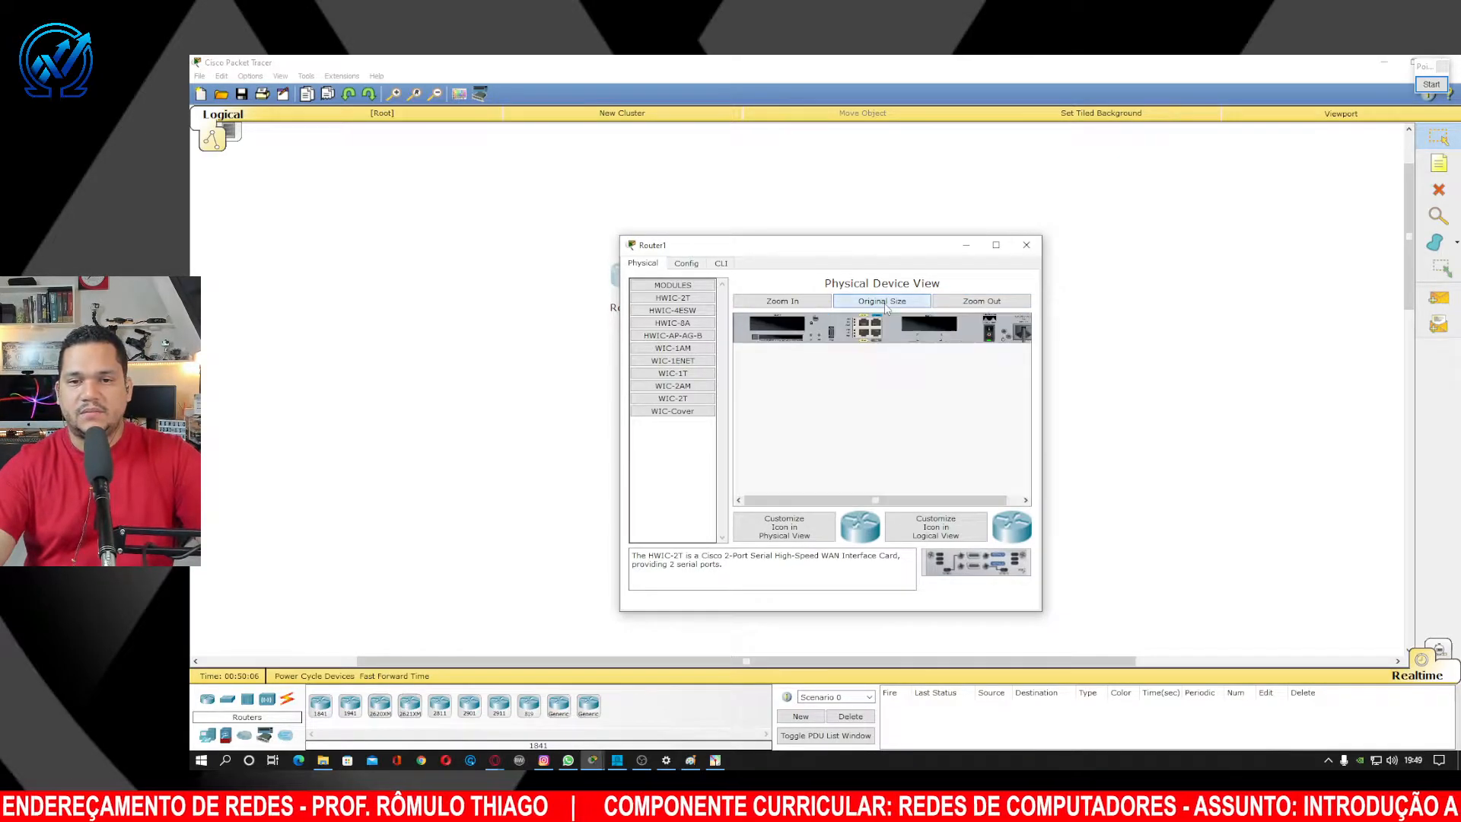
Repeat the zoom in, zoom out and original-size cycle, then close and reopen Router1's window.
left_click(810, 305)
left_click_drag(846, 504, 800, 514)
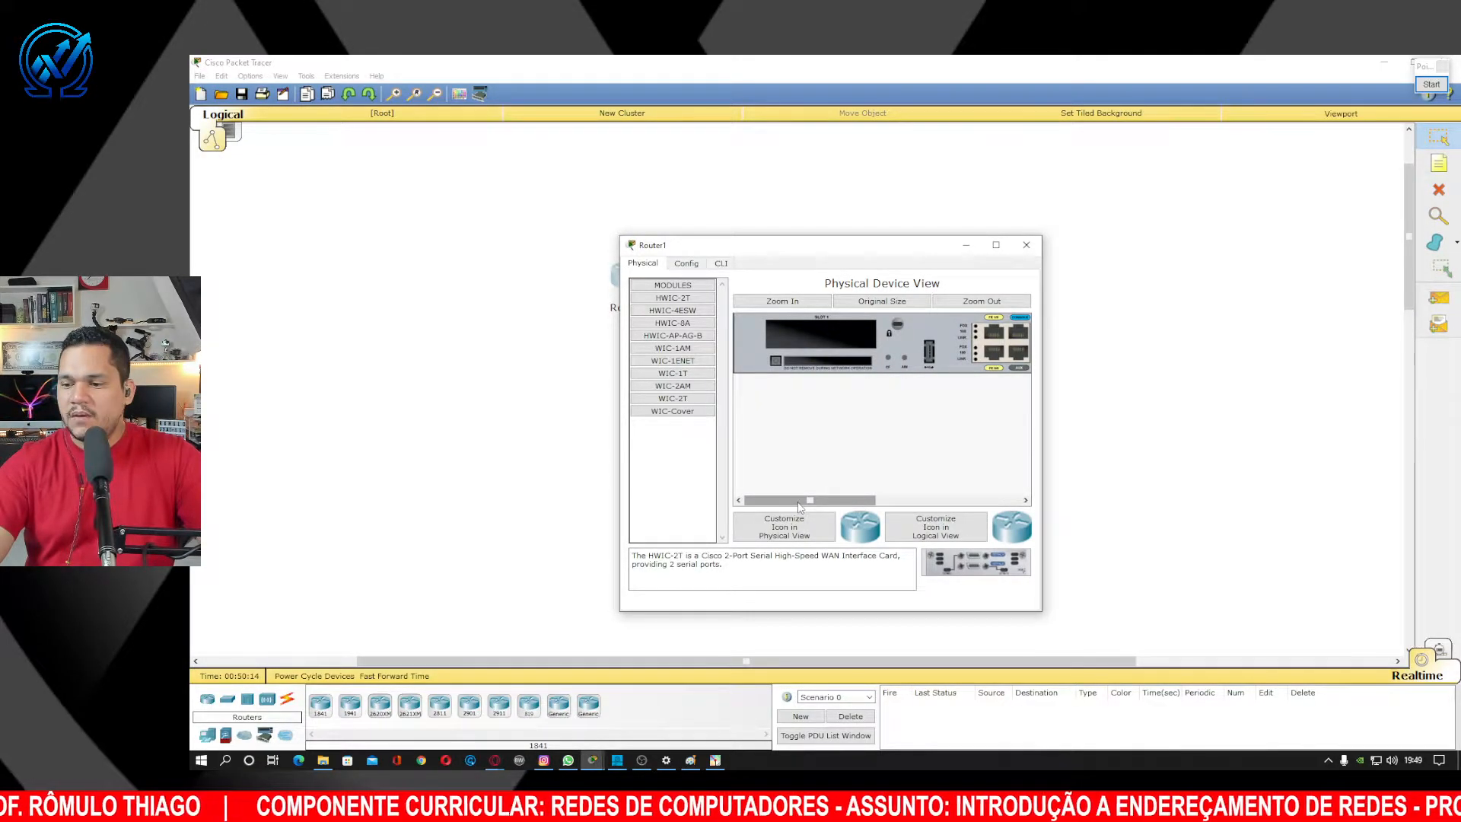
left_click(973, 302)
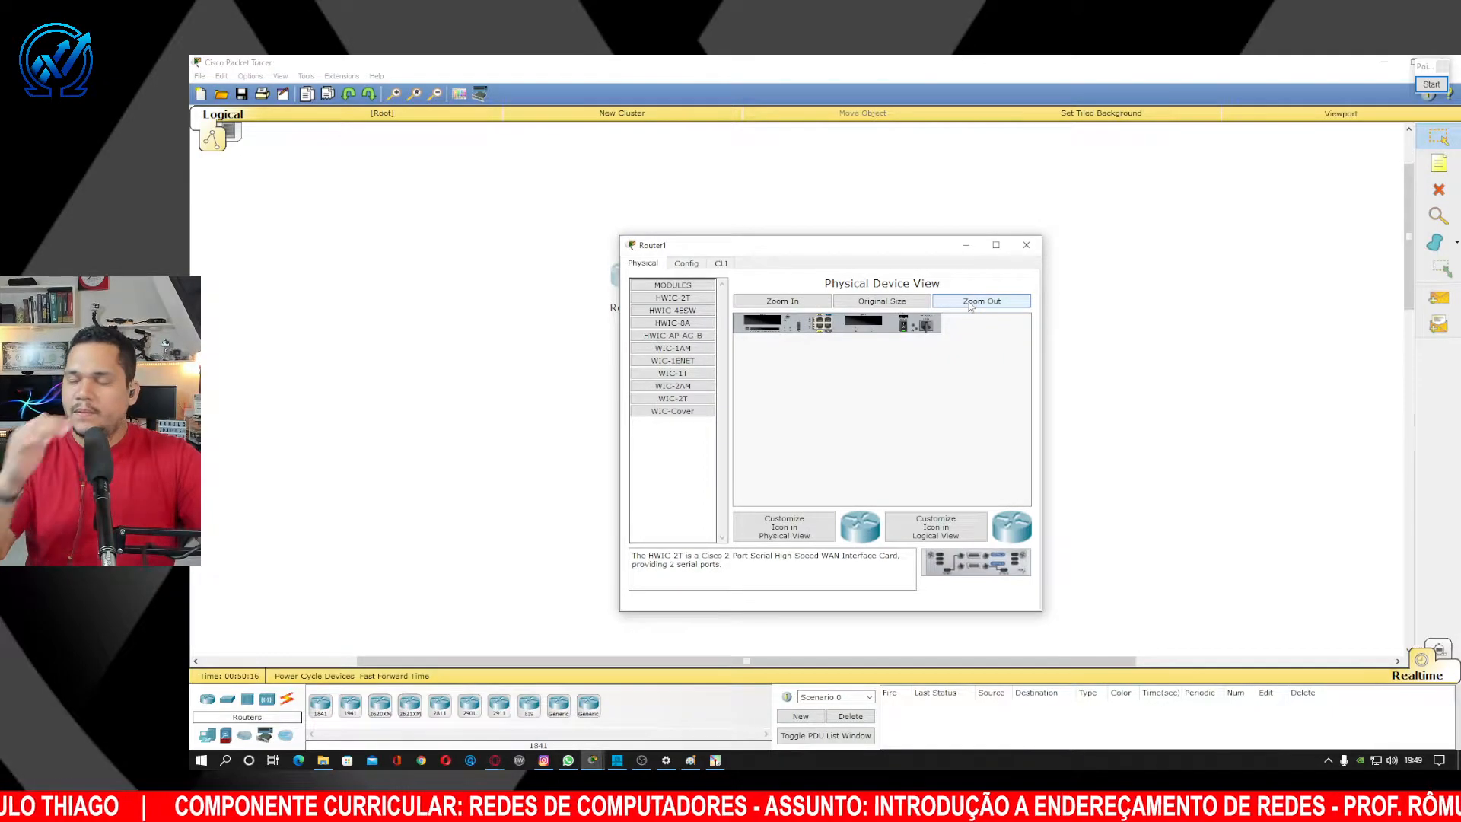
left_click(906, 303)
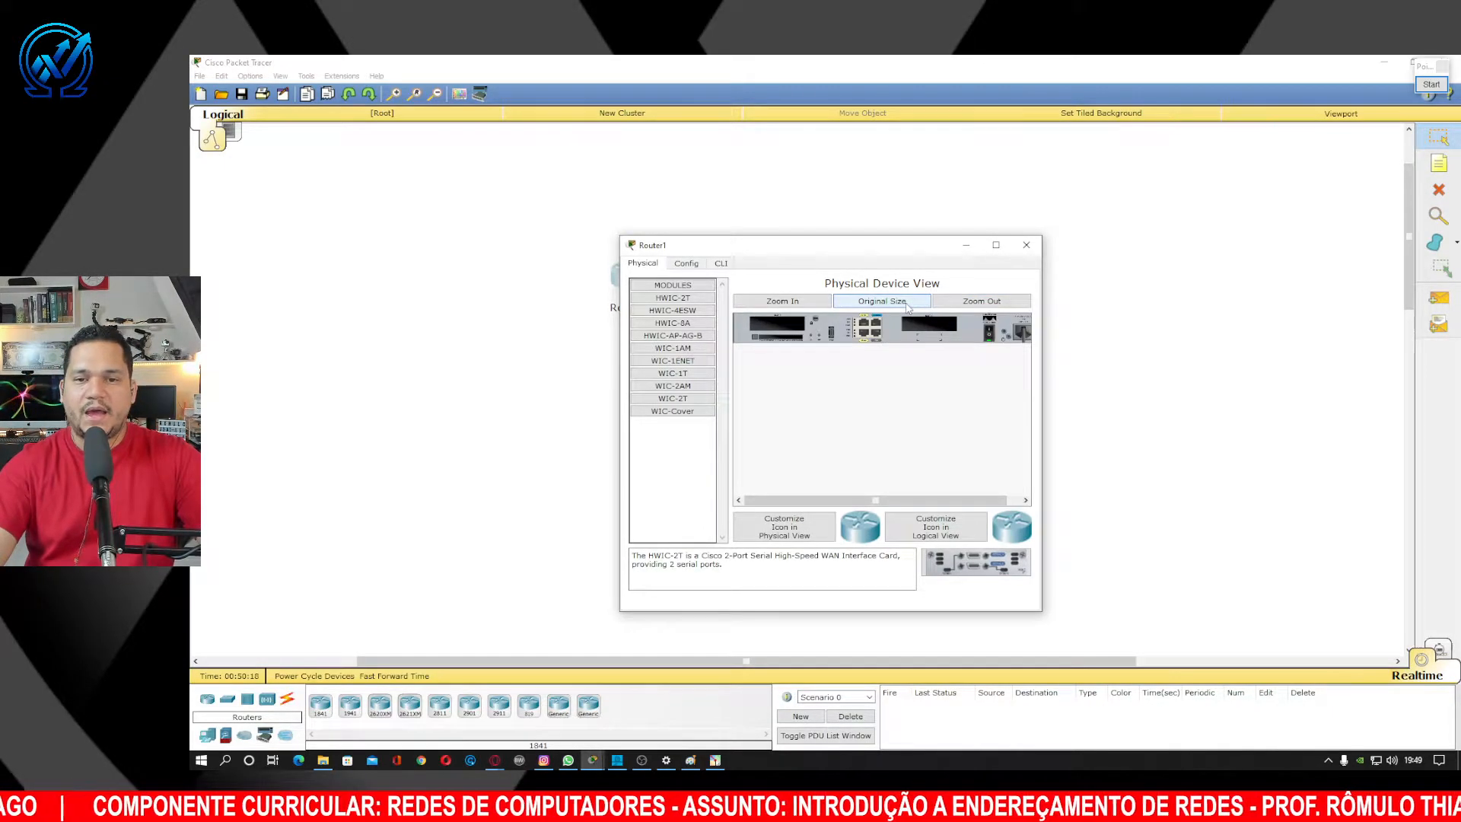
left_click(1028, 245)
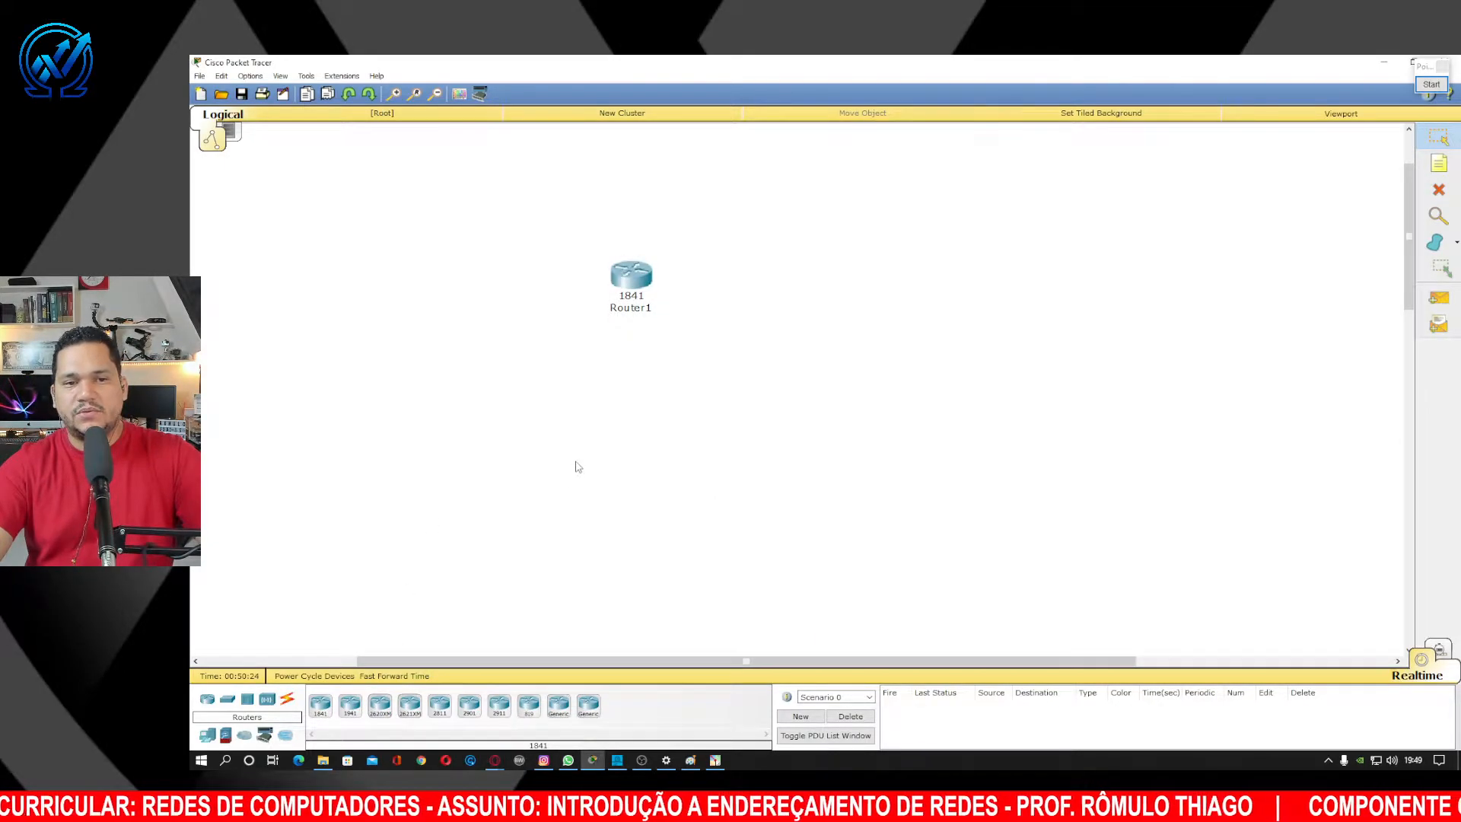
left_click(632, 282)
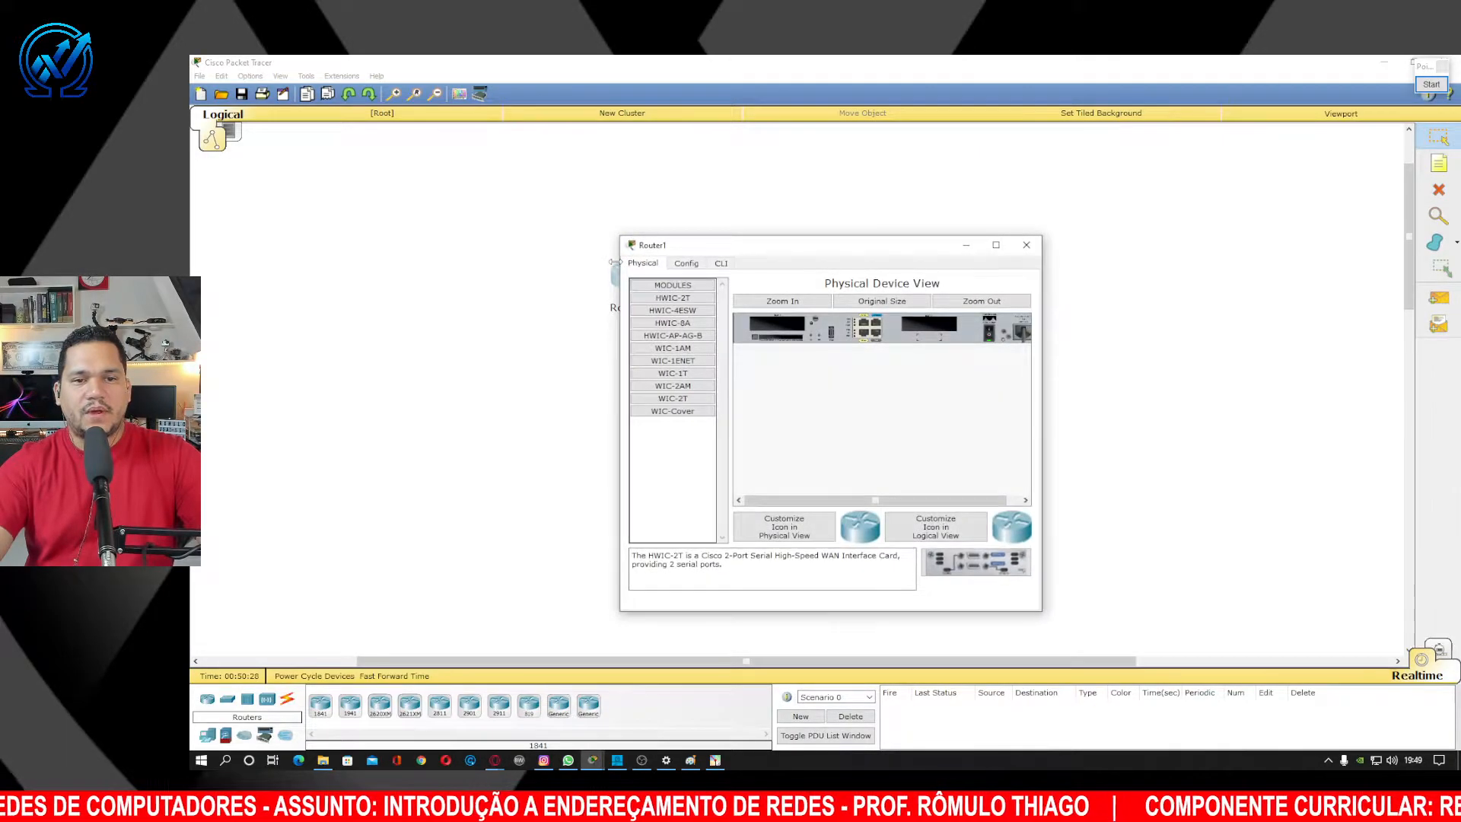
View Router1's Config settings with the window moved aside, then close the window.
left_click(692, 263)
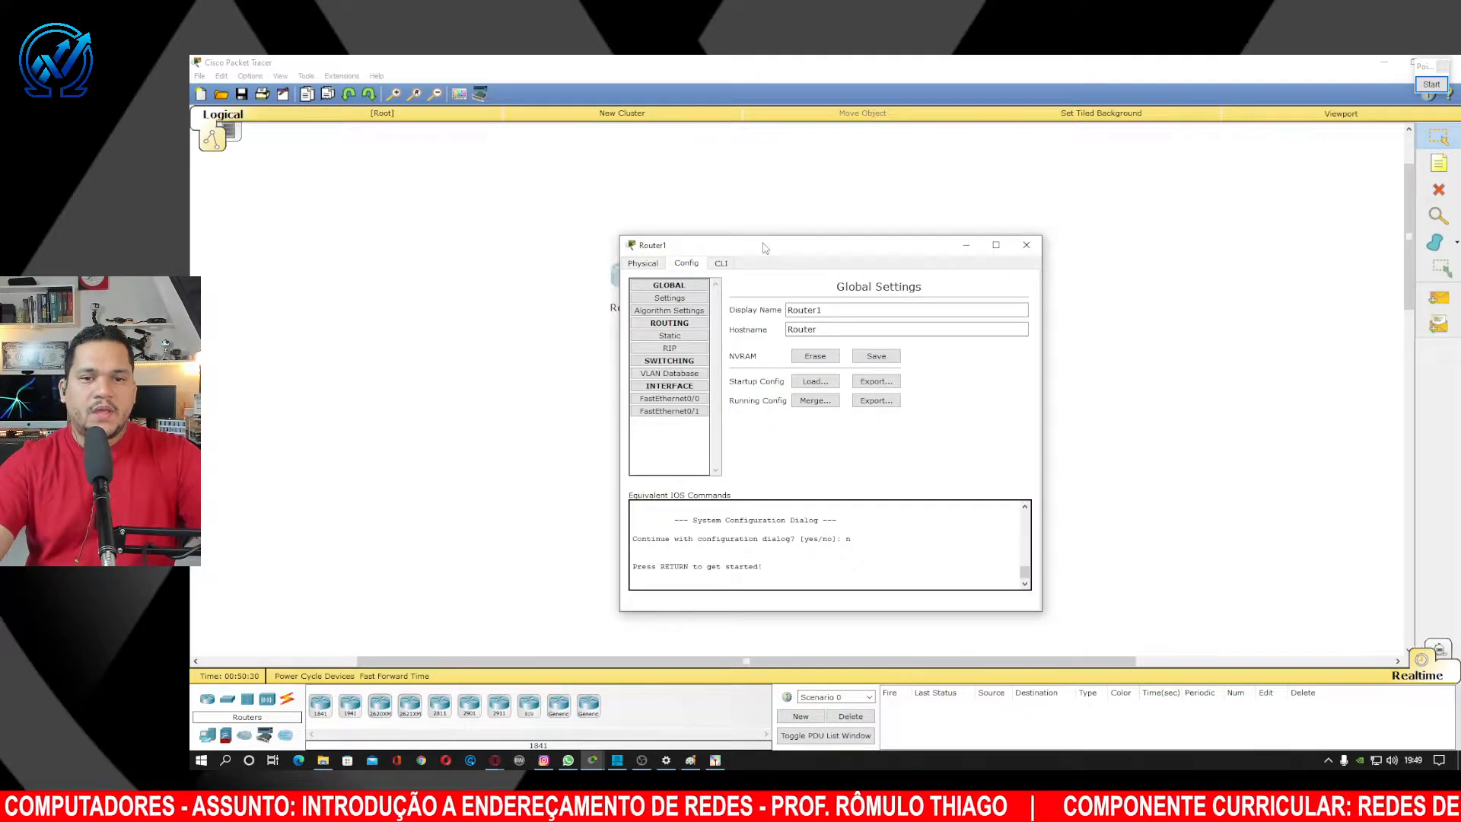
left_click_drag(767, 247, 965, 229)
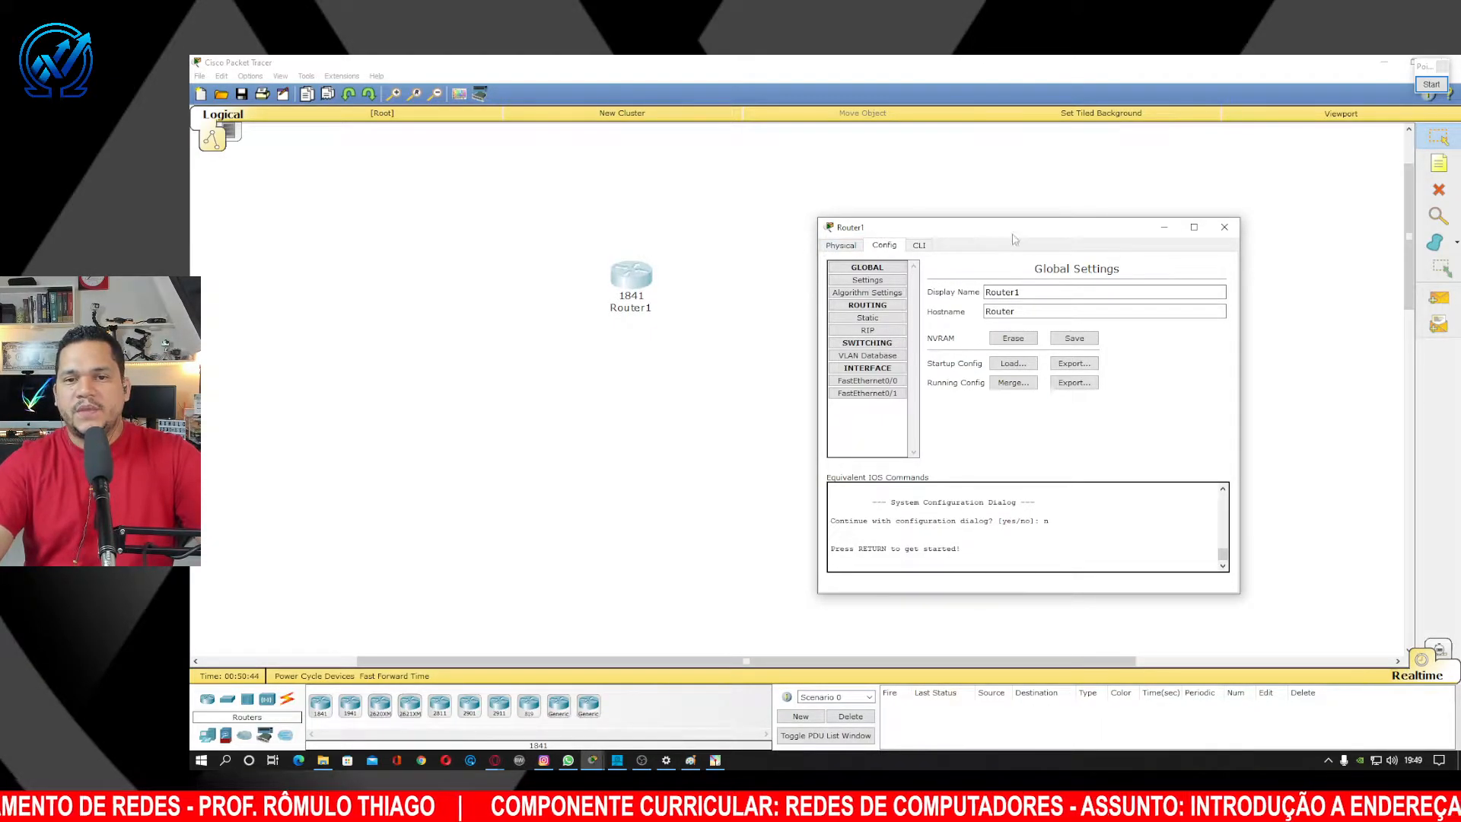
left_click(1226, 227)
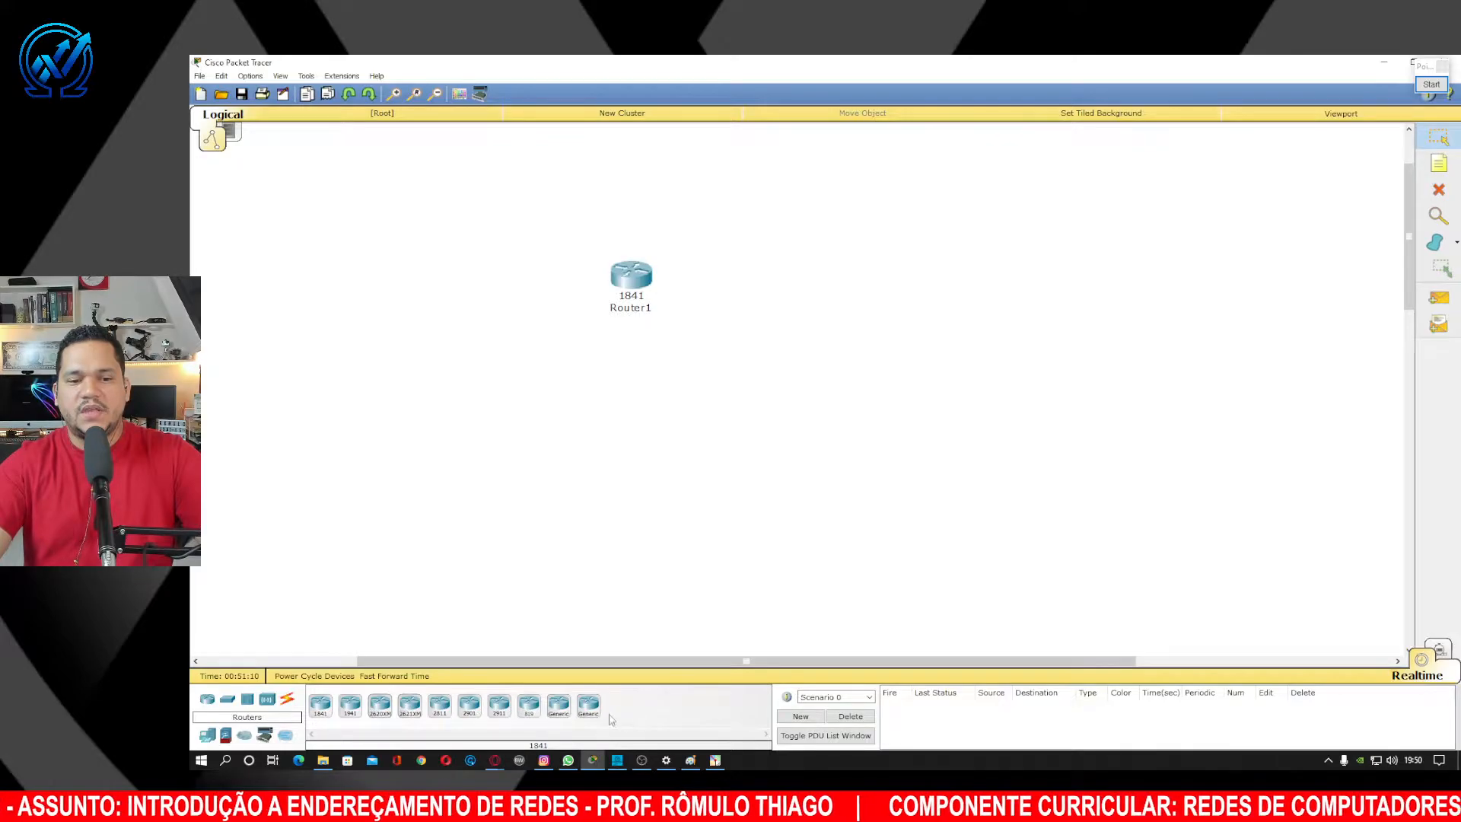
left_click(588, 705)
left_click(818, 341)
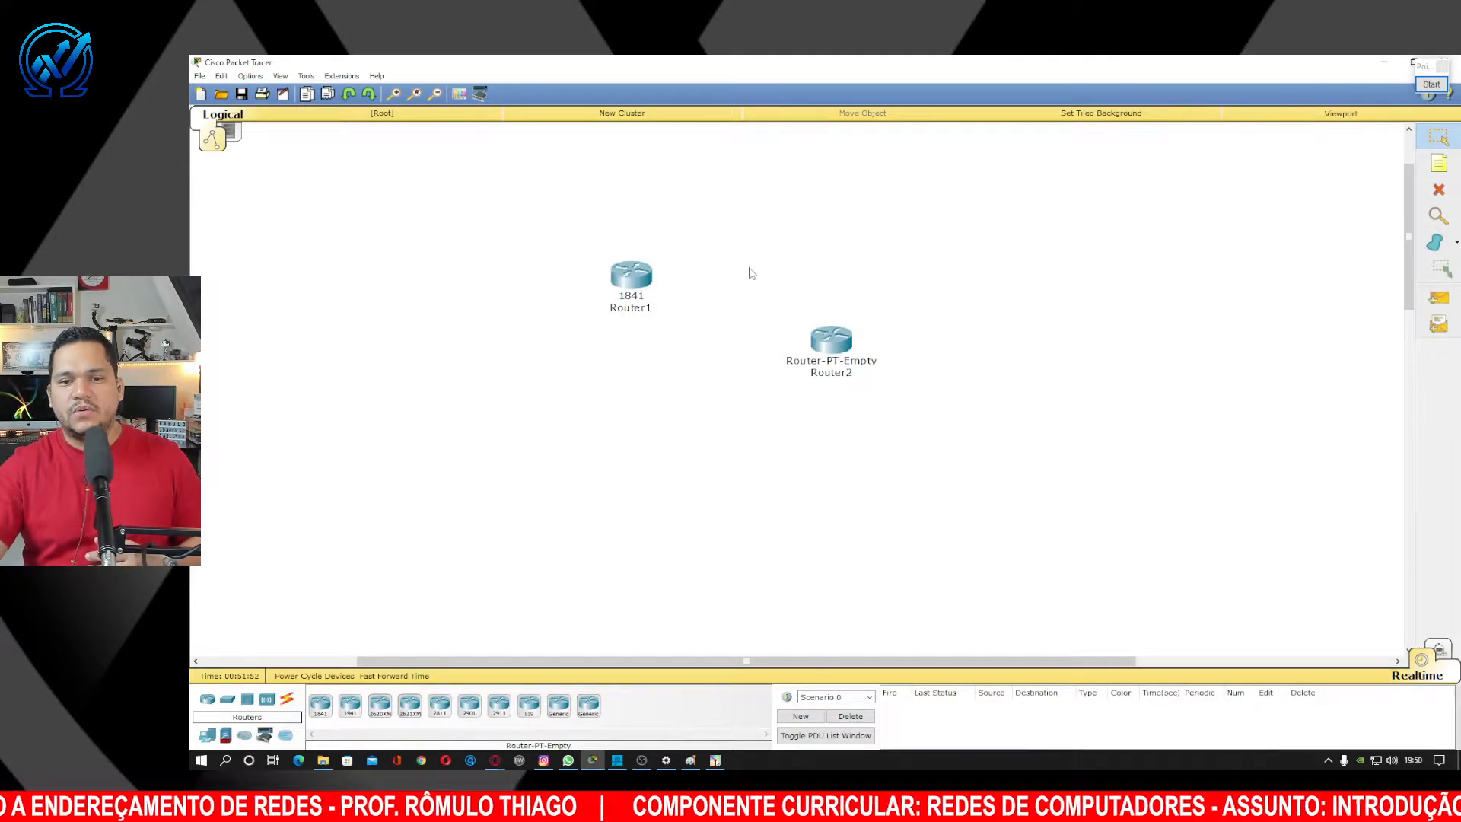
left_click_drag(748, 267, 881, 365)
key("Delete")
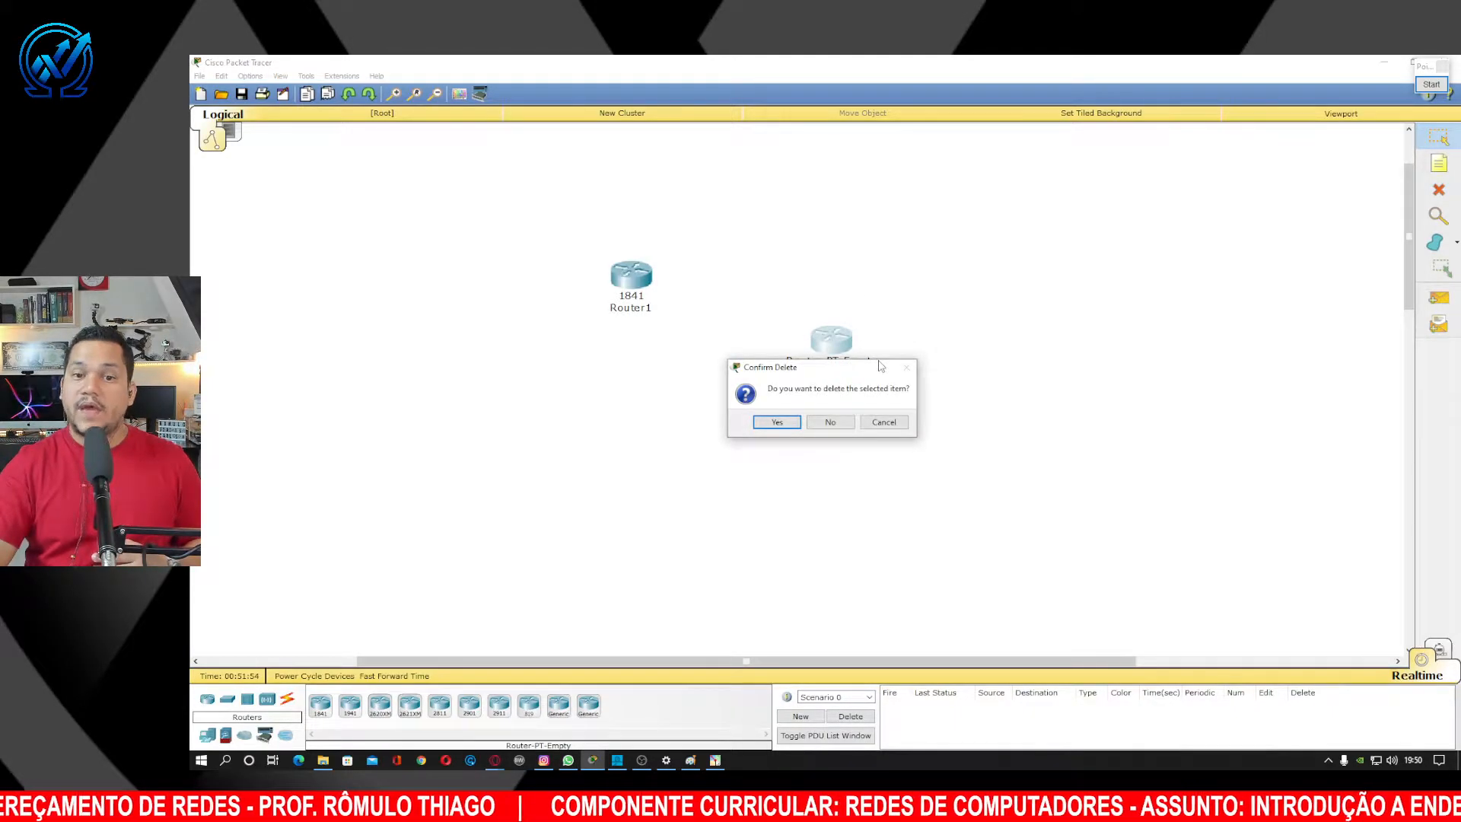
key("Return")
key("Escape")
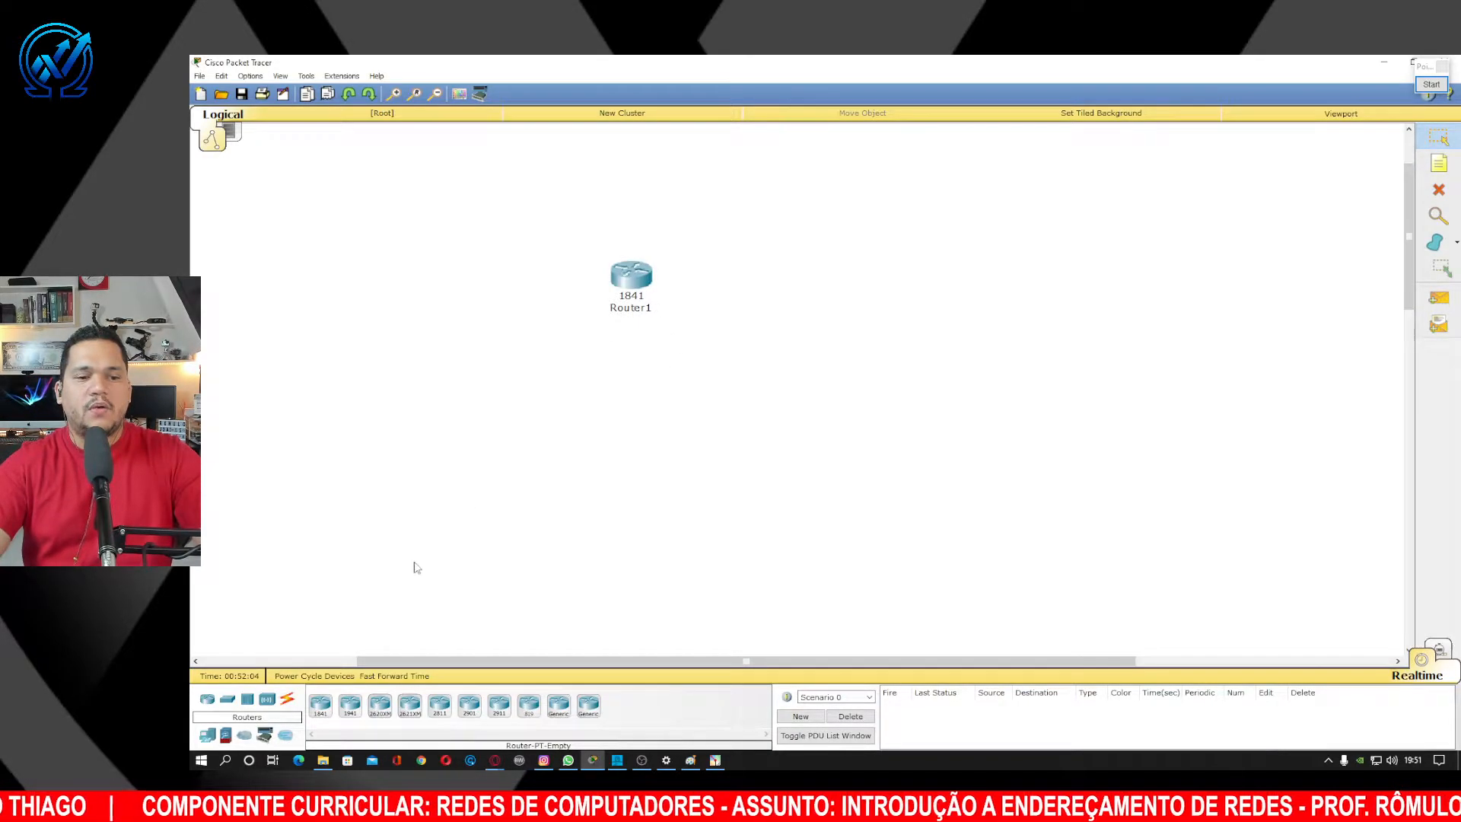
Place a second 1841 router, Router3, right of Router1 and add notes REDE 1 and REDE 2 above them.
left_click(321, 705)
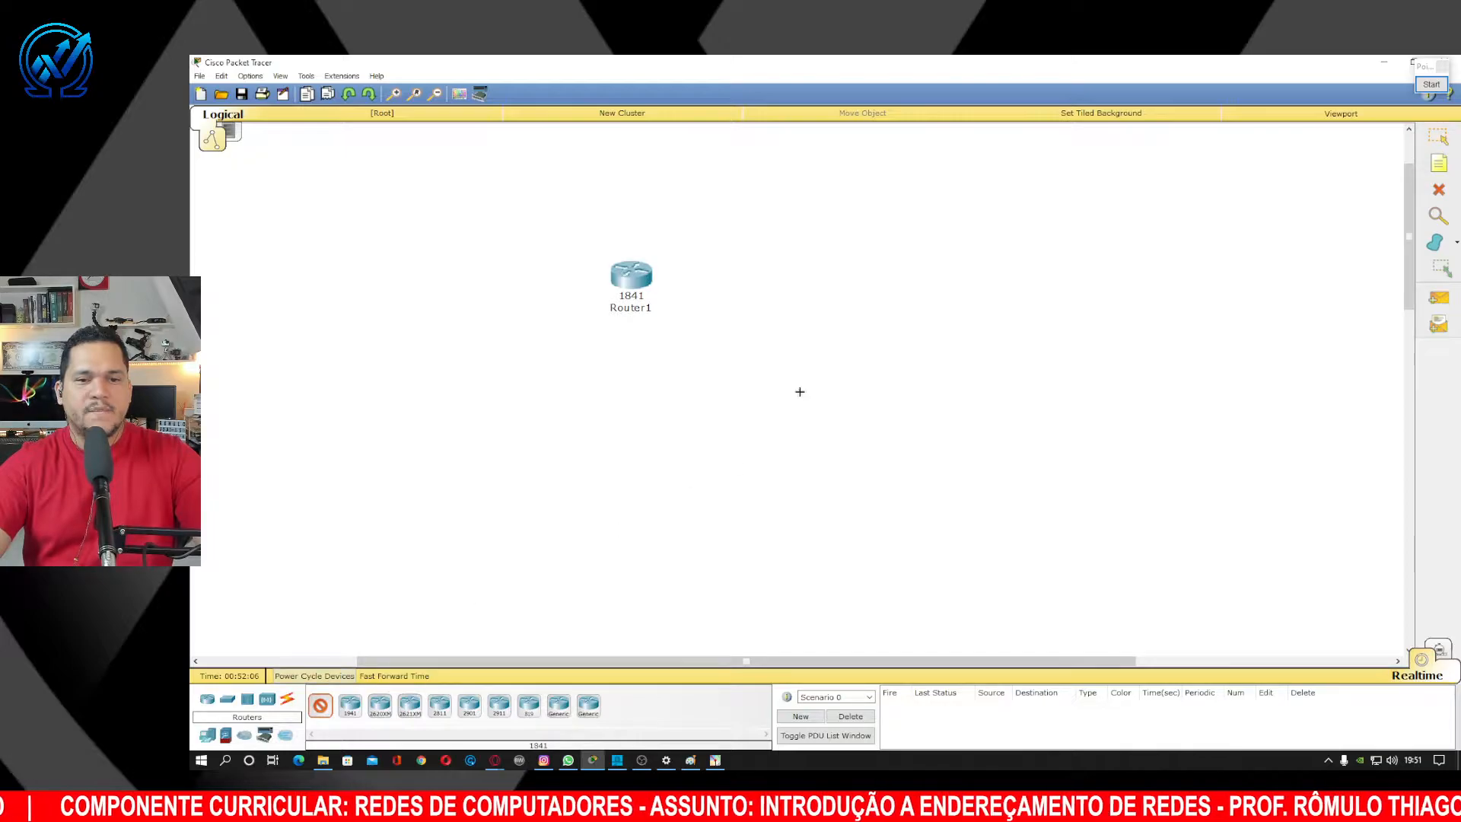
left_click(942, 271)
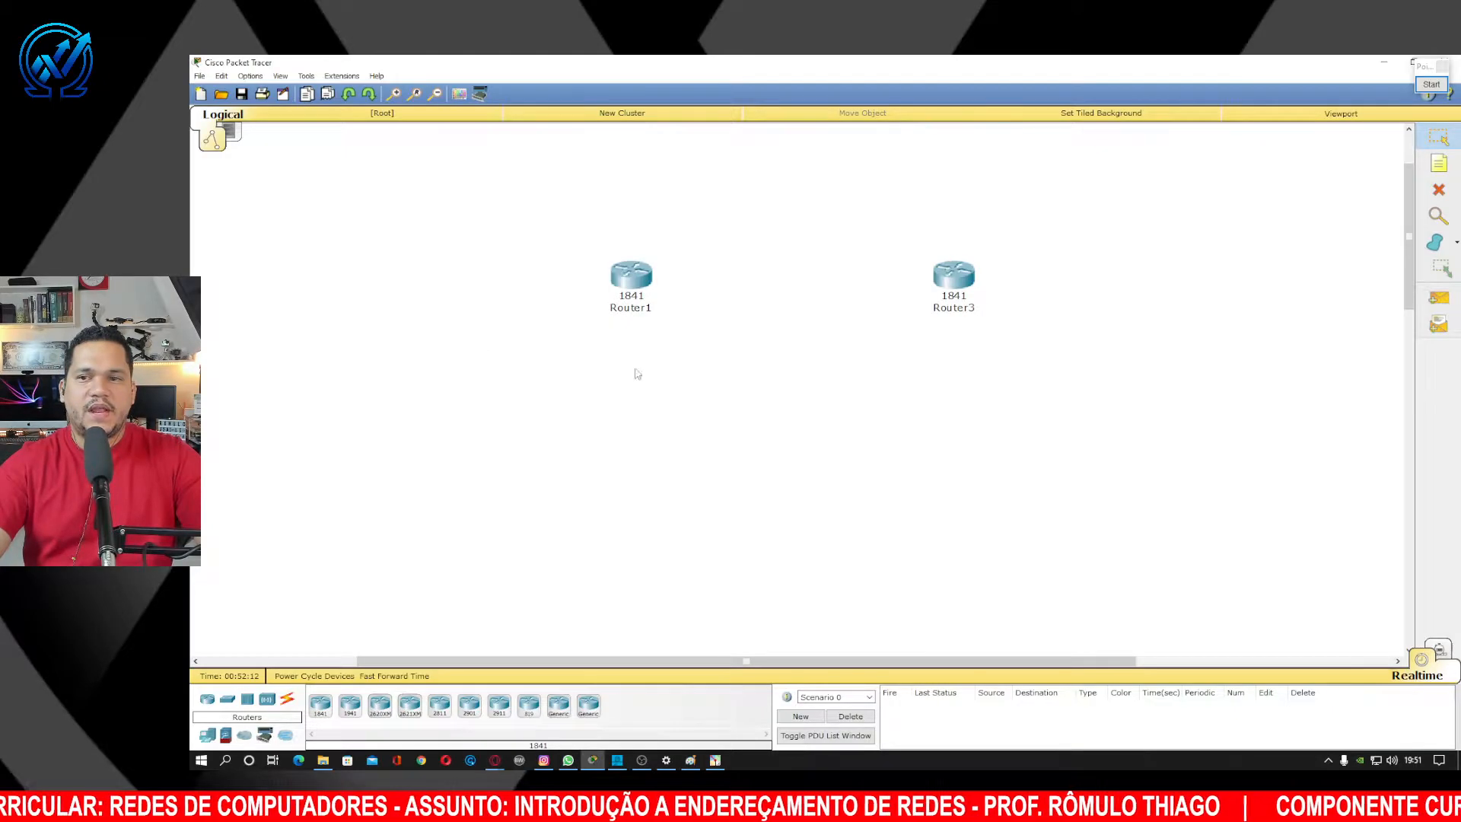
key("n")
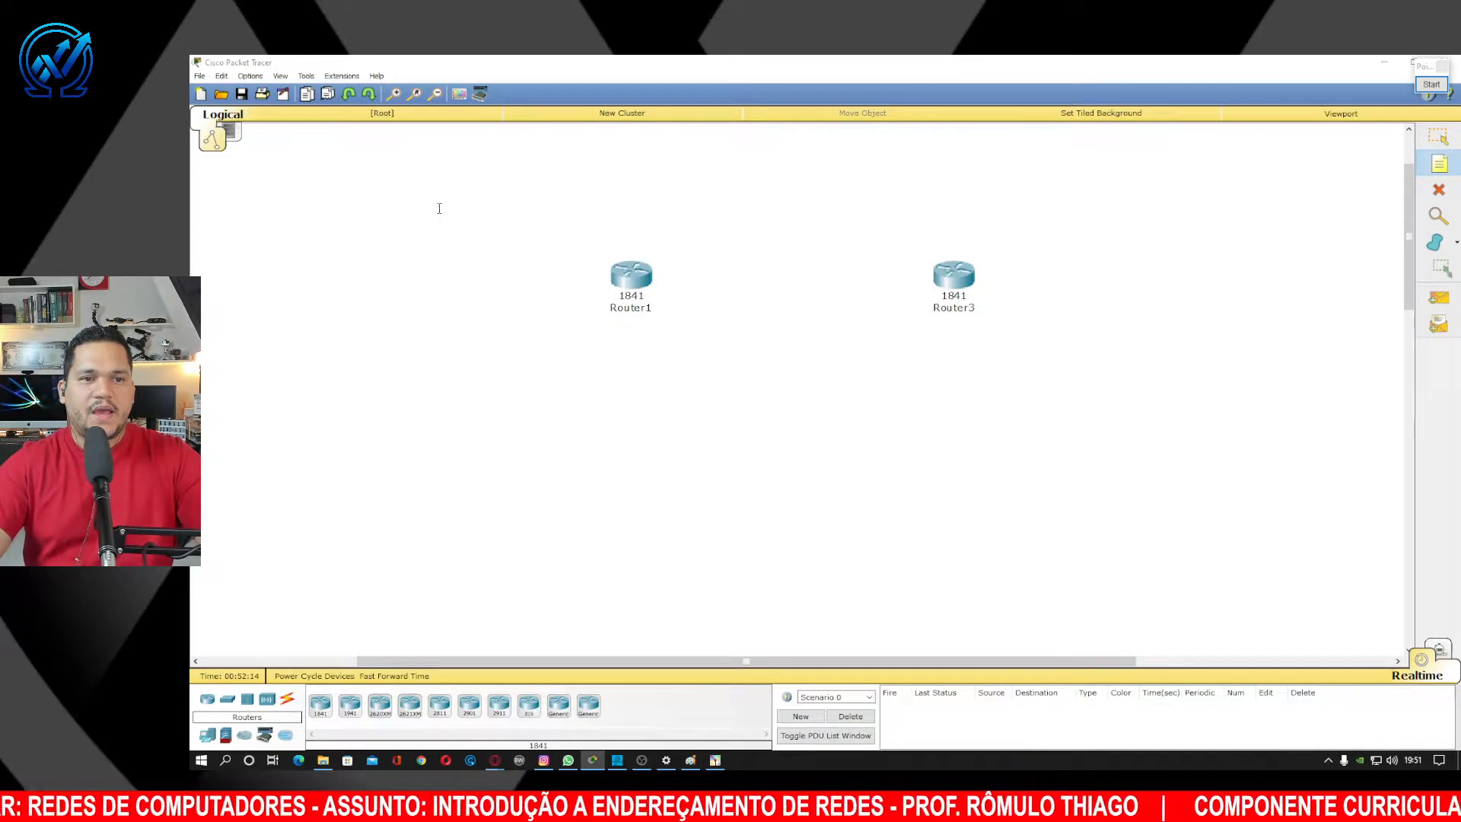
left_click(438, 204)
type("REDE ")
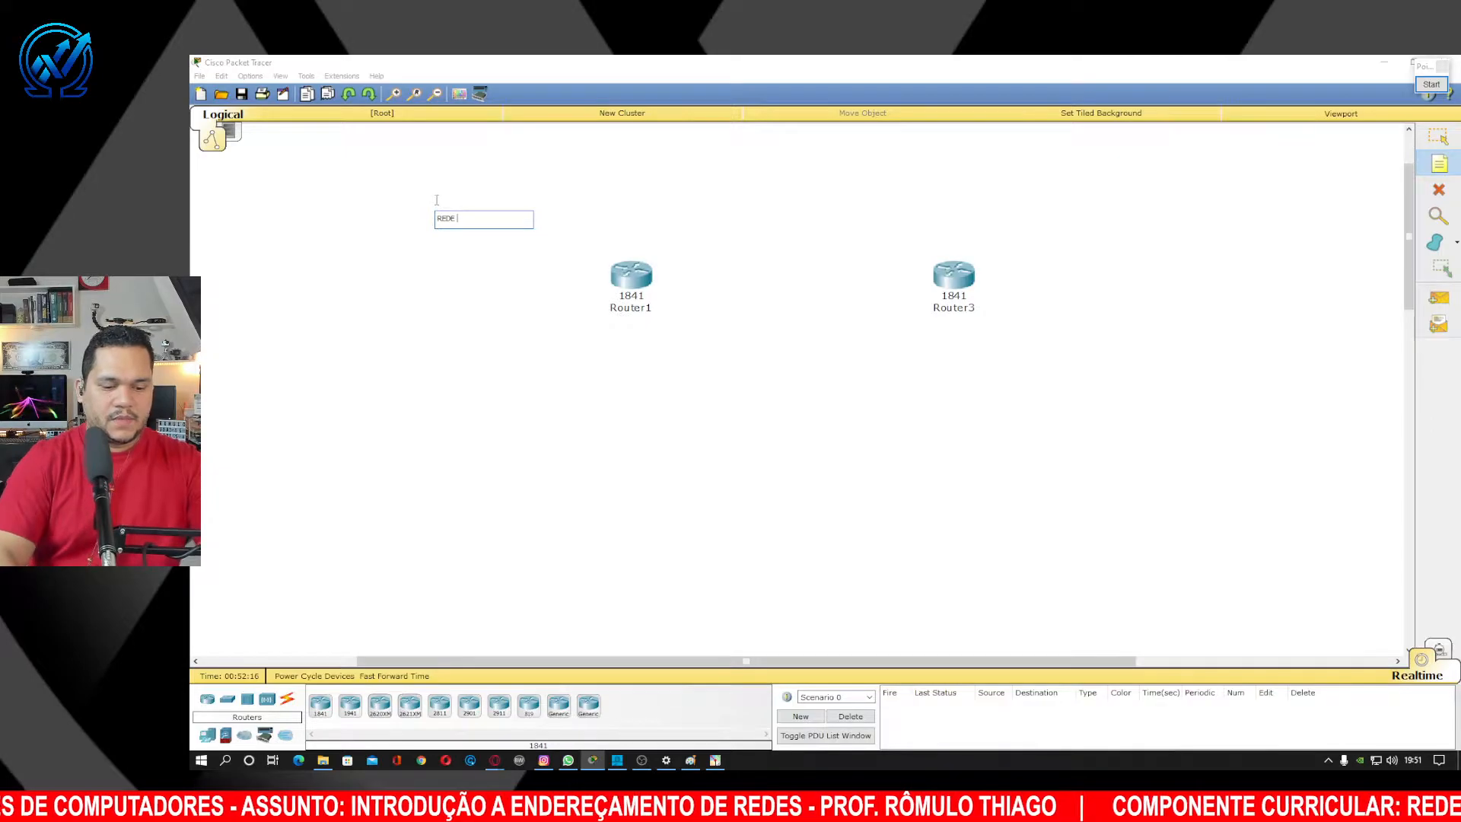
type("1")
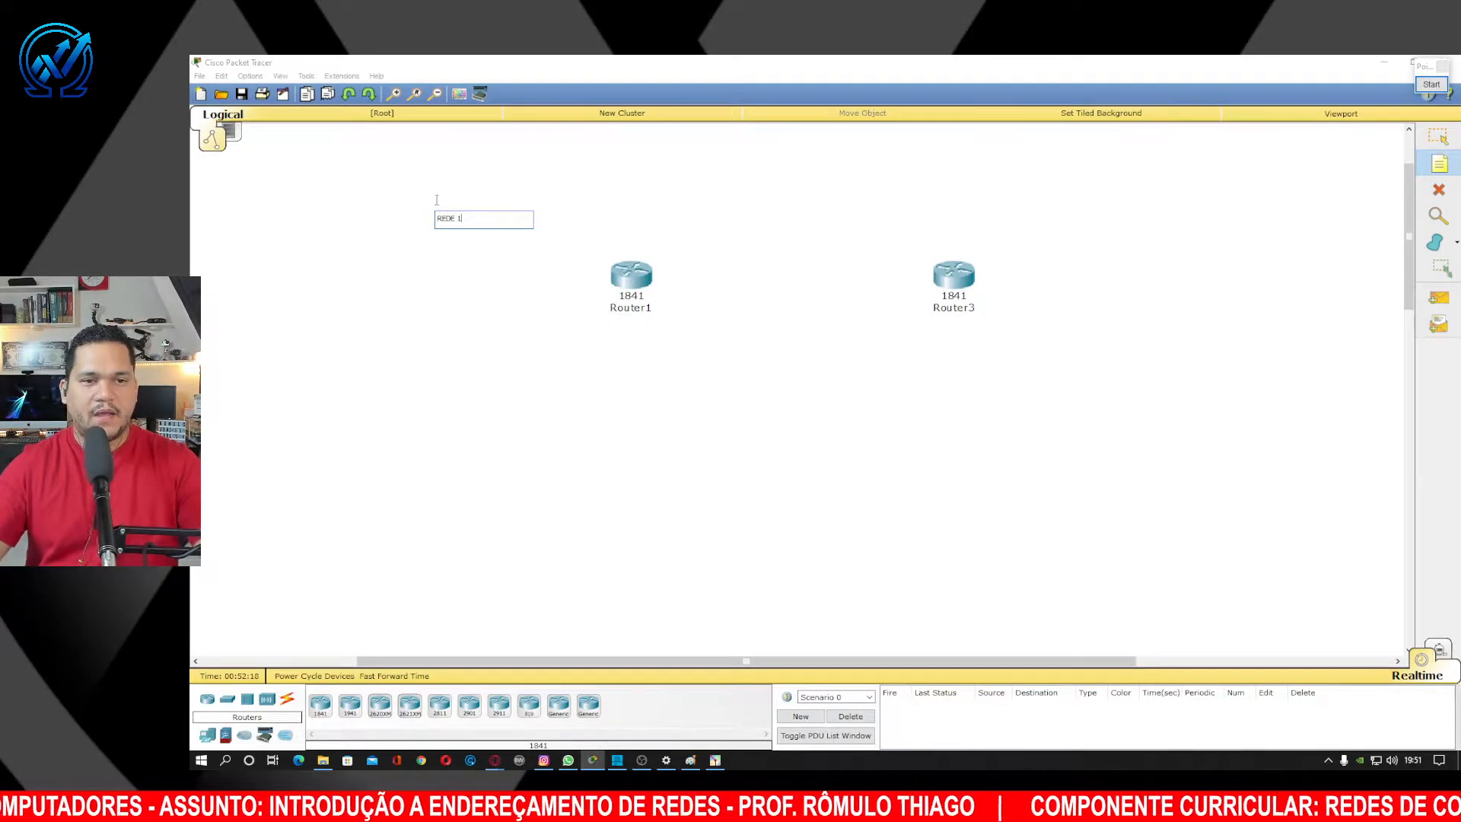
key("Return")
left_click(938, 218)
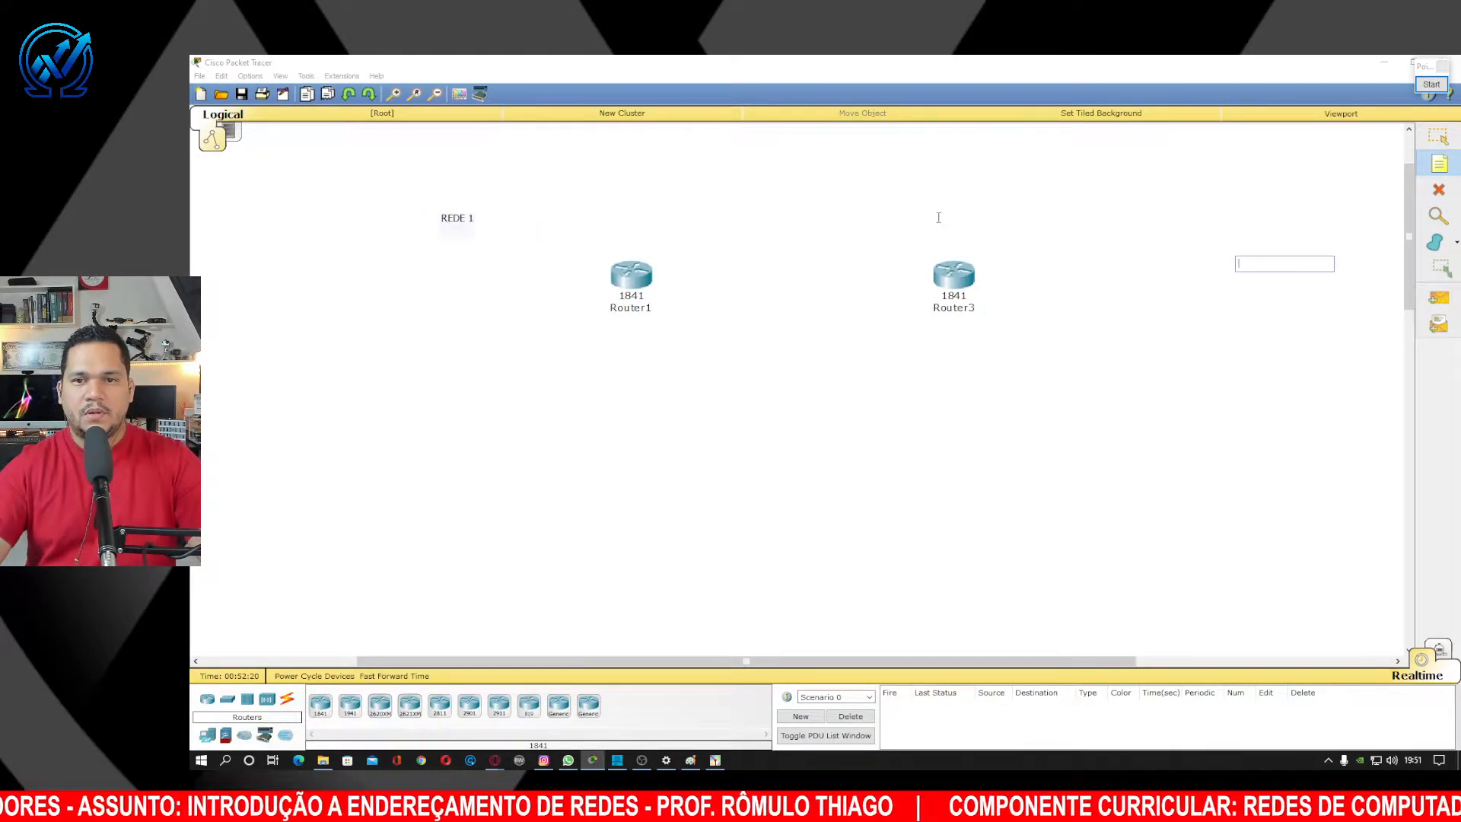
type("REDE 2")
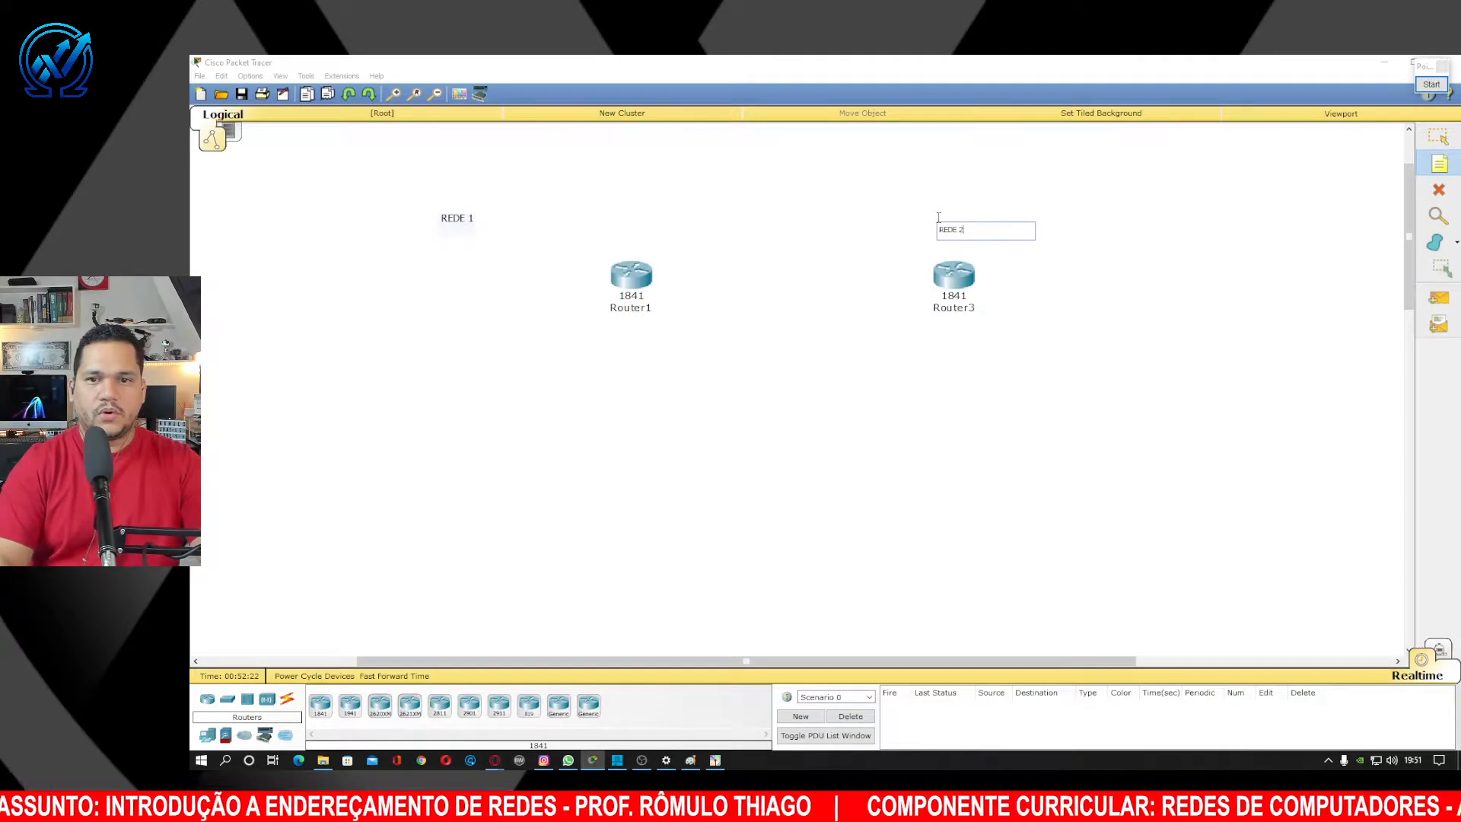
left_click(1437, 136)
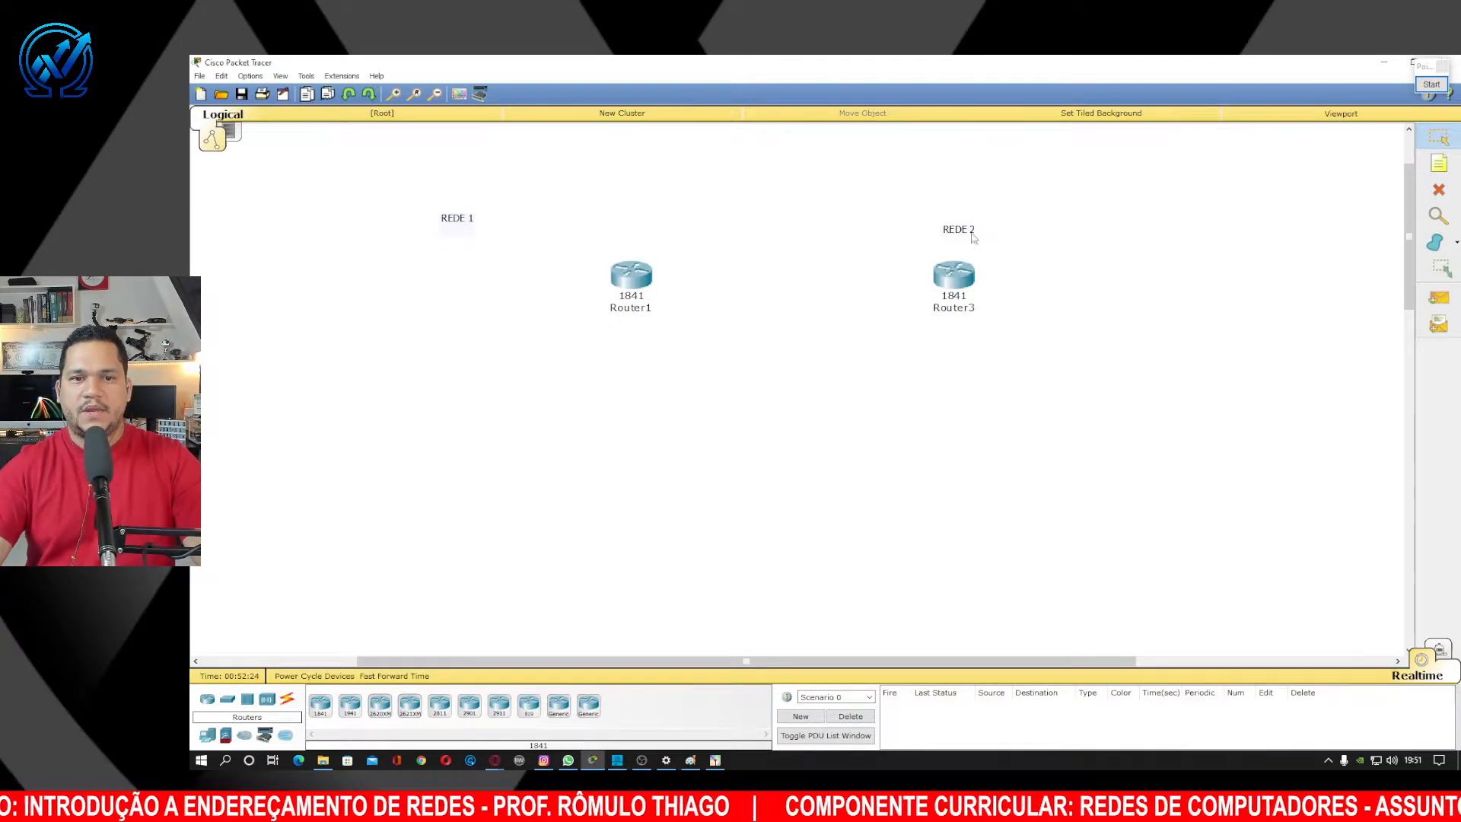
Reposition the REDE 2 note, Router1 and the REDE 1 note so each label sits above its router.
left_click_drag(970, 232, 1052, 236)
left_click_drag(636, 278, 627, 286)
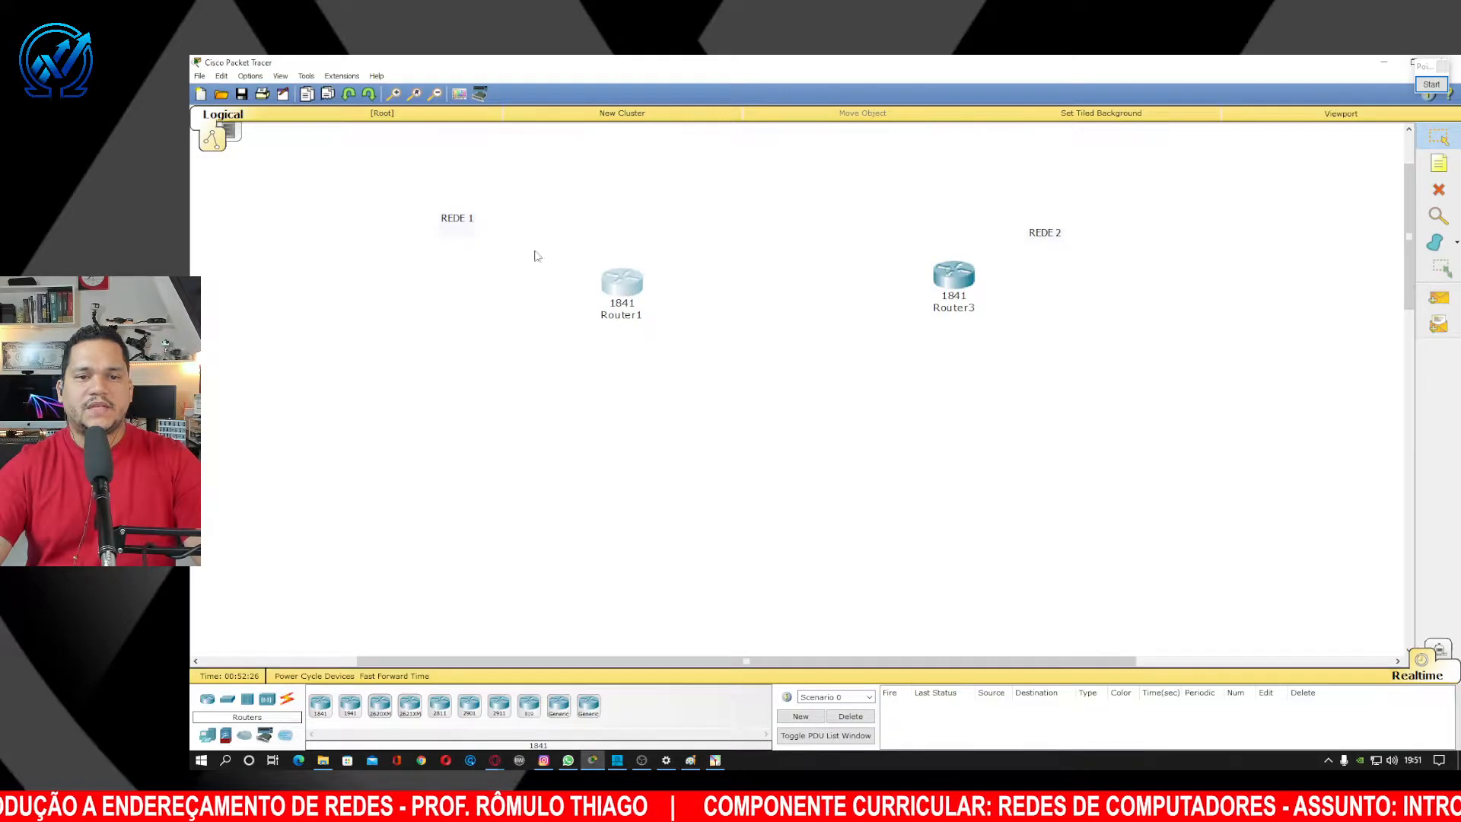
left_click_drag(457, 211, 548, 240)
Rename Router3 to Router2 and the REDE 1 router to Router1, nudging Router2 into place.
left_click_drag(964, 285, 968, 299)
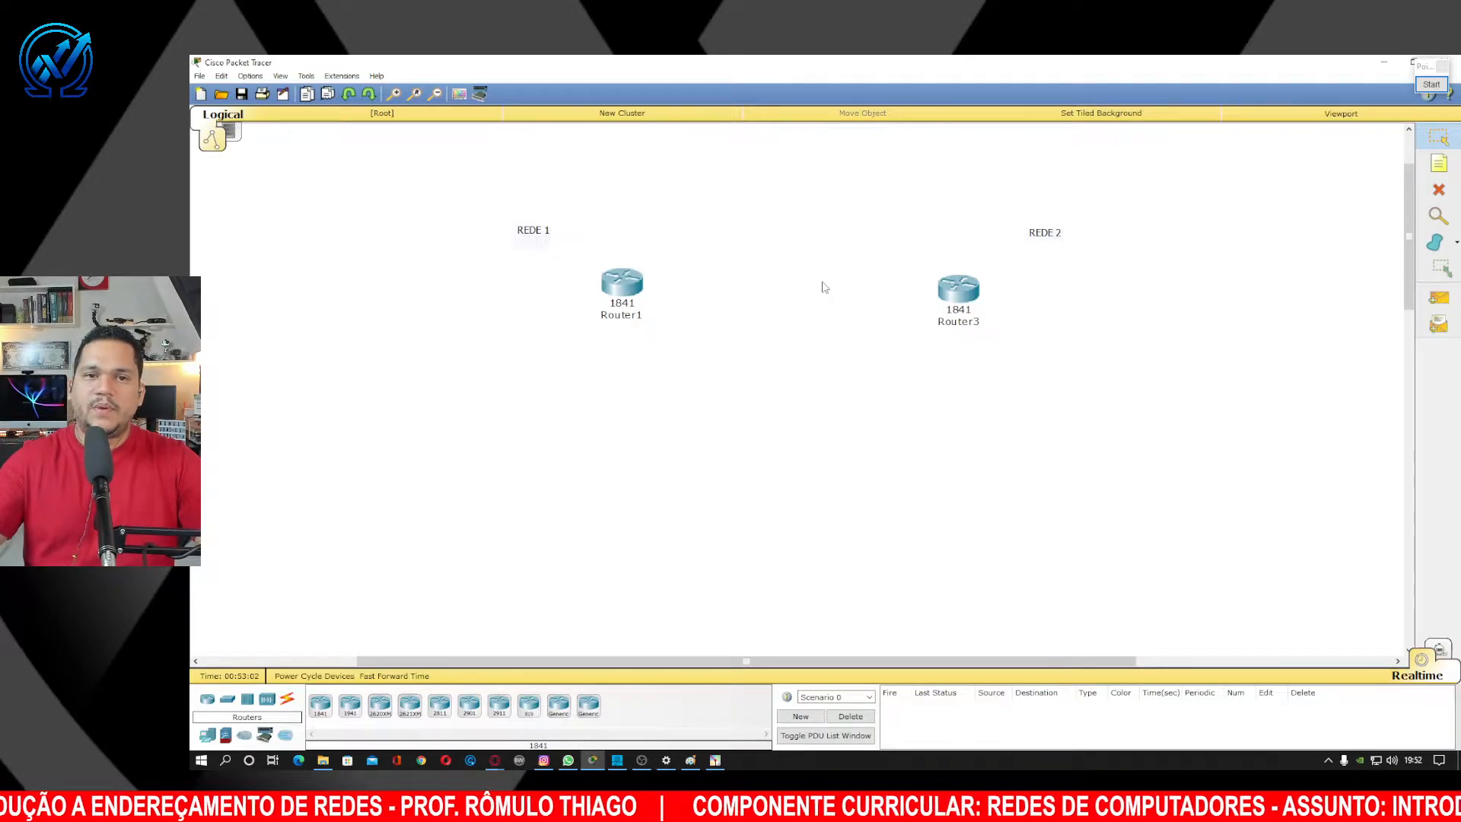
left_click(626, 315)
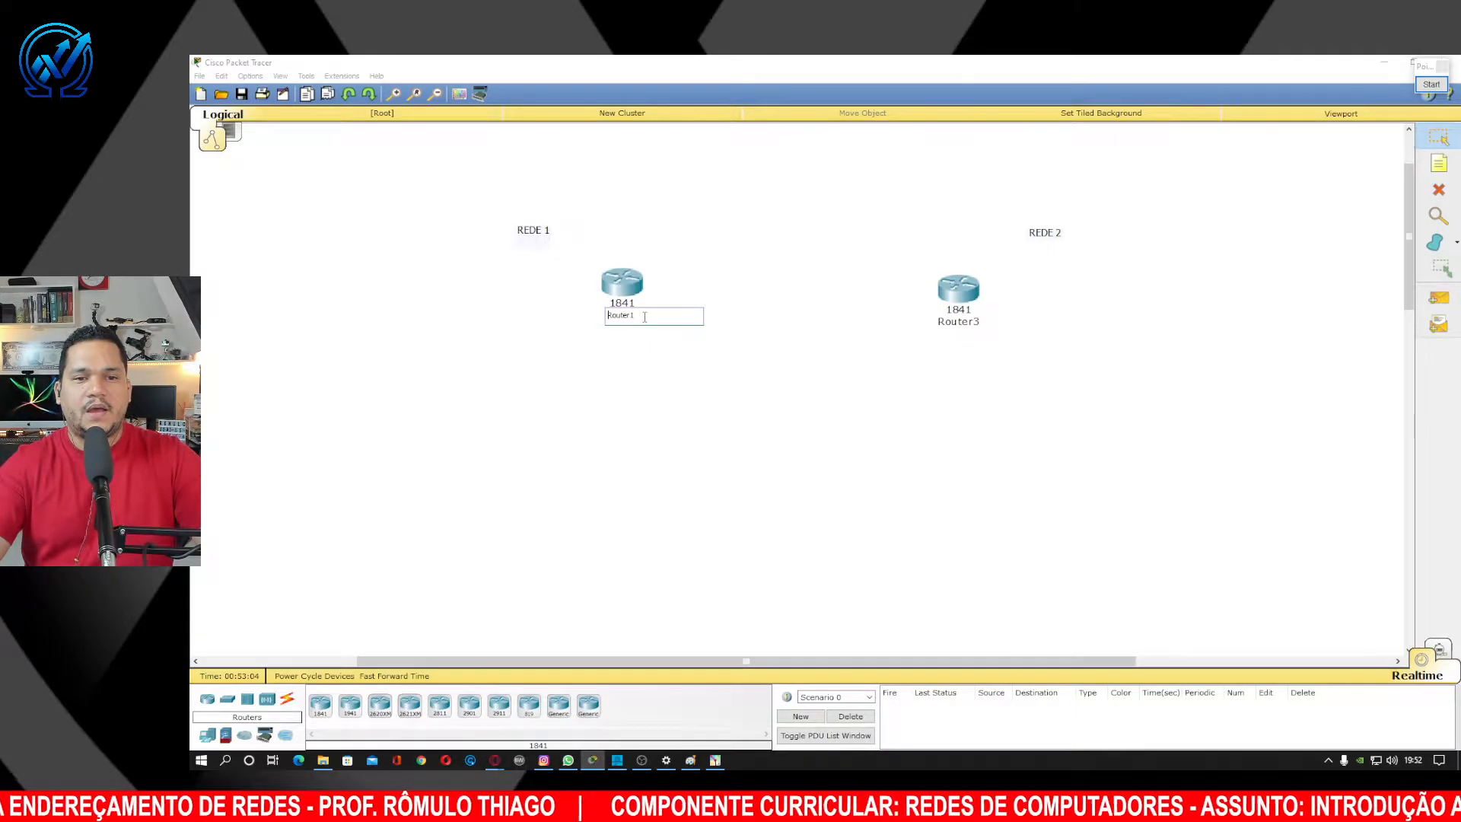
key("Return")
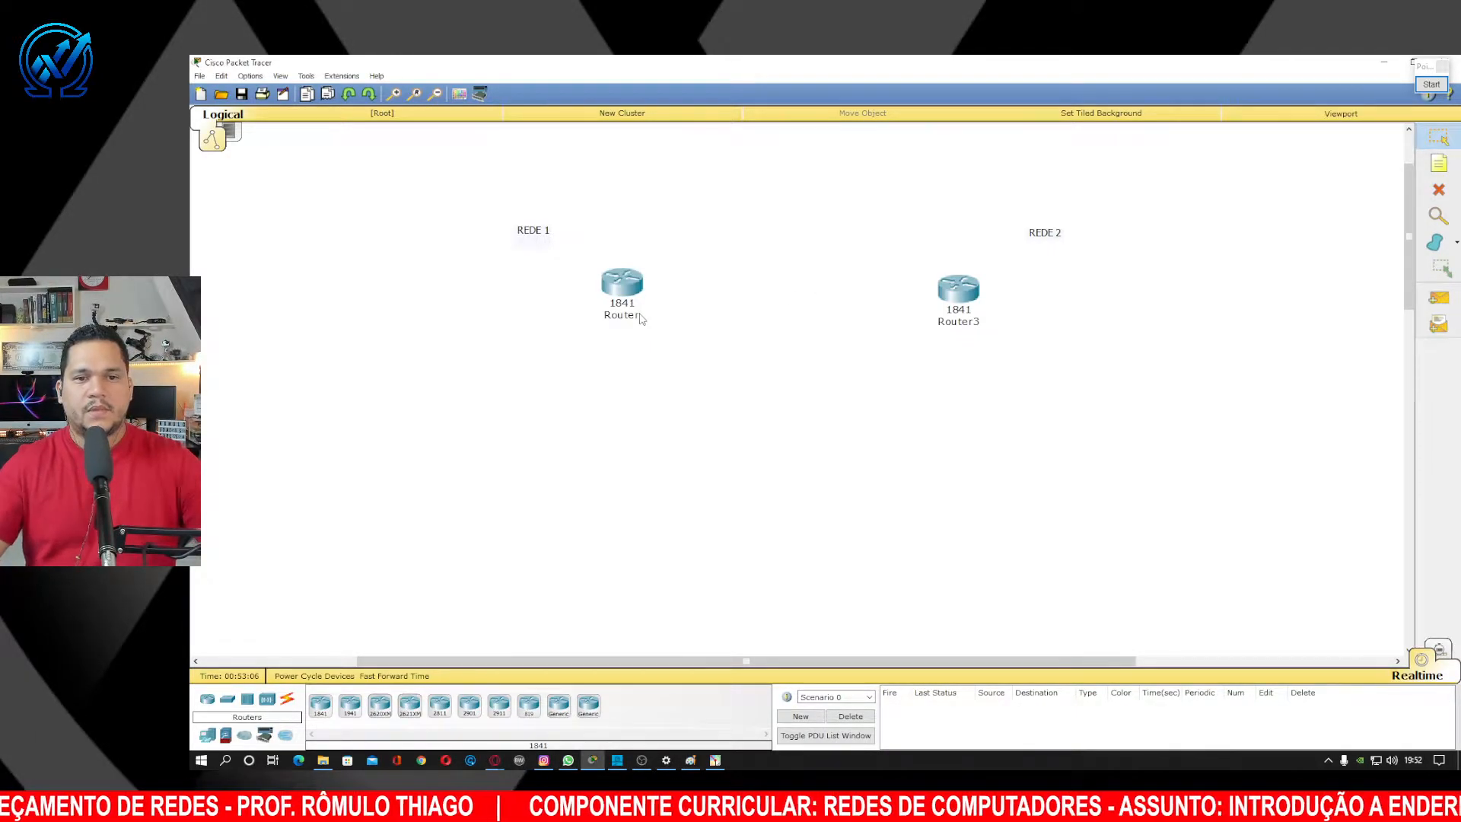
left_click(971, 319)
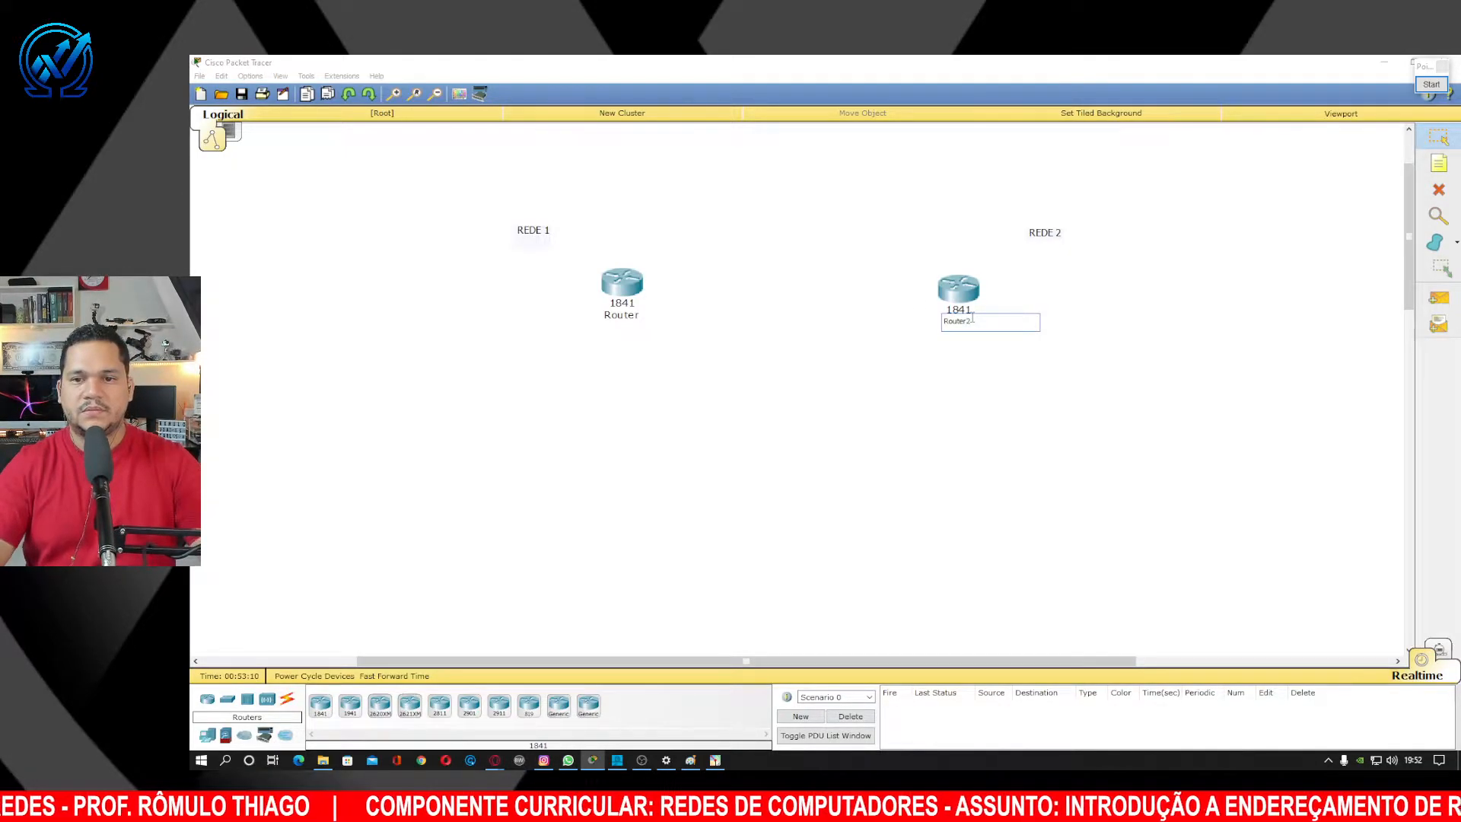
key("BackSpace")
type("2")
key("Return")
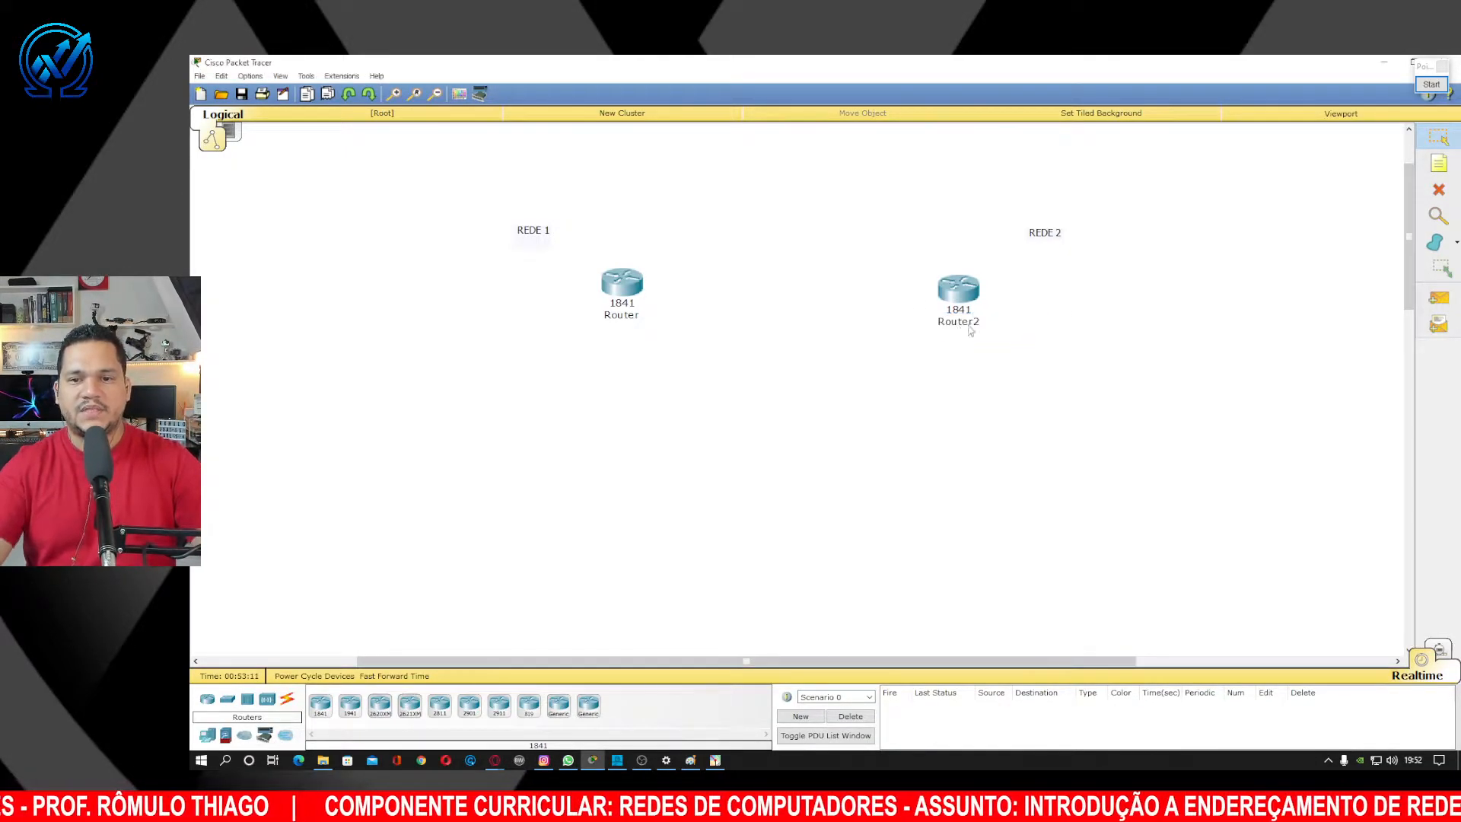
left_click(637, 316)
type("1")
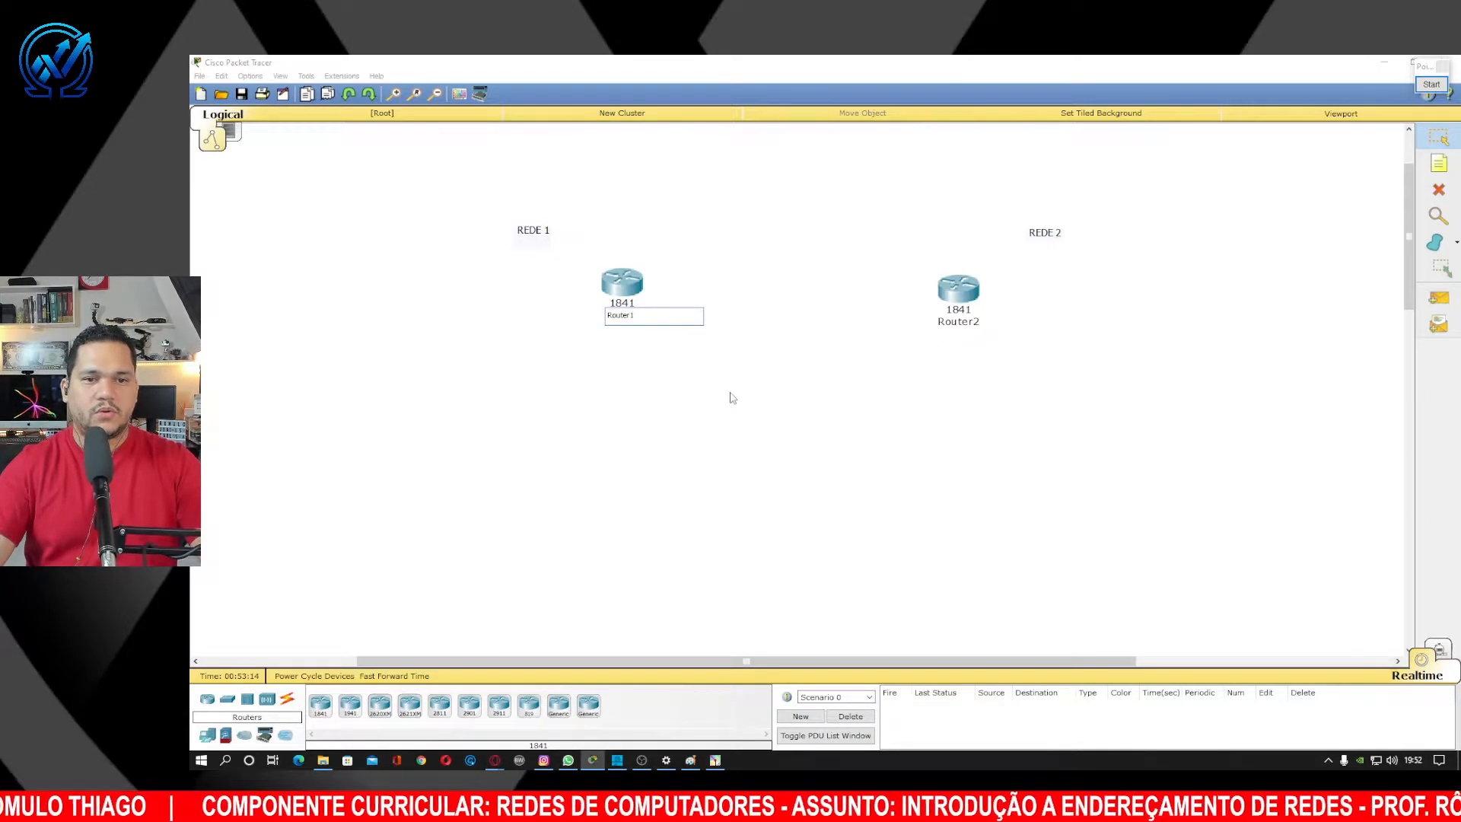
key("Return")
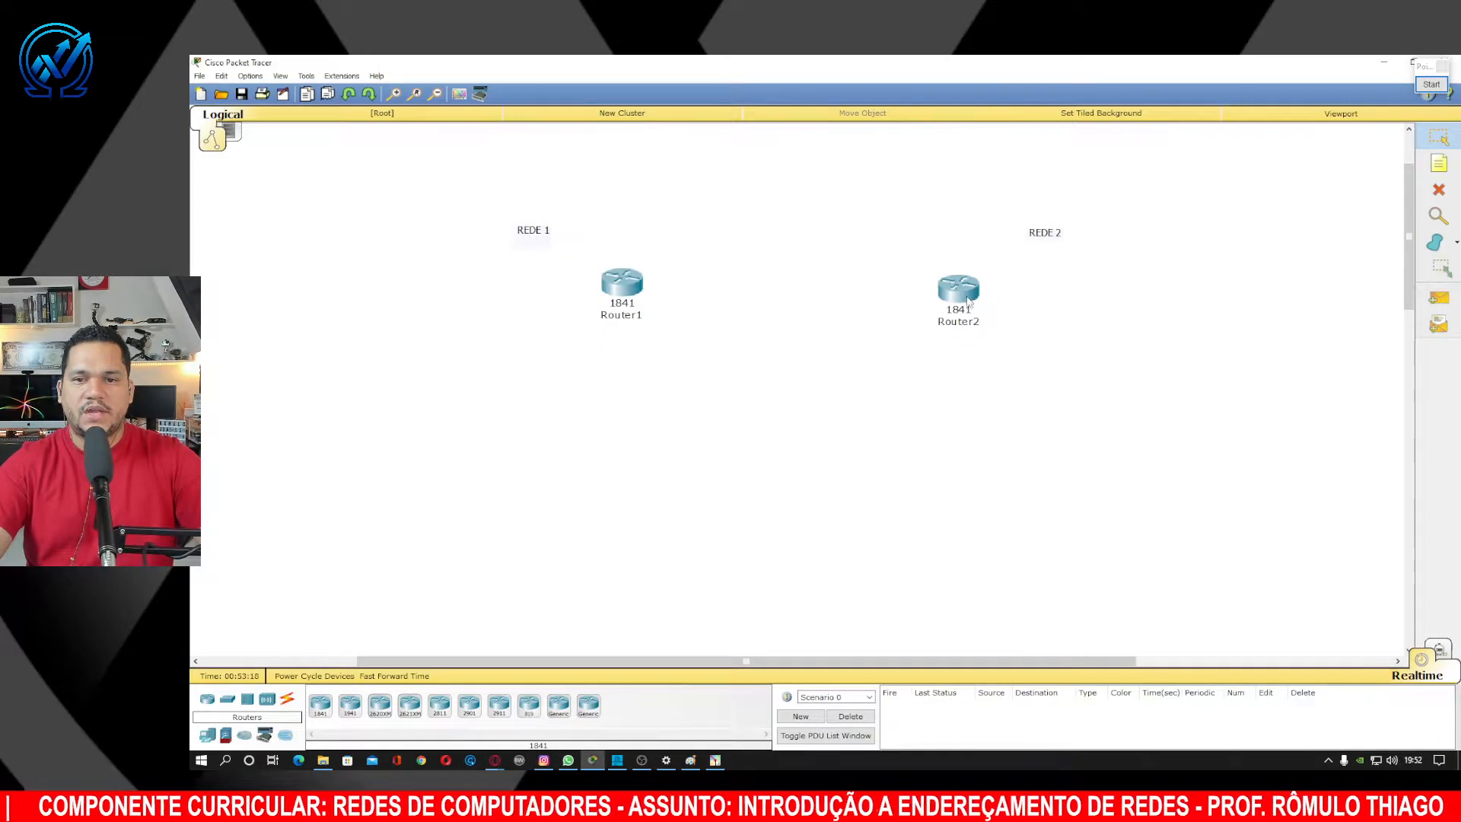
left_click_drag(968, 304, 980, 300)
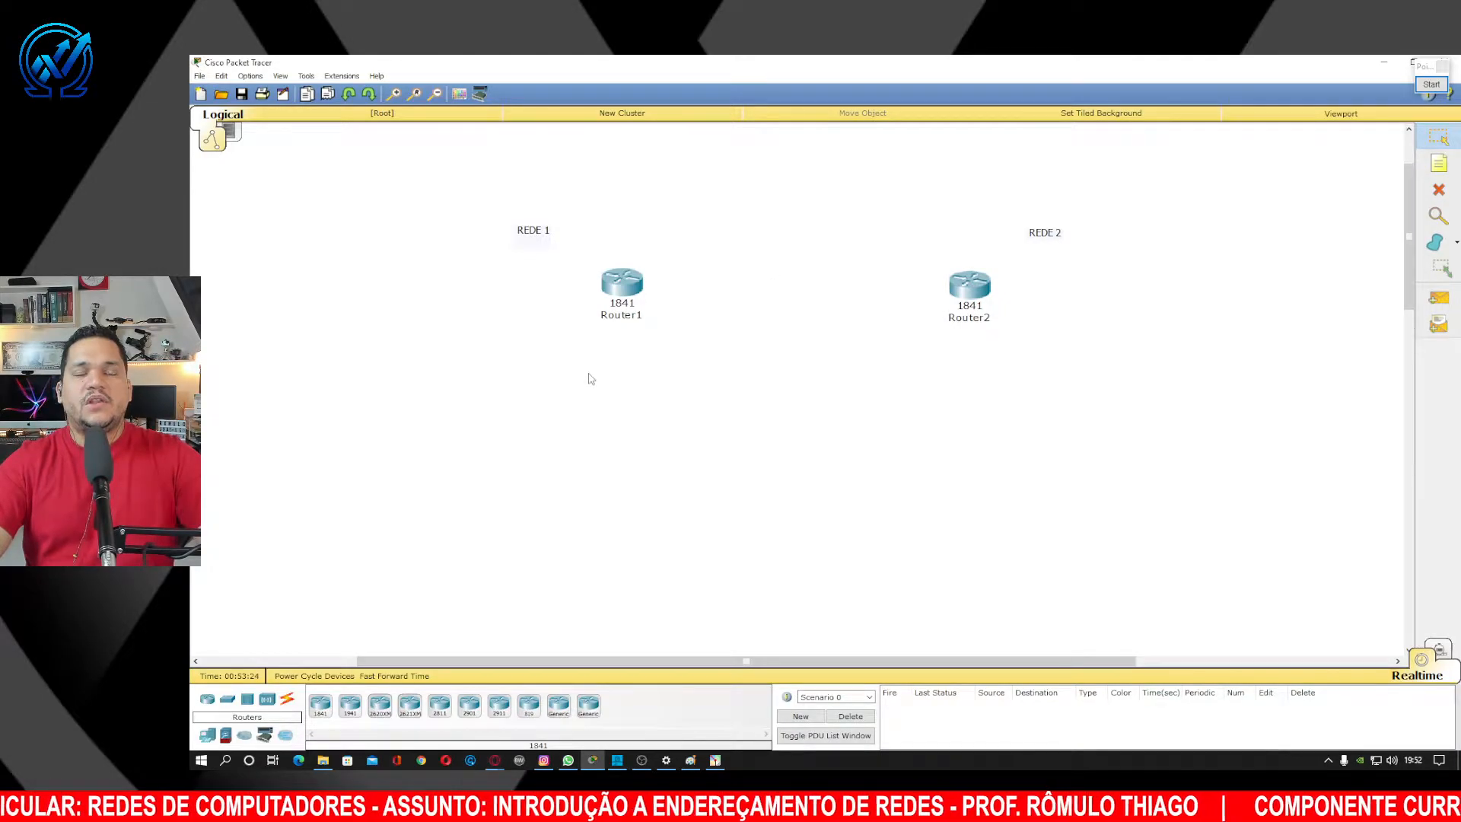
Place two 2950-24 switches below Router1 and Router2 and align them at the same height.
left_click(228, 698)
left_click(320, 705)
left_click(511, 367)
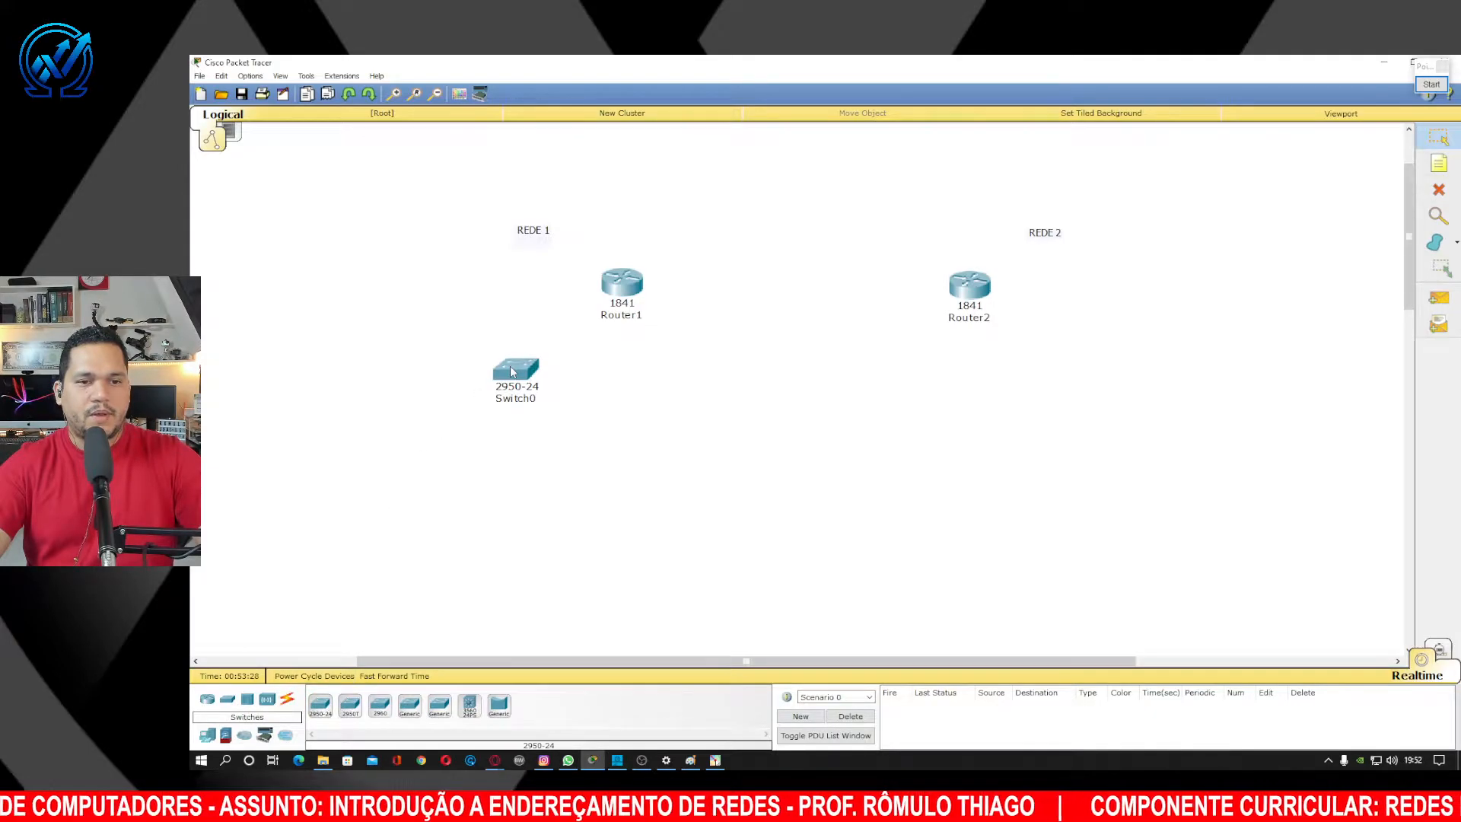
left_click(1009, 384)
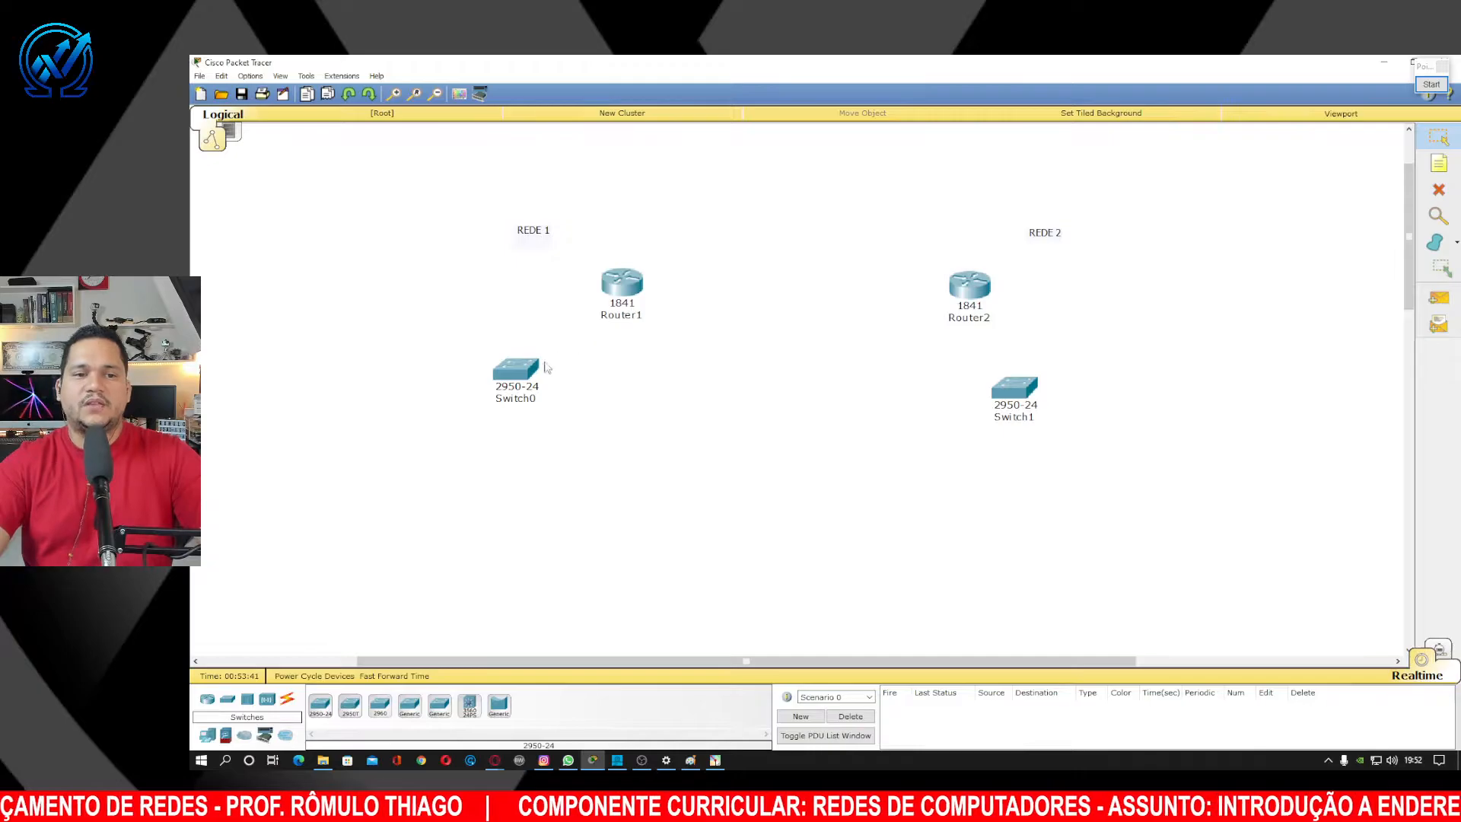
left_click_drag(523, 372, 525, 382)
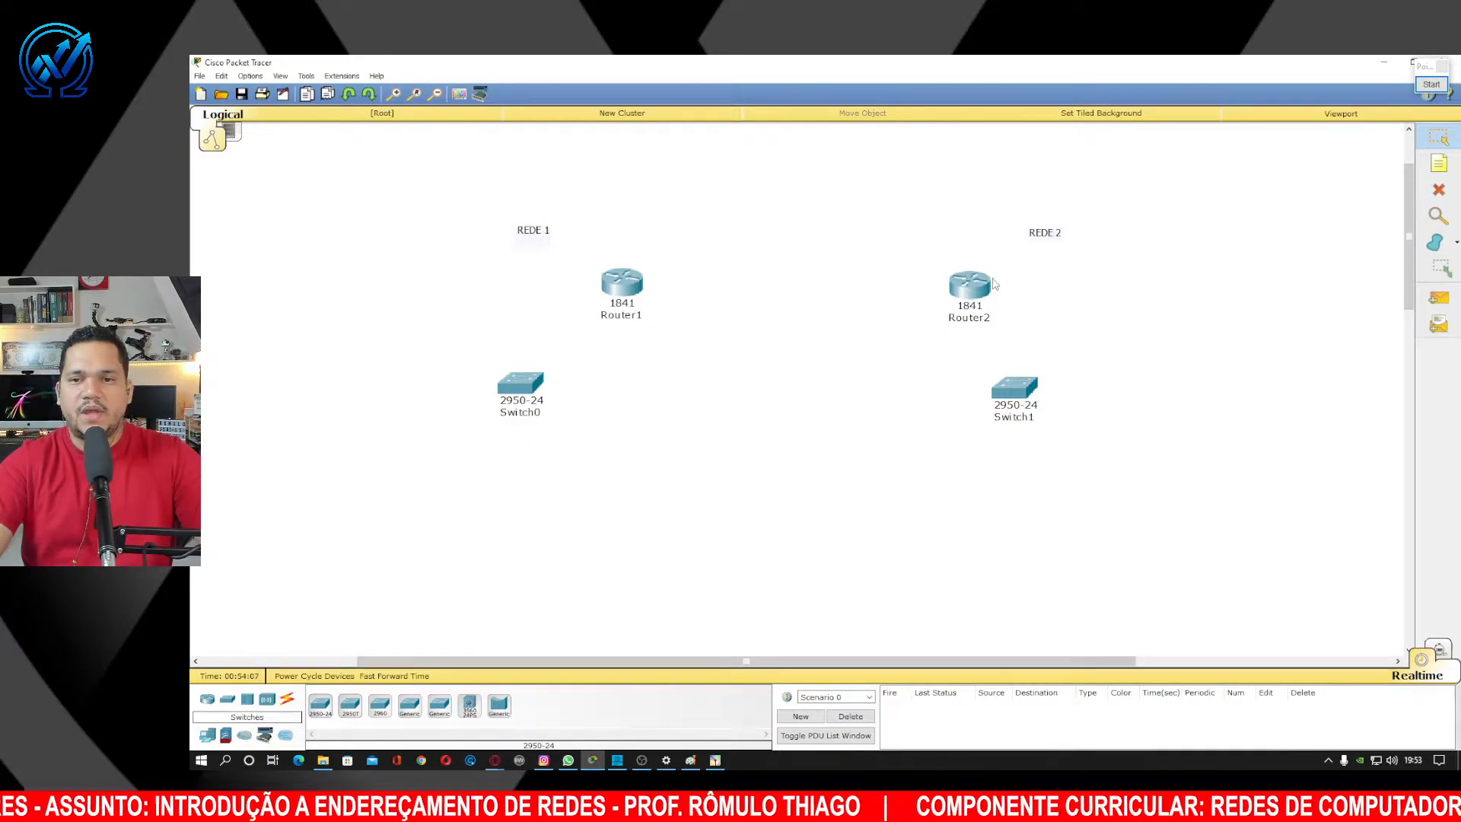
left_click_drag(534, 394, 534, 385)
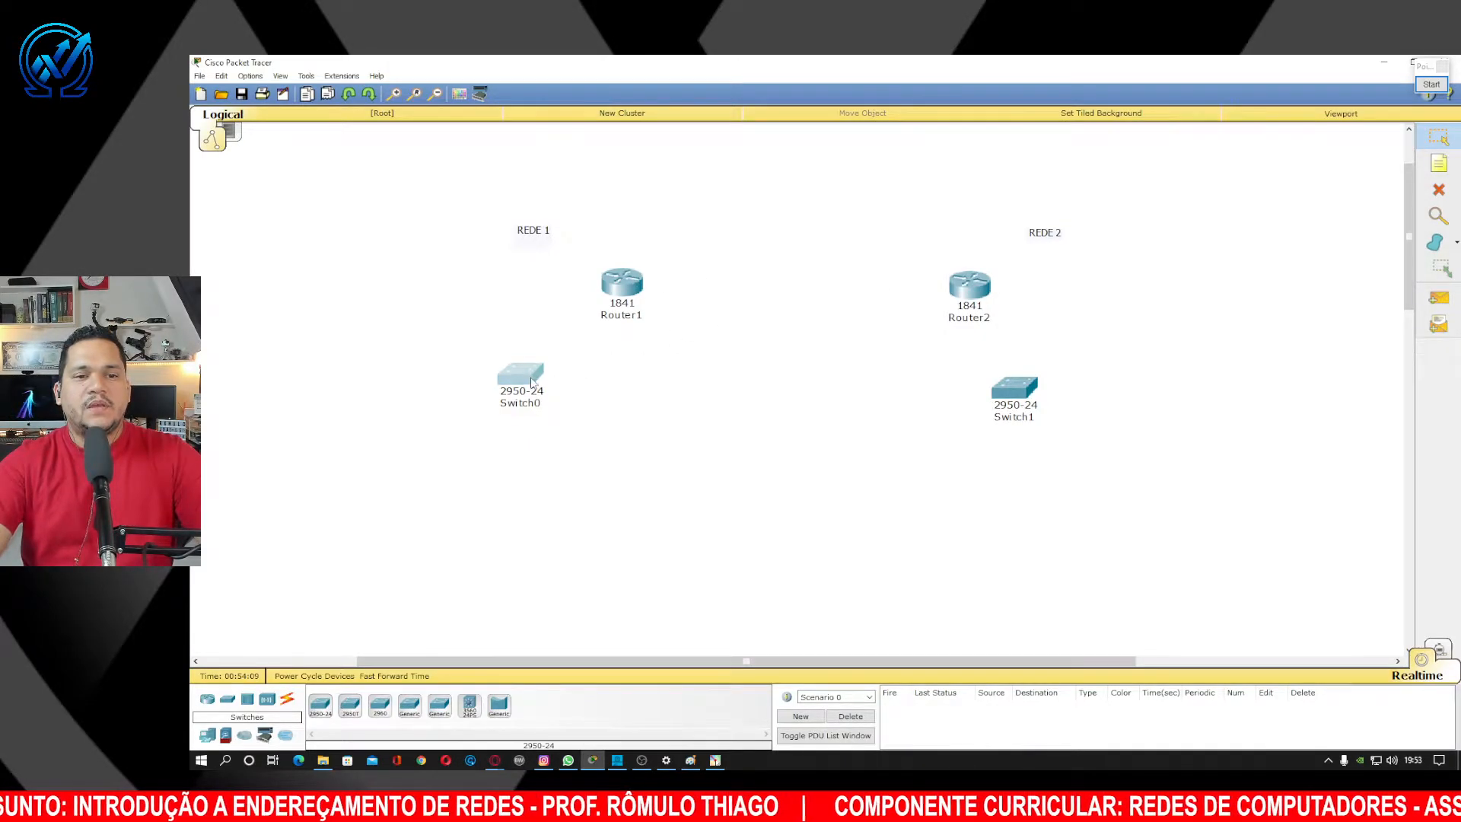
left_click_drag(1021, 394, 1033, 381)
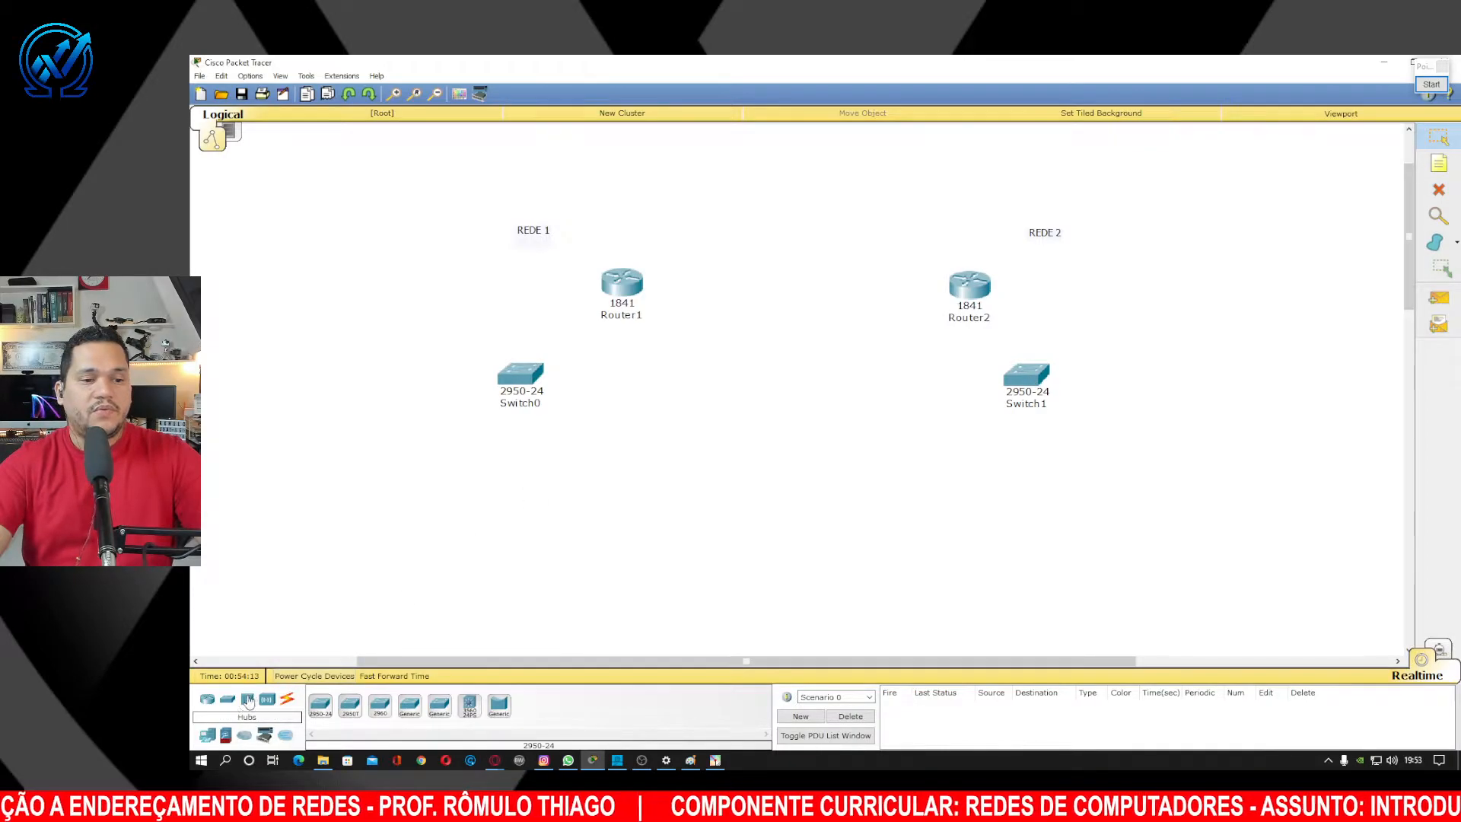
Place two generic PC-PT computers below Switch0.
left_click(208, 736)
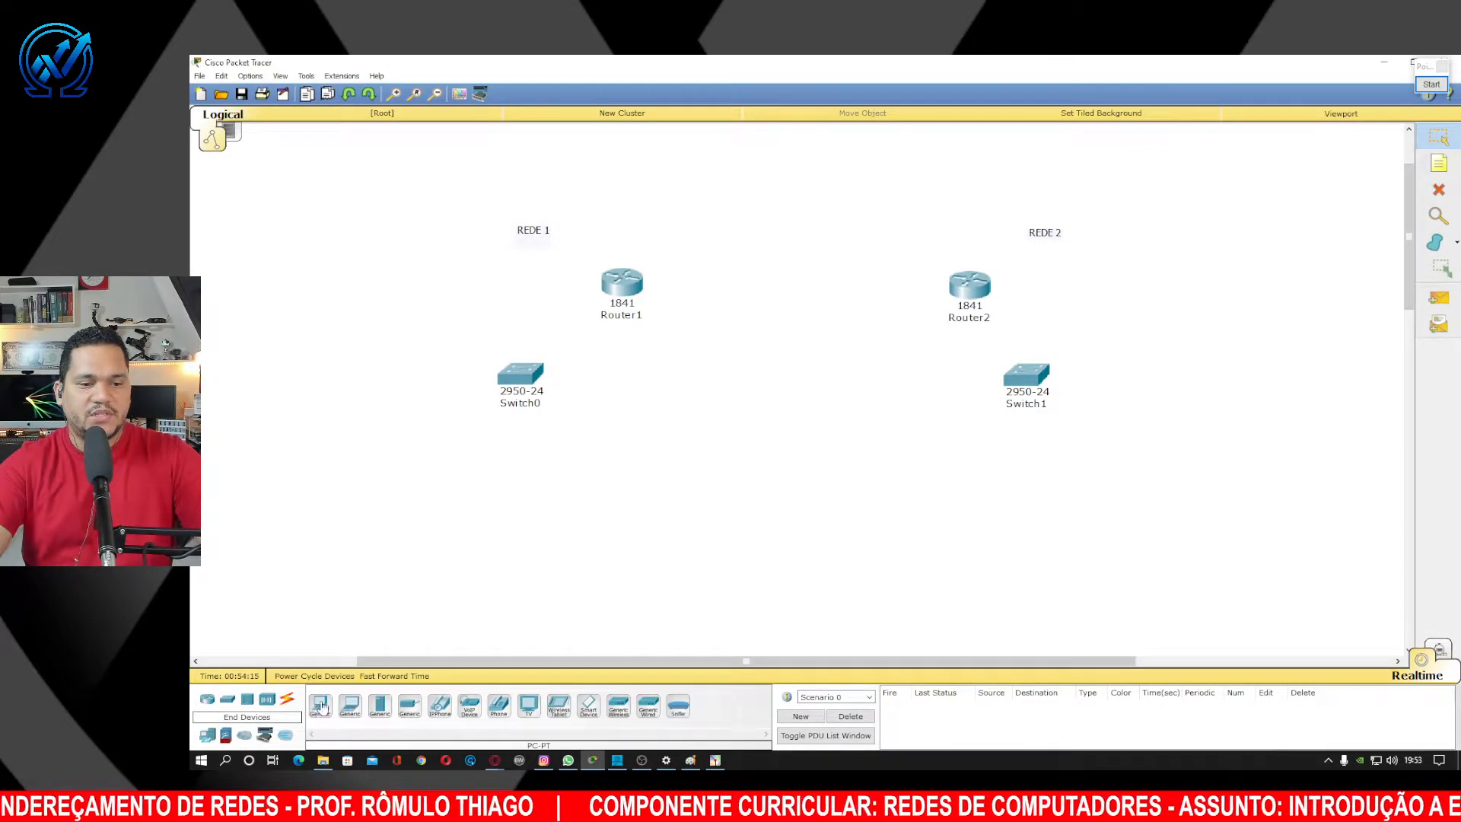
left_click(320, 705)
left_click(379, 470)
left_click(320, 705)
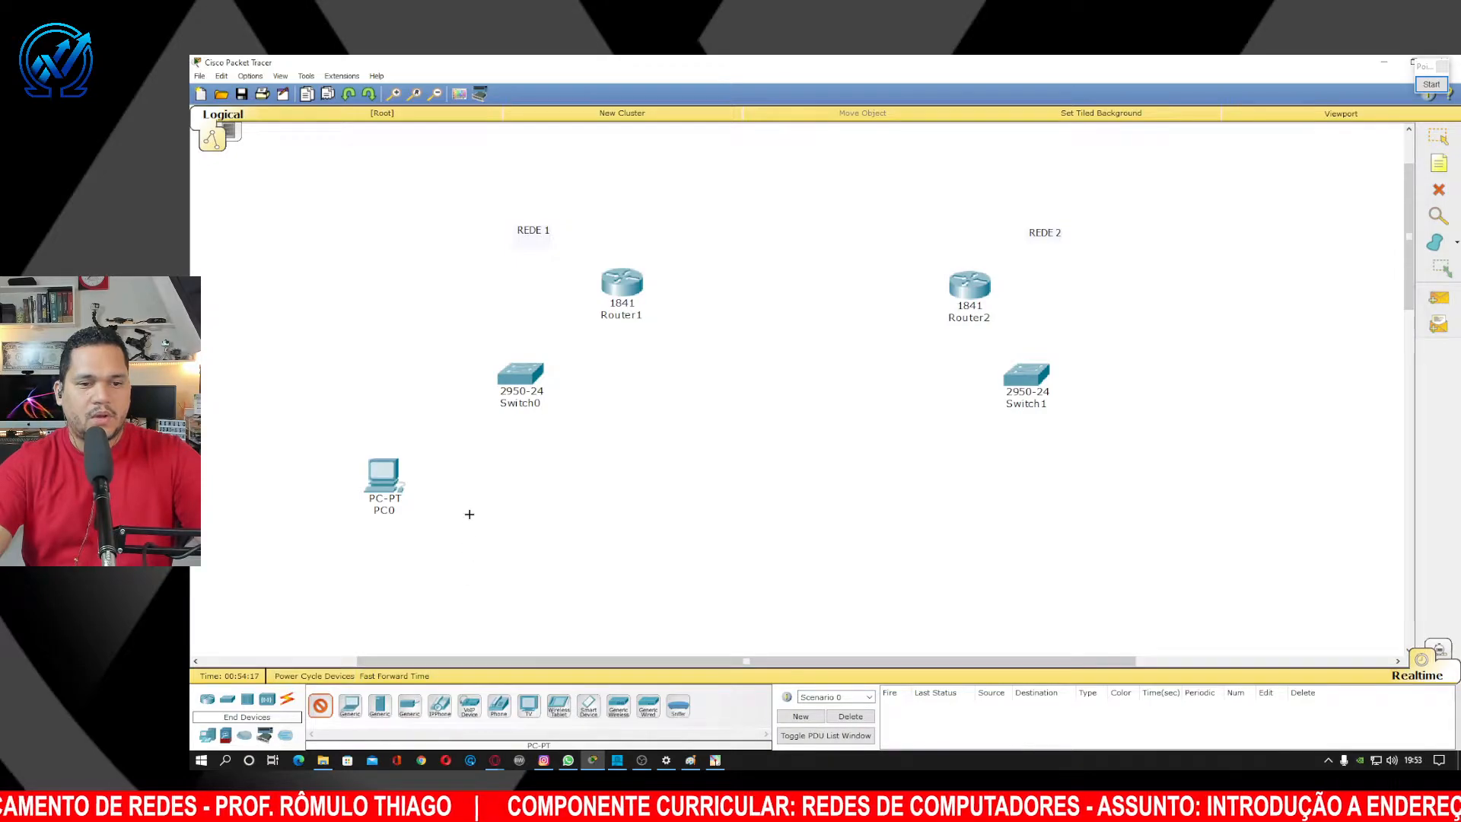
left_click(471, 511)
Rename the two REDE 1 PCs to PC2-REDE1 and PC1-REDE1.
left_click(473, 554)
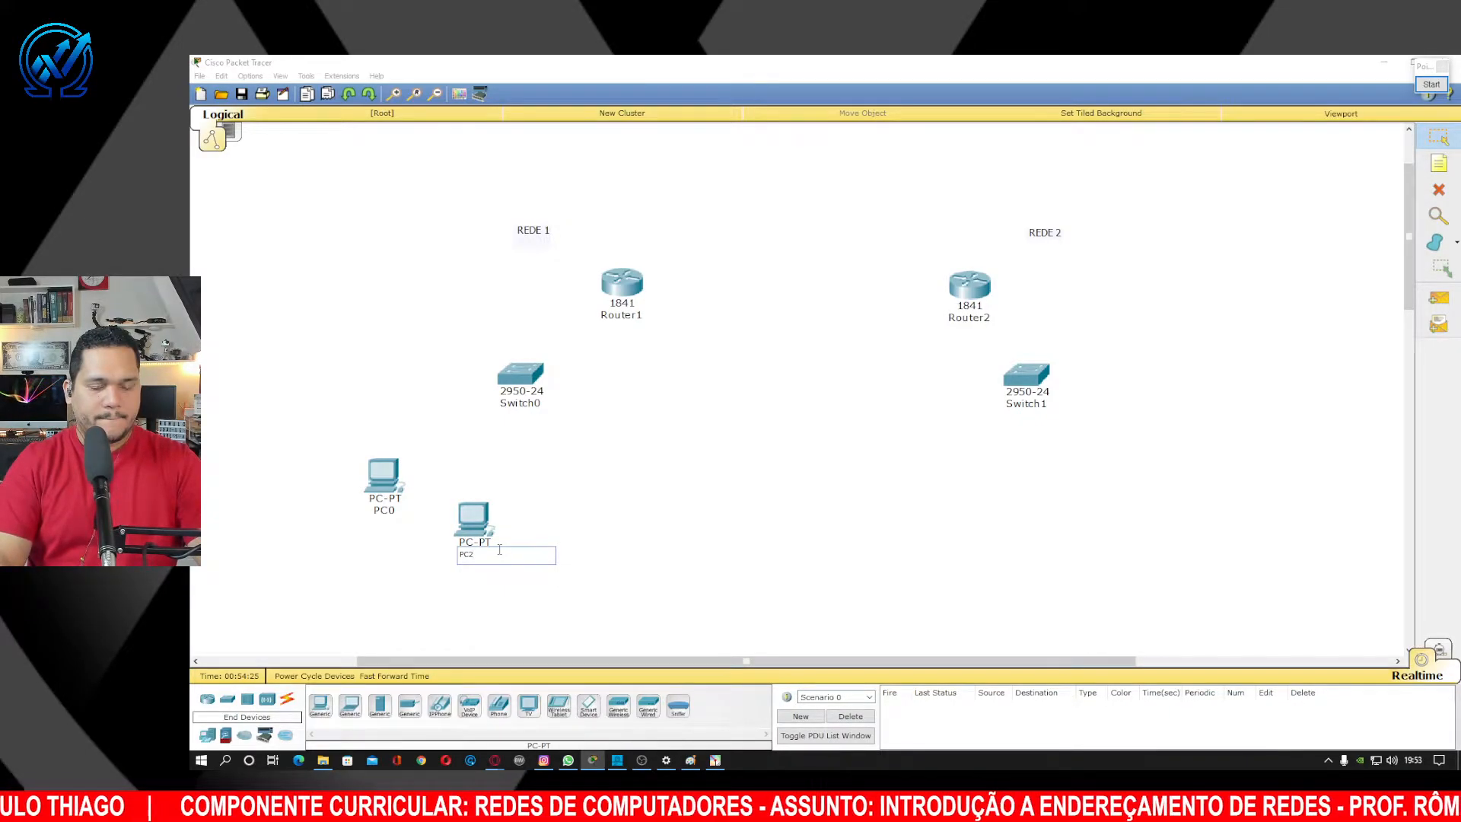
type("-REDE")
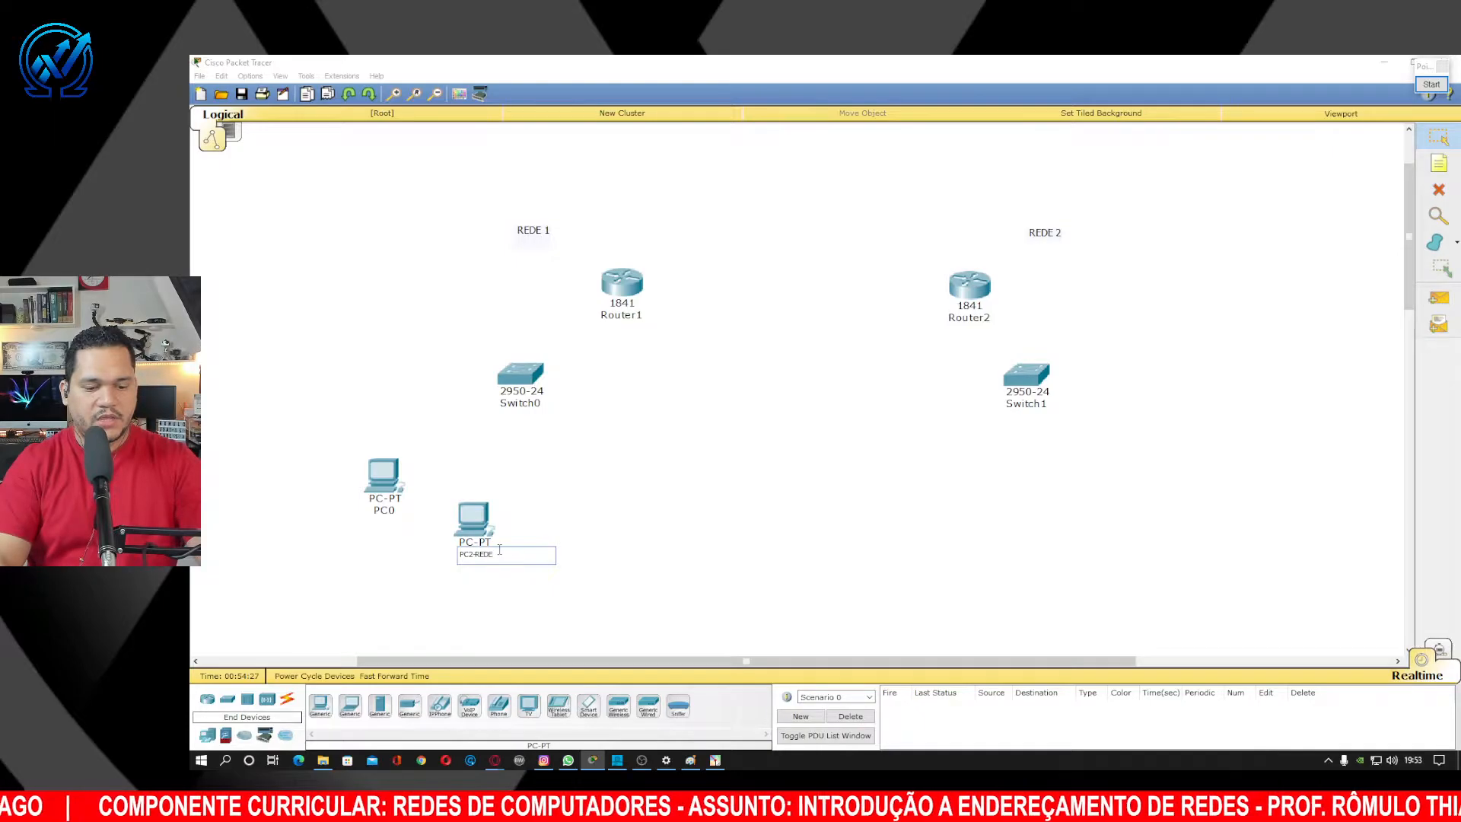
type("1")
left_click(388, 510)
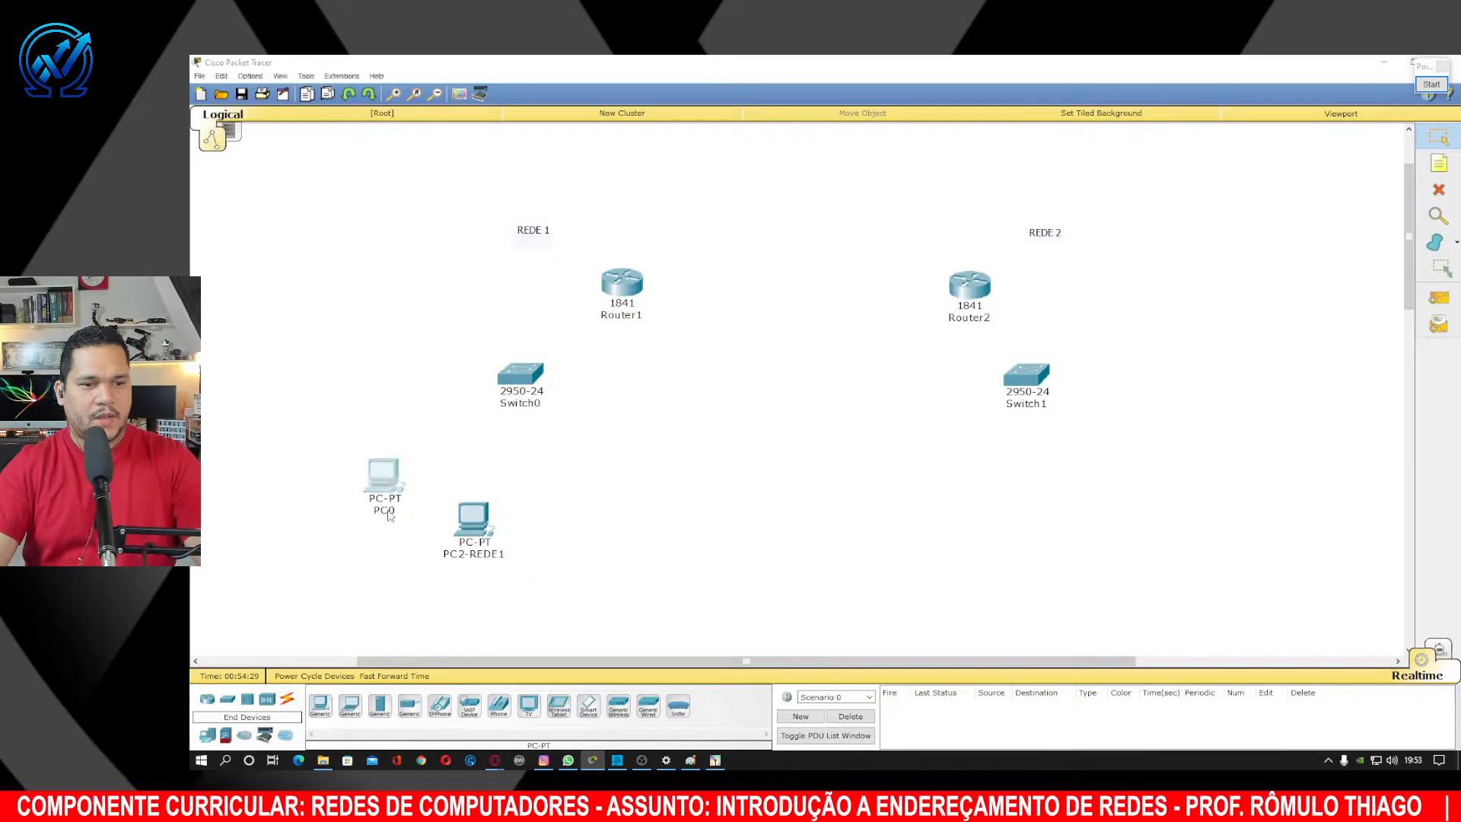
key("BackSpace")
type("1")
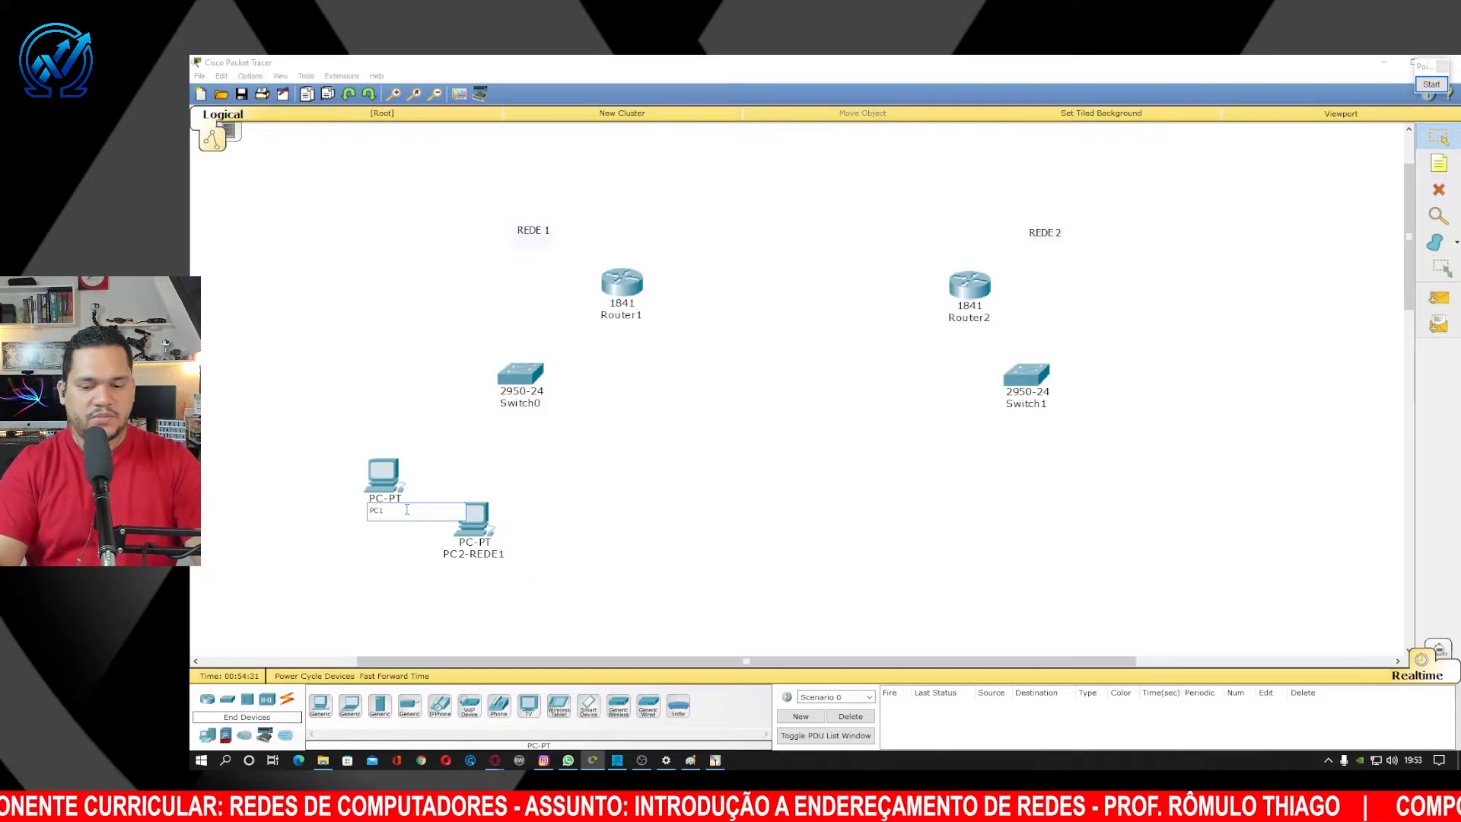
type("-REDE1")
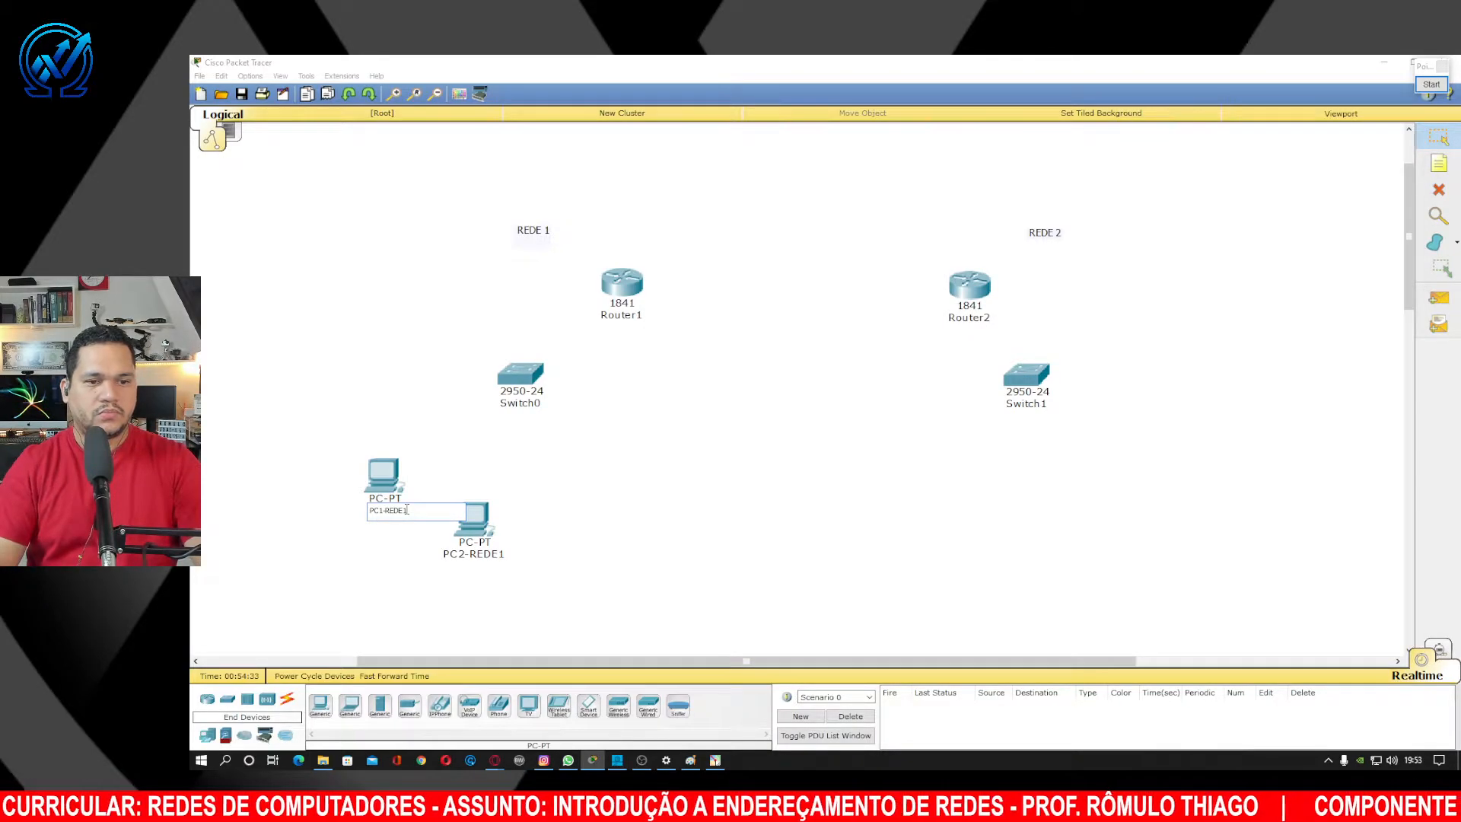
key("Return")
left_click(545, 404)
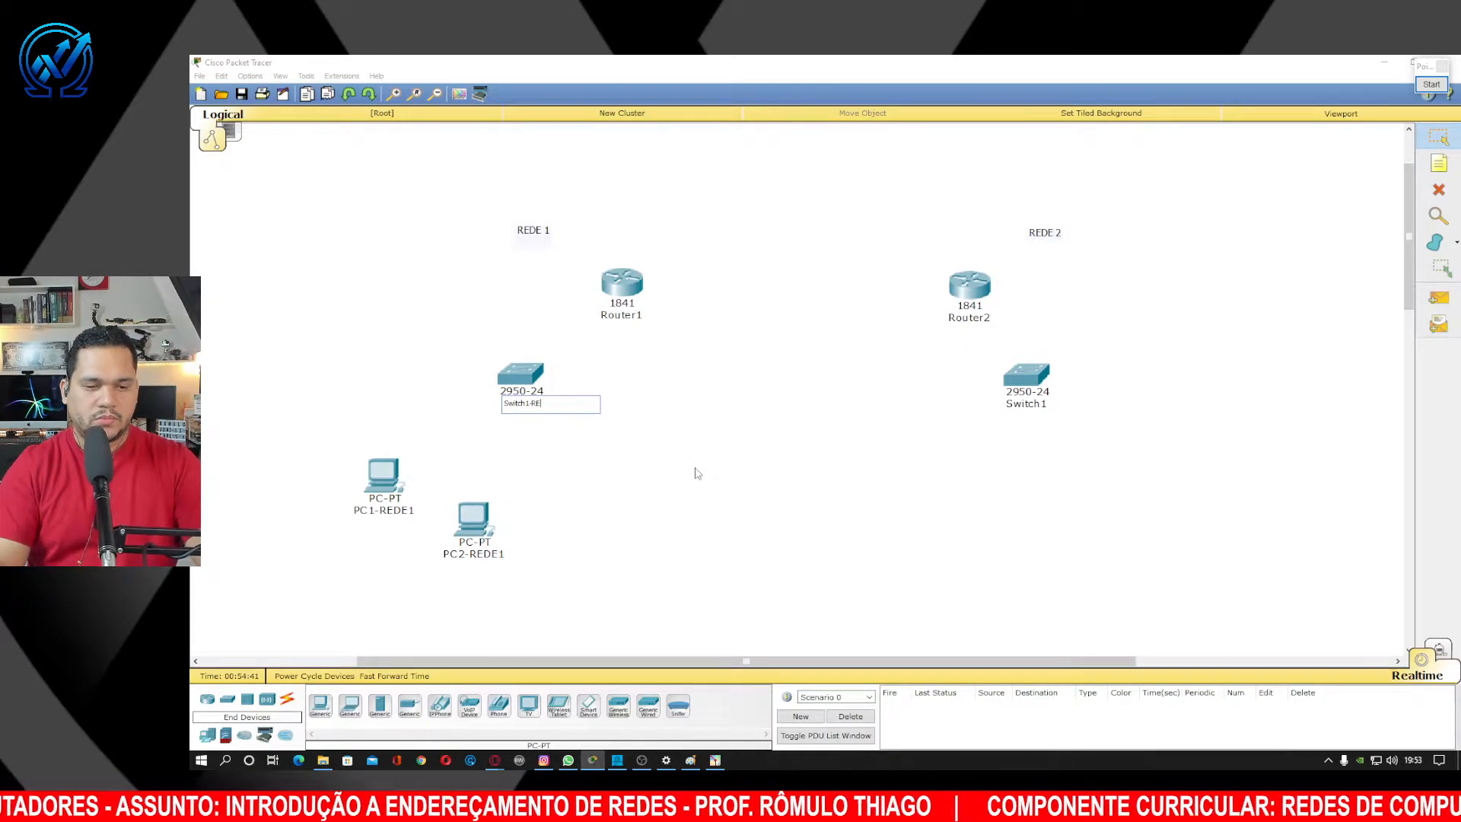
Rename Switch0 to Switch-REDE1 and Switch1 to Switch-REDE2.
key("BackSpace")
key("BackSpace")
key("BackSpace")
key("BackSpace")
key("BackSpace")
key("BackSpace")
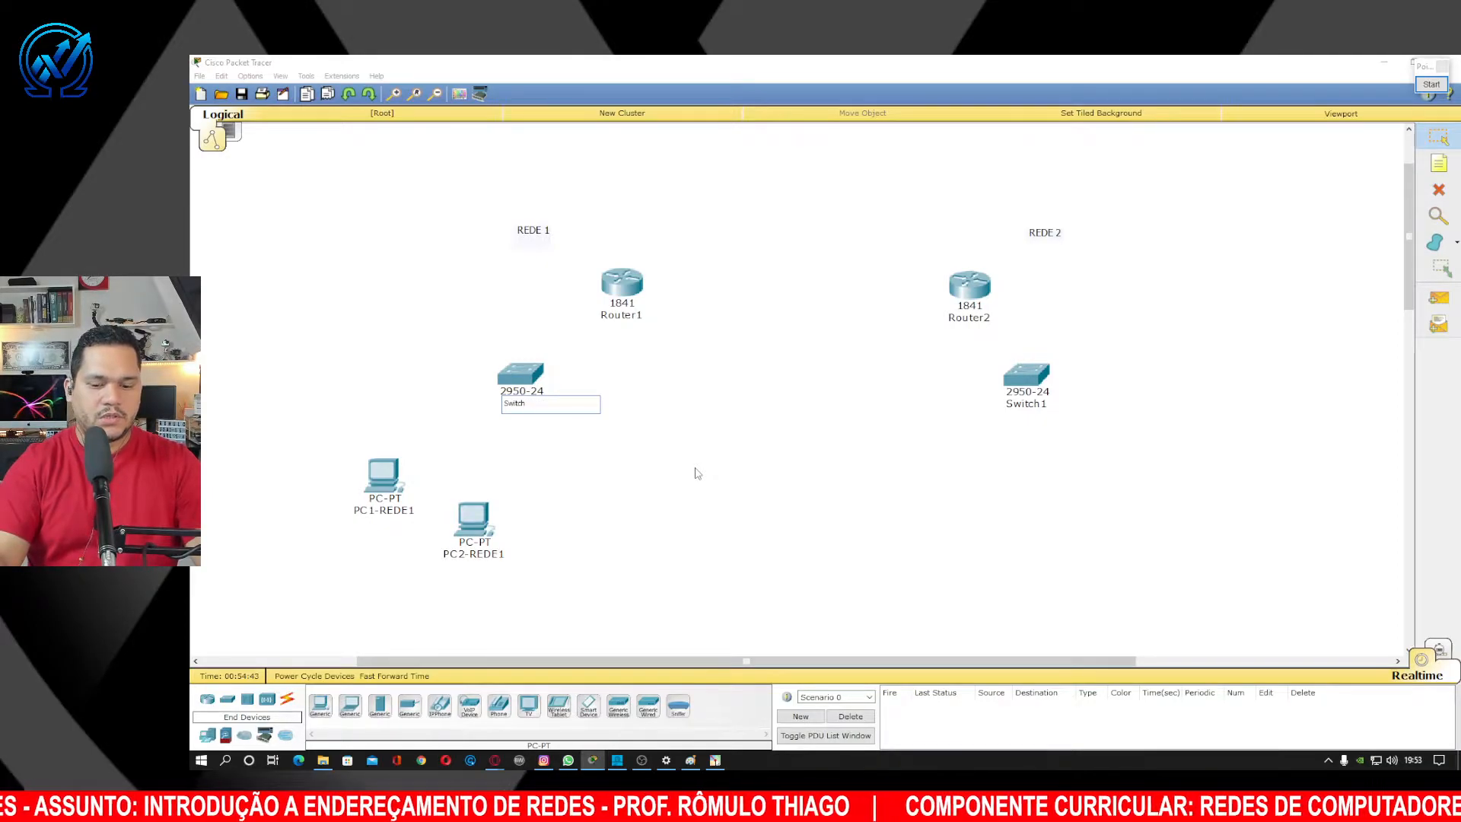
type("-REDE")
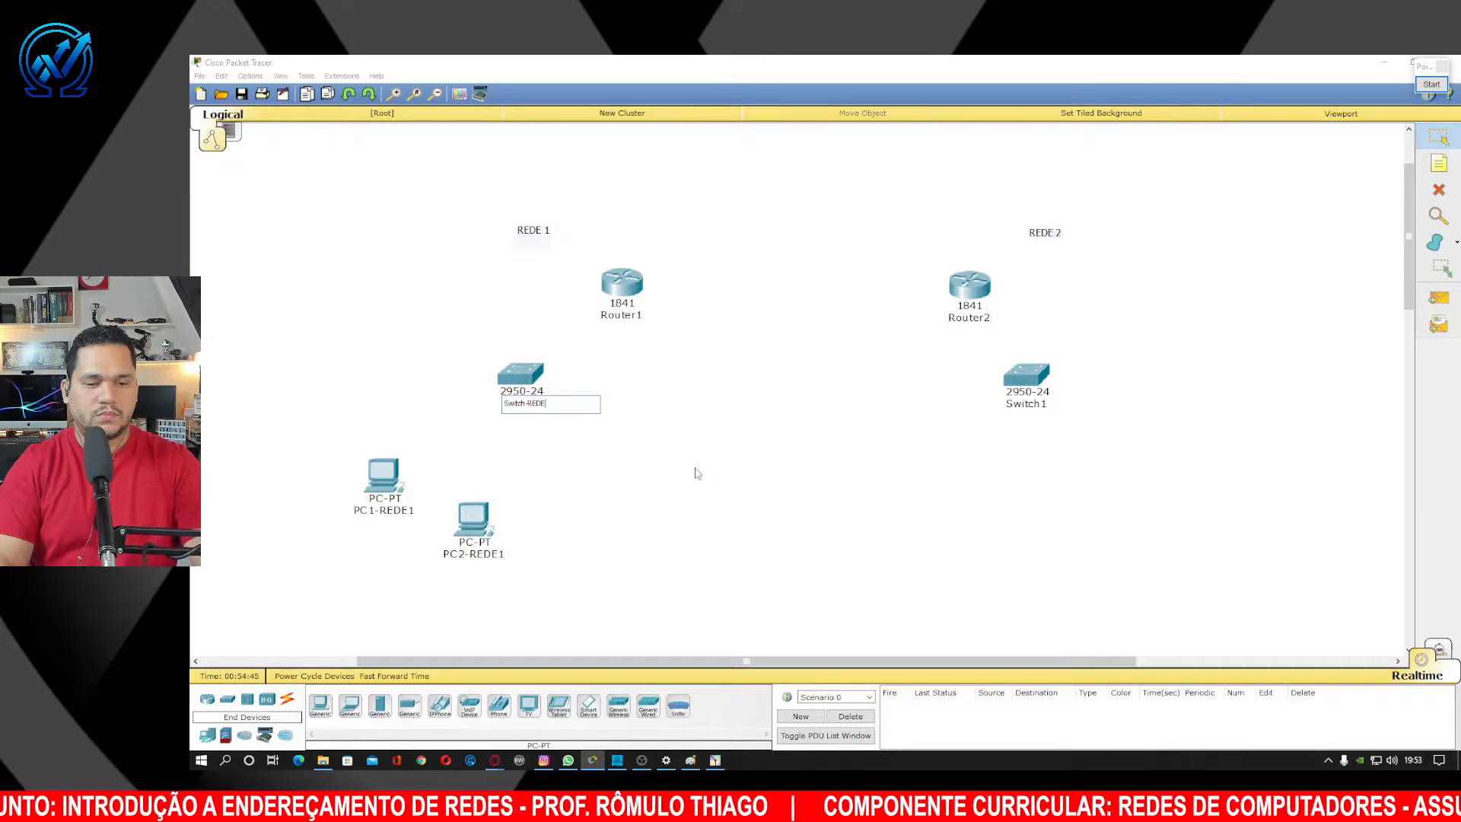
type("1")
left_click(641, 443)
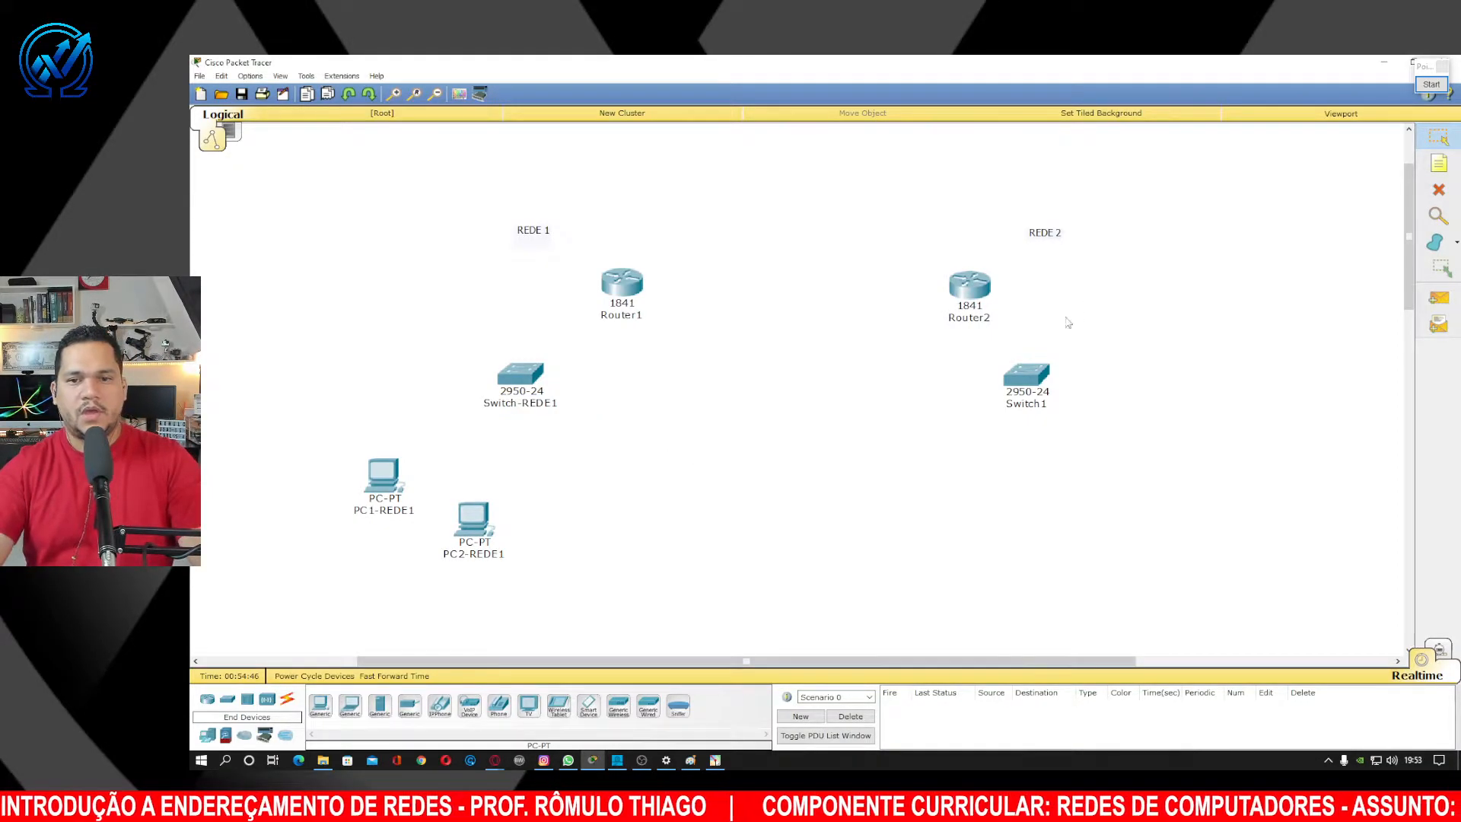
left_click(1044, 404)
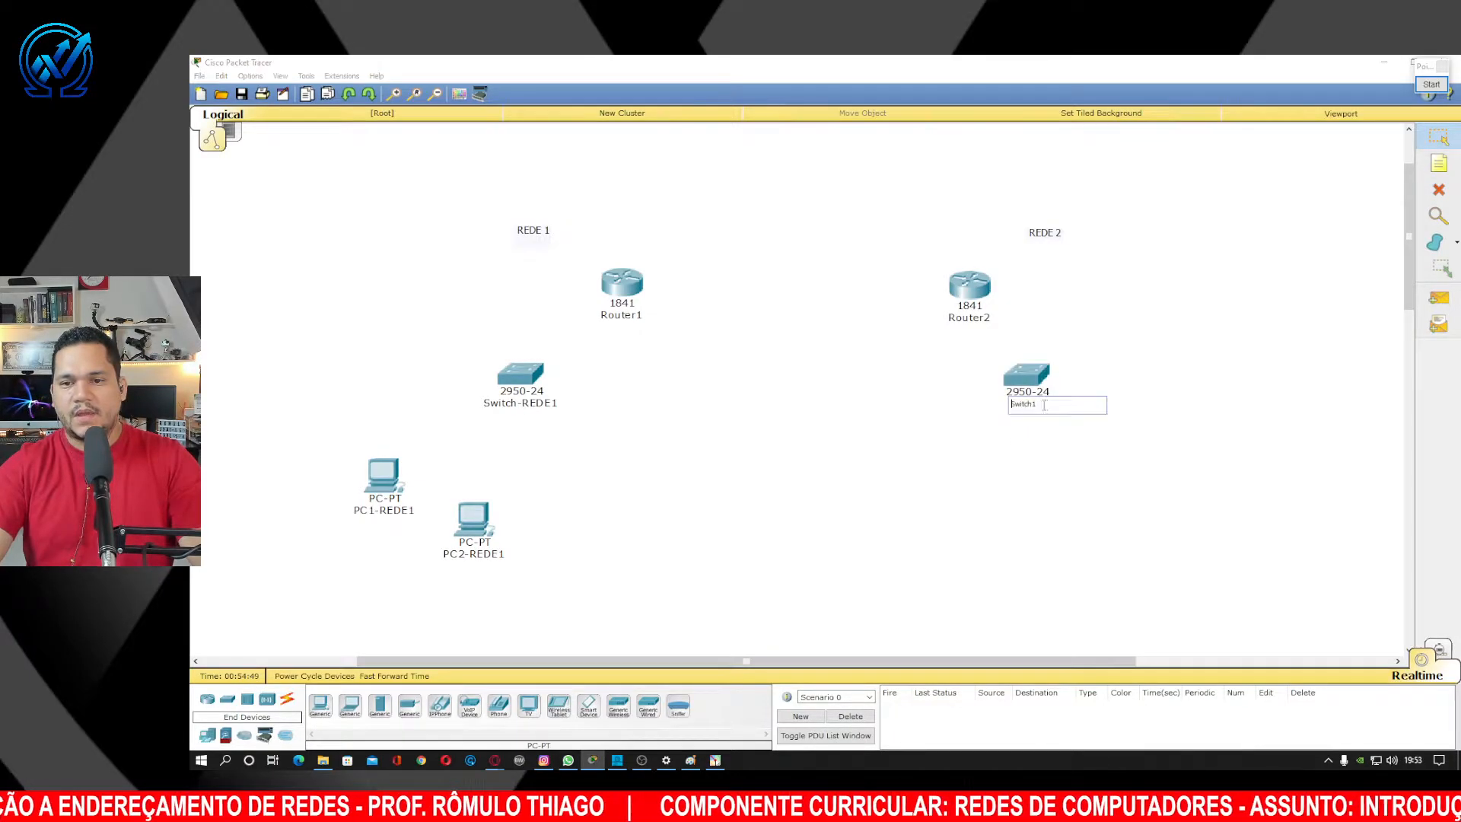
key("BackSpace")
type("-RE")
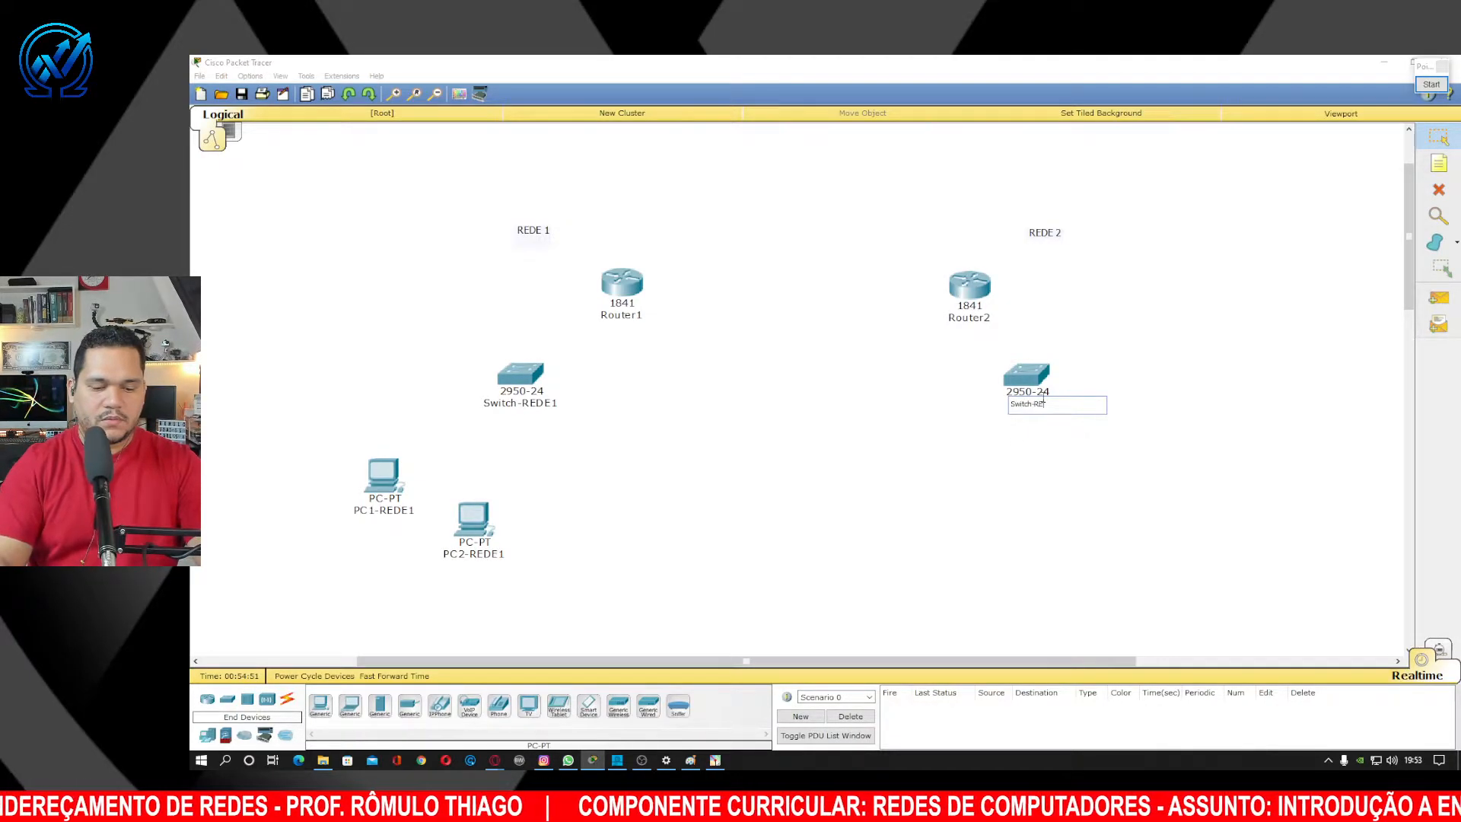
type("DE1")
key("BackSpace")
type("2")
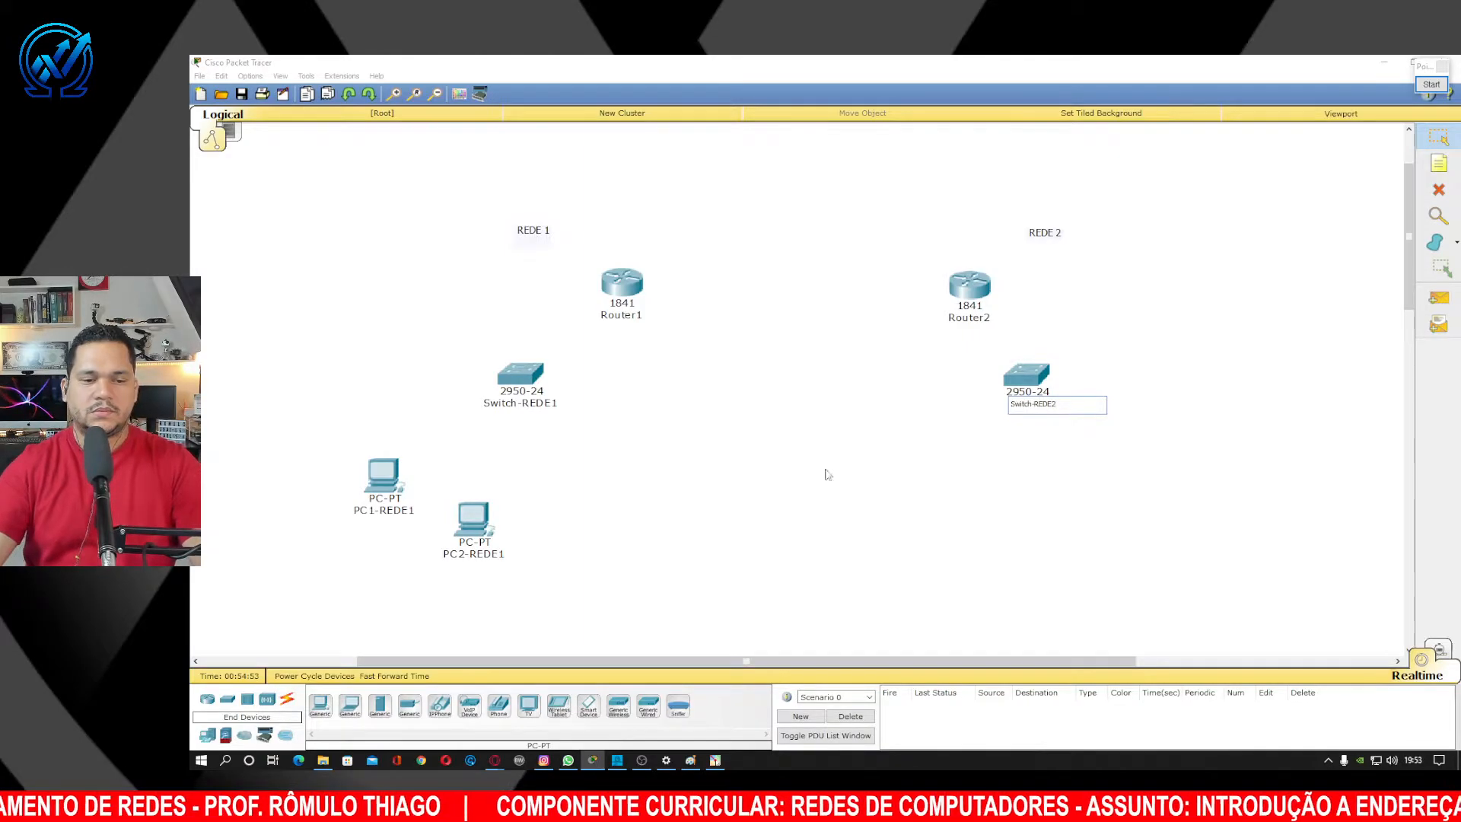
key("Return")
Place two PCs under Switch-REDE2 and name them PC1-REDE2 and PC2-REDE2.
left_click(958, 515)
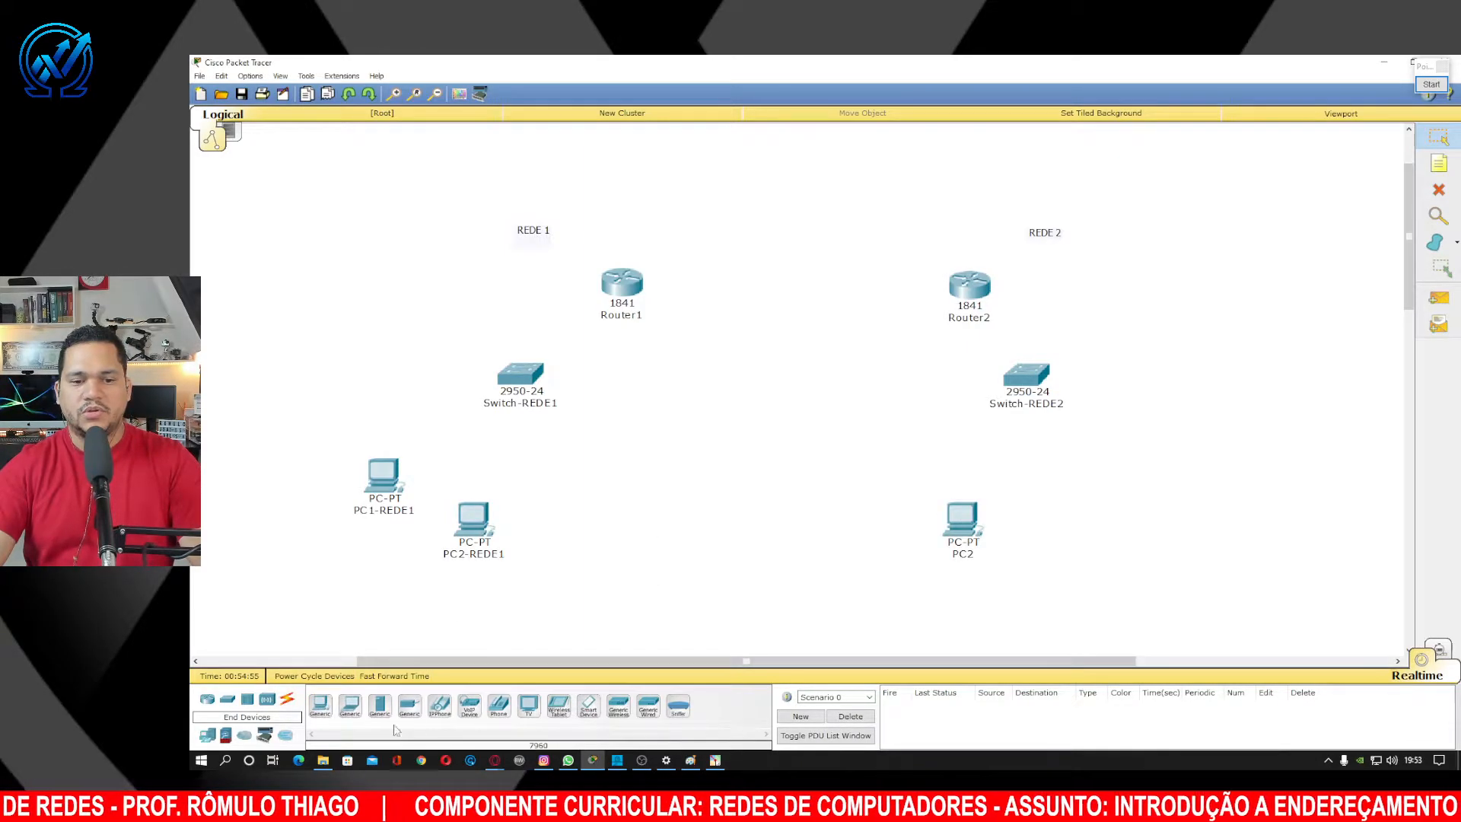
left_click(1113, 493)
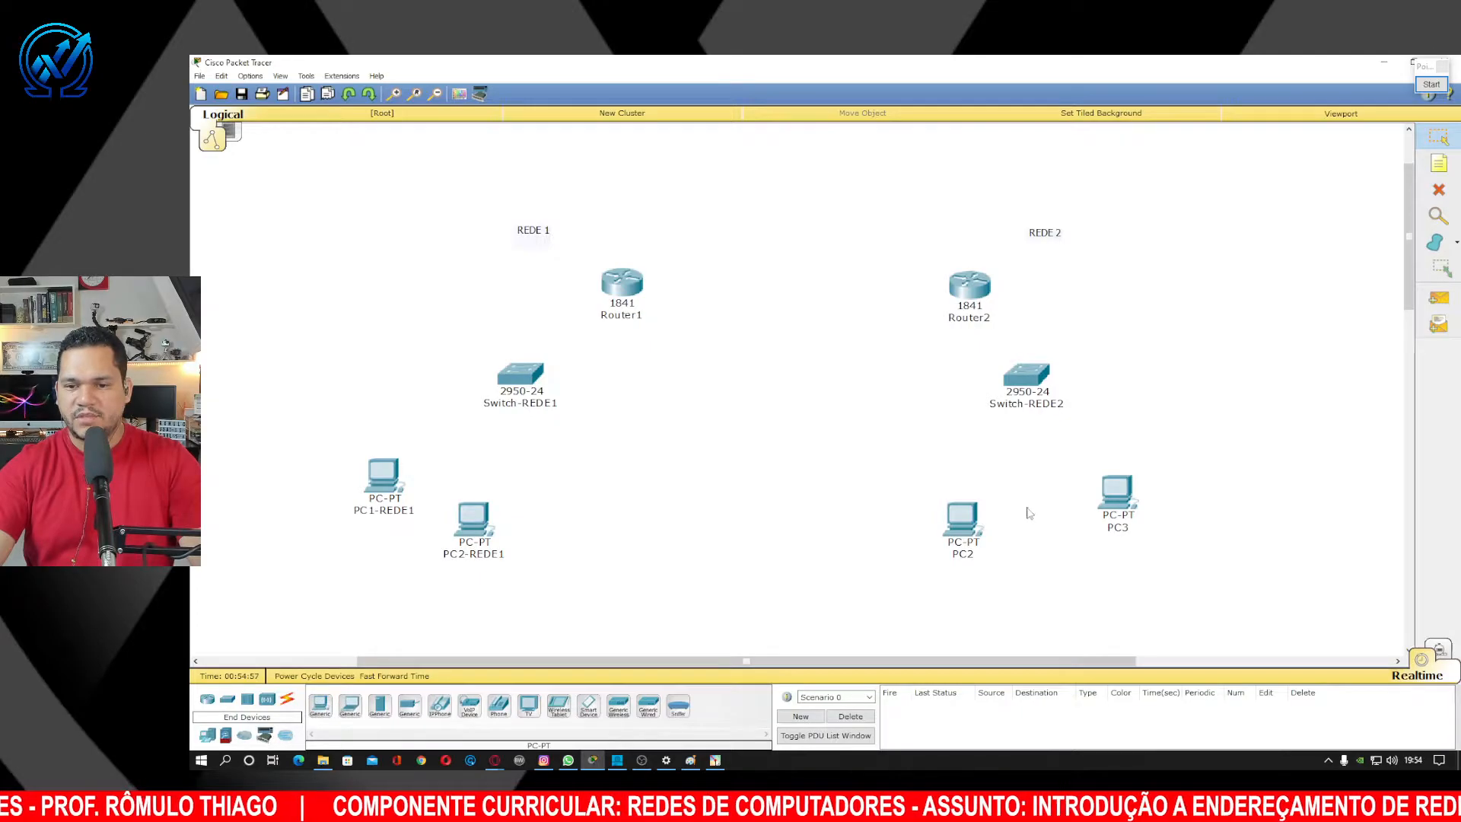
left_click(969, 555)
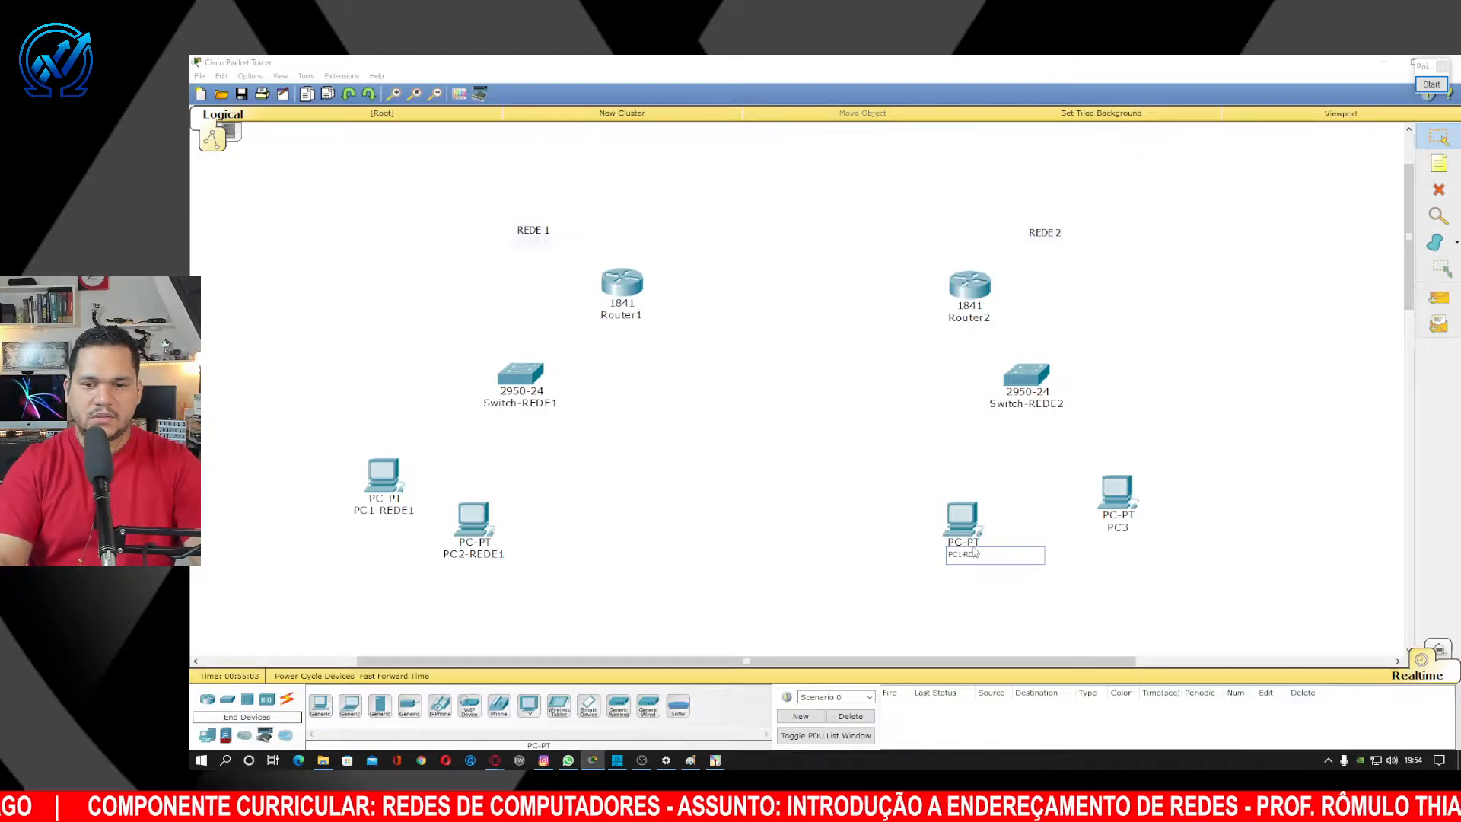
type("PC1-REDE2")
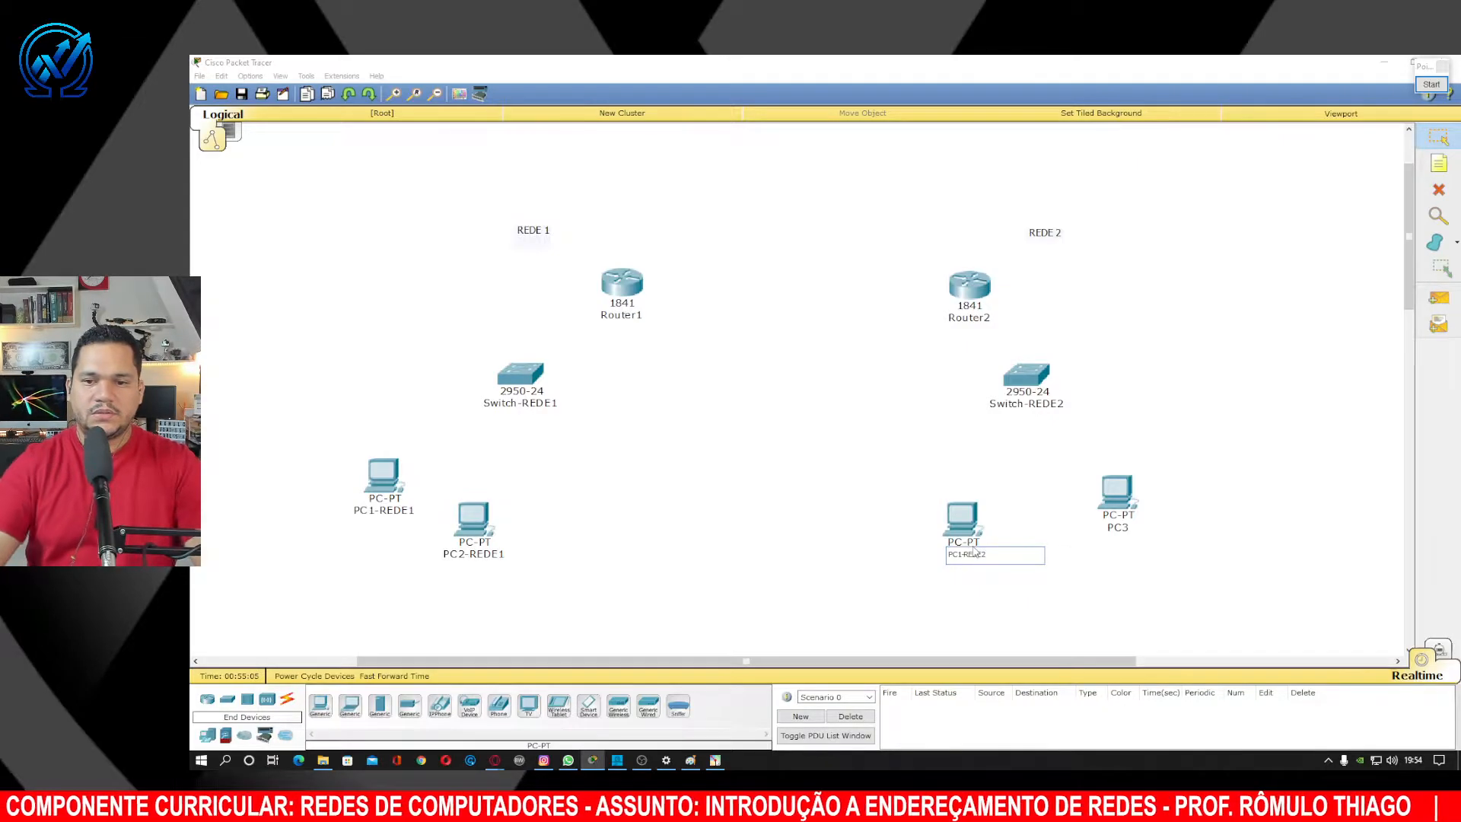
left_click(1124, 528)
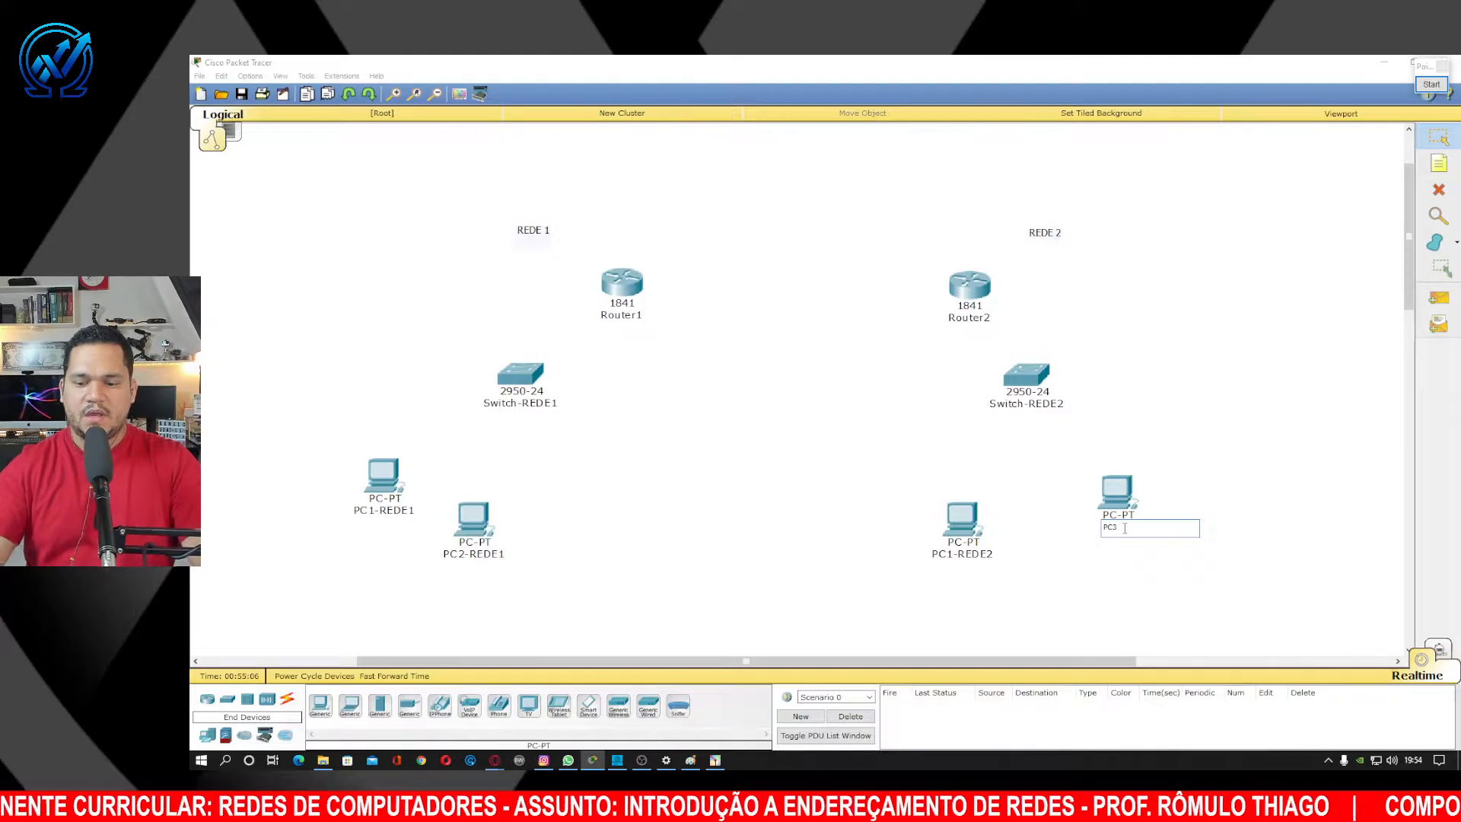
type("PC2-REDE2")
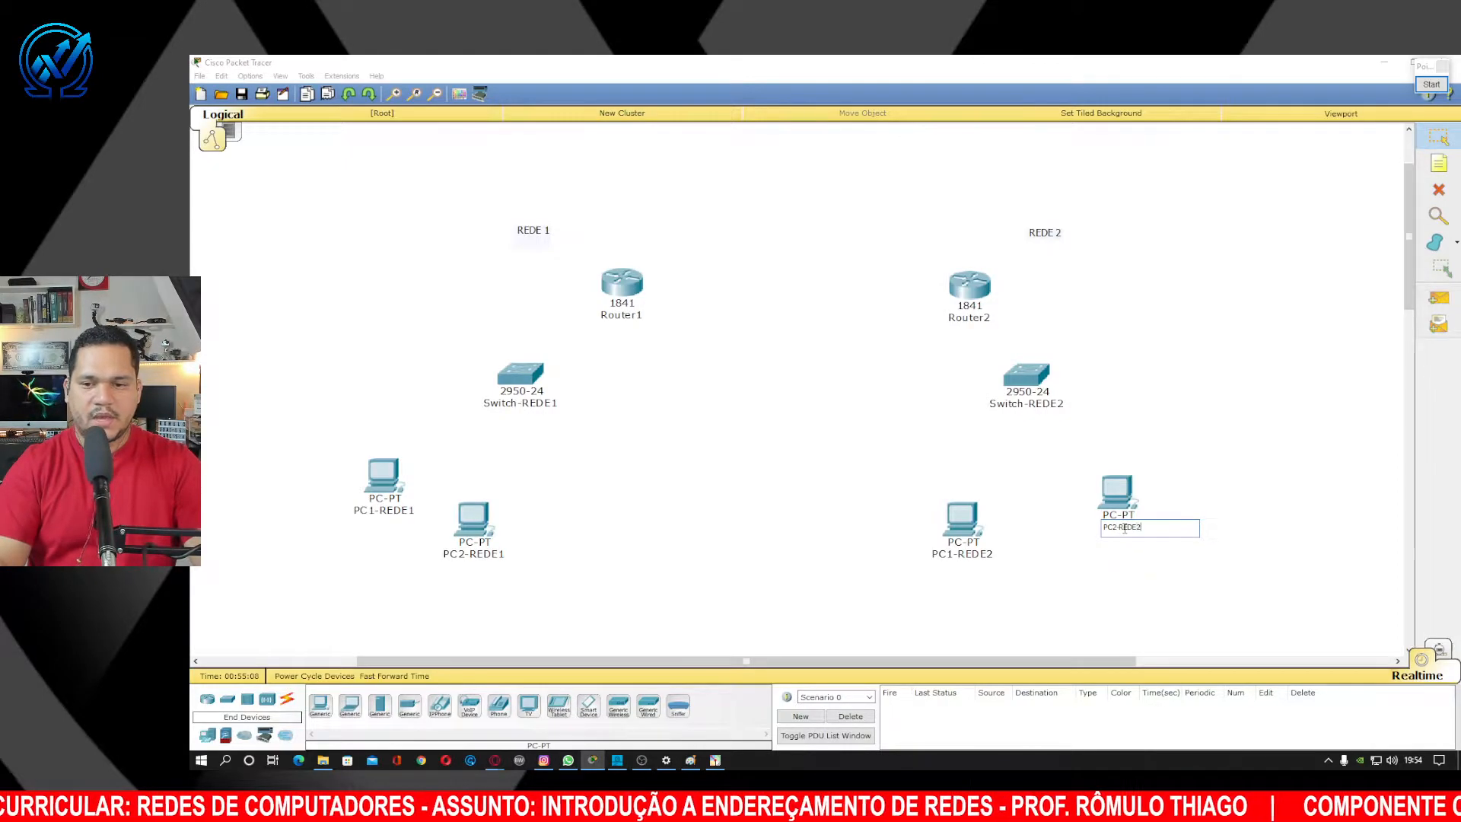
left_click(1437, 139)
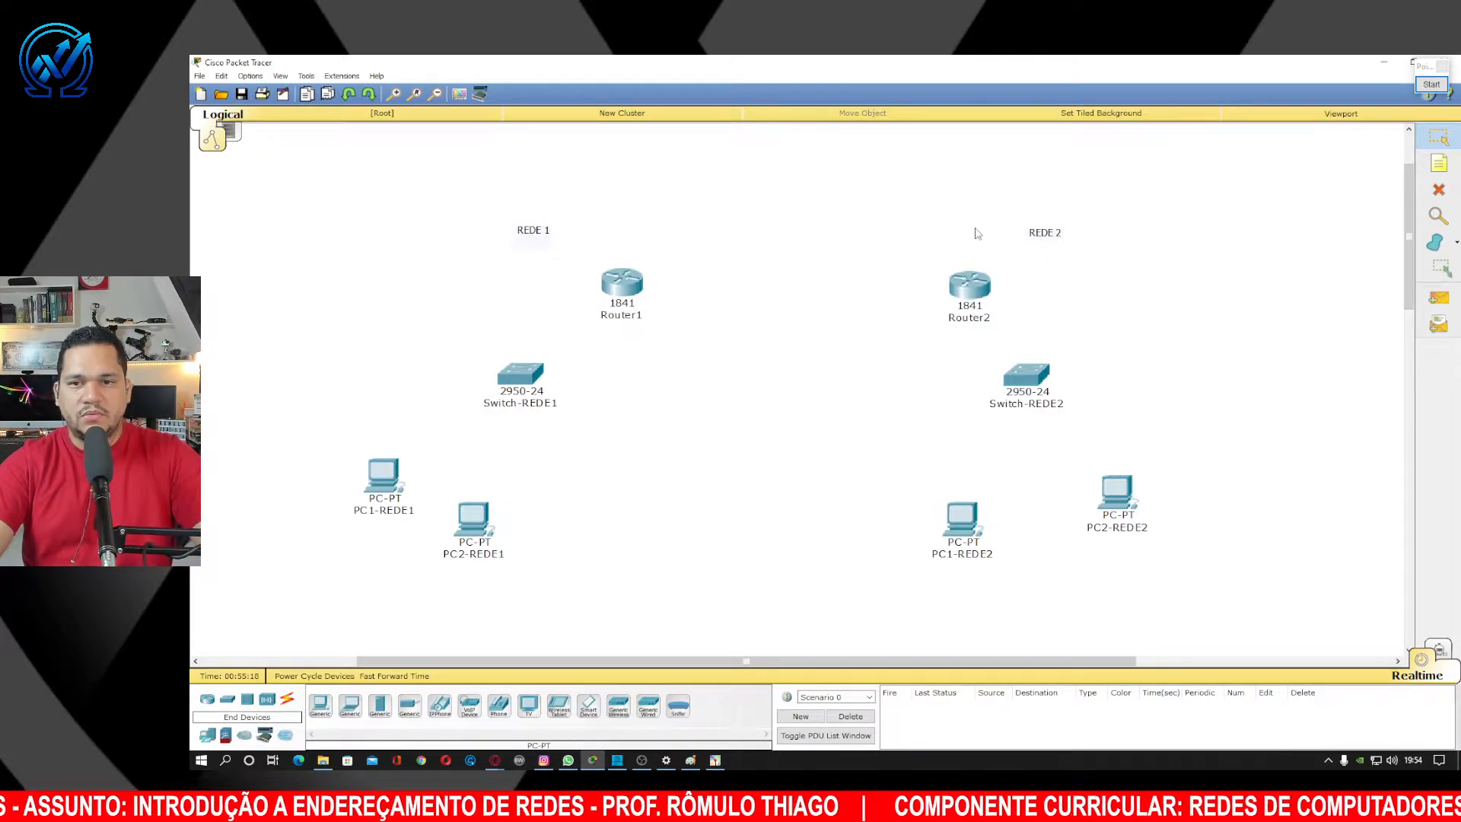
Drag all four PCs closer beneath their switches.
left_click_drag(982, 545, 1105, 474)
left_click_drag(475, 518, 548, 495)
left_click_drag(401, 481, 445, 456)
left_click_drag(545, 499, 541, 477)
Cable PC1-REDE1 and PC2-REDE1 to Switch-REDE1 ports Fa0/1 and Fa0/2 with straight-through copper.
left_click(290, 701)
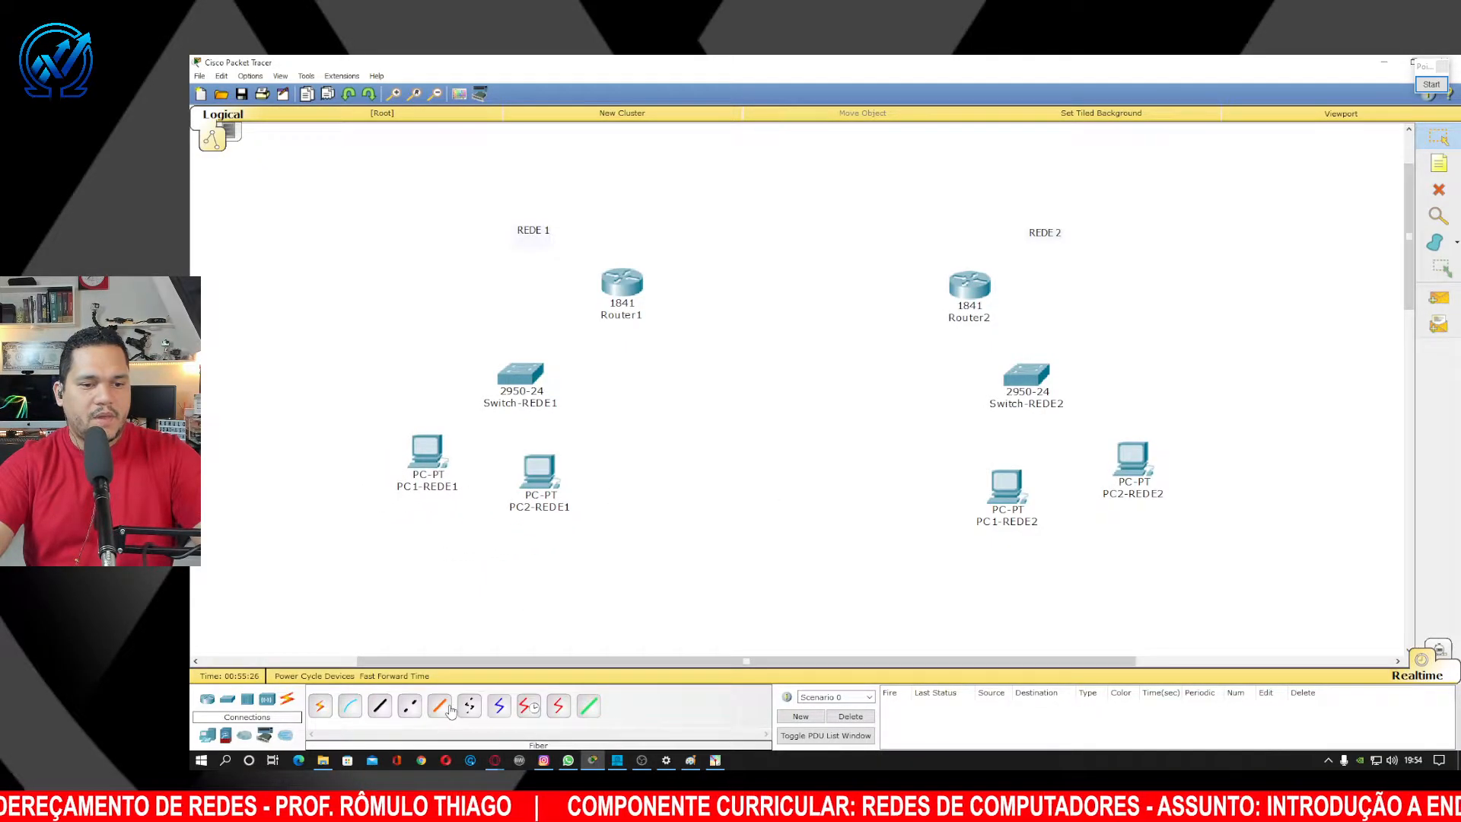
left_click(380, 705)
left_click(424, 451)
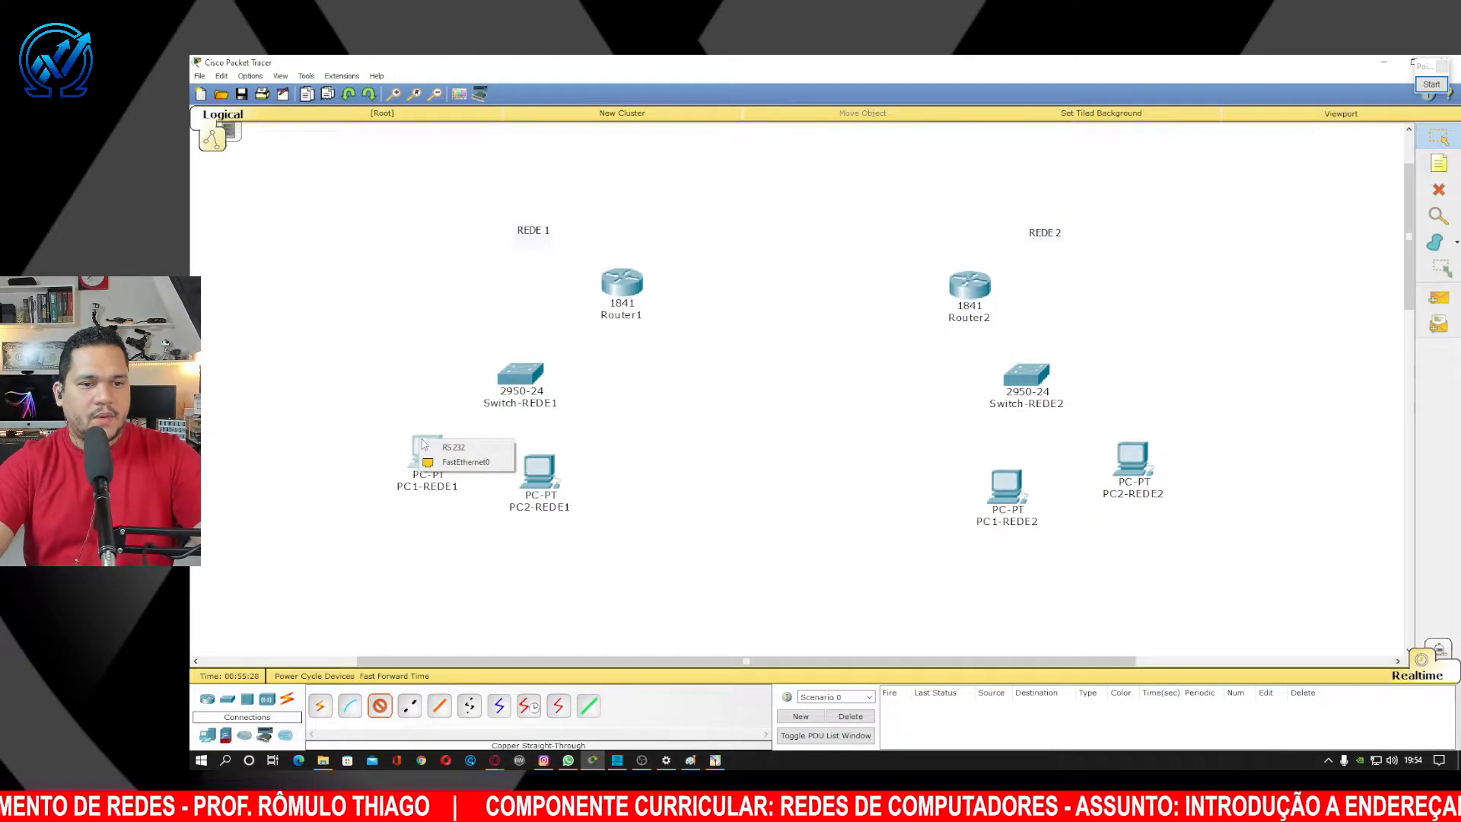
left_click(438, 463)
left_click(520, 380)
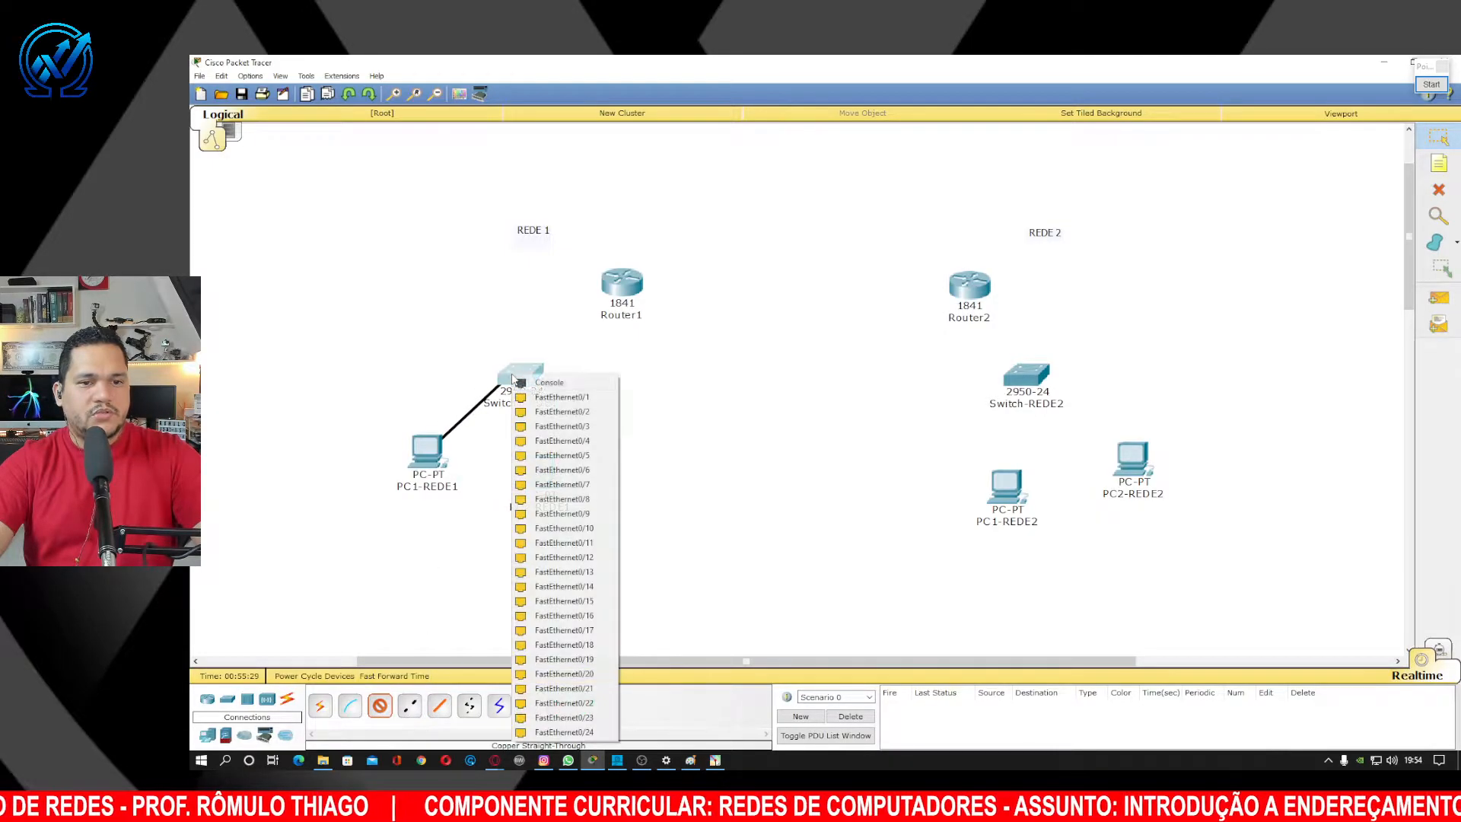
left_click(561, 395)
left_click(379, 705)
left_click(539, 472)
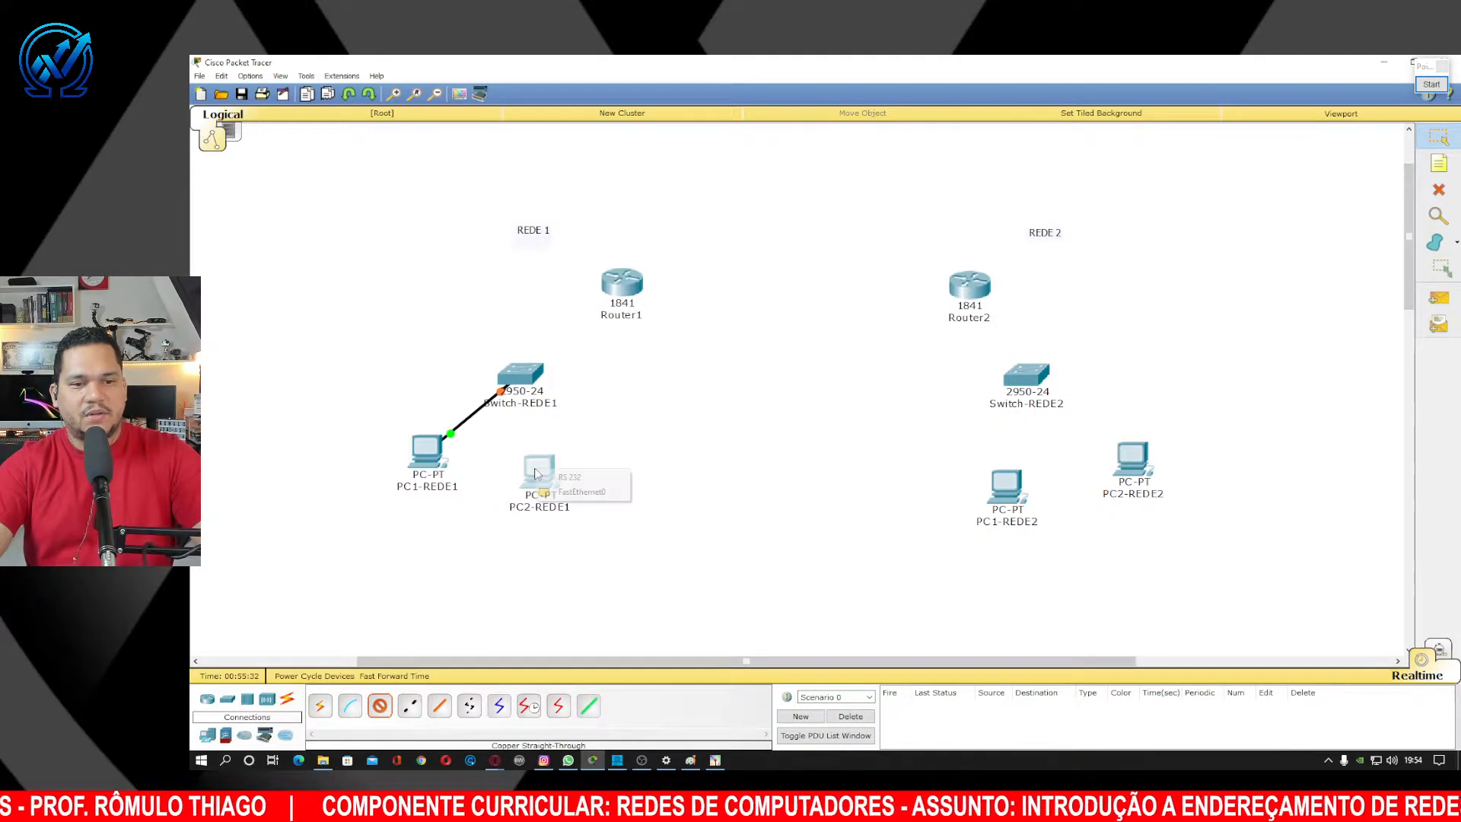
left_click(556, 492)
left_click(521, 378)
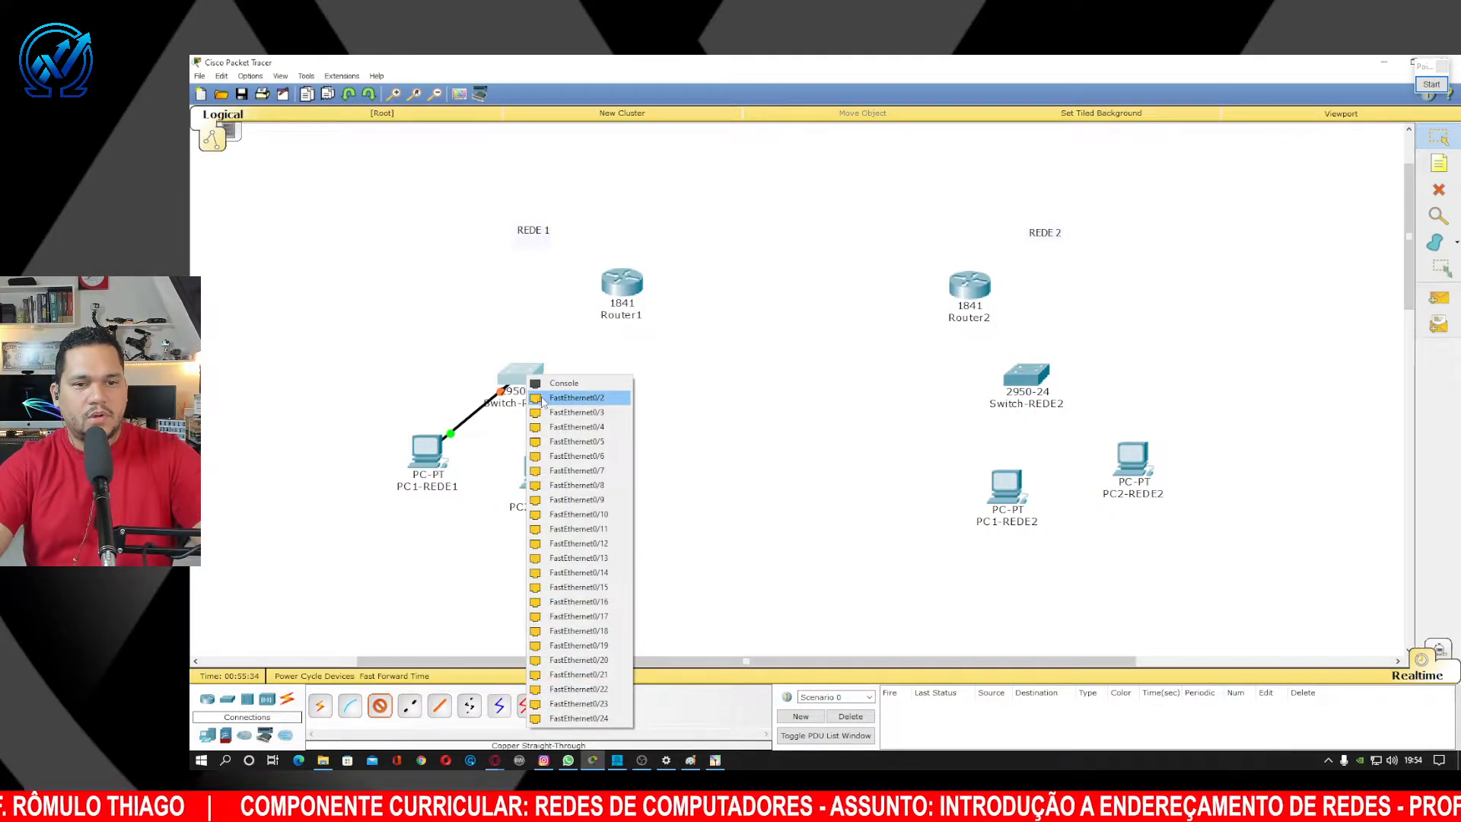
left_click(561, 411)
Cable PC1-REDE2 and PC2-REDE2 to Switch-REDE2 with straight-through copper.
left_click(379, 705)
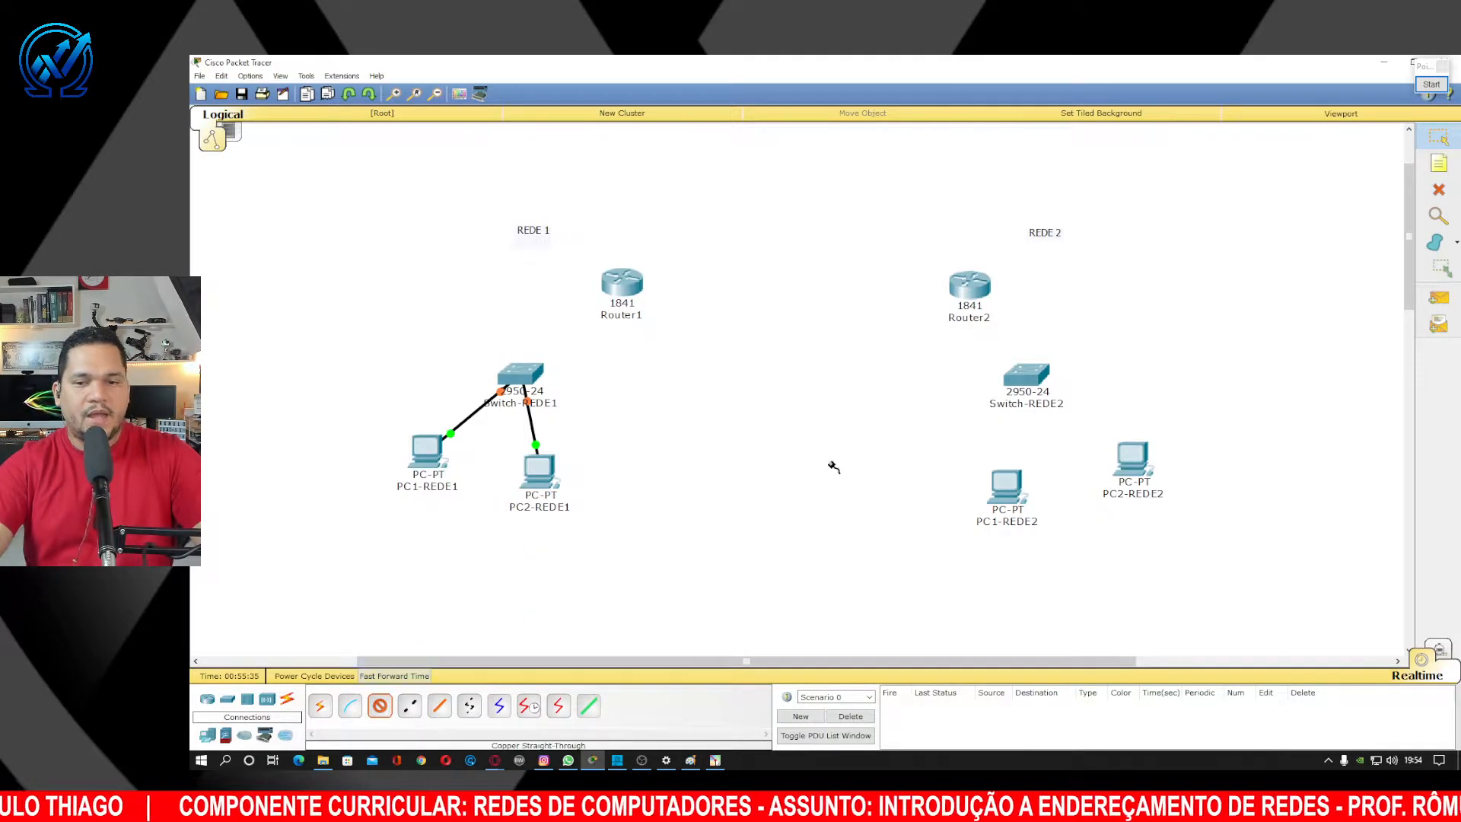
left_click(1014, 488)
left_click(1061, 506)
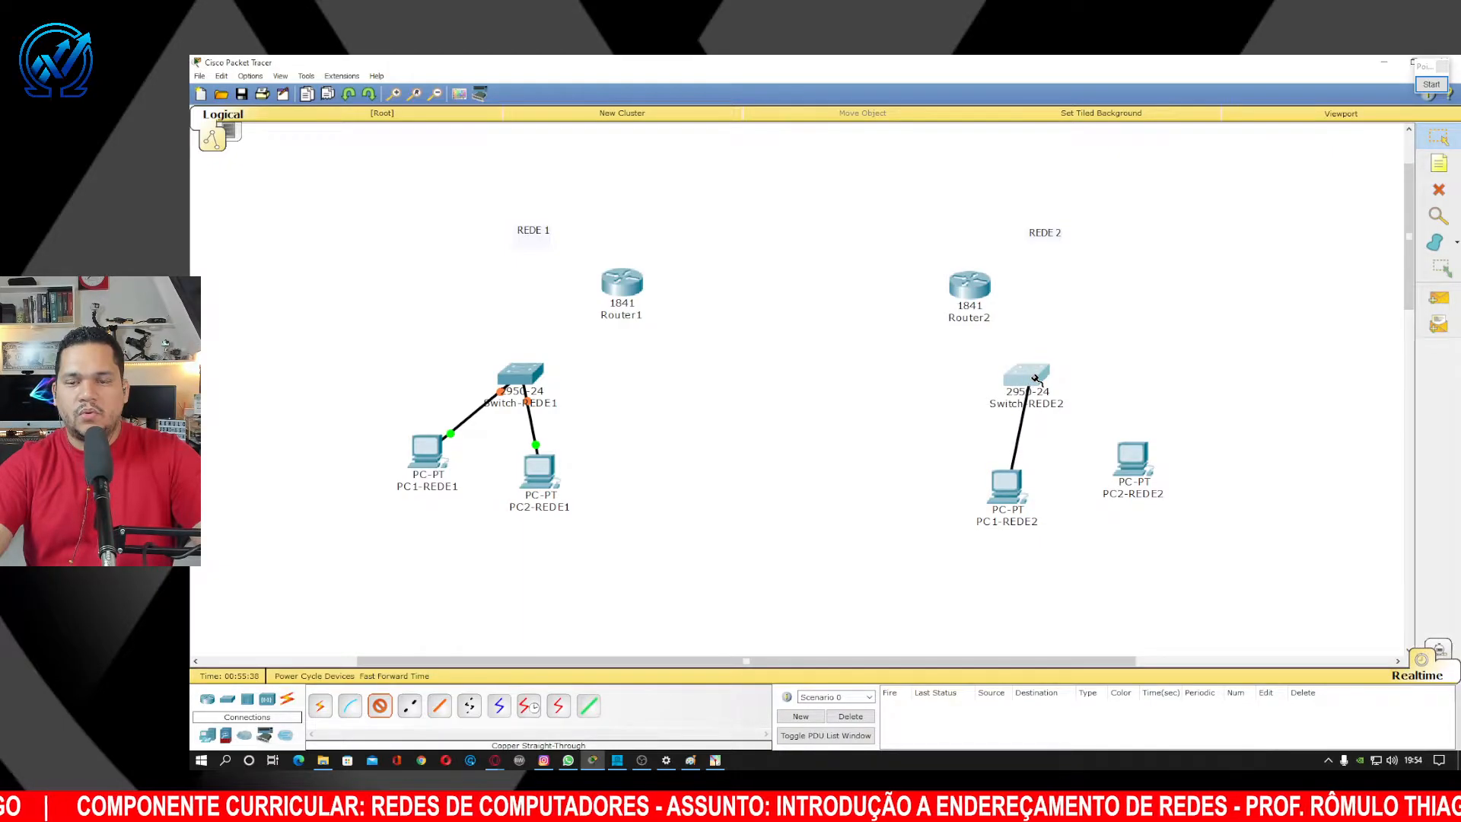
left_click(1033, 378)
left_click(1052, 398)
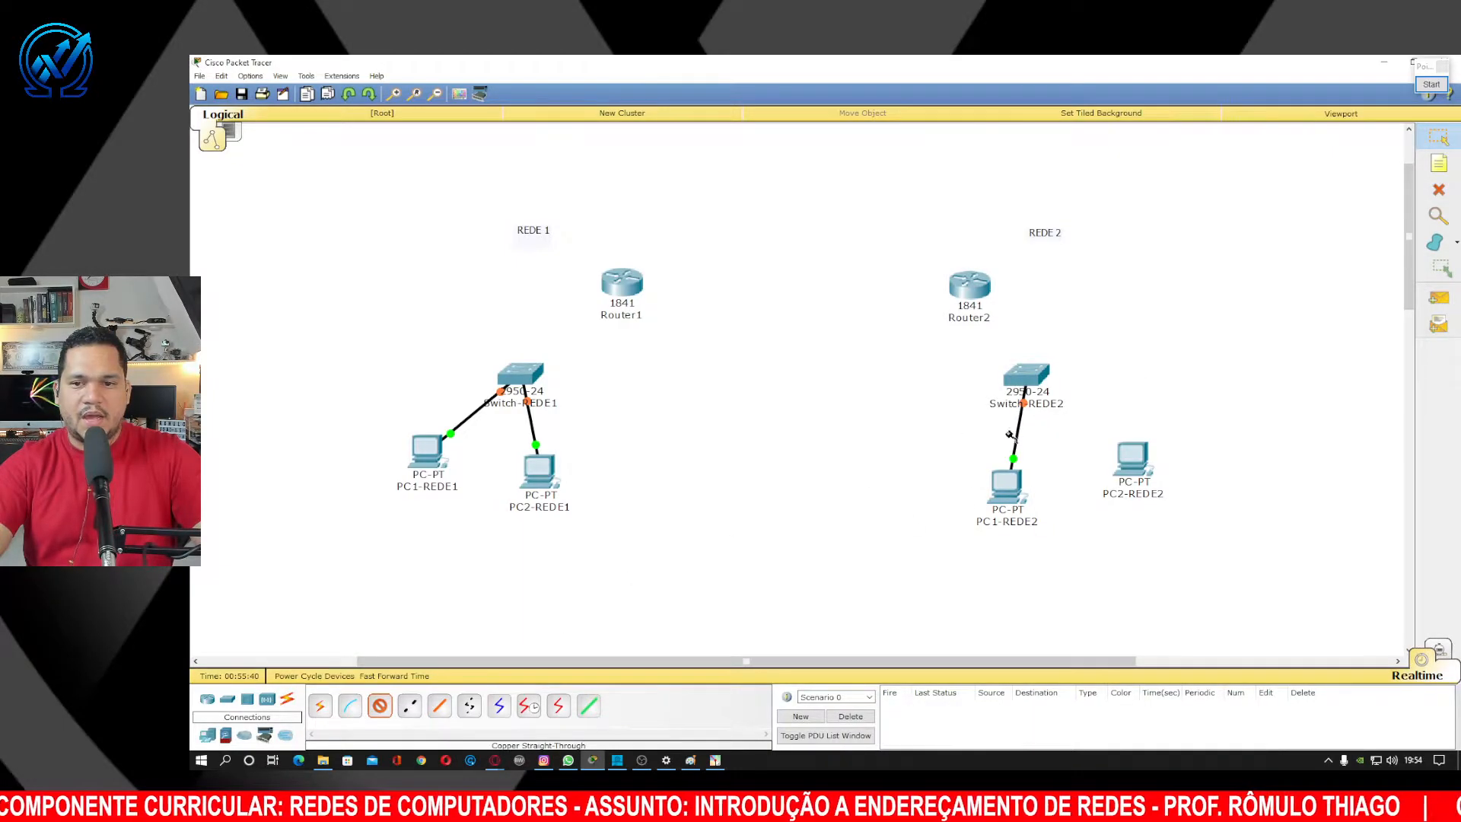
left_click(1036, 376)
left_click(1066, 415)
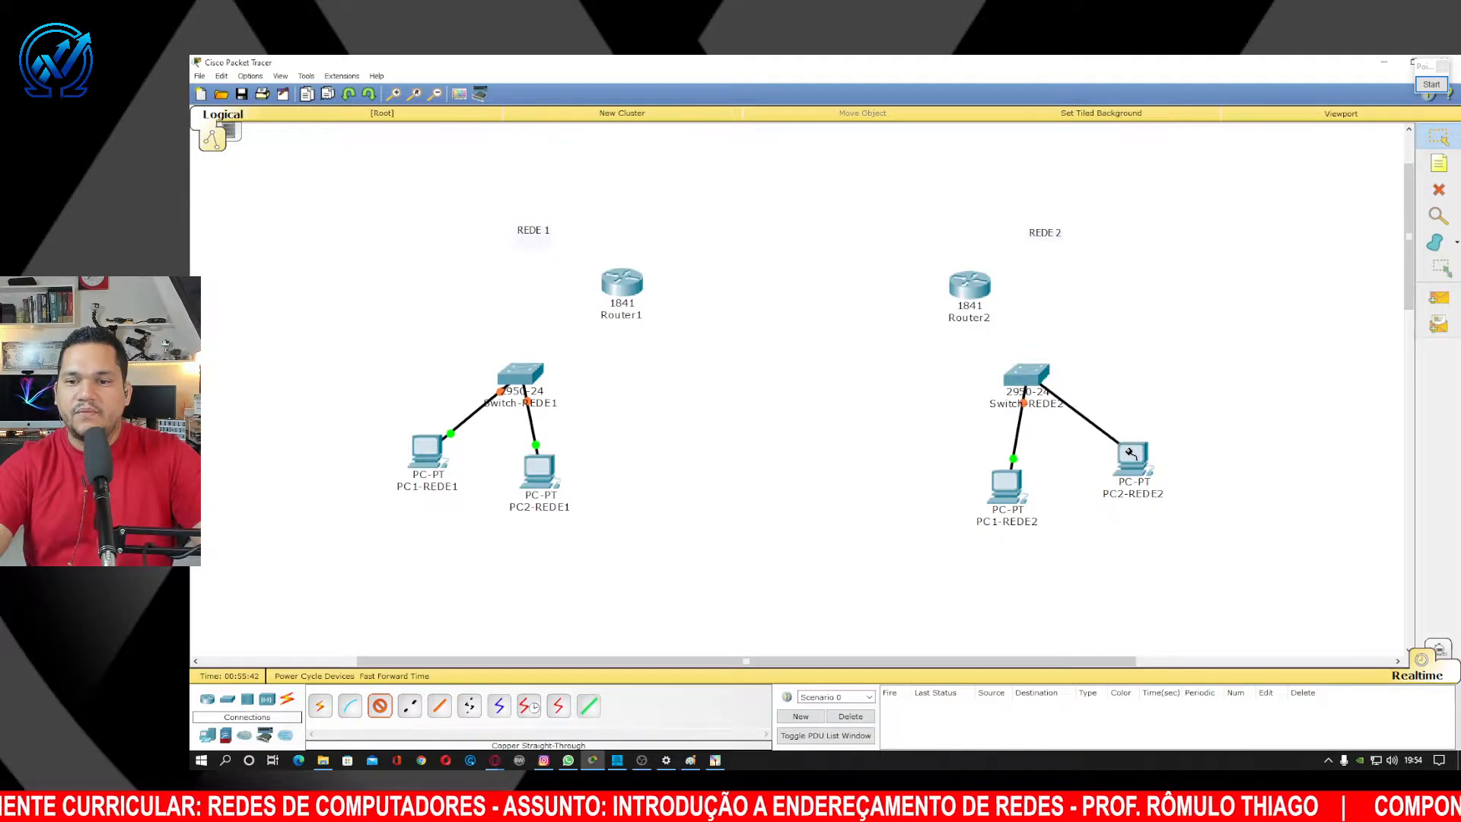
left_click(1128, 455)
left_click(1156, 471)
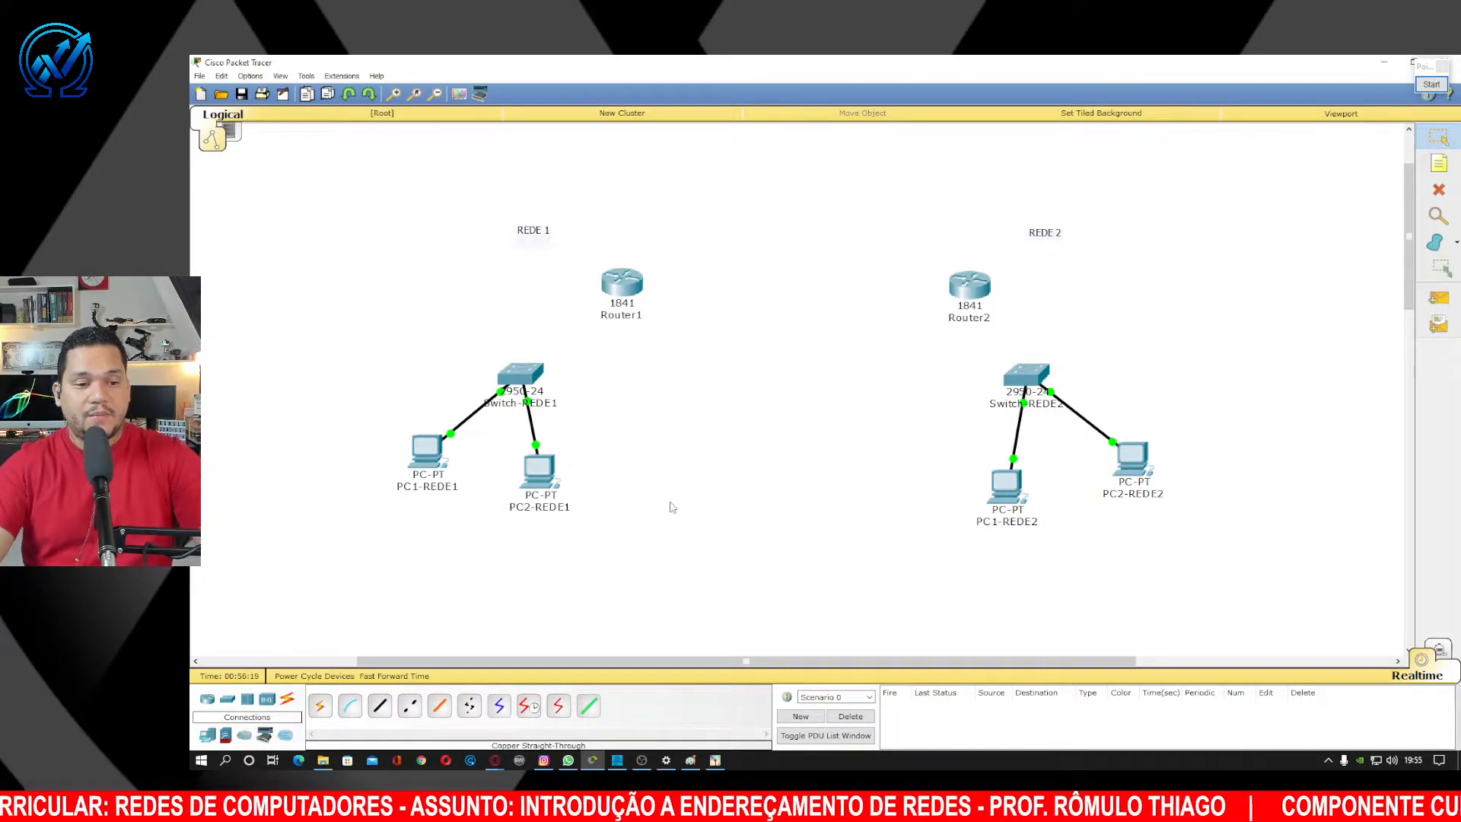
Join Switch-REDE1 to Router1's FastEthernet0/0 with a copper crossover cable.
left_click(380, 706)
left_click(525, 376)
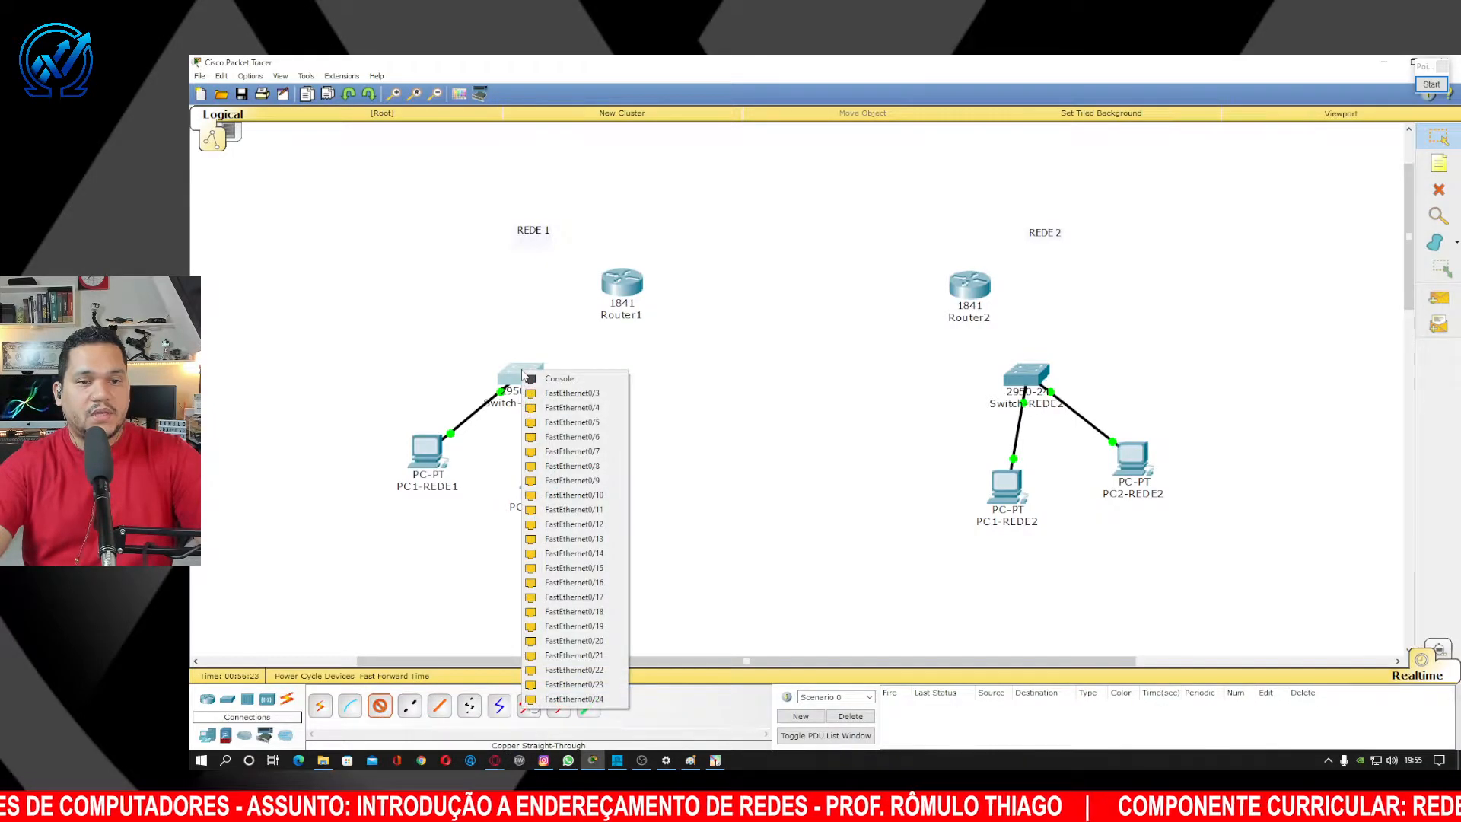
left_click(559, 394)
left_click(623, 290)
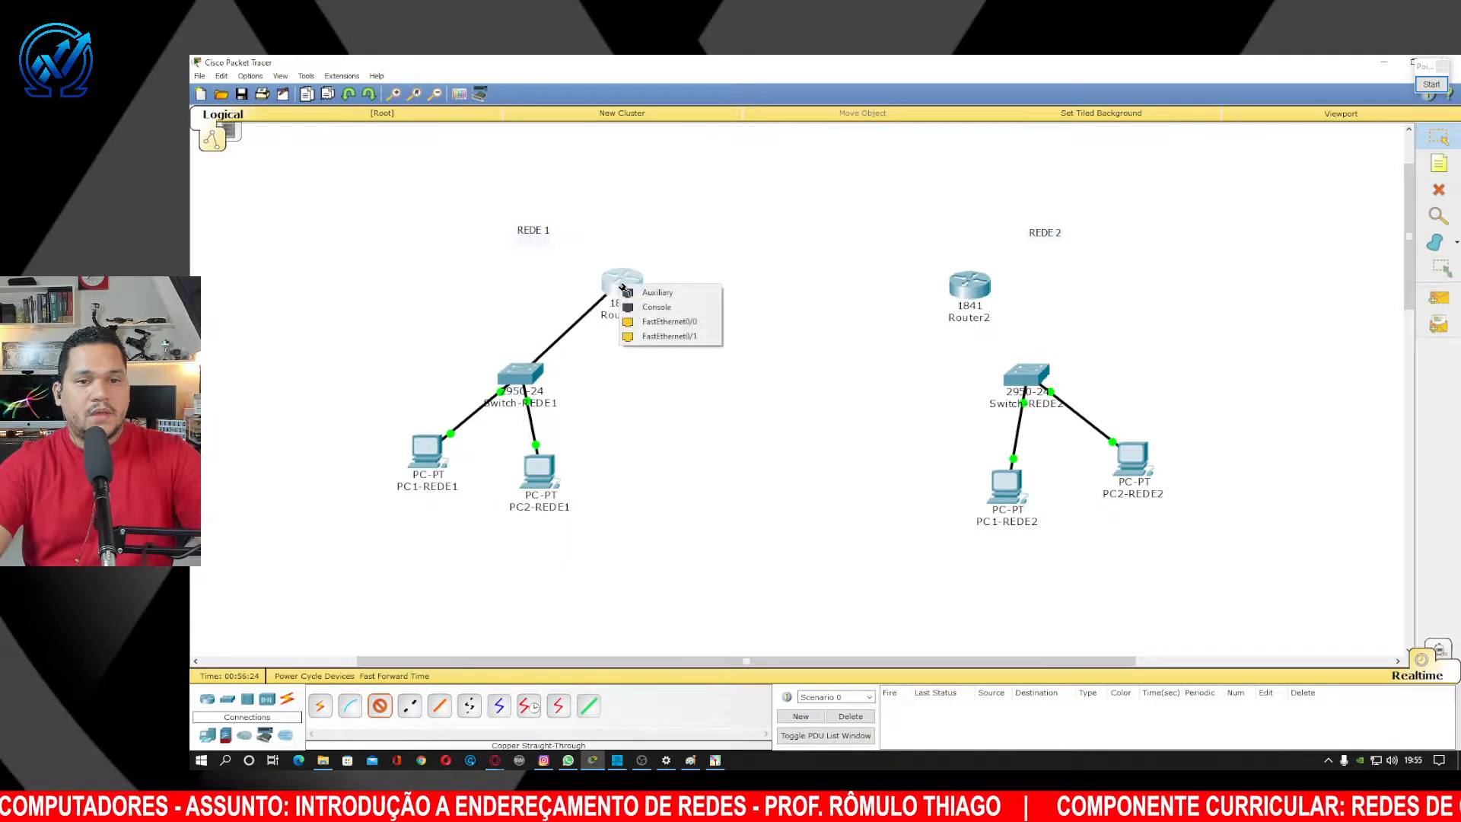
left_click(640, 321)
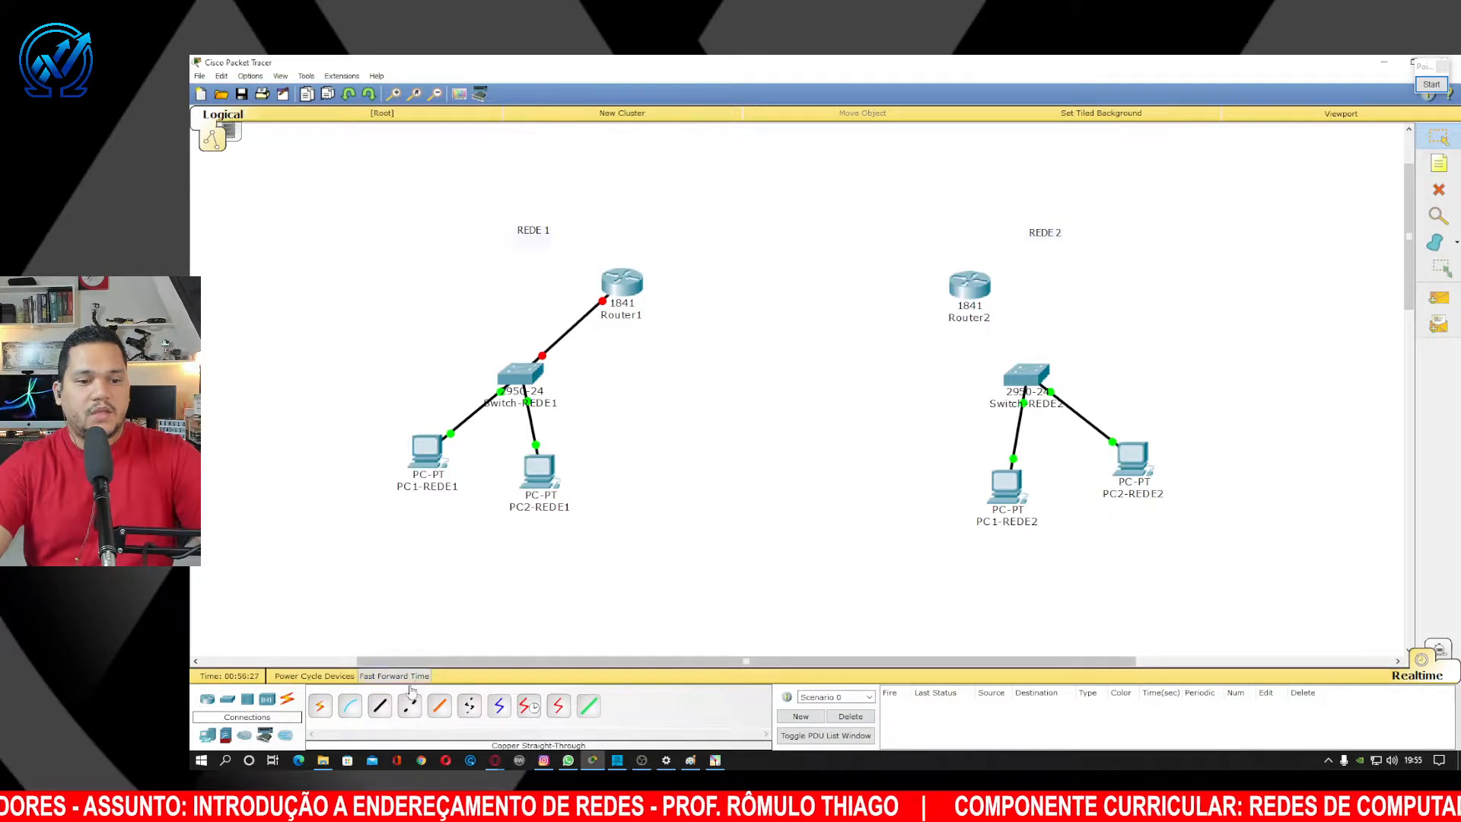
Start a crossover cable from Router2's FastEthernet0/0 toward Switch-REDE2.
left_click(380, 705)
left_click(980, 298)
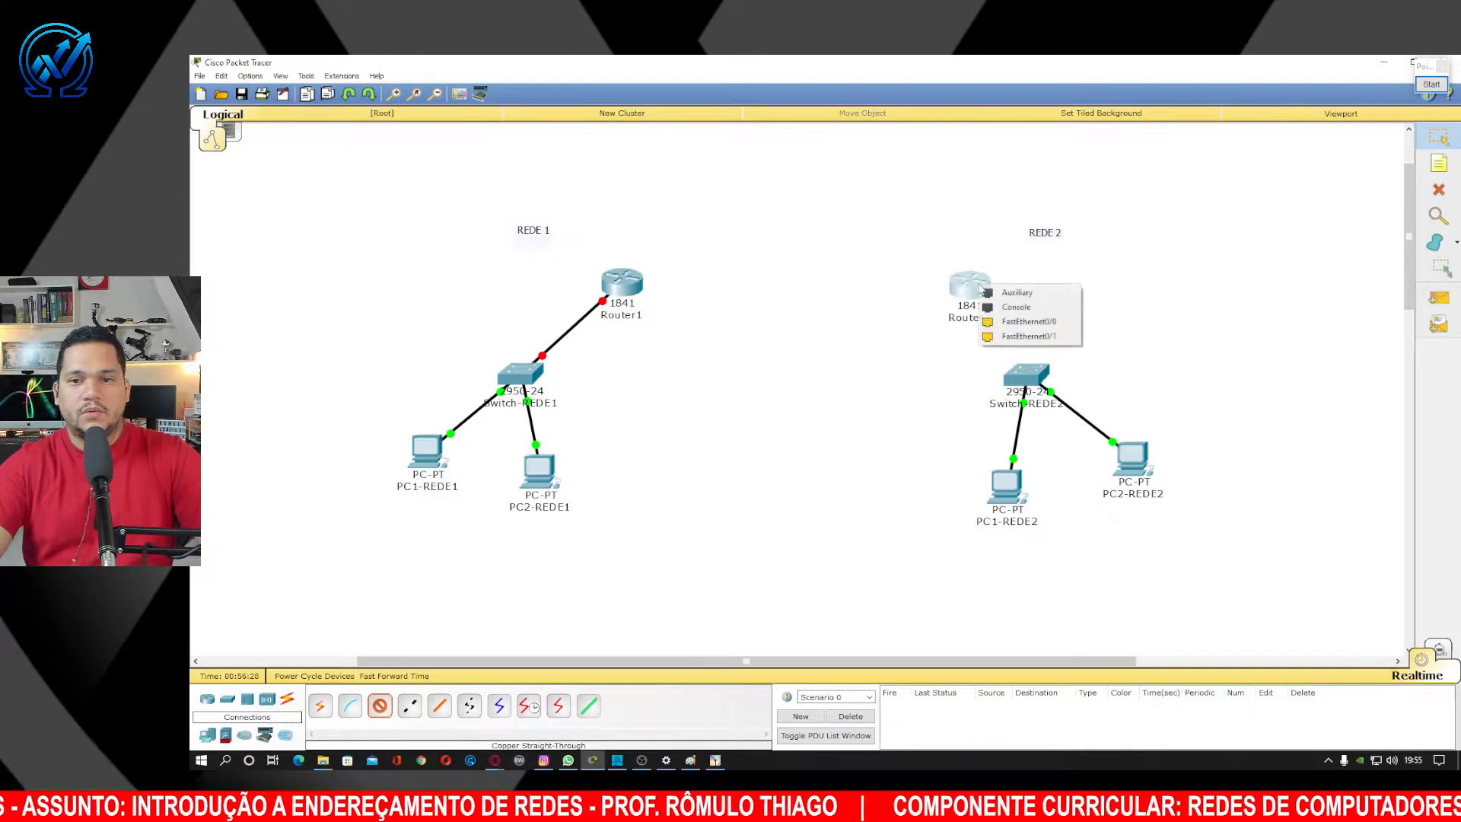
left_click(1006, 319)
left_click(1040, 377)
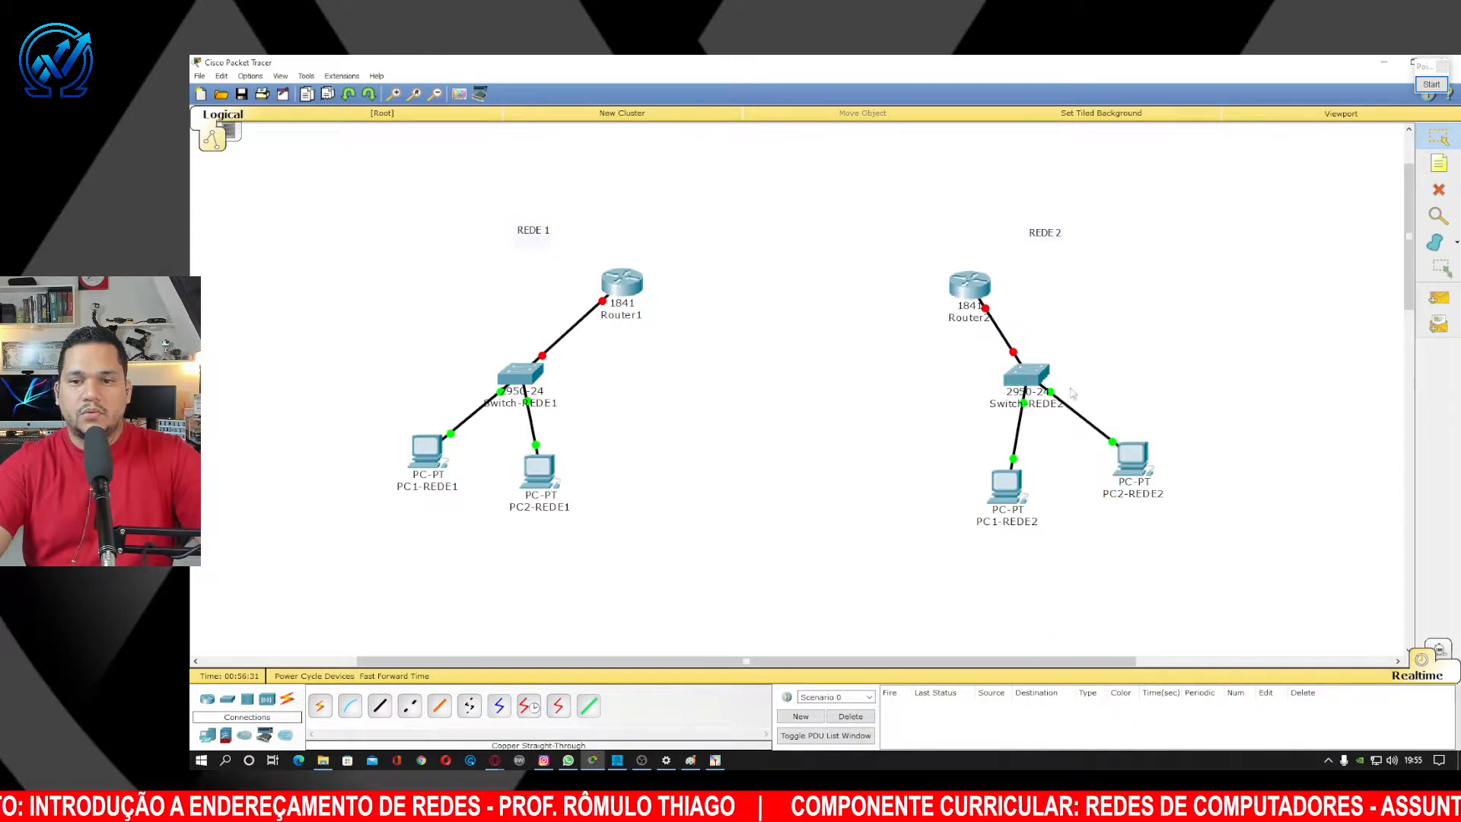
Finish Router2's crossover on a Switch-REDE2 port, then move both switches and two PCs closer to their routers.
left_click(1067, 401)
left_click_drag(1031, 381, 1099, 332)
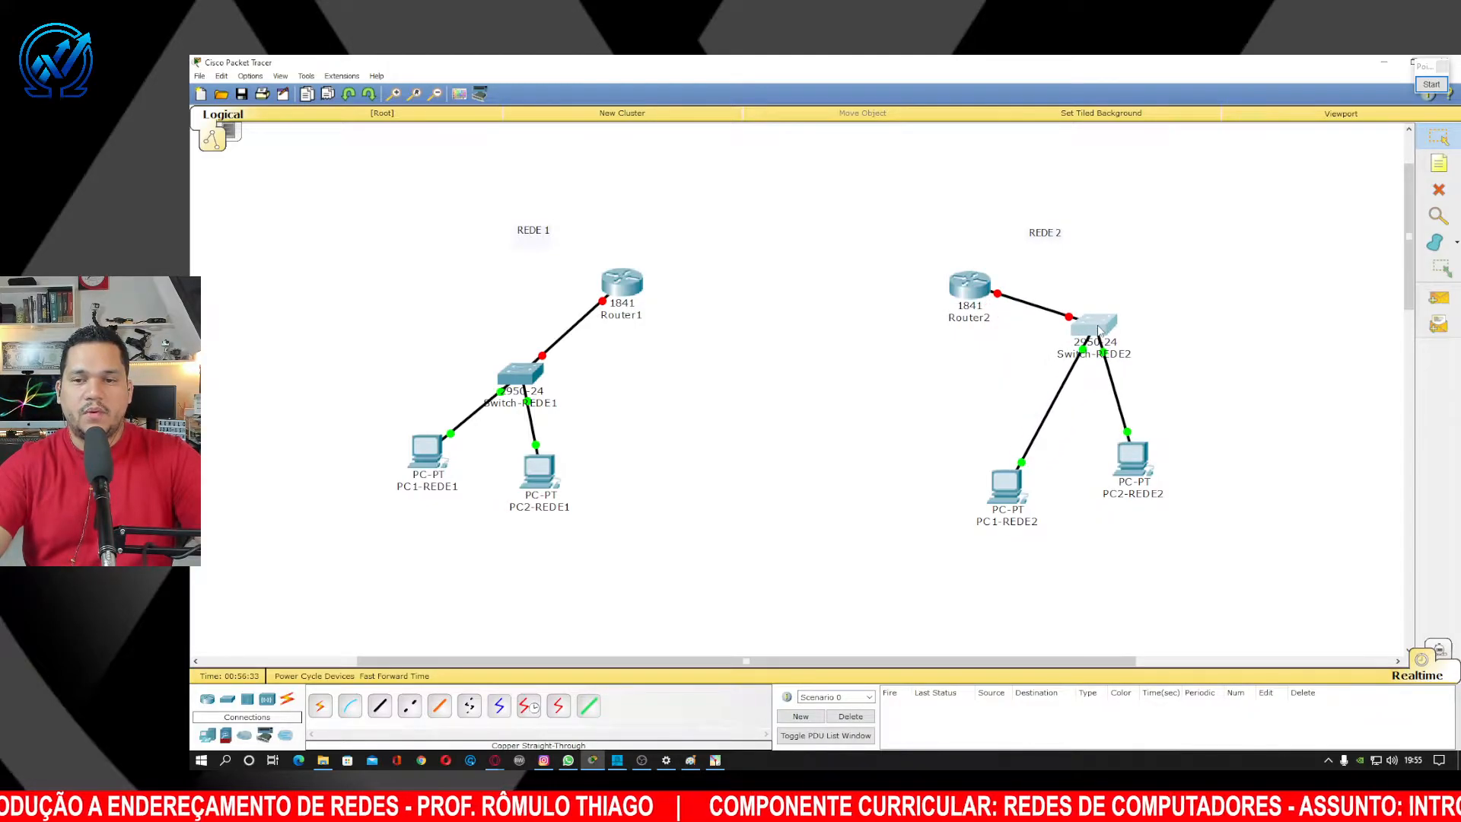
left_click_drag(1023, 491, 1068, 453)
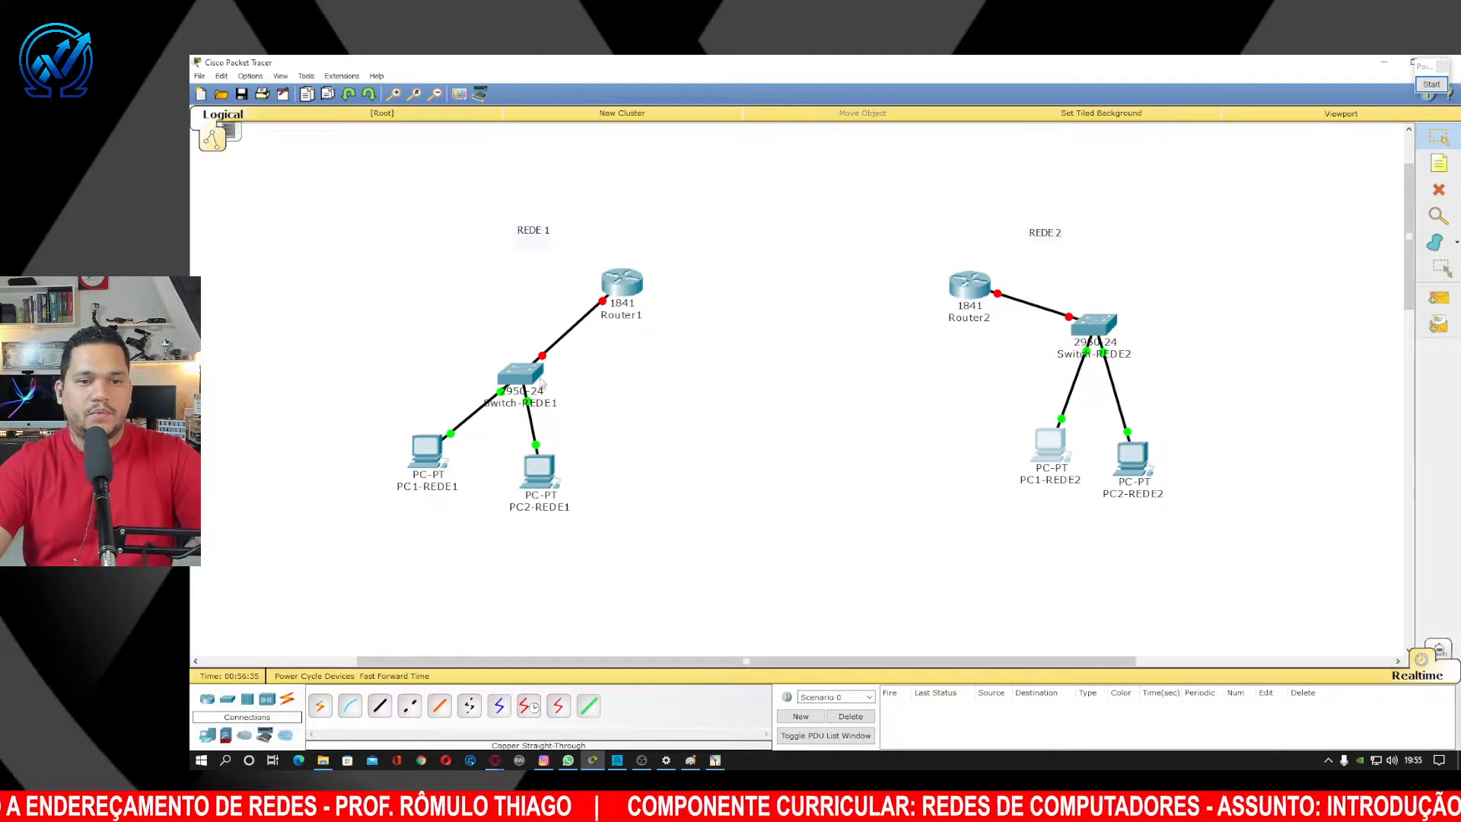
left_click_drag(542, 381, 516, 333)
left_click_drag(540, 468, 528, 441)
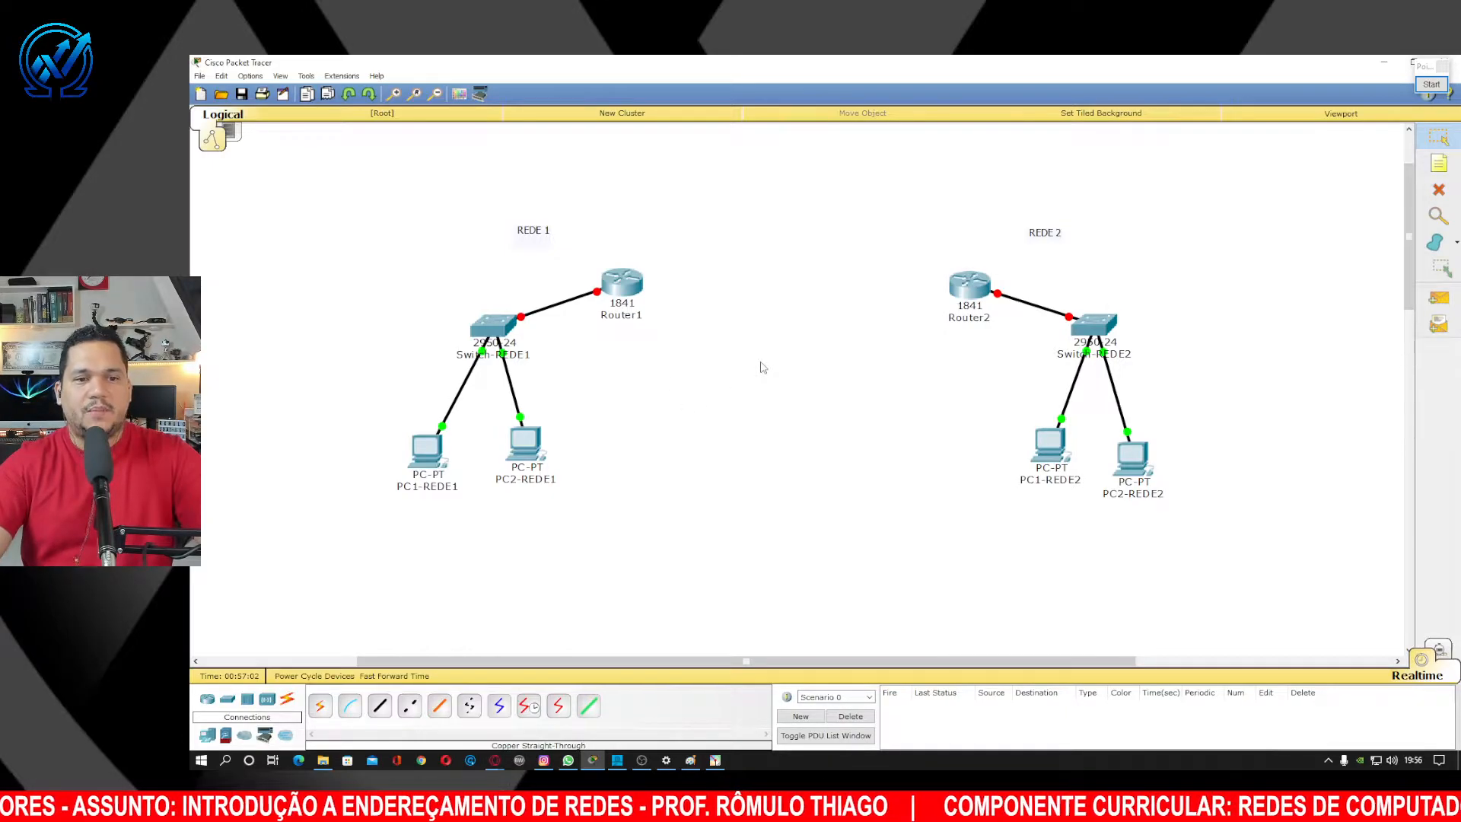
Append 192.168.1.0 and 192.168.2.0 to the REDE 1 and REDE 2 notes and place them above each network.
double_click(542, 230)
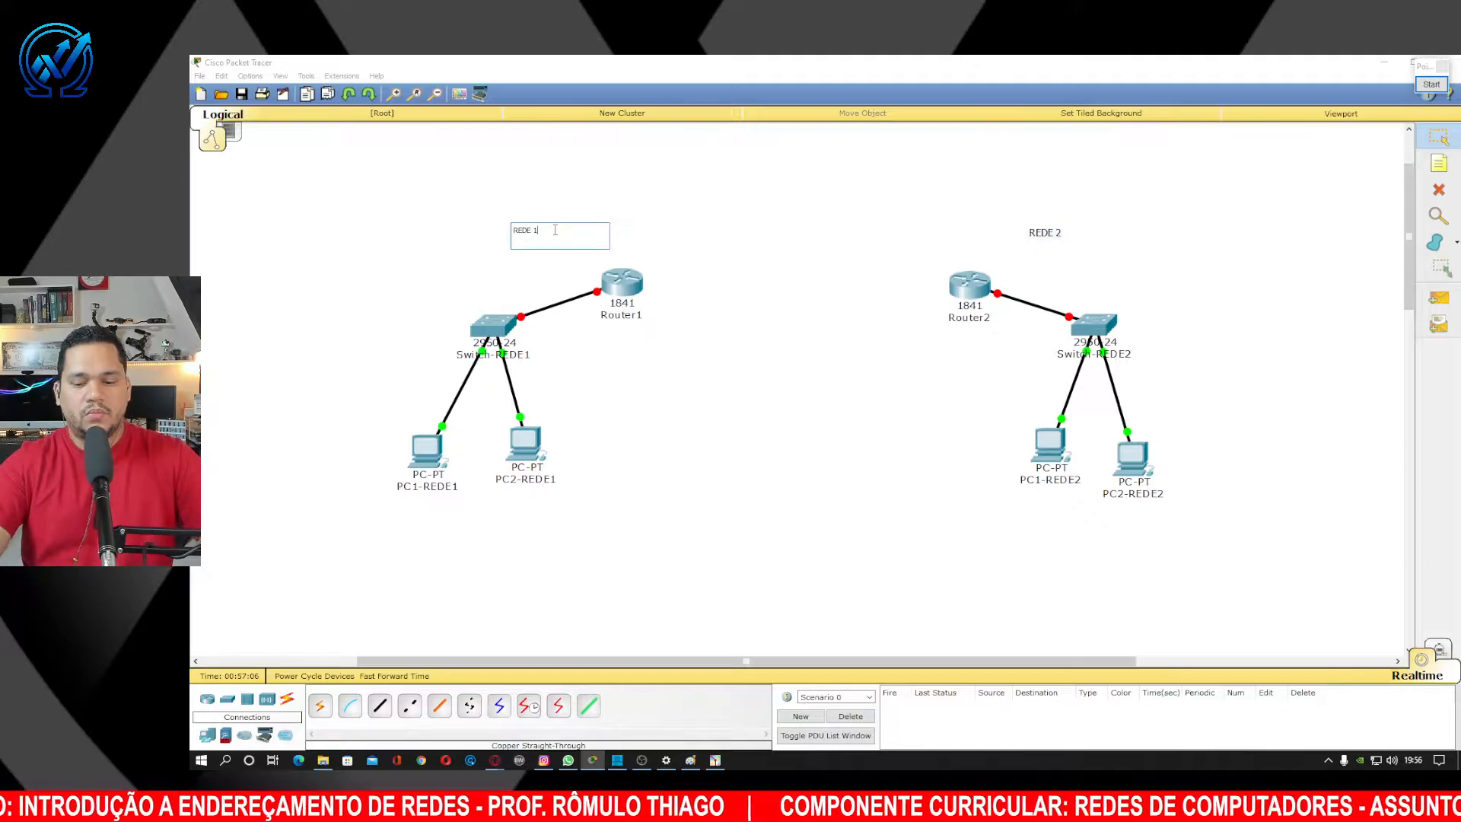
type("- 192")
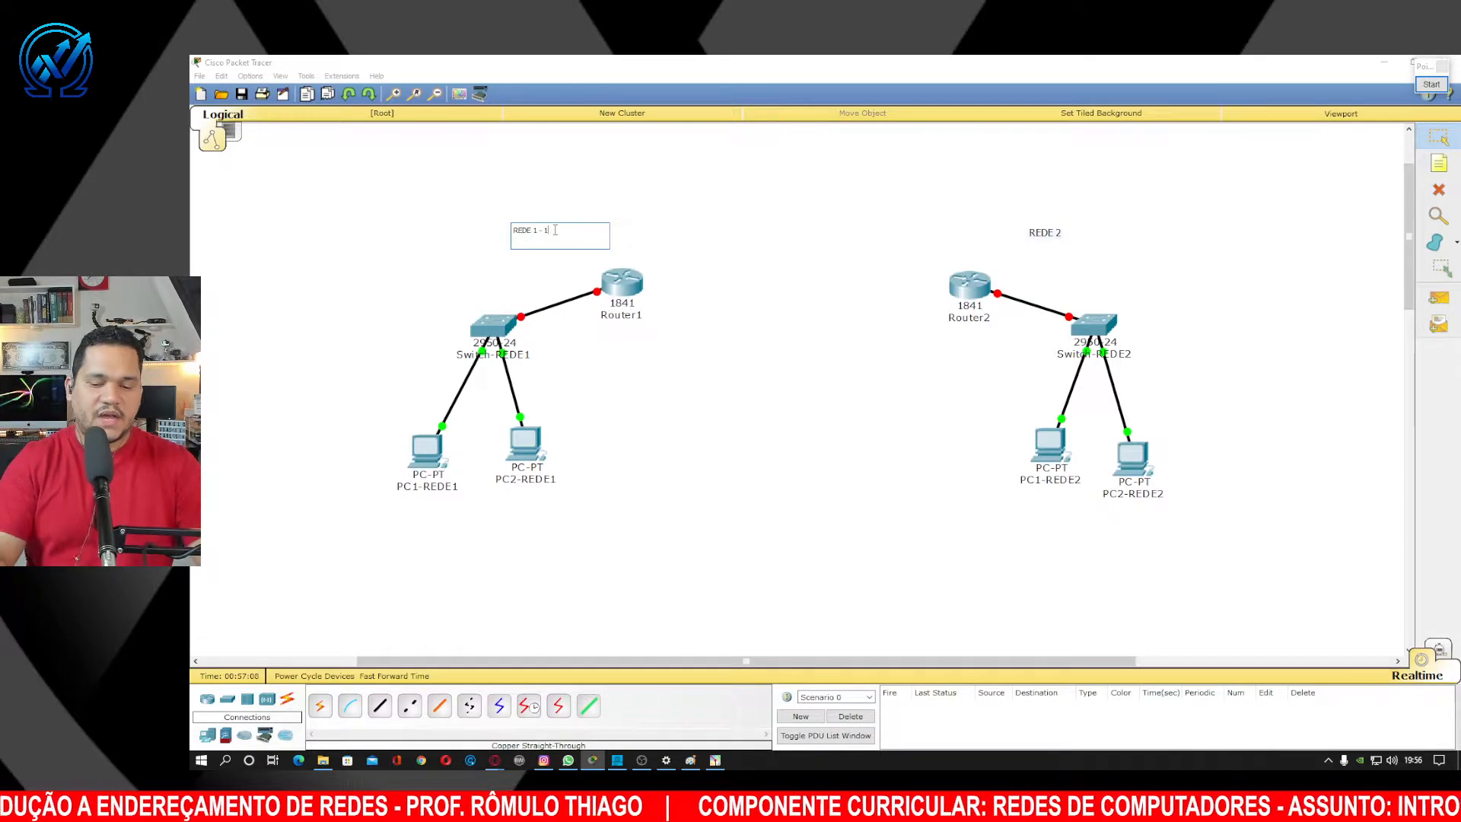
type(".")
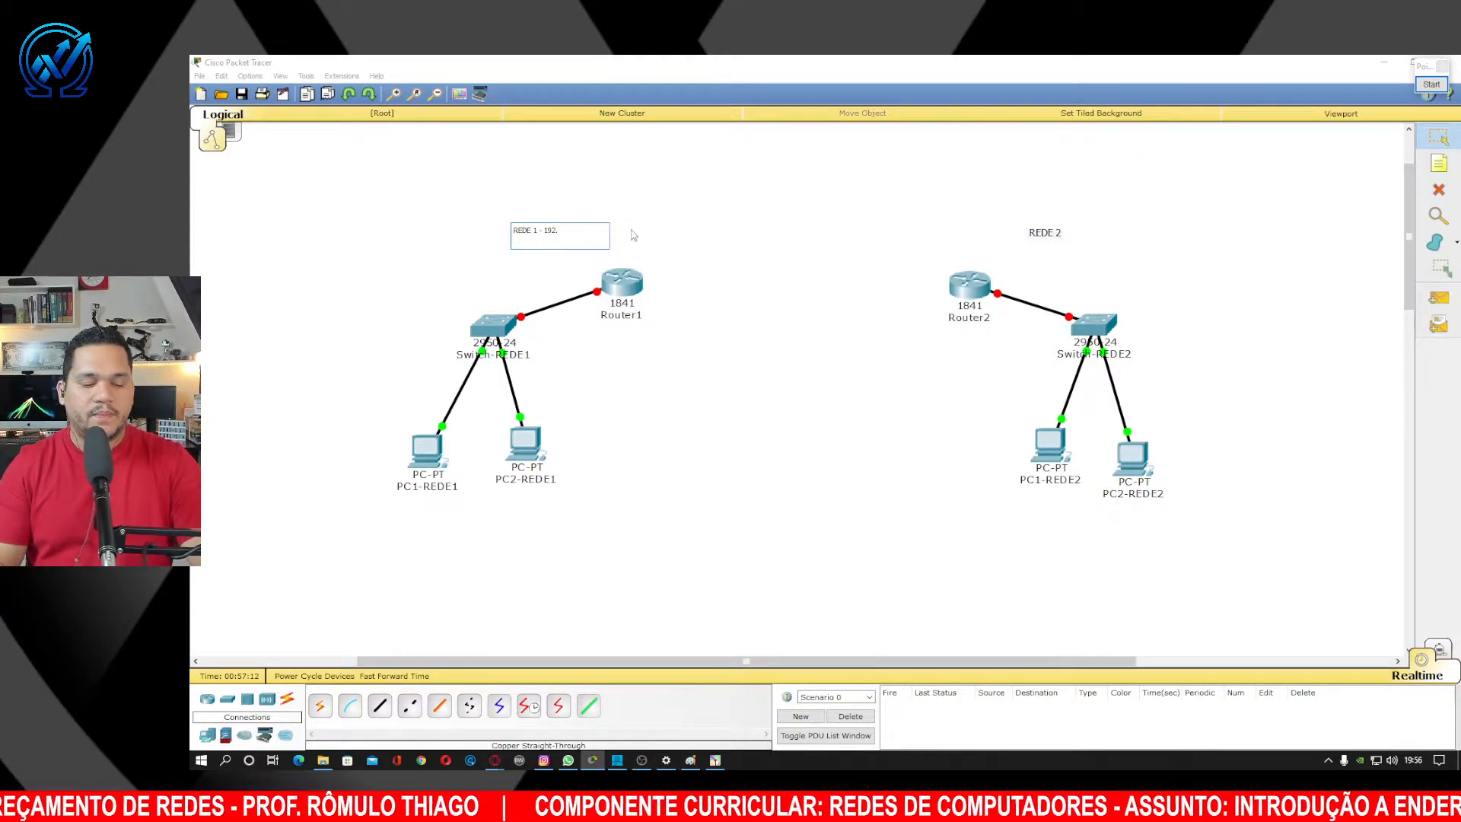
type("1")
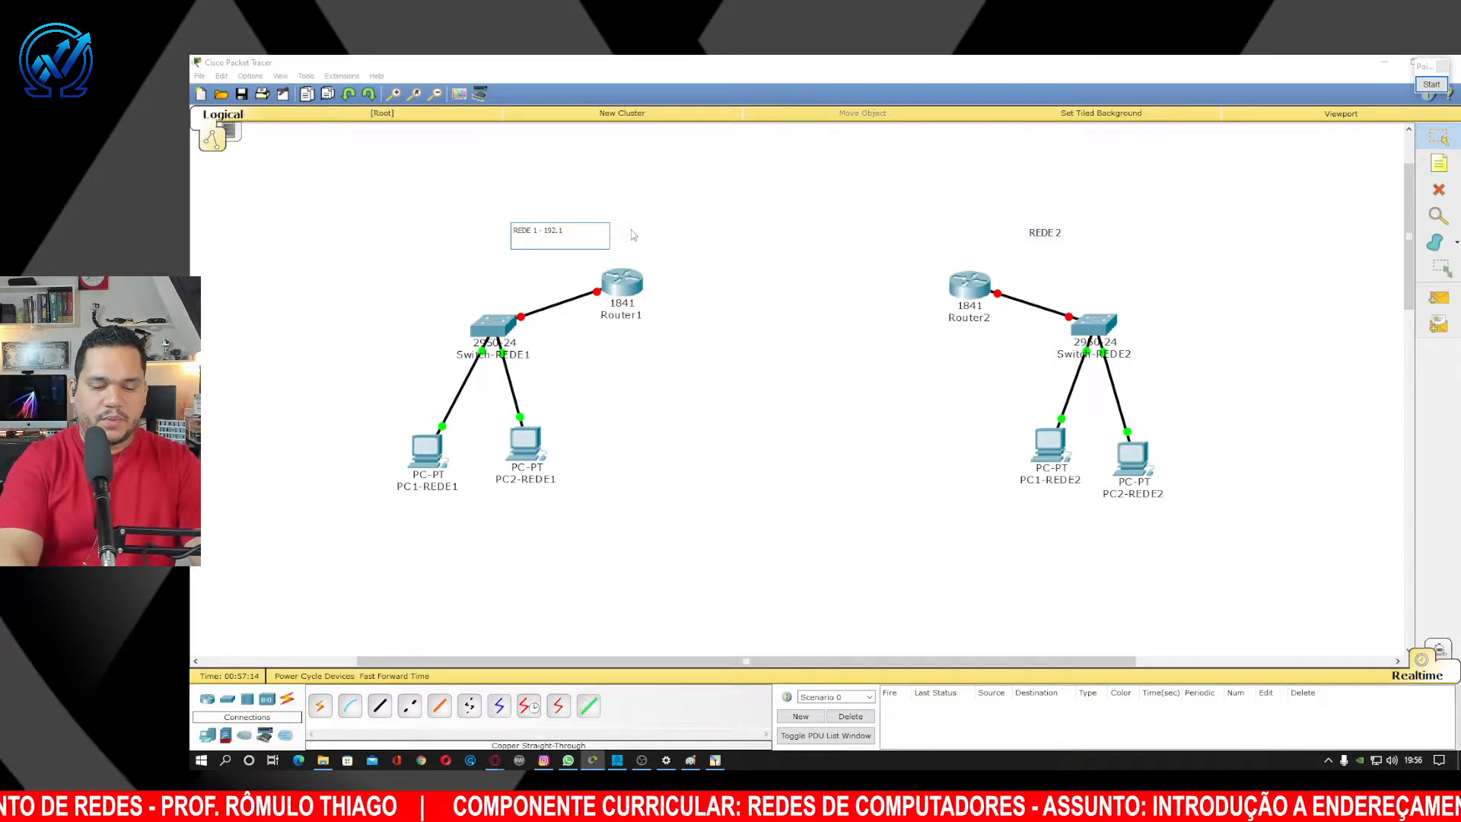
type("68.1")
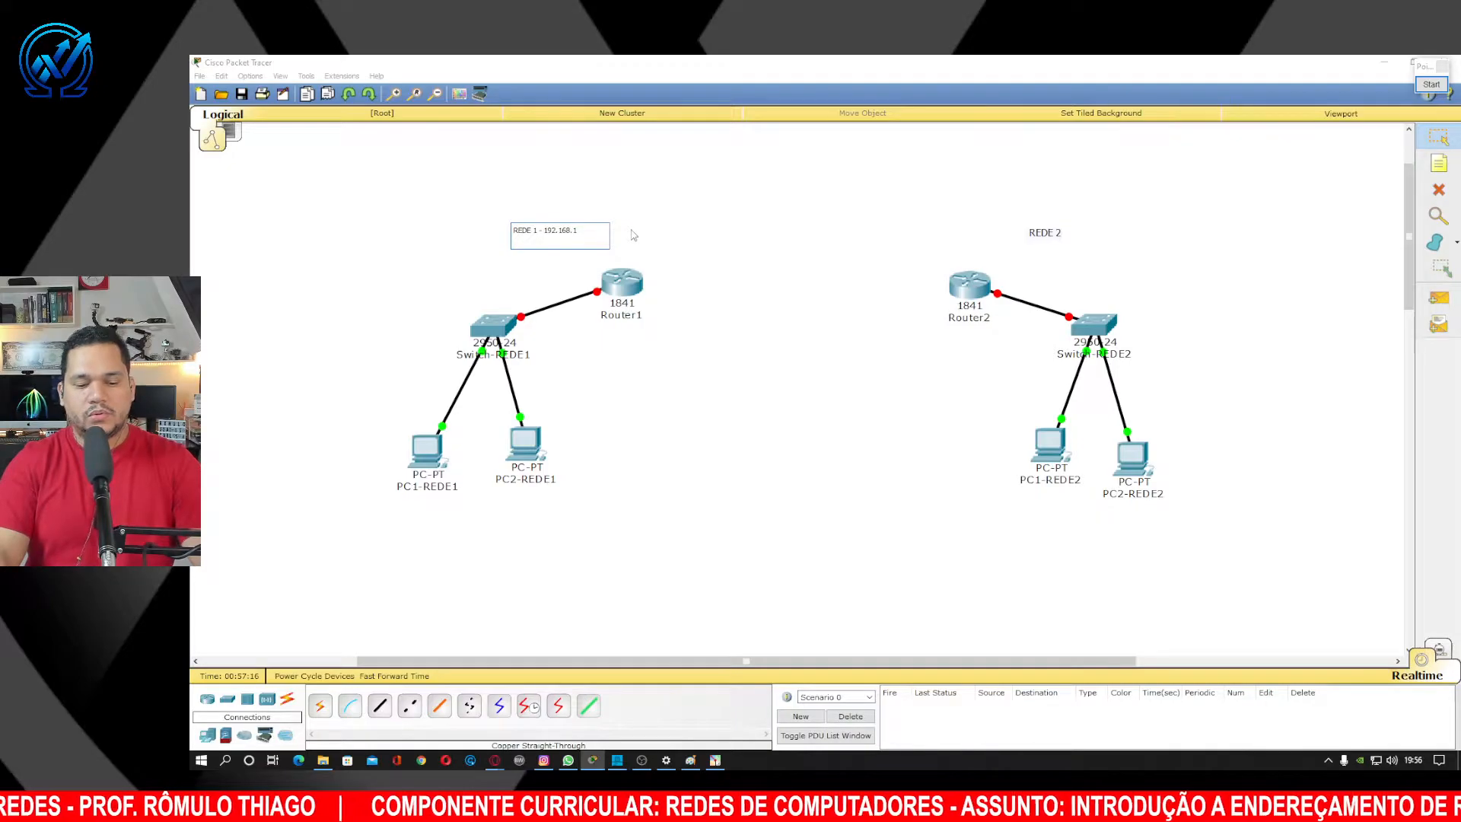
type(".0")
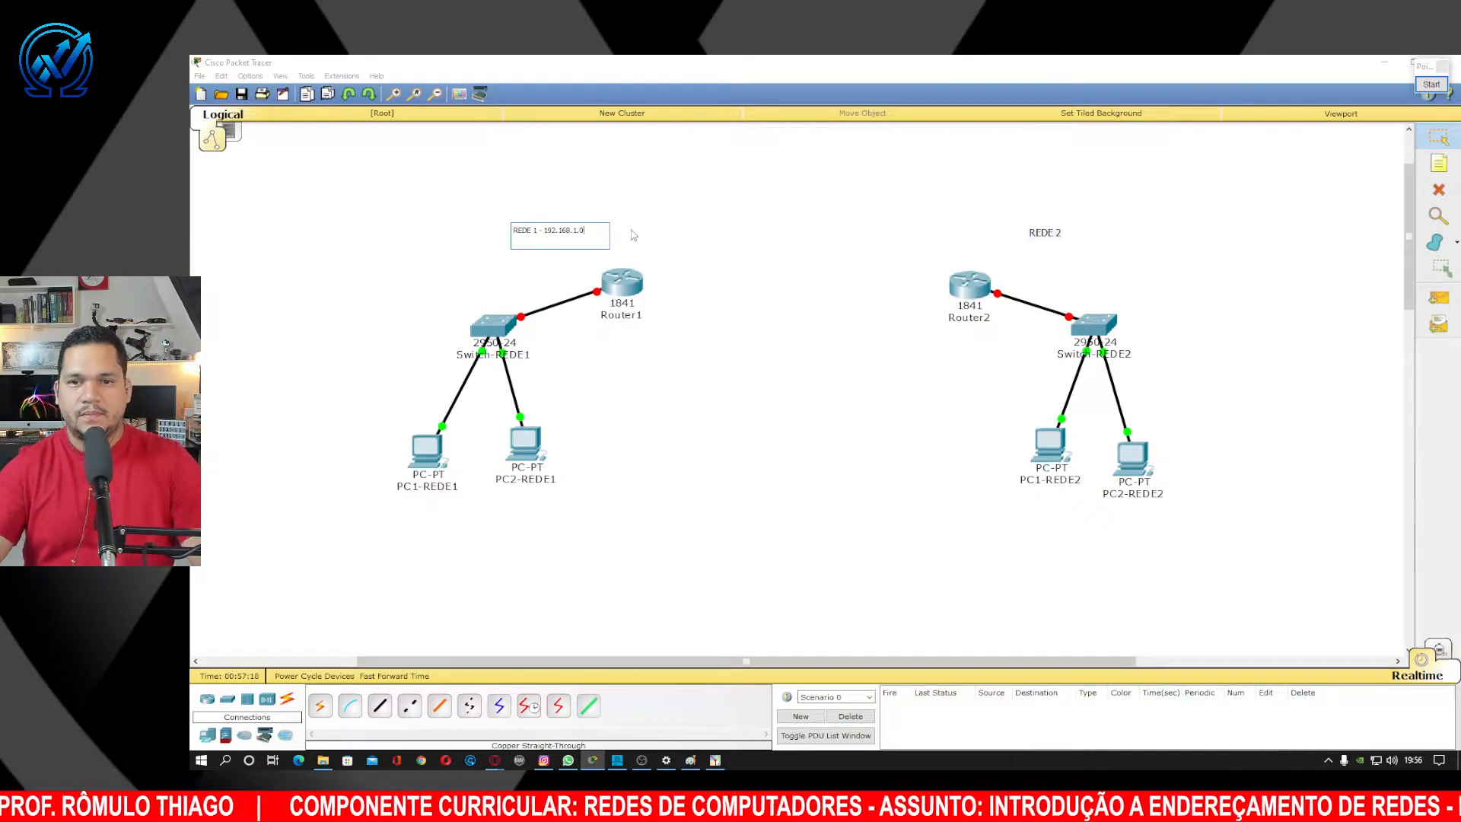
double_click(1050, 232)
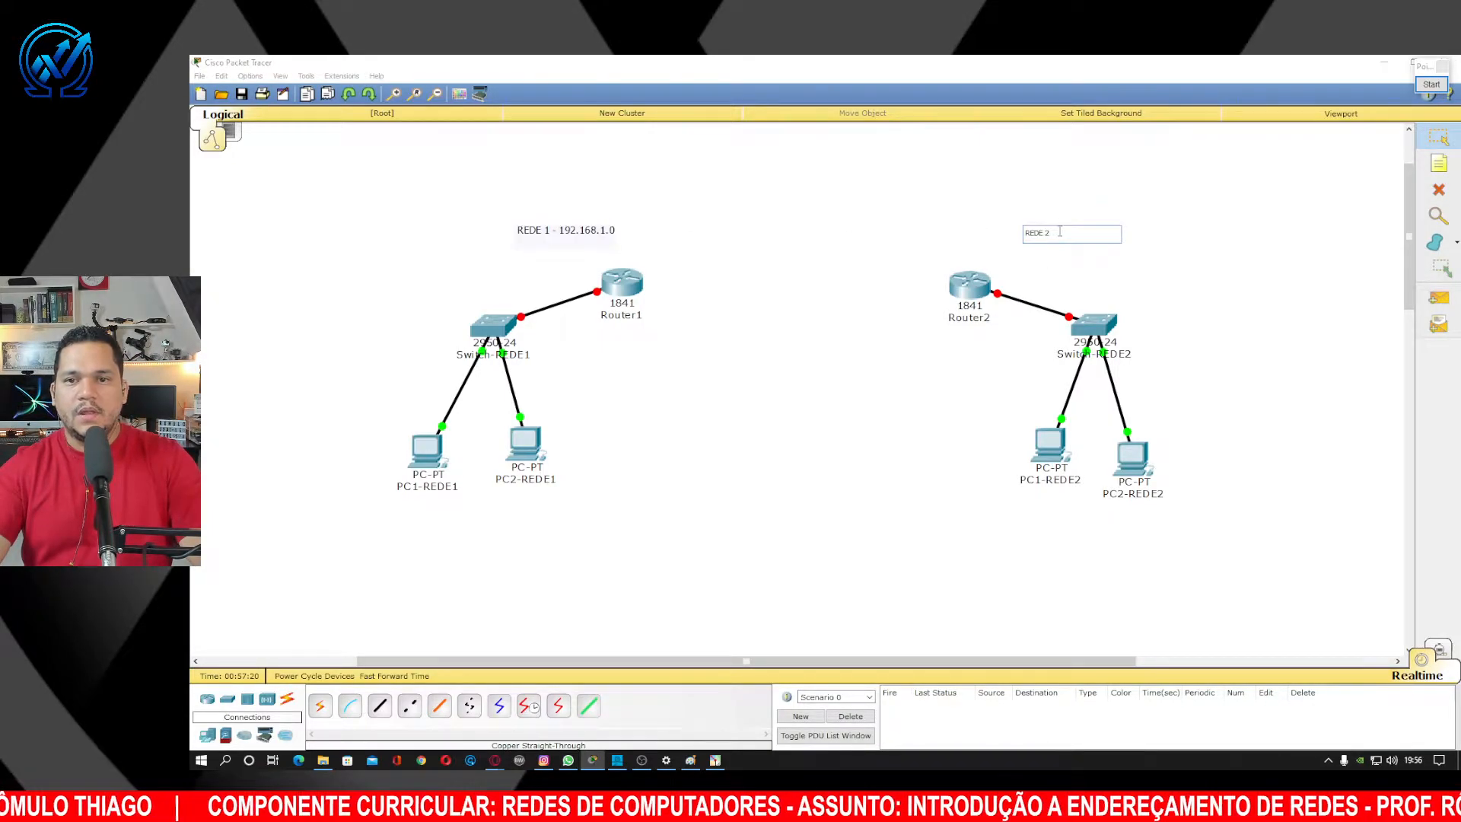
type("192")
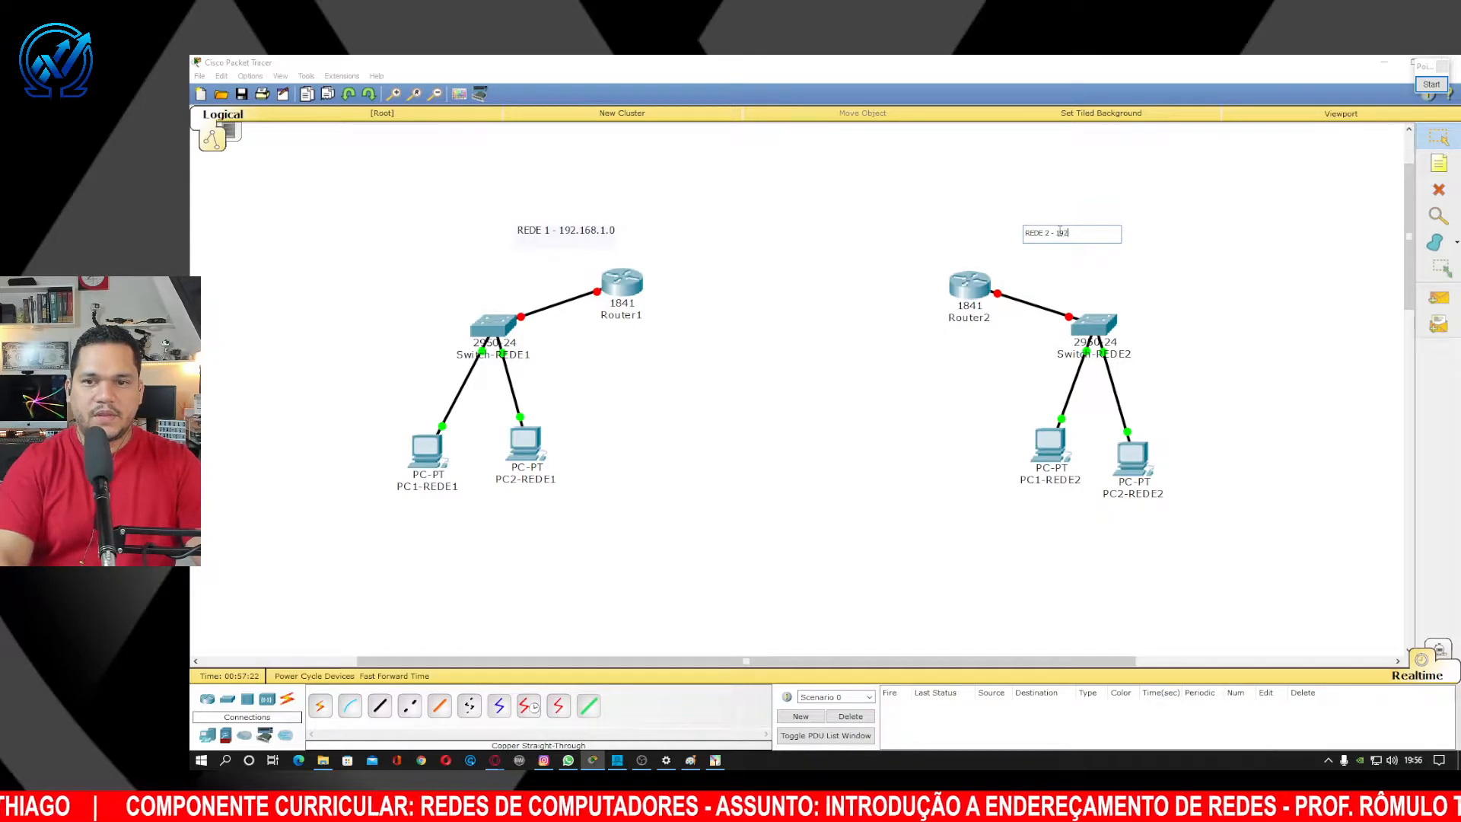
type(".168.")
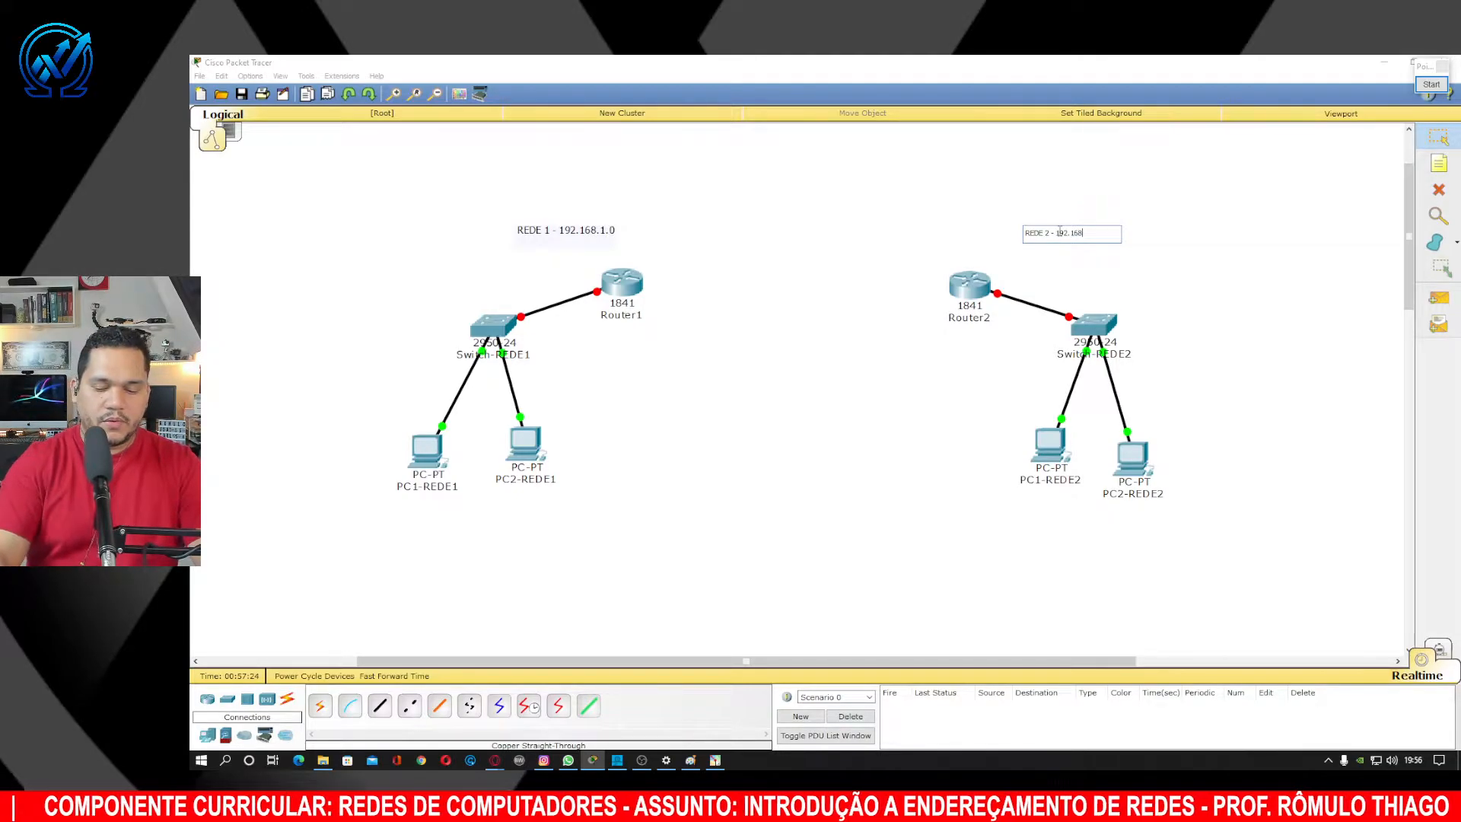
type("2.0")
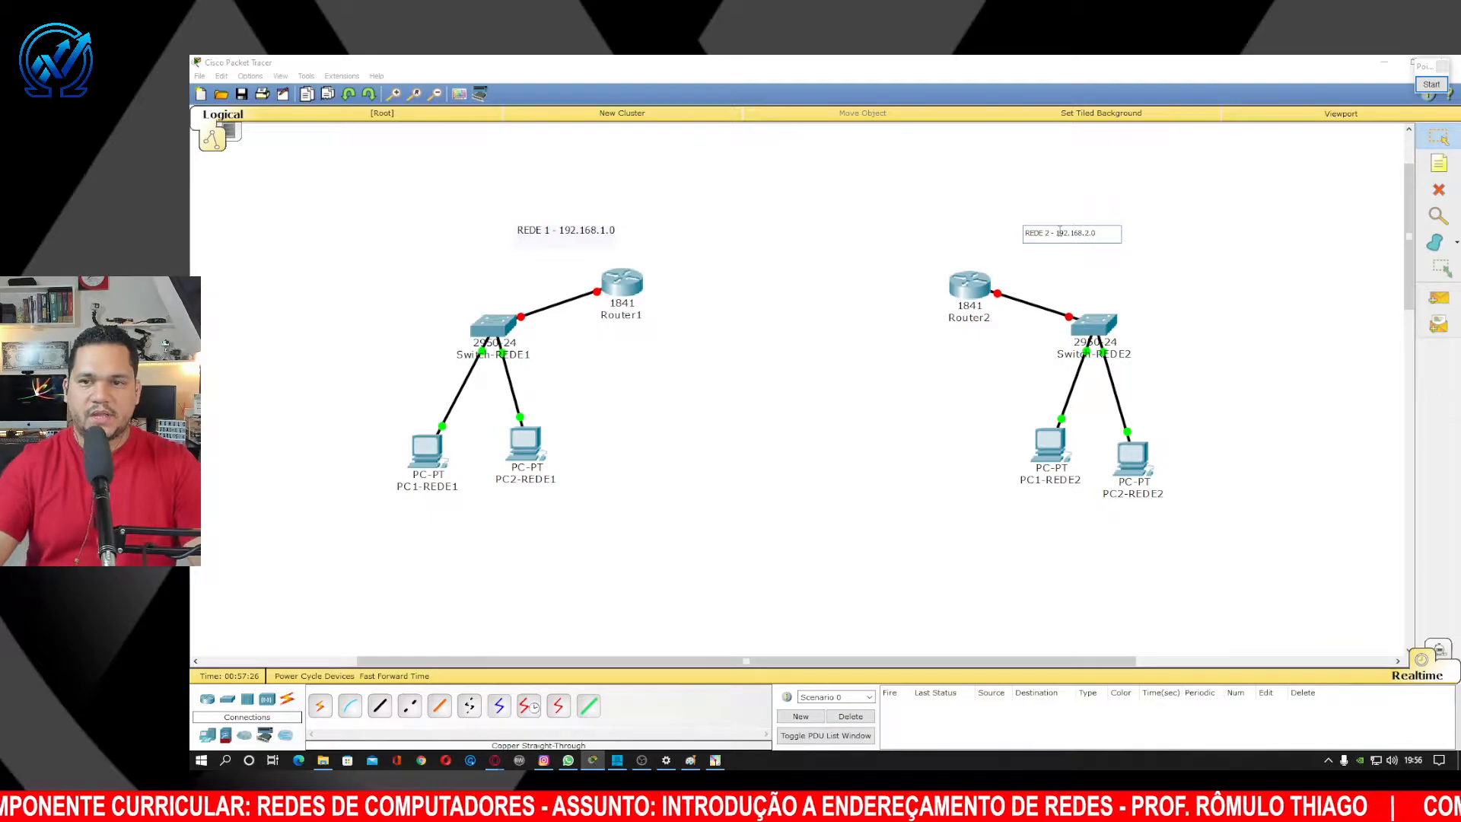
left_click(1185, 239)
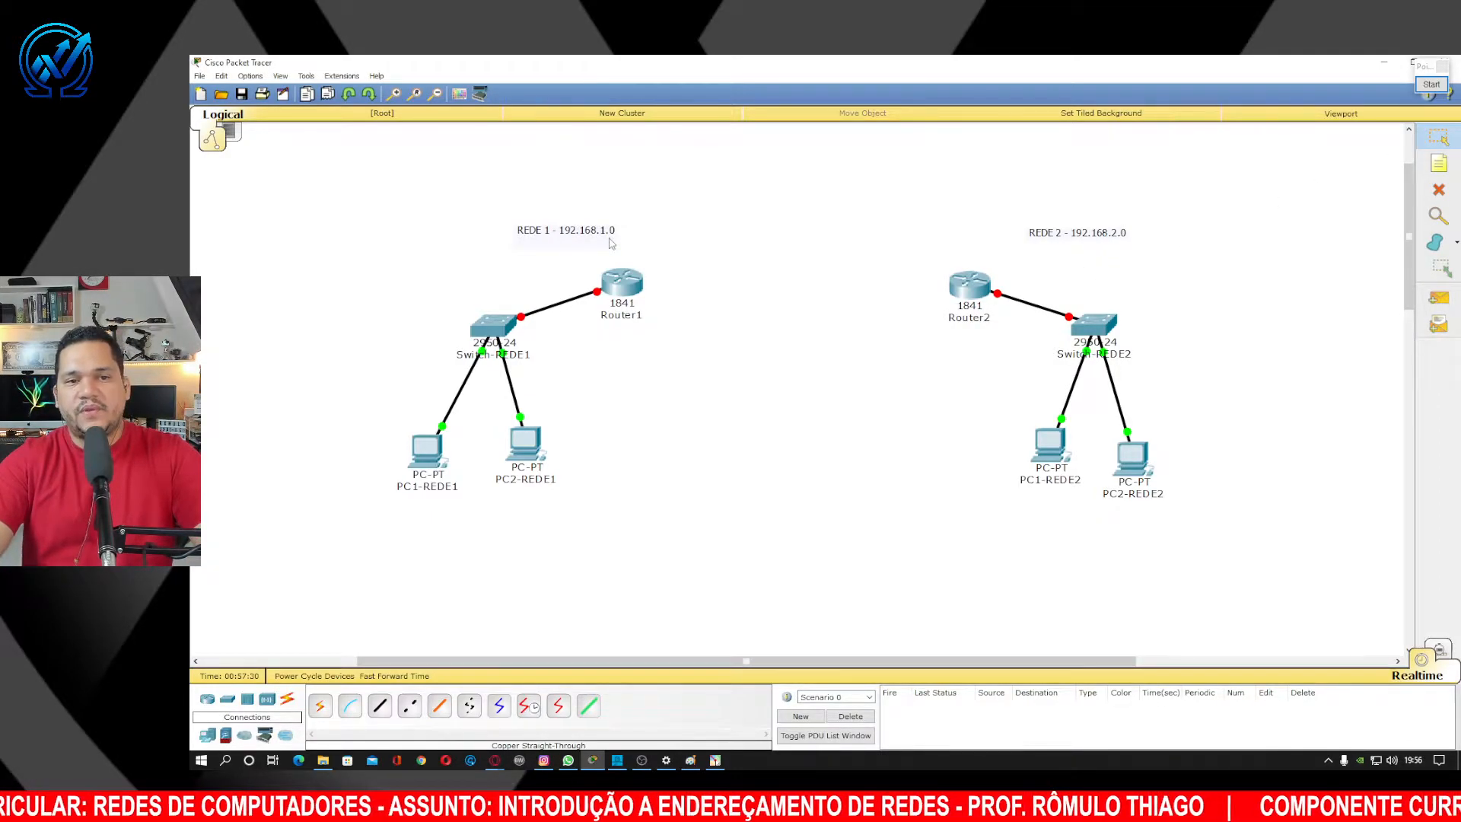
left_click_drag(609, 242, 584, 255)
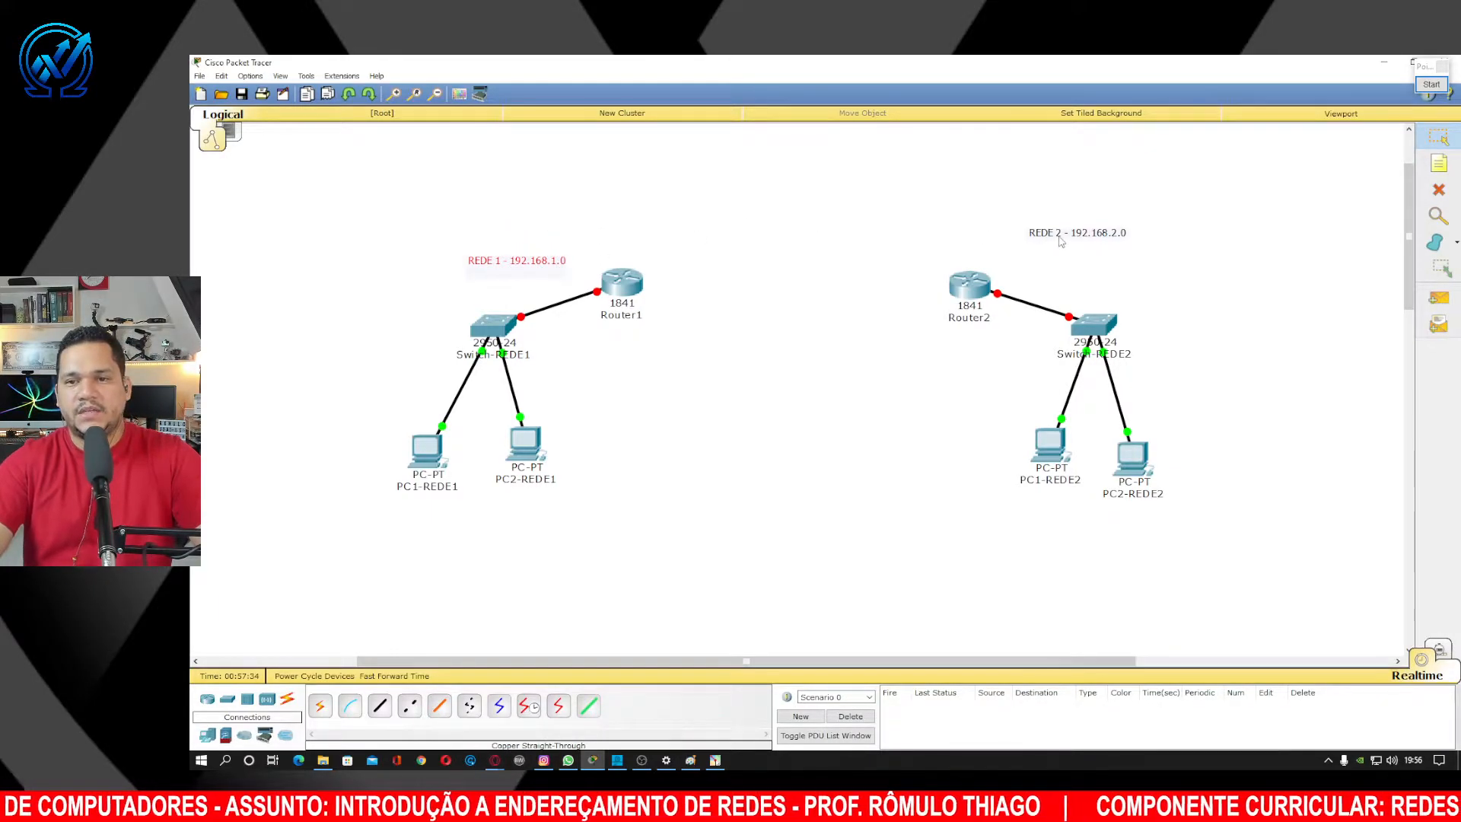
left_click_drag(1062, 242, 1084, 279)
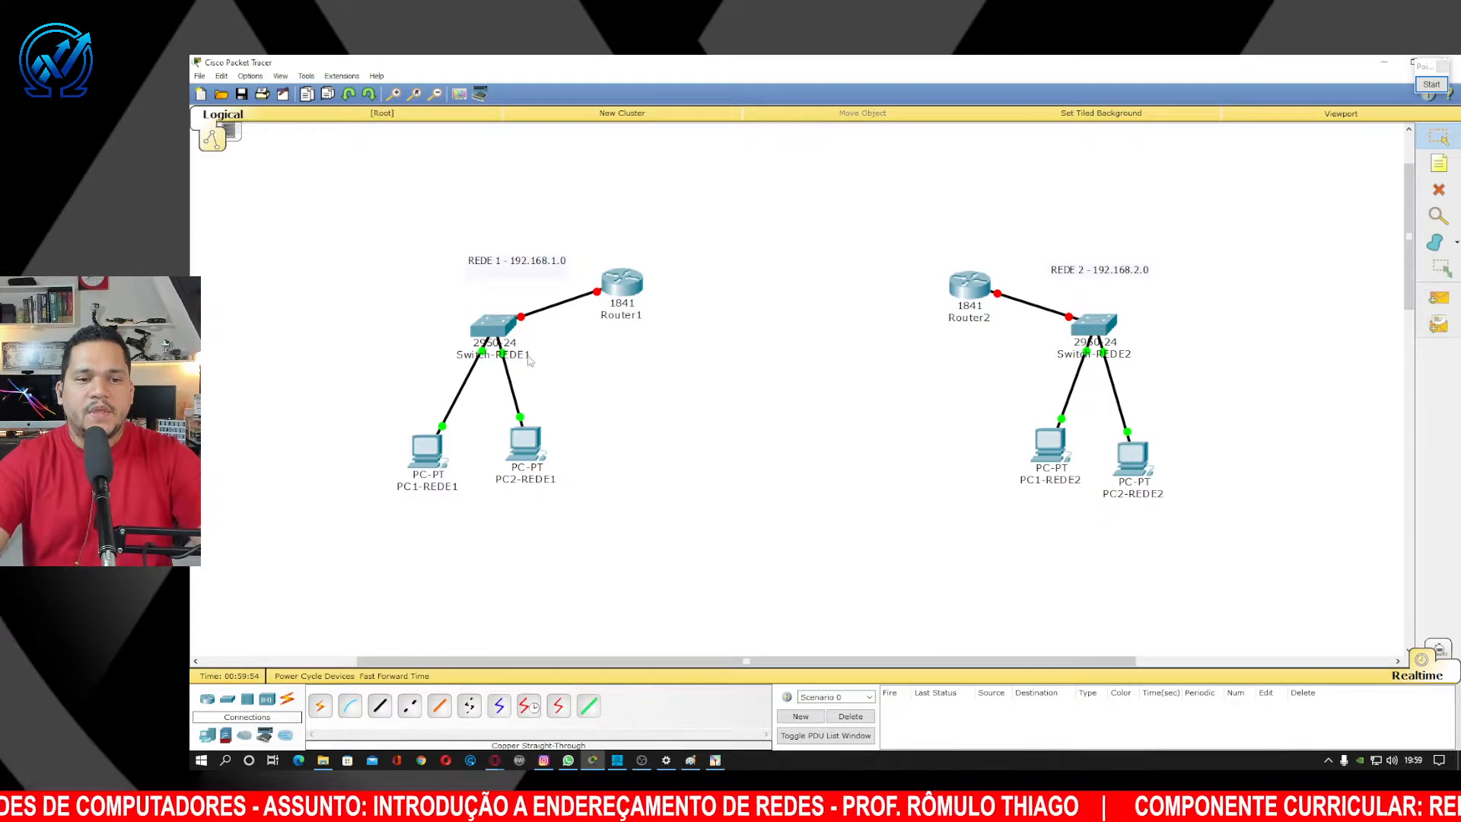
Open PC1-REDE1's Desktop IP Configuration panel, moving its window clear of the diagram.
left_click(431, 457)
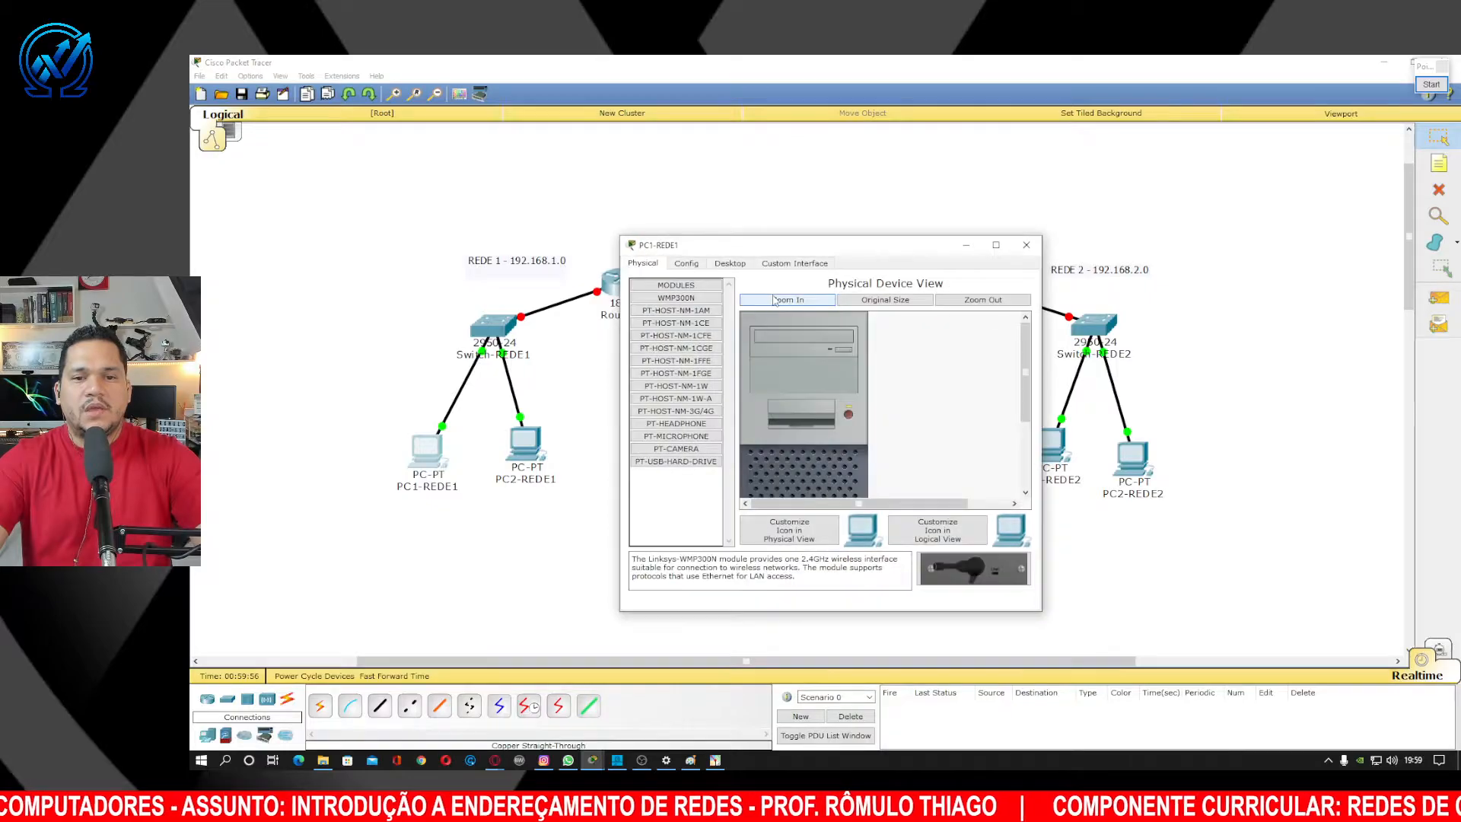
left_click_drag(823, 240, 1031, 231)
left_click(937, 244)
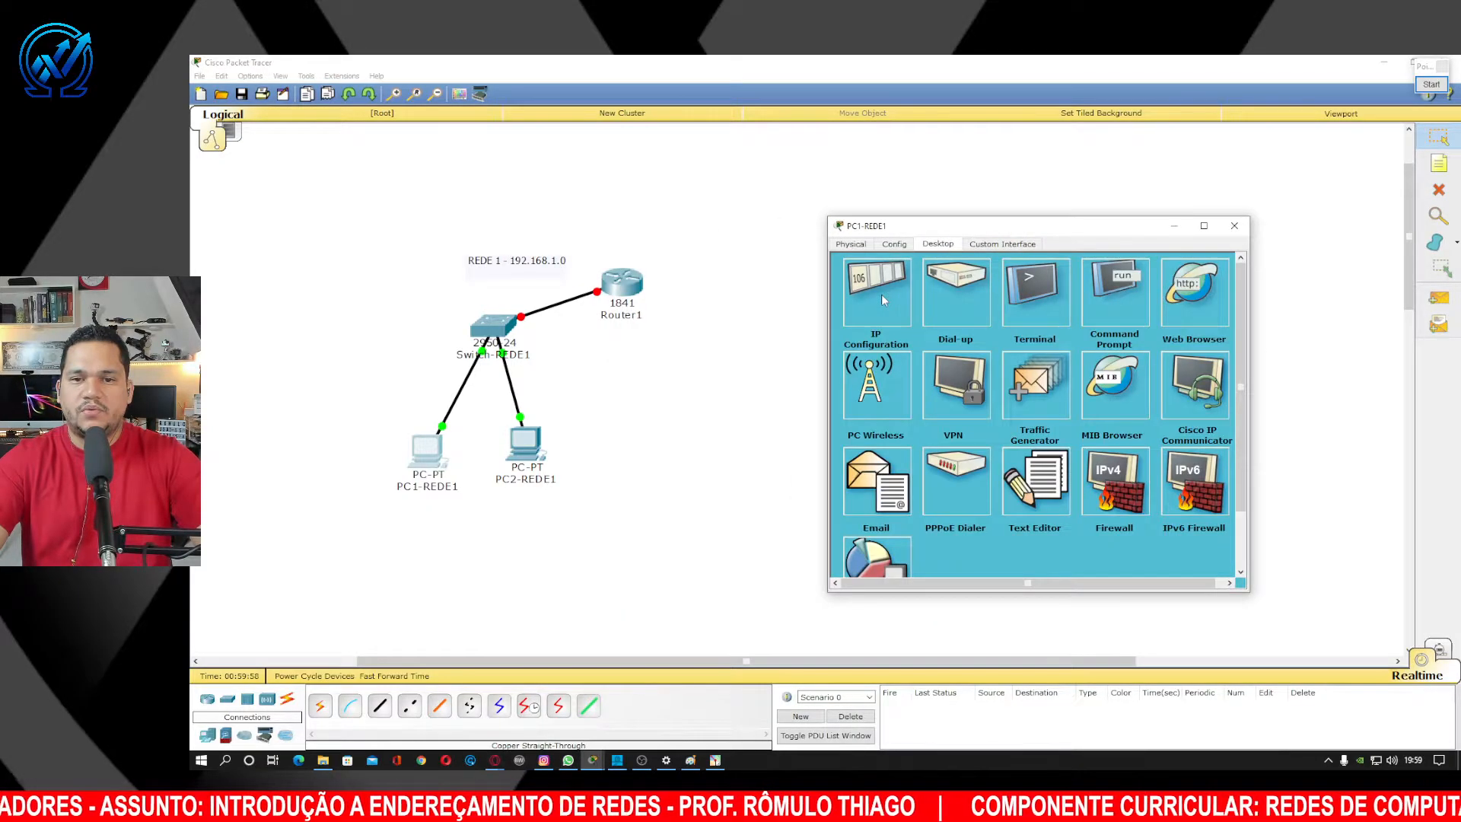
left_click(879, 293)
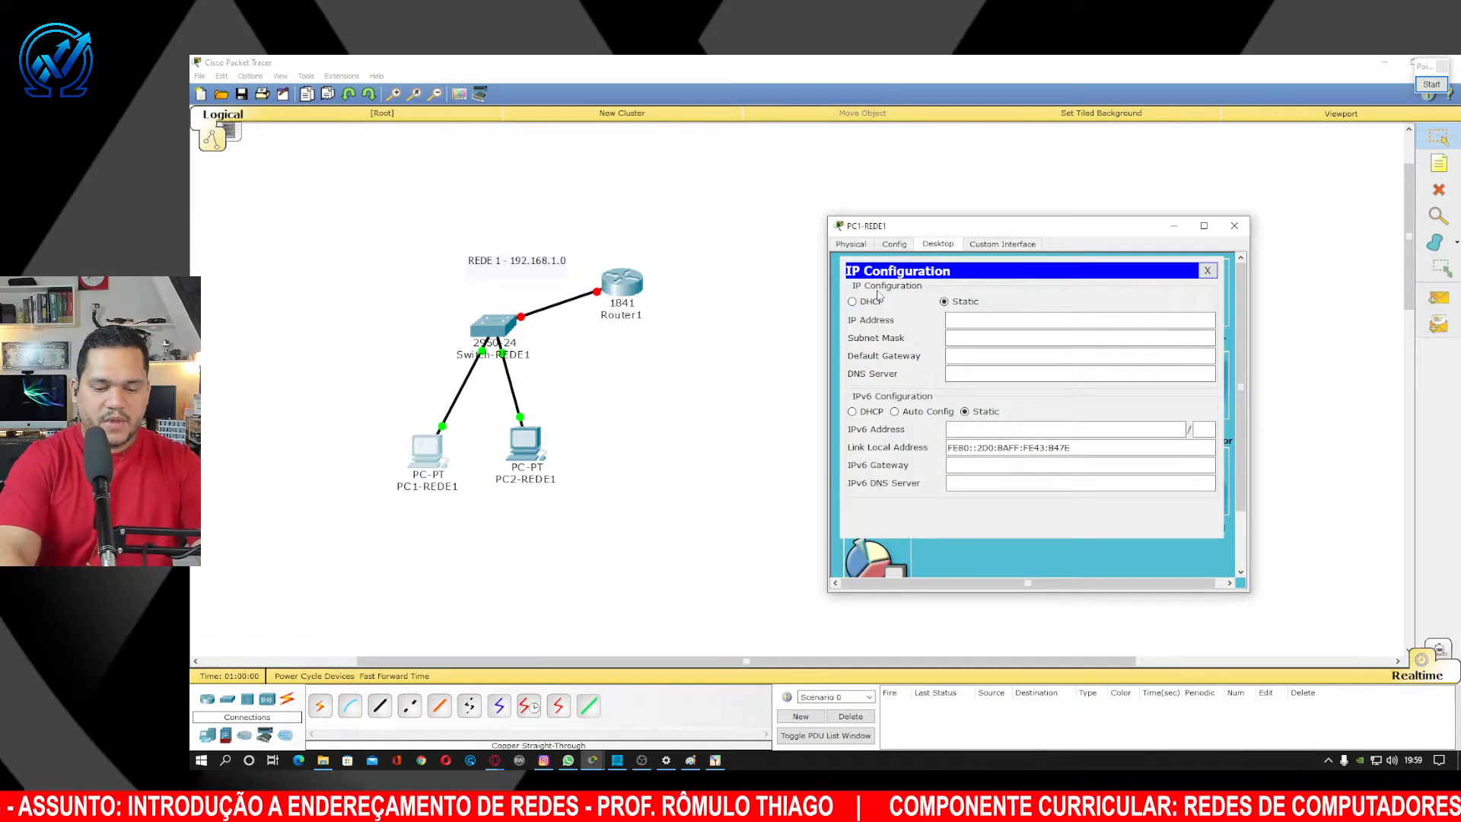
Give PC1-REDE1 IP address 192.168.1.1 with subnet mask 255.255.255.0.
left_click(967, 318)
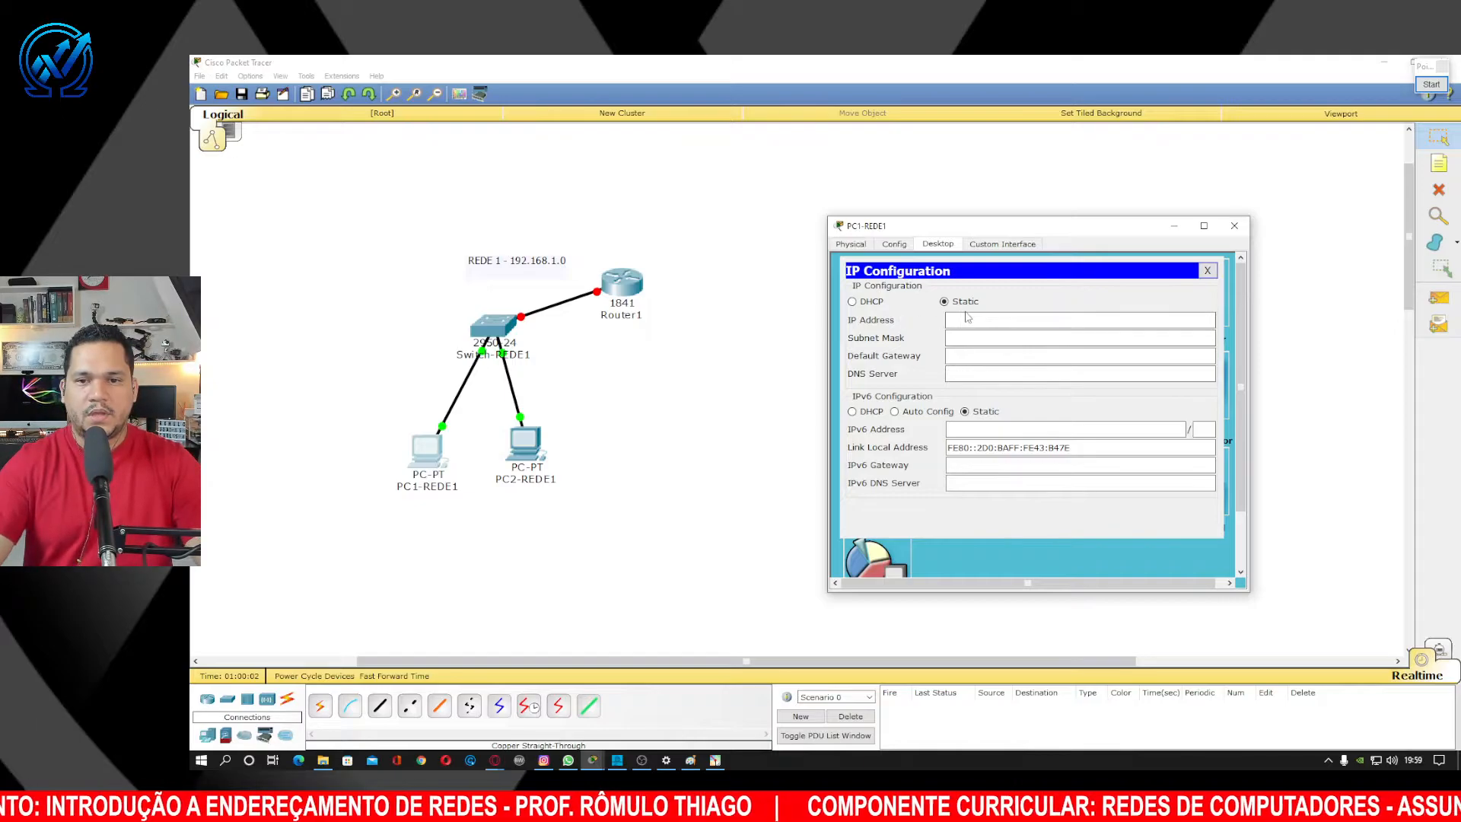
type("192.168.1.1")
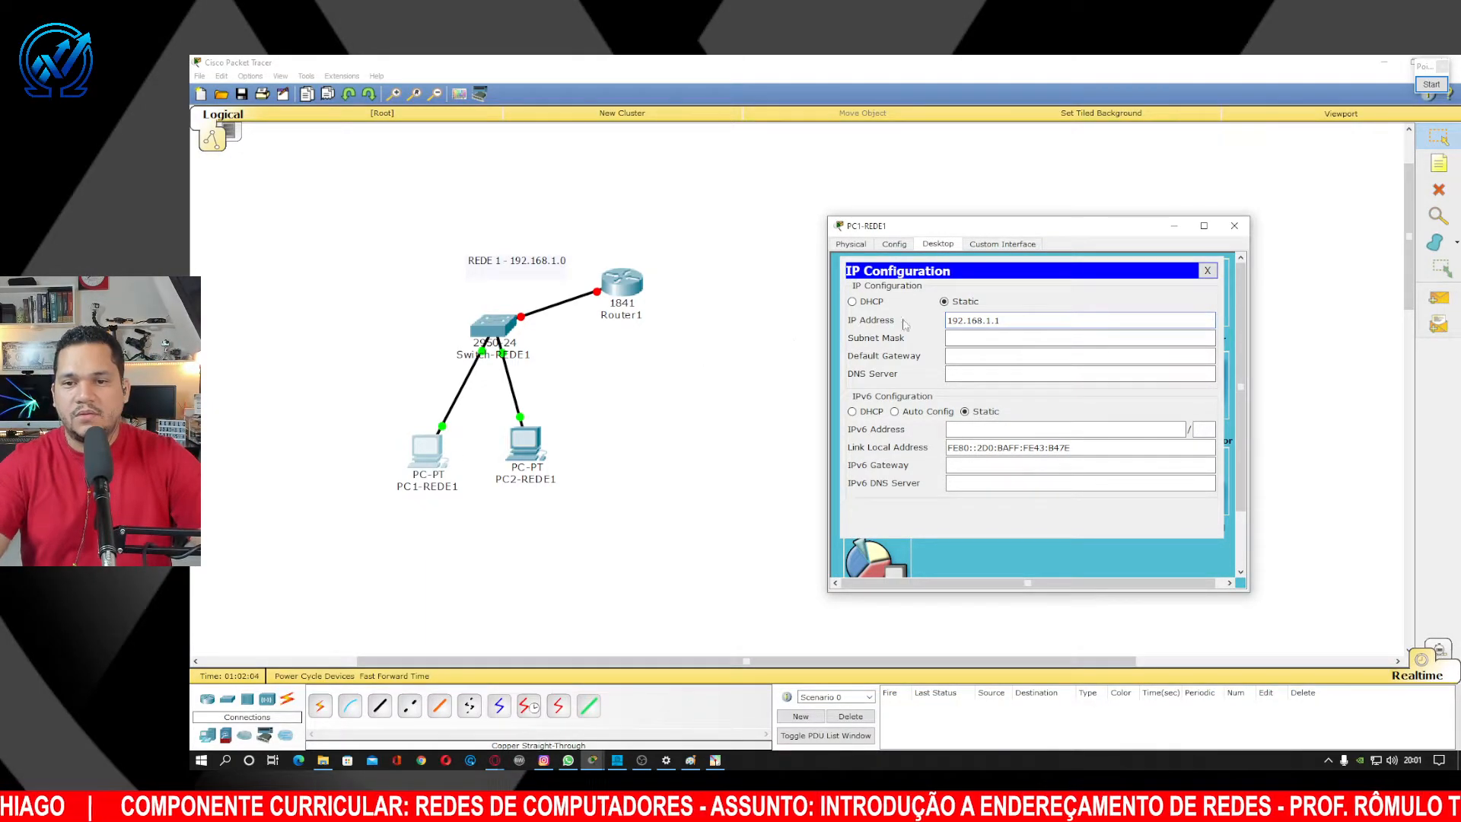
key("Tab")
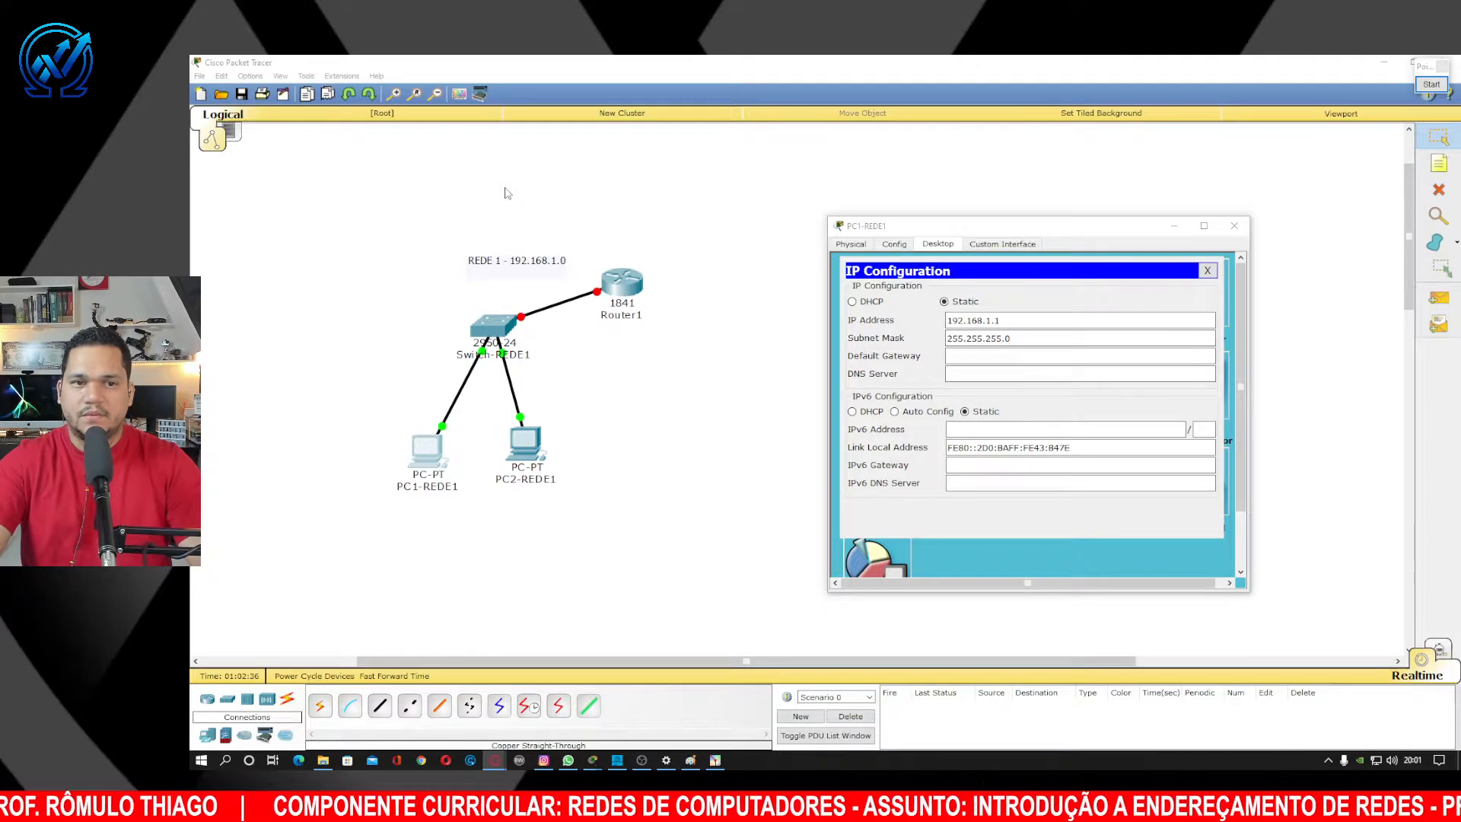
left_click(982, 353)
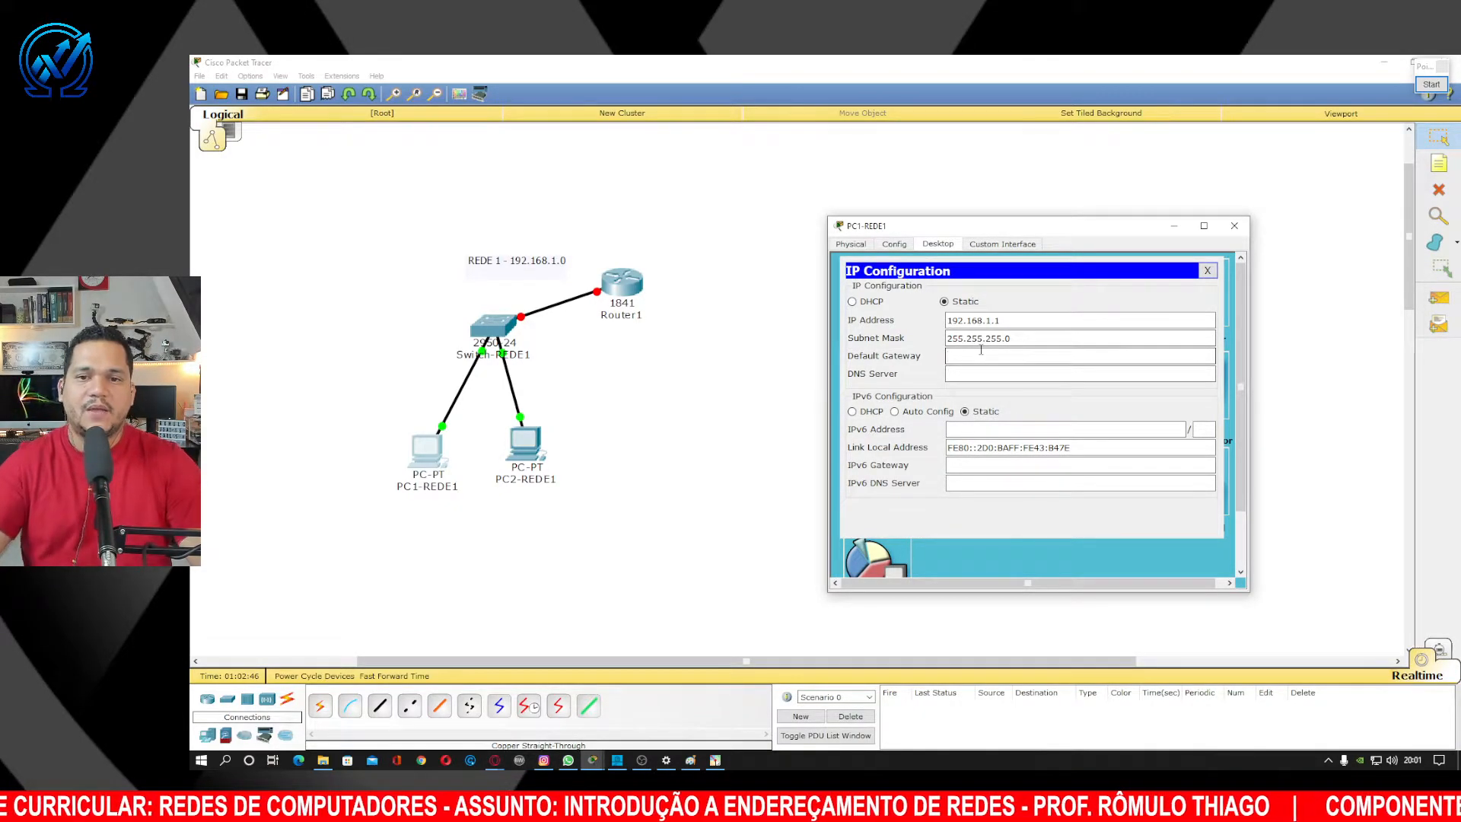
left_click(981, 351)
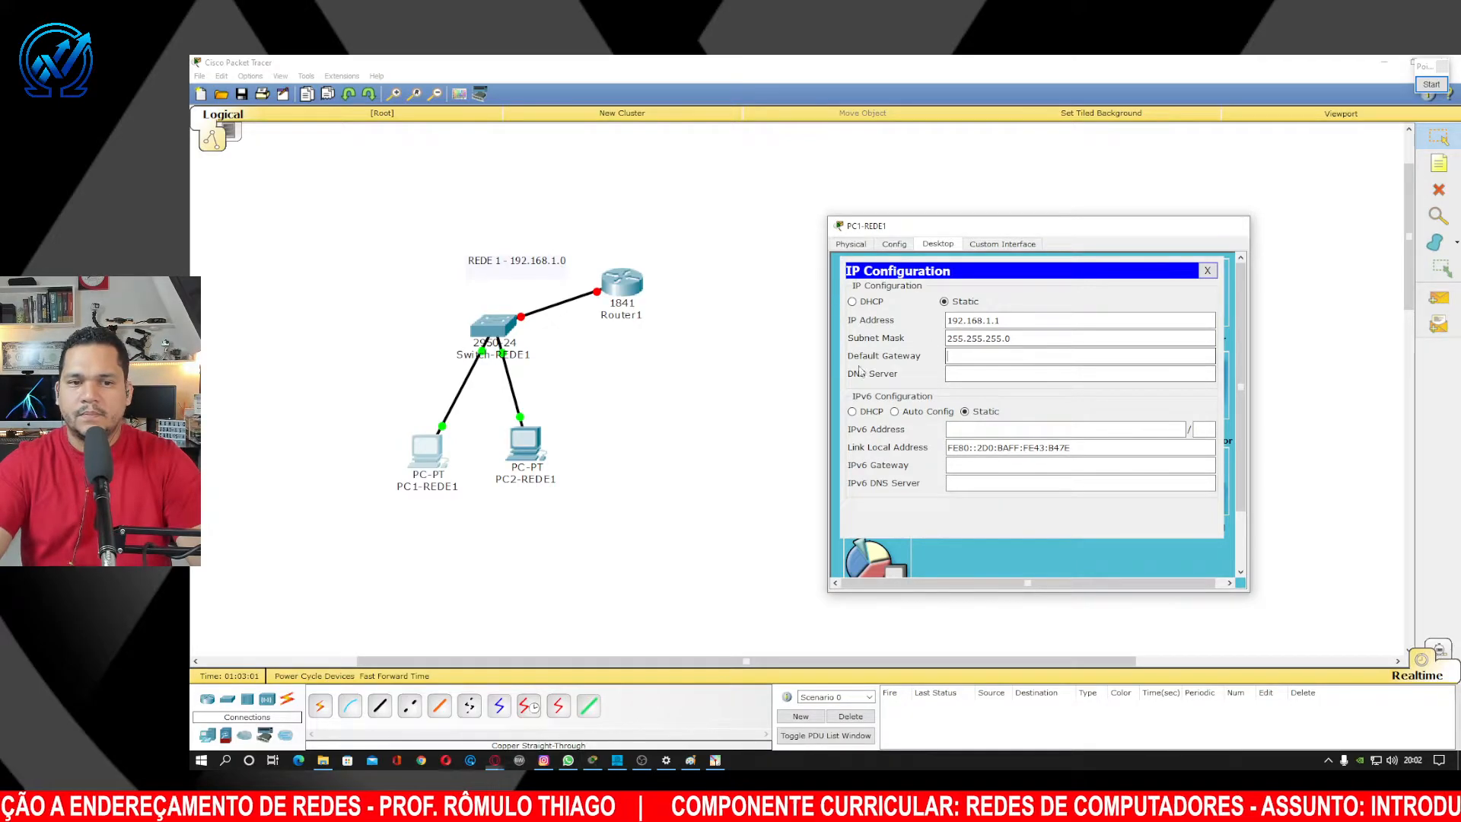
Close PC1-REDE1's window and open PC2-REDE1's Desktop IP Configuration.
left_click(1234, 226)
left_click(525, 442)
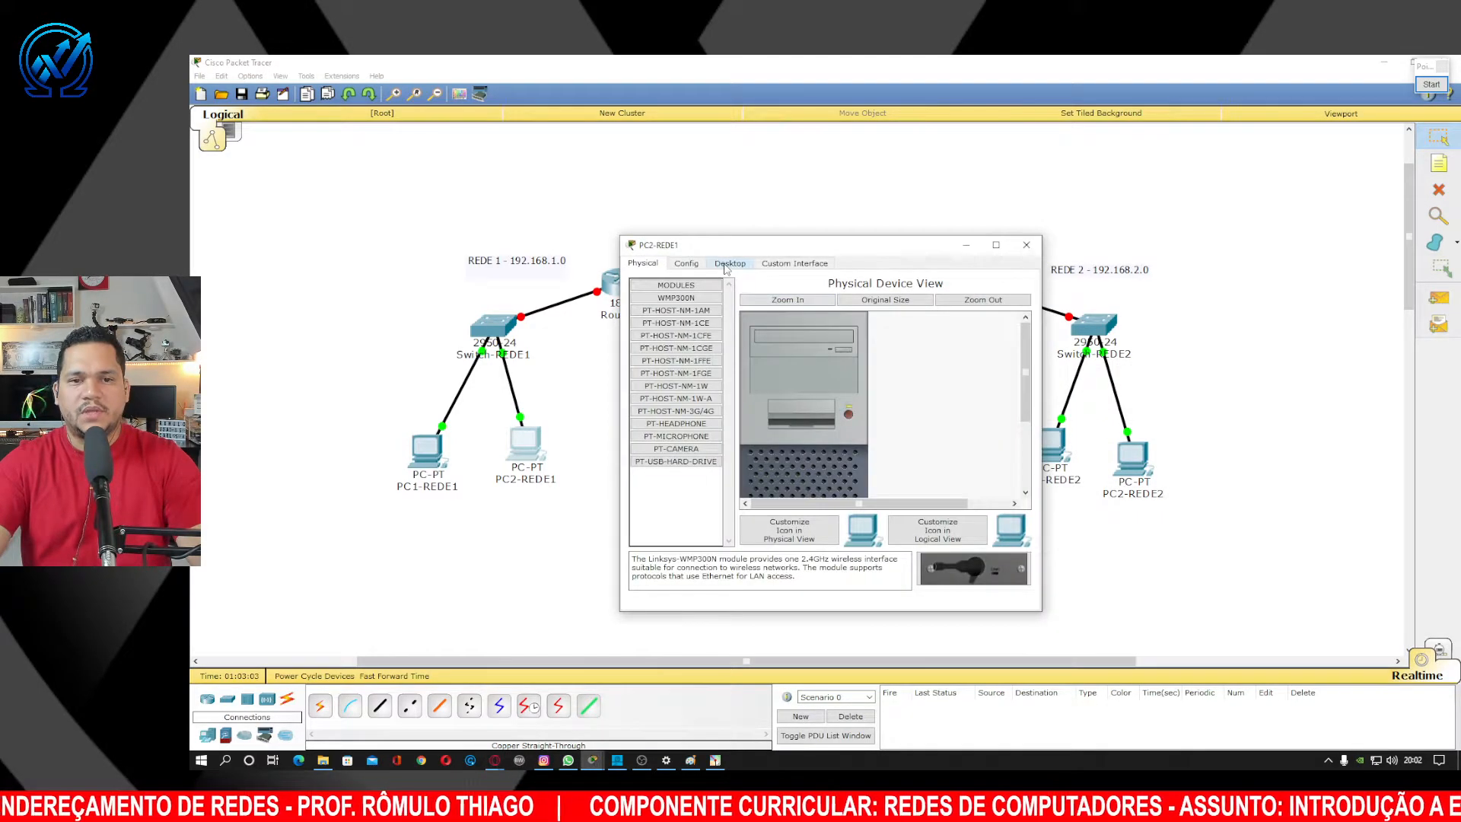
left_click(730, 263)
left_click_drag(772, 250, 1068, 201)
left_click(973, 255)
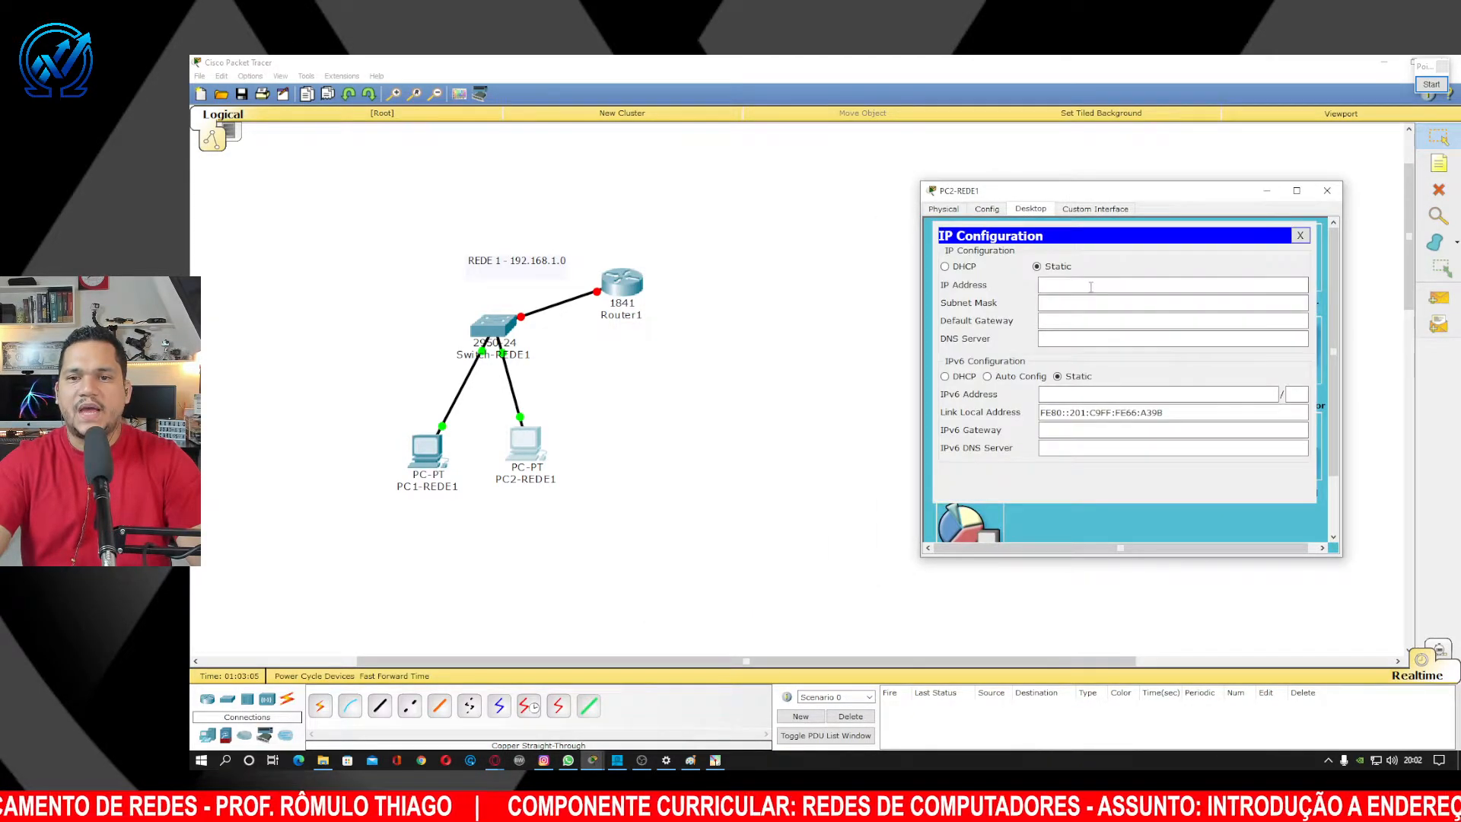
Set PC2-REDE1 to 192.168.1.2 with mask 255.255.255.0 and close its window.
left_click(1089, 283)
type("192.168.1.2")
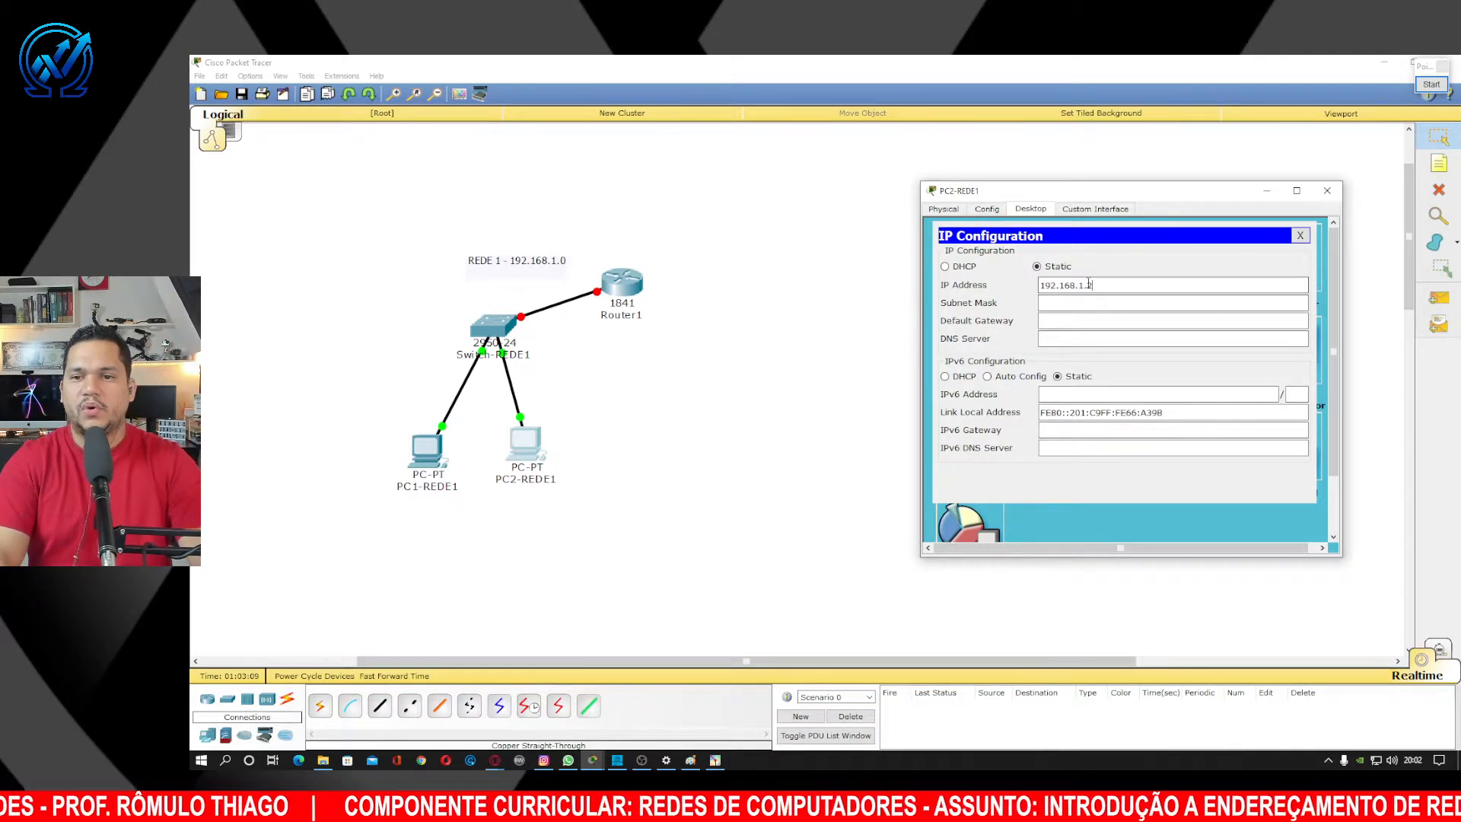
key("Tab")
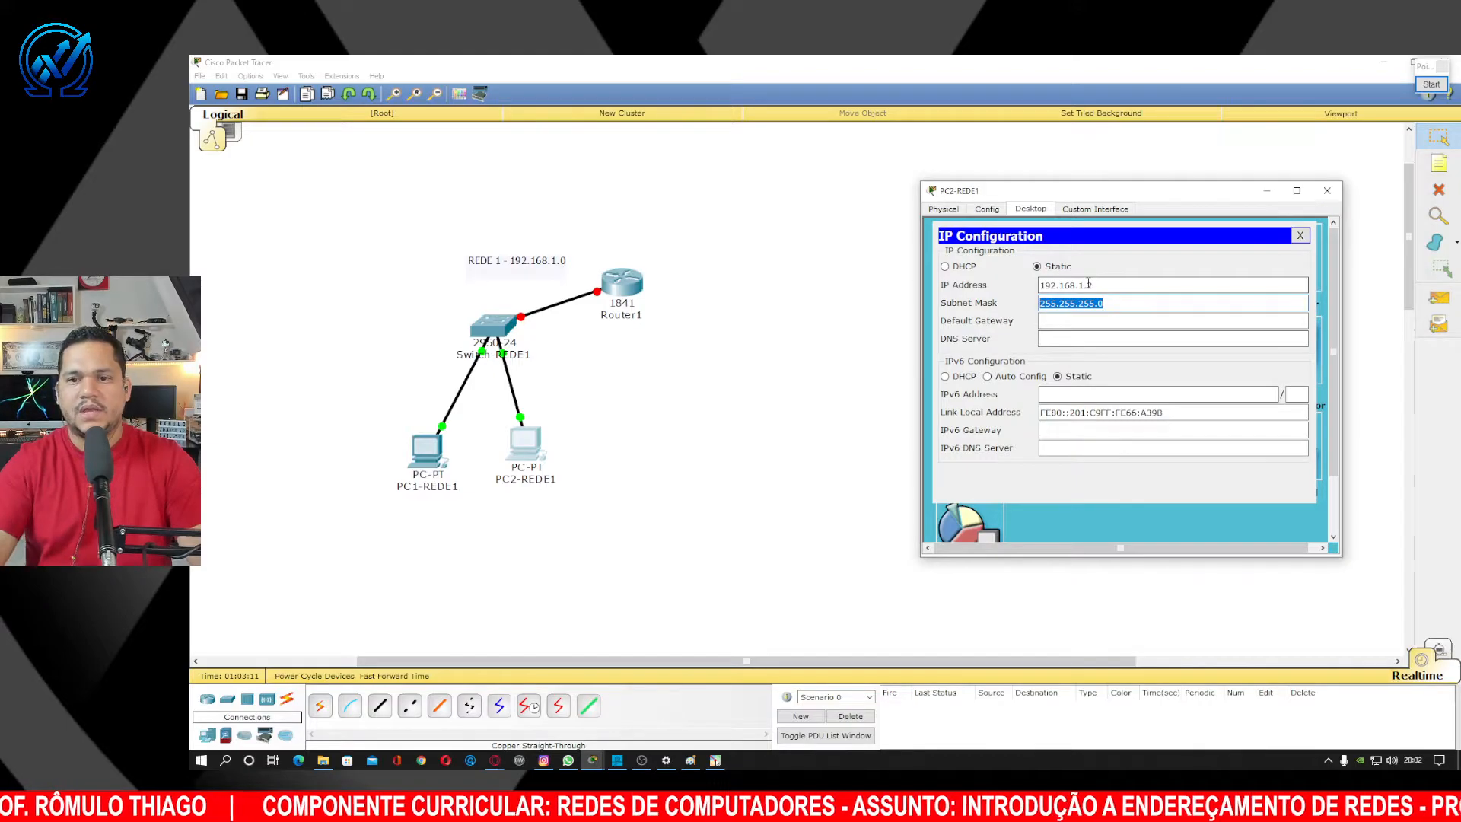
left_click(1119, 286)
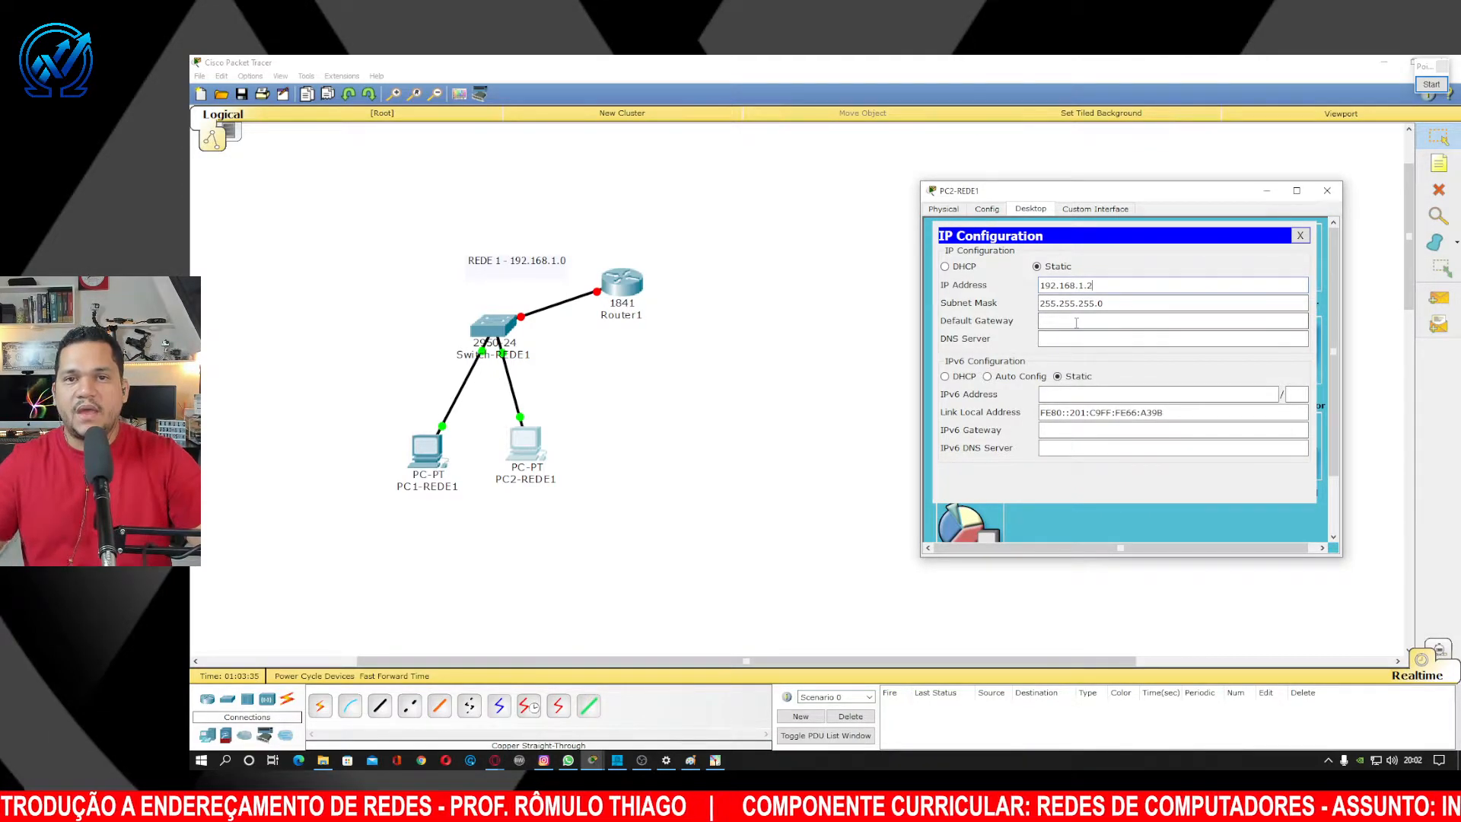
left_click(1327, 191)
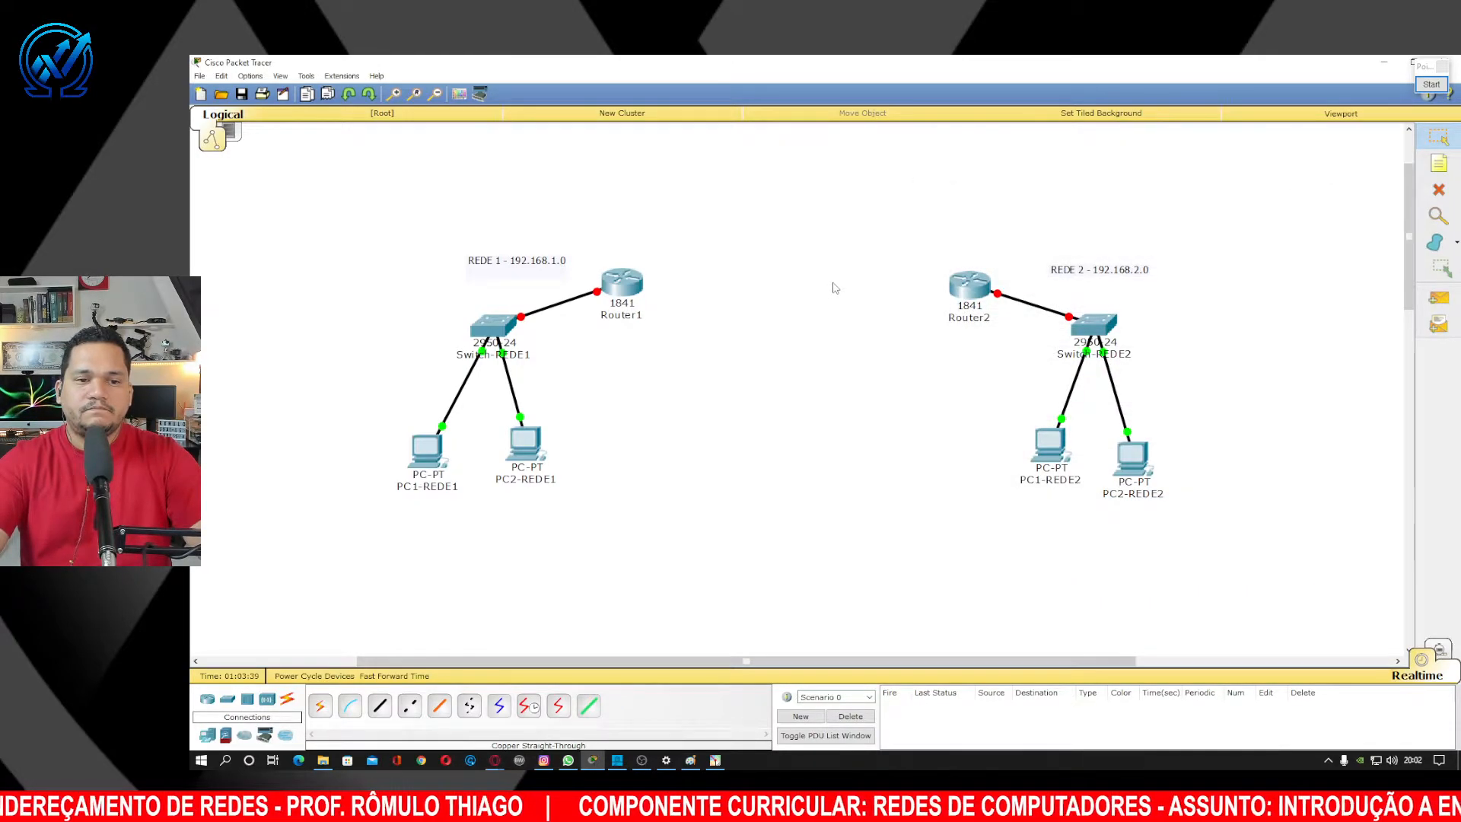
Send a simple PDU ping from PC1-REDE1 to PC2-REDE1 and confirm it shows Successful.
left_click(1439, 298)
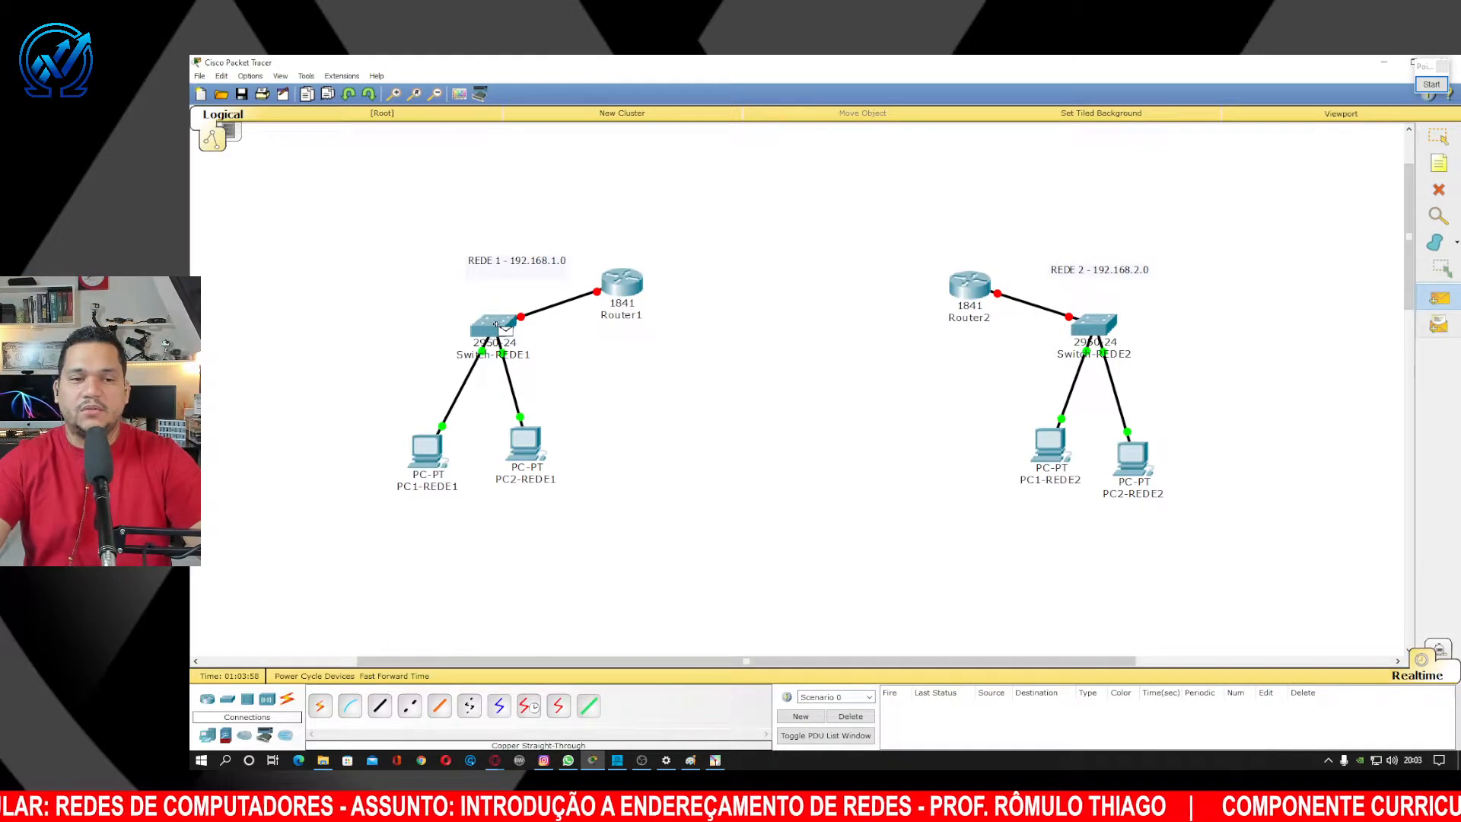
left_click(430, 454)
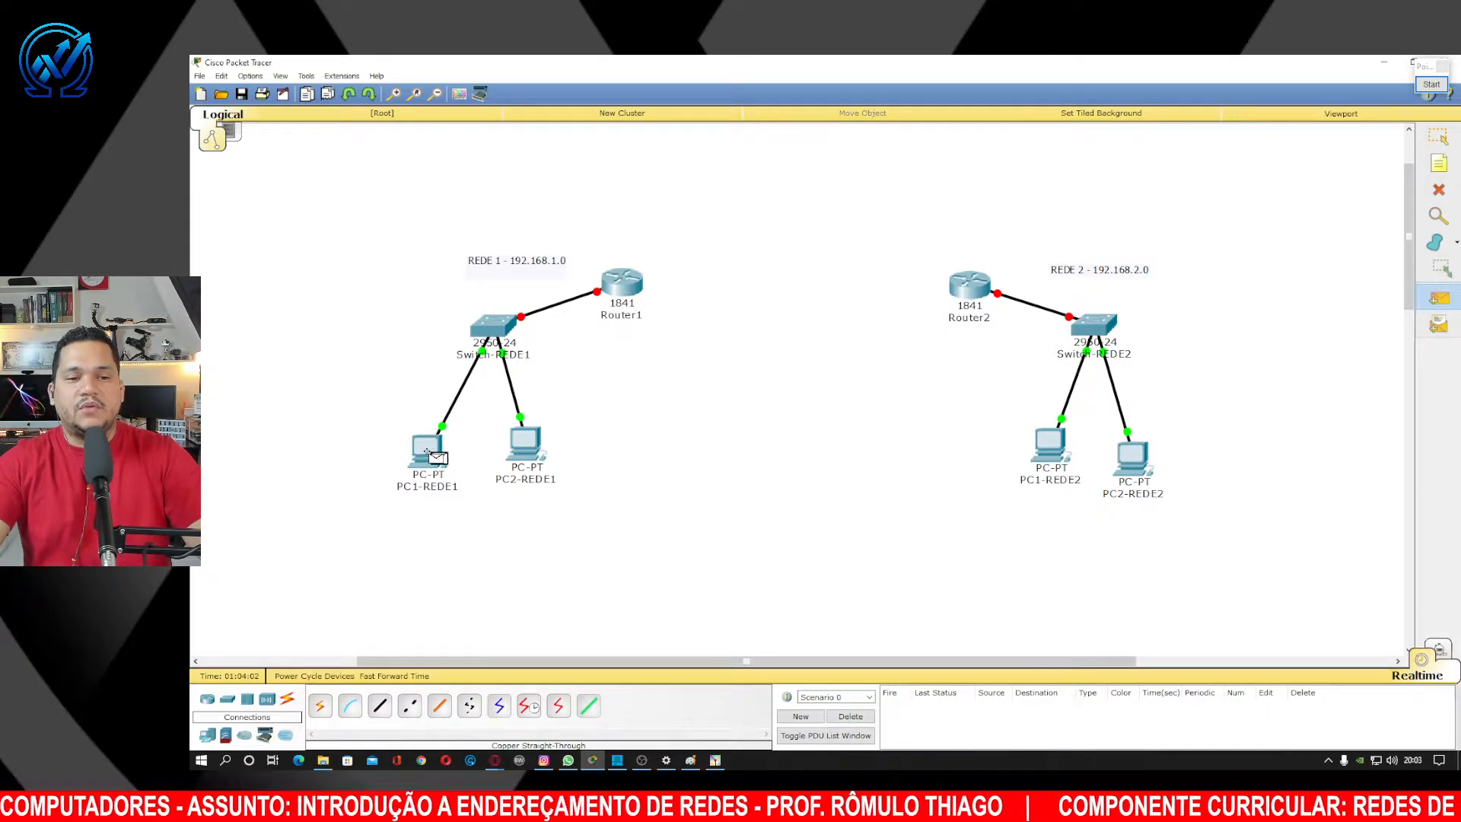
left_click(525, 455)
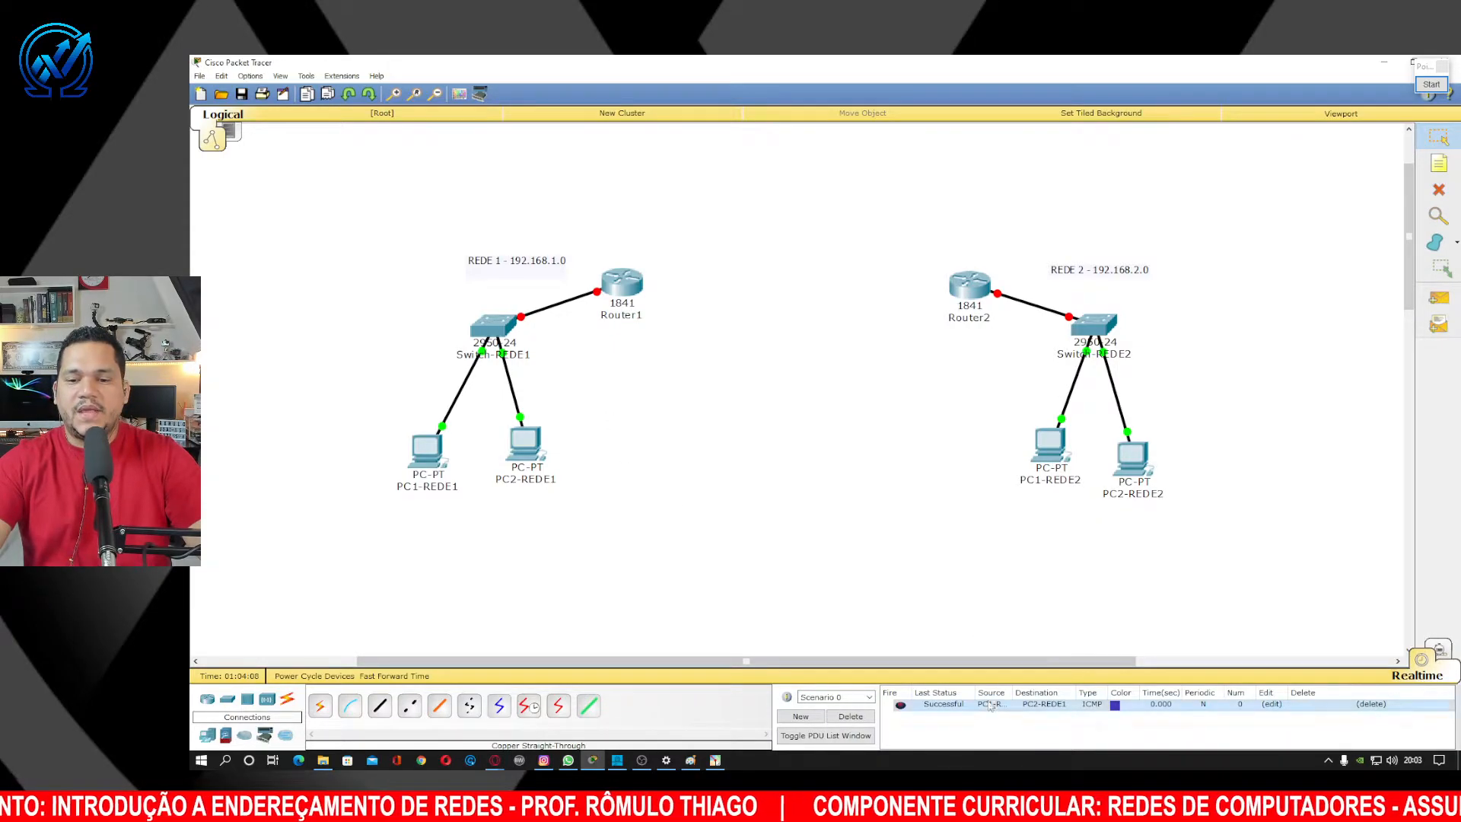
left_click(944, 703)
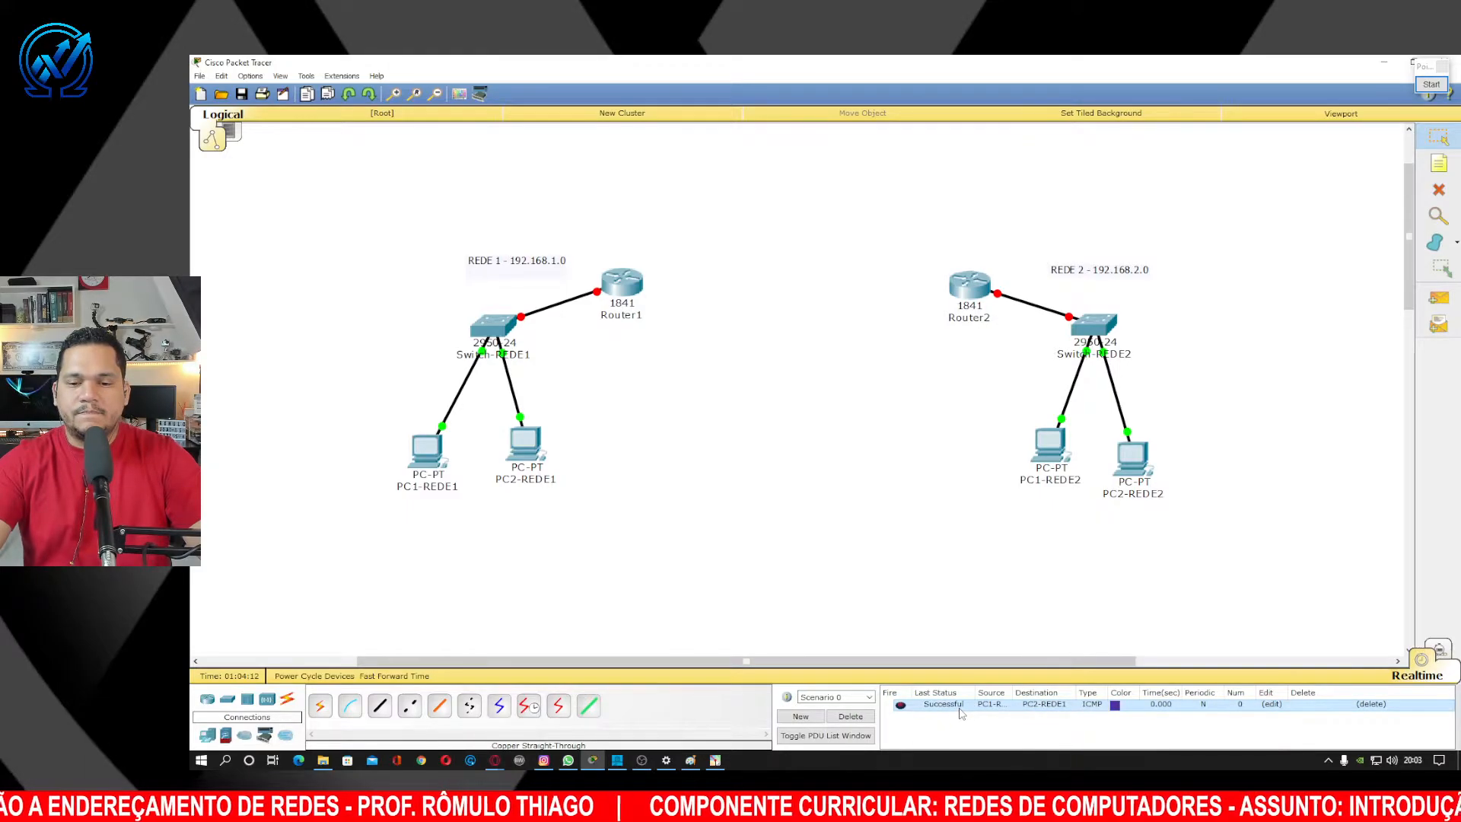
left_click(1431, 85)
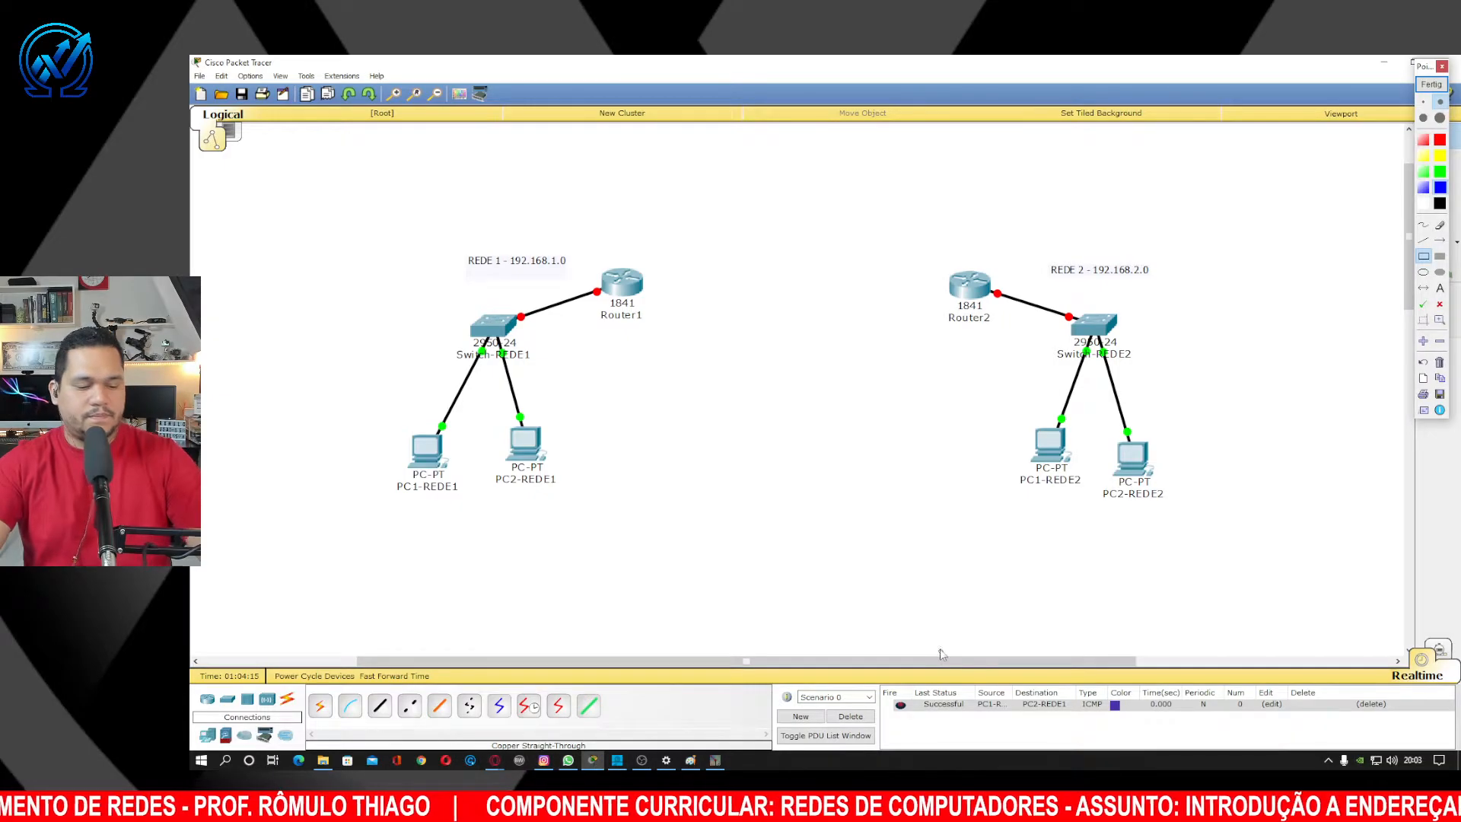
scroll(942, 644, "up", 3)
scroll(944, 647, "down", 2)
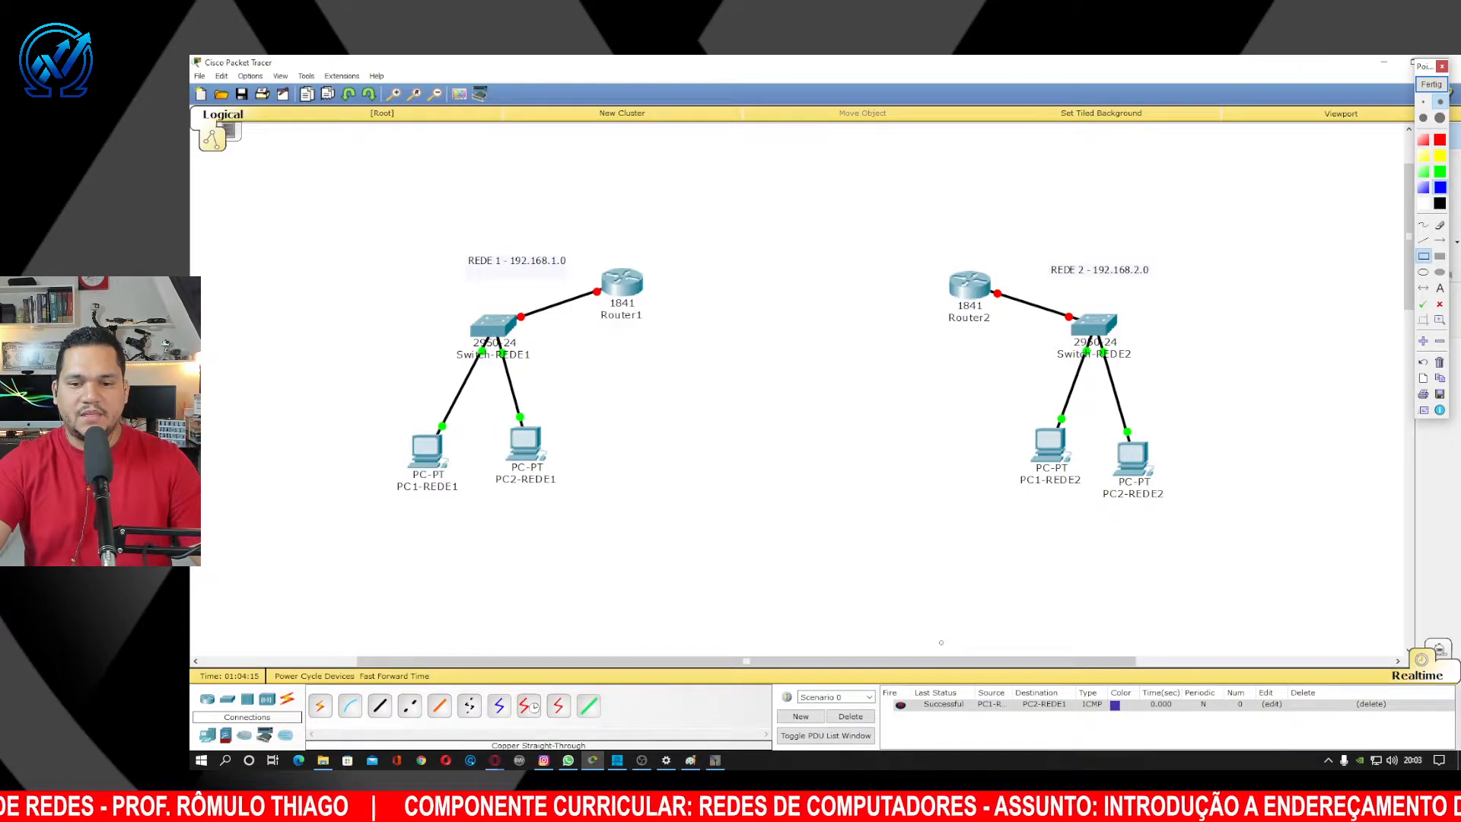
scroll(942, 644, "up", 2)
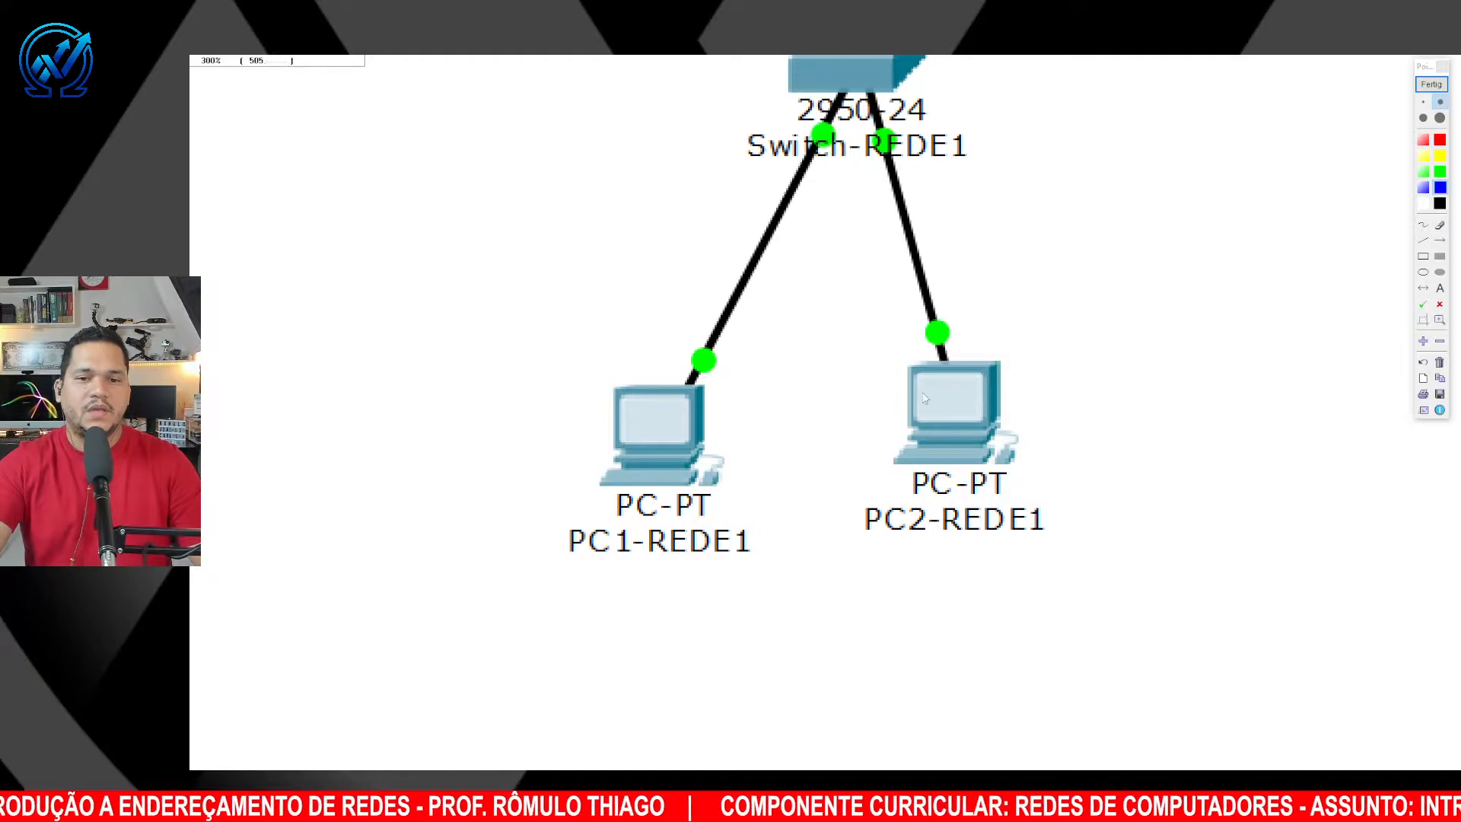
left_click(1431, 84)
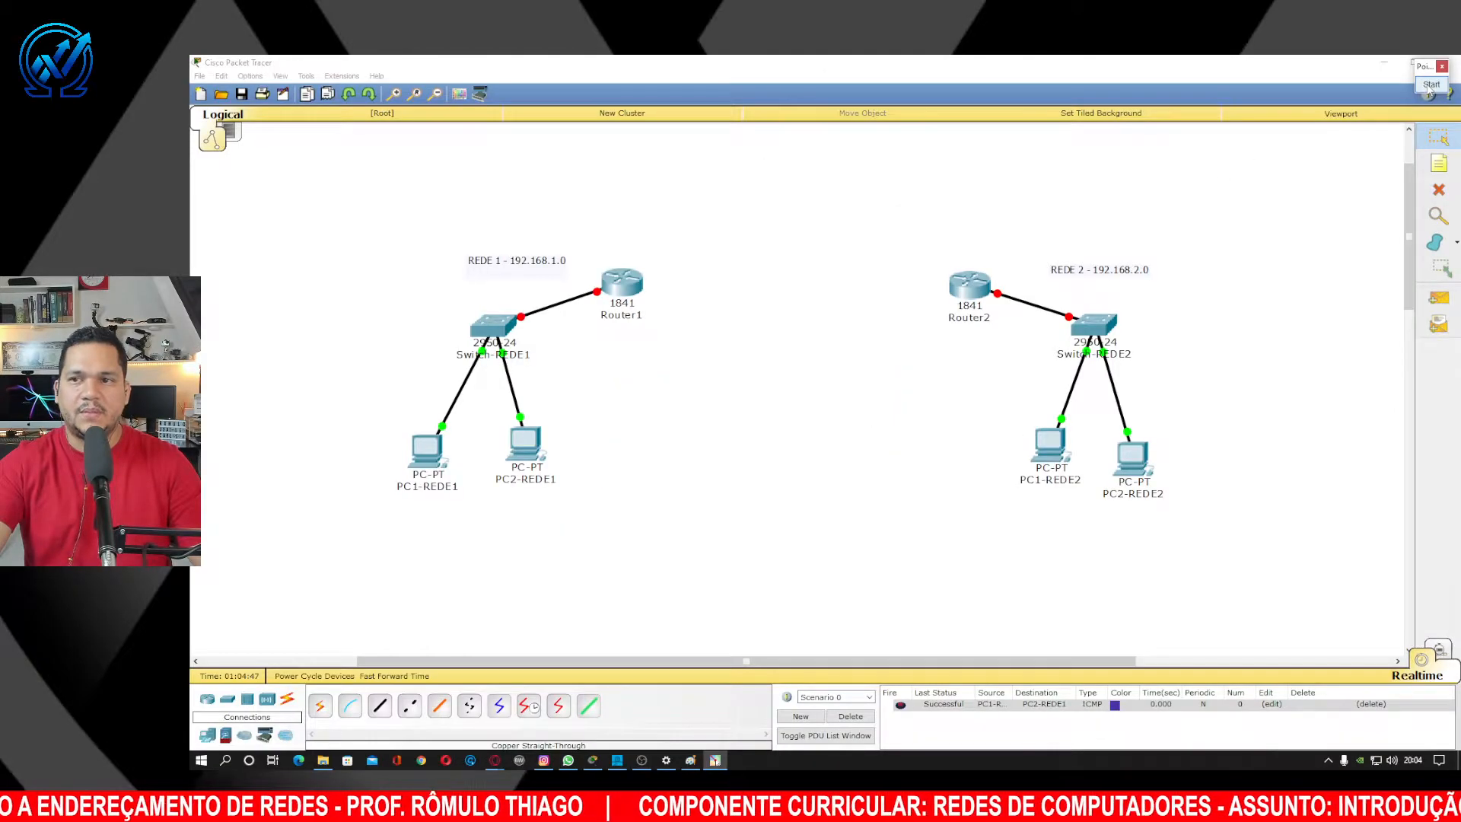
Dismiss the magnifier and move PC2-REDE2 up level with PC1-REDE2 beneath Switch-REDE2.
key("Escape")
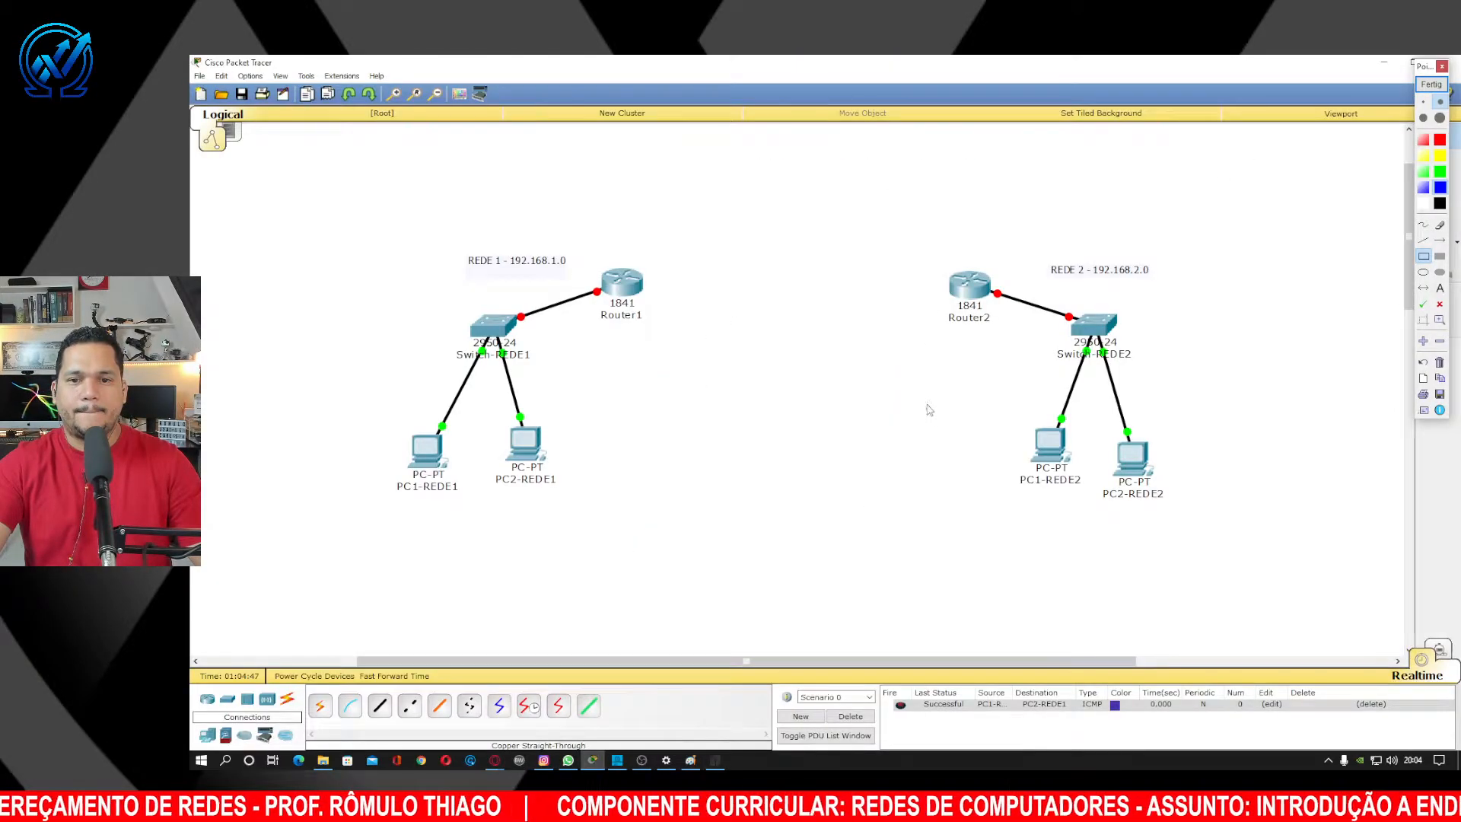
left_click(675, 436)
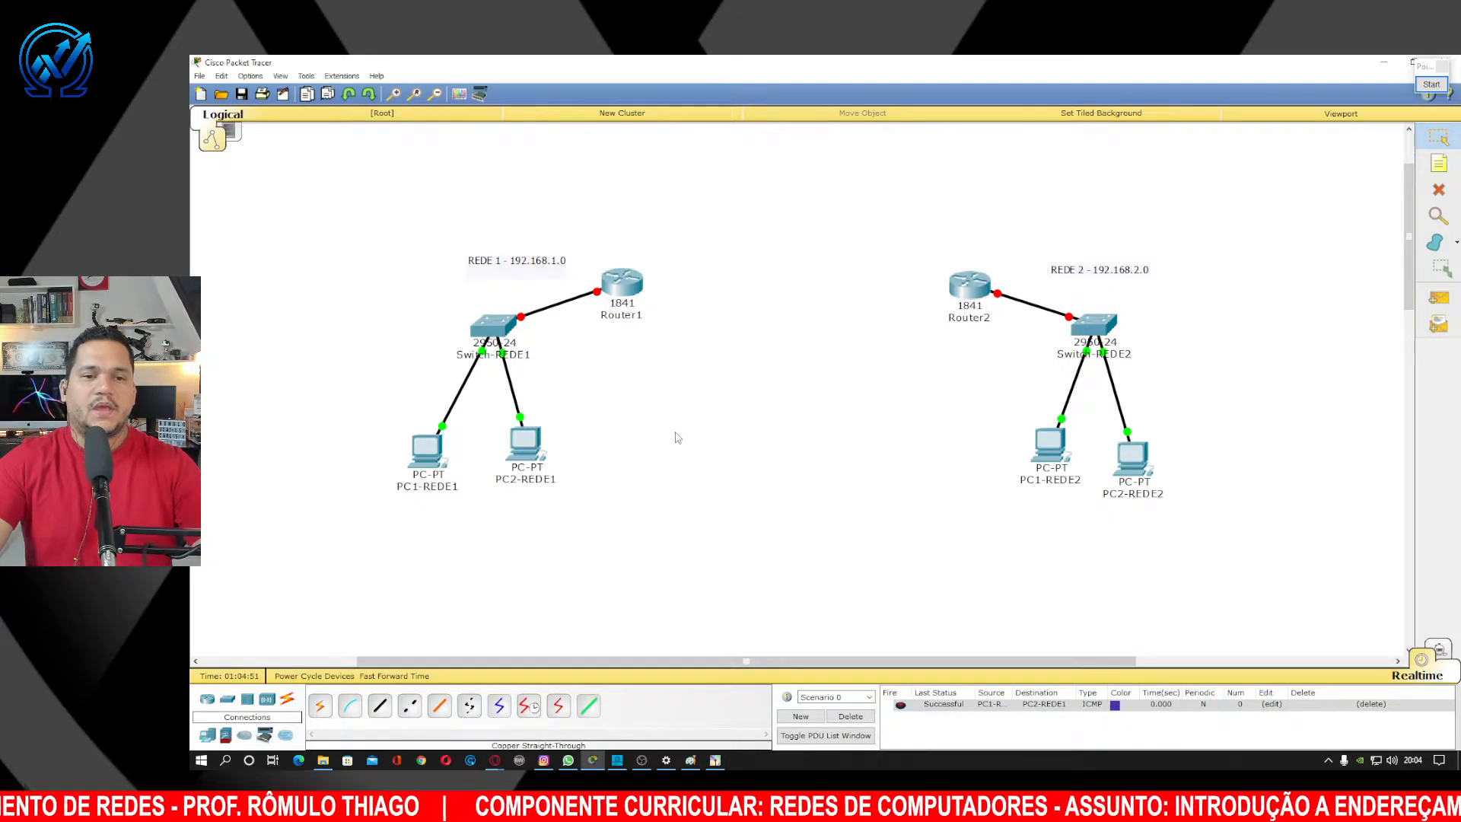
left_click_drag(1127, 453, 1132, 431)
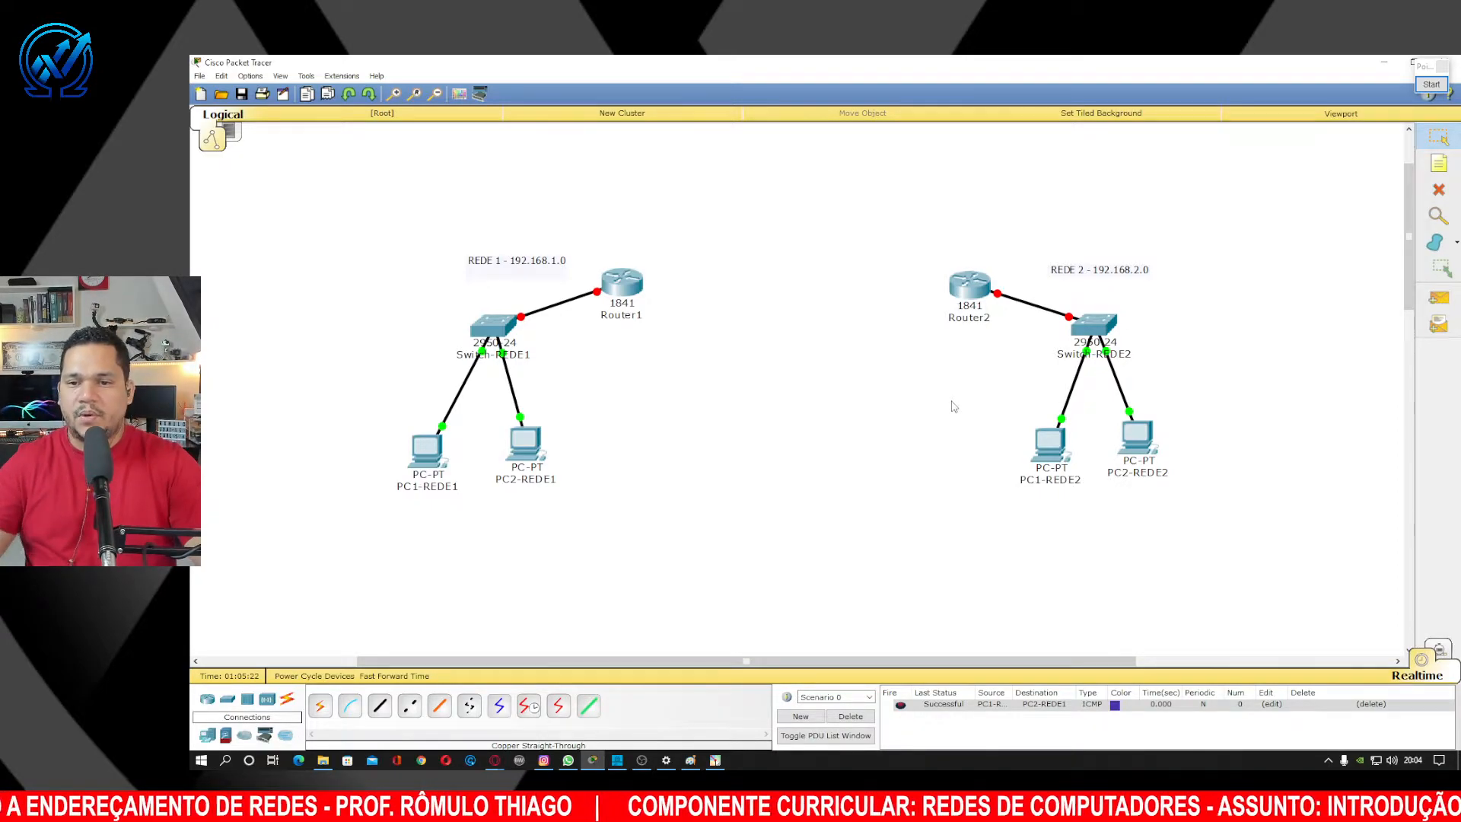
Open PC1-REDE2's Desktop IP Configuration panel.
left_click(1051, 441)
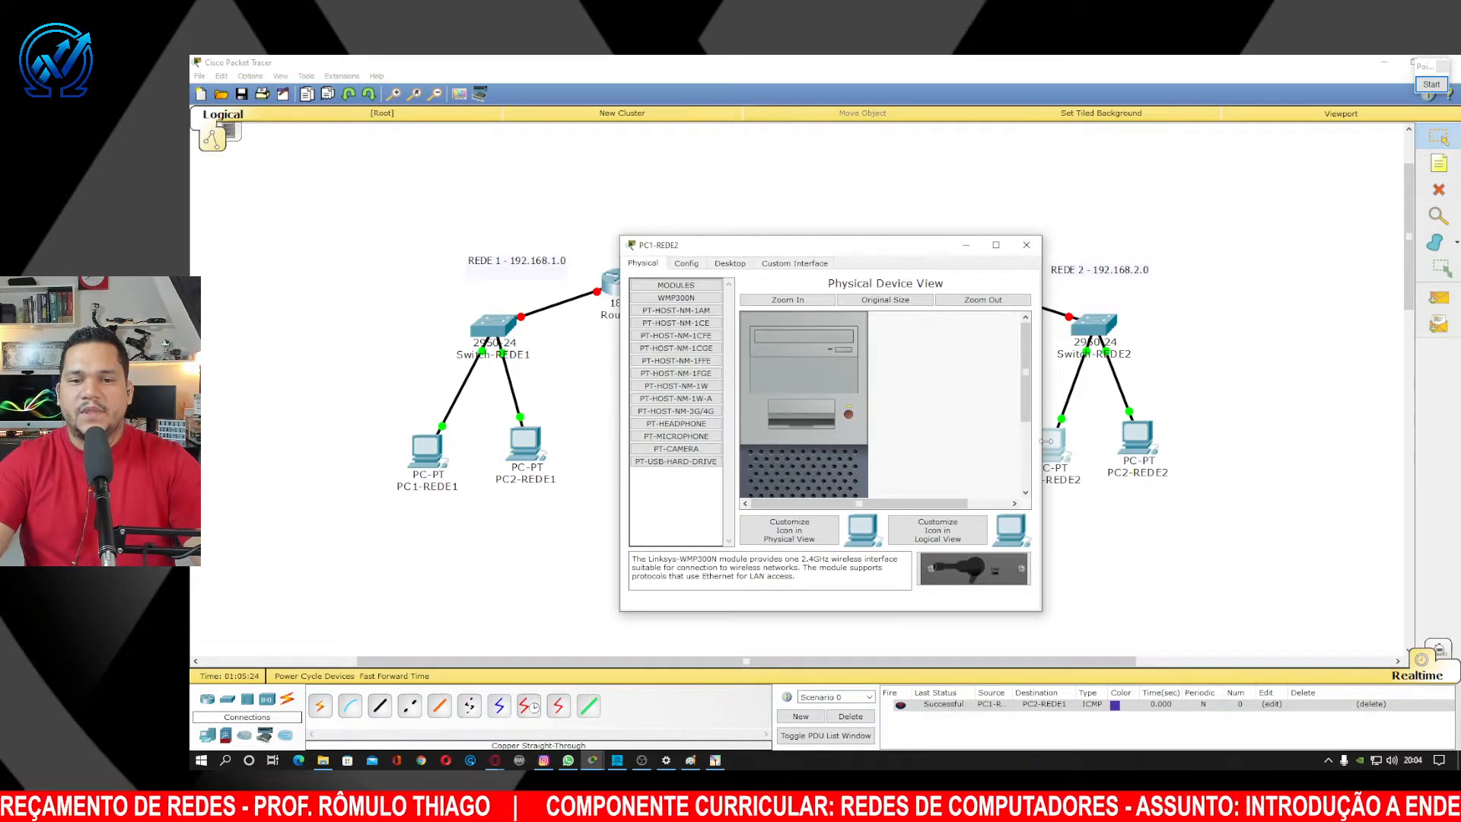
left_click(730, 264)
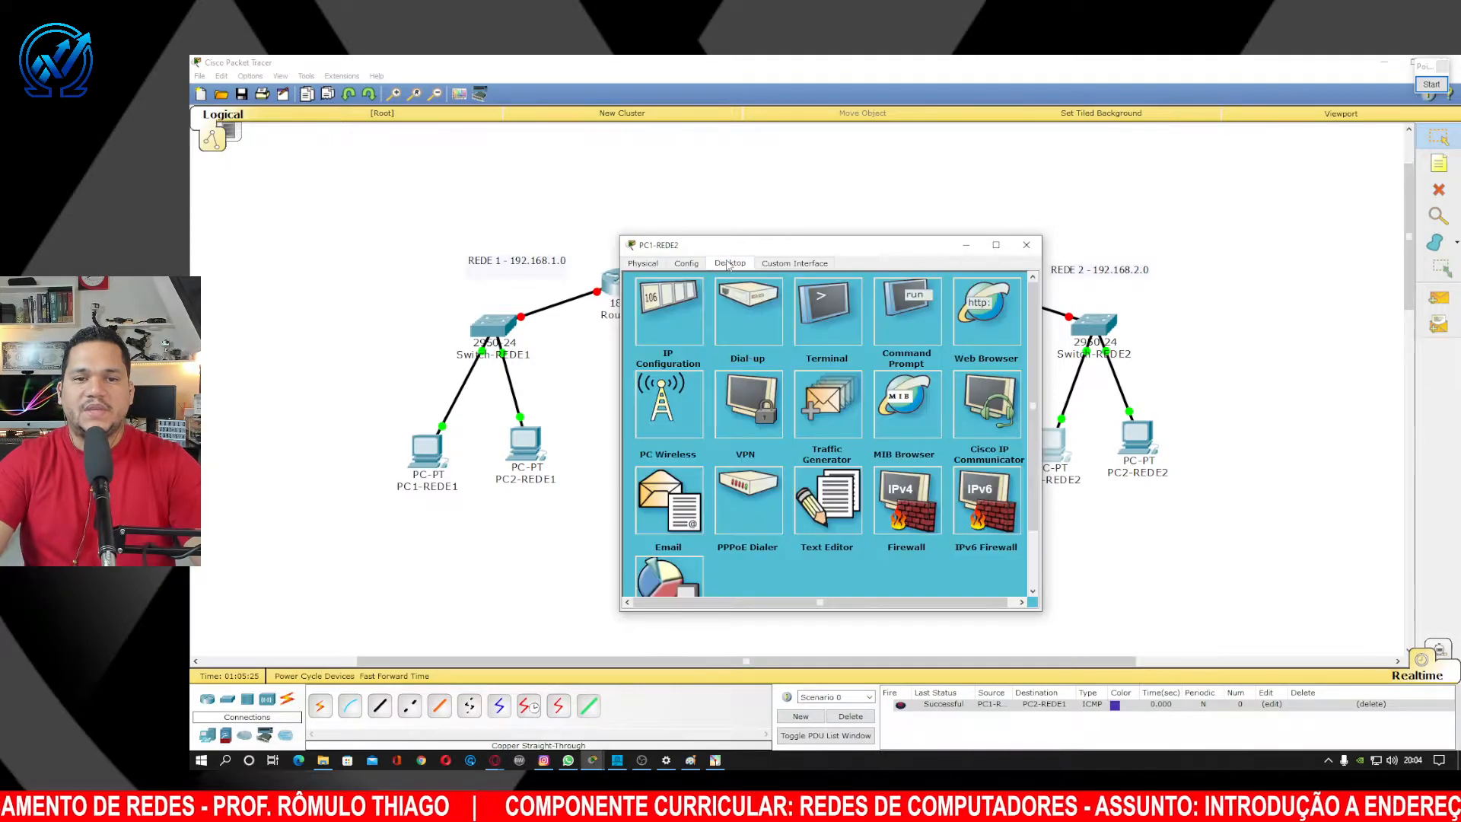
left_click(672, 326)
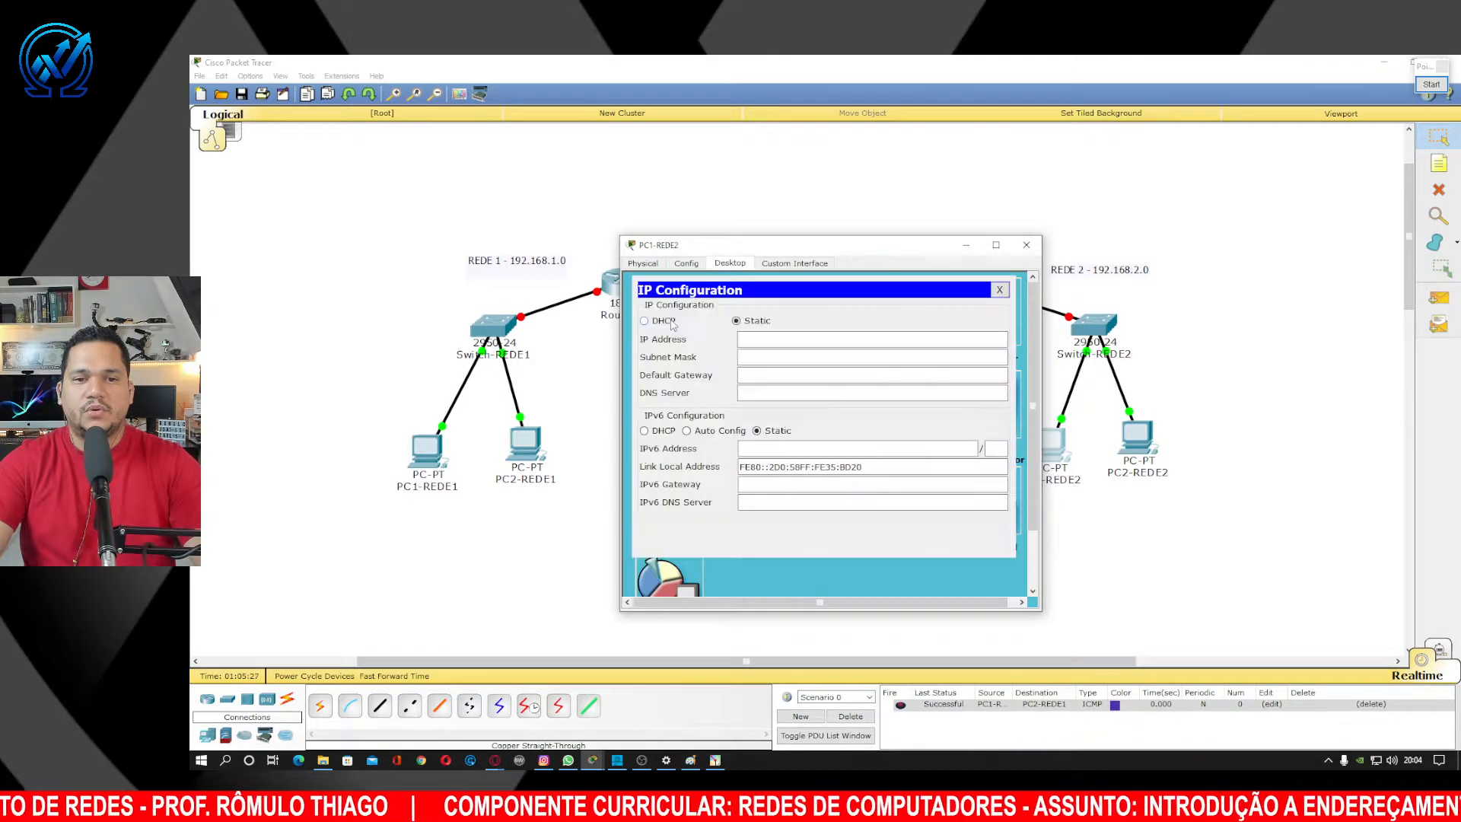
Set PC1-REDE2 to 192.168.2.1 with mask 255.255.255.0, close it, and open PC2-REDE2's window.
left_click(766, 339)
type("192.168")
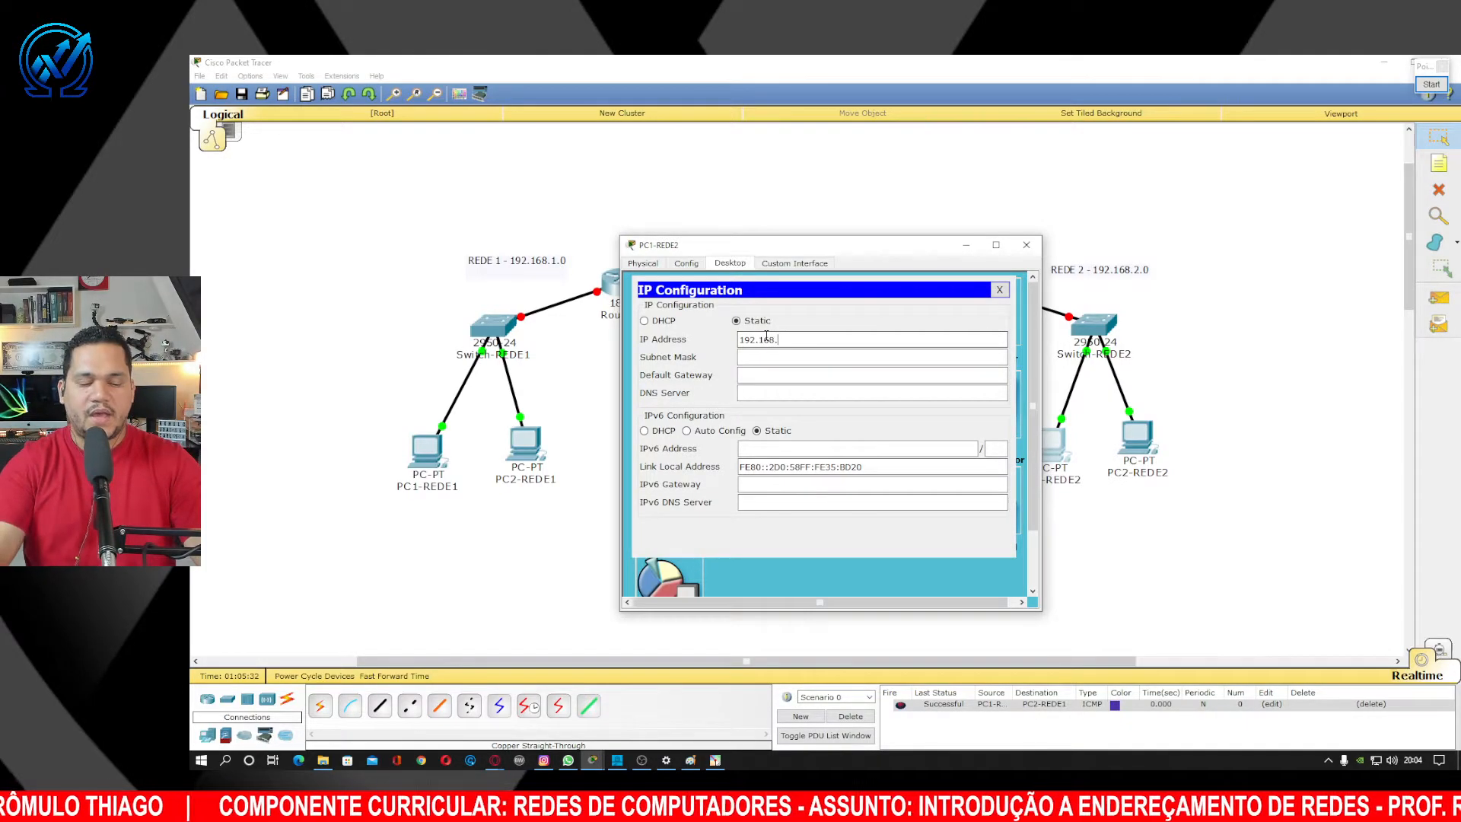
type(".")
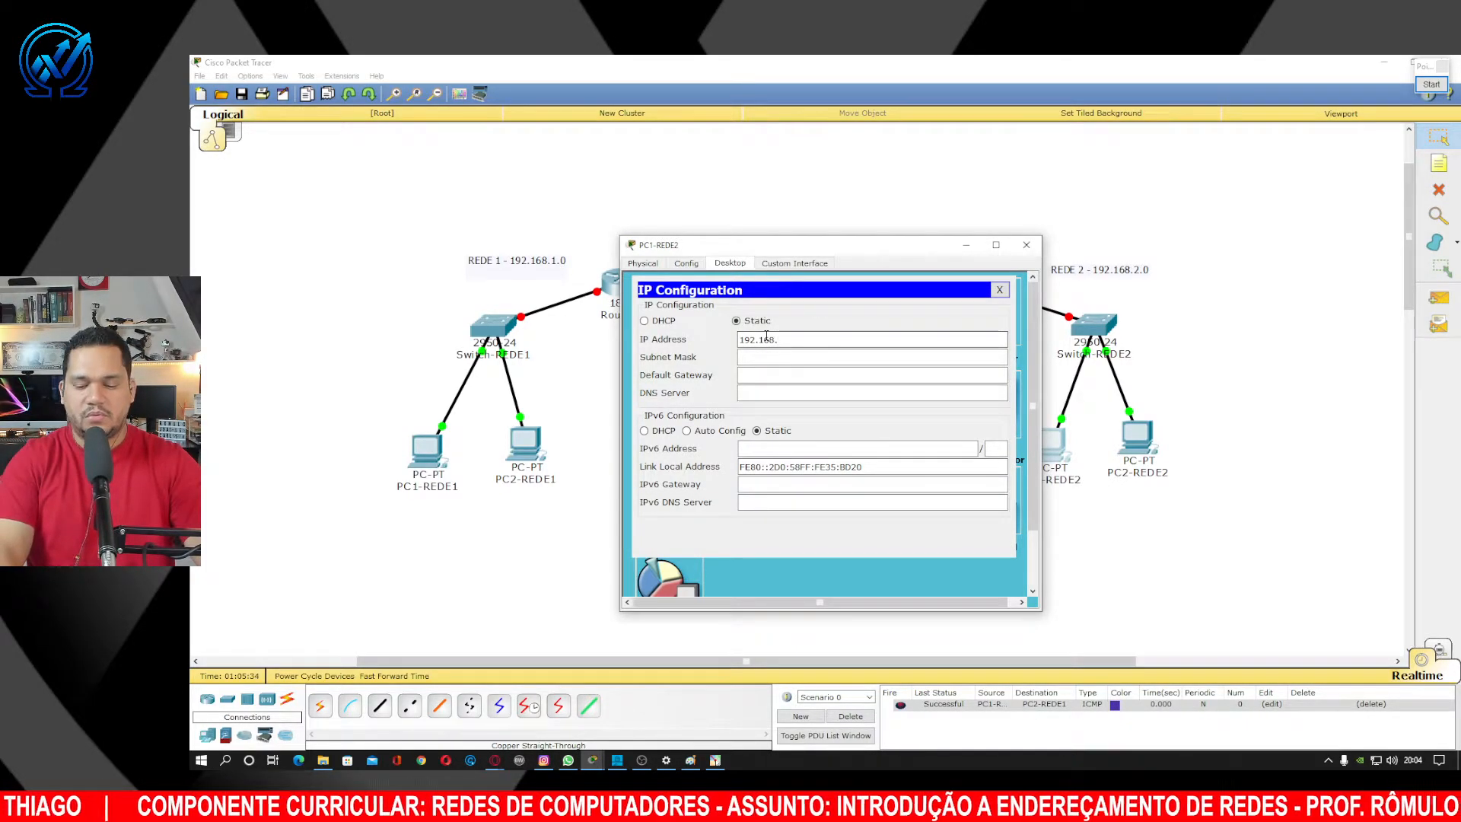
type("2.1")
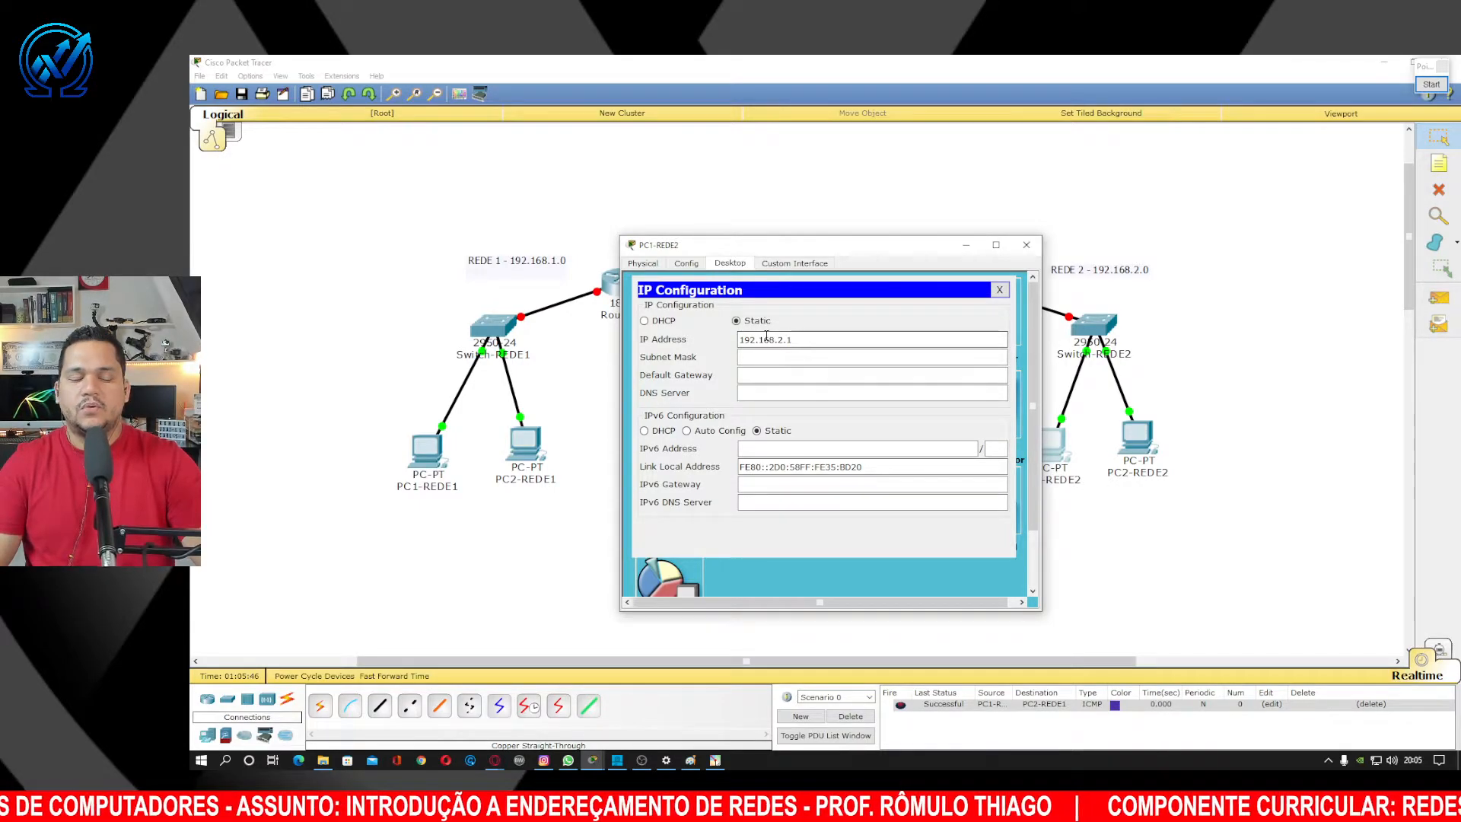
key("Tab")
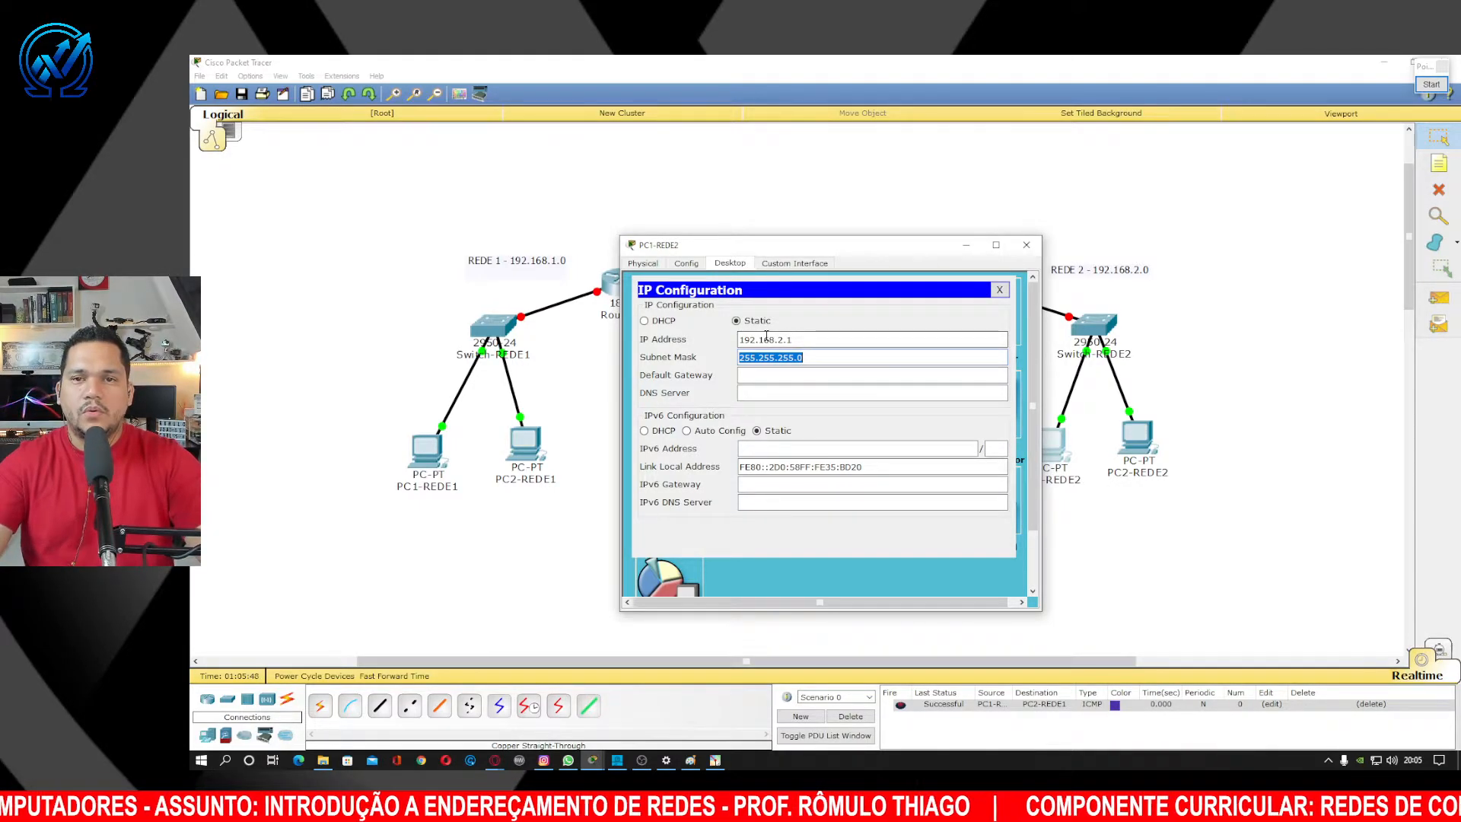
left_click(832, 359)
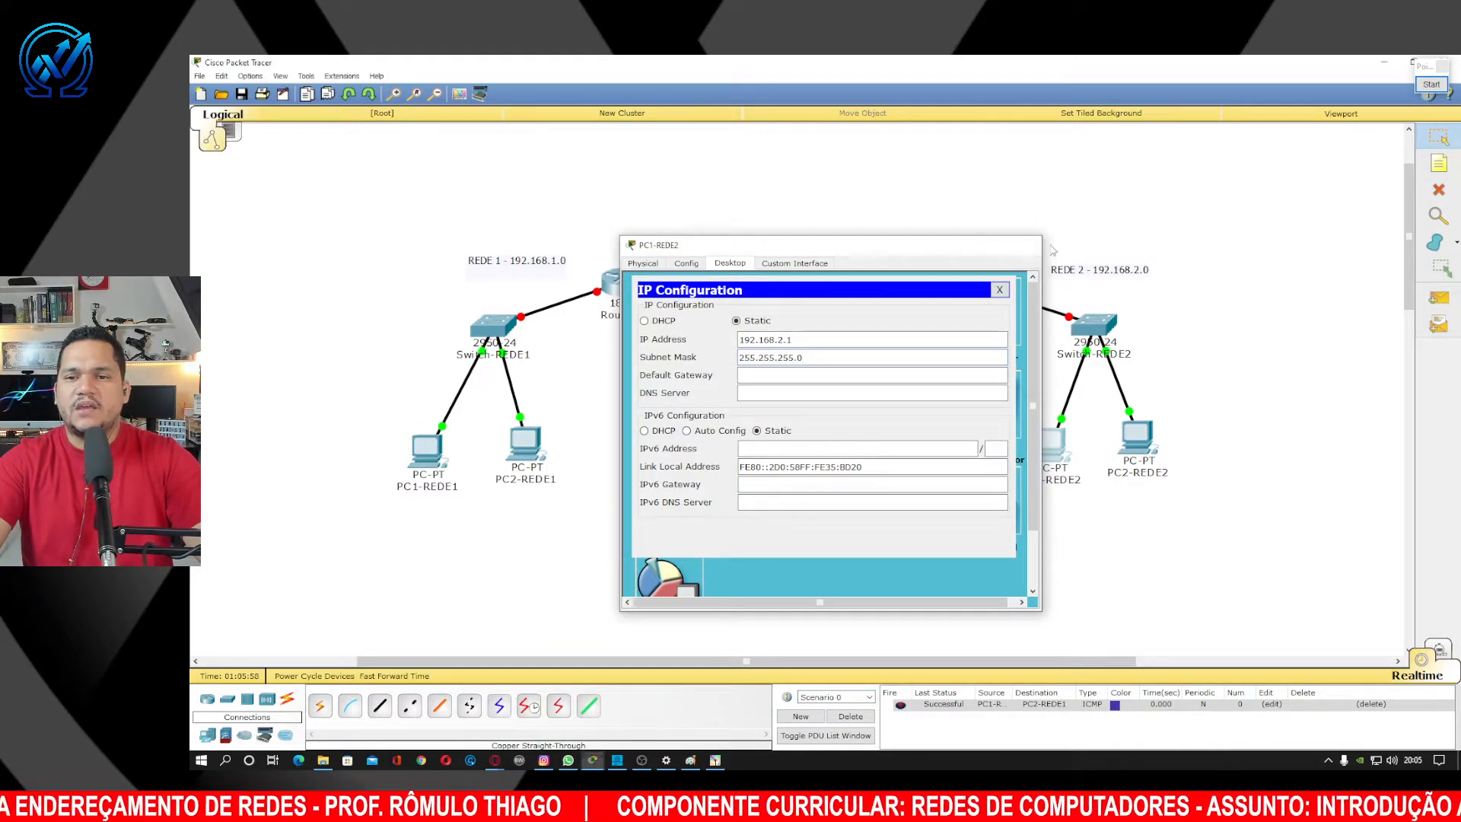
left_click(1027, 244)
left_click(1140, 438)
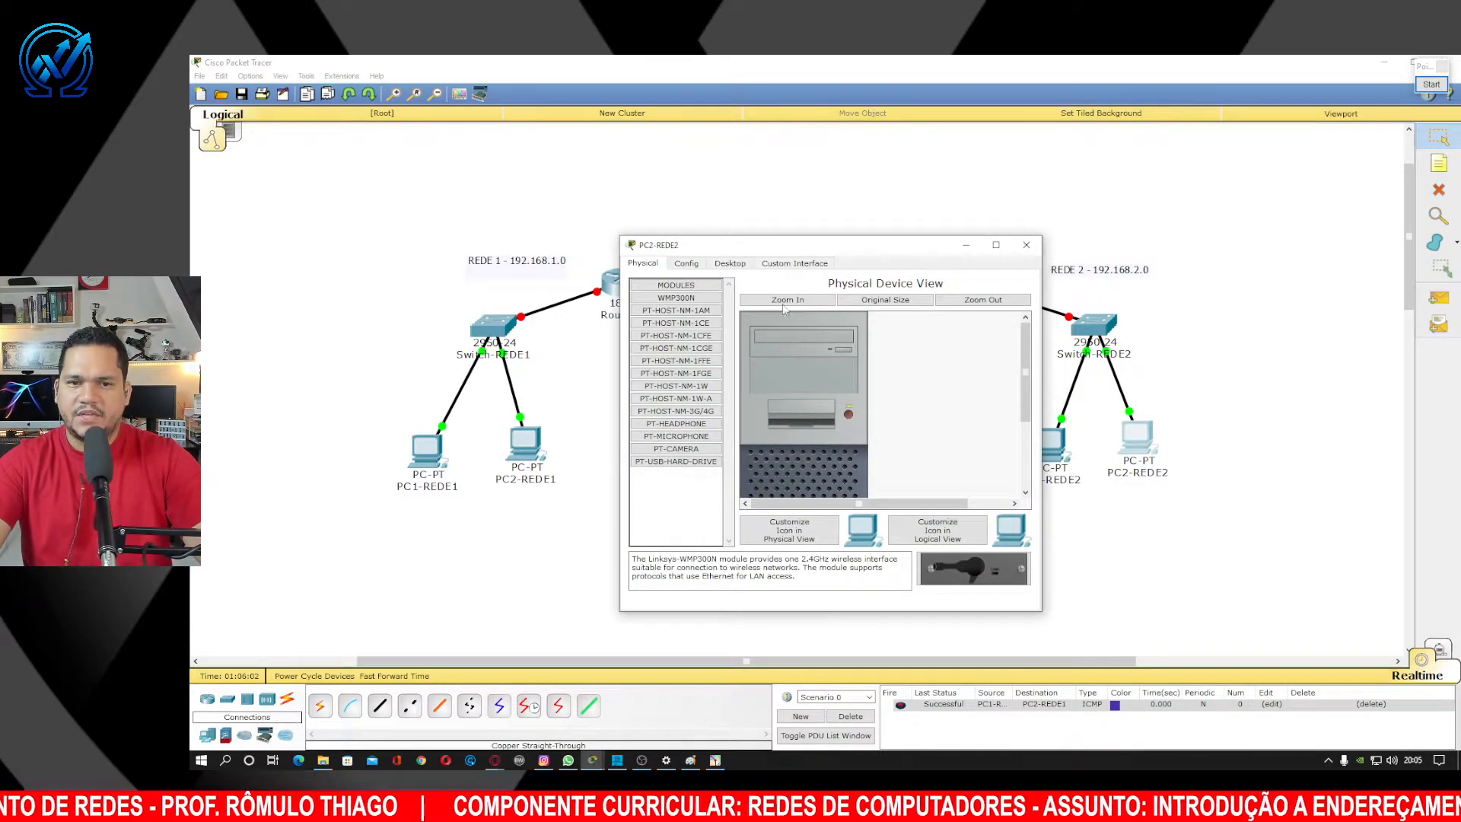
Enter 192.168.2.2 in PC2-REDE2's IP Configuration, accept mask 255.255.255.0, and close the window.
left_click(732, 264)
left_click(663, 322)
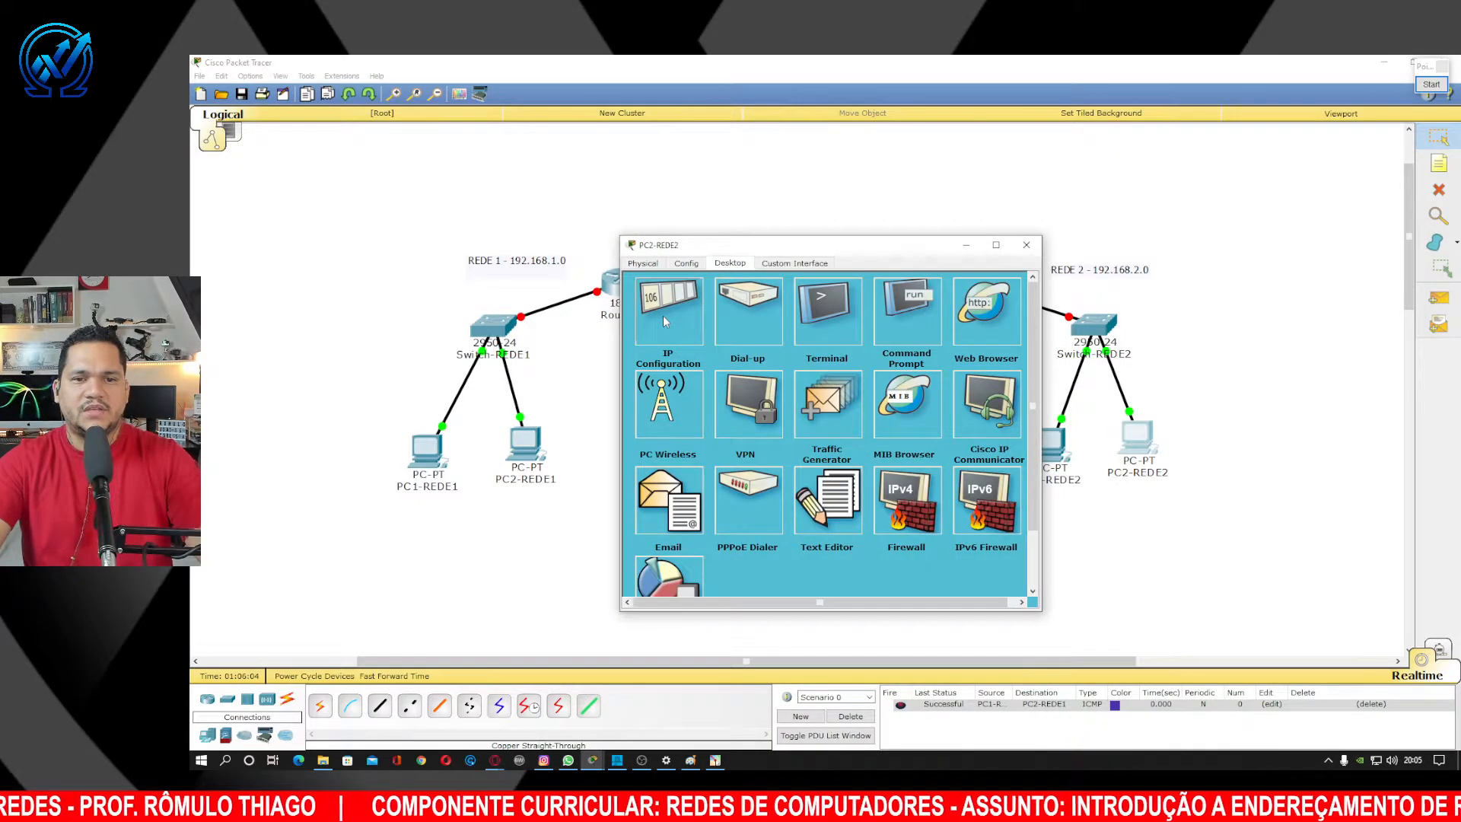
left_click(770, 338)
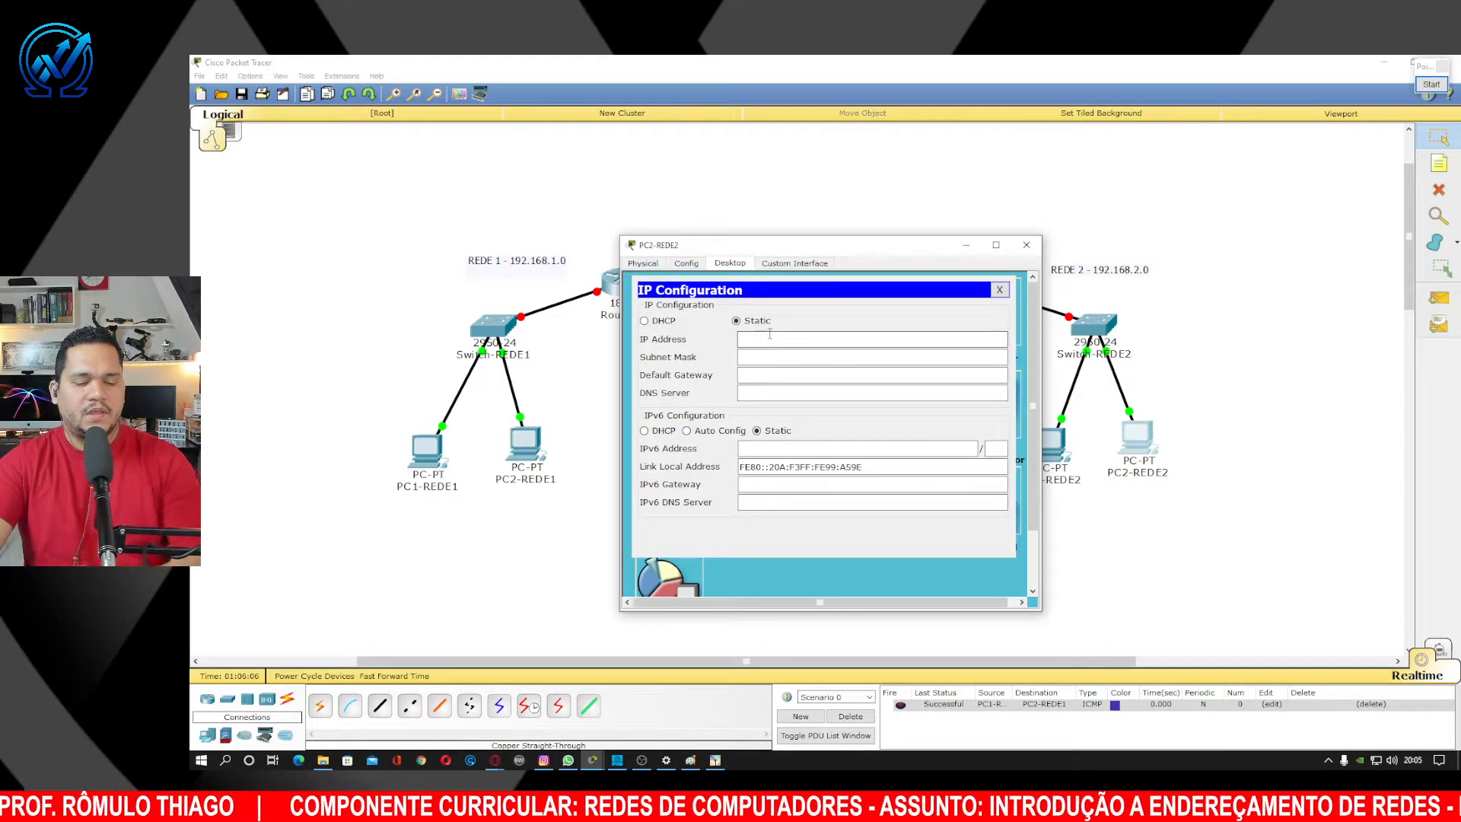
type("192.168.2.")
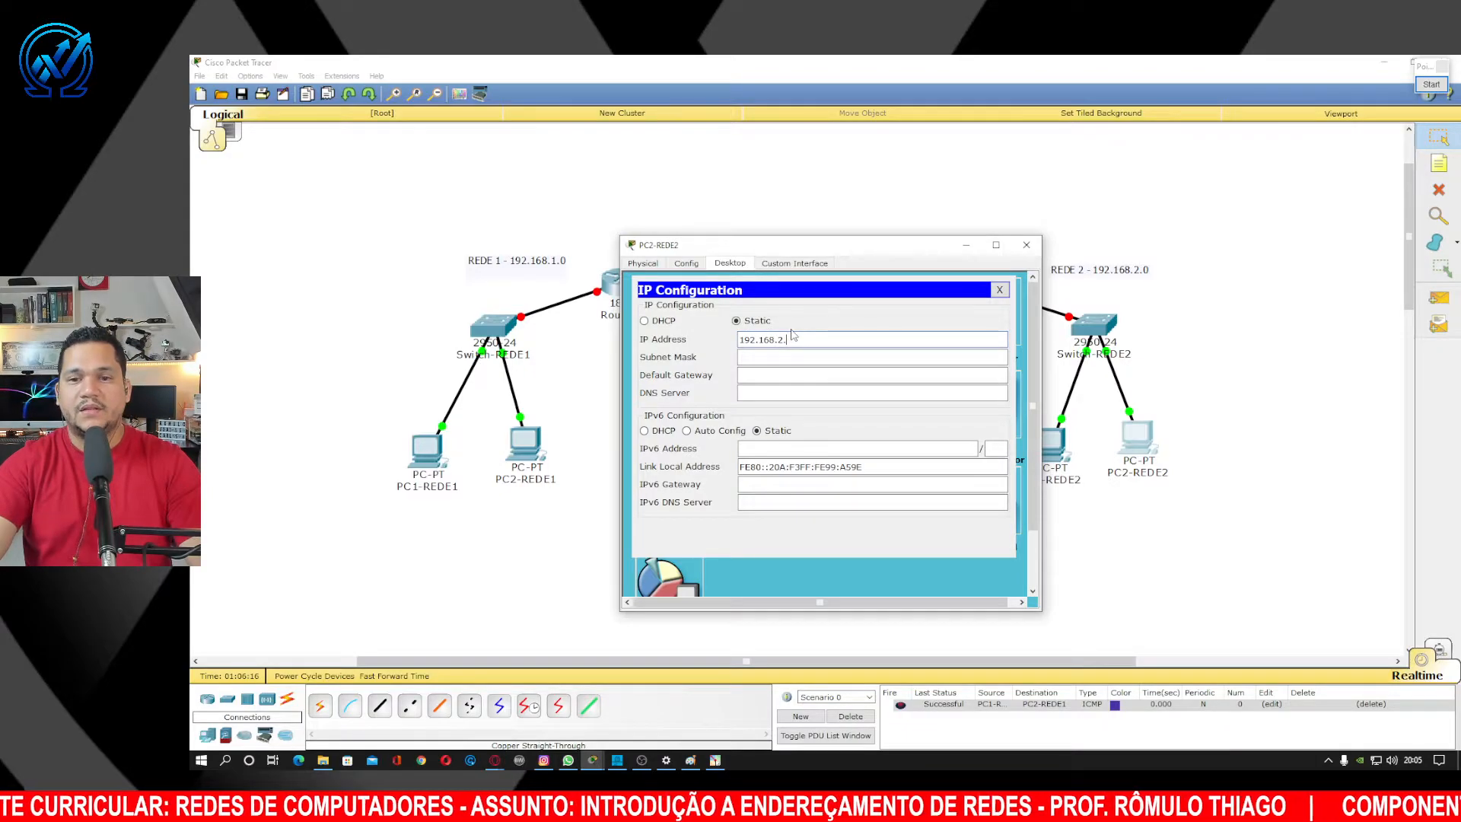
type("1")
key("BackSpace")
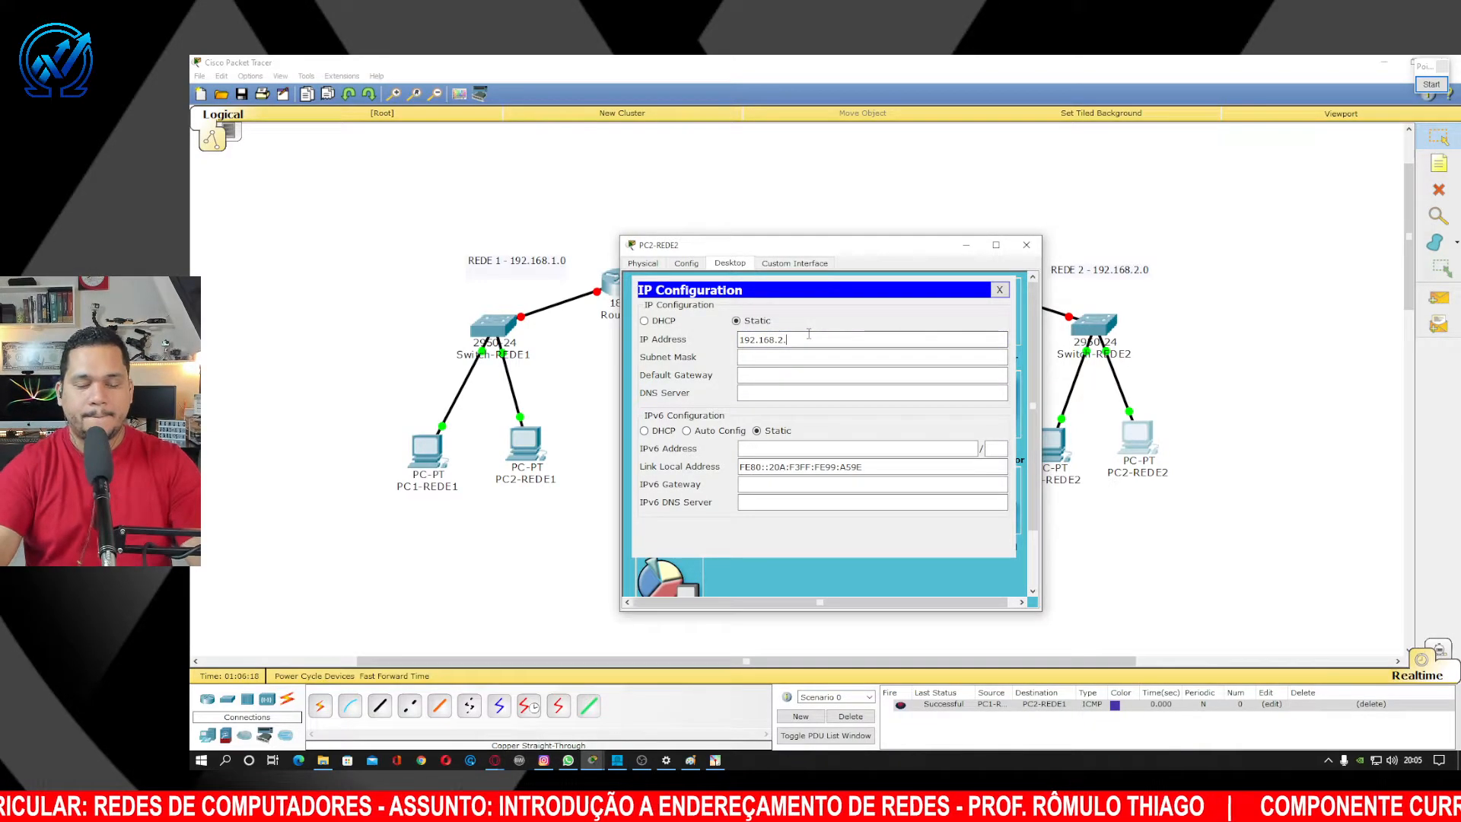
left_click(809, 357)
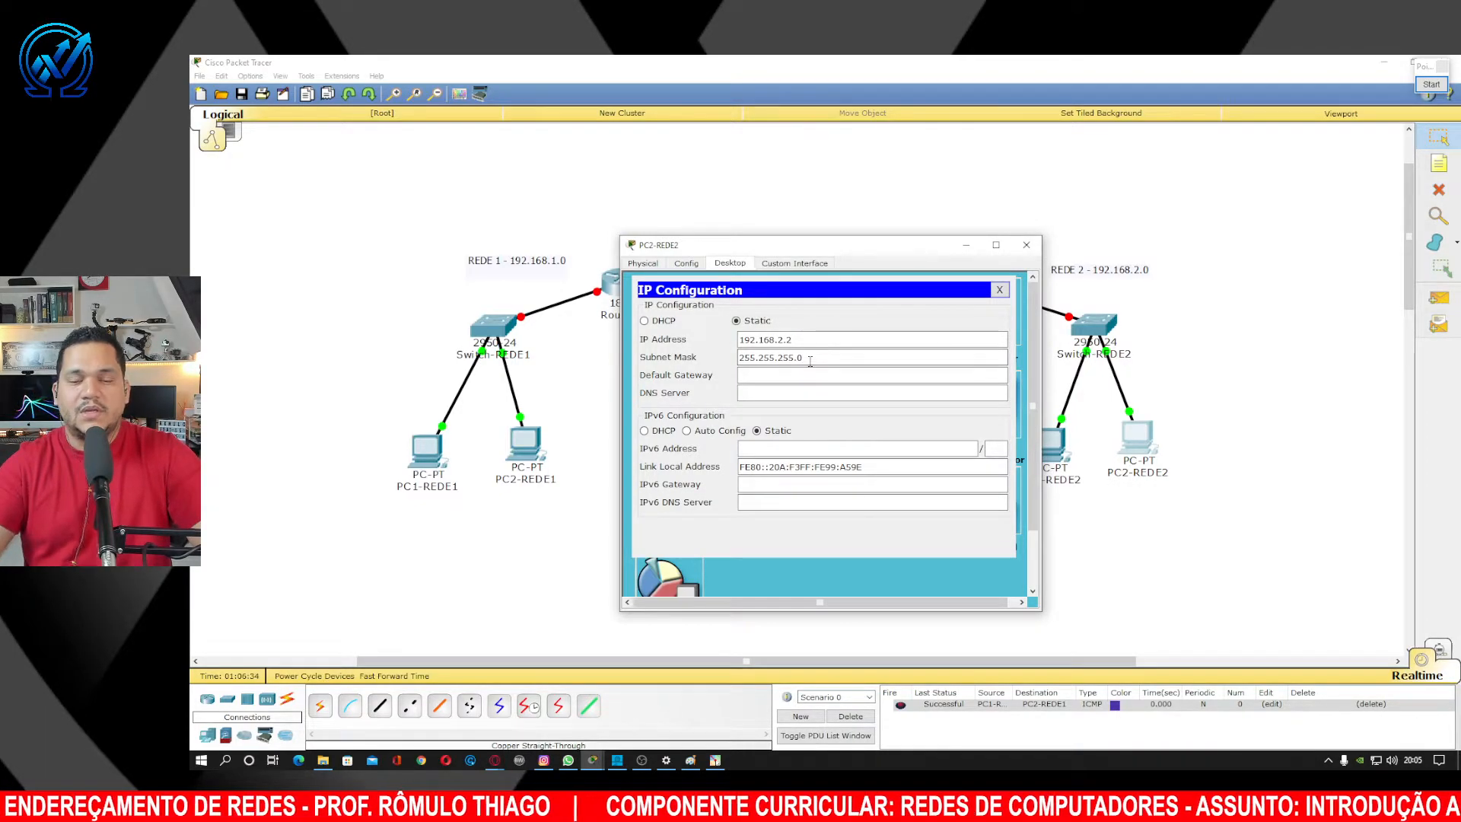
left_click(1031, 247)
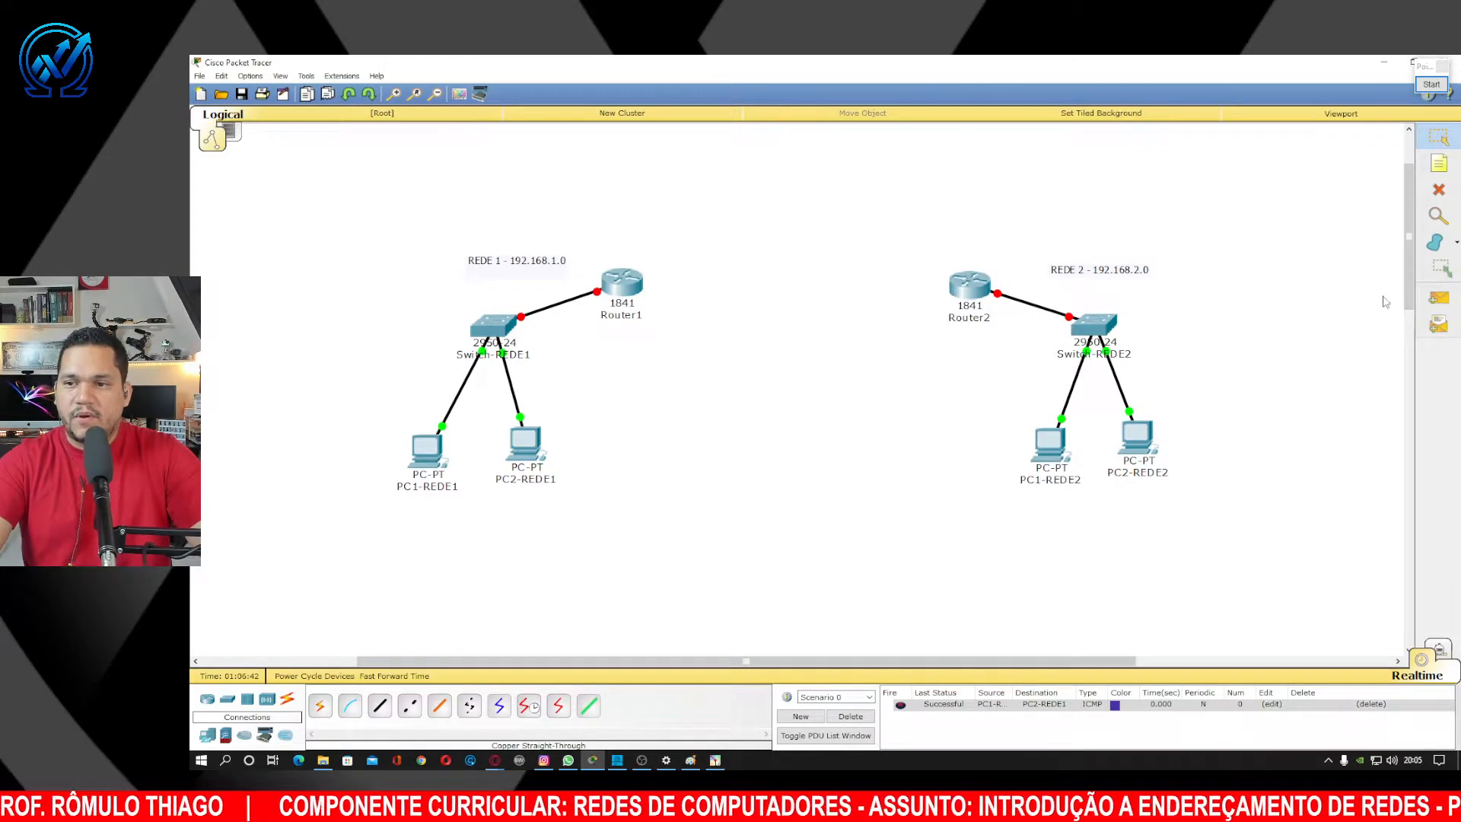
Send a simple ICMP test PDU from PC1-REDE2 to PC2-REDE2.
left_click(1439, 297)
left_click(1054, 445)
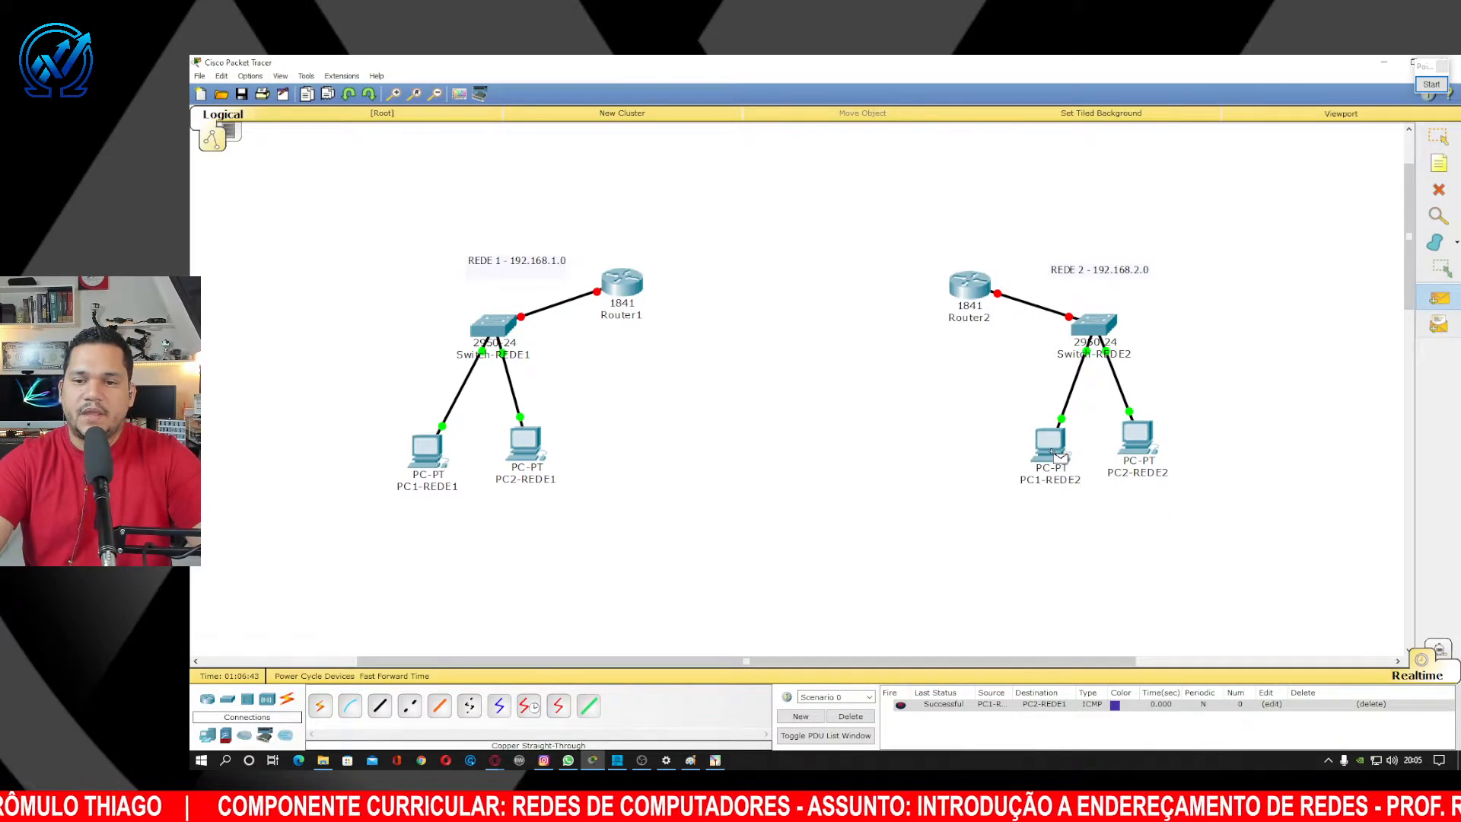
left_click(1144, 436)
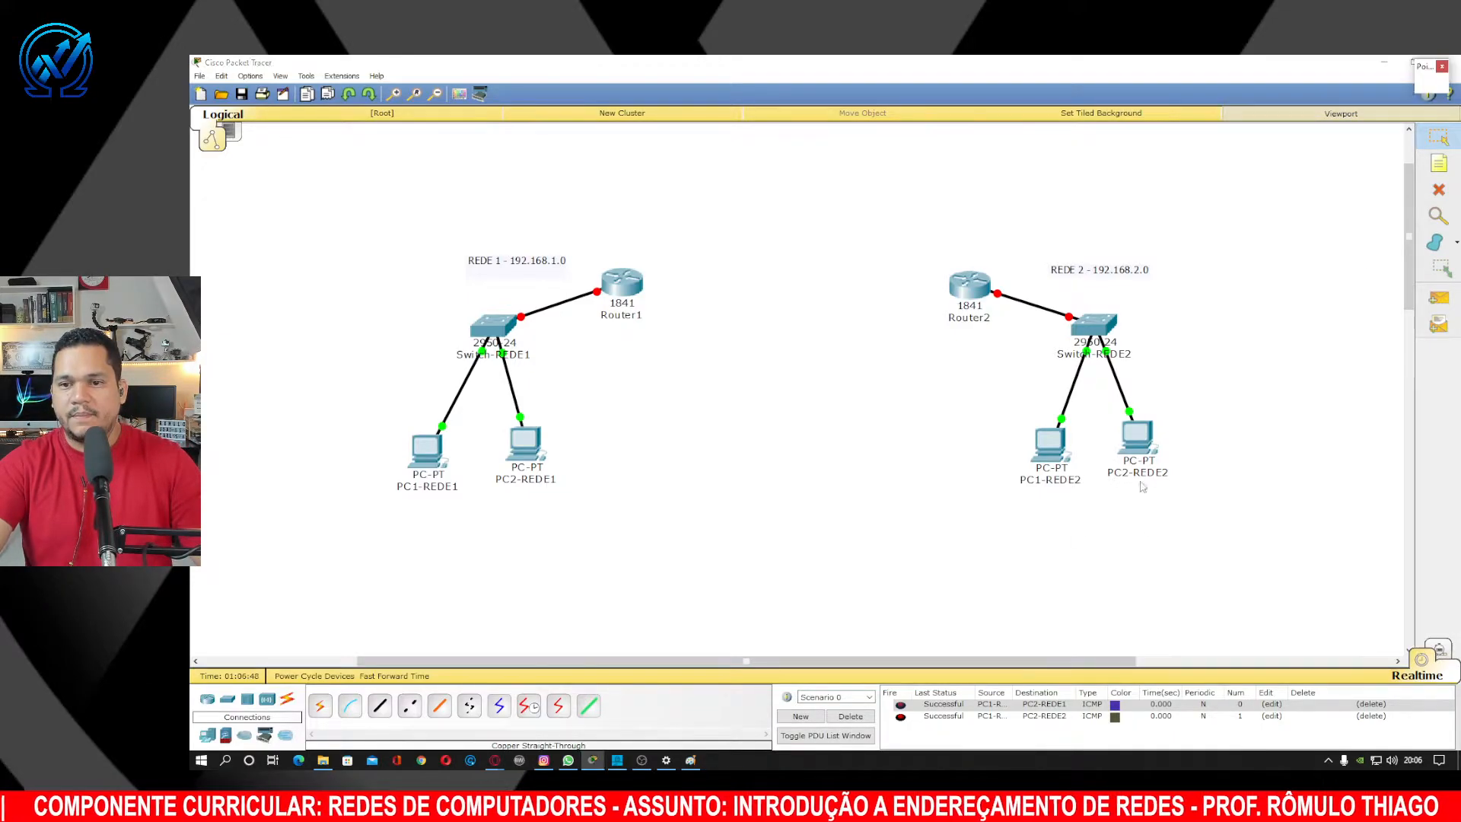
Magnify the PDU list to confirm the second ping is Successful, then exit the magnifier.
scroll(1108, 506, "up", 2)
mouse_move(1099, 447)
left_mouse_down()
mouse_move(1040, 287)
mouse_move(1017, 145)
left_mouse_up()
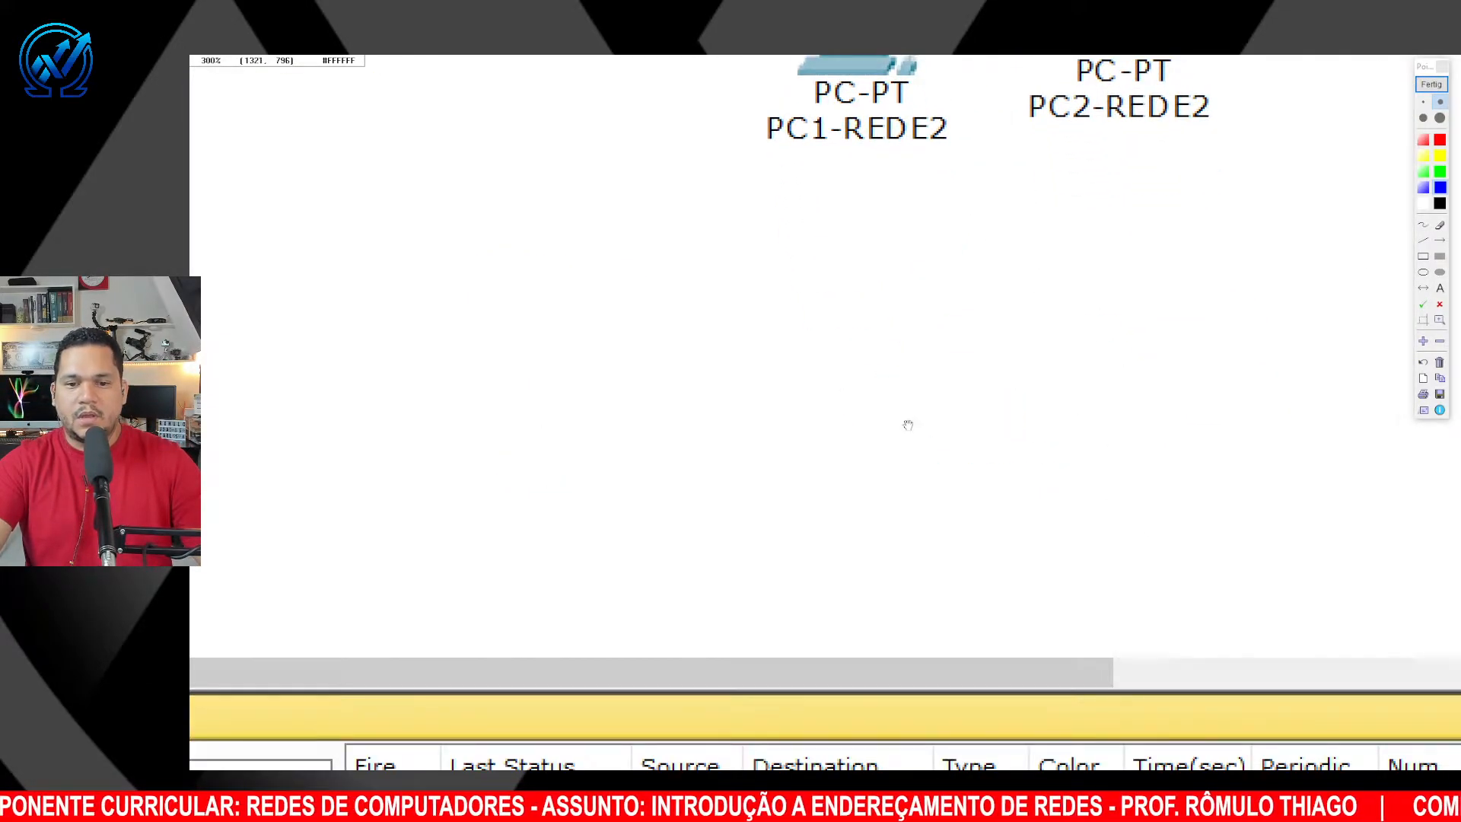
left_click_drag(908, 424, 861, 297)
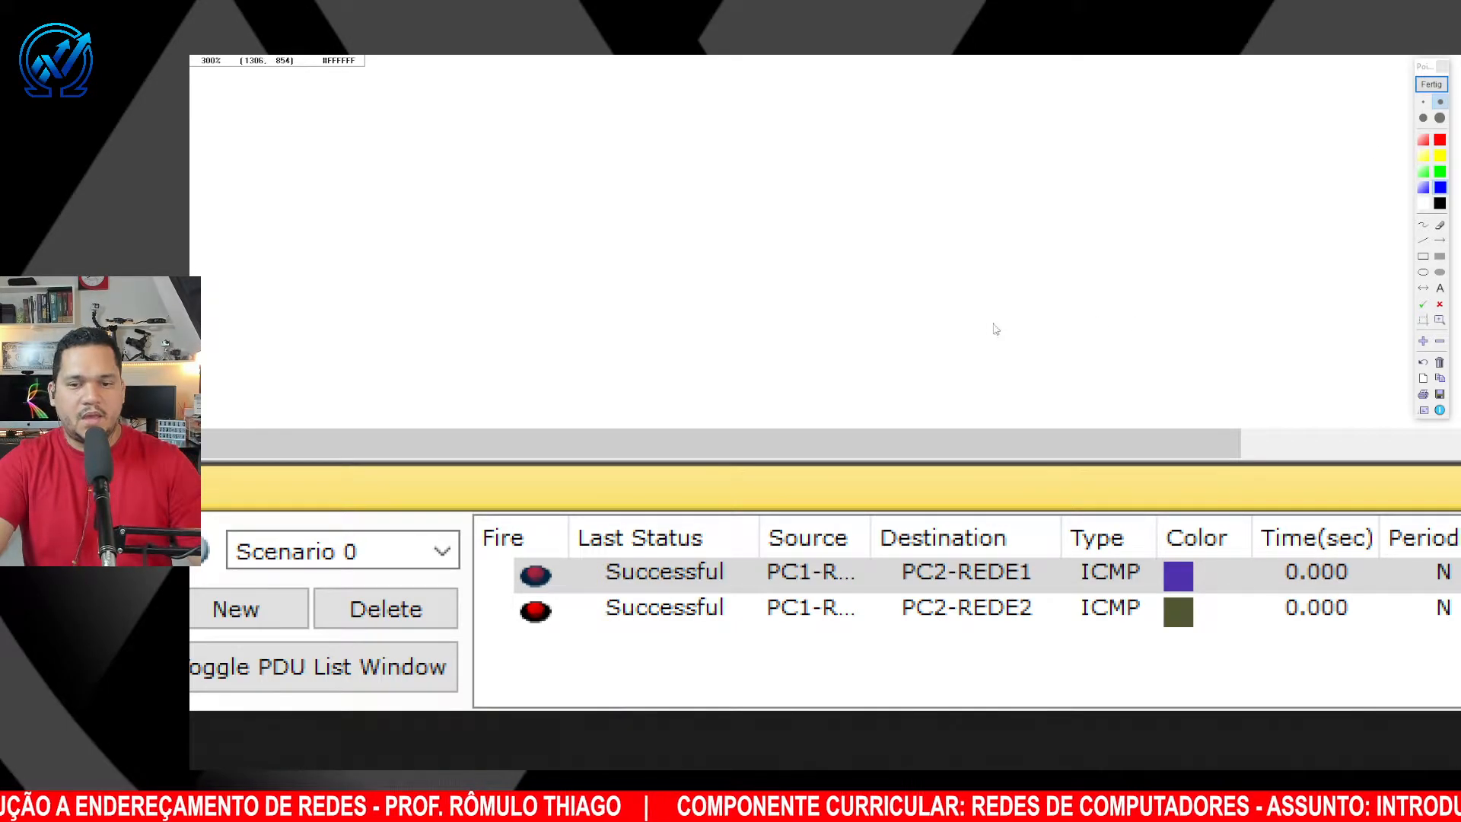
right_click(992, 328)
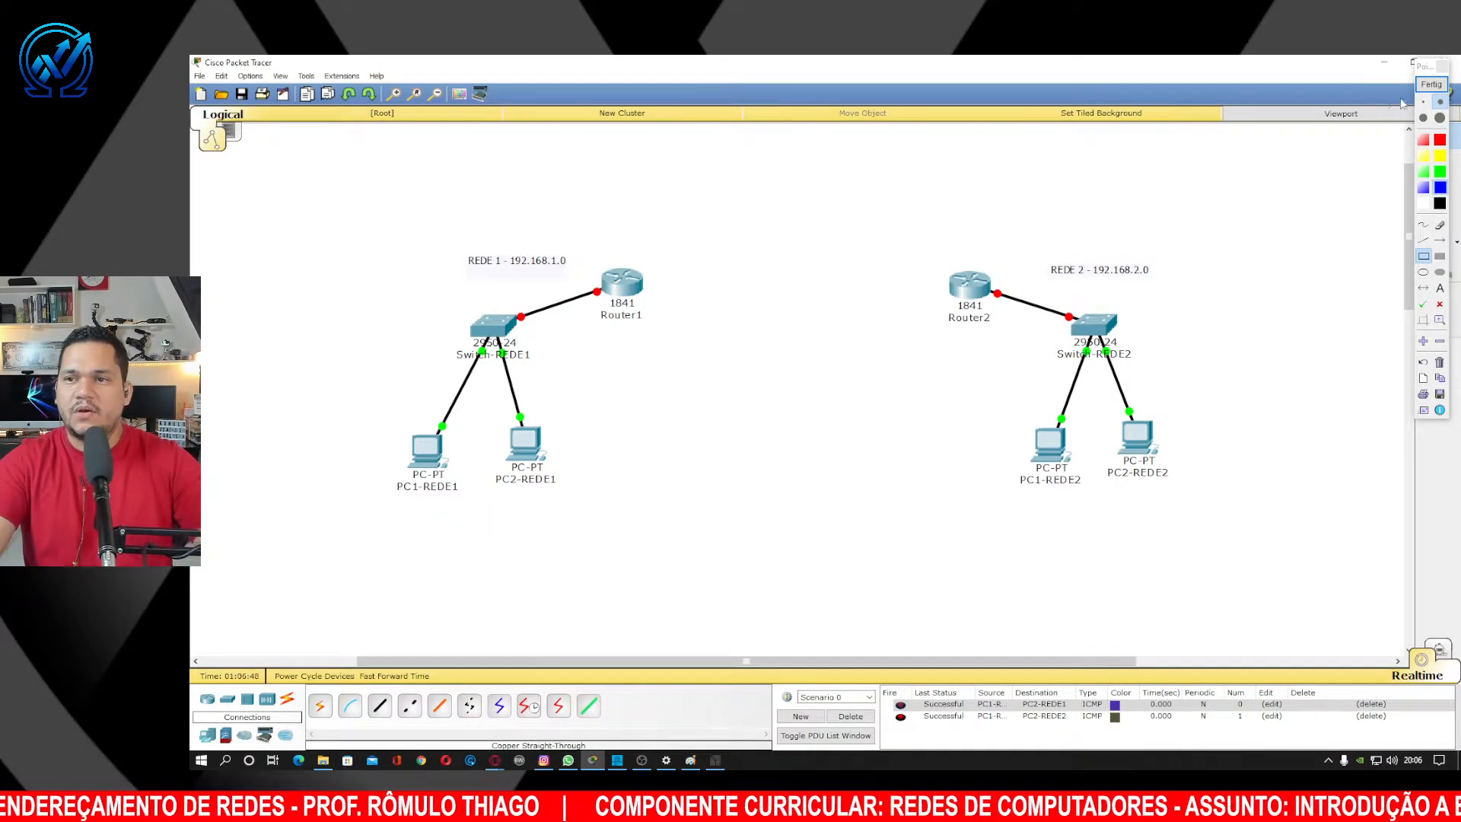
left_click(1429, 85)
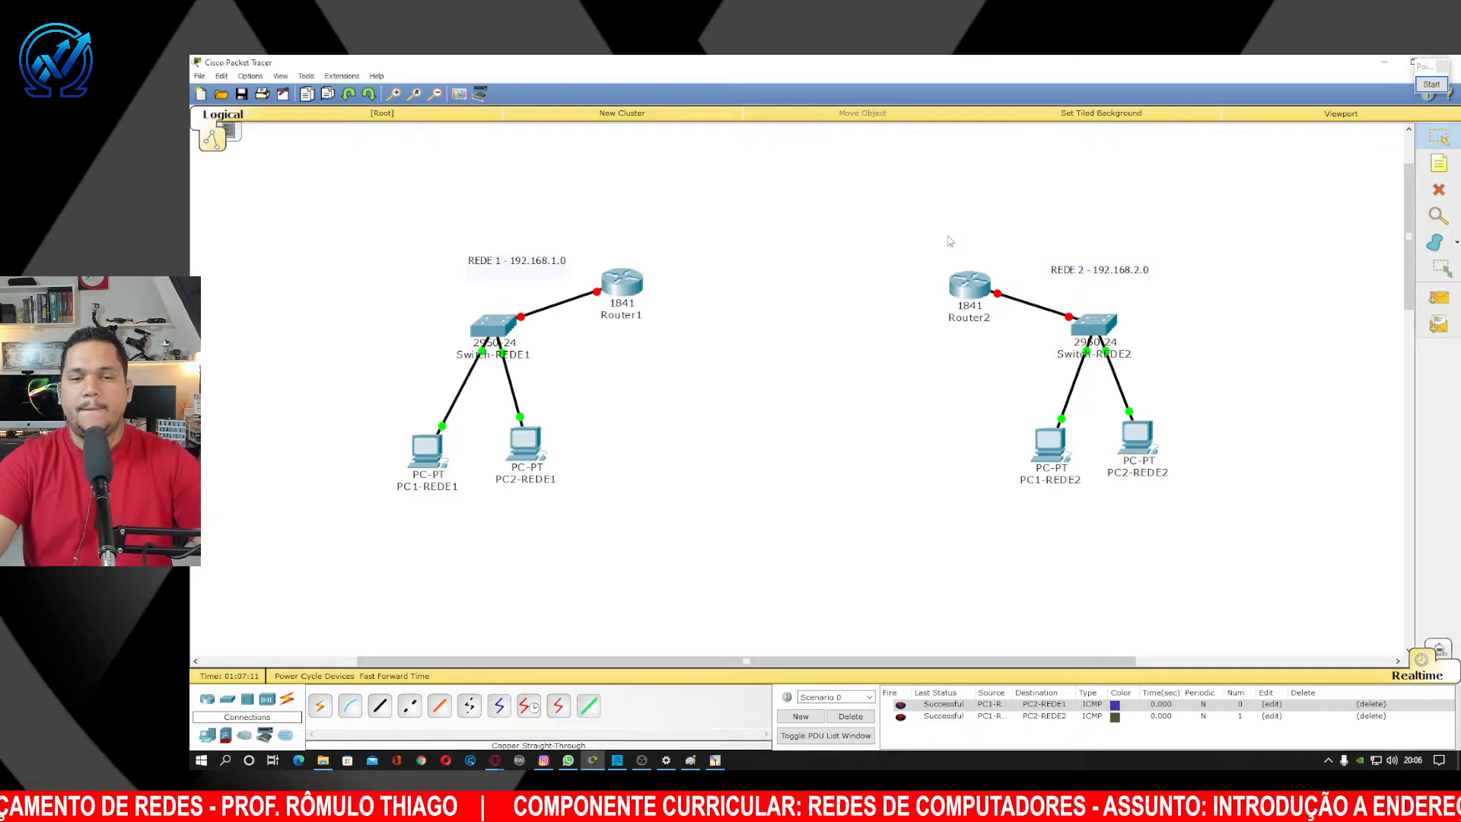
Box-select the REDE 2 devices and label, and drag the group left toward Router1.
left_click_drag(913, 212, 1218, 478)
left_click_drag(1114, 459, 1036, 448)
left_click(881, 425)
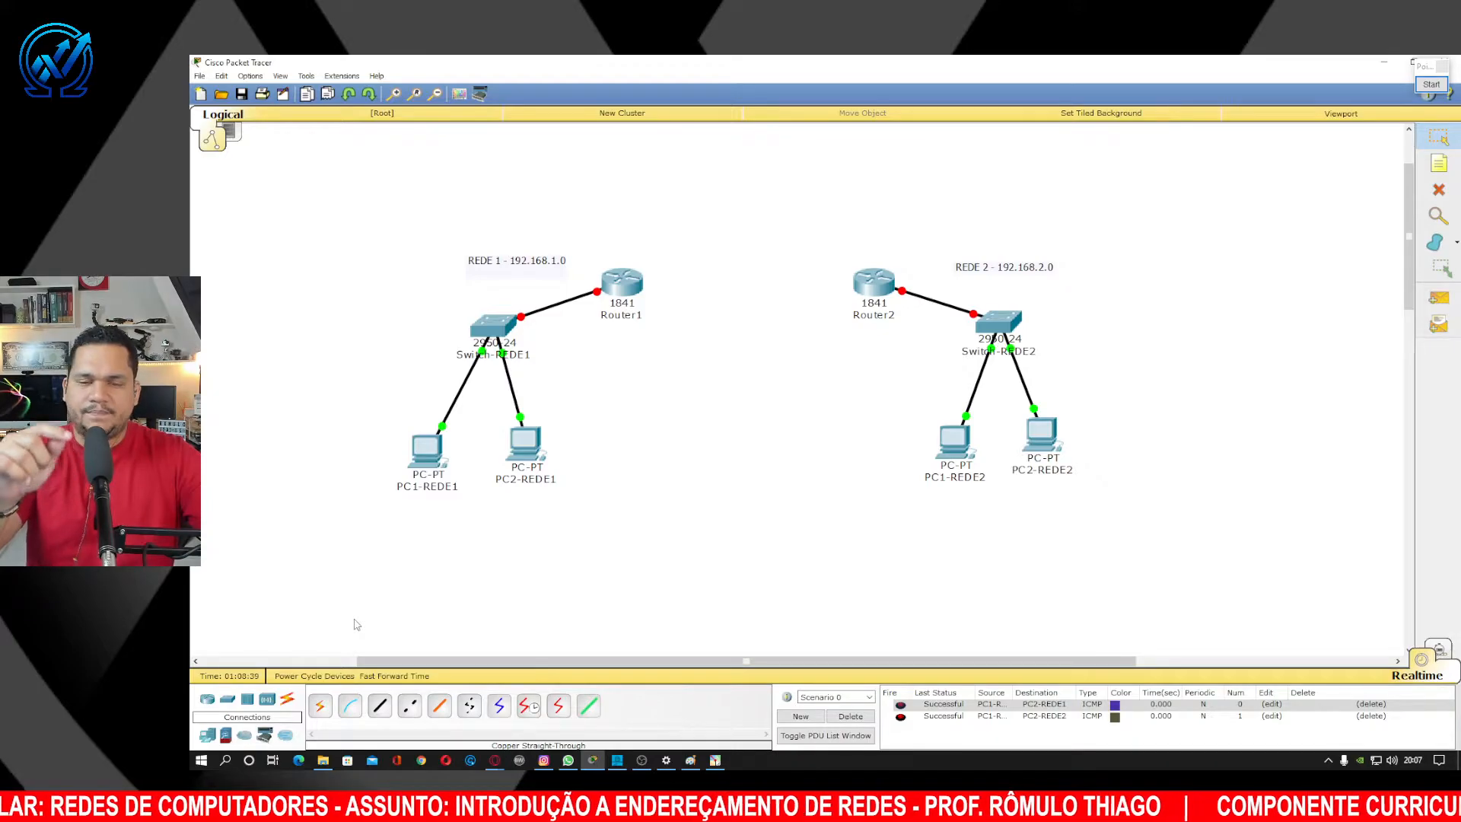
left_click(207, 700)
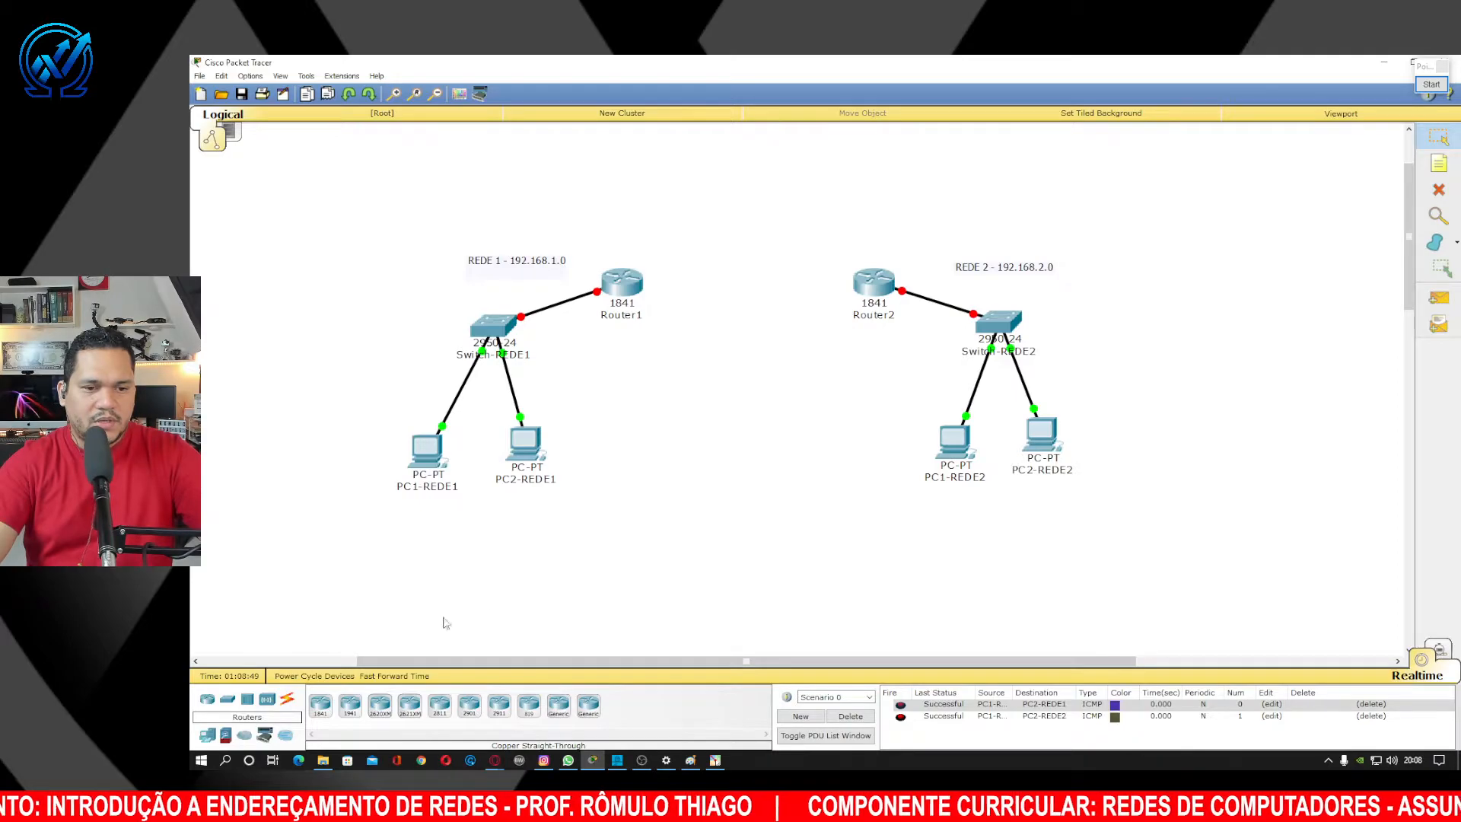
Link Router1 FastEthernet0/1 to Router2 FastEthernet0/1 with a Copper Cross-Over cable.
left_click(287, 701)
left_click(409, 705)
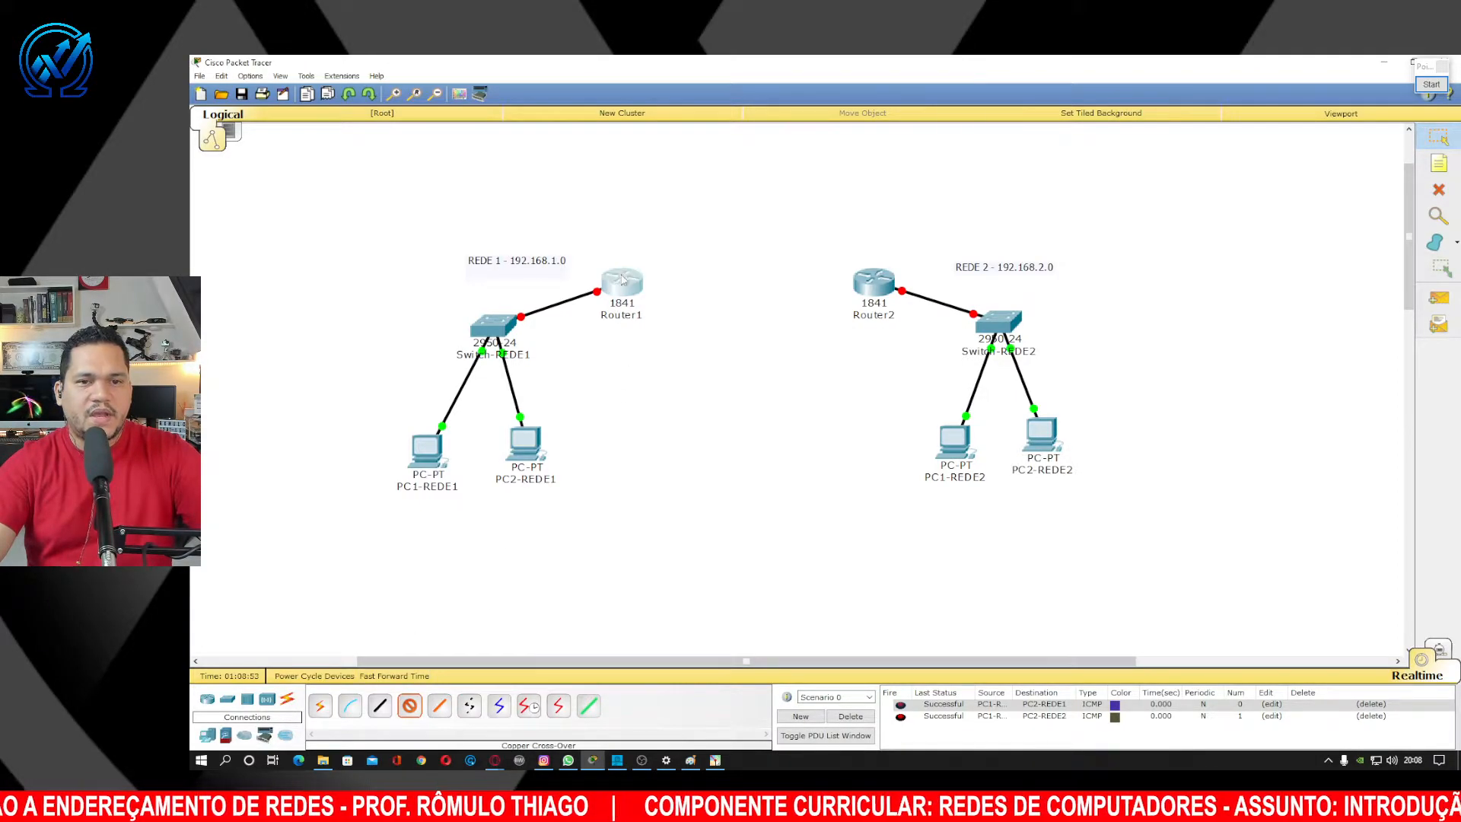
left_click(623, 281)
left_click(664, 312)
left_click(872, 280)
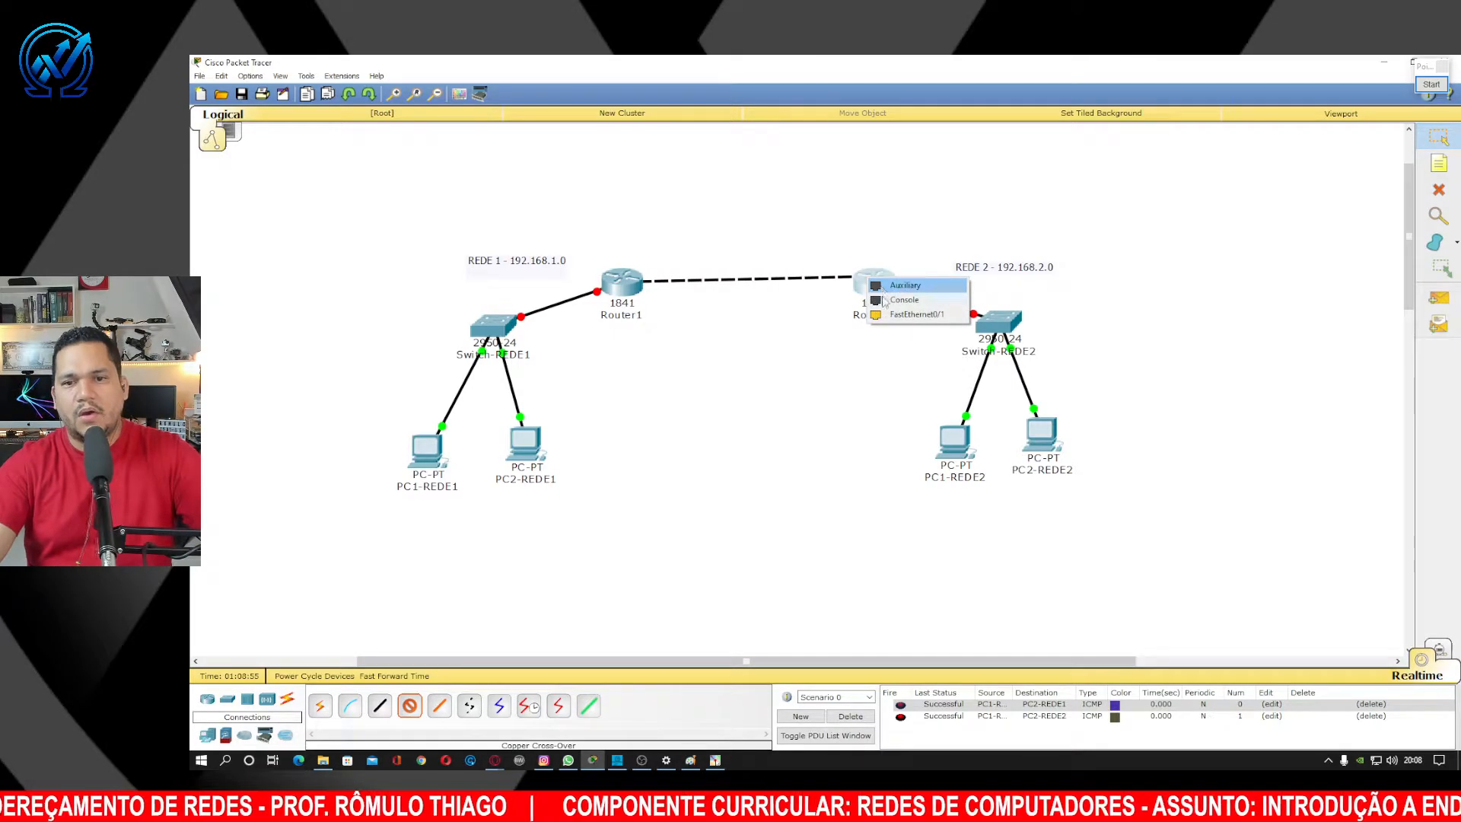
left_click(917, 315)
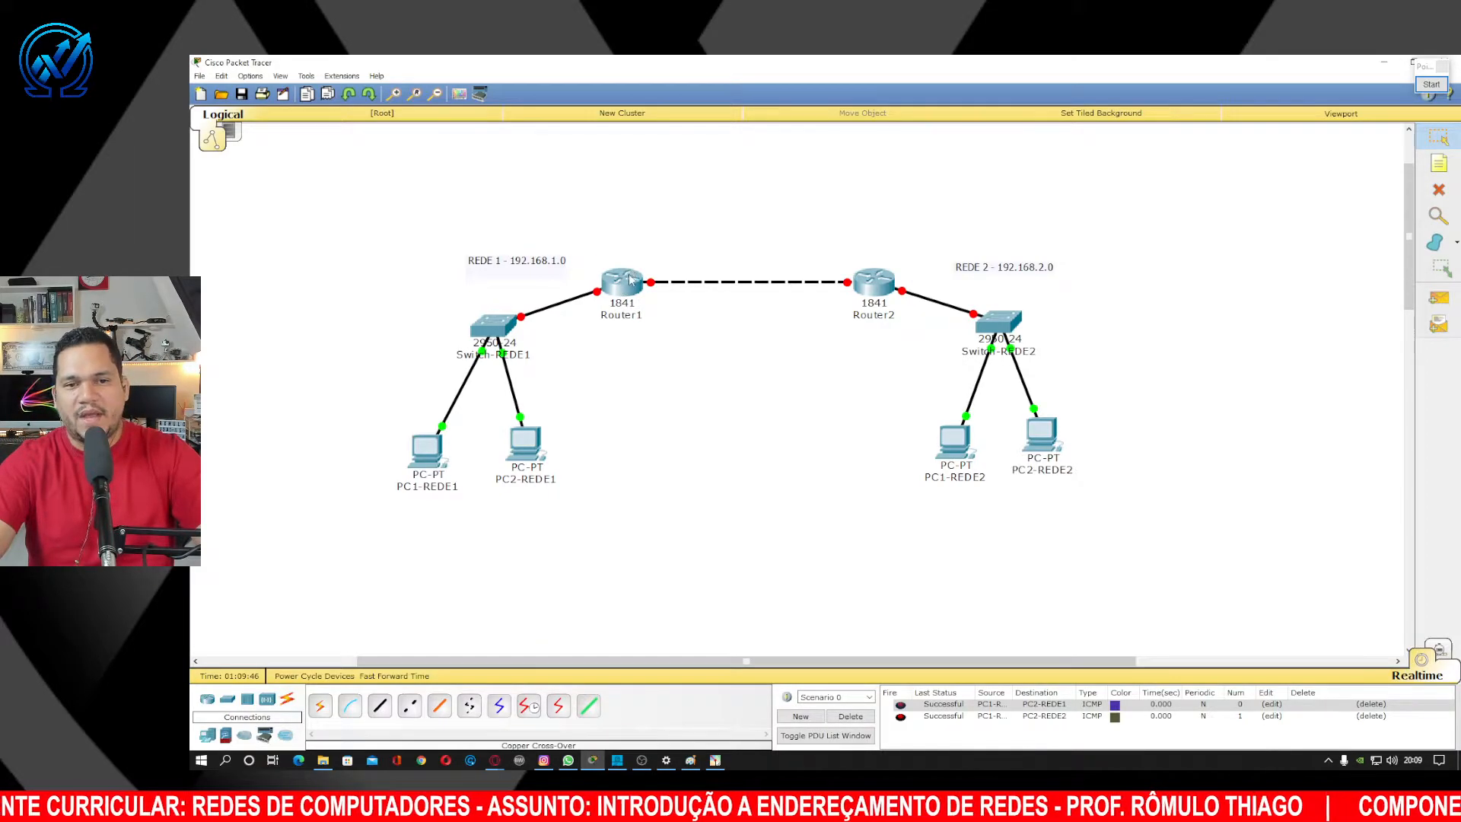
left_click(1431, 85)
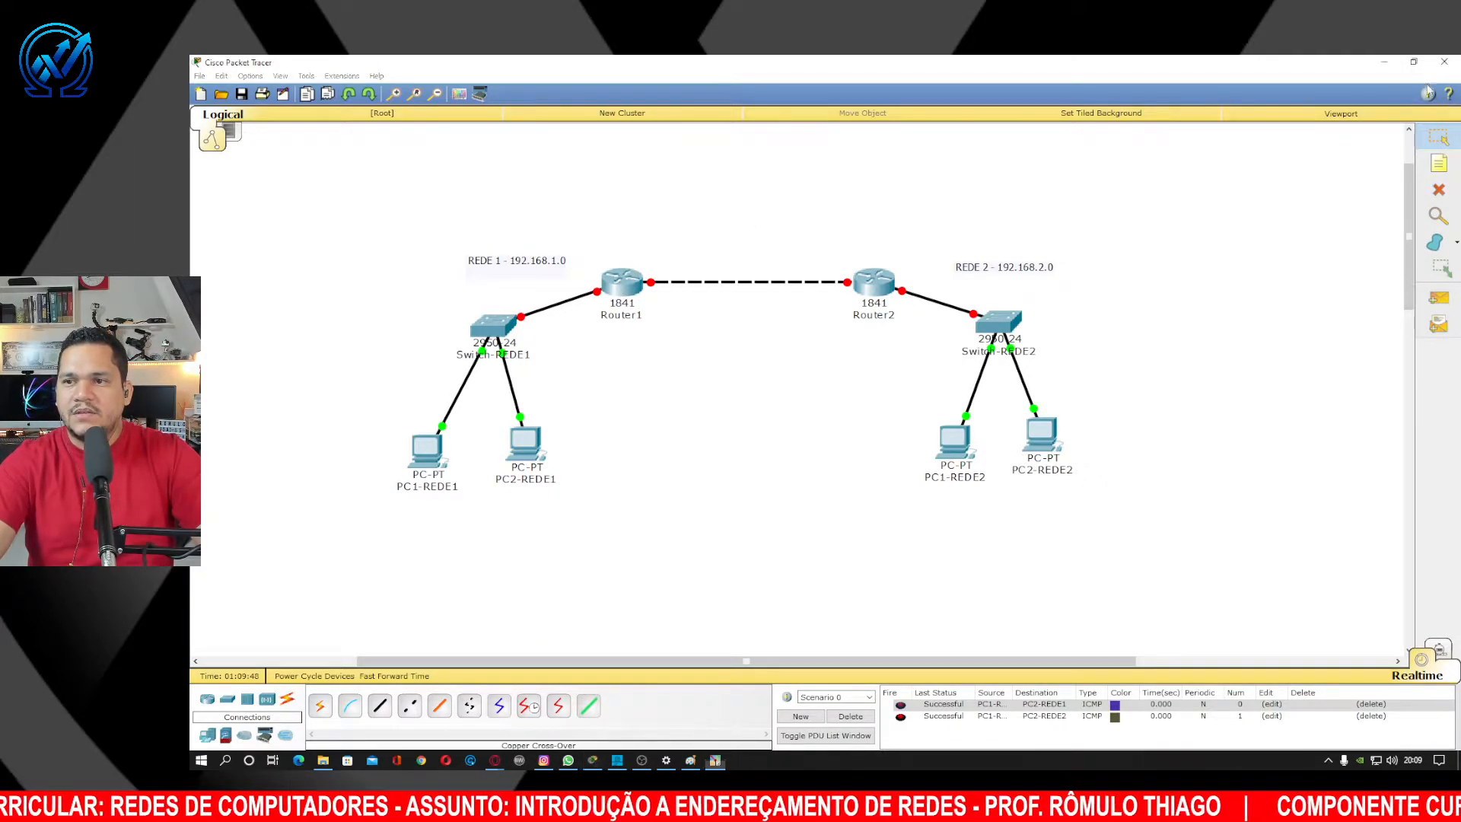
left_click(1441, 241)
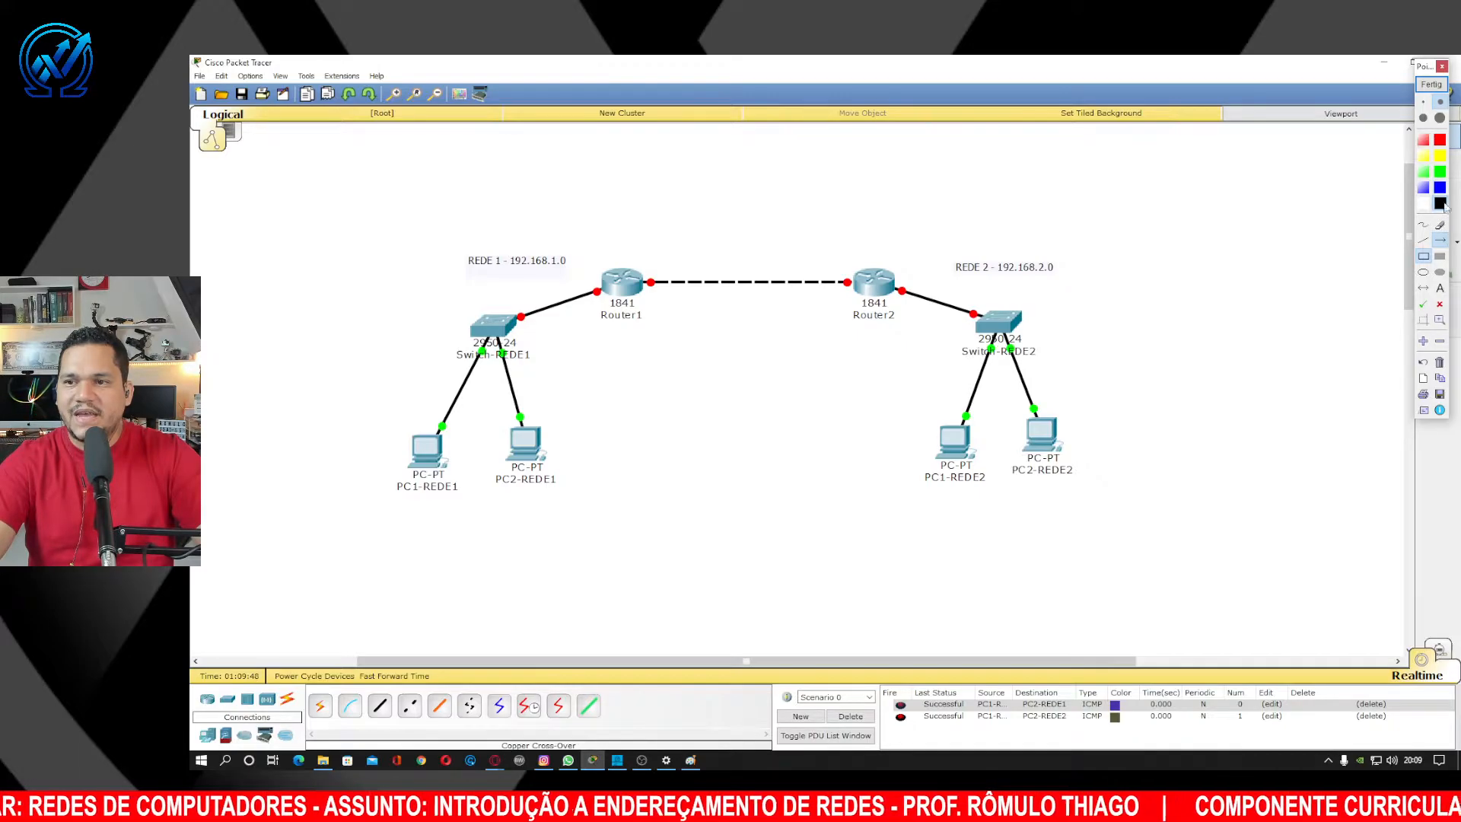
left_click_drag(577, 184, 619, 272)
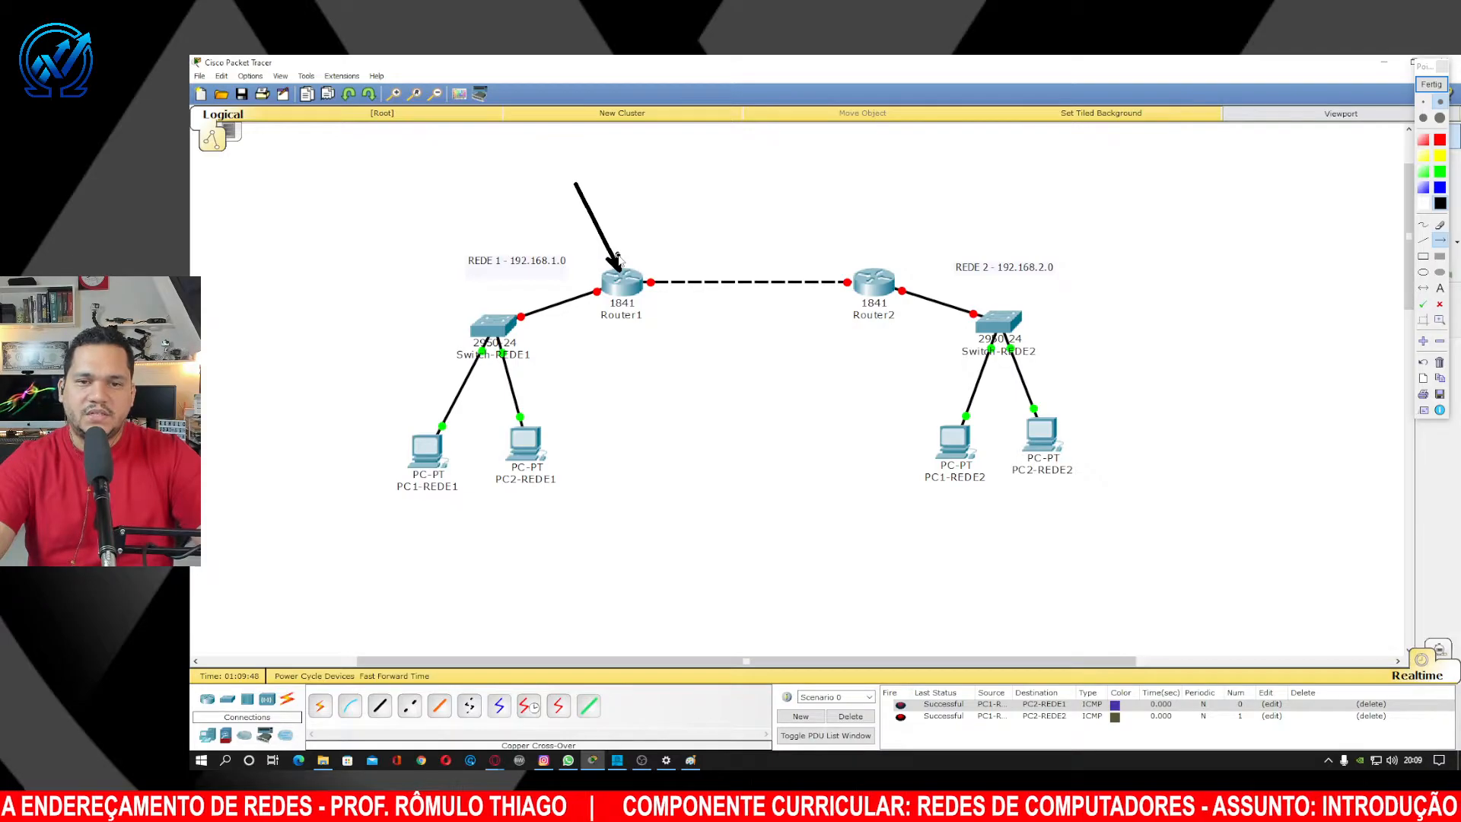
left_click_drag(991, 149, 881, 268)
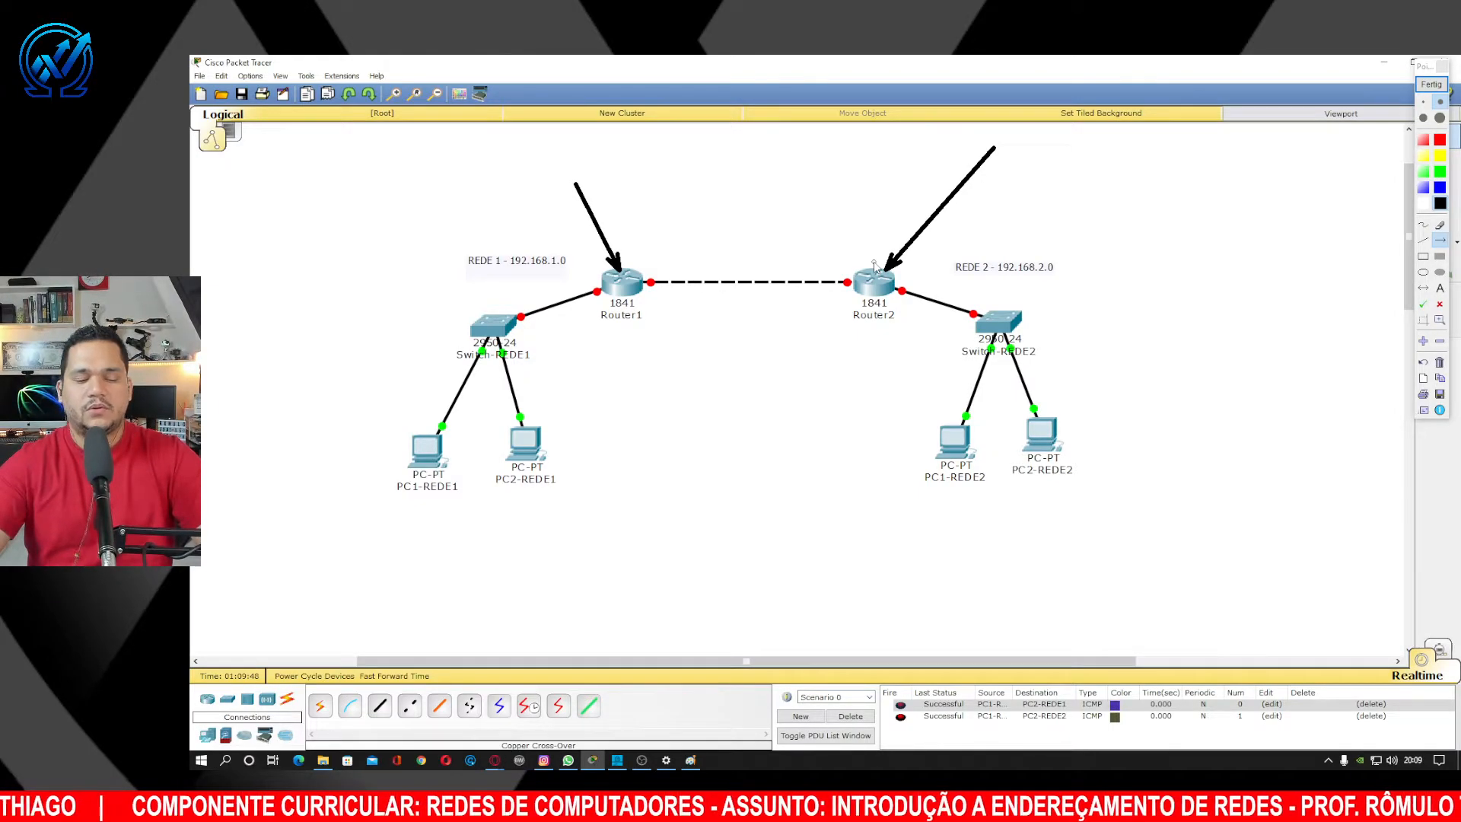
left_click(1425, 86)
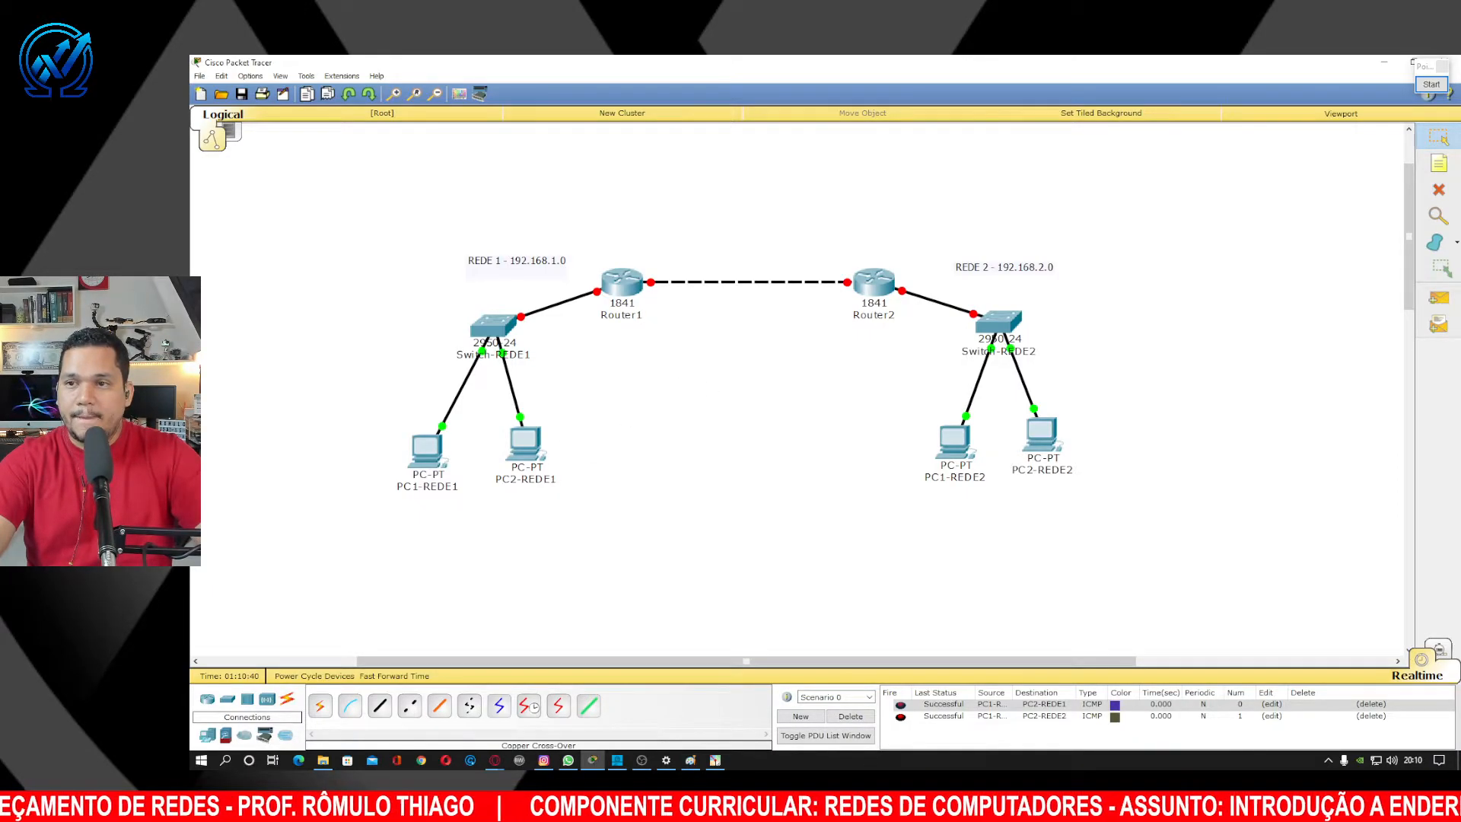
left_click(1432, 85)
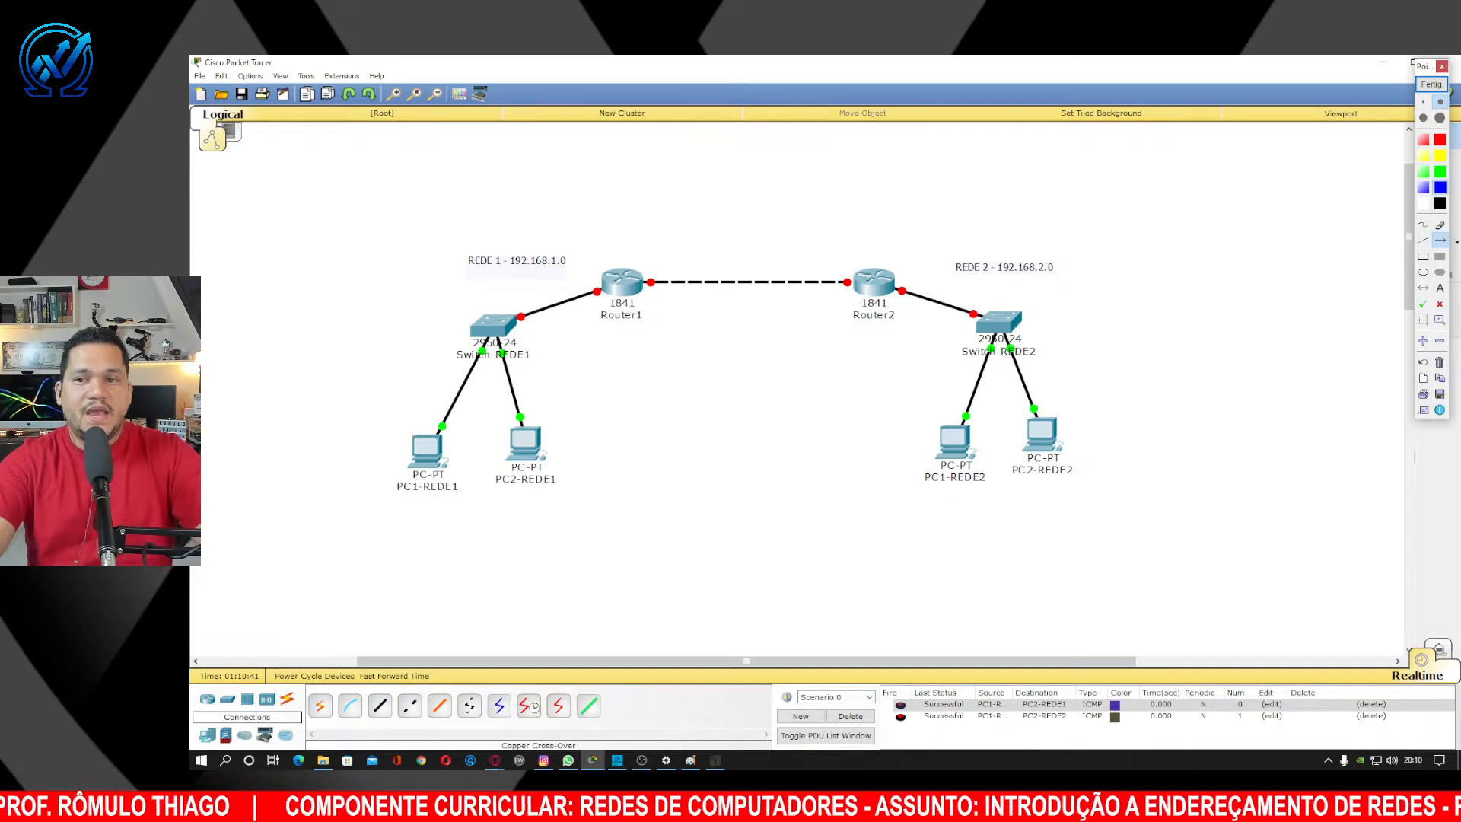
Draw a Pointofix ellipse around PC1-REDE1, PC2-REDE1, Switch-REDE1 and Router1.
left_click(1423, 271)
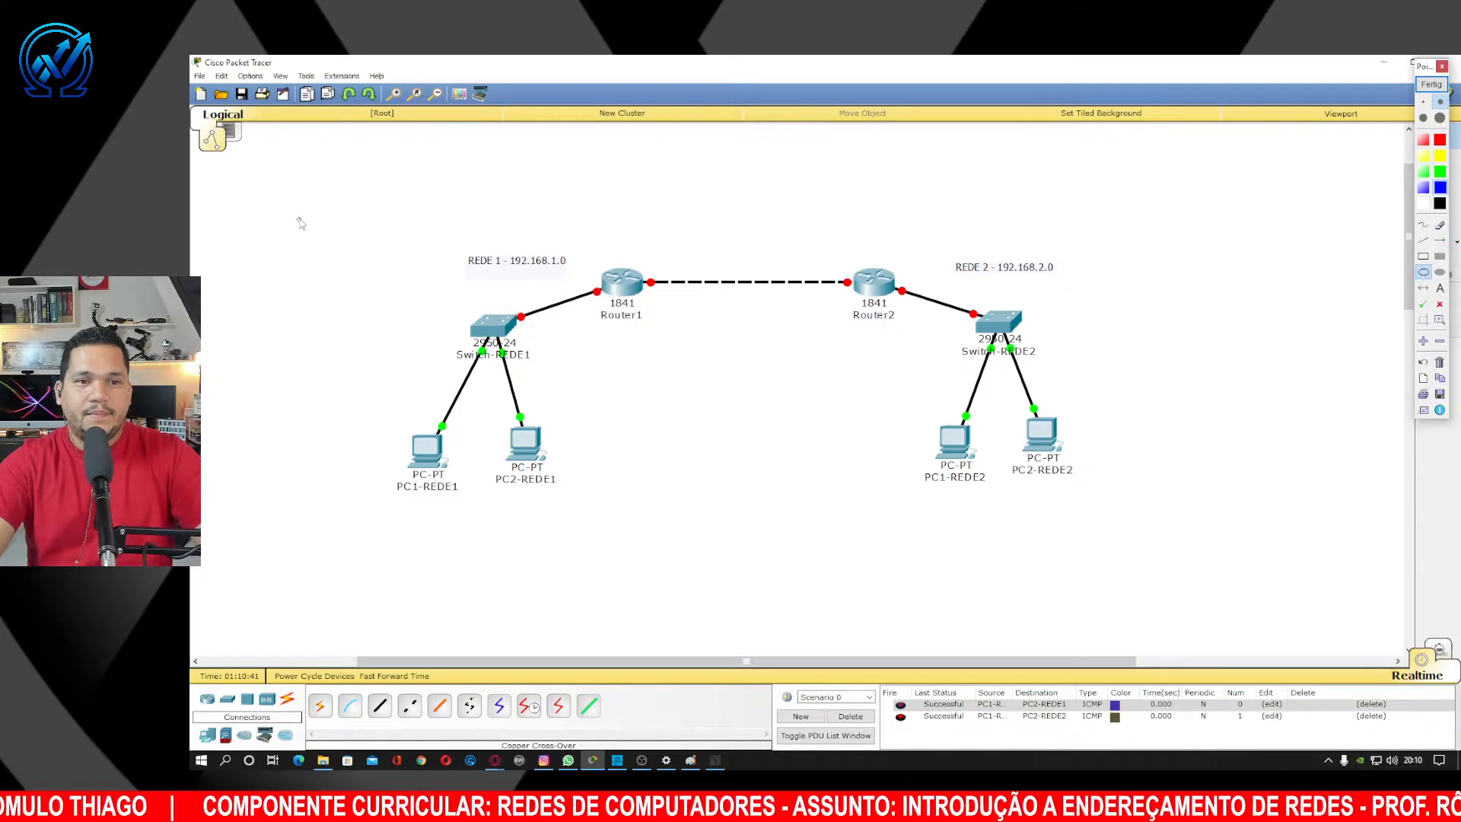
left_click_drag(301, 219, 743, 542)
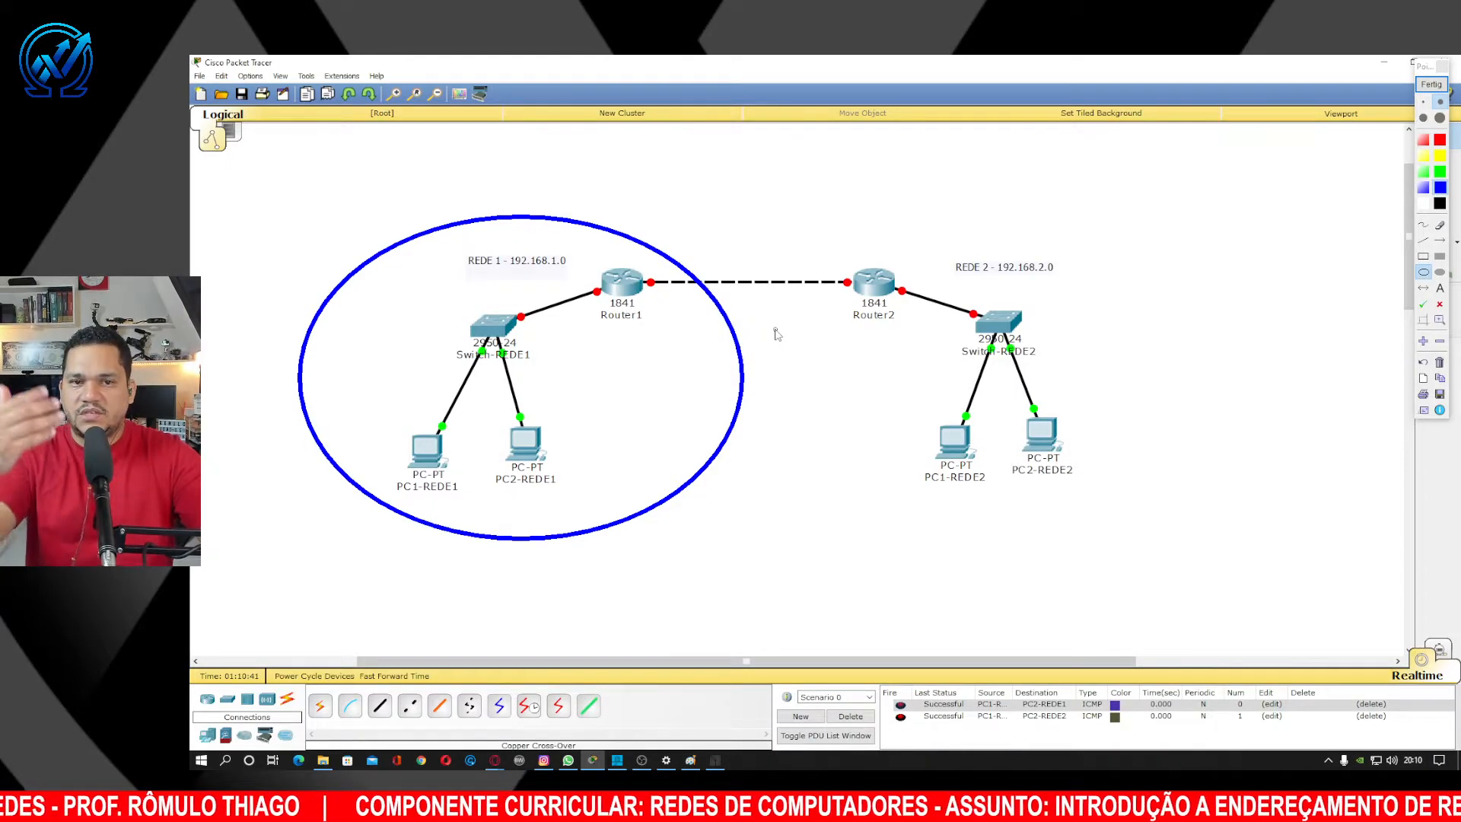
Draw arrows from the switch to Router1 and from each REDE 1 PC to the switch.
left_click(1440, 240)
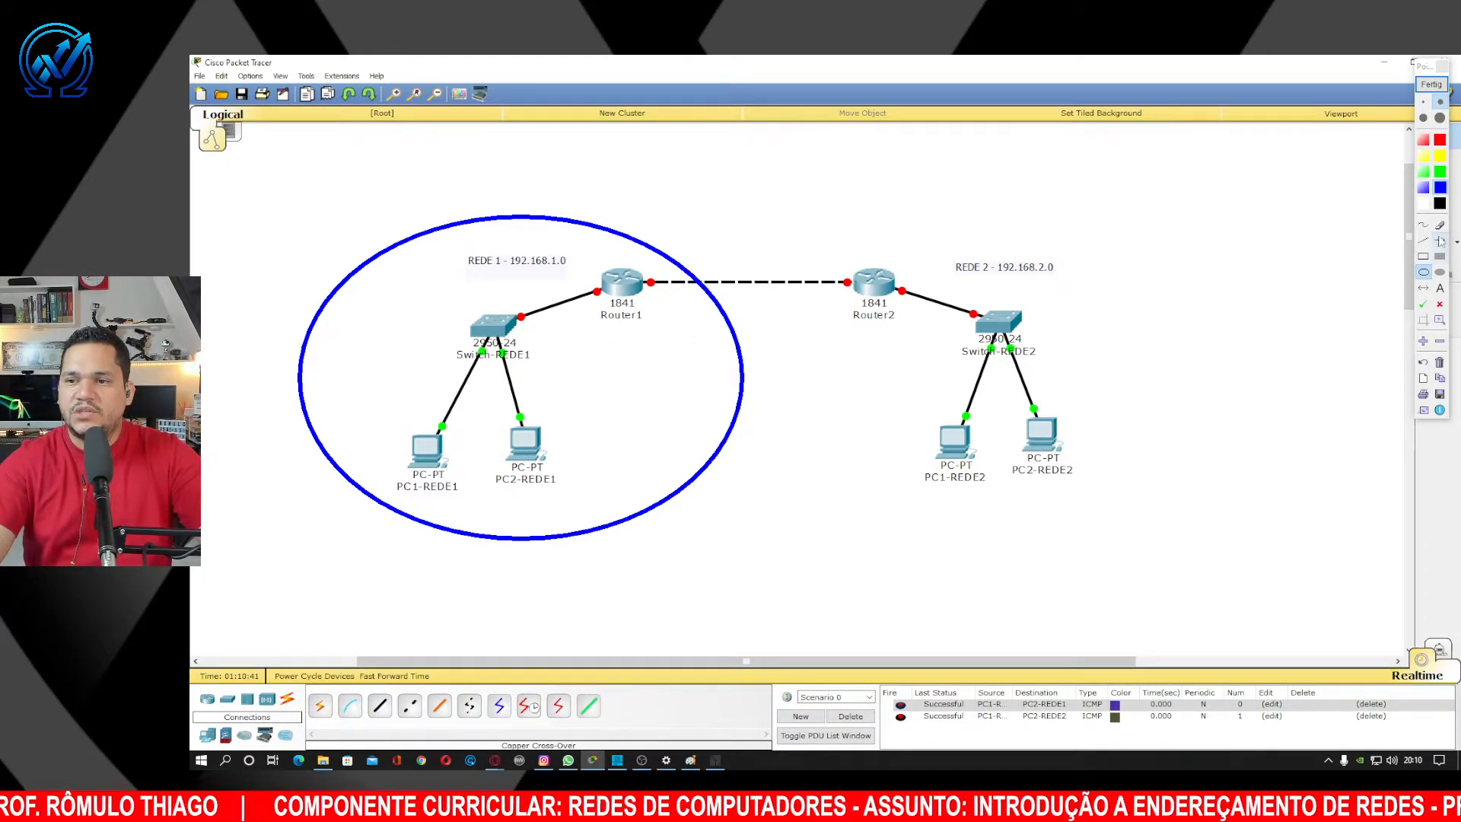
left_click_drag(526, 321, 598, 287)
left_click_drag(554, 481, 491, 318)
left_click_drag(367, 487, 491, 320)
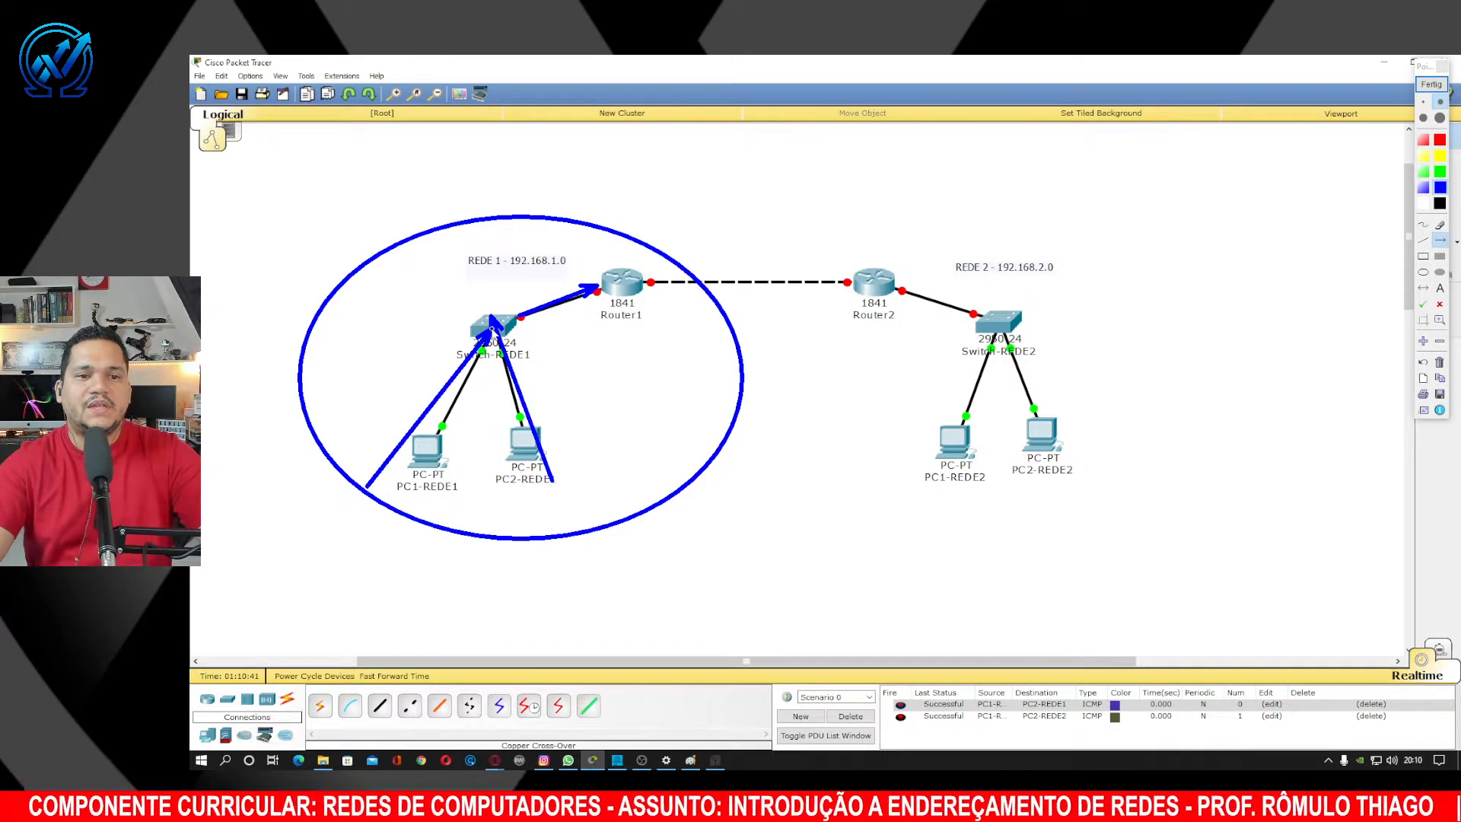
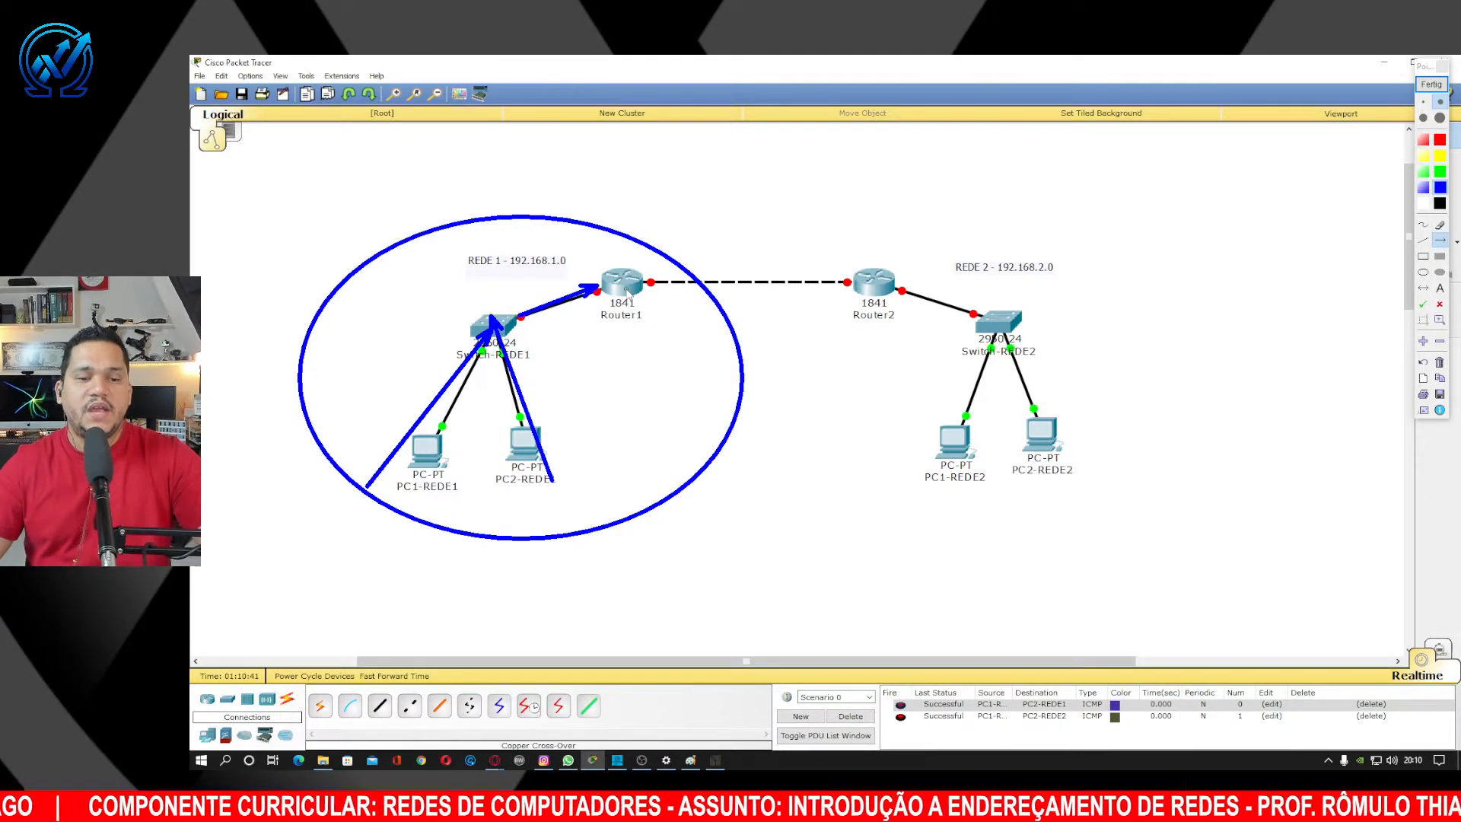
Clear the Pointofix drawings and reconnect the Switch-REDE1 cable to Router1's FastEthernet0/0 port.
left_click(1431, 84)
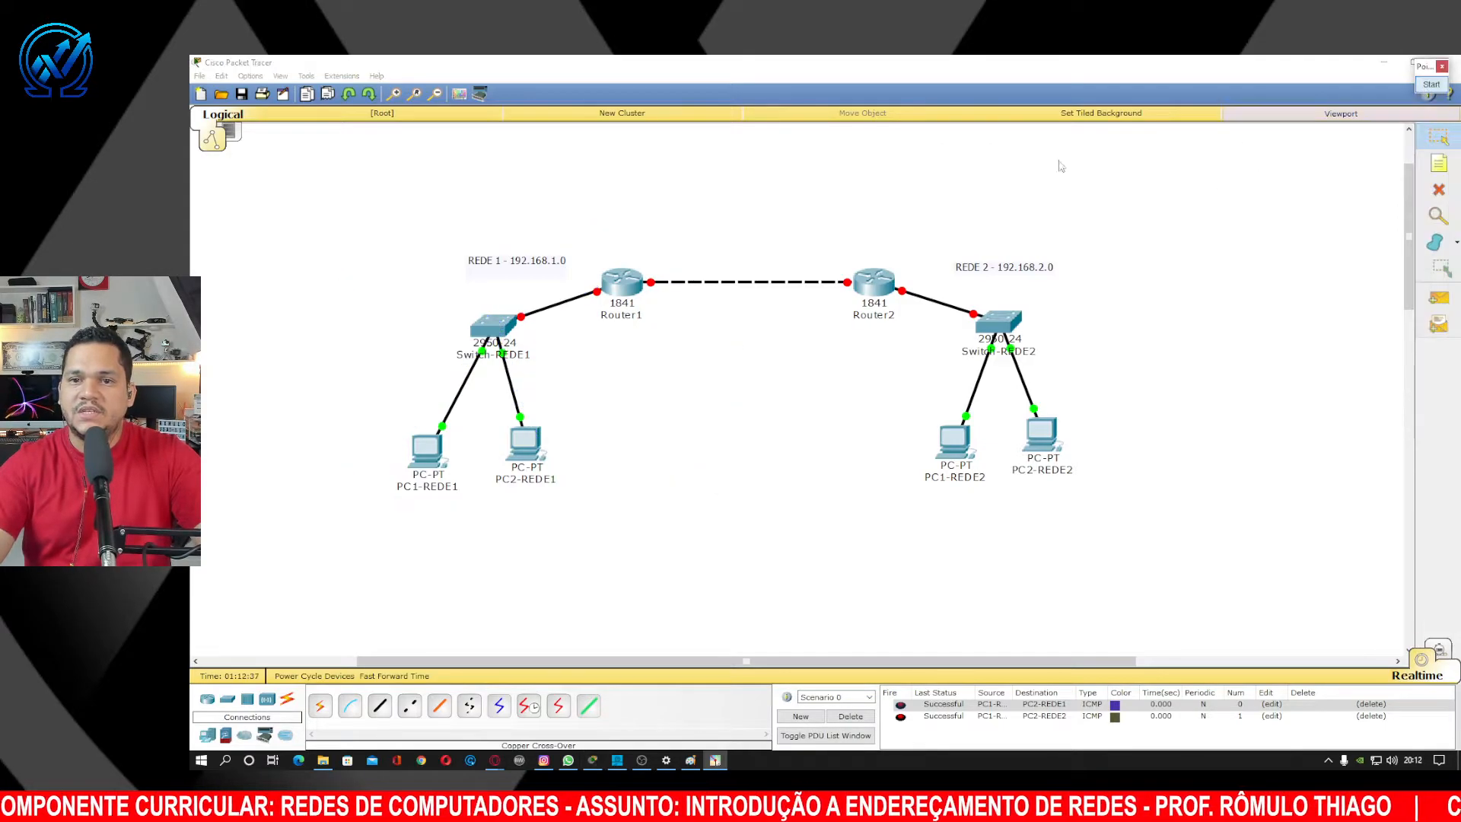
left_click(597, 293)
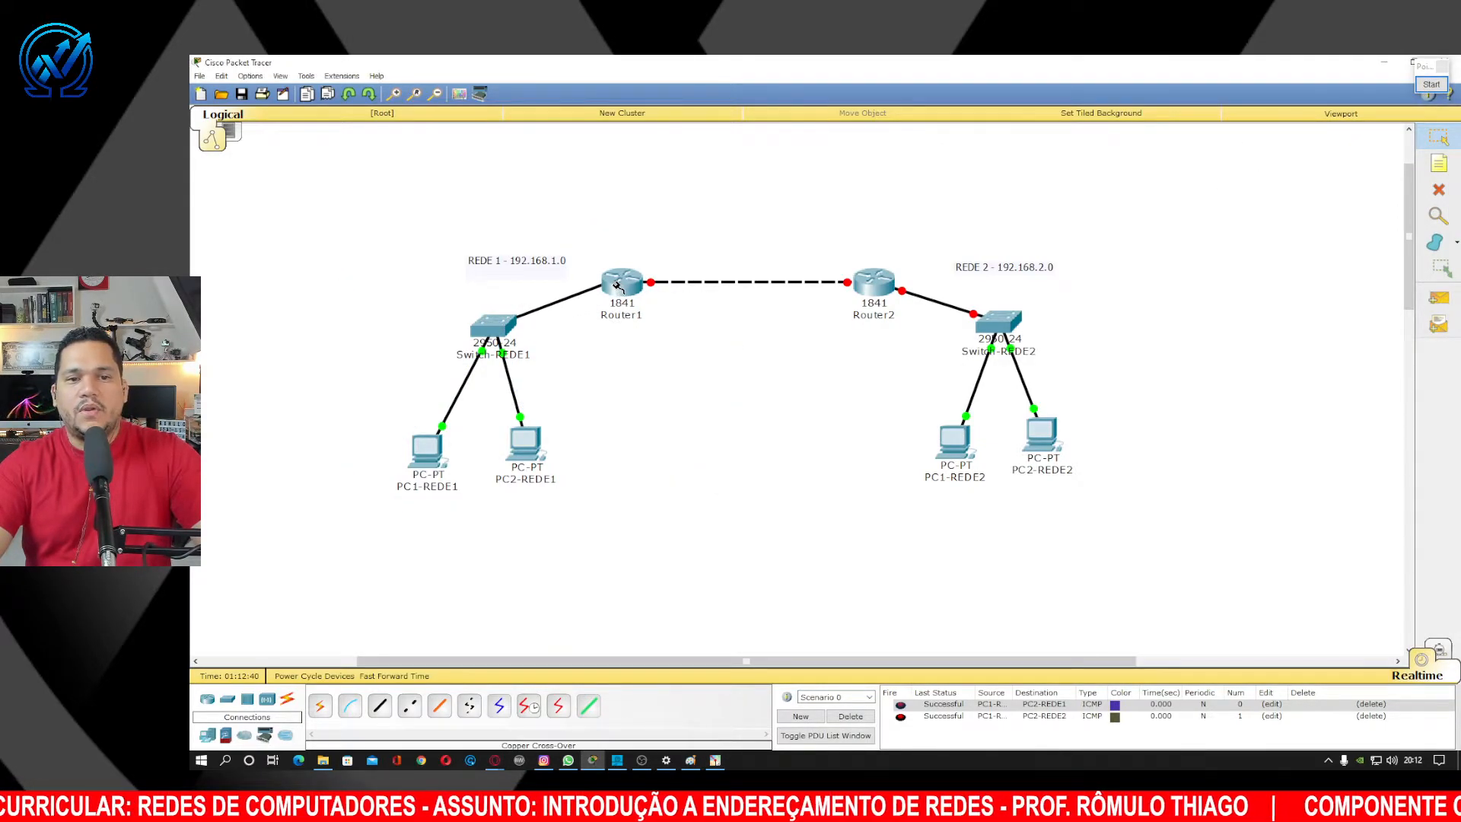
left_click(620, 285)
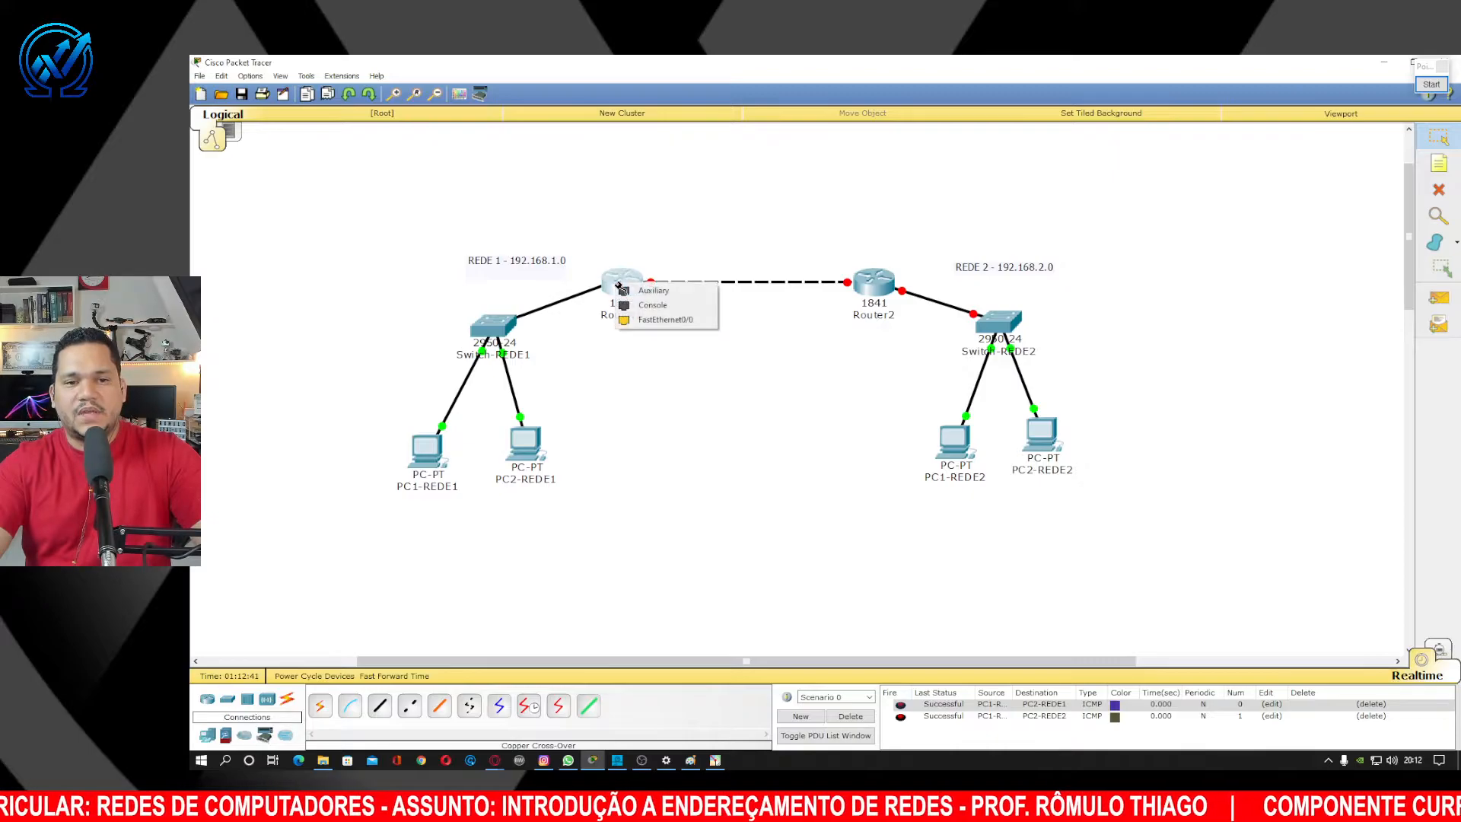
left_click(659, 321)
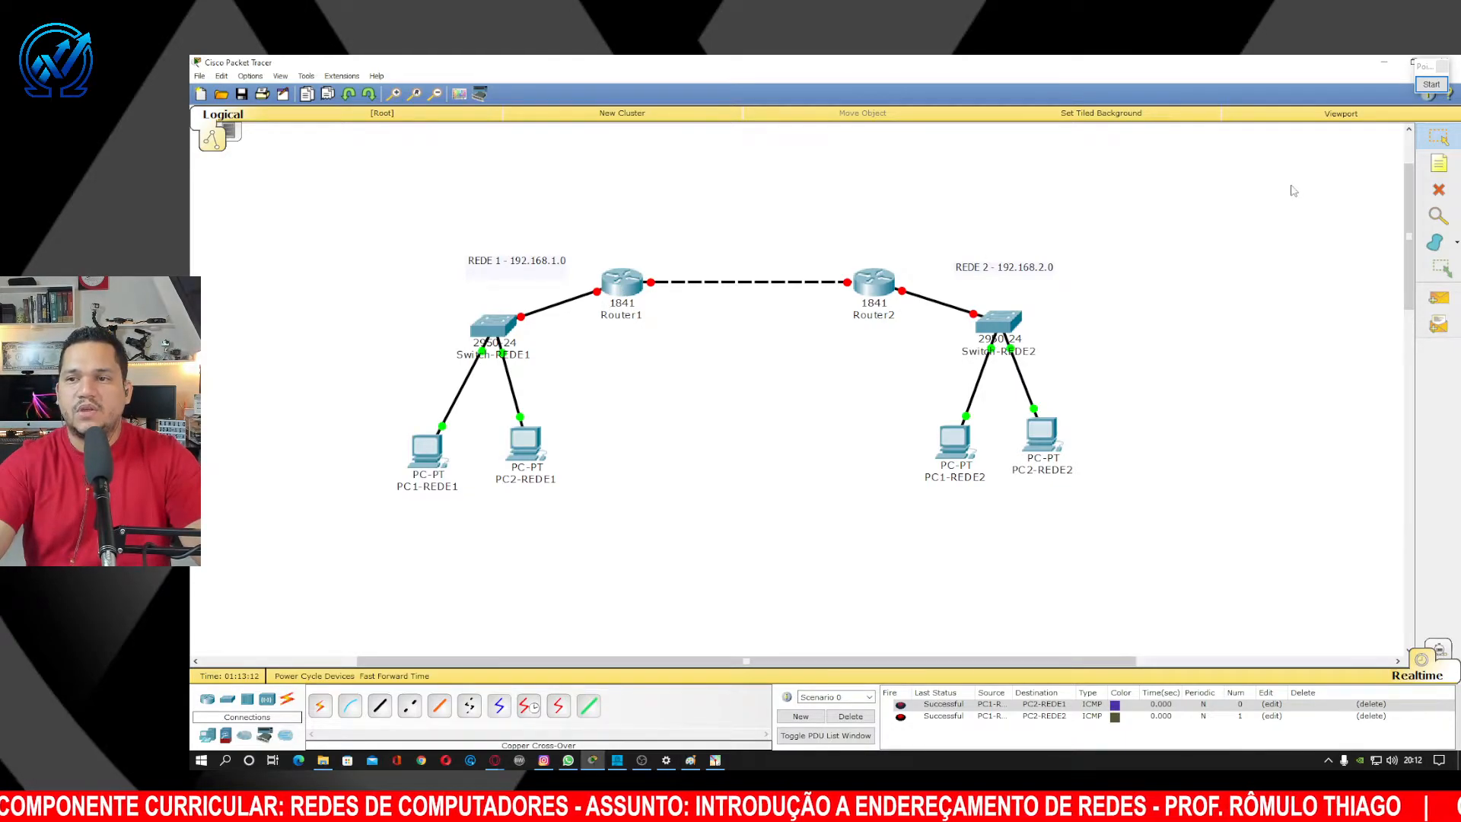
left_click(1432, 84)
left_click(1440, 240)
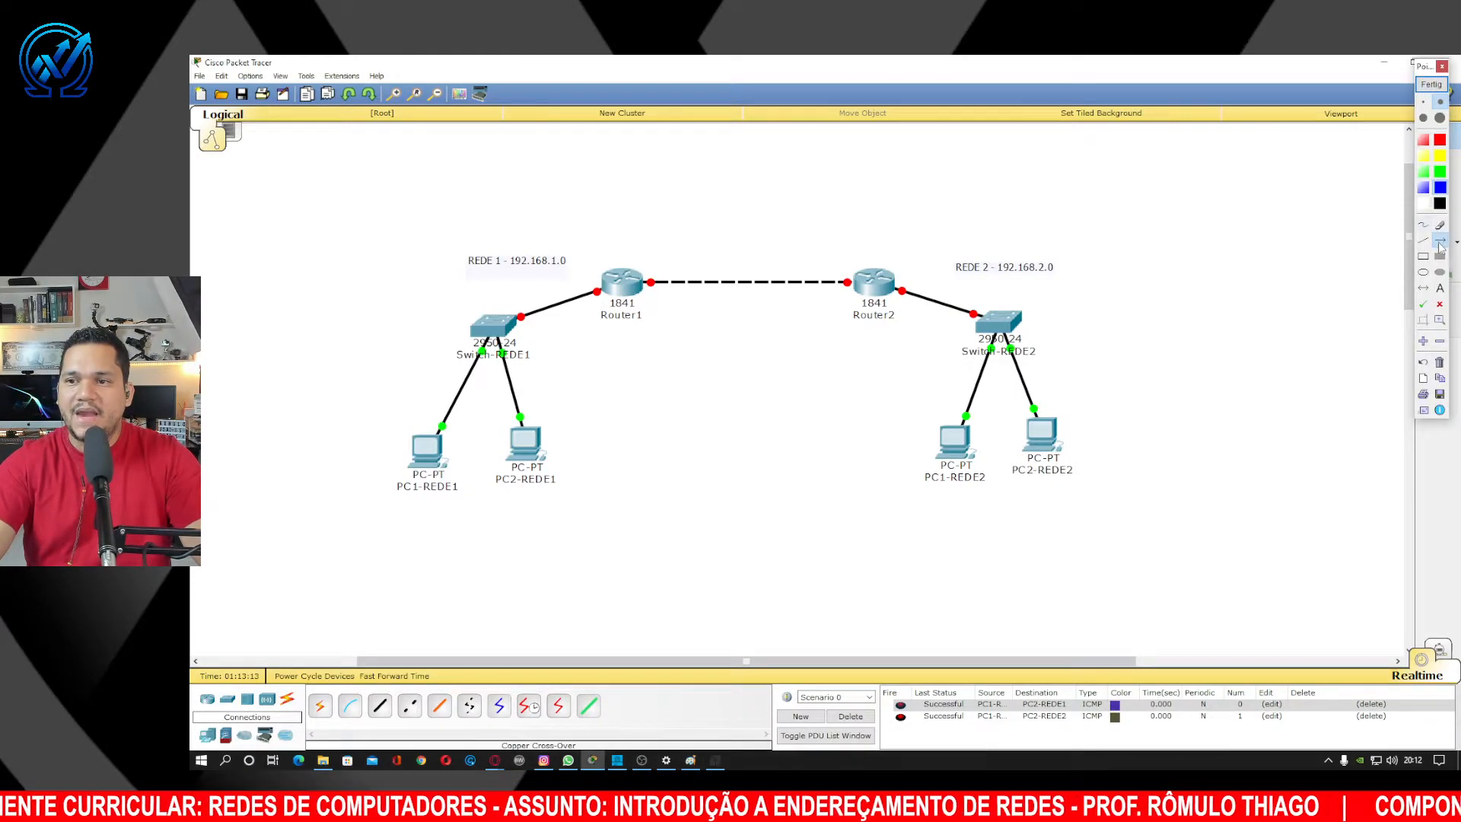
left_click_drag(569, 189, 596, 287)
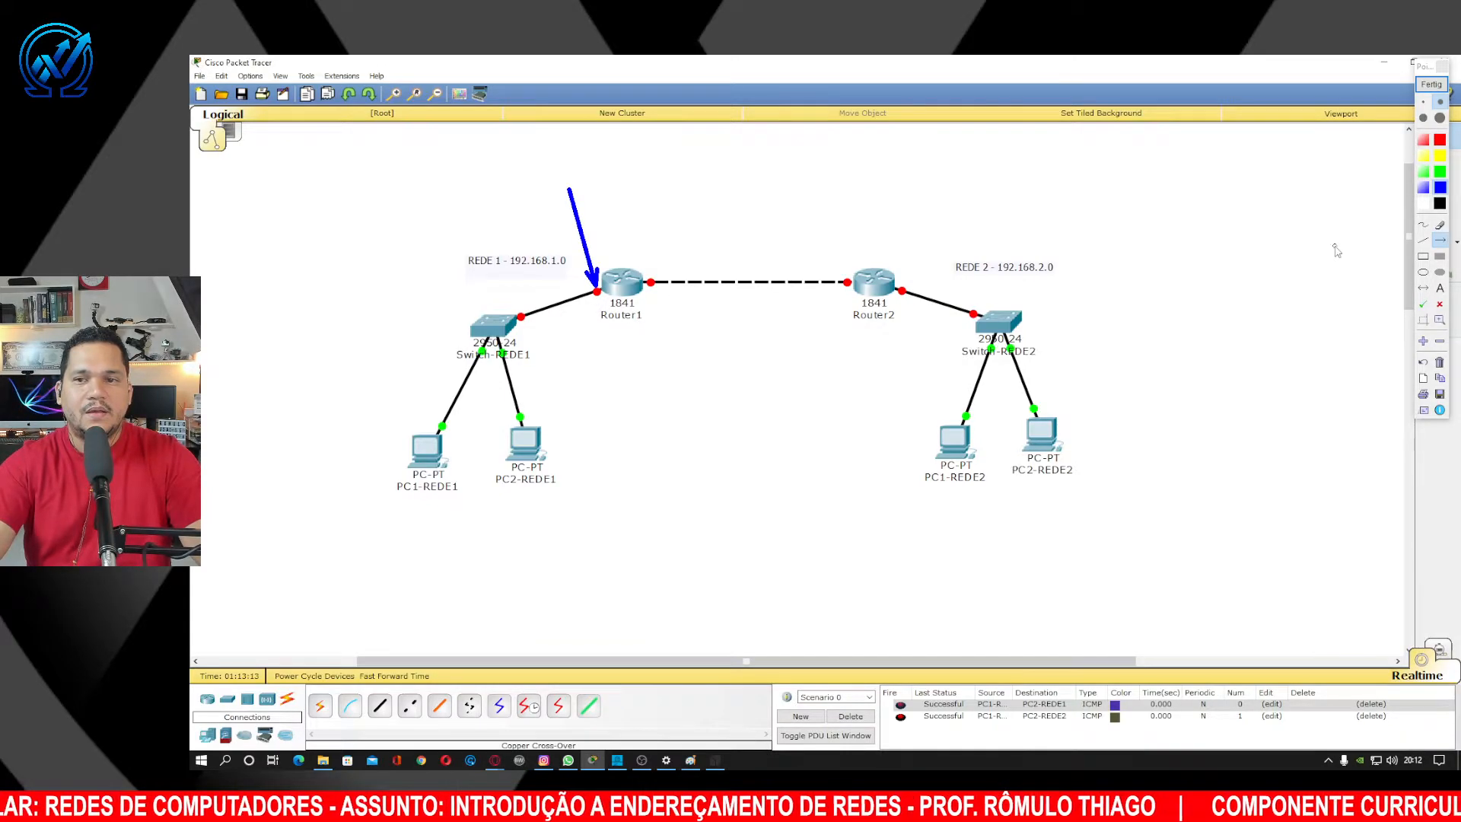
left_click(1423, 272)
mouse_move(360, 244)
left_mouse_down()
mouse_move(655, 428)
mouse_move(622, 510)
mouse_move(645, 504)
left_mouse_up()
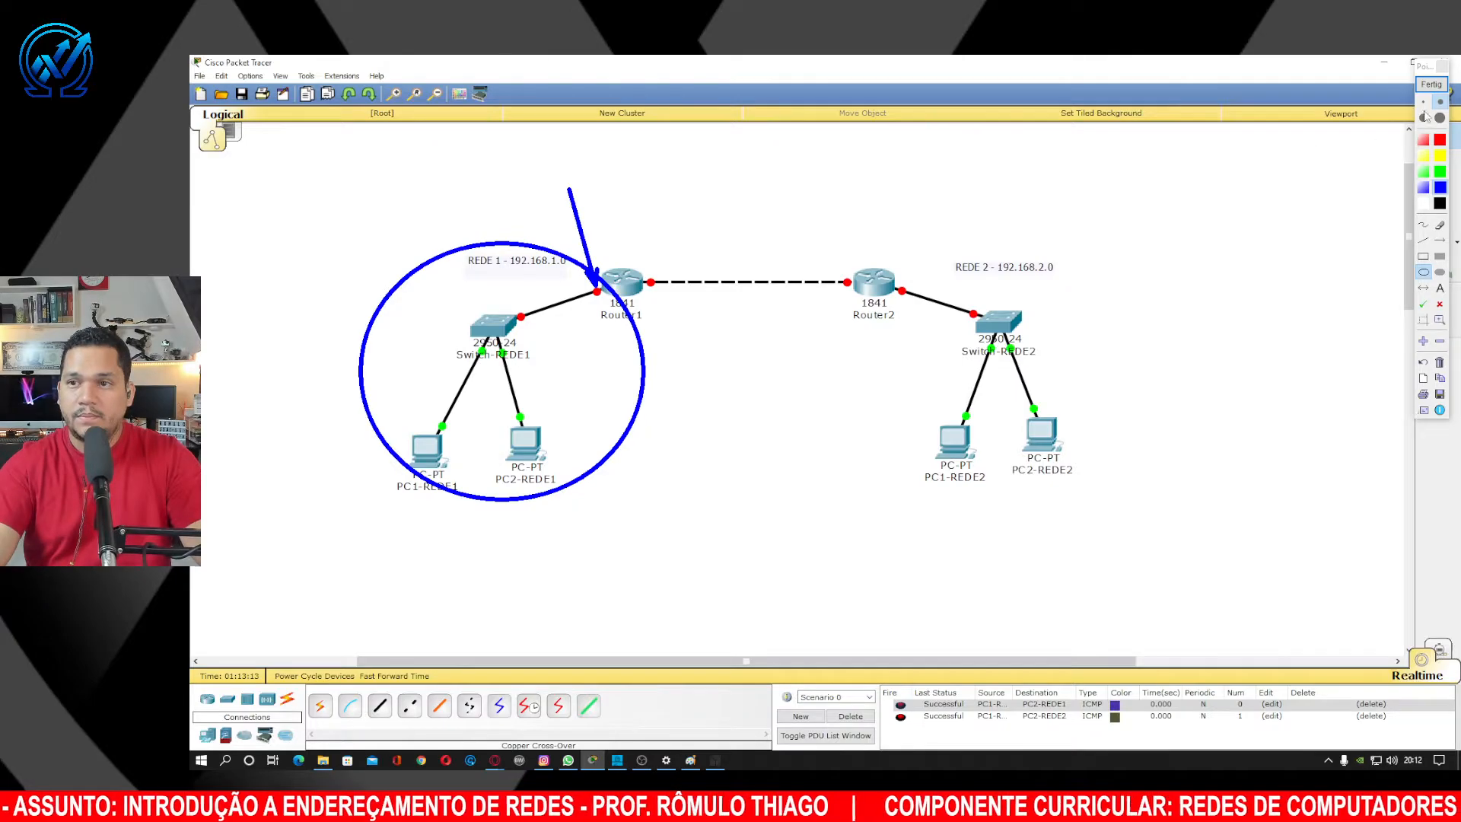
left_click(1431, 83)
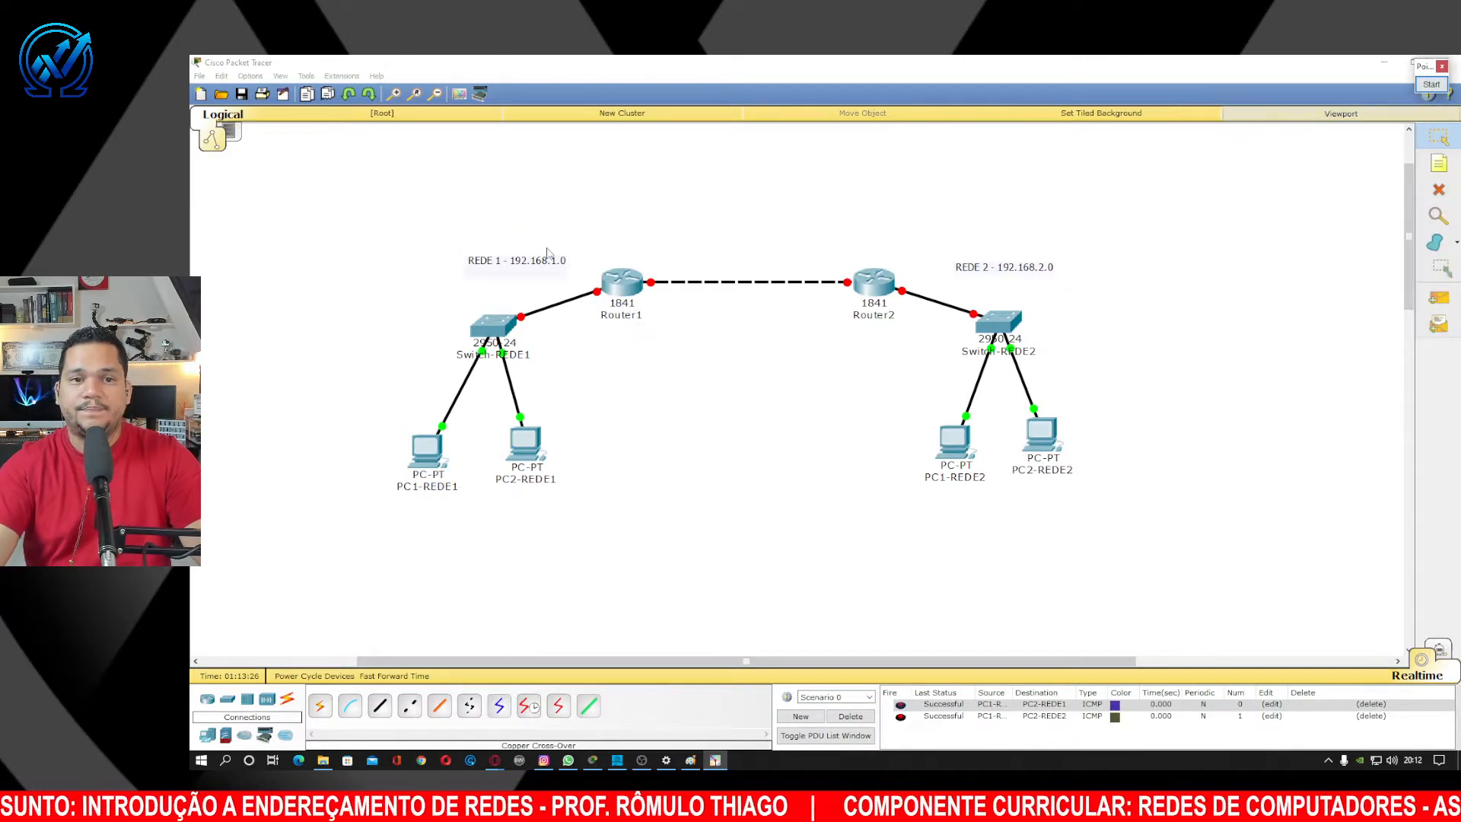
Open Router1's Config view on FastEthernet0/0 and focus the empty IP Address field.
left_click(618, 286)
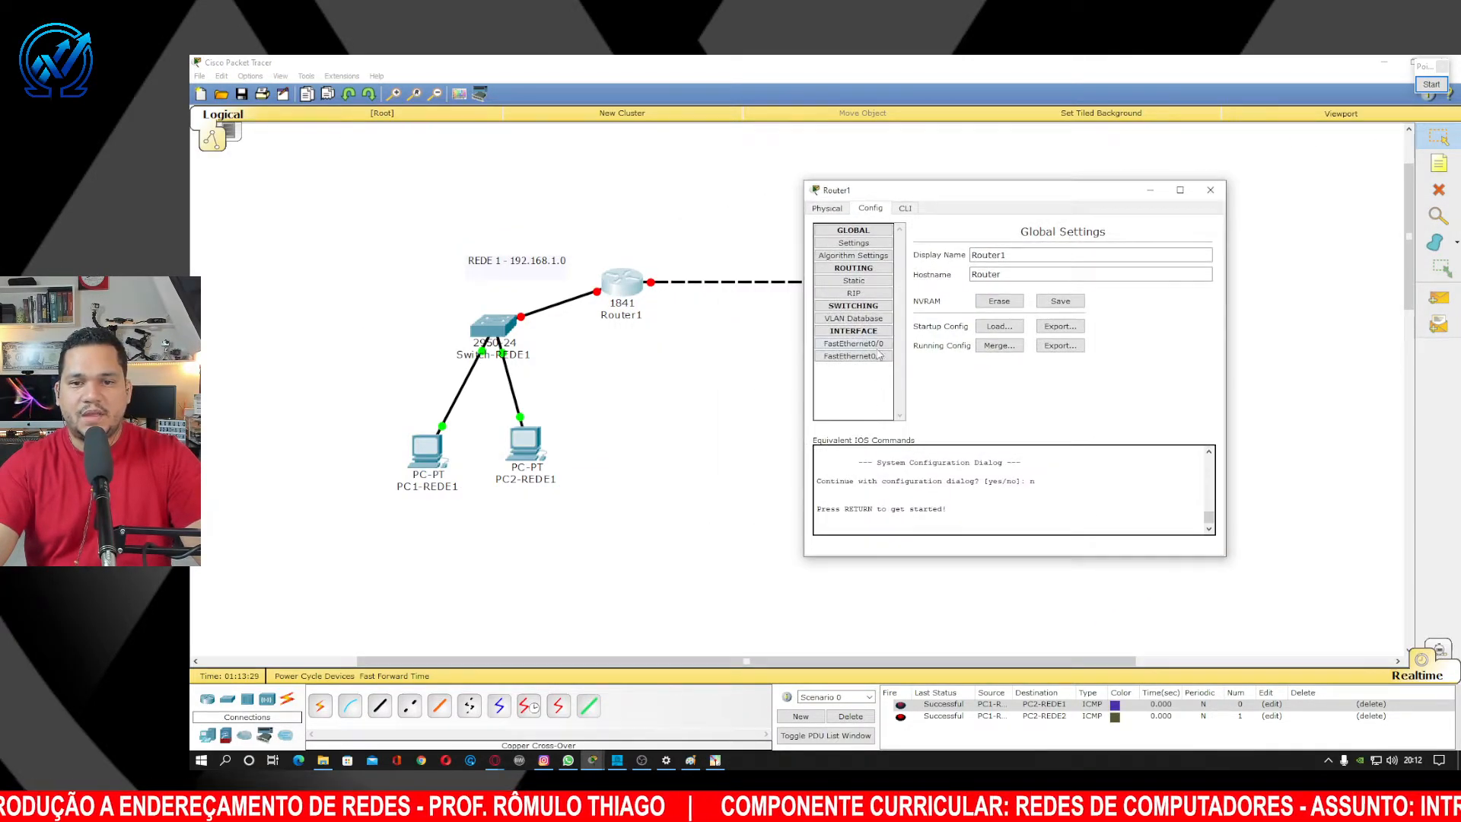
left_click(875, 344)
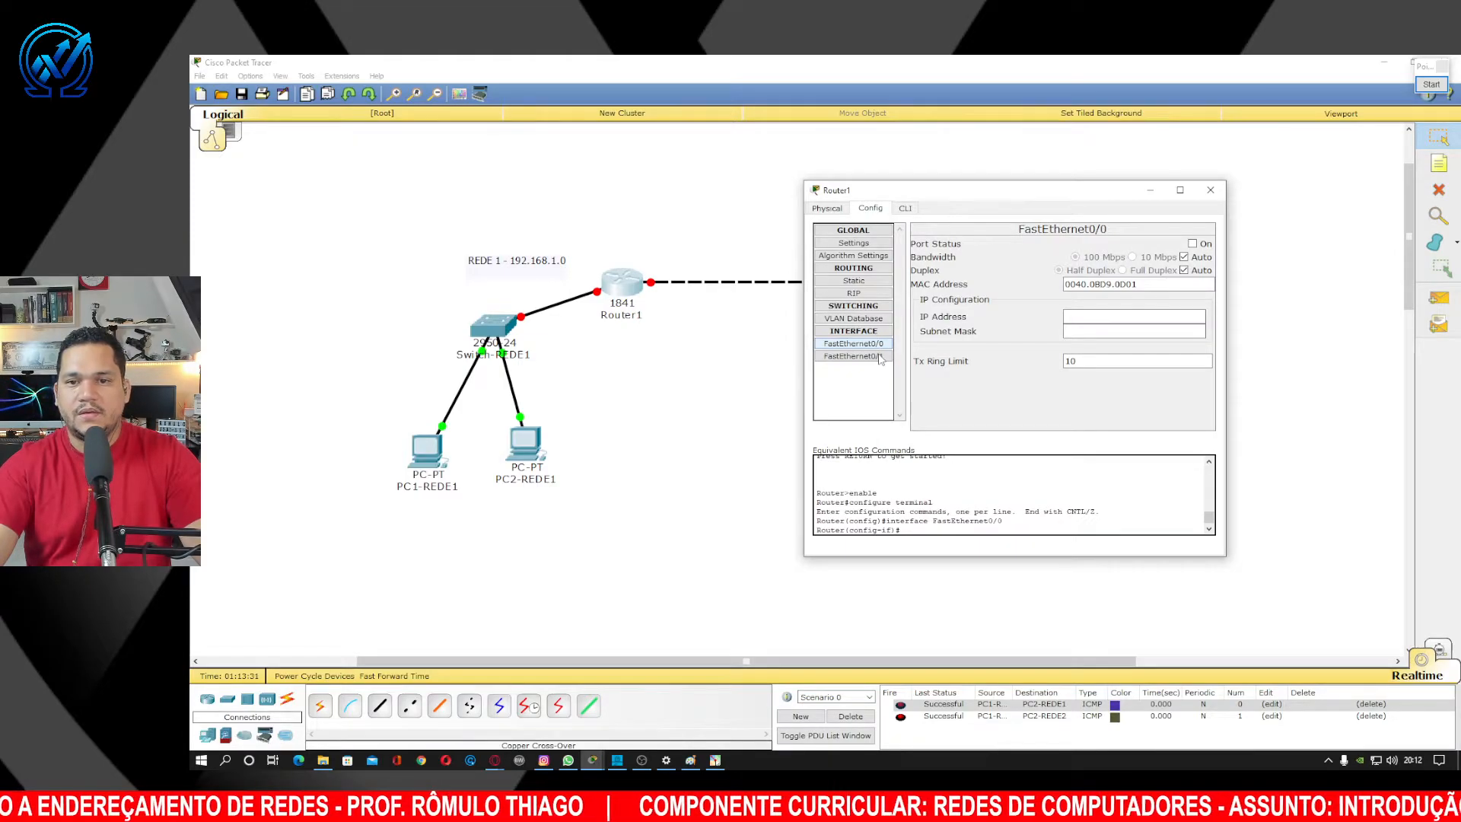
left_click(1105, 318)
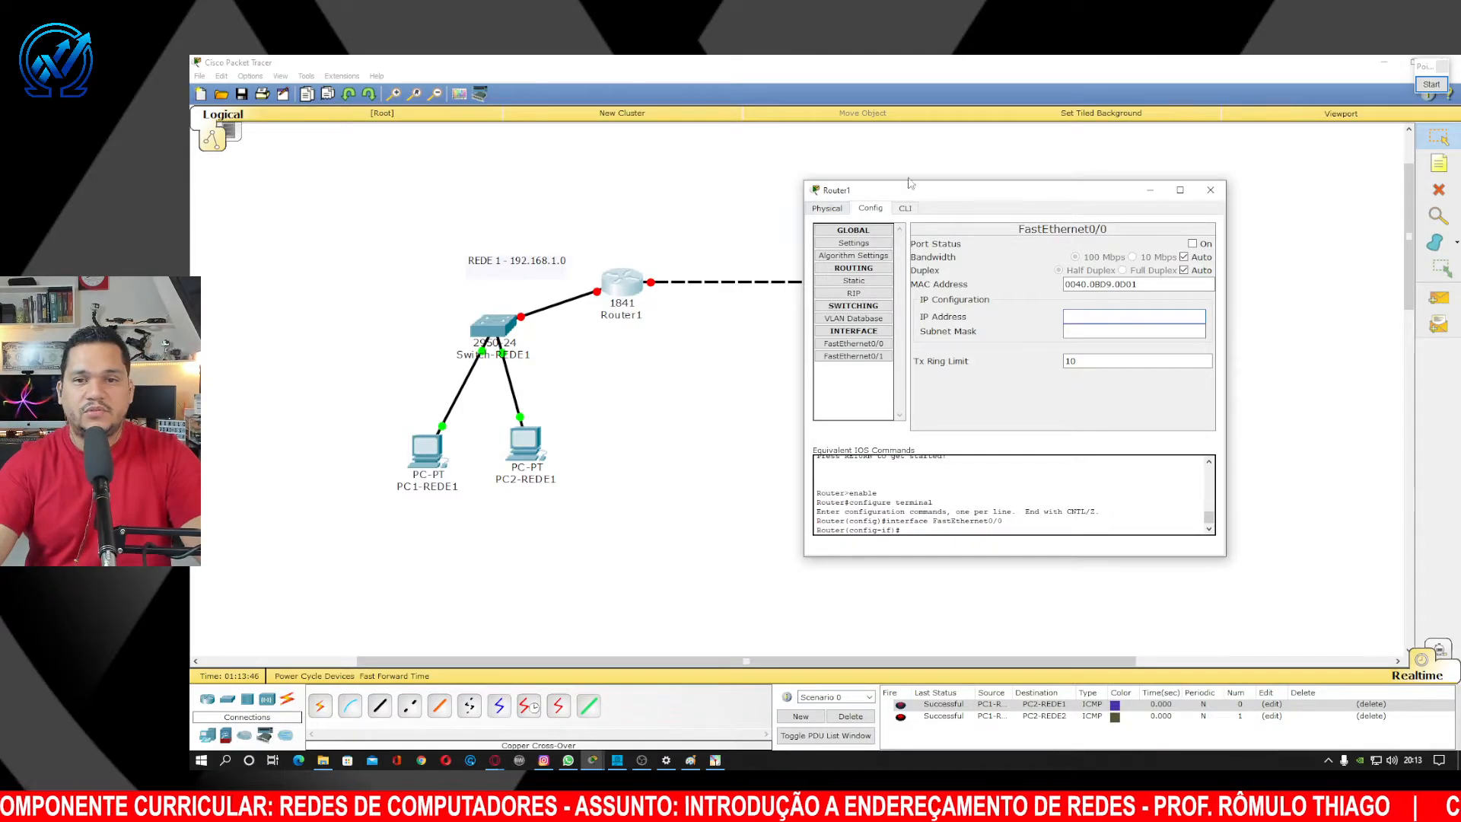
left_click(1439, 139)
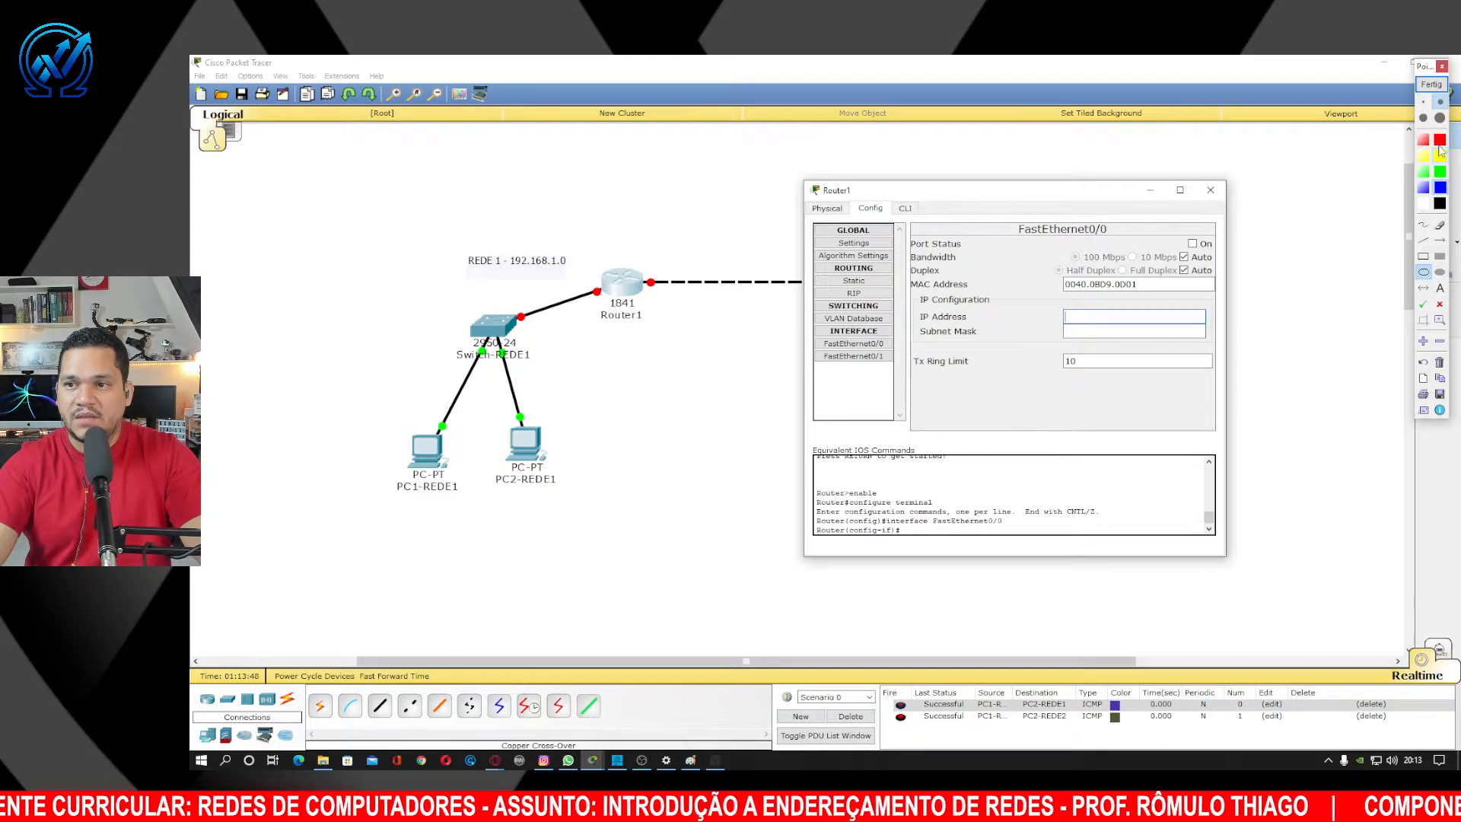
left_click(1440, 240)
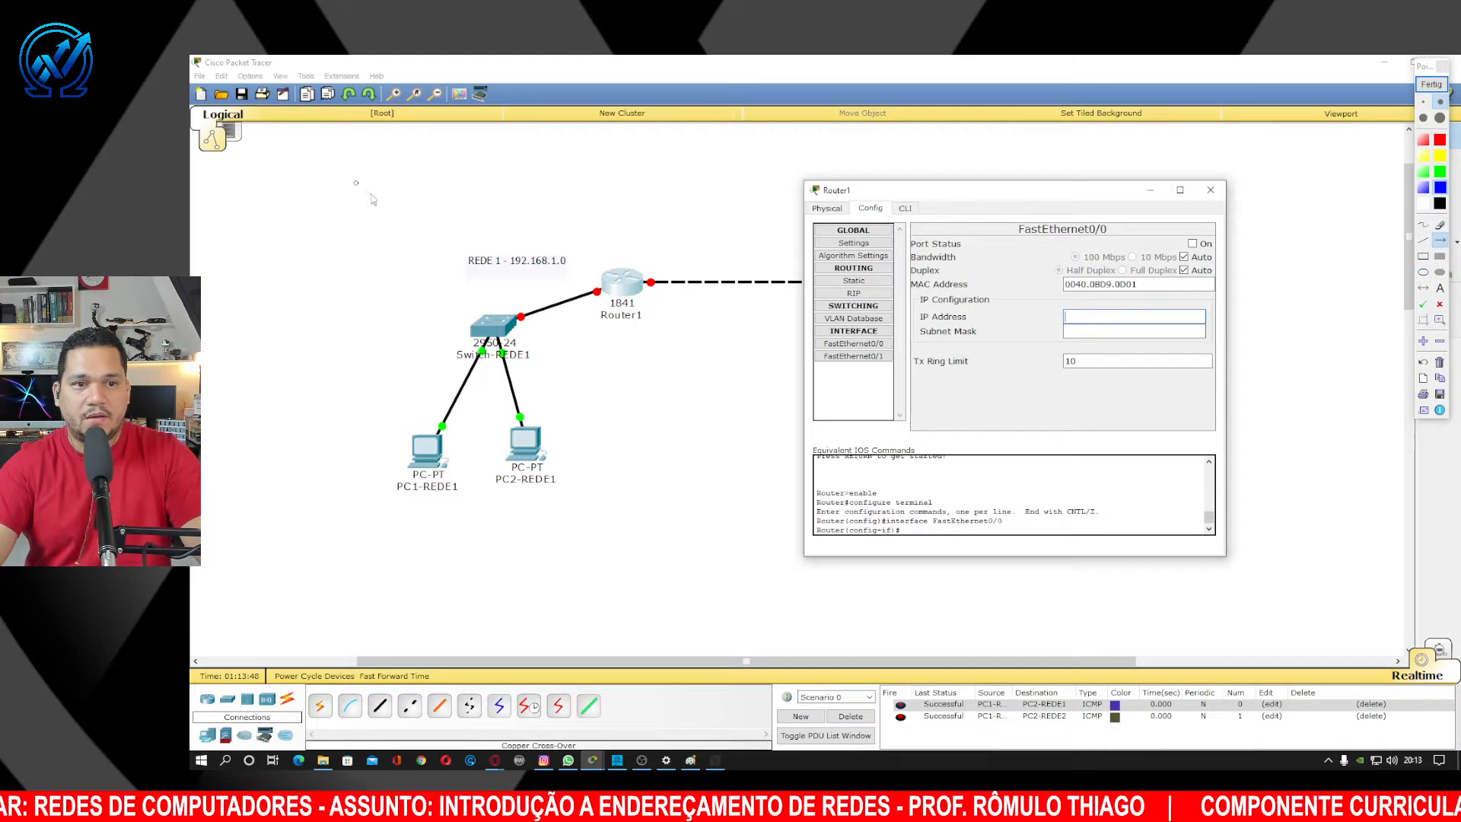
left_click_drag(355, 182, 497, 257)
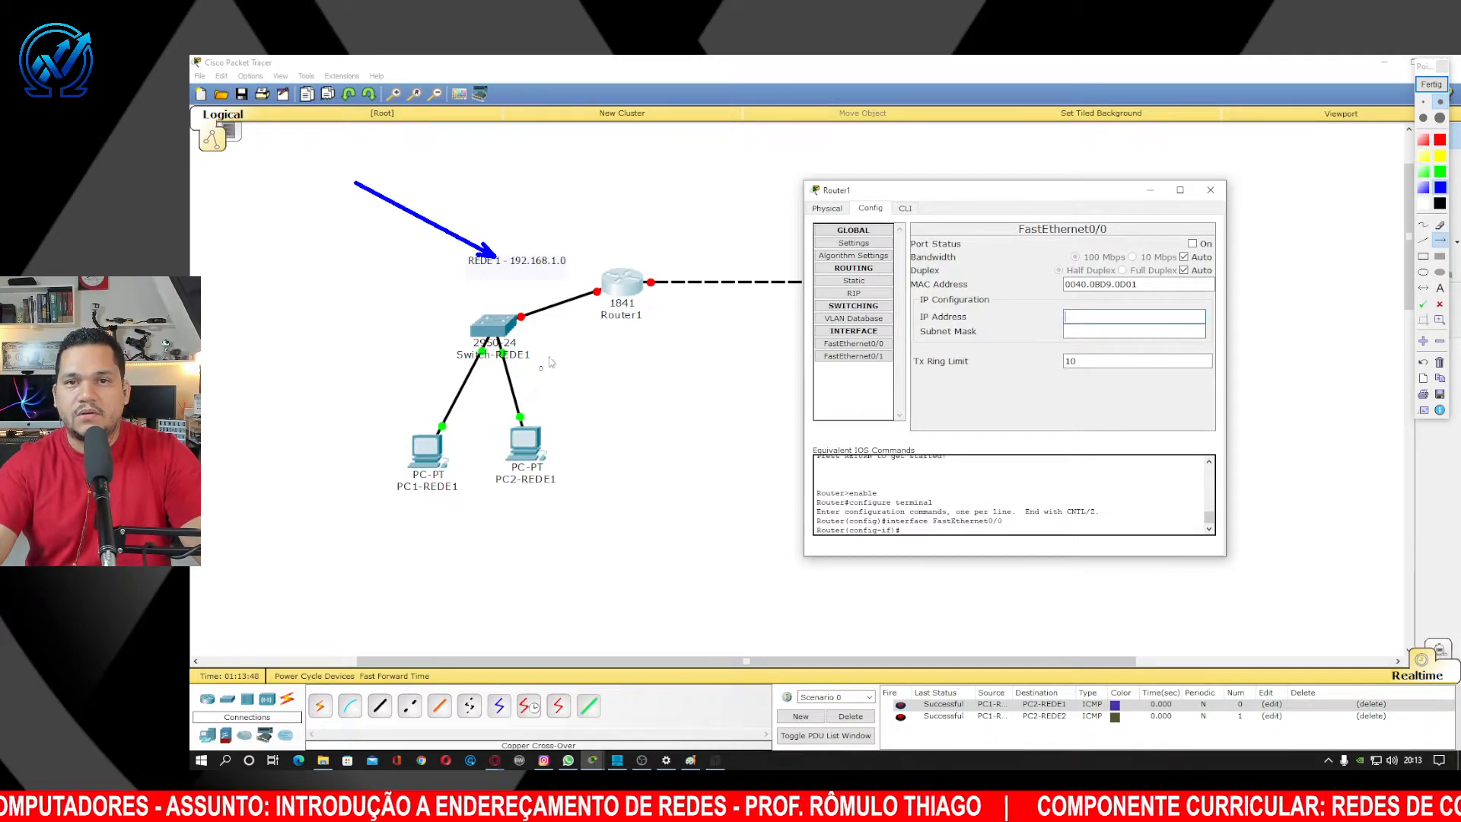
left_click_drag(537, 160, 525, 237)
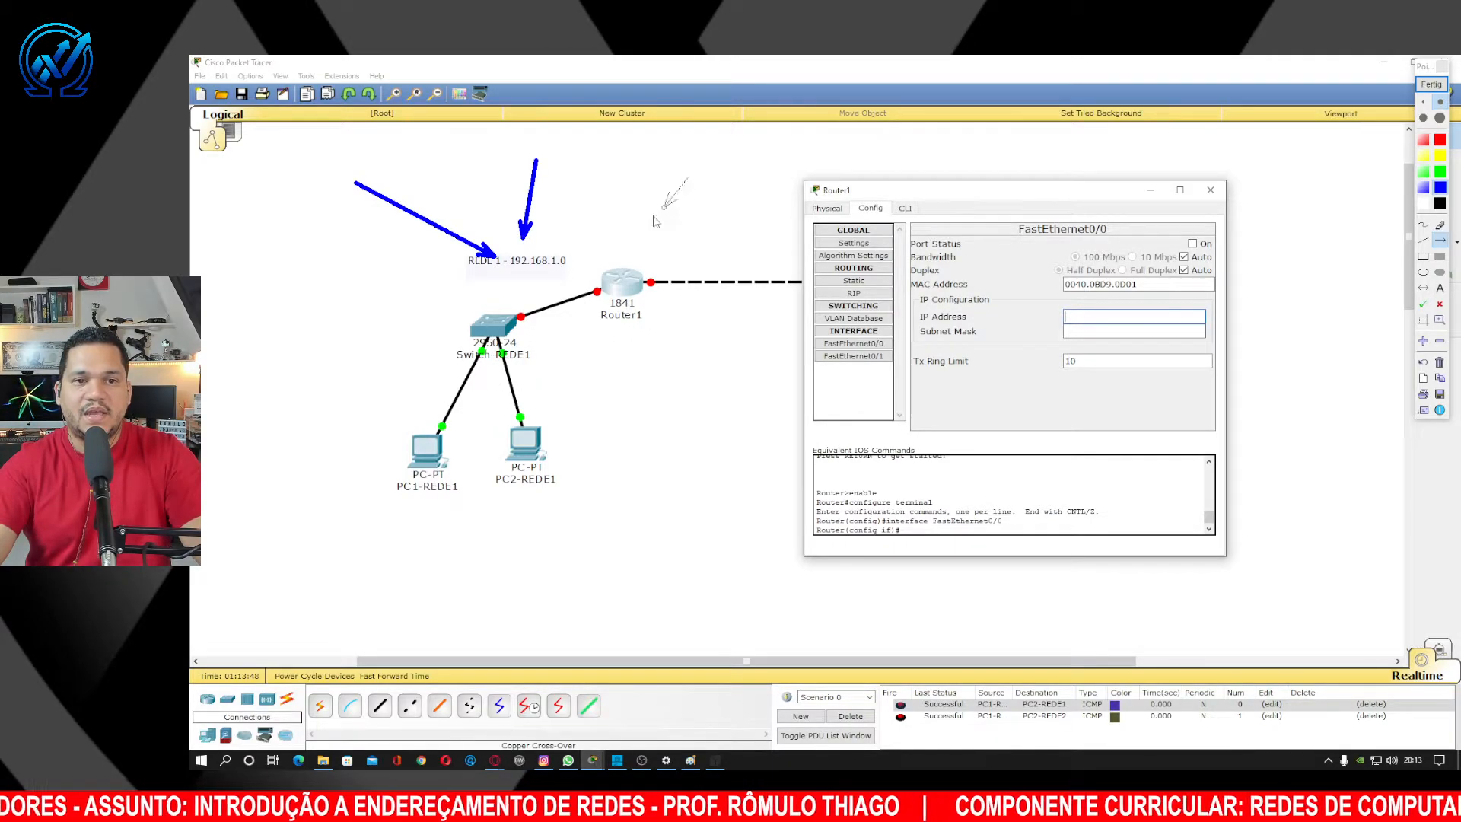
left_click_drag(654, 221, 585, 254)
left_click_drag(373, 304, 477, 281)
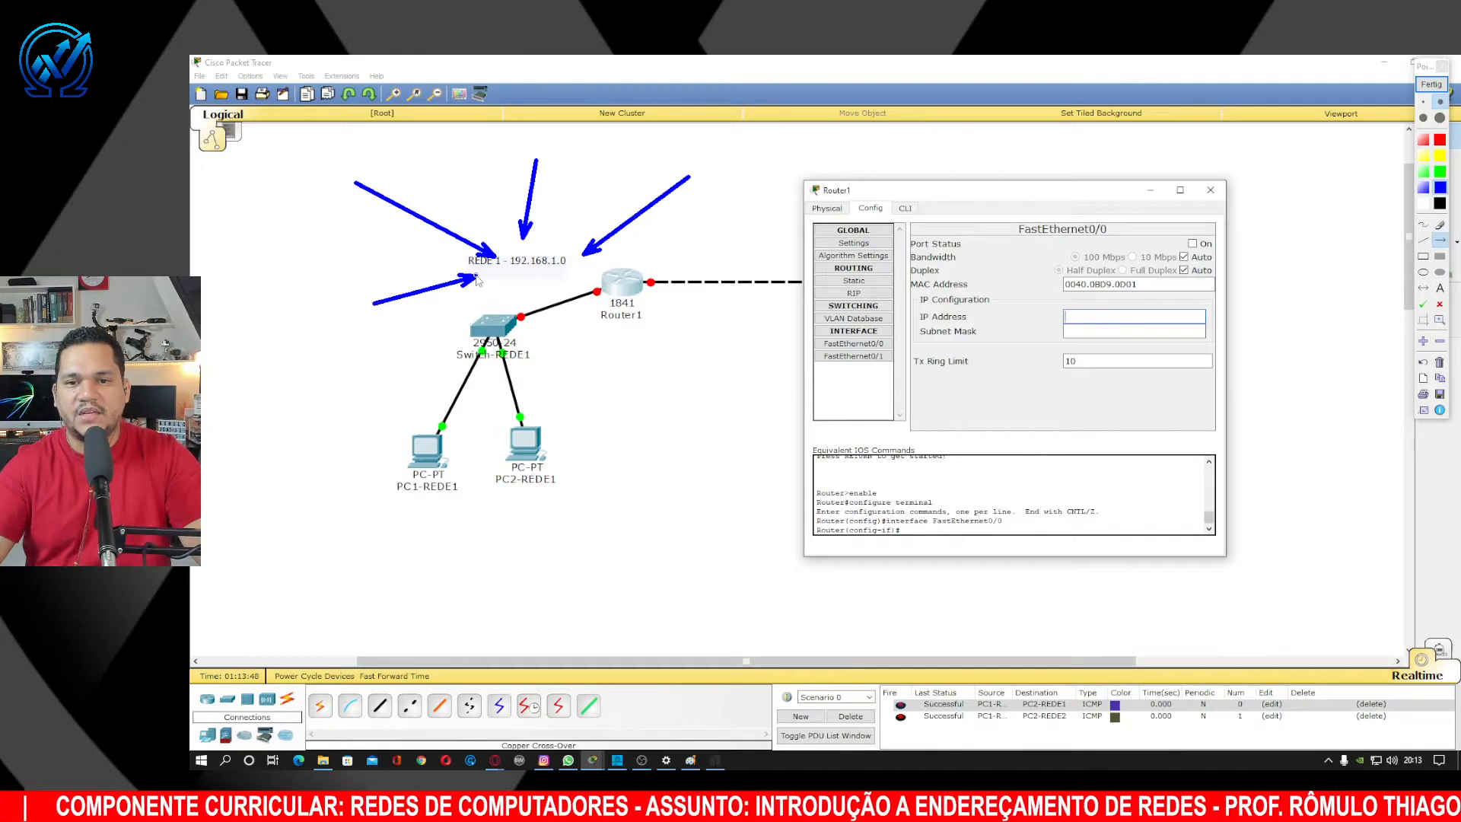
left_click(1431, 84)
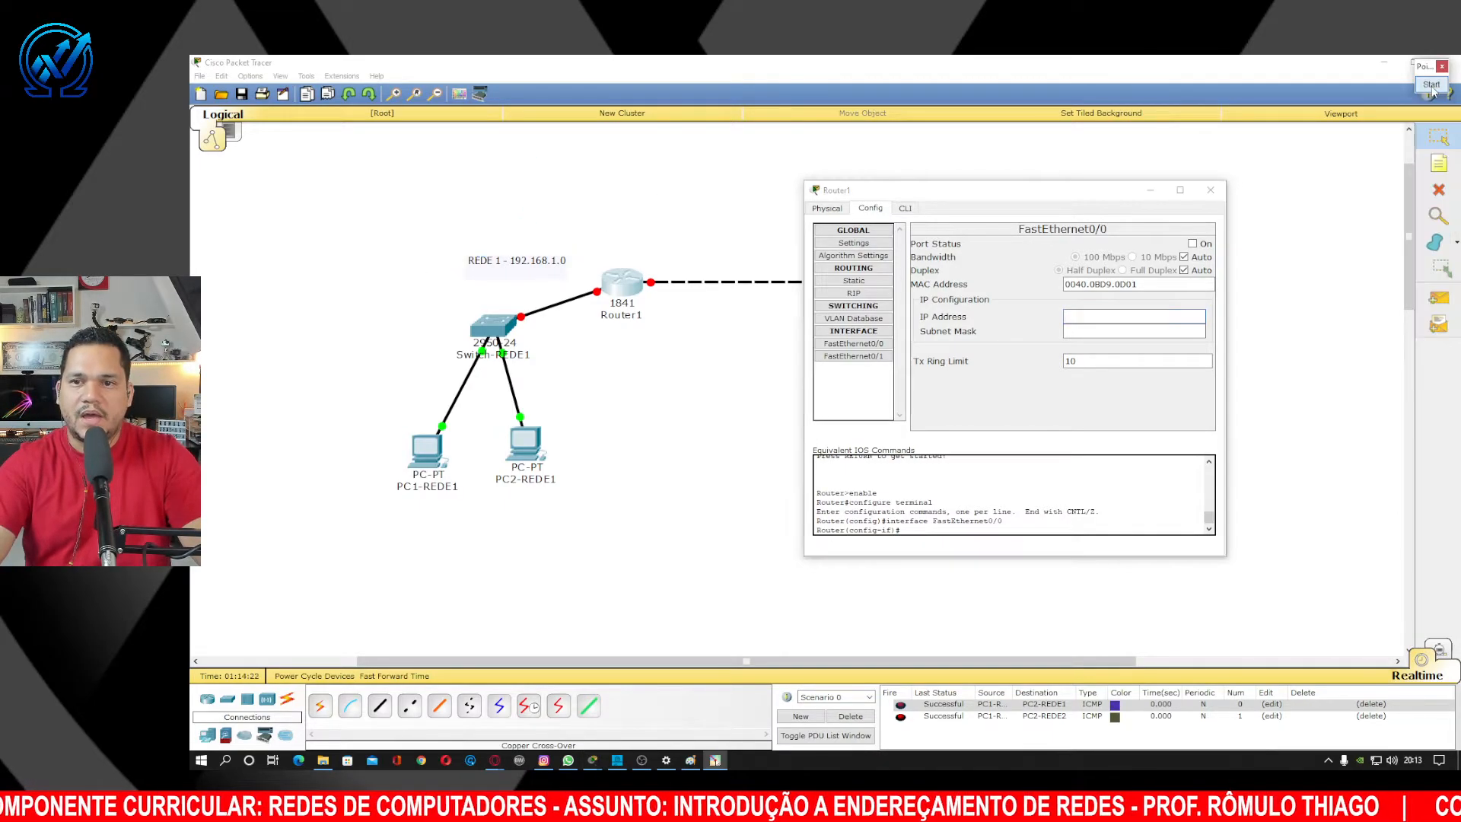
Enter 192.168.1.254 as Router1's FastEthernet0/0 IP address.
left_click(1082, 321)
type("1")
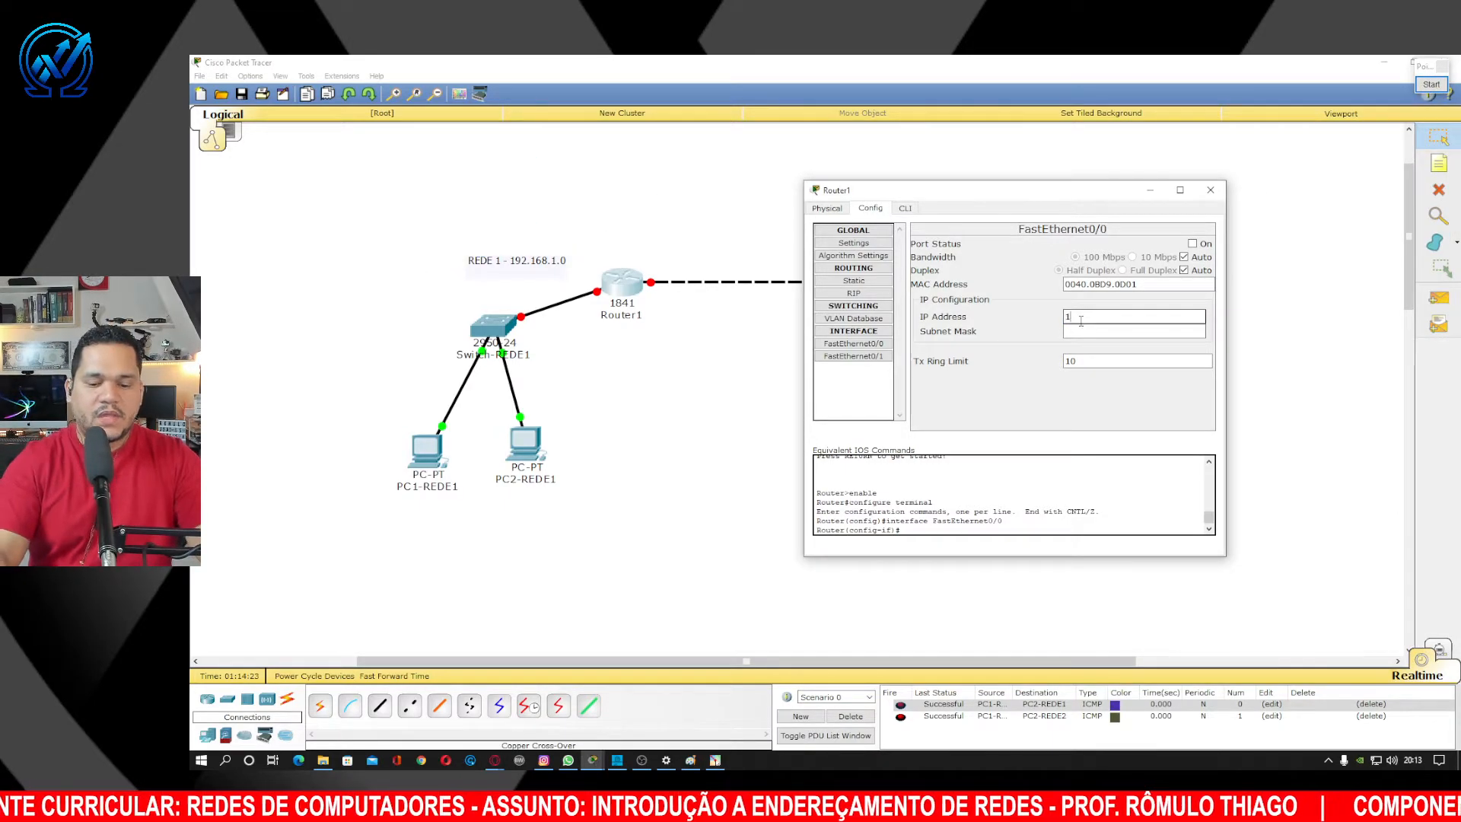
type("92.168.1.")
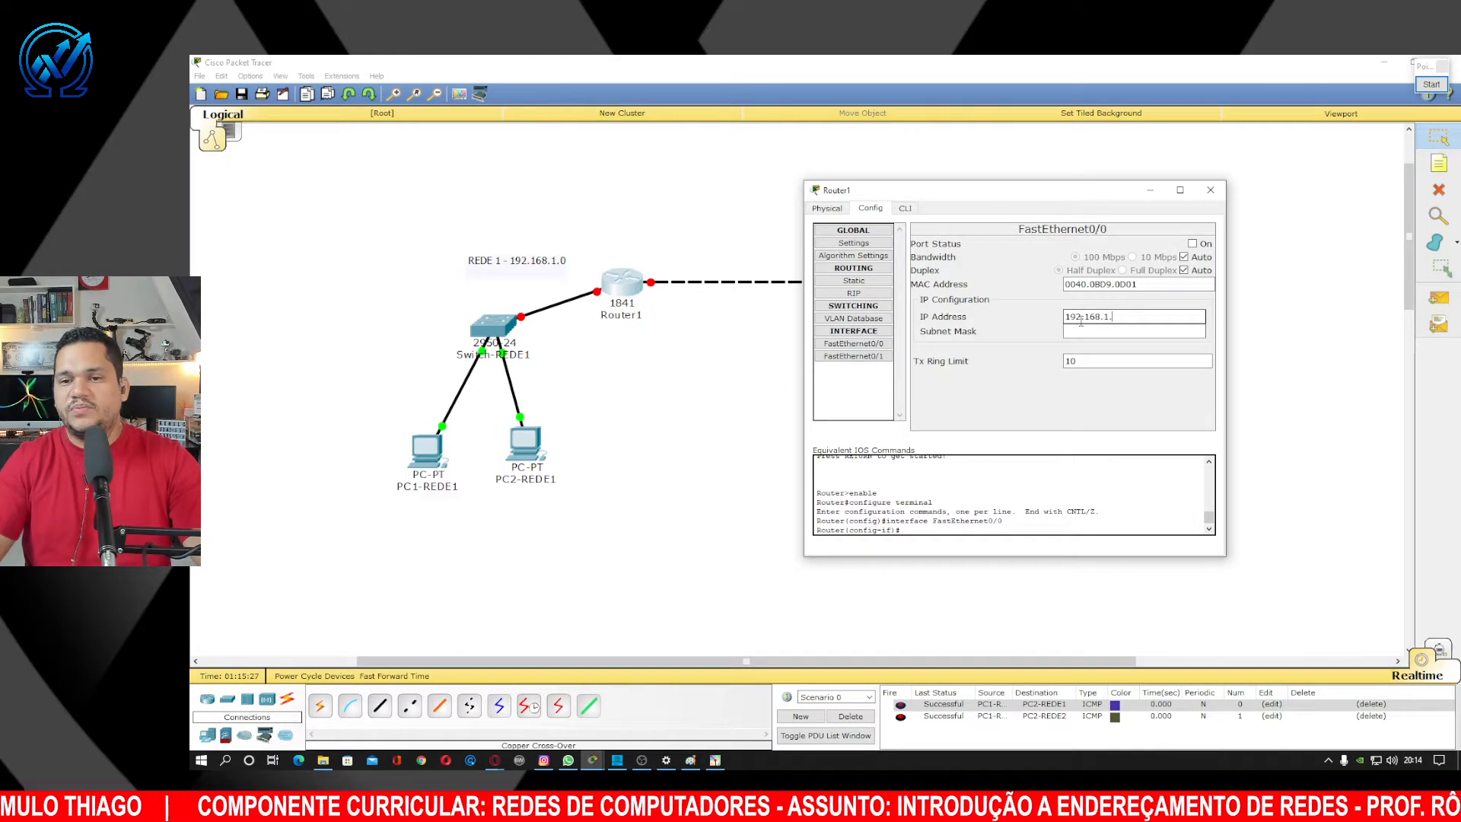
type("254")
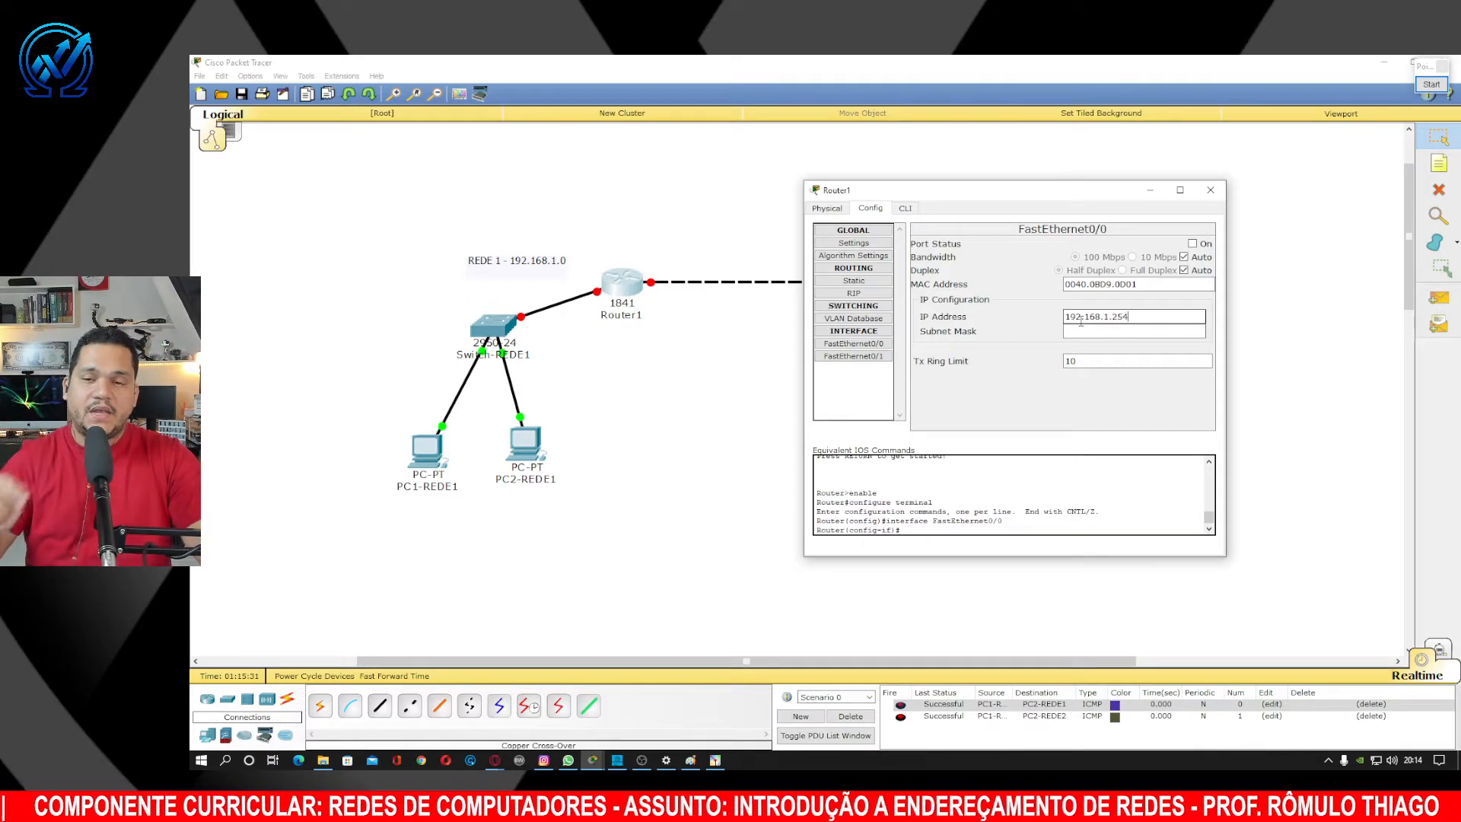
Apply subnet mask 255.255.255.0 and turn Router1's FastEthernet0/0 port on.
left_click(1139, 332)
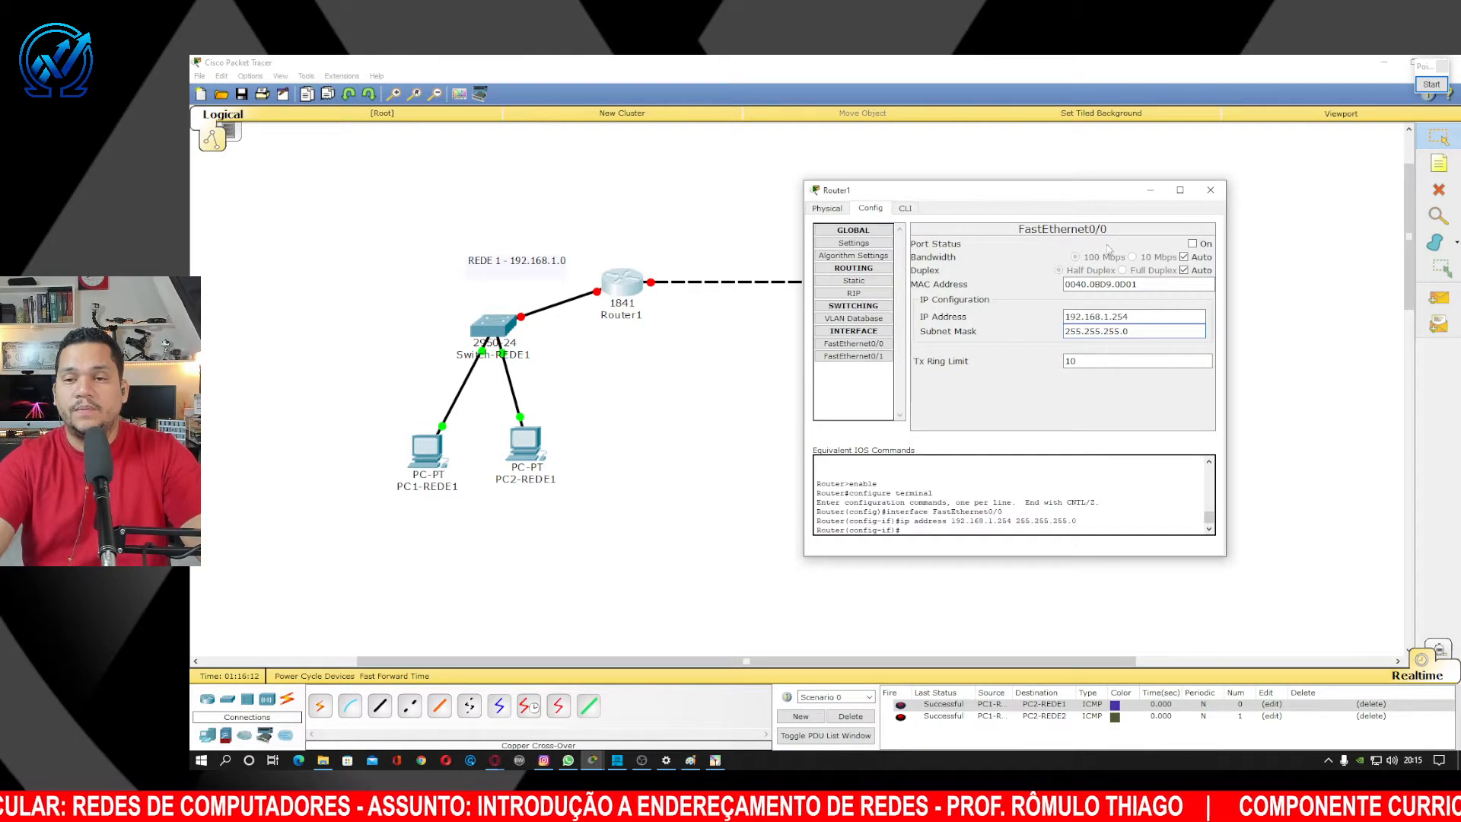
left_click(1193, 245)
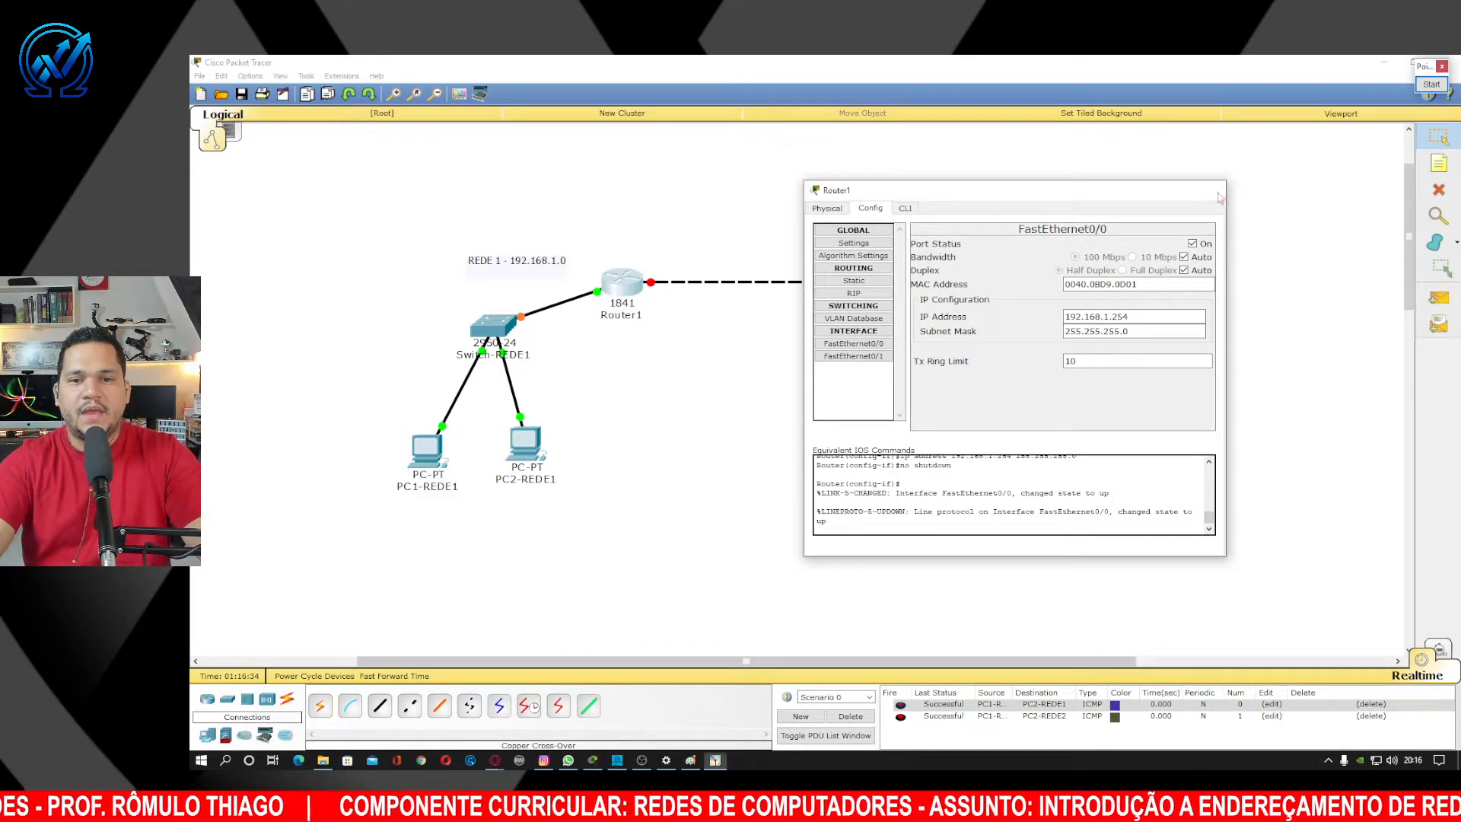
Close Router1's window and shift the REDE 2 device group slightly left.
left_click(1218, 196)
left_click_drag(822, 204, 1096, 497)
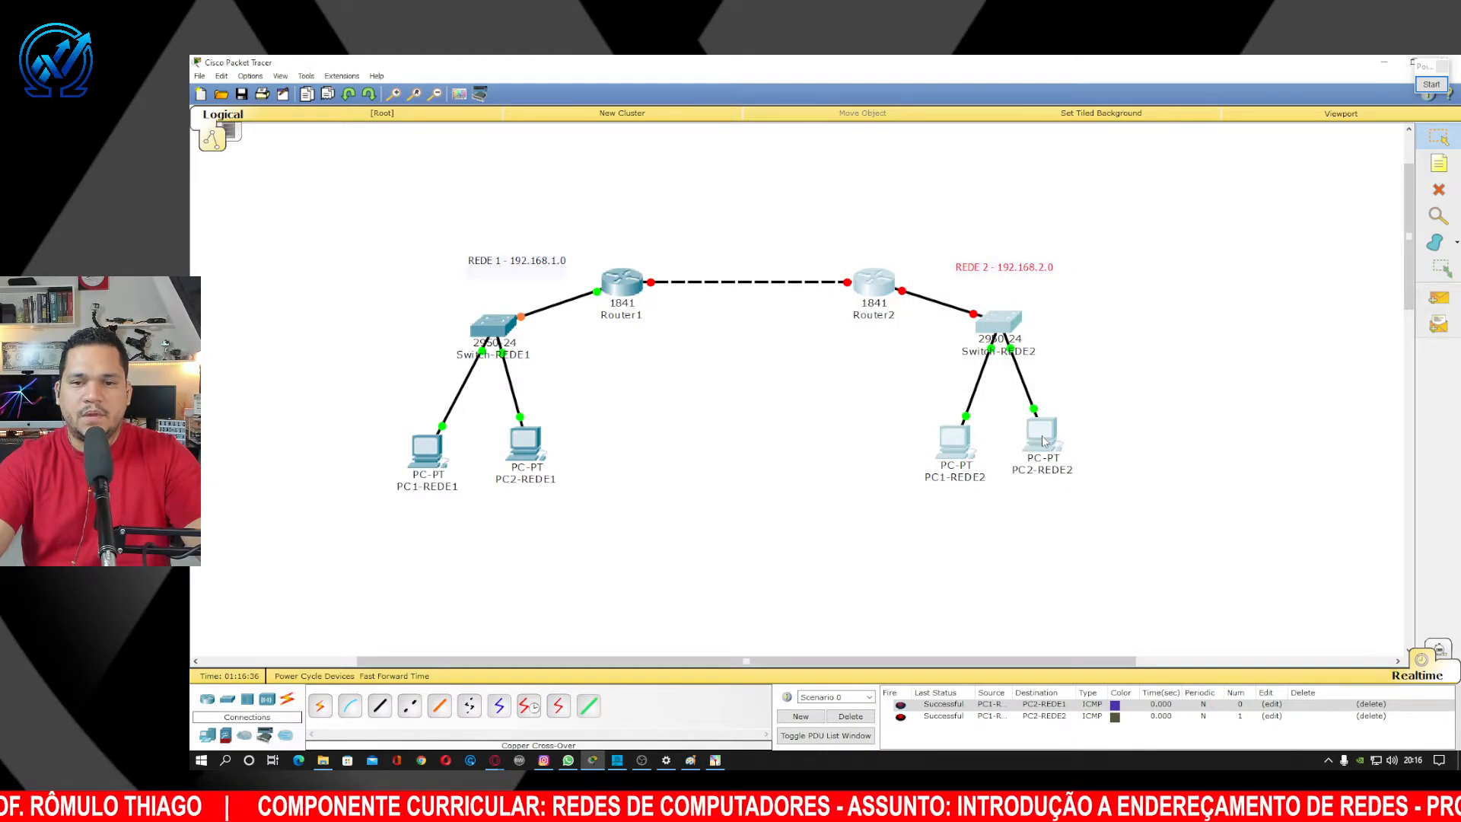
left_click_drag(1048, 444, 1017, 438)
left_click(860, 432)
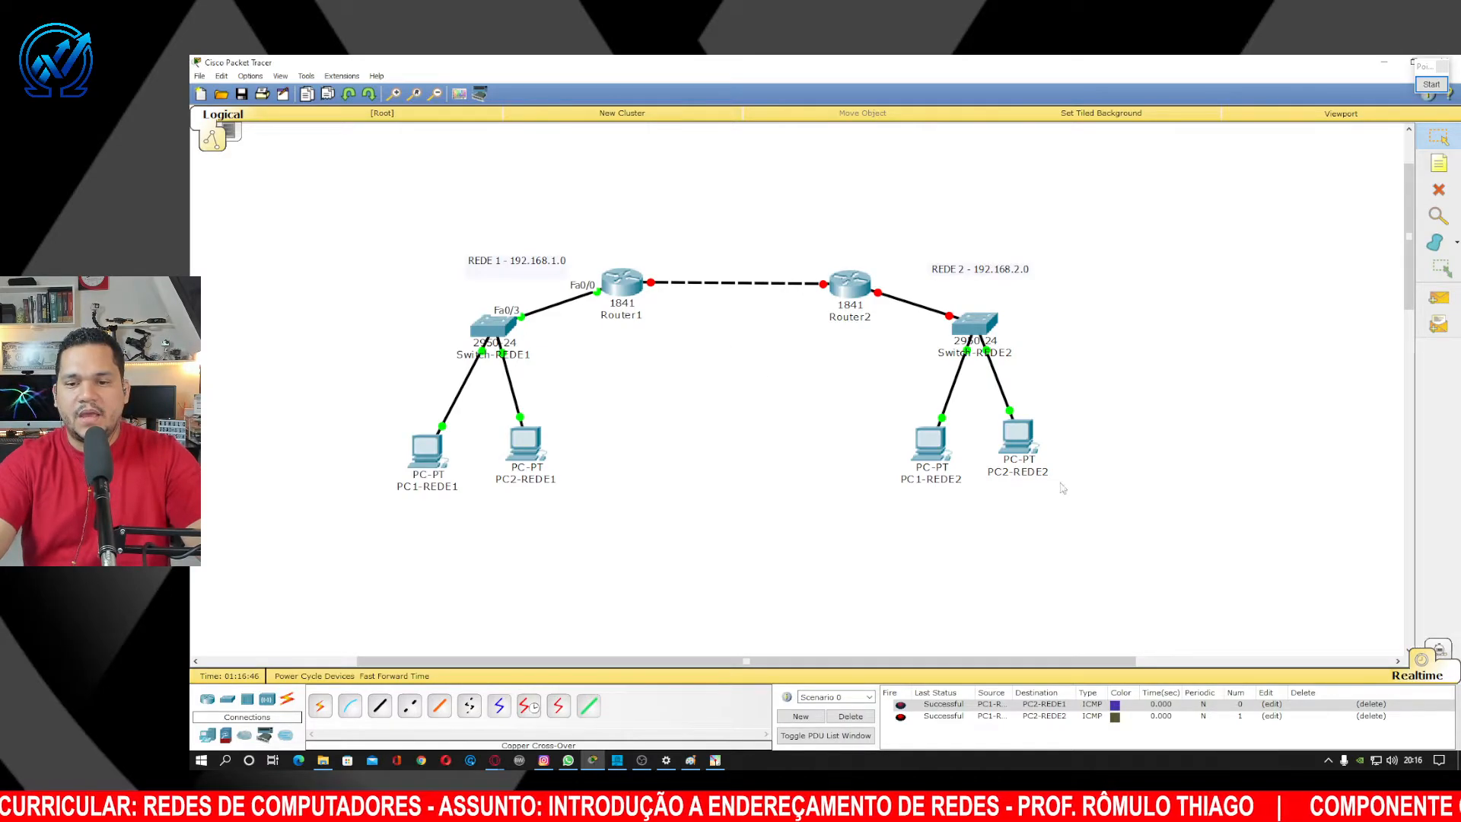
Delete both ping records from the PDU list and nudge Switch-REDE1 lower.
left_click(1376, 704)
left_click(1376, 704)
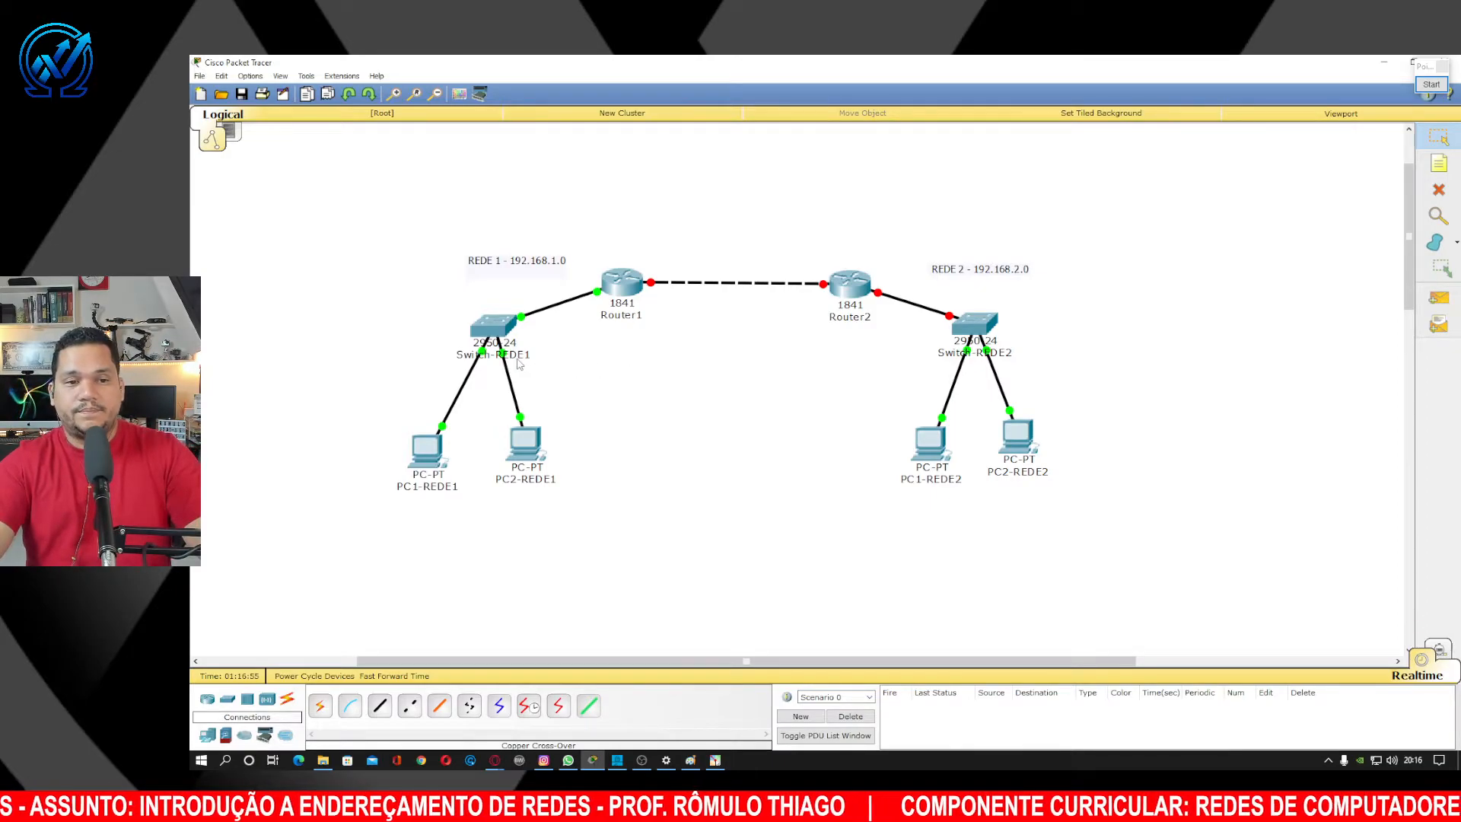
left_click_drag(506, 342, 506, 352)
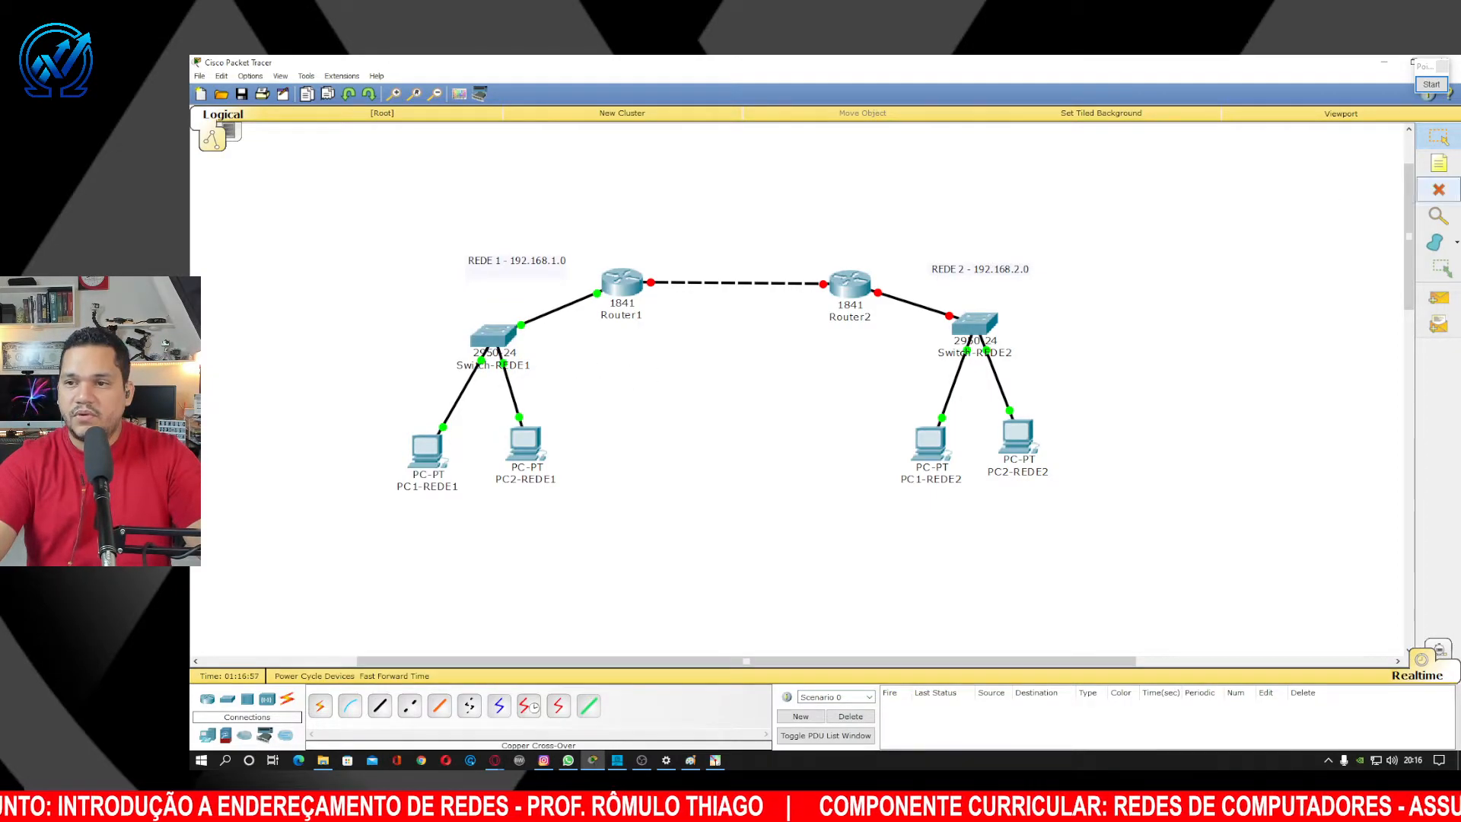
Add notes 192.168.1.1 and 192.168.1.2 under the REDE 1 PCs and raise the REDE 1 label.
left_click(1440, 165)
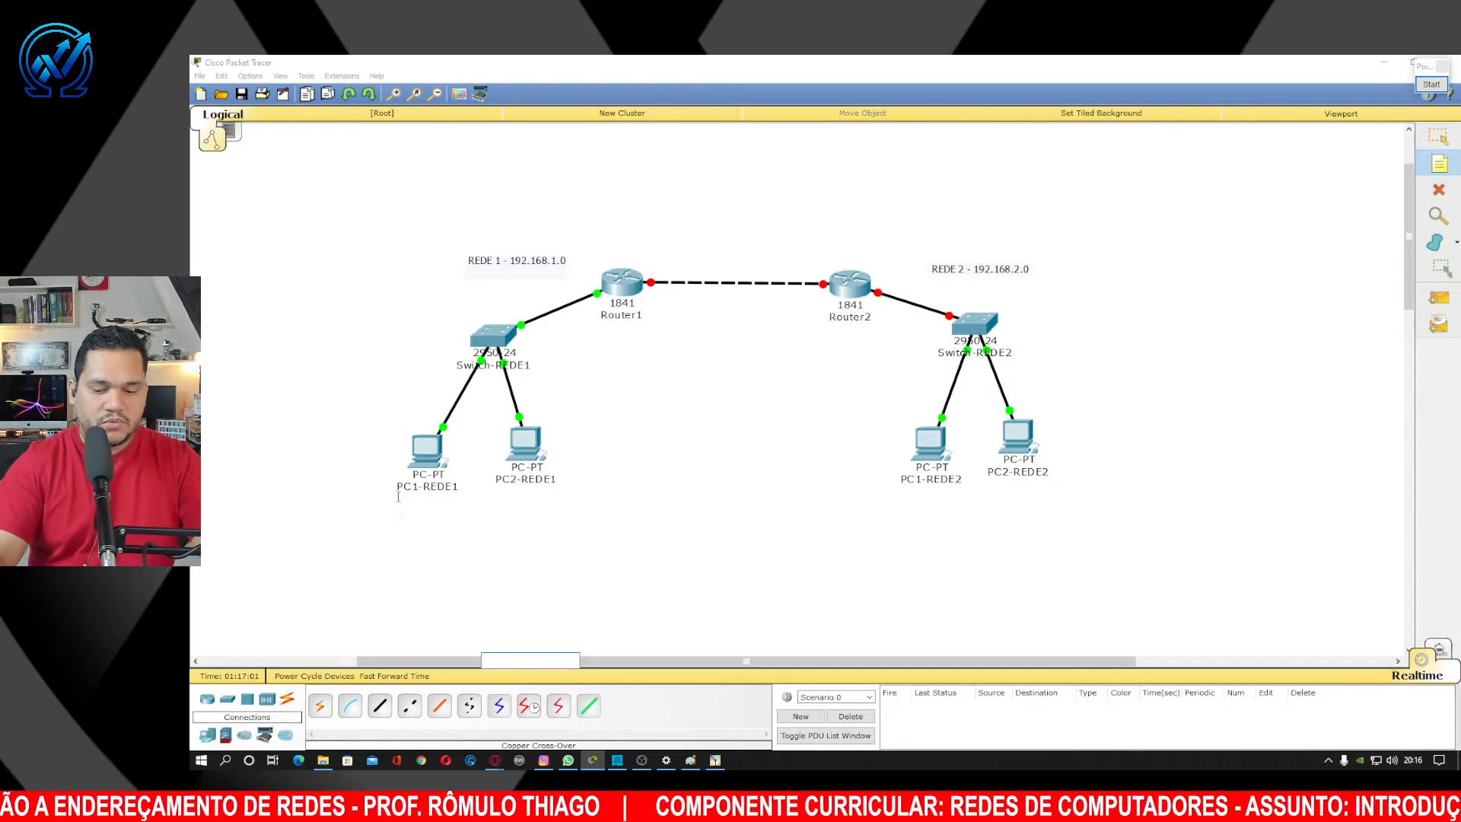
left_click(397, 498)
type("192.168.1")
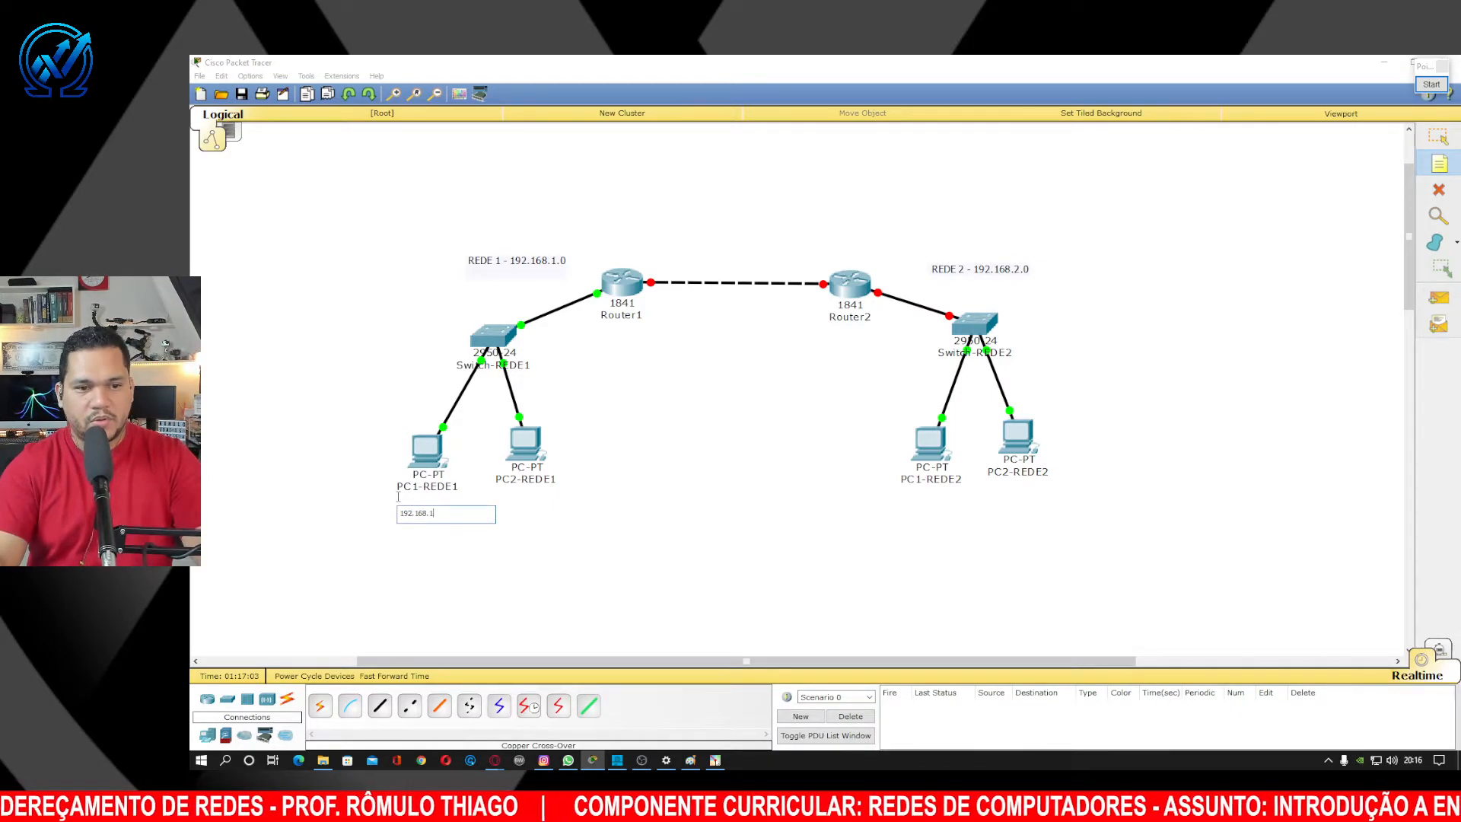
type(".1")
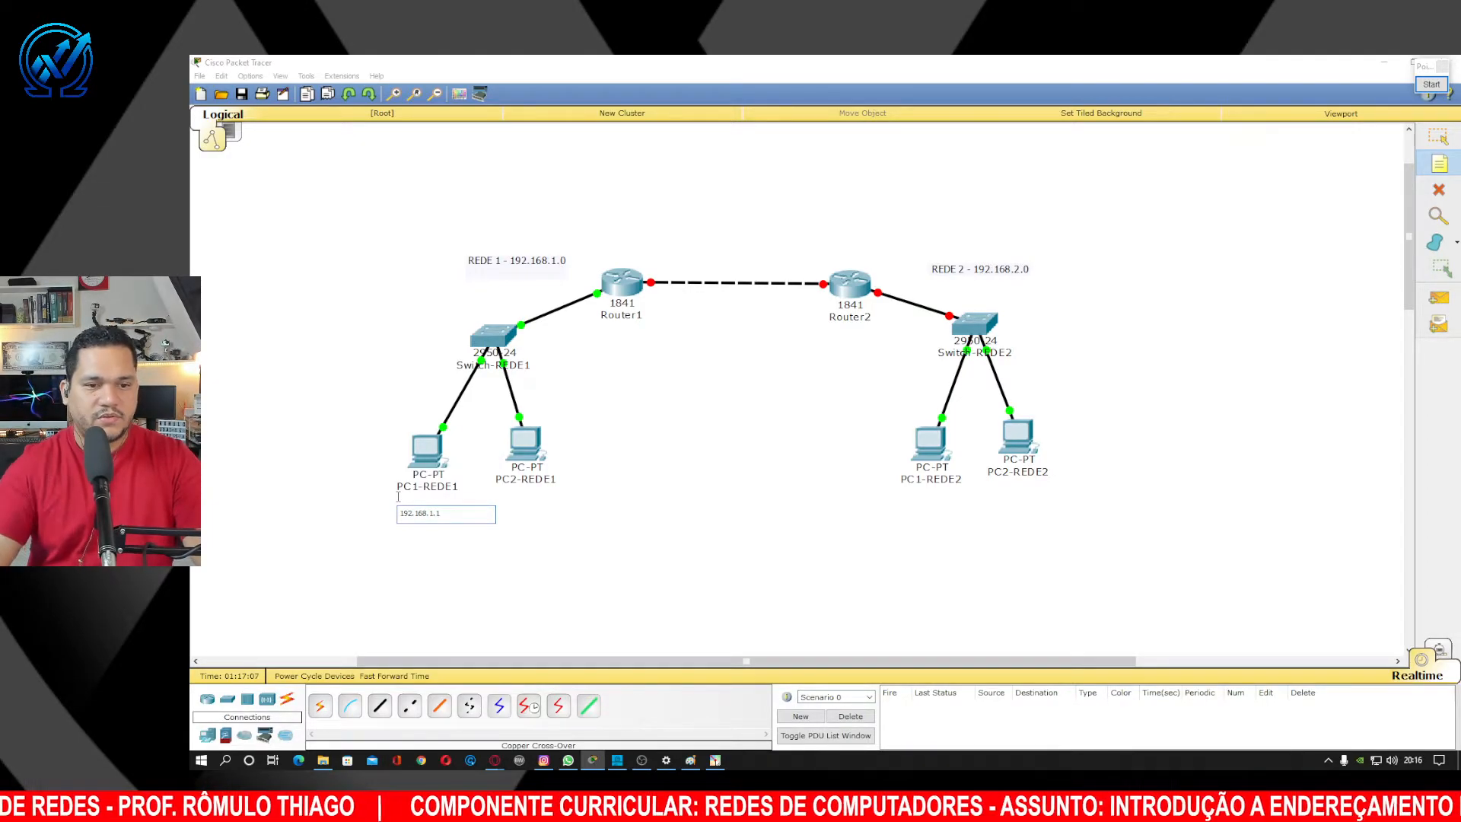
left_click(522, 501)
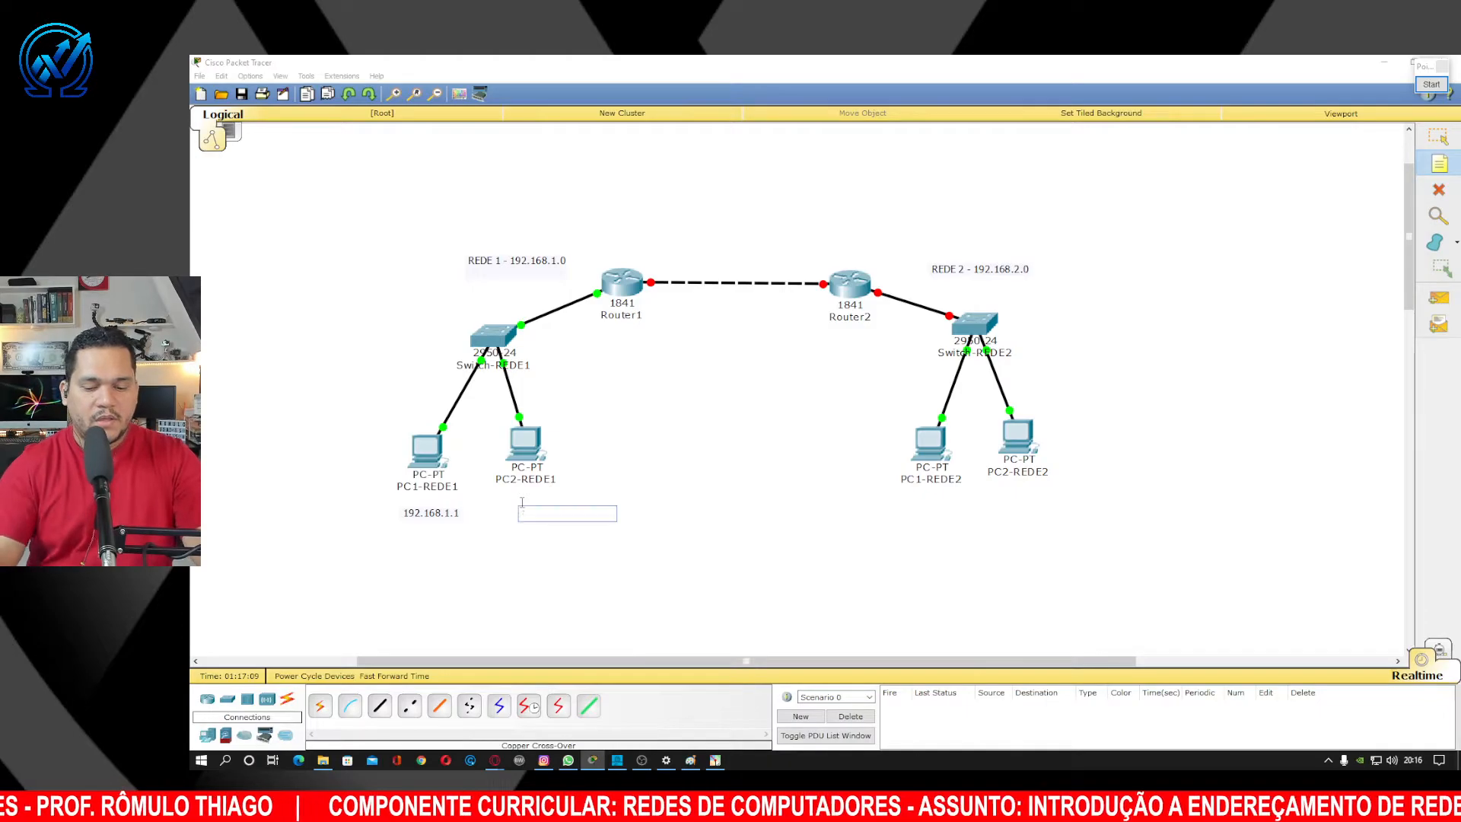
type("192.168.1.")
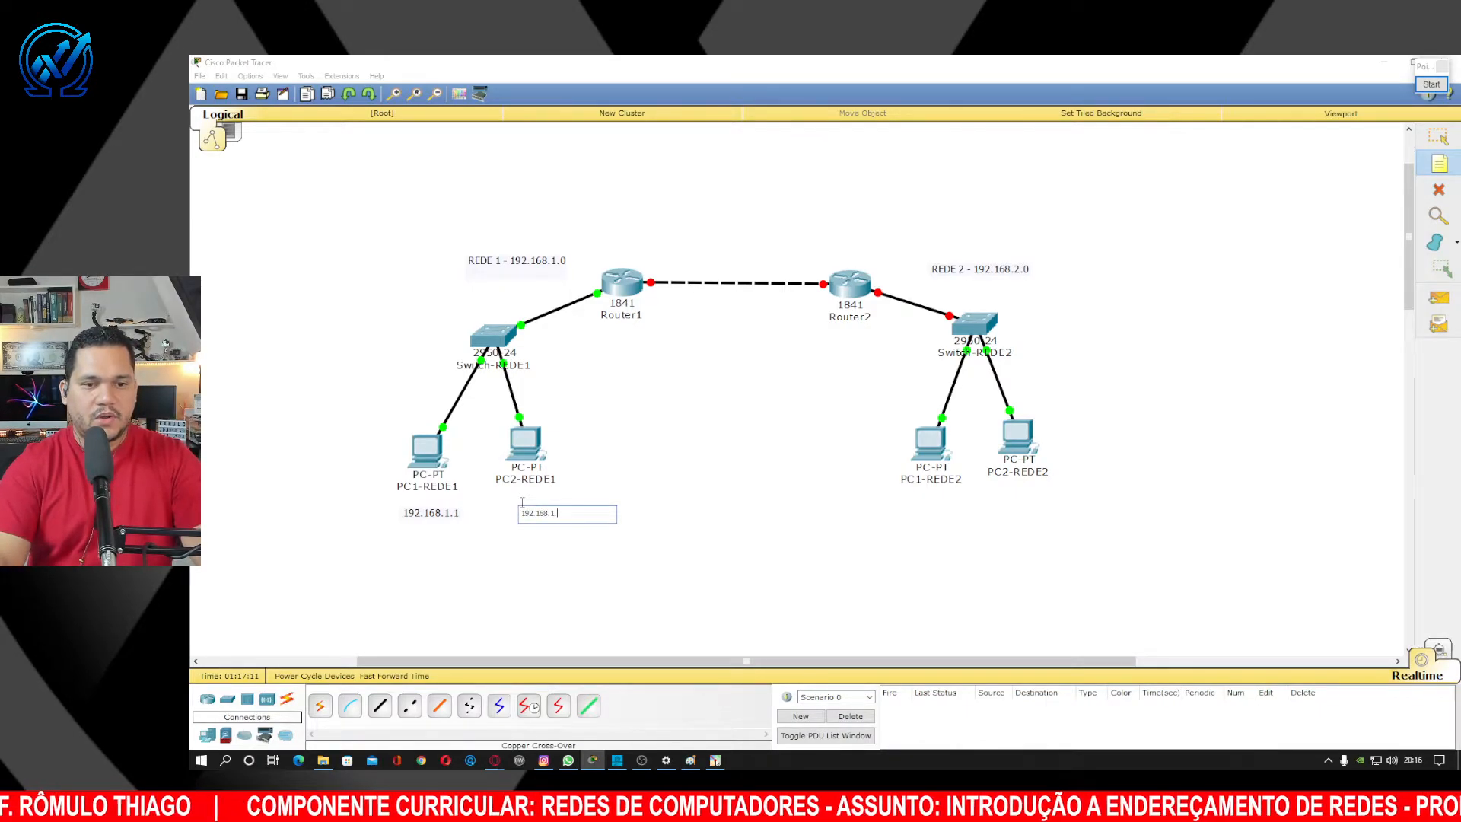
type("2")
left_click(1438, 137)
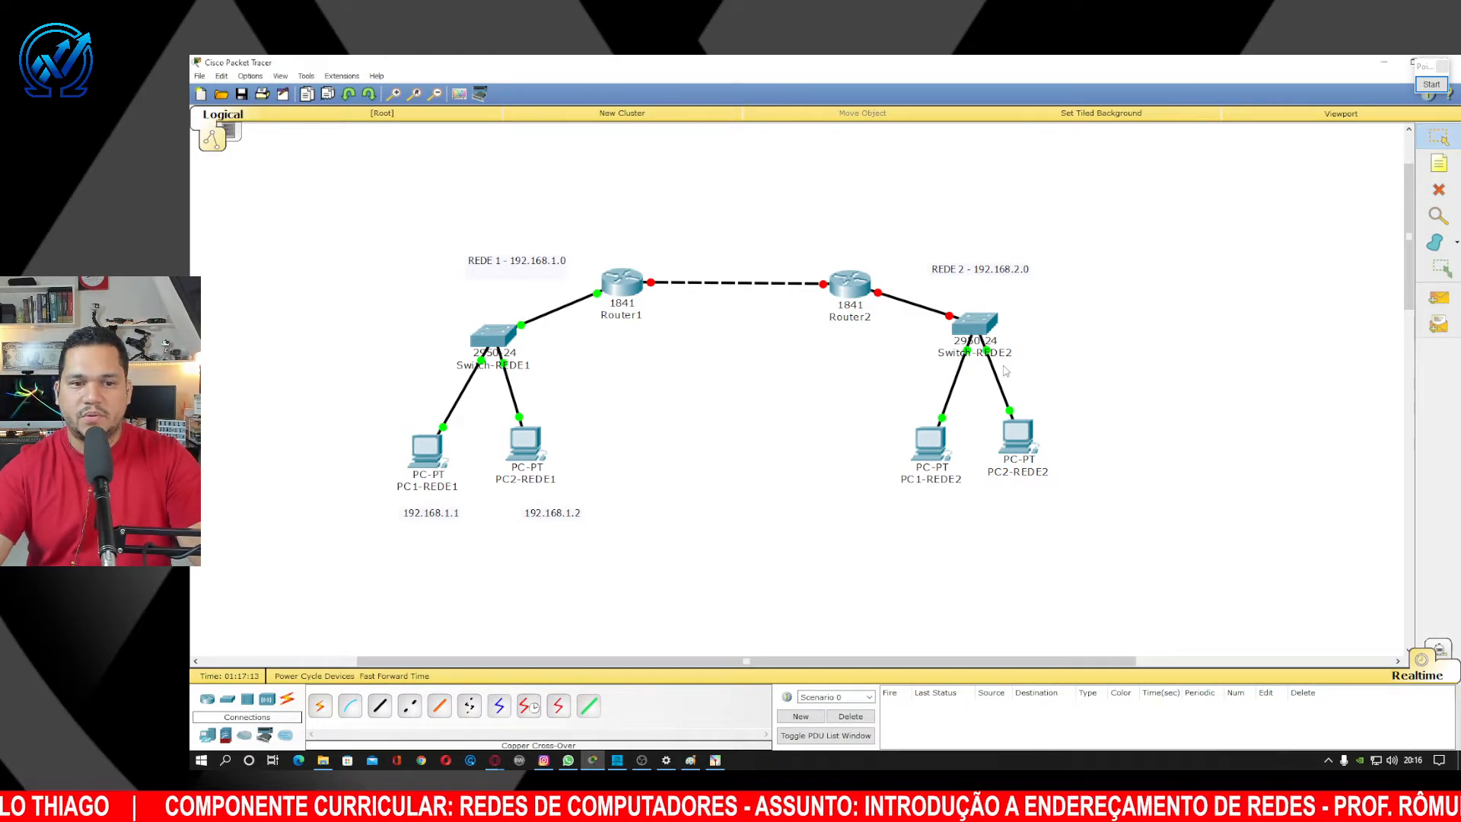
left_click_drag(574, 514, 557, 496)
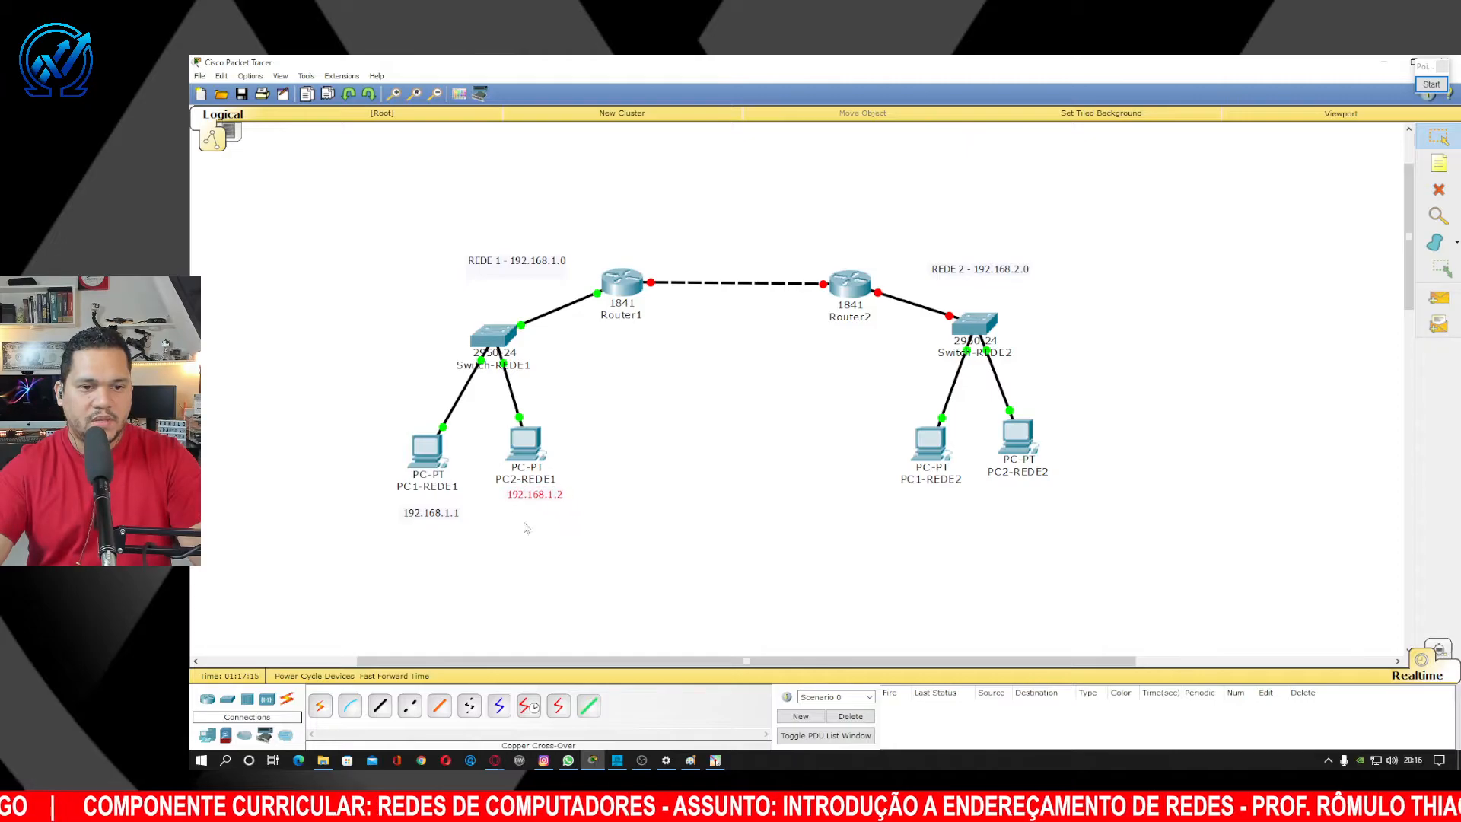
left_click_drag(449, 514, 443, 501)
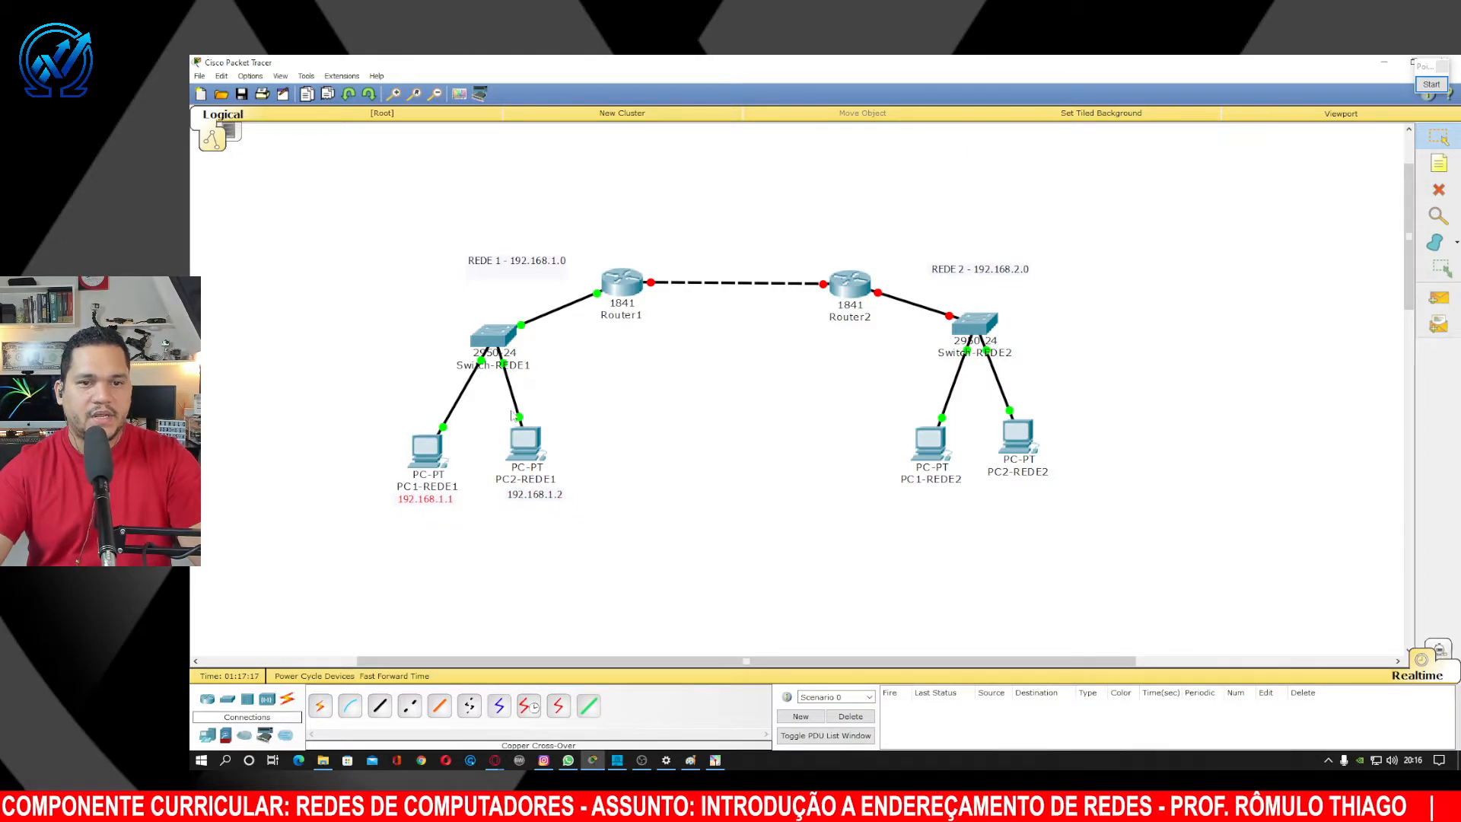
left_click_drag(539, 263, 531, 228)
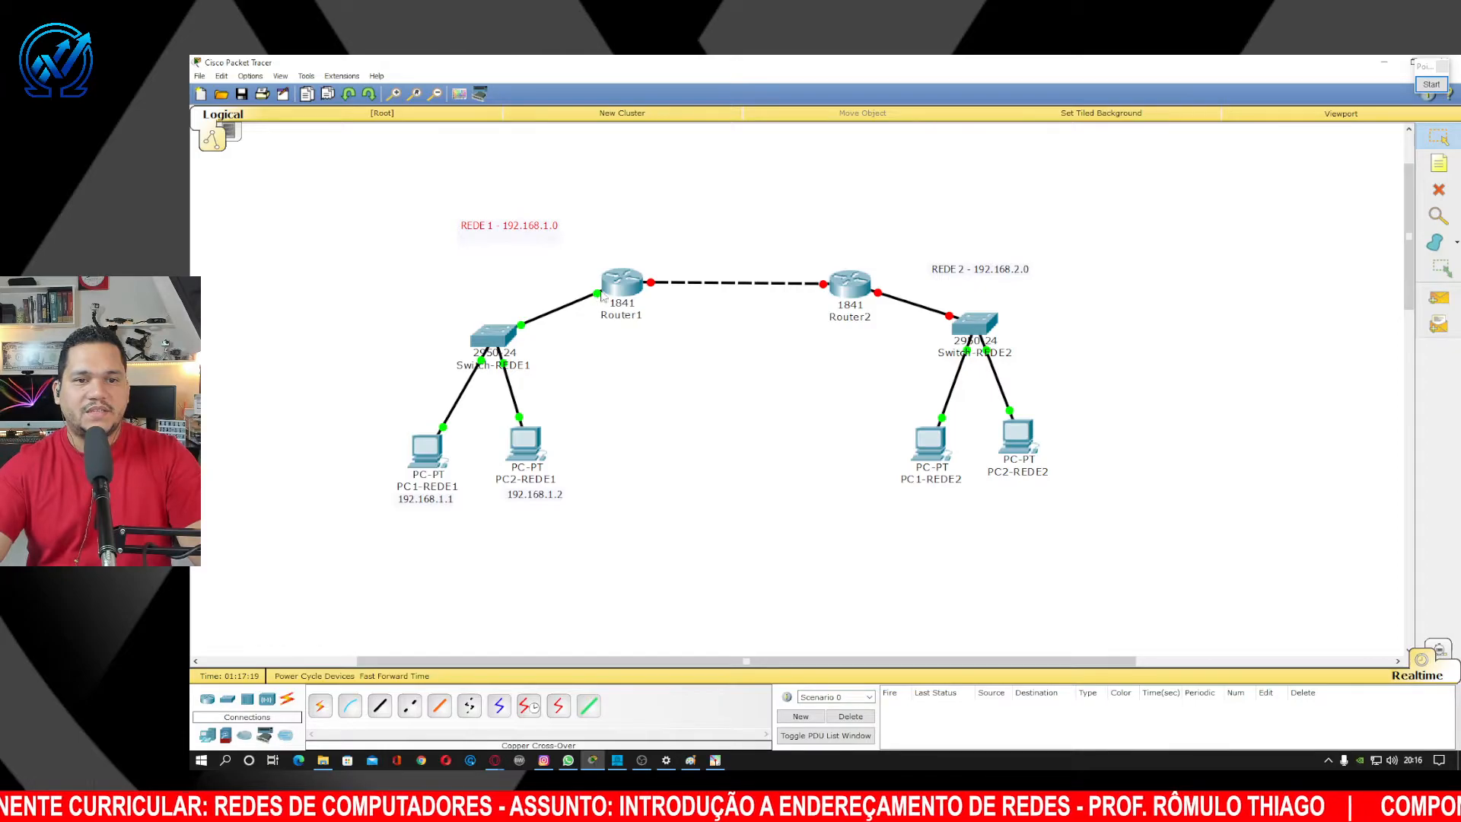
Place a 192.168.1.254 note beside Router1's switch-side port.
left_click(1439, 164)
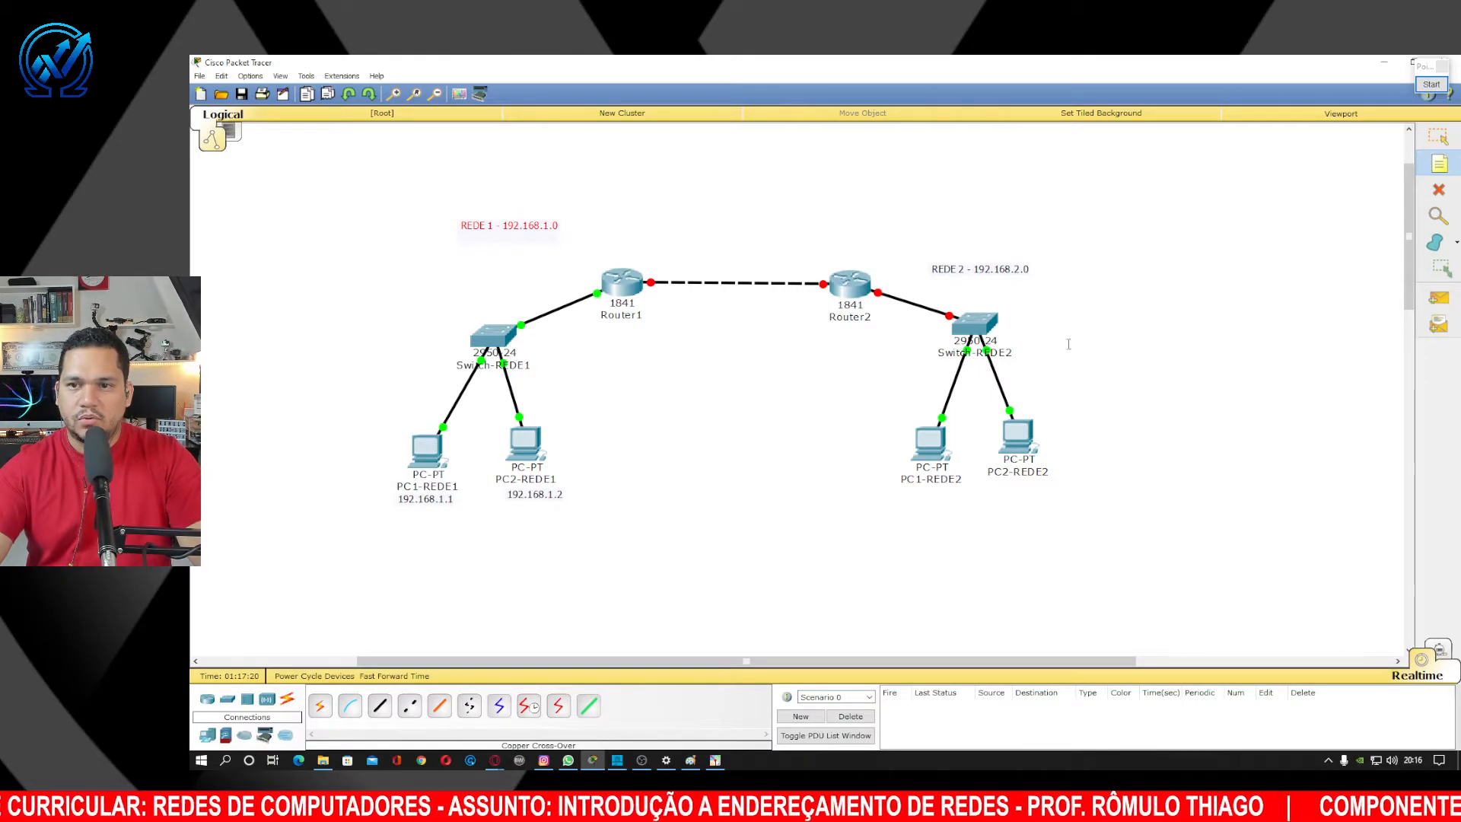
left_click(1144, 262)
type("192.168.")
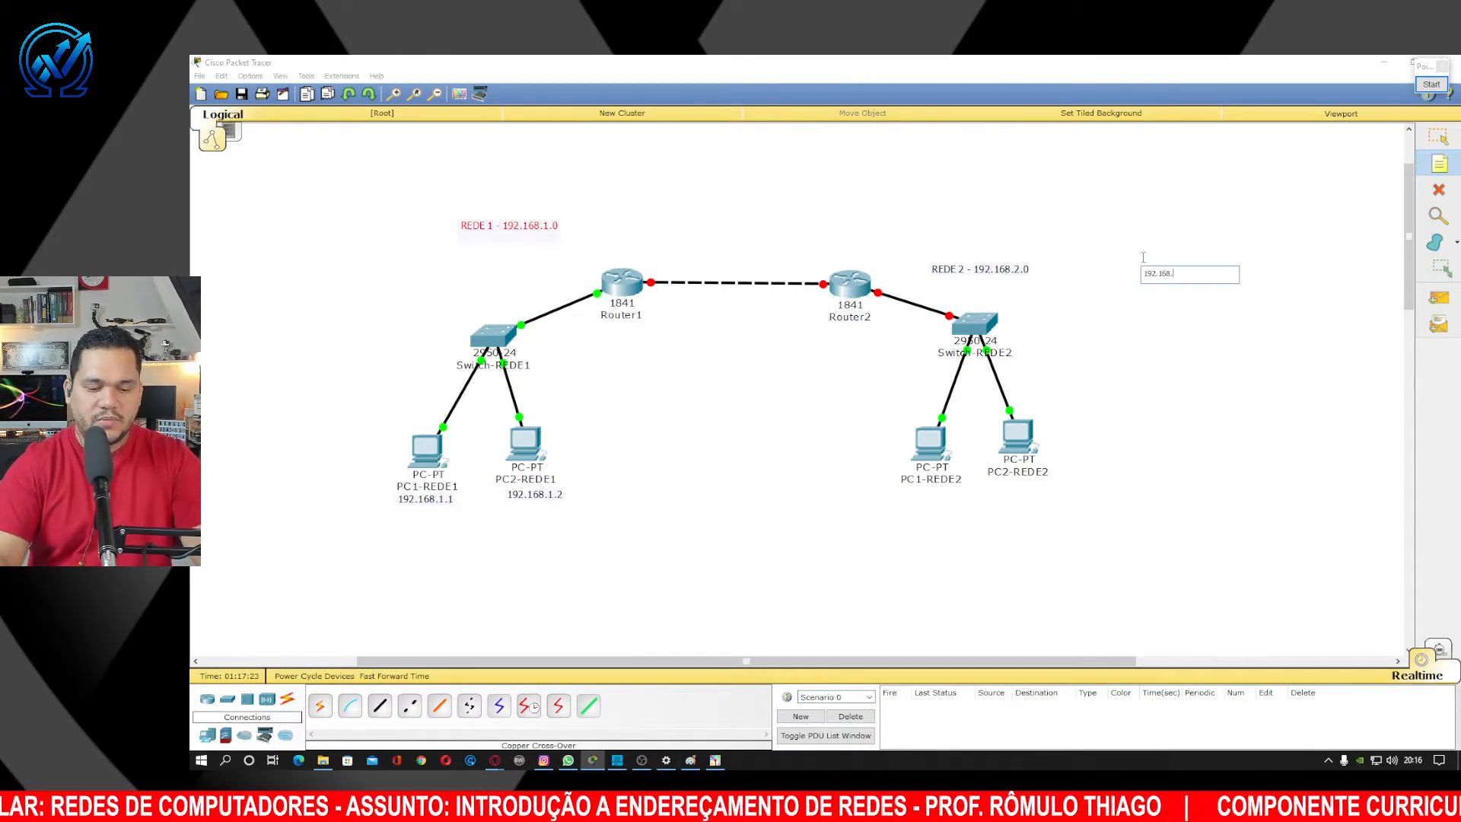
type("1.254")
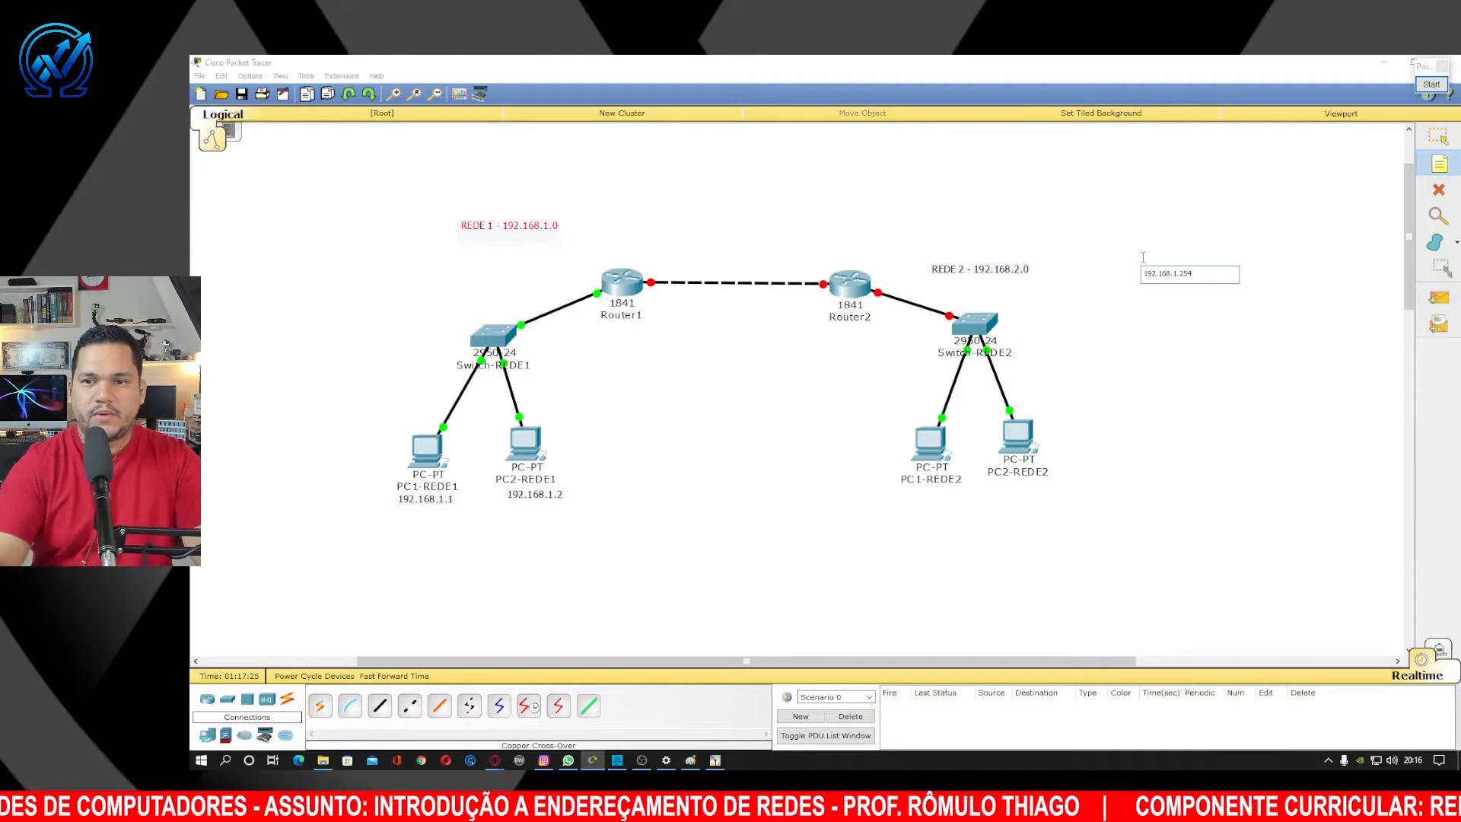
left_click(1437, 137)
left_click(1193, 275)
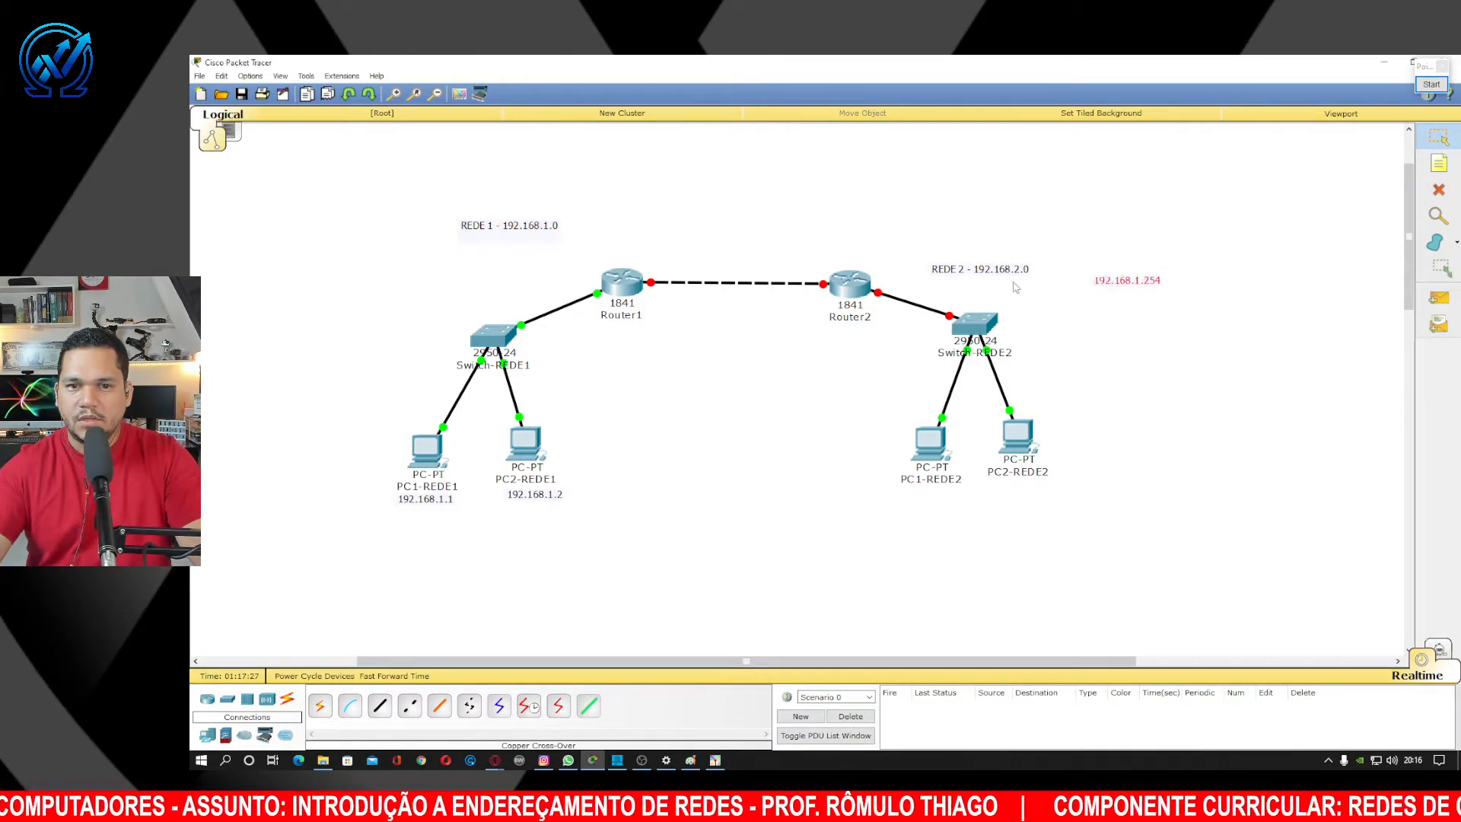
left_click_drag(1193, 276, 561, 289)
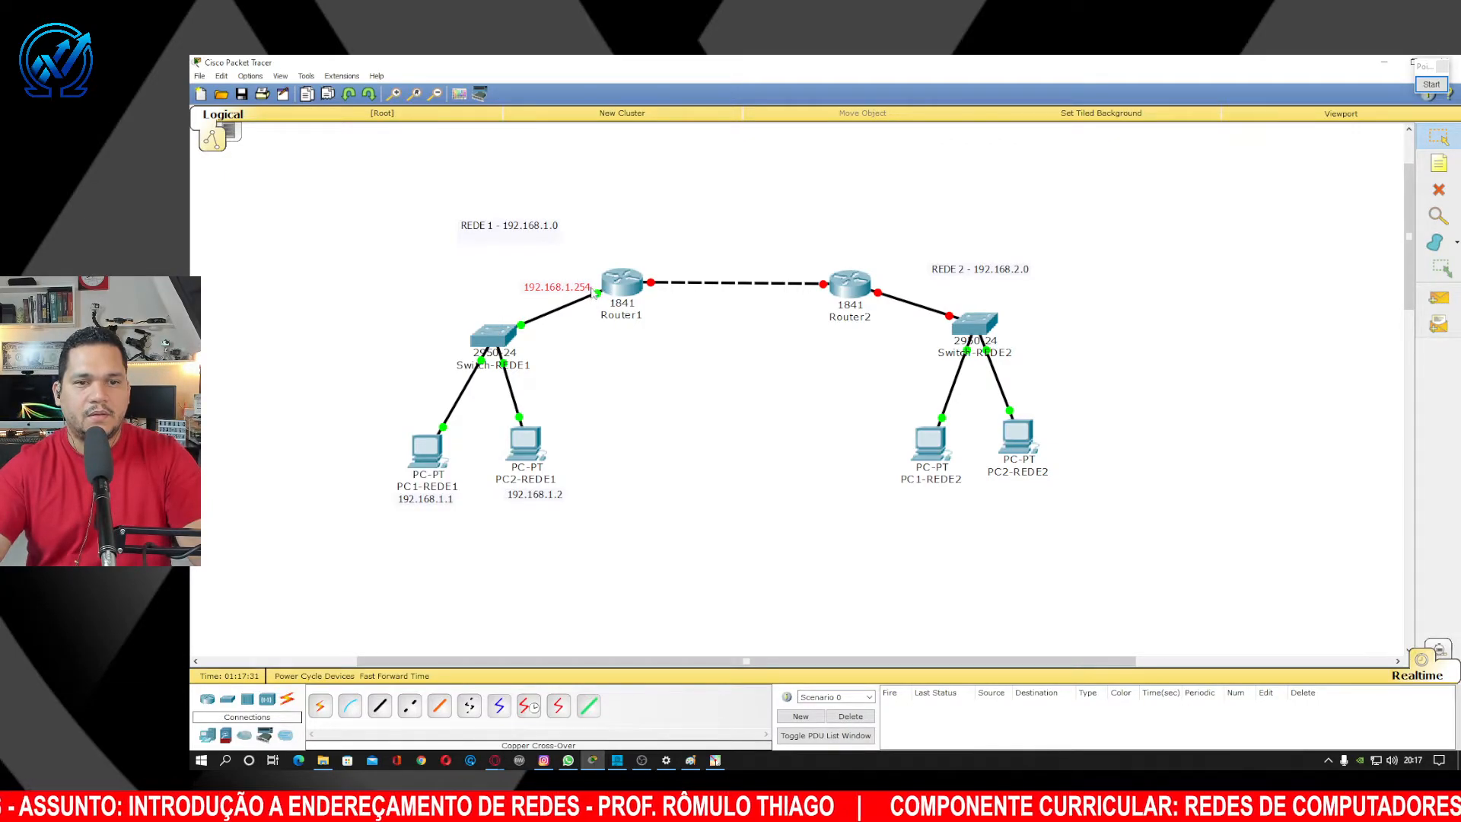
left_click(1432, 84)
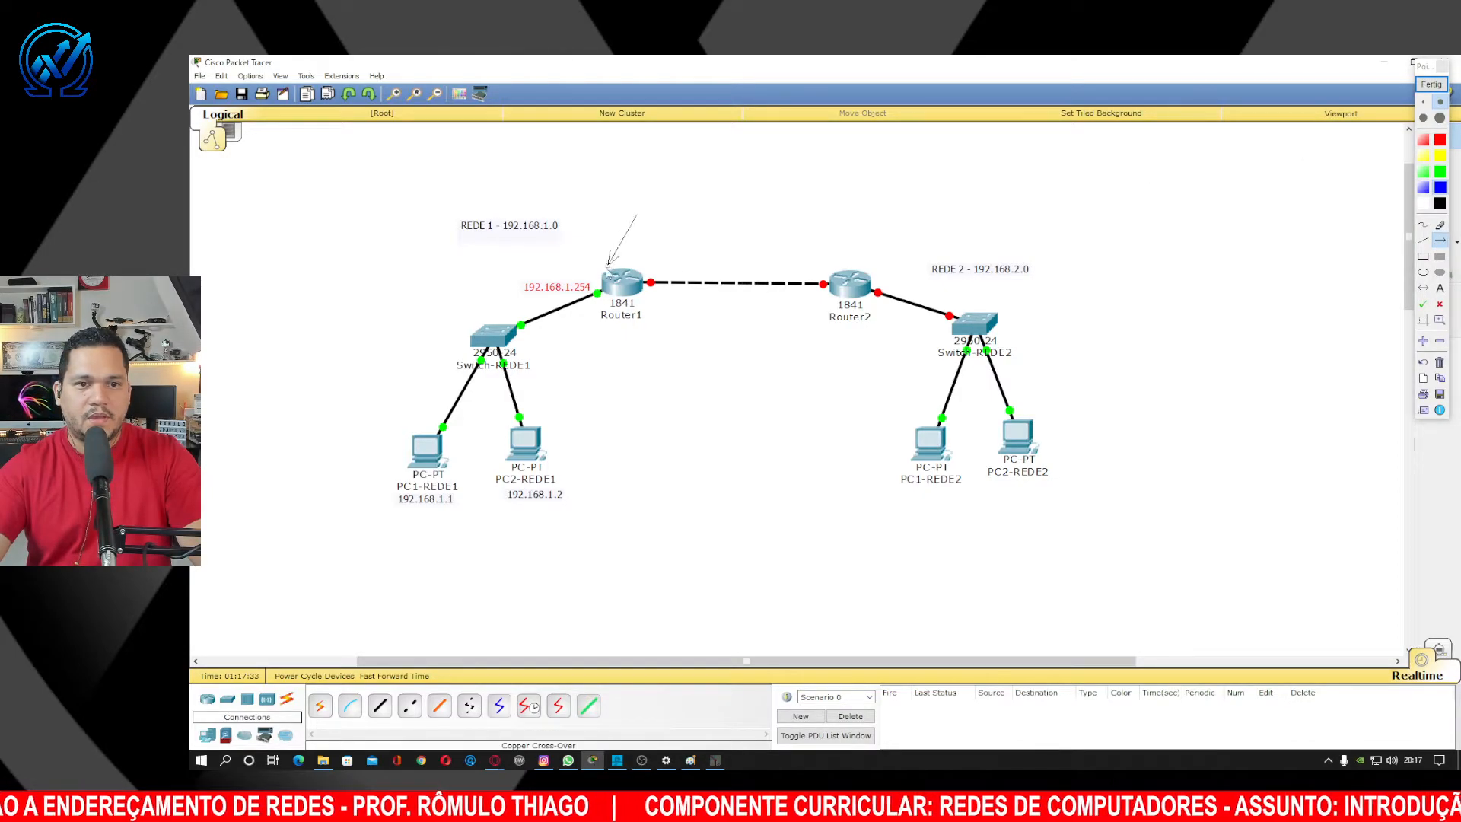
left_click_drag(637, 214, 595, 288)
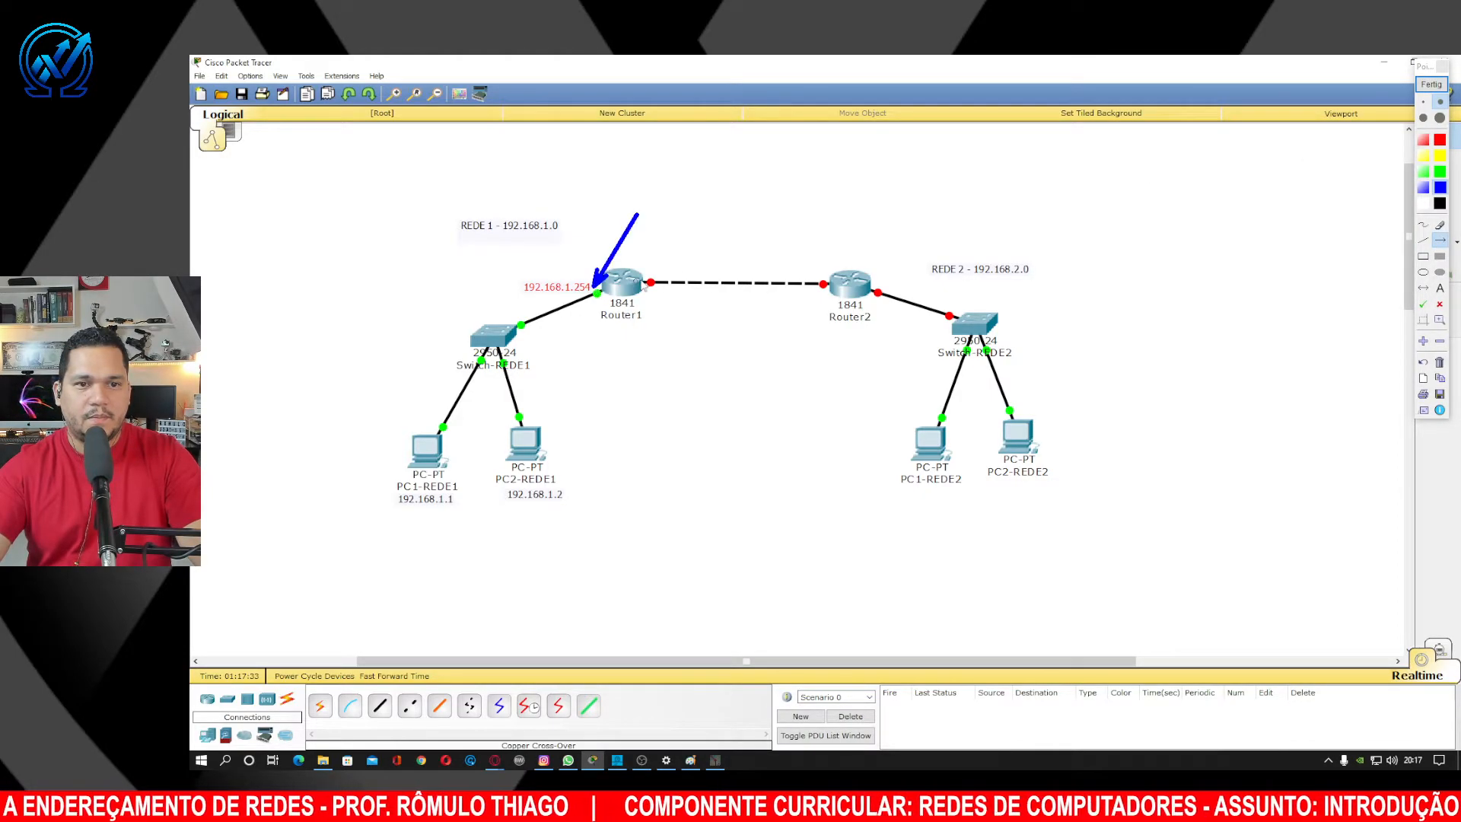
left_click(1432, 84)
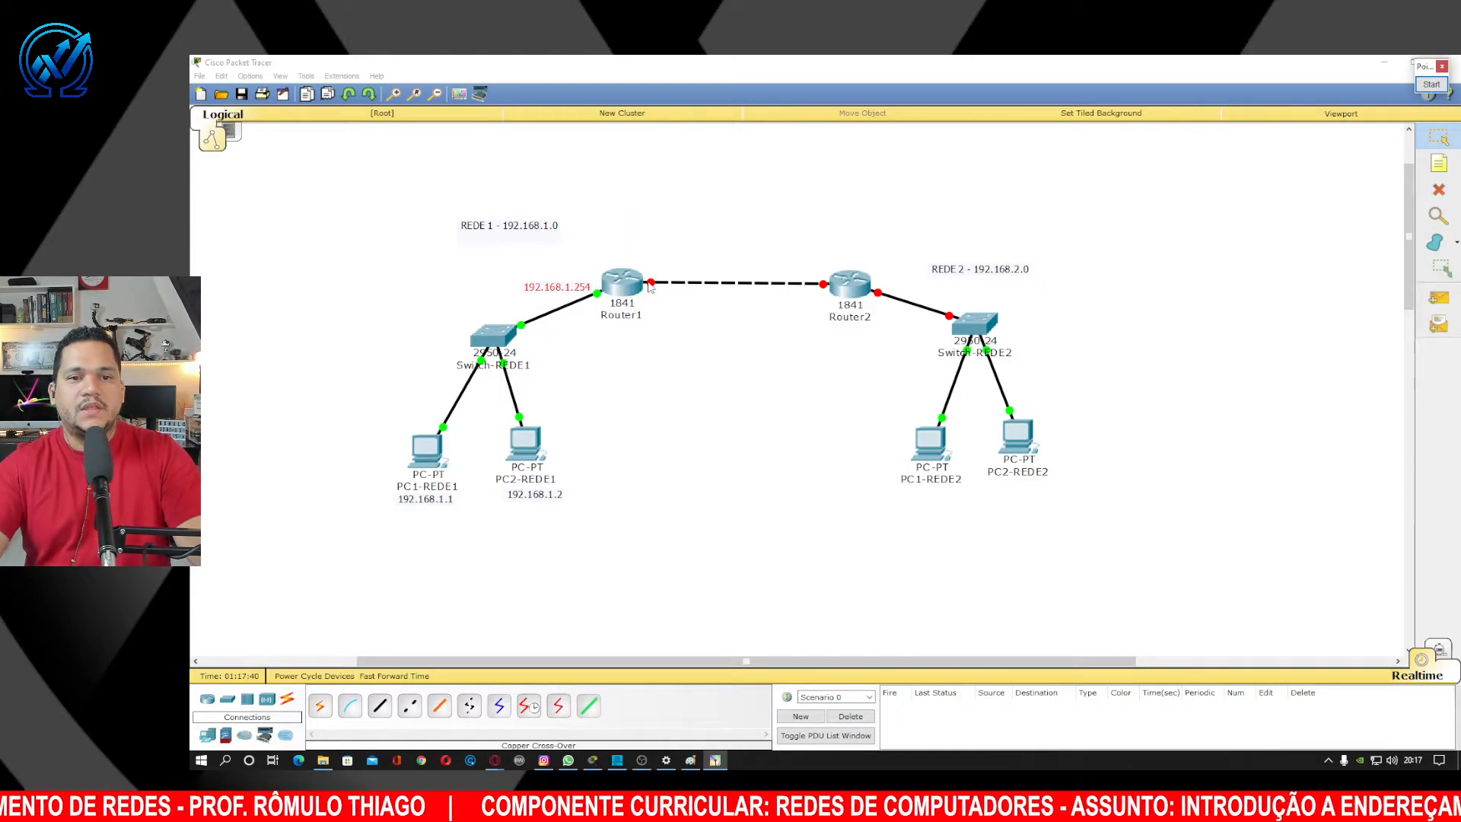
left_click(1430, 87)
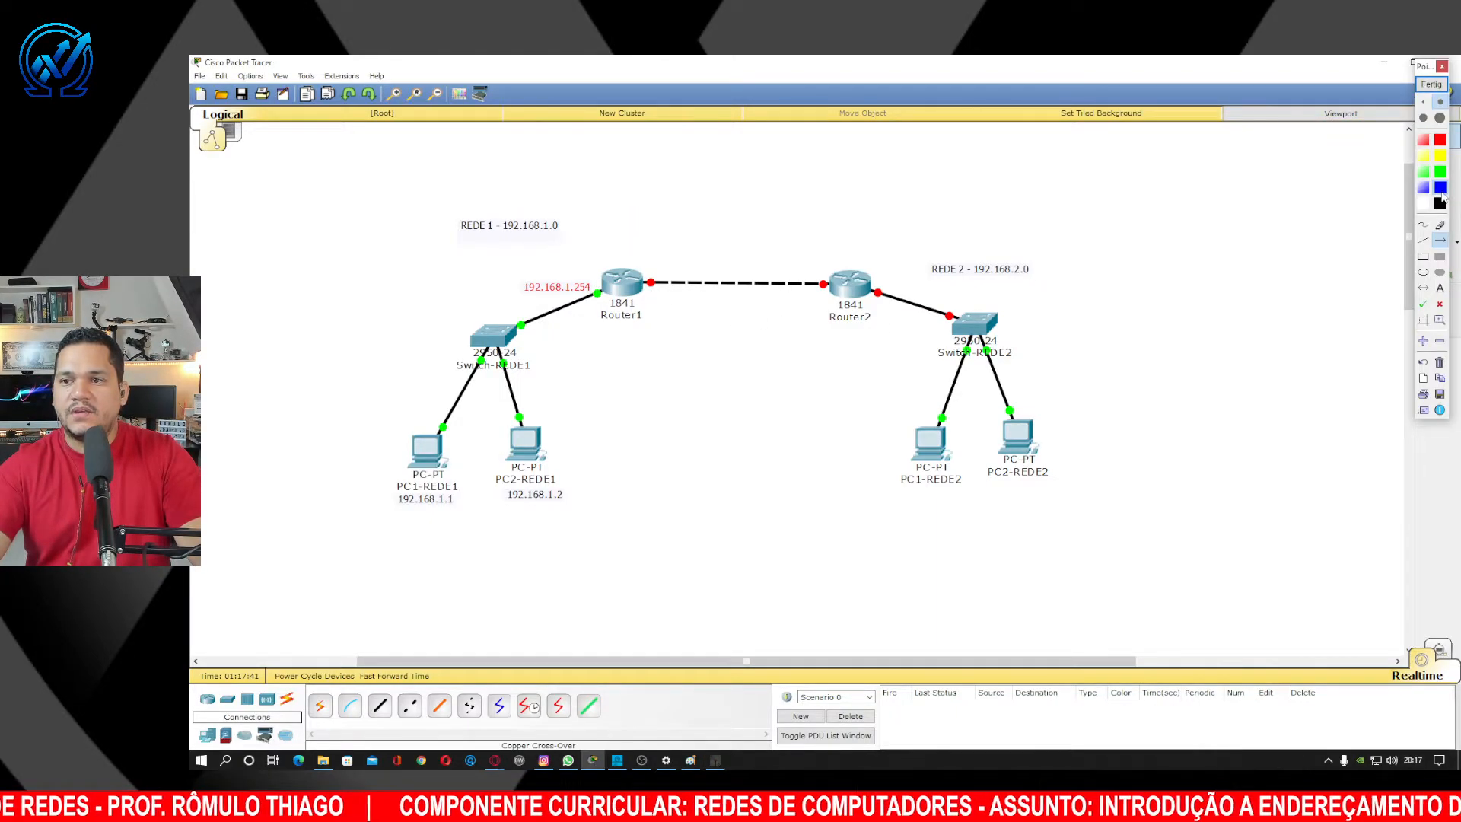
left_click_drag(674, 218, 656, 275)
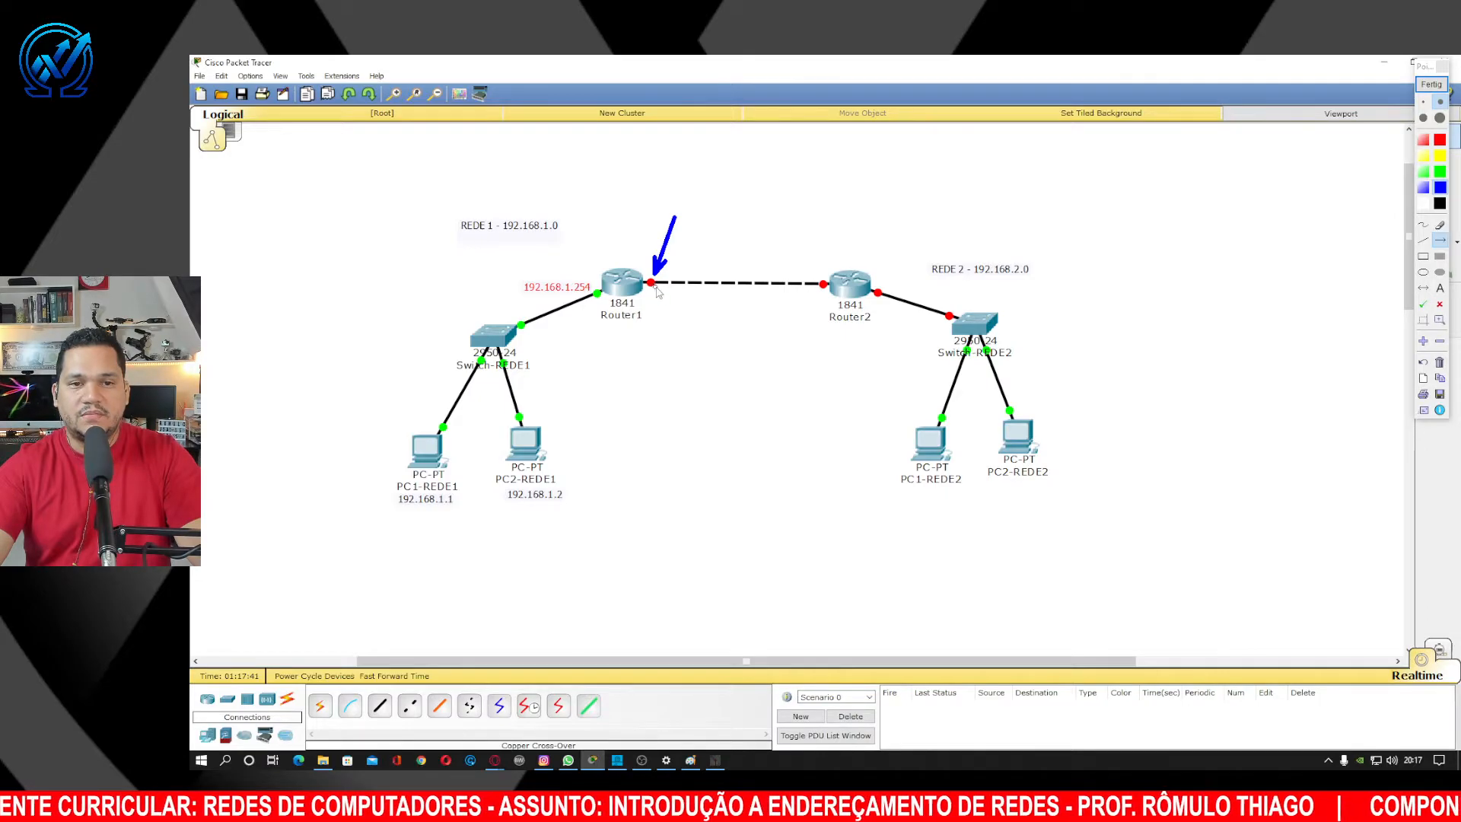
left_click_drag(811, 215, 823, 283)
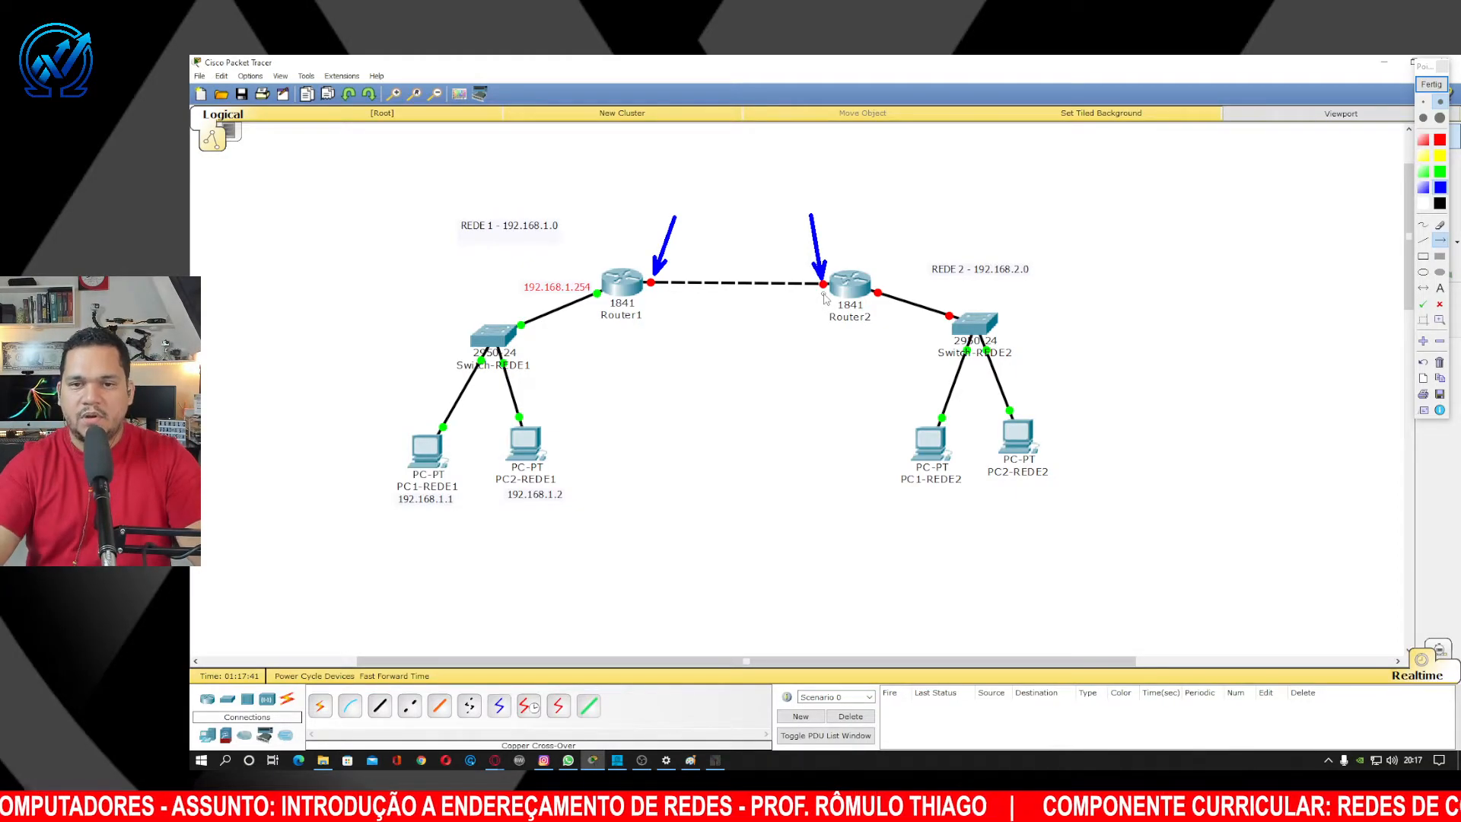
left_click_drag(901, 199, 882, 290)
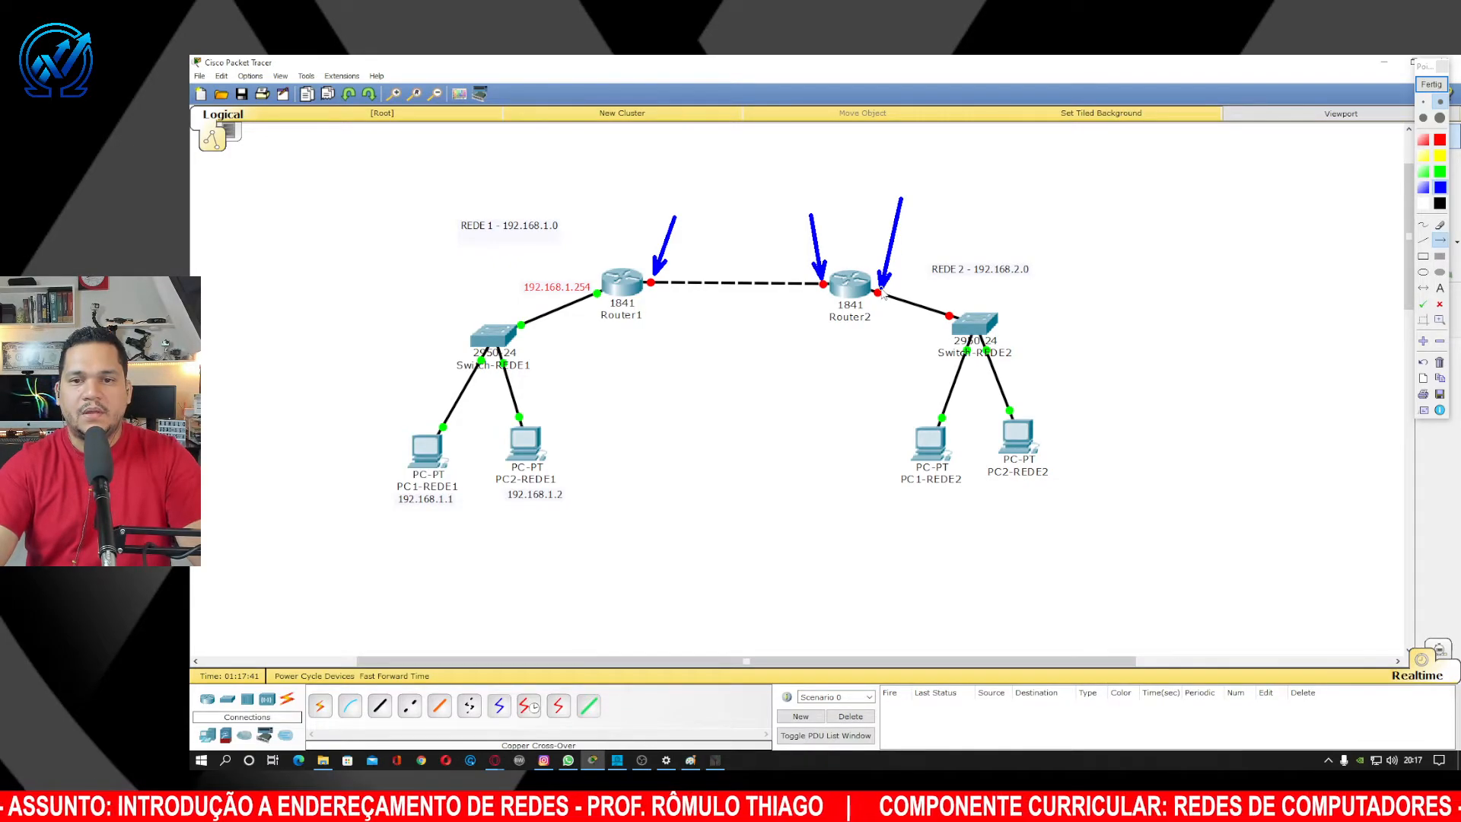
left_click(1429, 89)
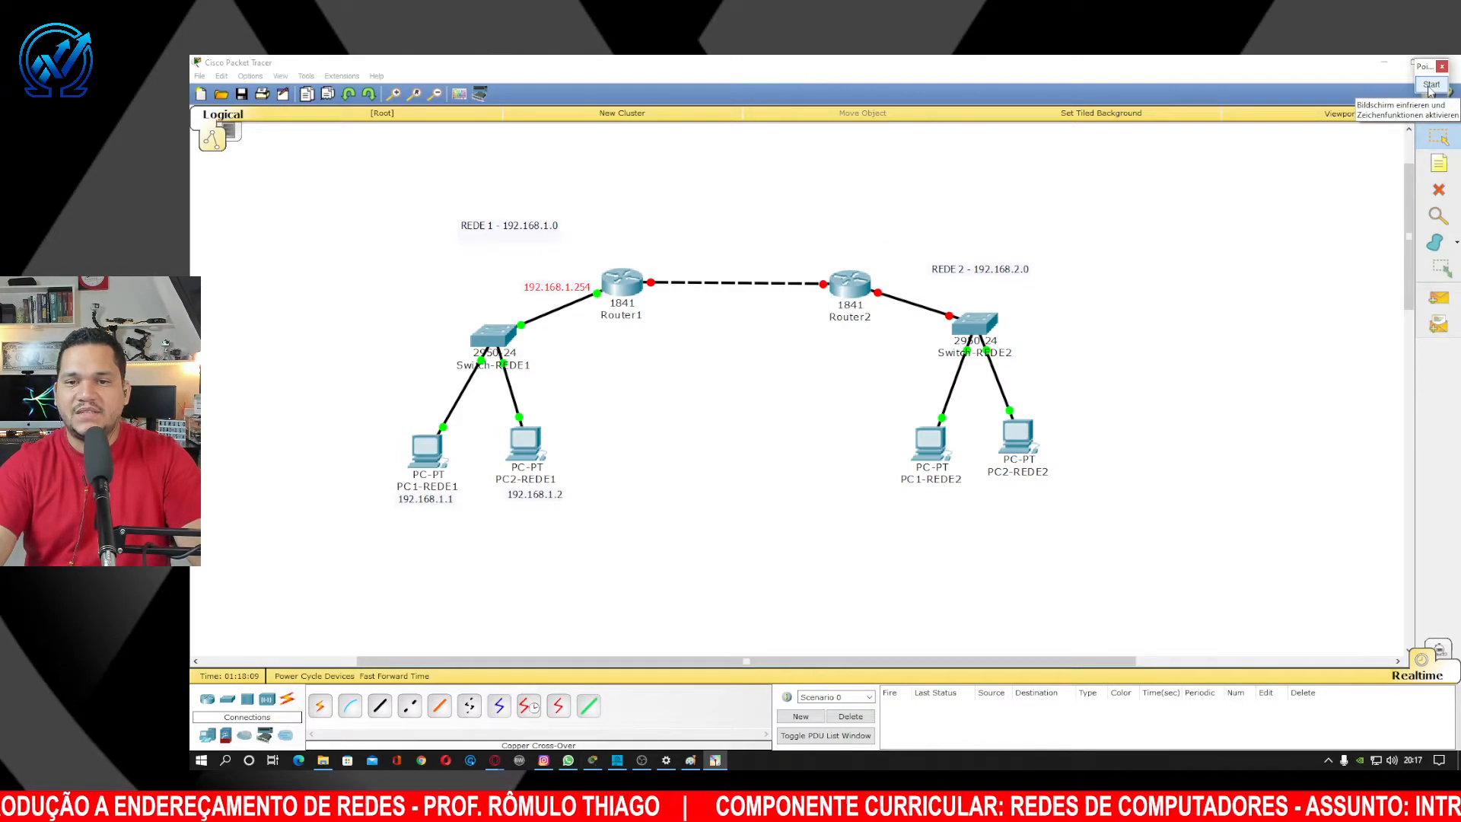
Open Router2's Config view on the FastEthernet0/0 interface.
double_click(862, 291)
left_click_drag(865, 249, 1192, 180)
left_click(1022, 195)
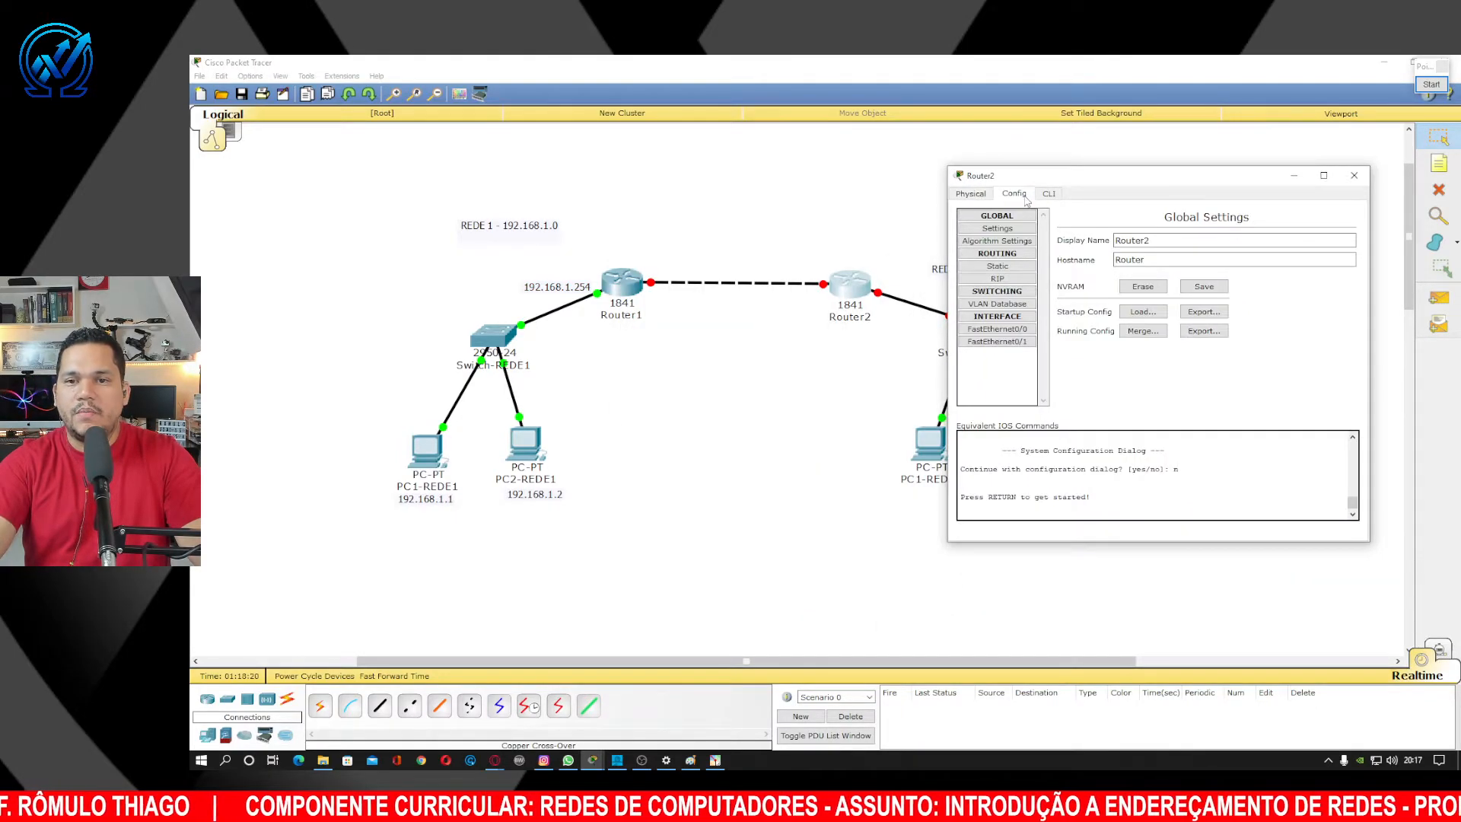
left_click(997, 329)
left_click_drag(1092, 182, 1128, 173)
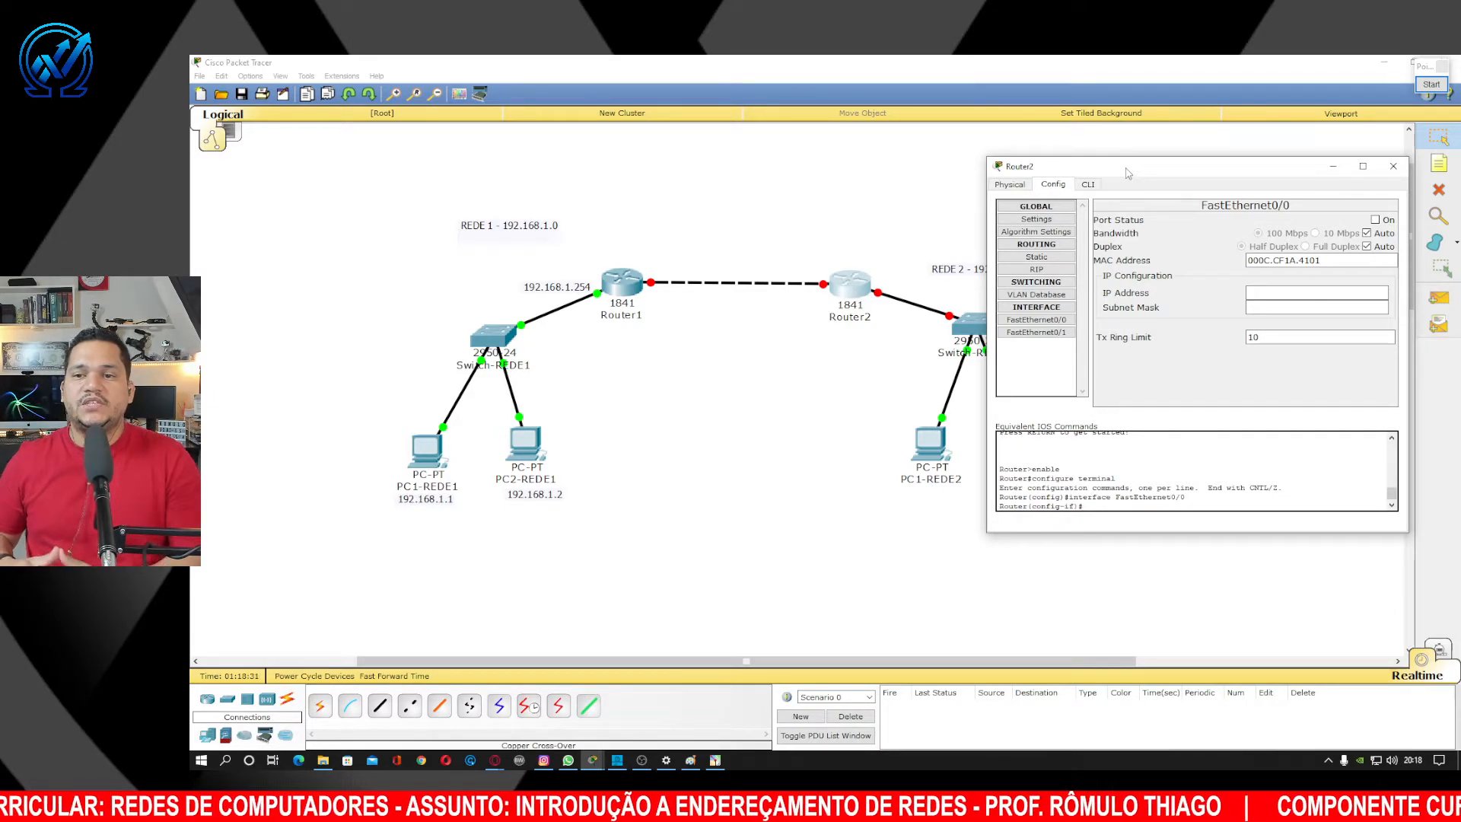
left_click_drag(1170, 181, 1099, 308)
Give Router2's FastEthernet0/0 IP 192.168.2.254, mask 255.255.255.0, and switch the port on.
left_click(1201, 421)
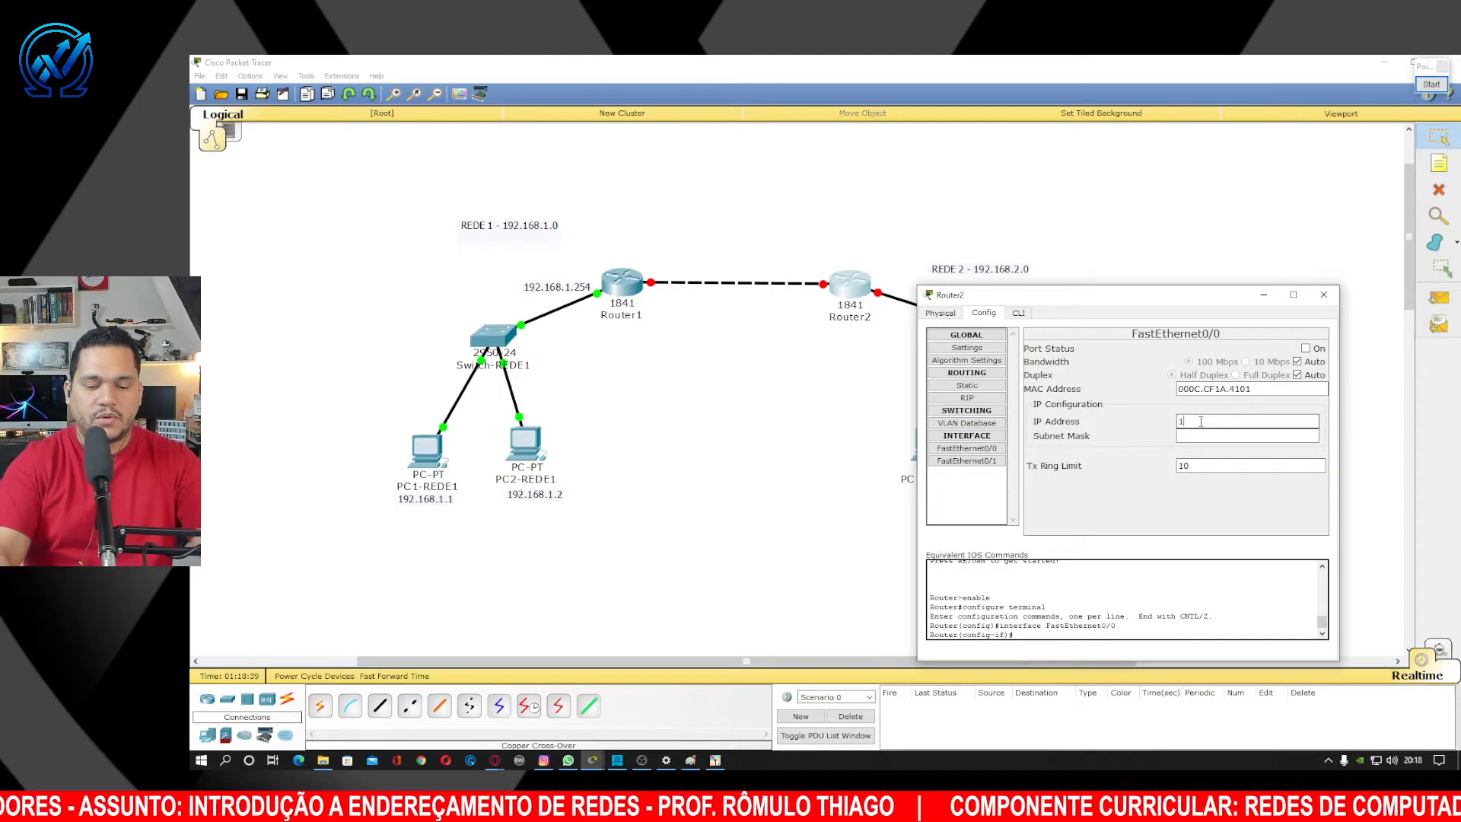
type("192.168.2.254")
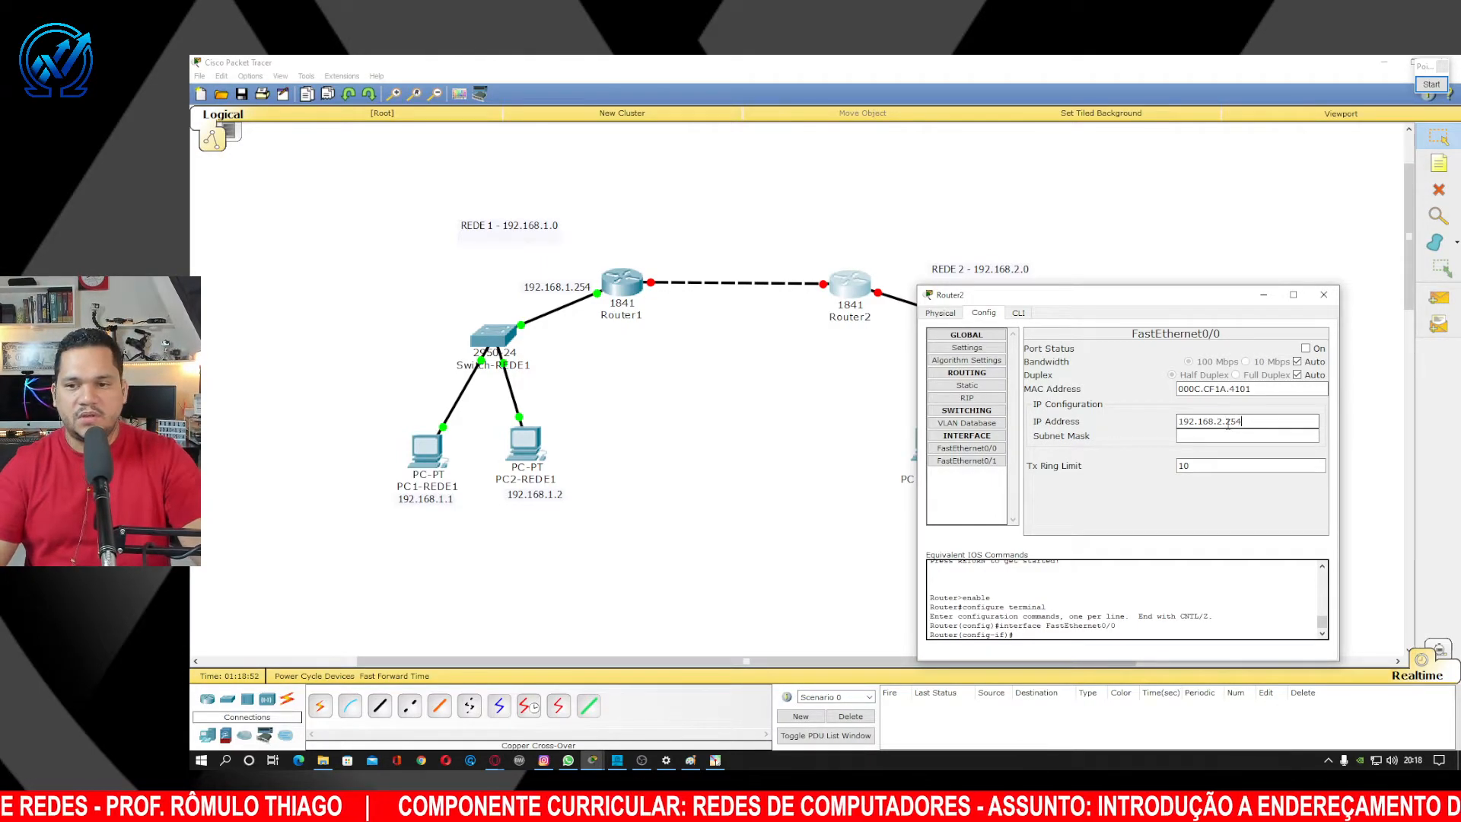
left_click(1230, 435)
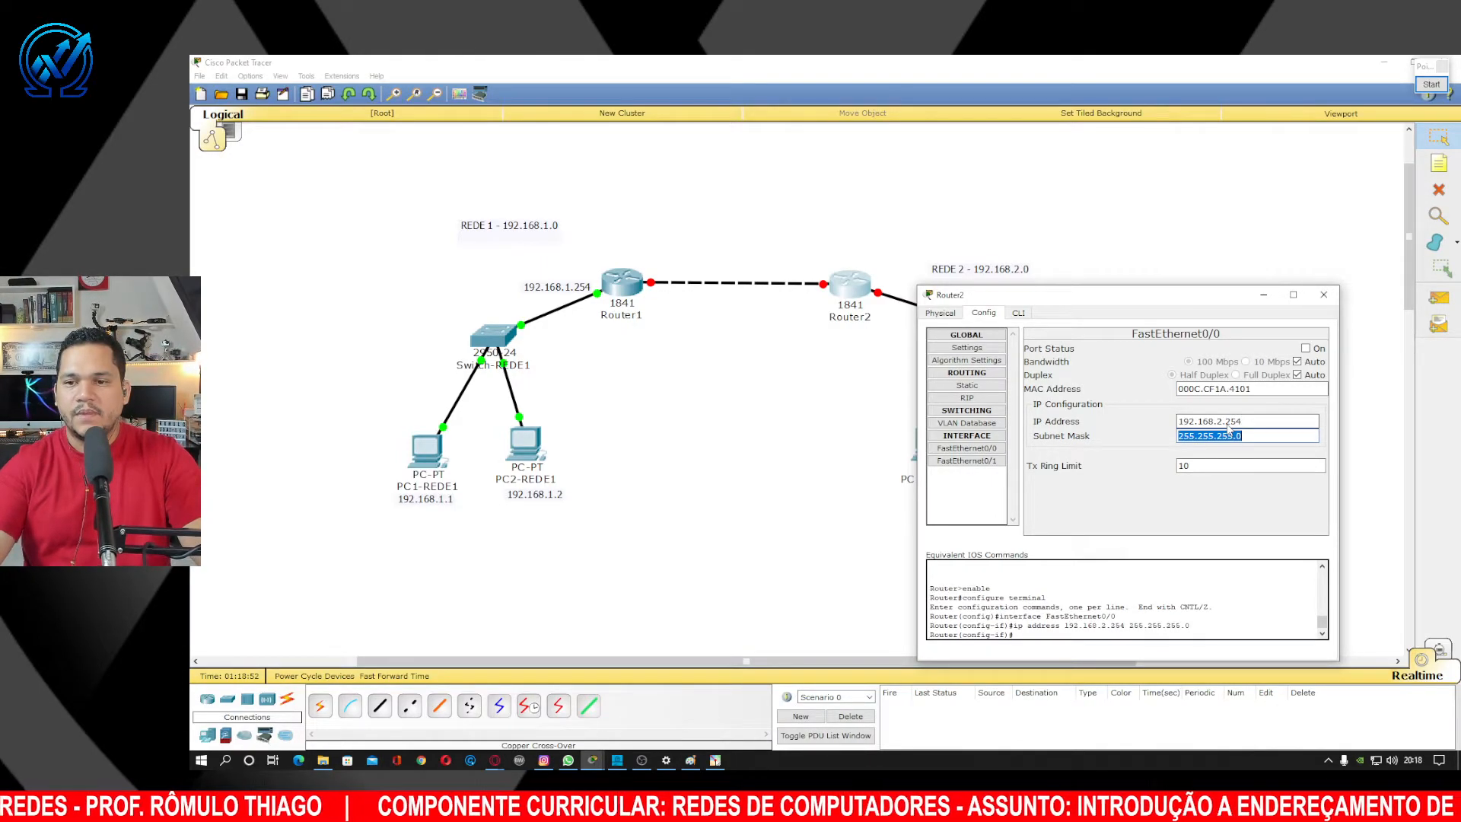
left_click(1272, 437)
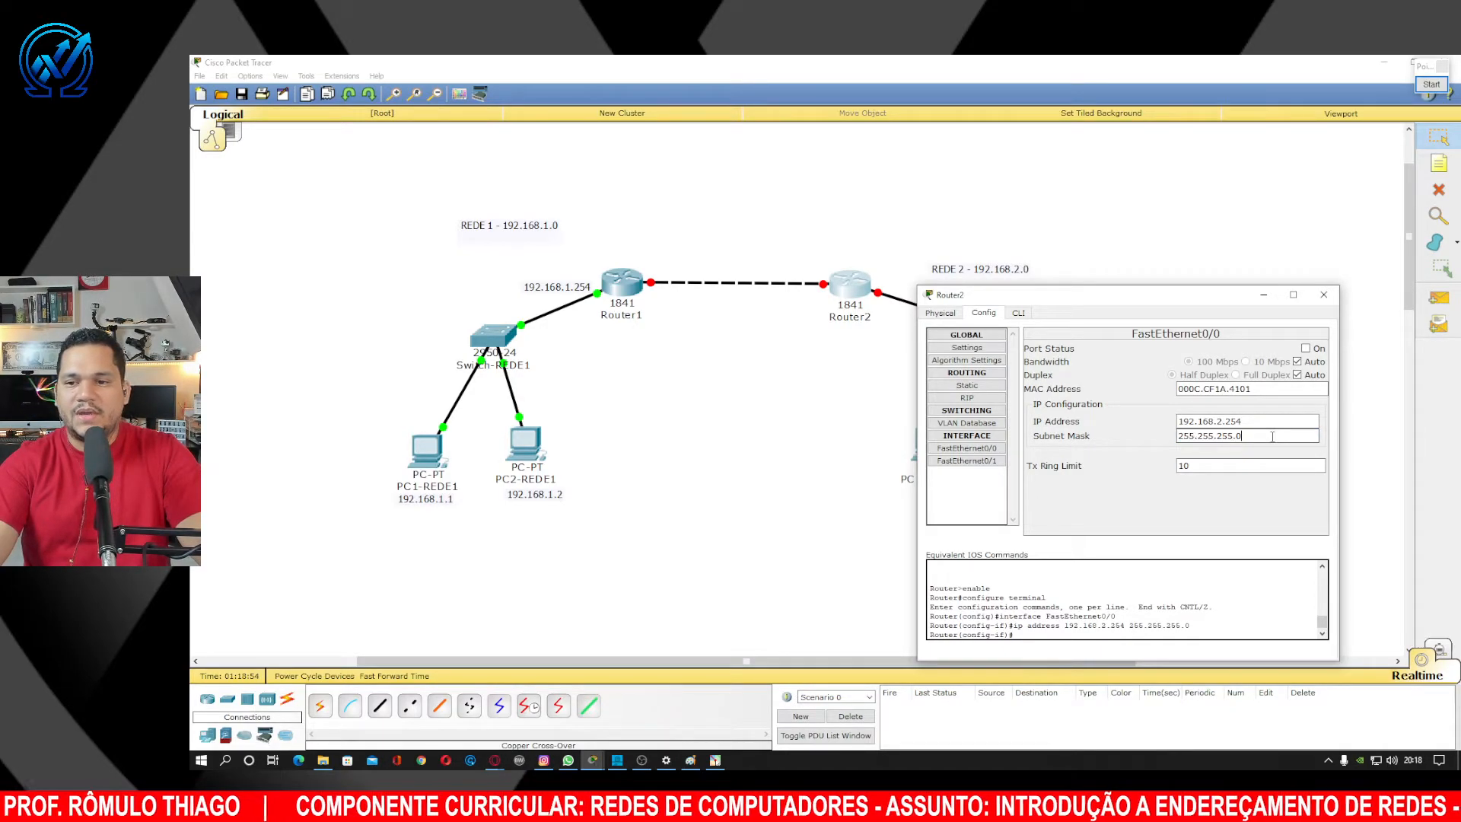
left_click(1305, 349)
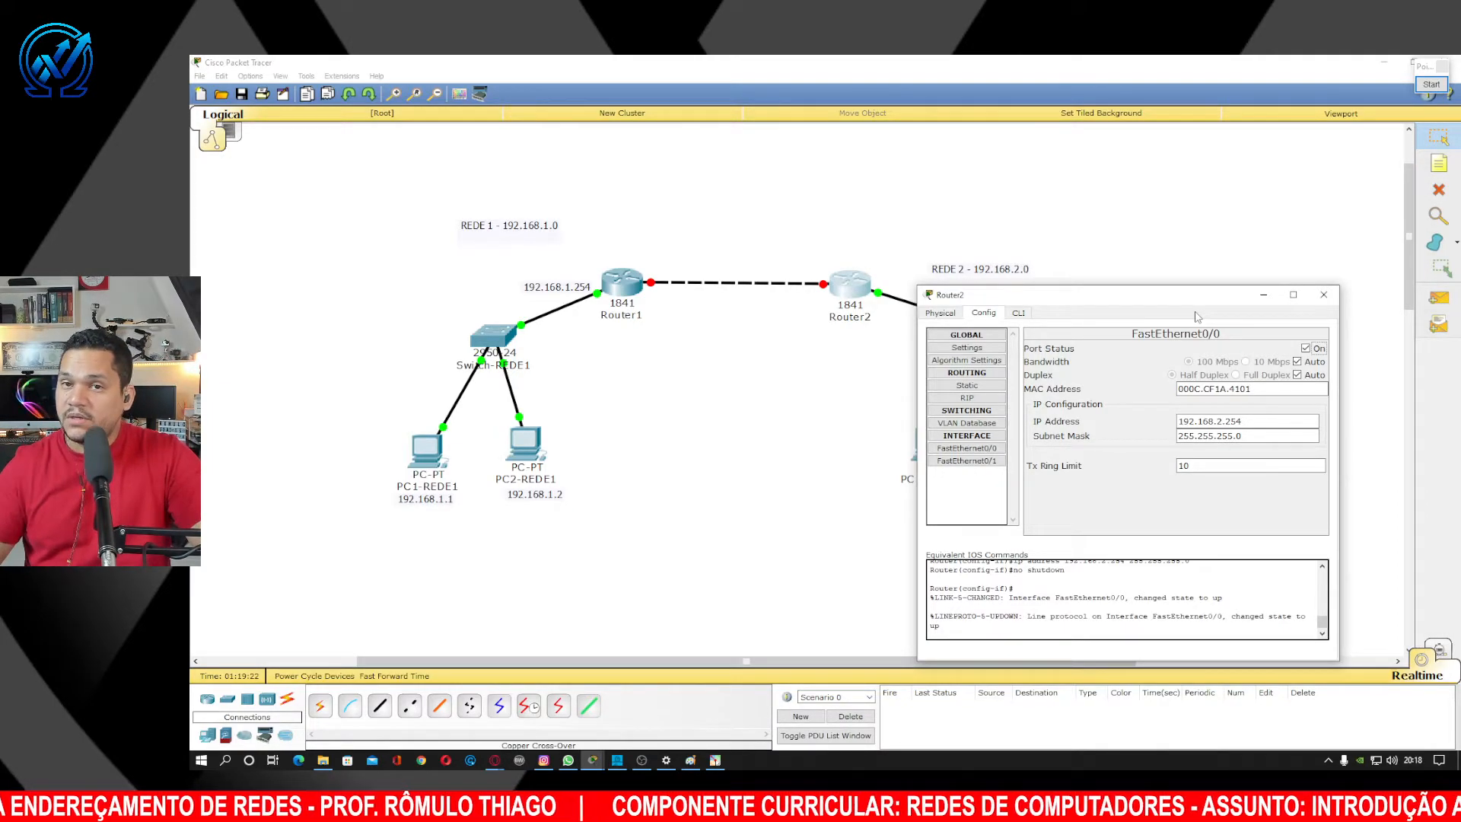
left_click(1324, 296)
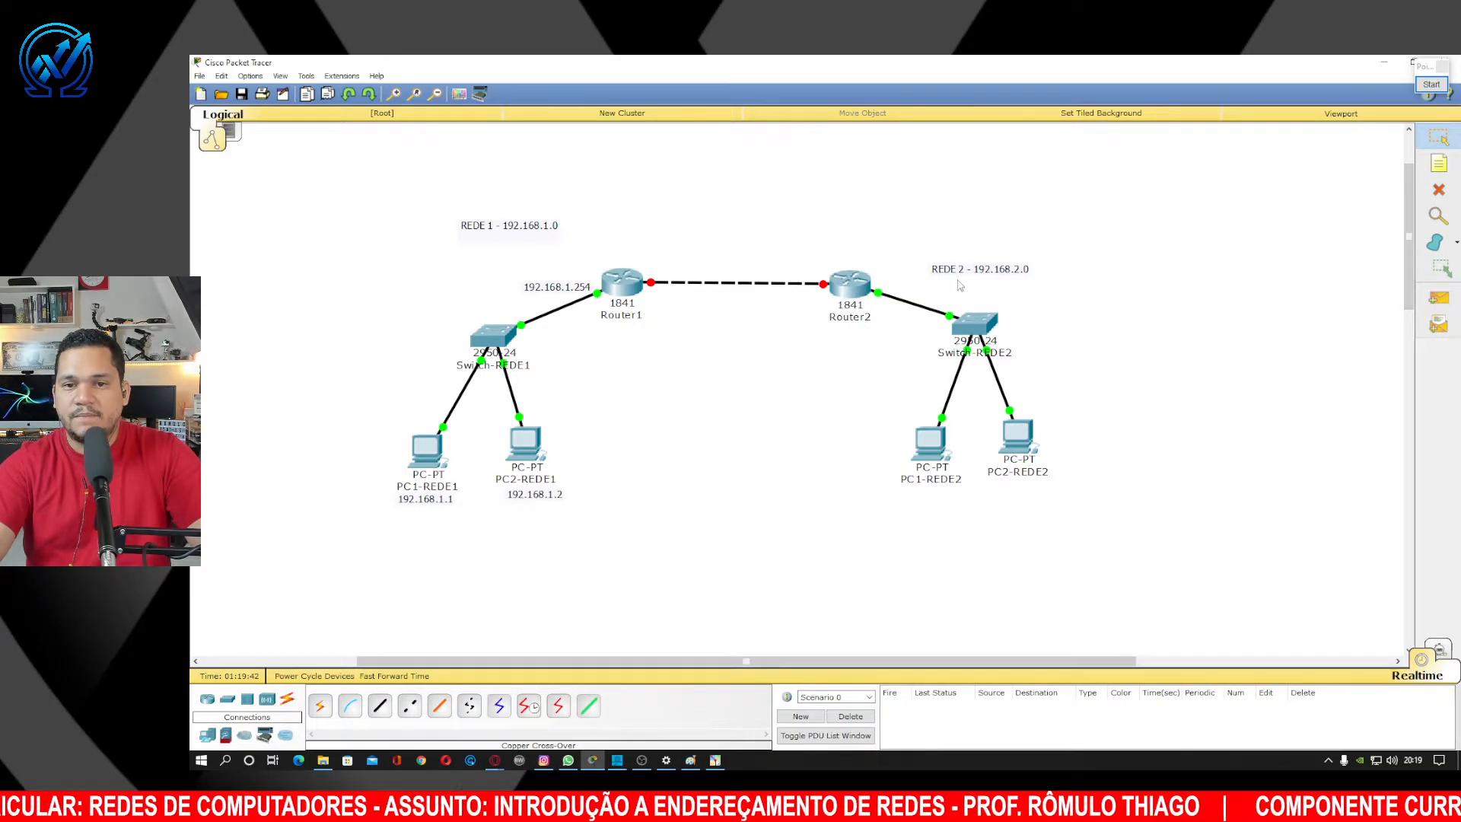
Open PC1-REDE2's Command Prompt in Packet Tracer.
left_click(935, 454)
left_click_drag(862, 252, 1149, 206)
left_click(1181, 256)
Launch the Windows CMD, close it again, and return to PC1-REDE2's command prompt.
key("super+r")
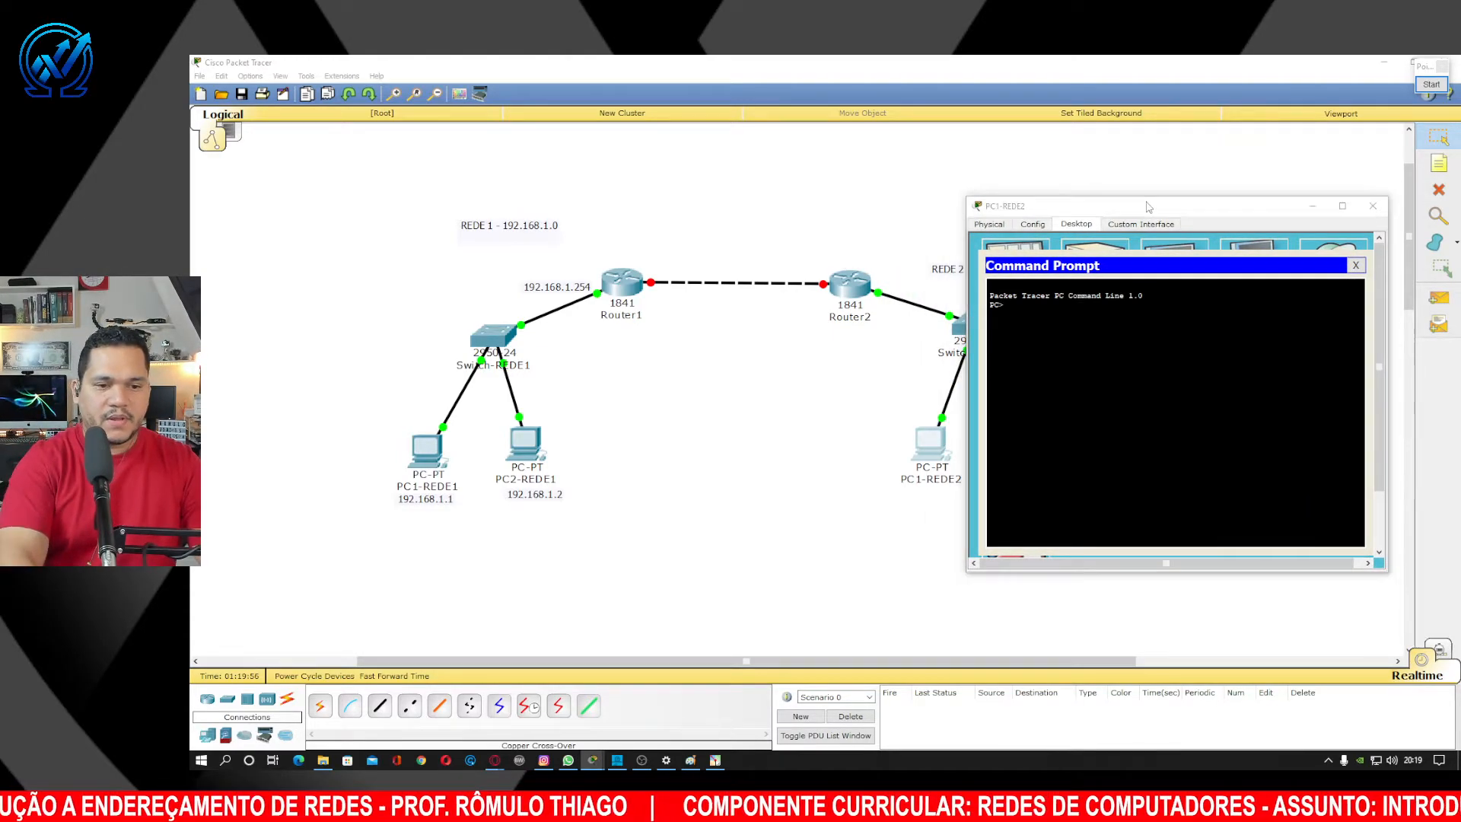
type("CMD")
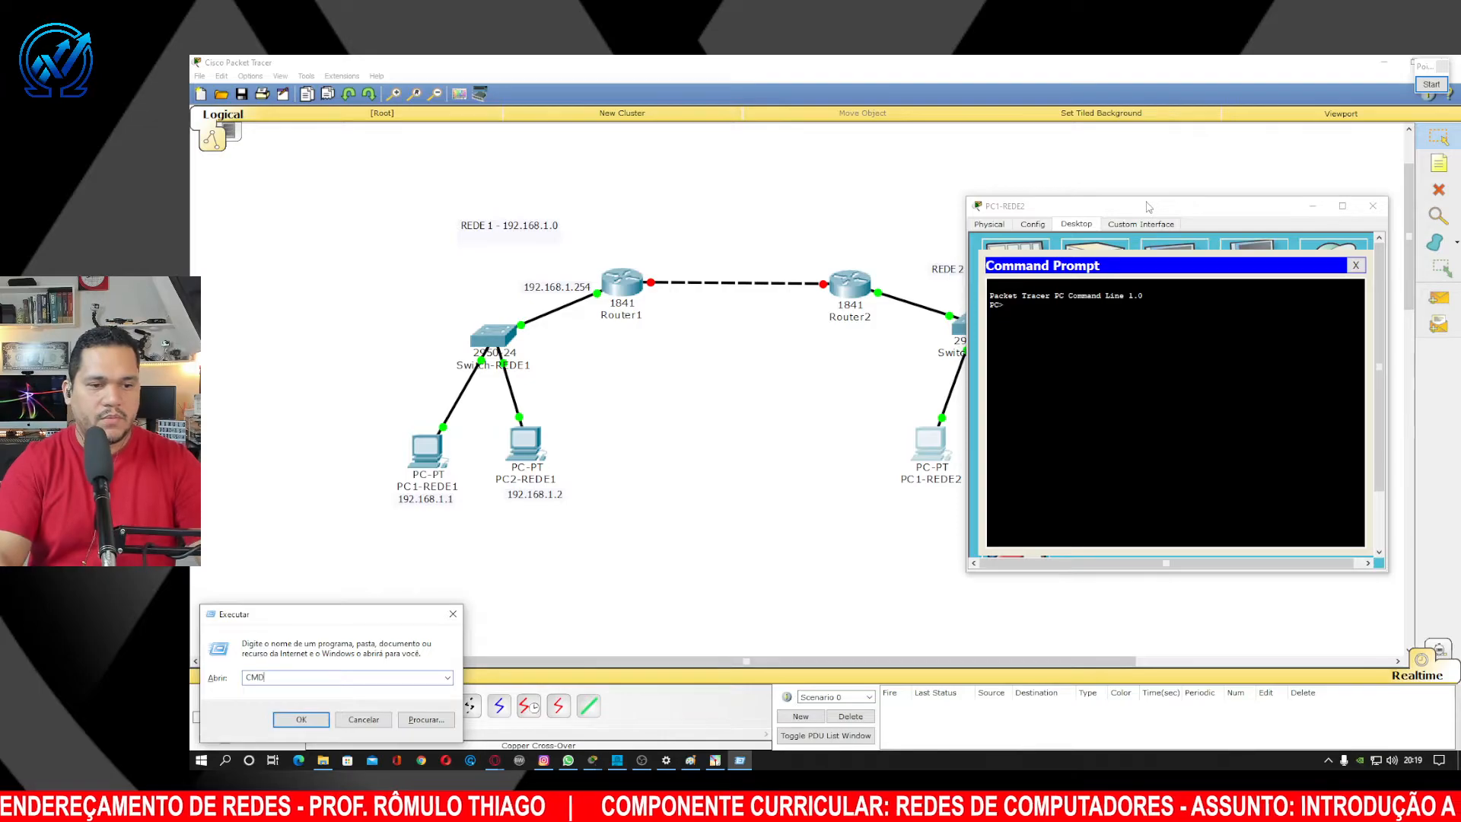
key("Return")
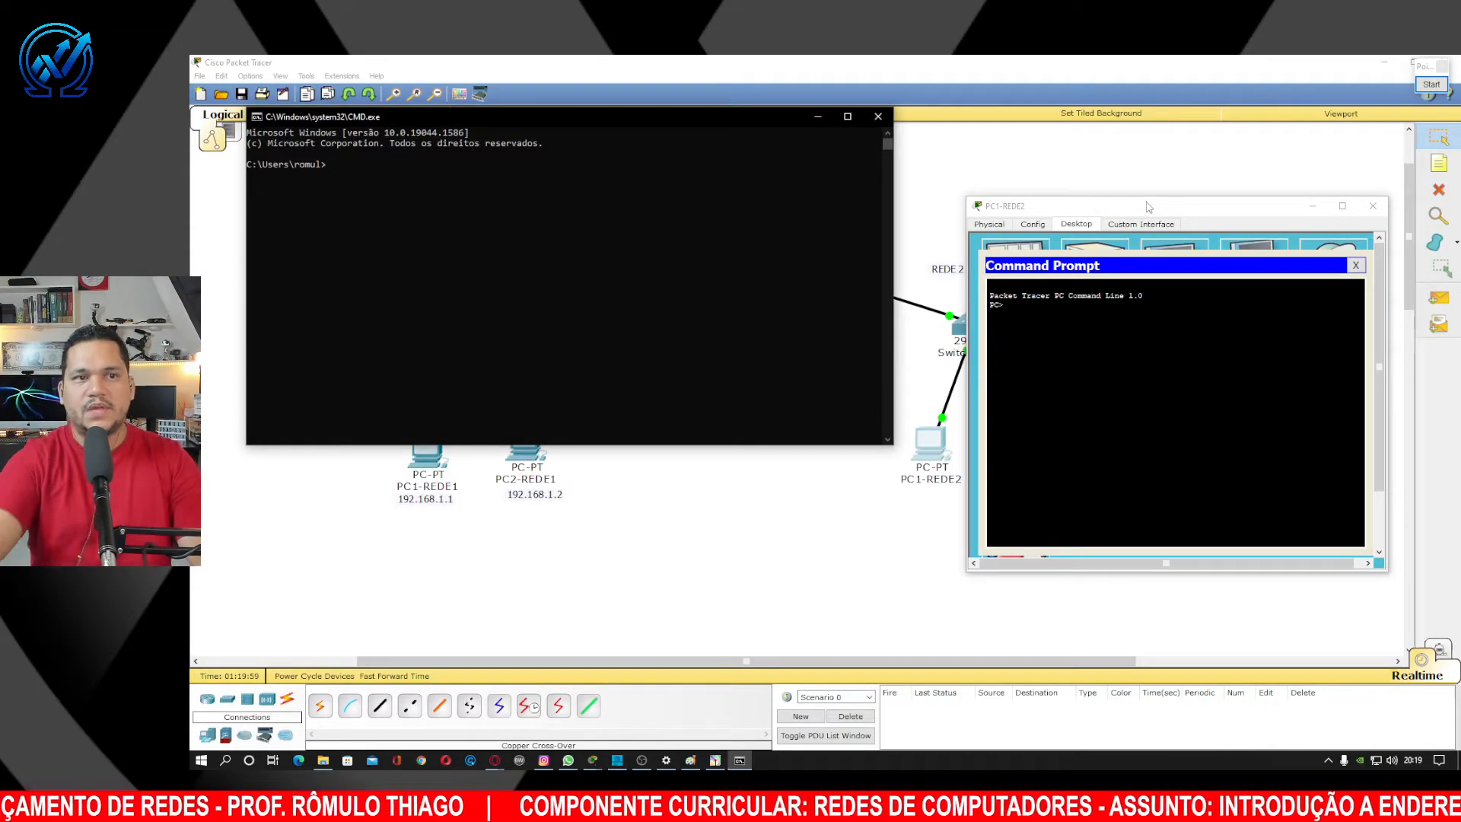
left_click_drag(679, 116, 801, 211)
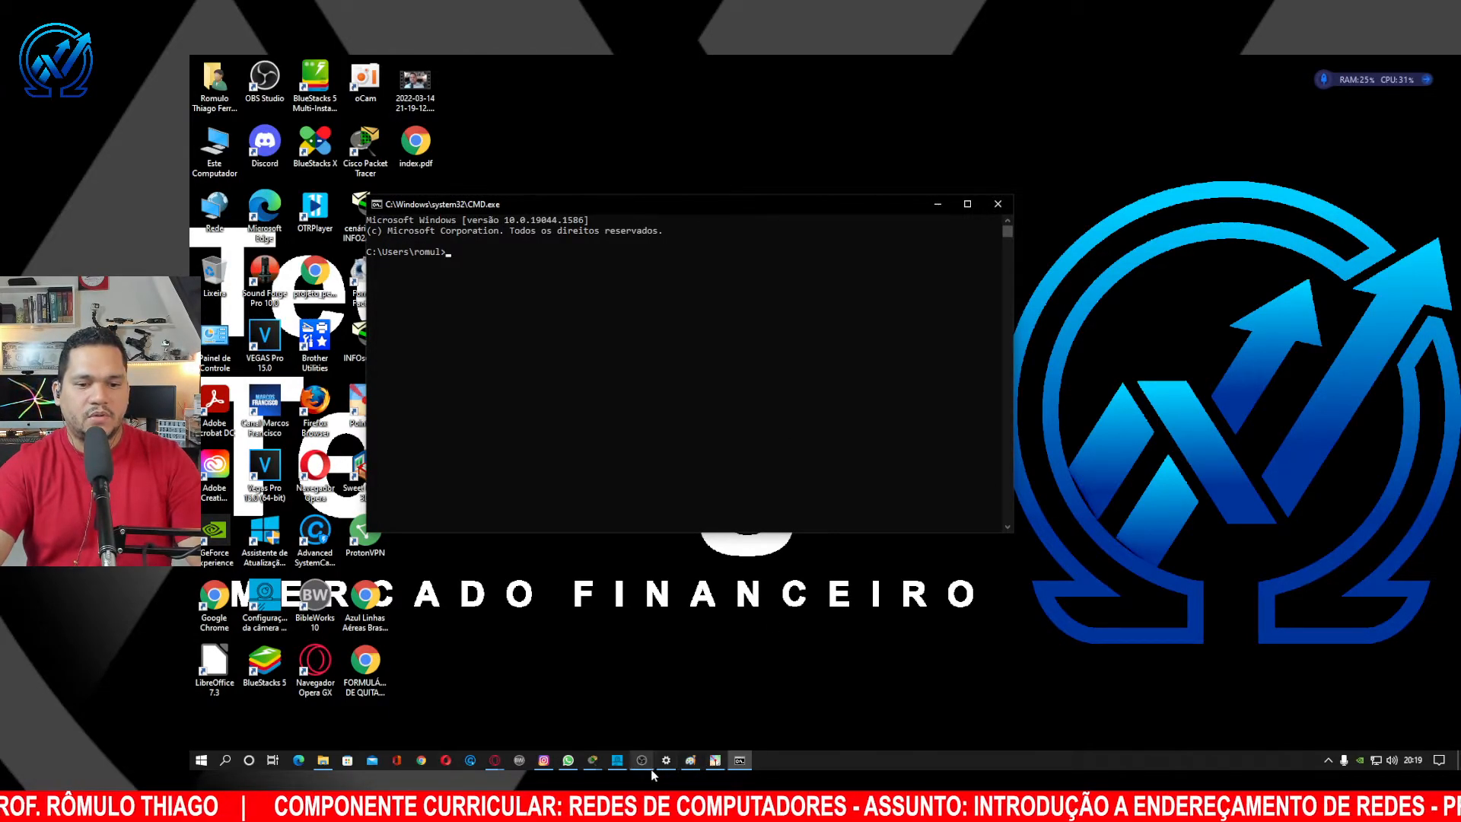
left_click(593, 761)
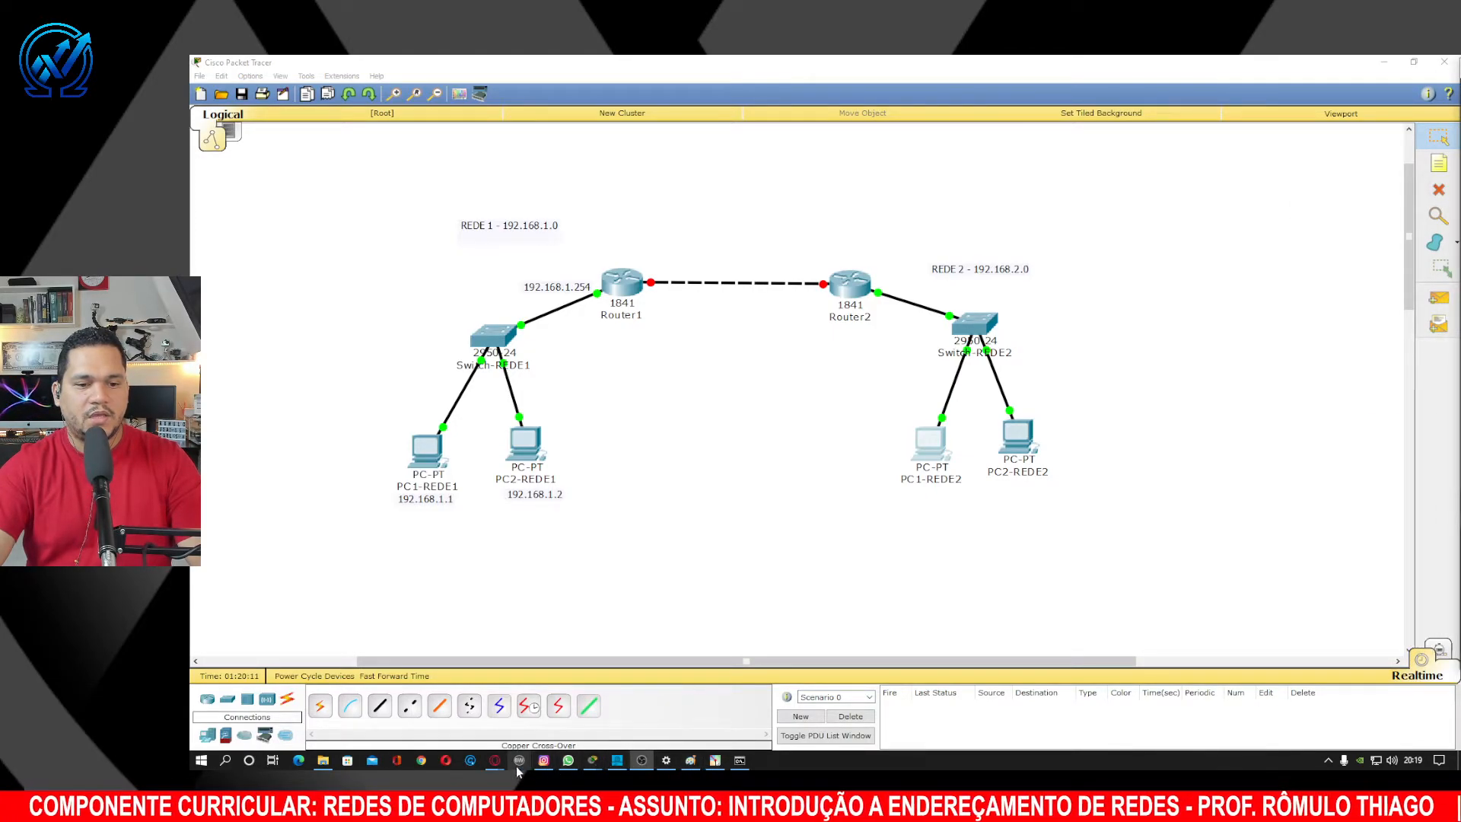
mouse_move(495, 761)
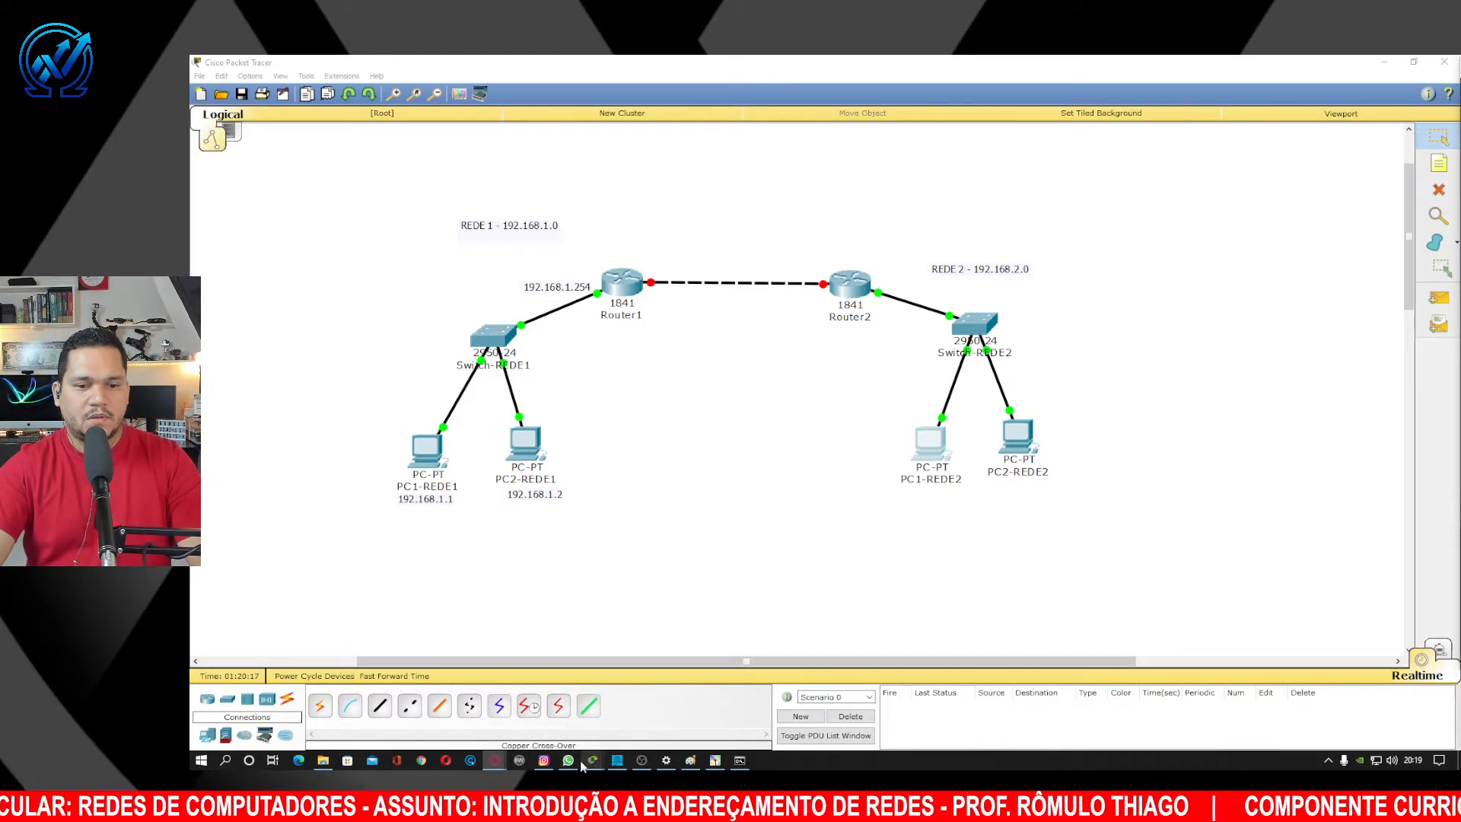
mouse_move(593, 764)
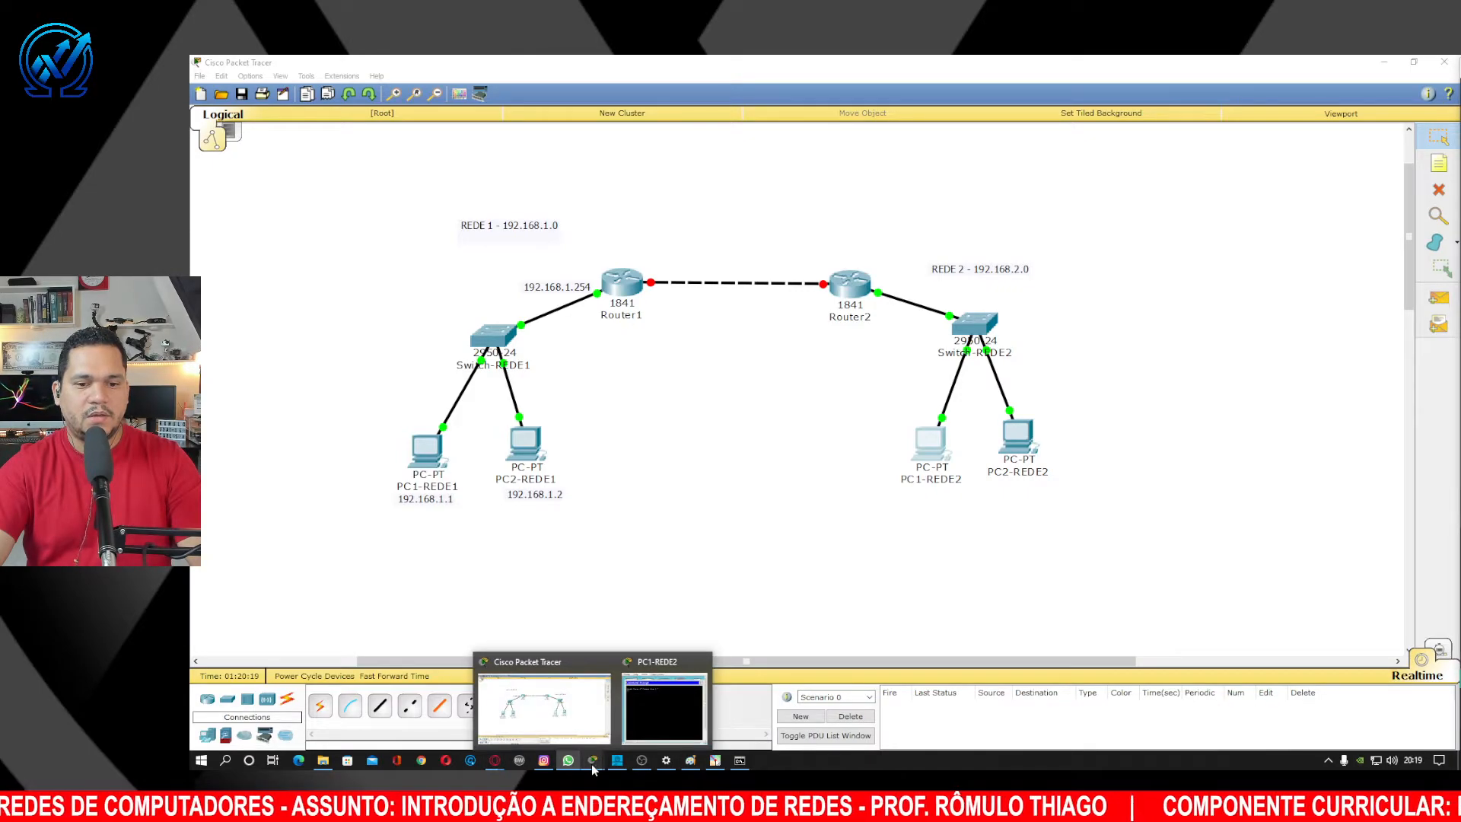
mouse_move(668, 703)
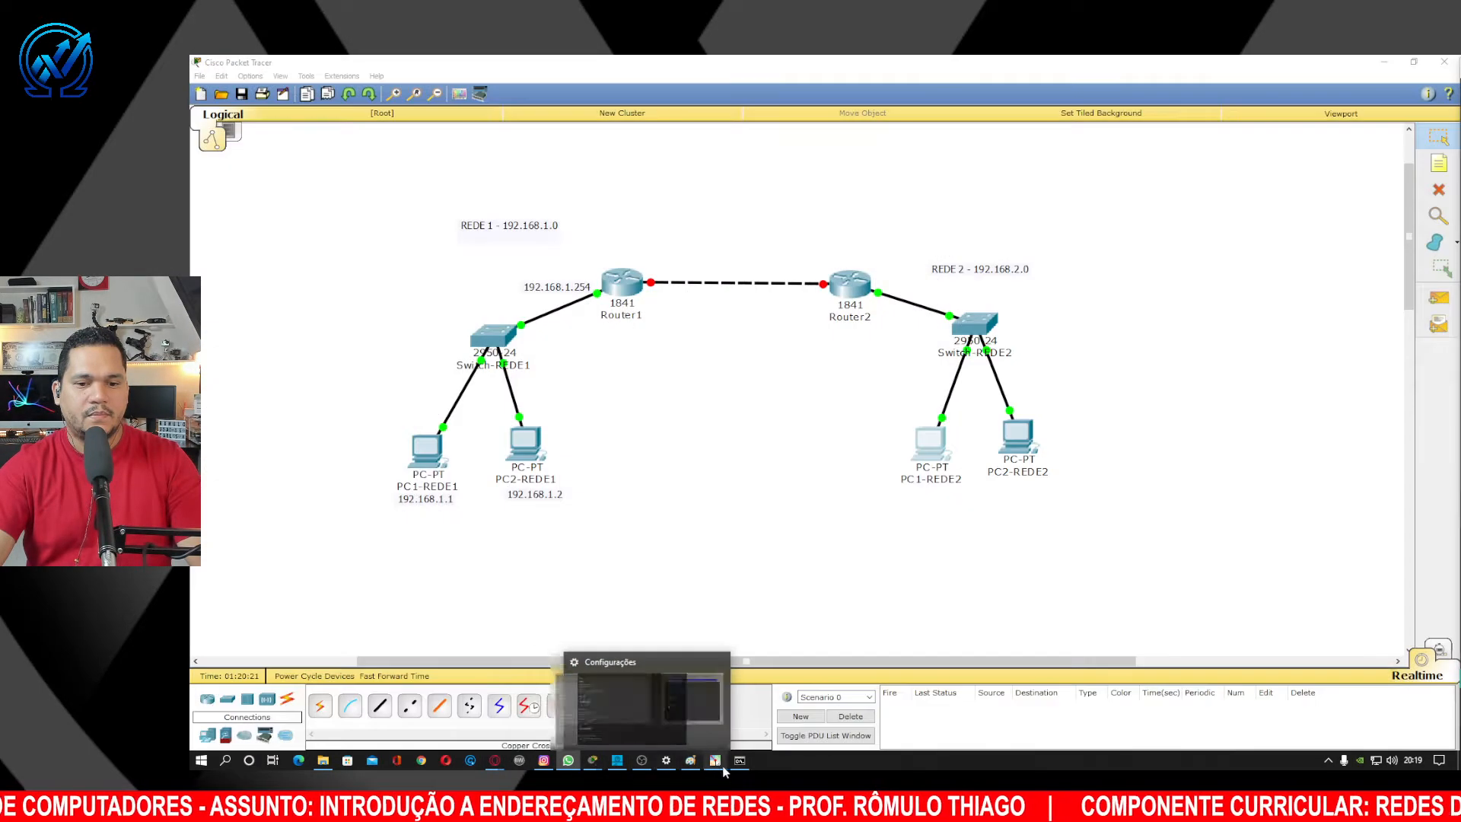
left_click(740, 761)
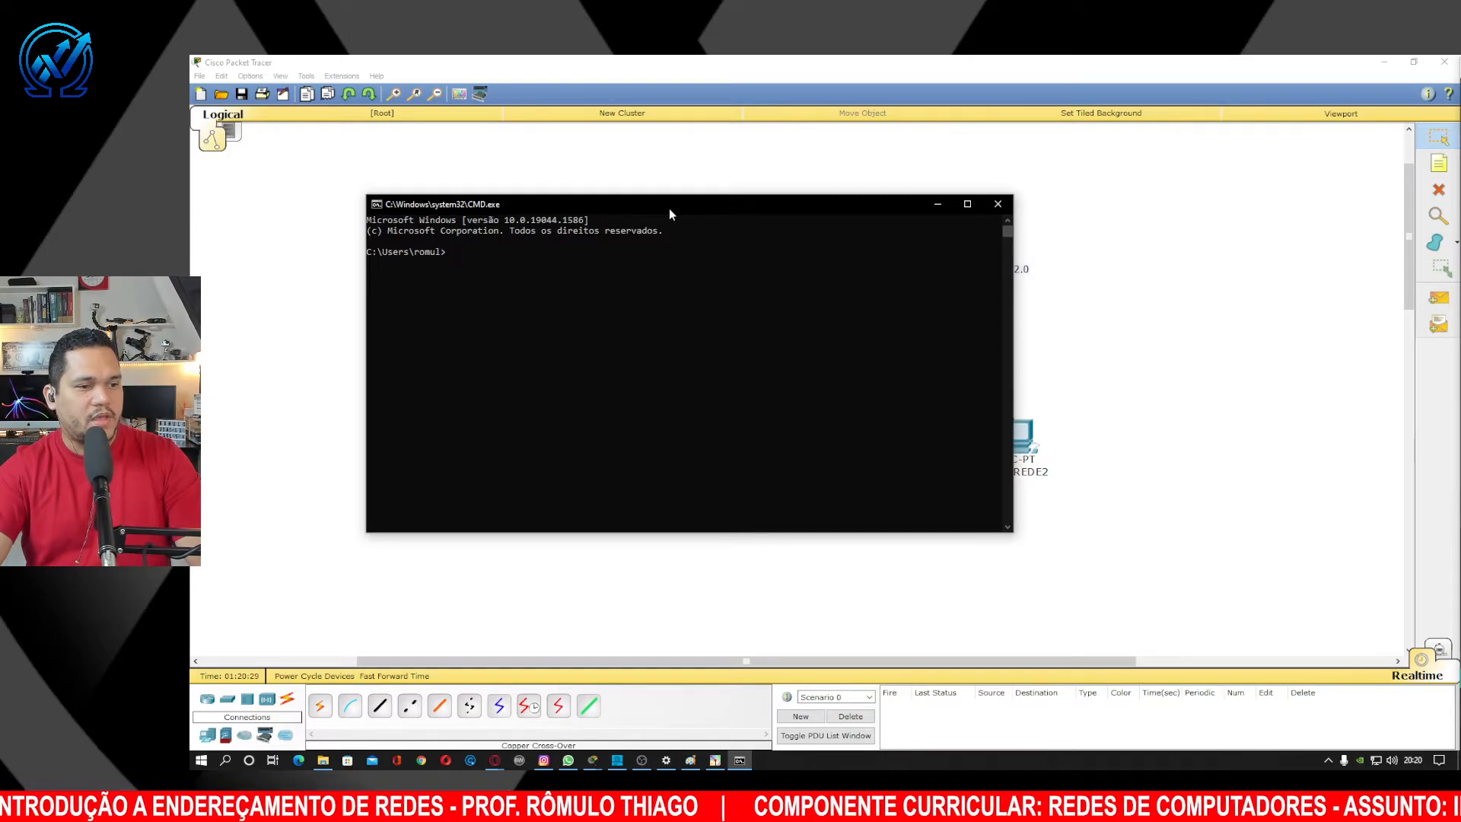
left_click(998, 206)
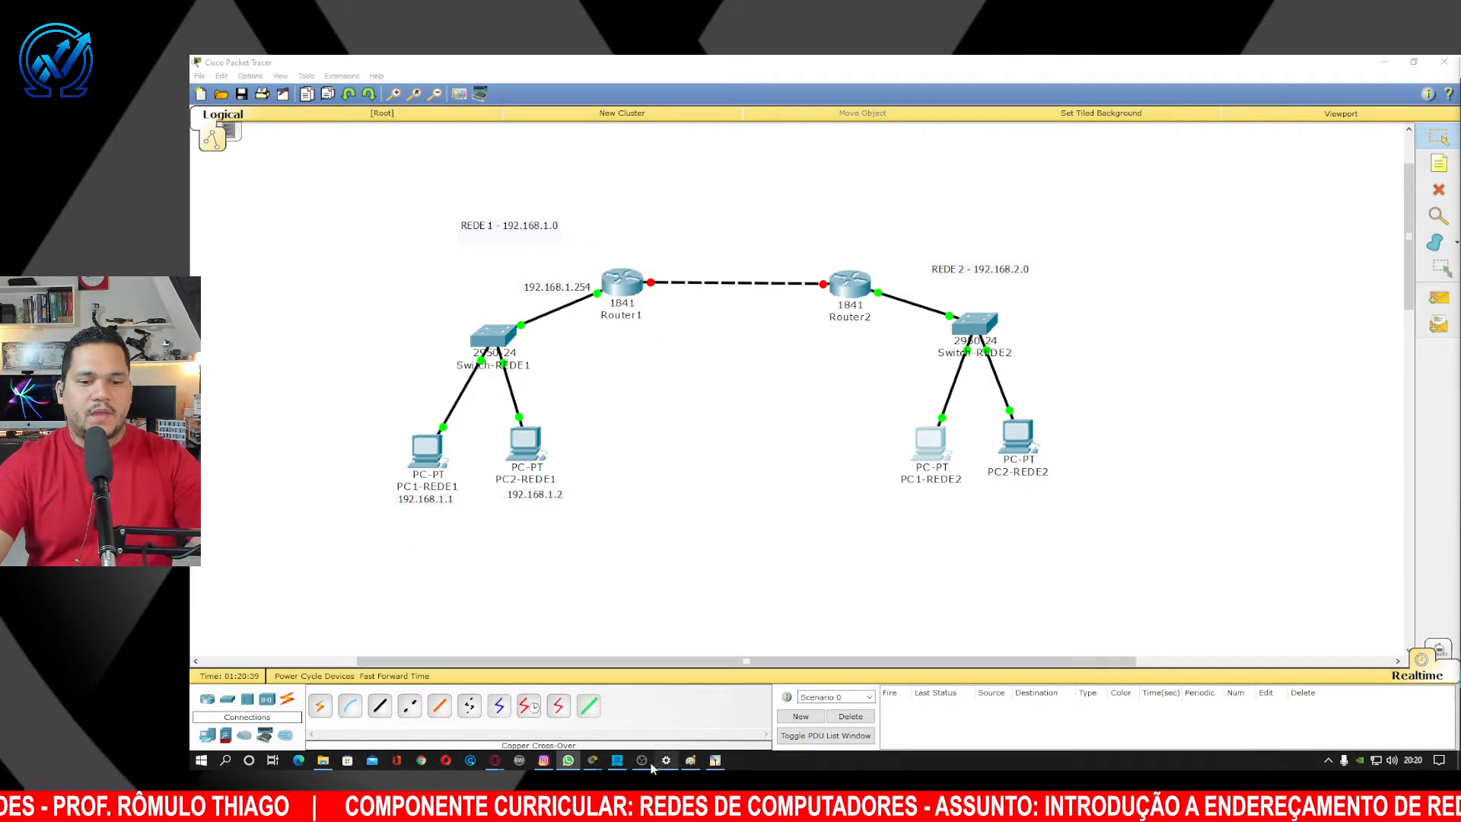
left_click(666, 711)
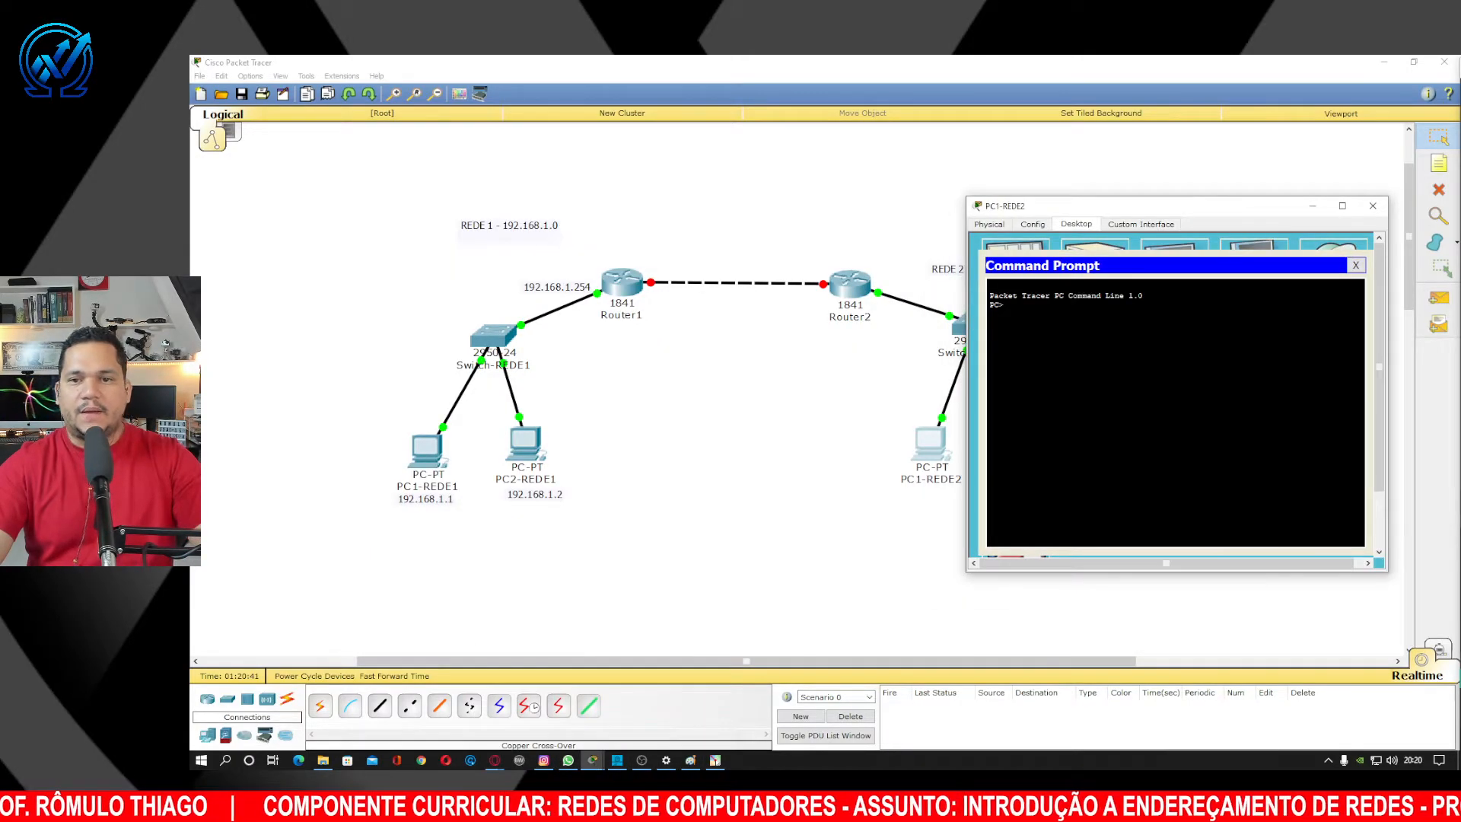
Close and reopen PC1-REDE2, returning to its Command Prompt.
left_click_drag(1148, 211, 1163, 181)
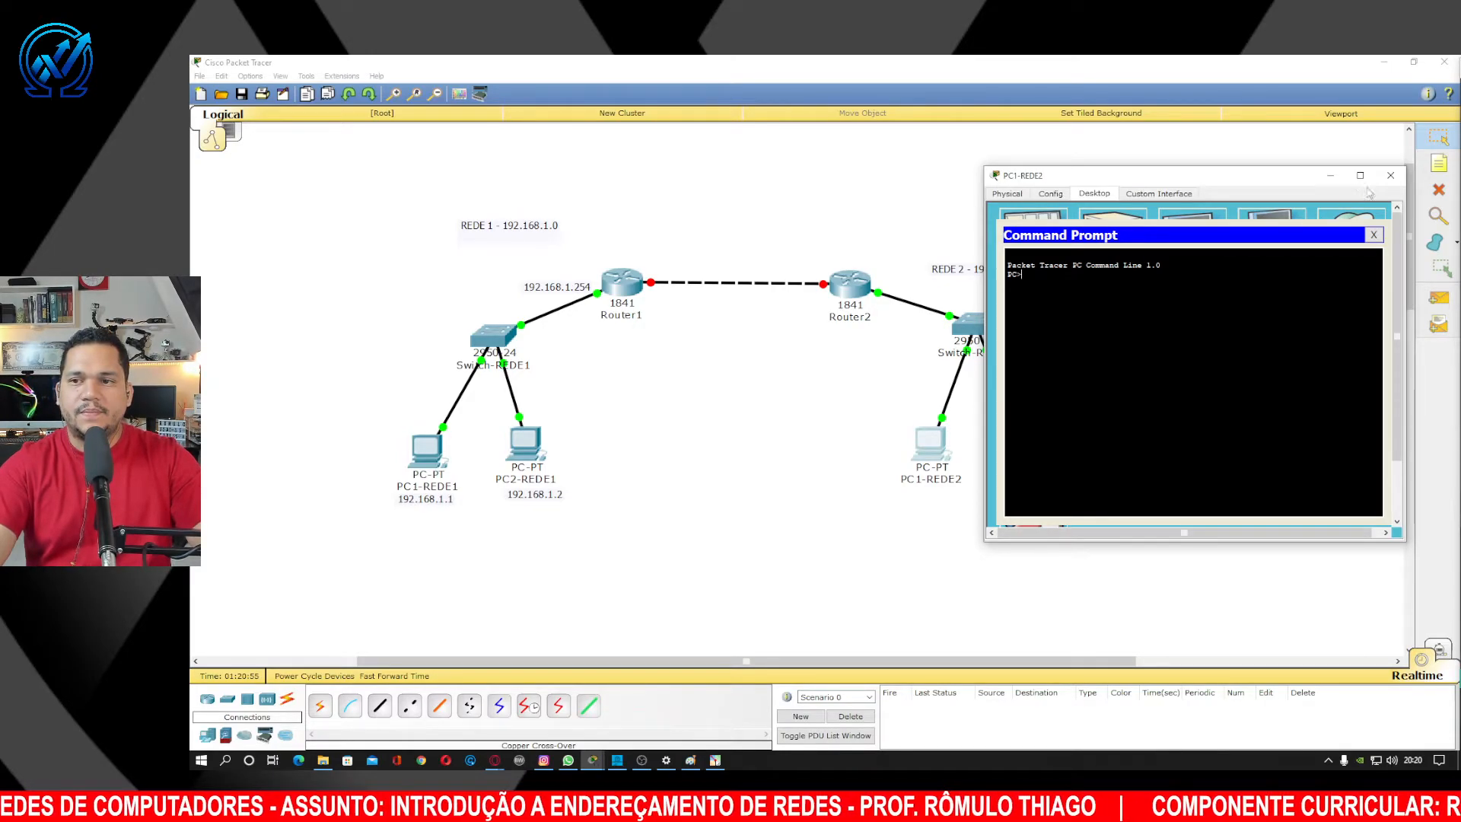
left_click(1391, 177)
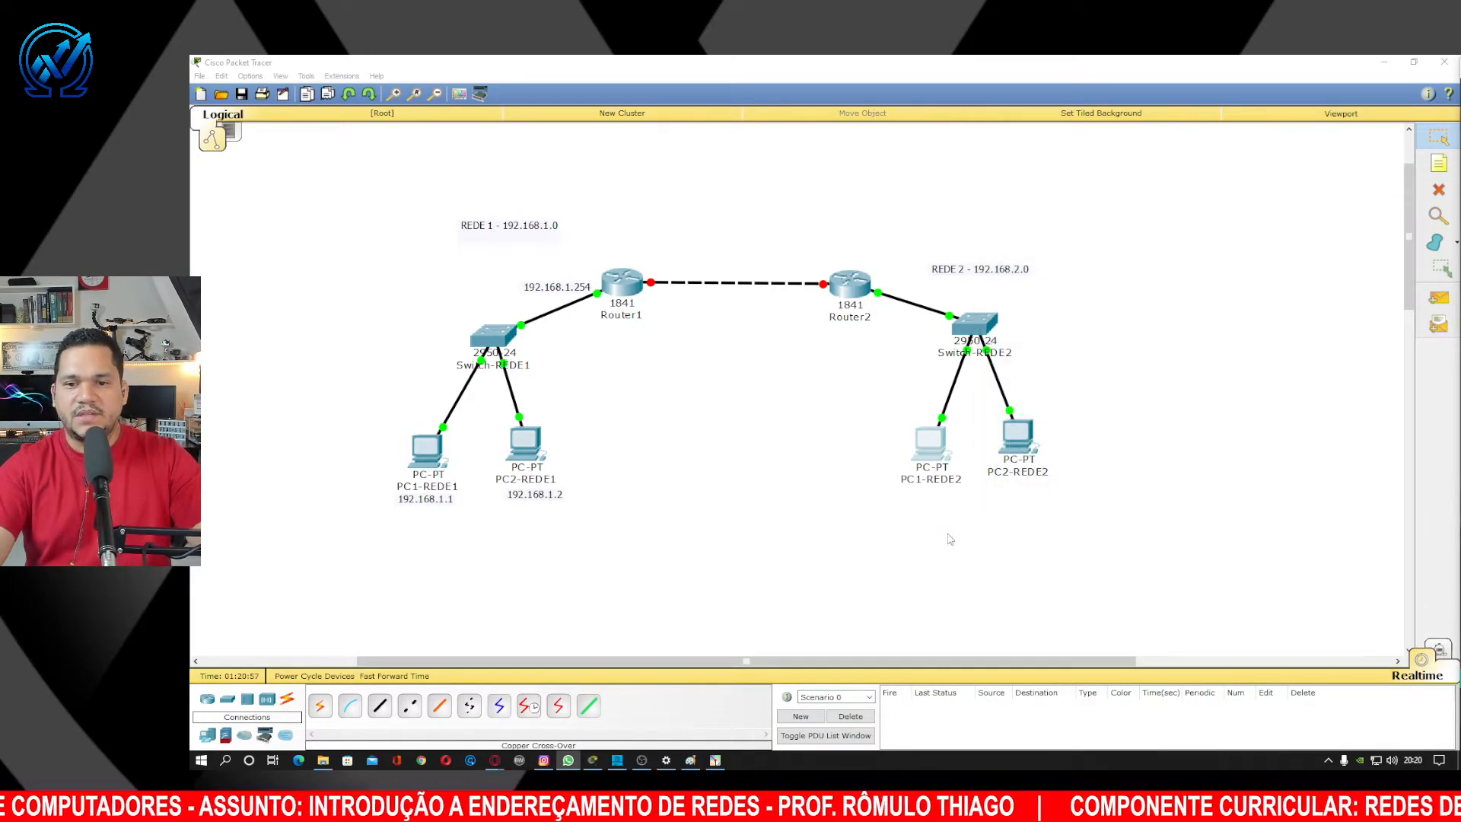
left_click(931, 458)
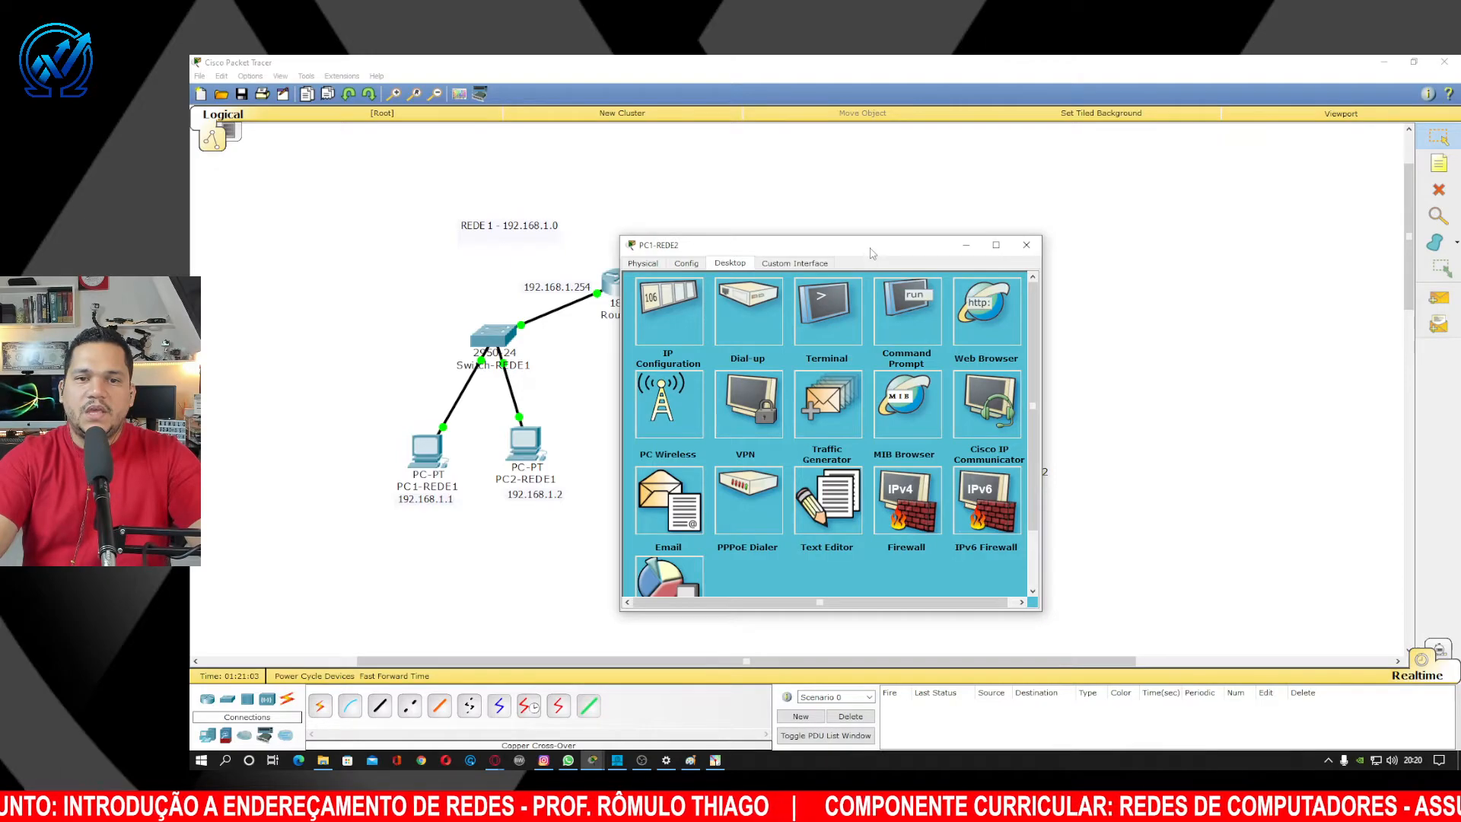
left_click_drag(872, 253, 701, 213)
left_click(734, 301)
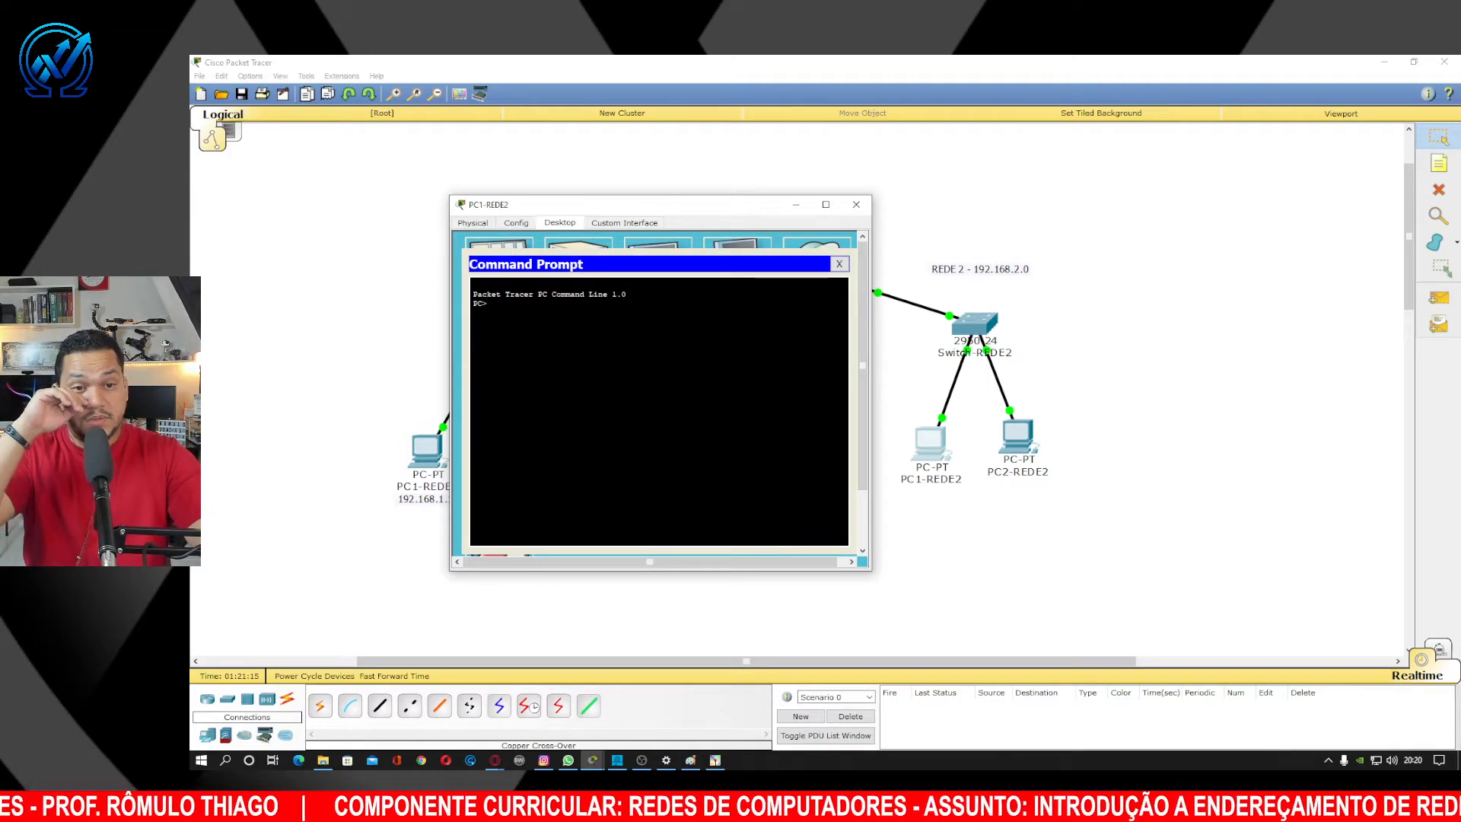
Ping 192.168.2.2 from PC1-REDE2, receiving four replies.
type("PING")
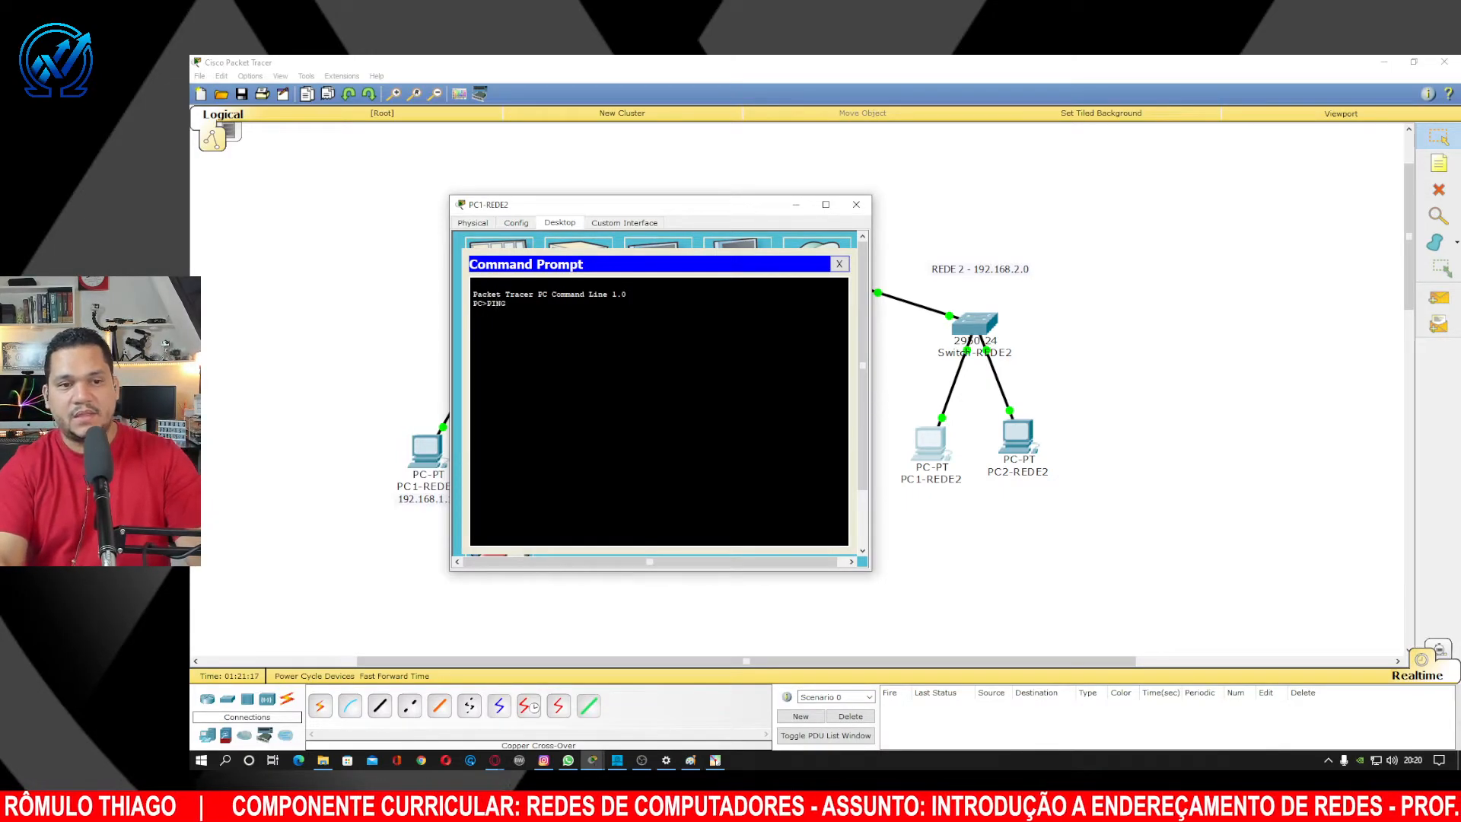
key("BackSpace")
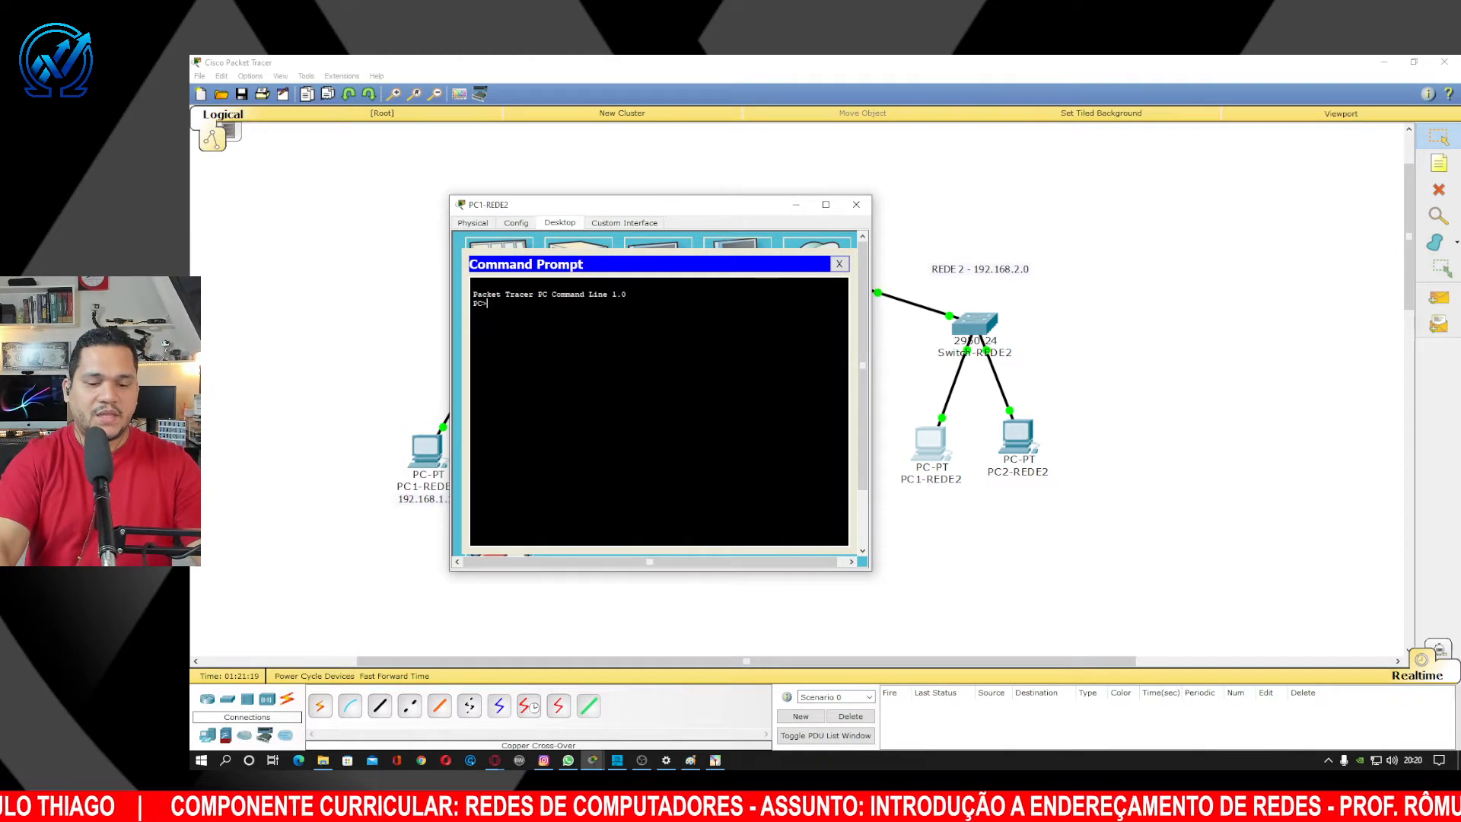
type("ing")
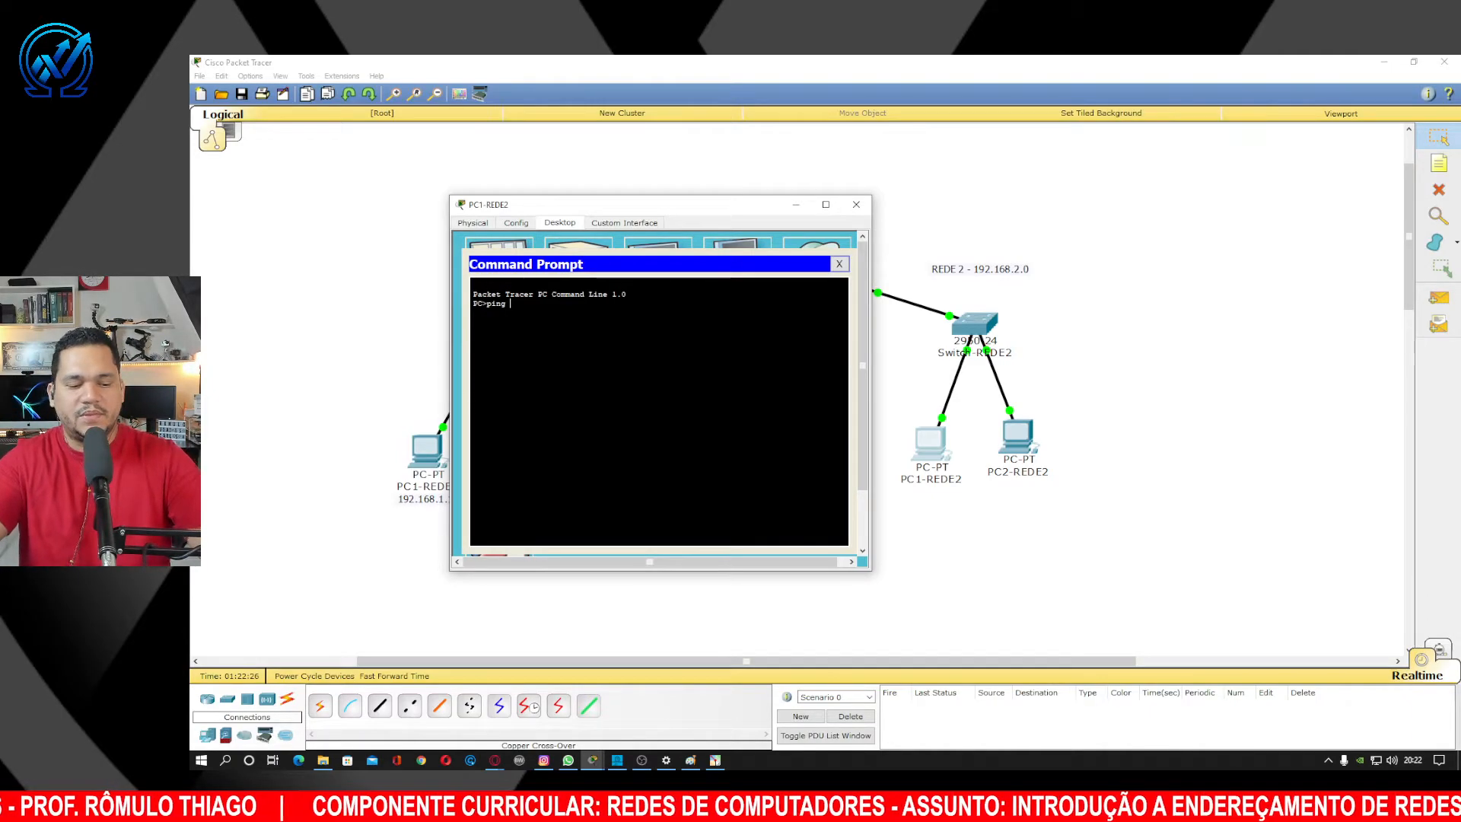
type("192.168")
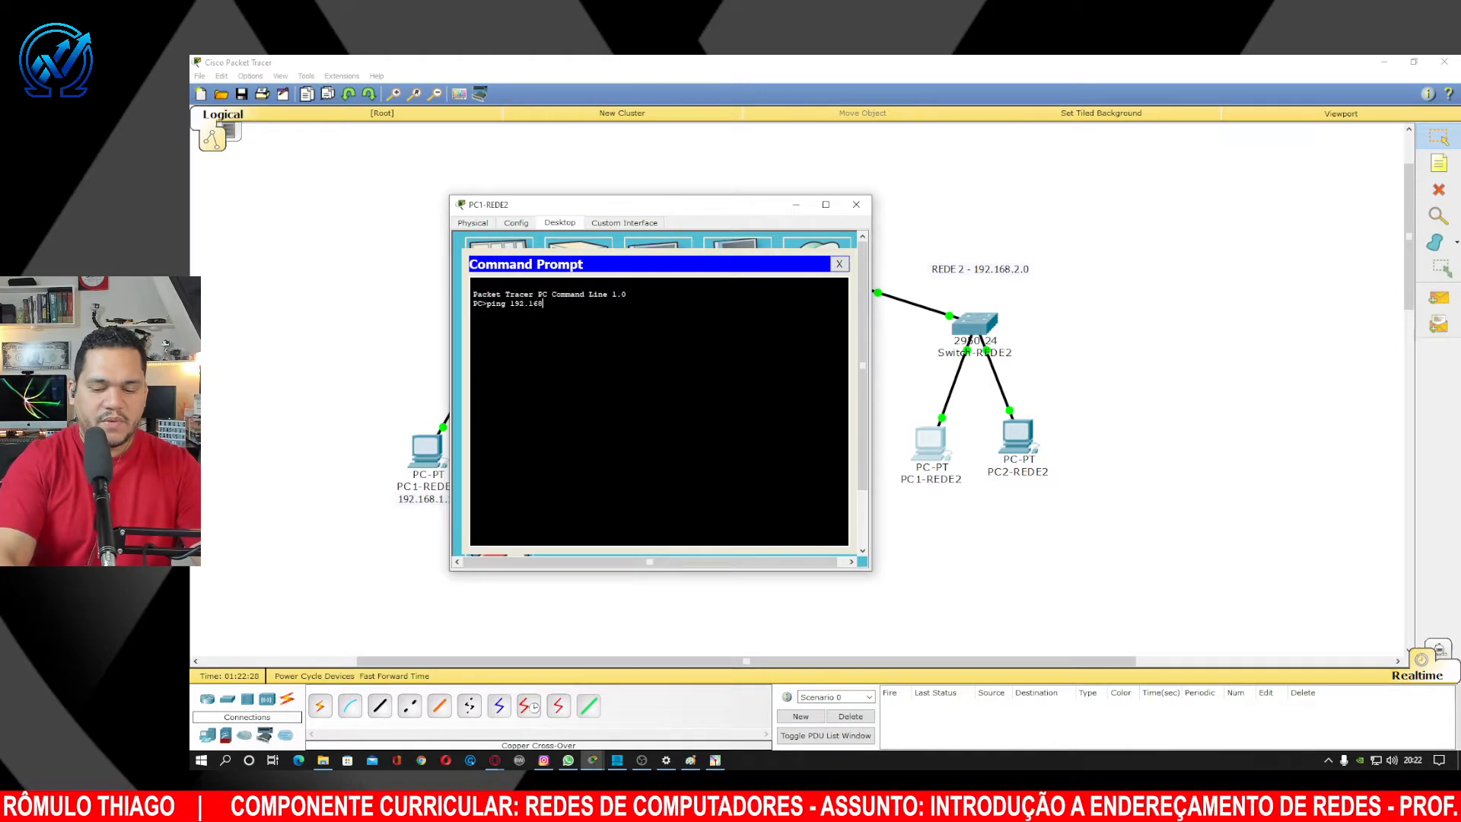
type(".2.2")
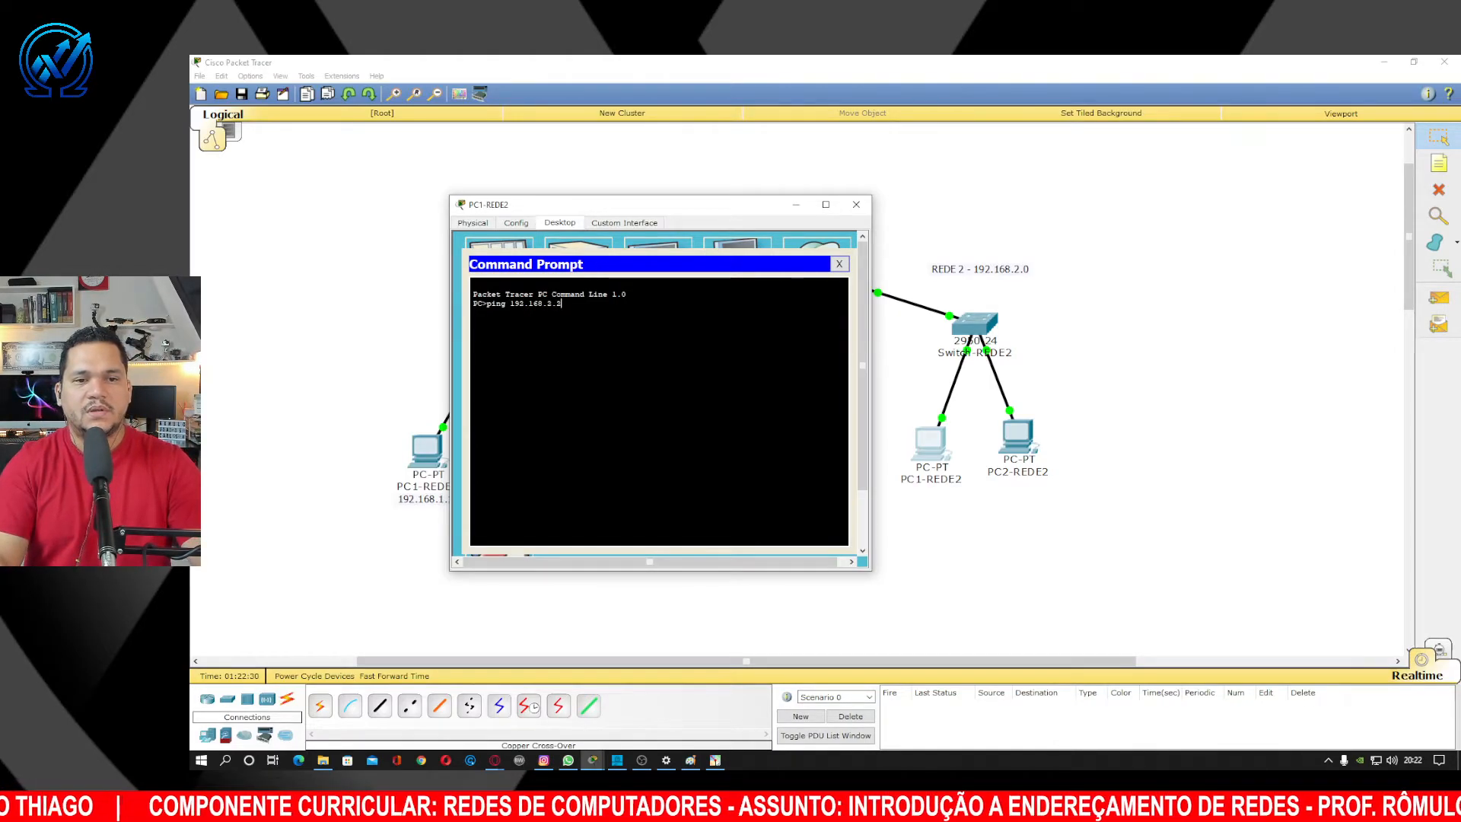
key("Return")
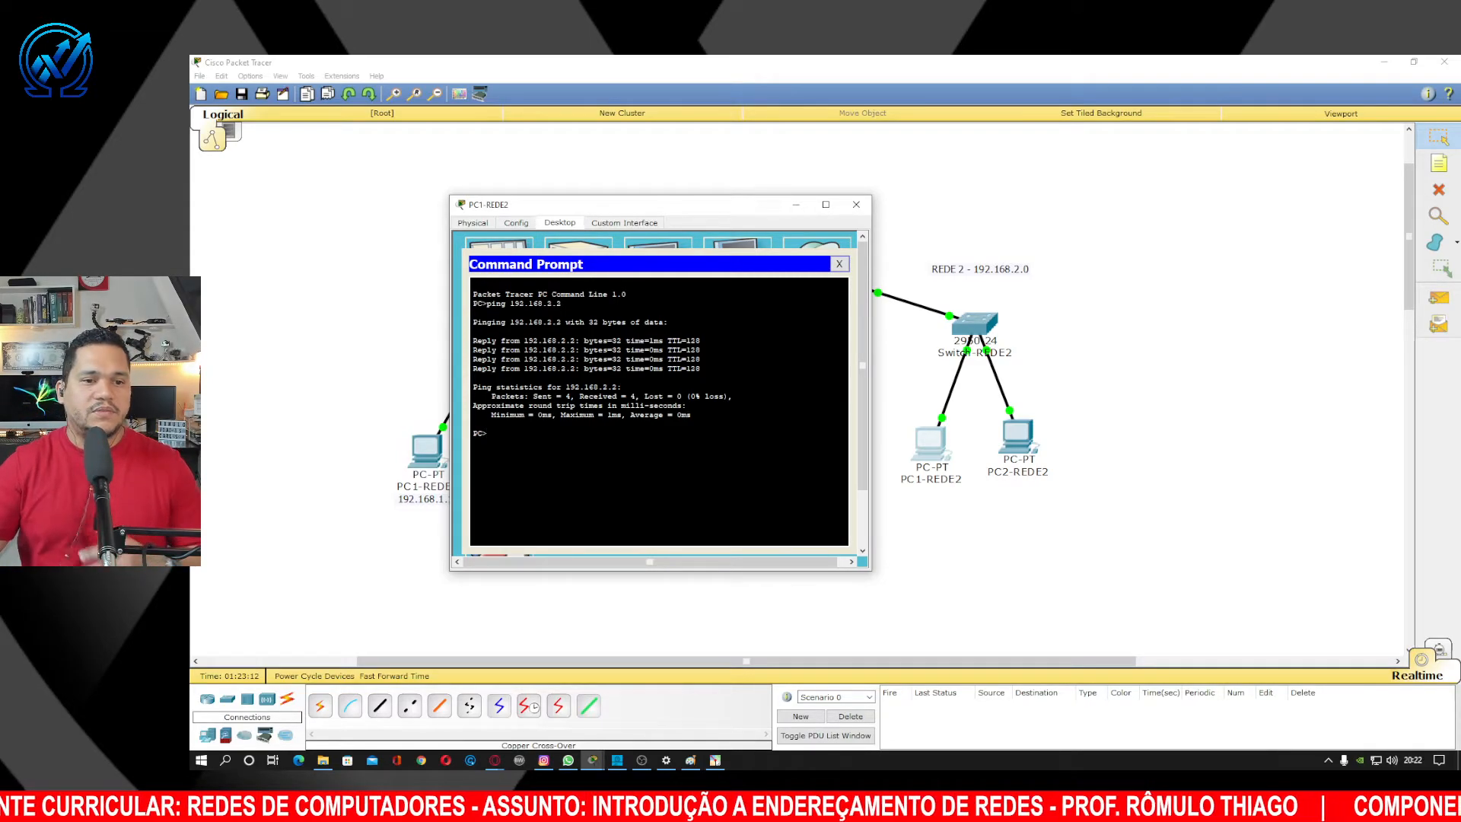
Close PC1-REDE2, ping ead.ifap.edu.br from Windows CMD, then close the console.
left_click(857, 205)
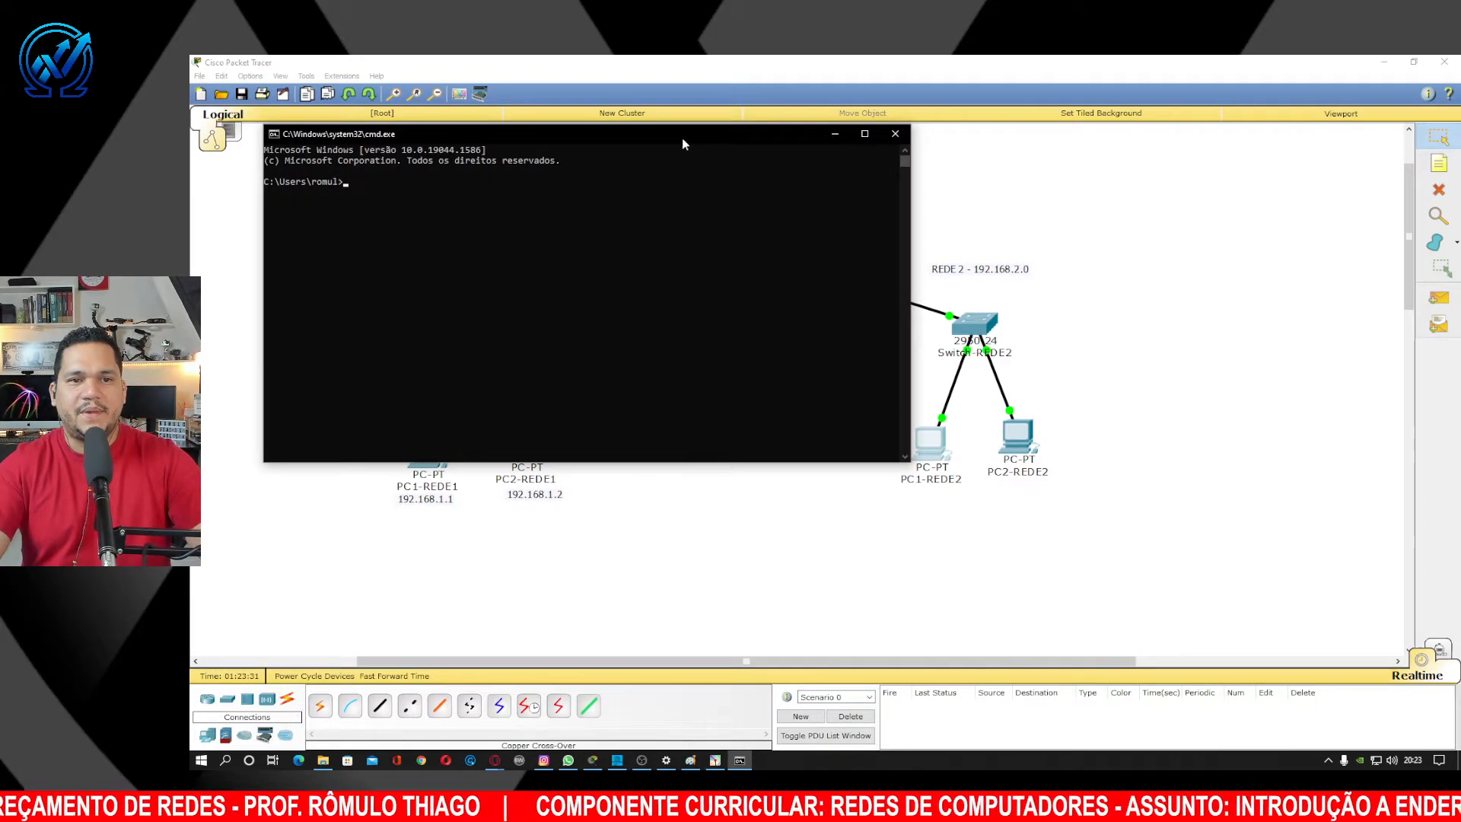
left_click_drag(609, 140, 983, 226)
left_click(783, 296)
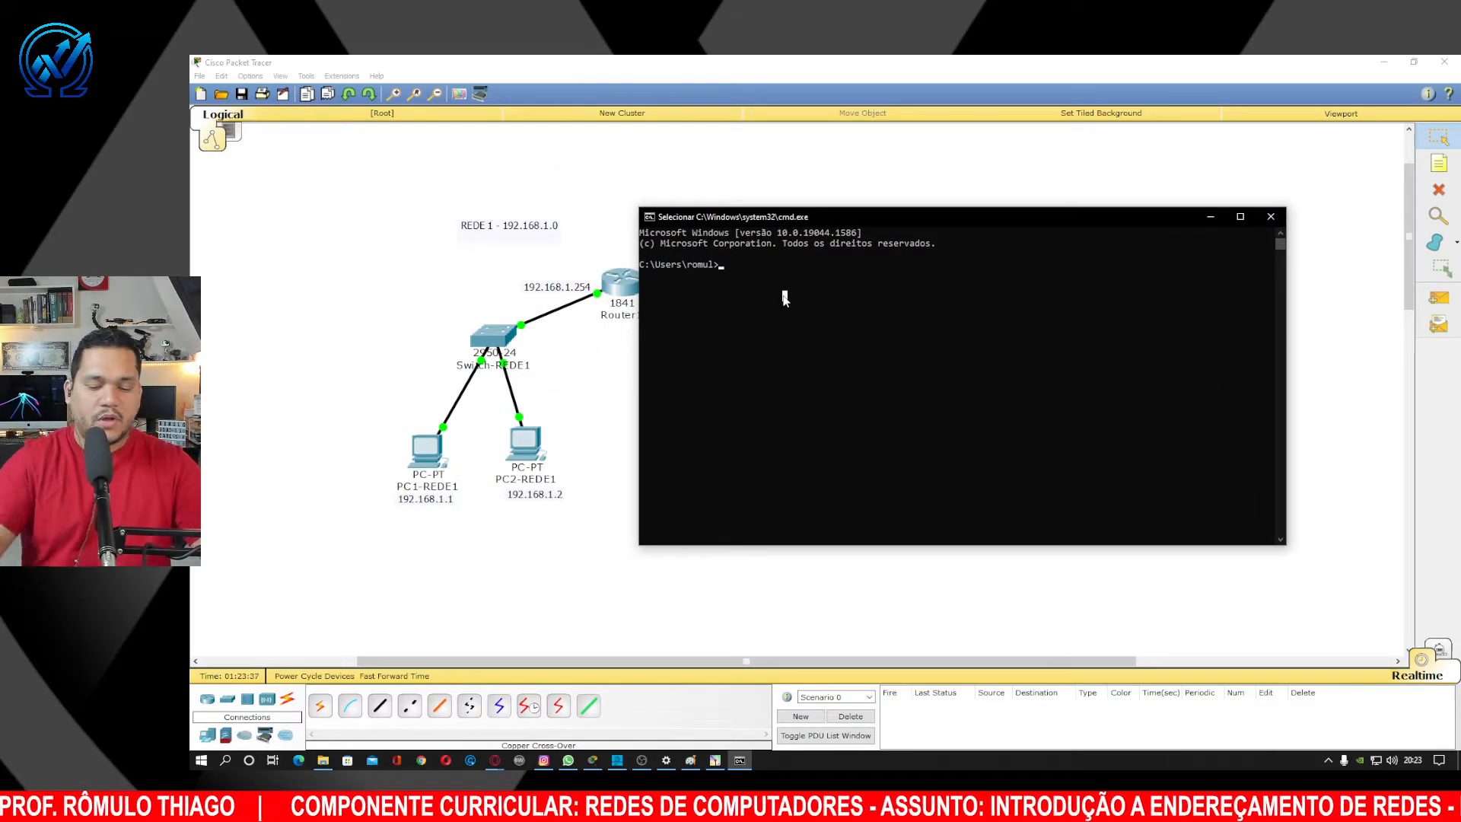
type("ping")
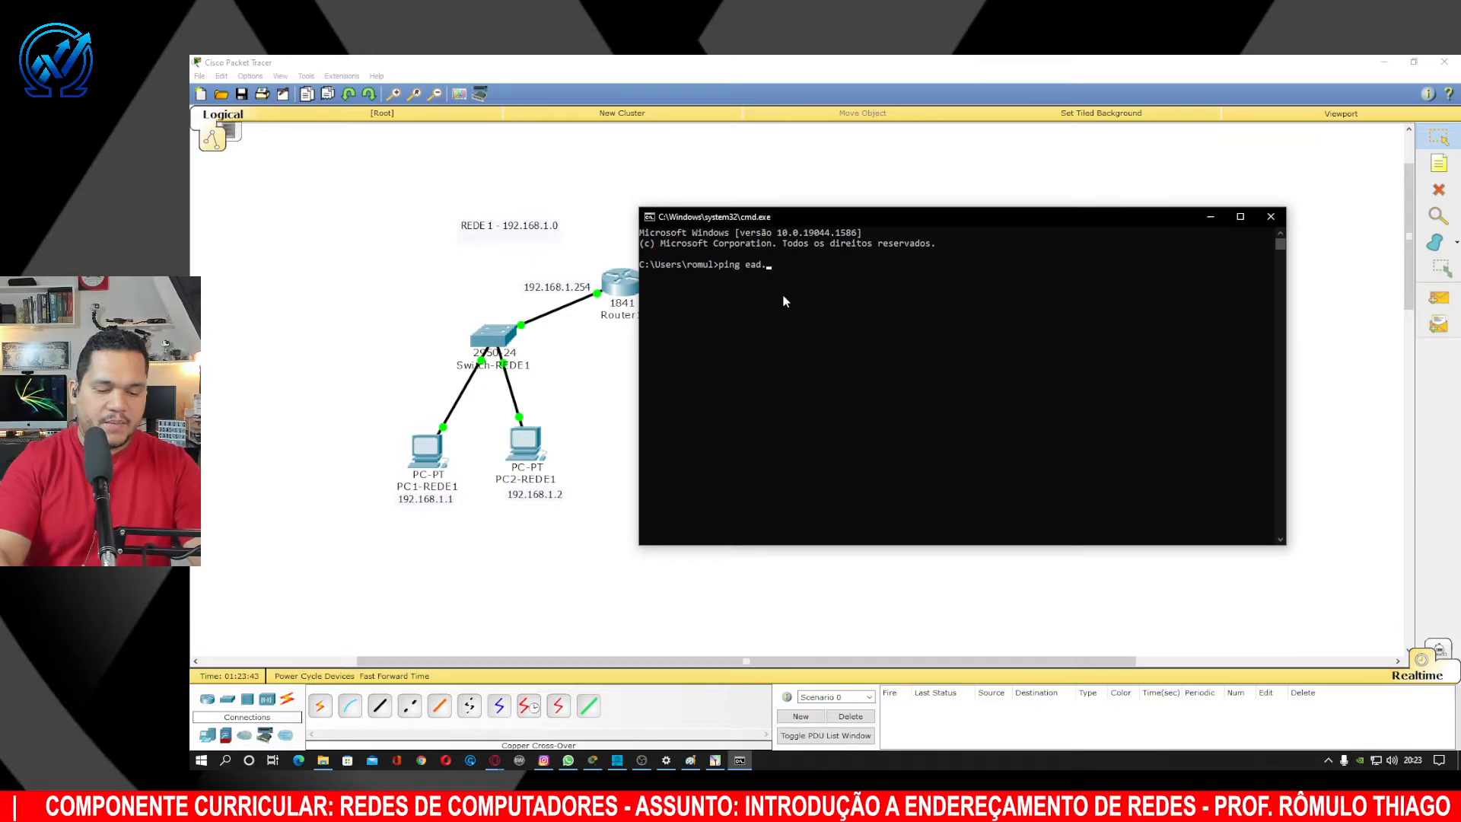
type(" ead.ifap.e")
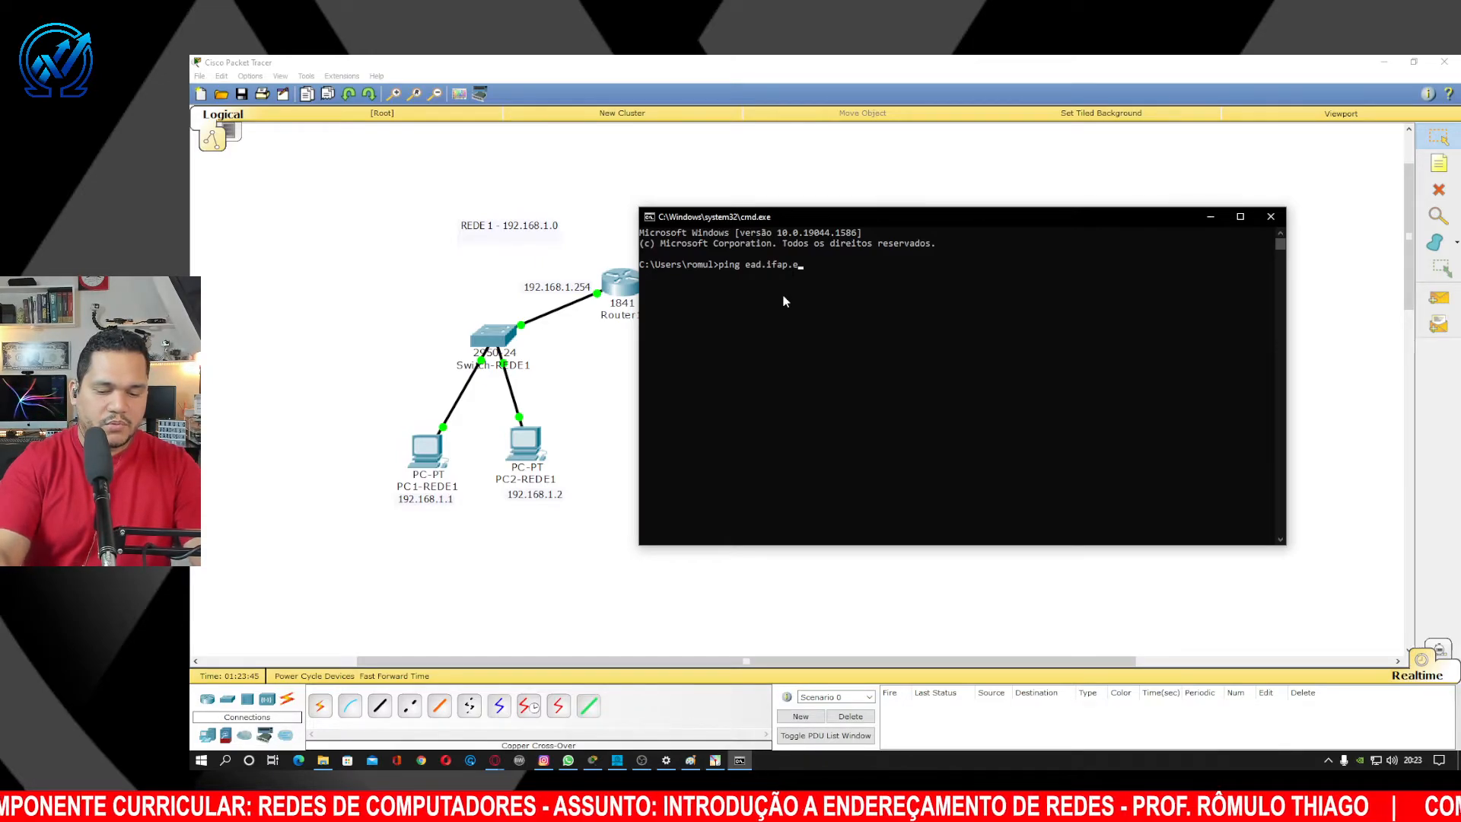
type("du.br")
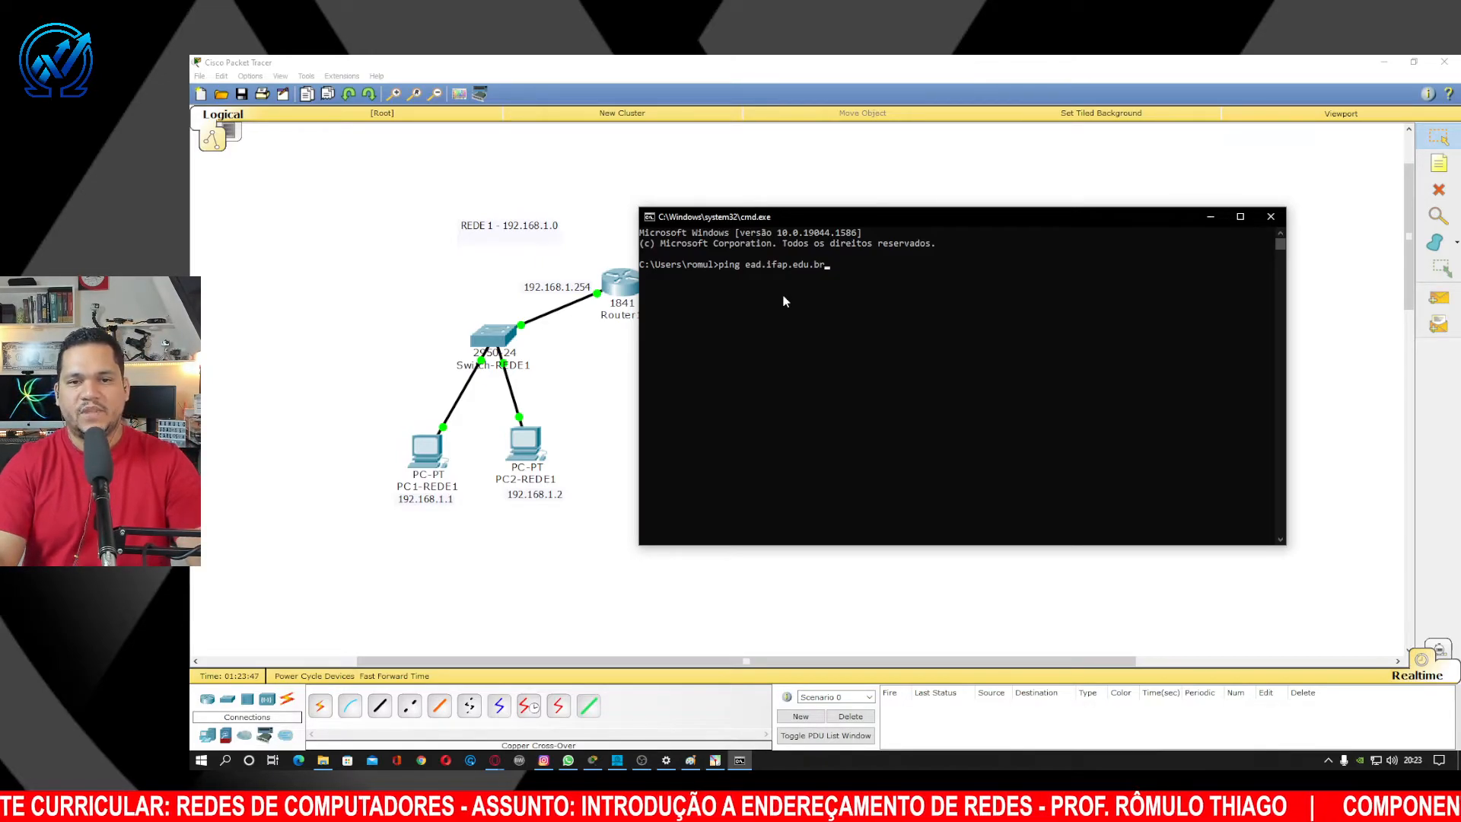
key("Return")
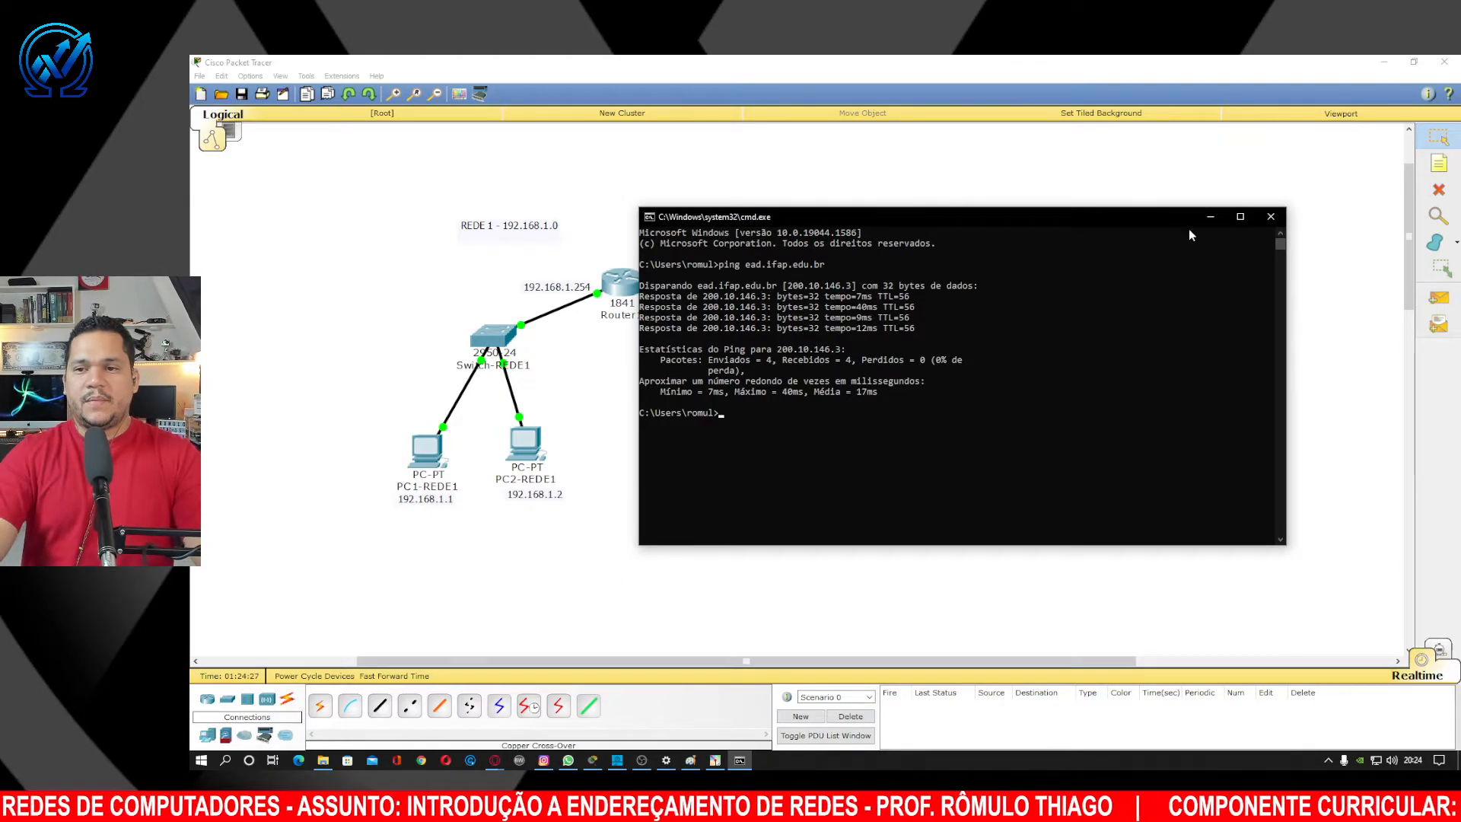
left_click(1269, 218)
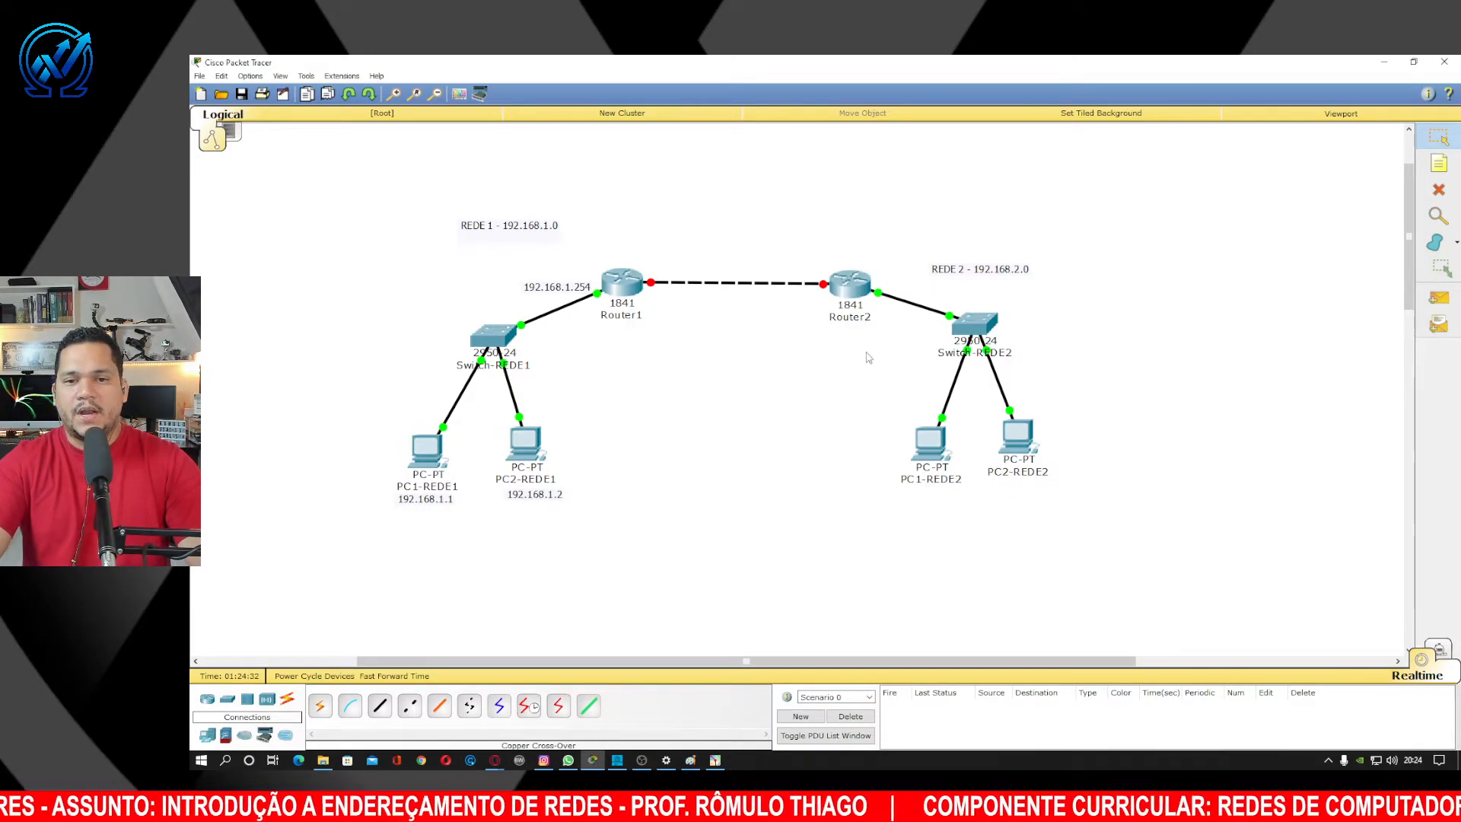
Ping 192.168.2.254 from PC1-REDE2's Command Prompt, then close the PC window.
left_click(930, 445)
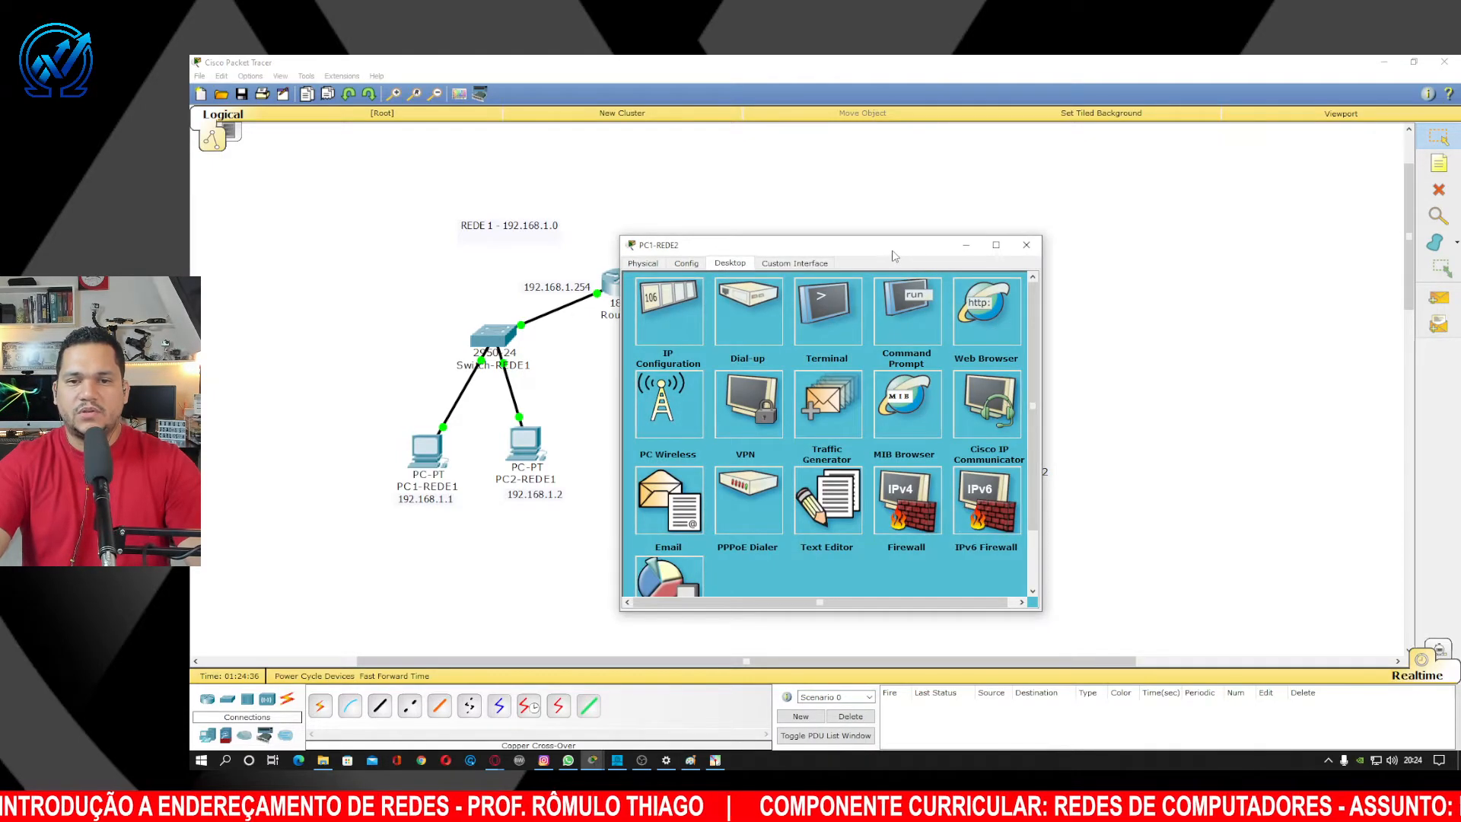
left_click_drag(898, 254, 1148, 201)
left_click(1181, 252)
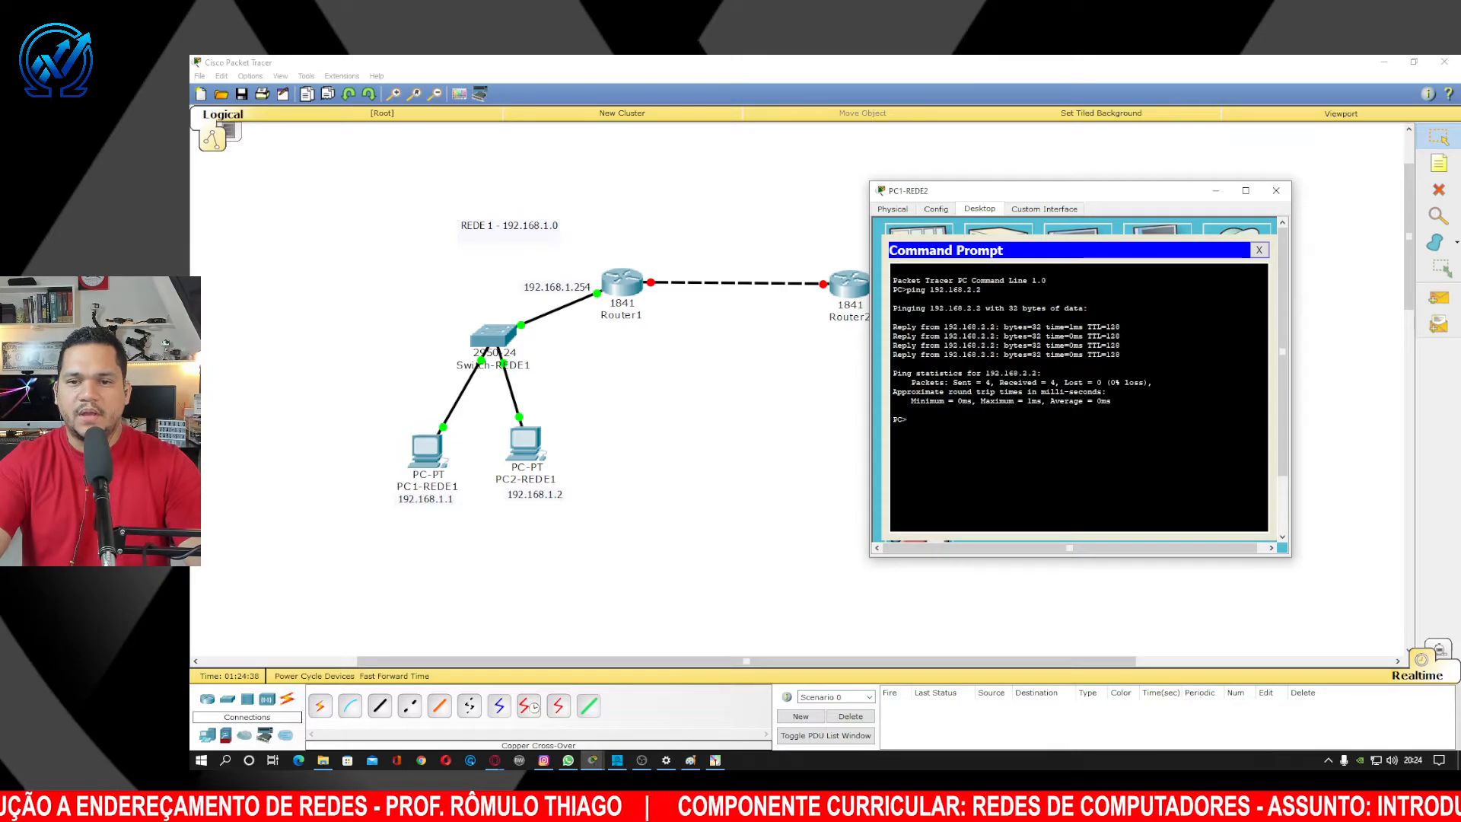
type("ping")
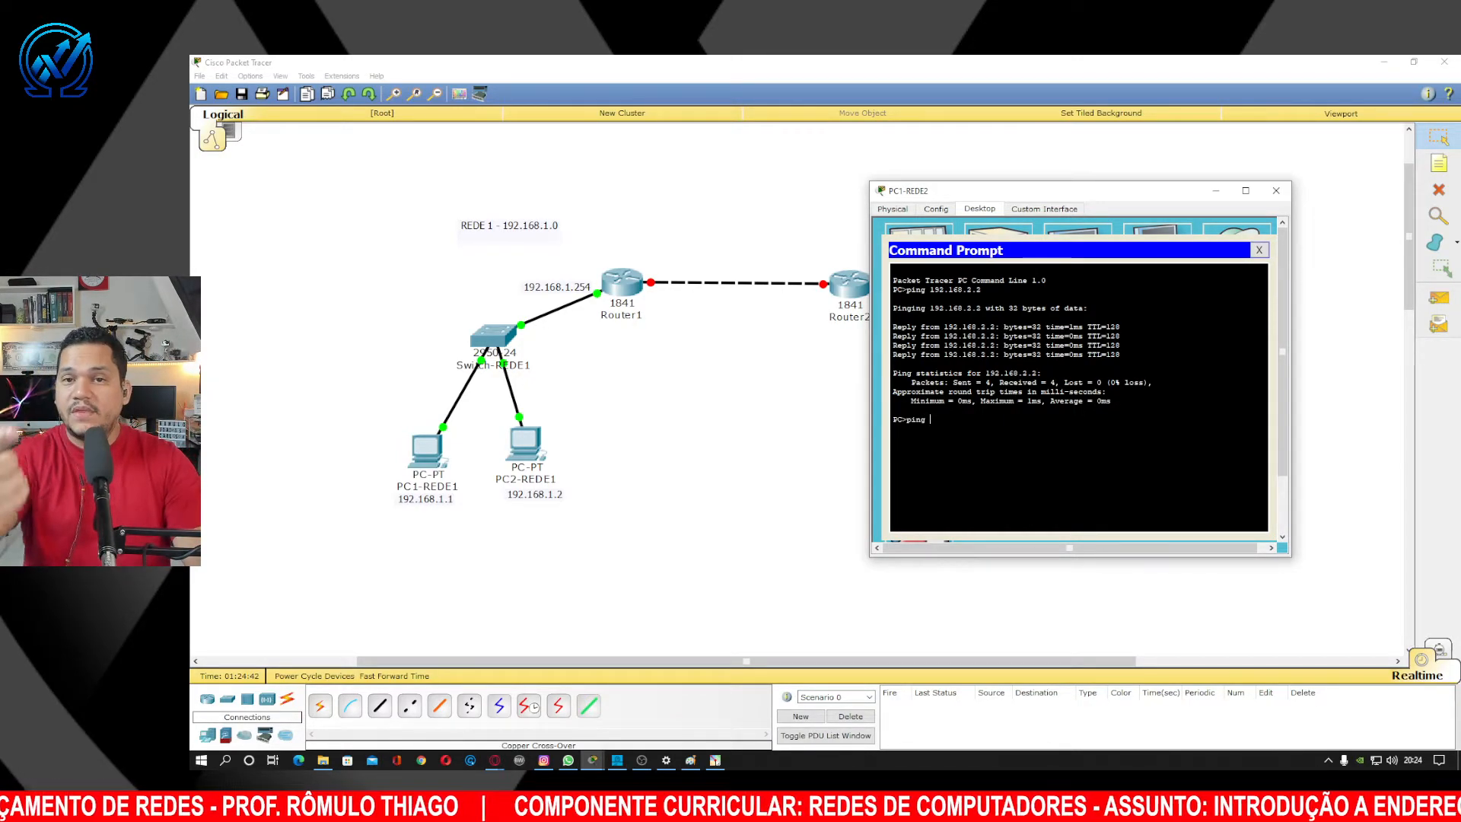
type(" 1")
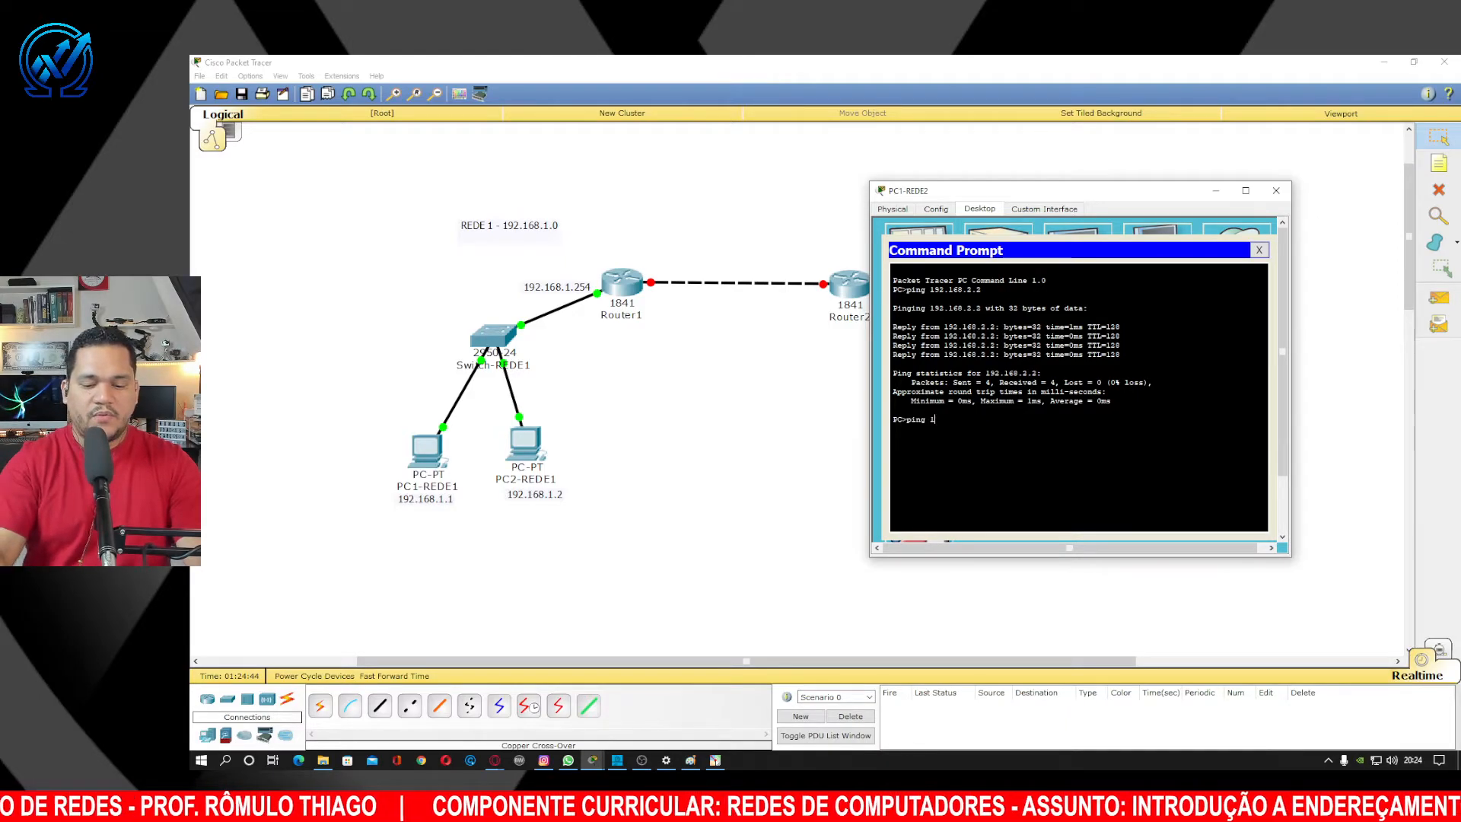
type("92.168")
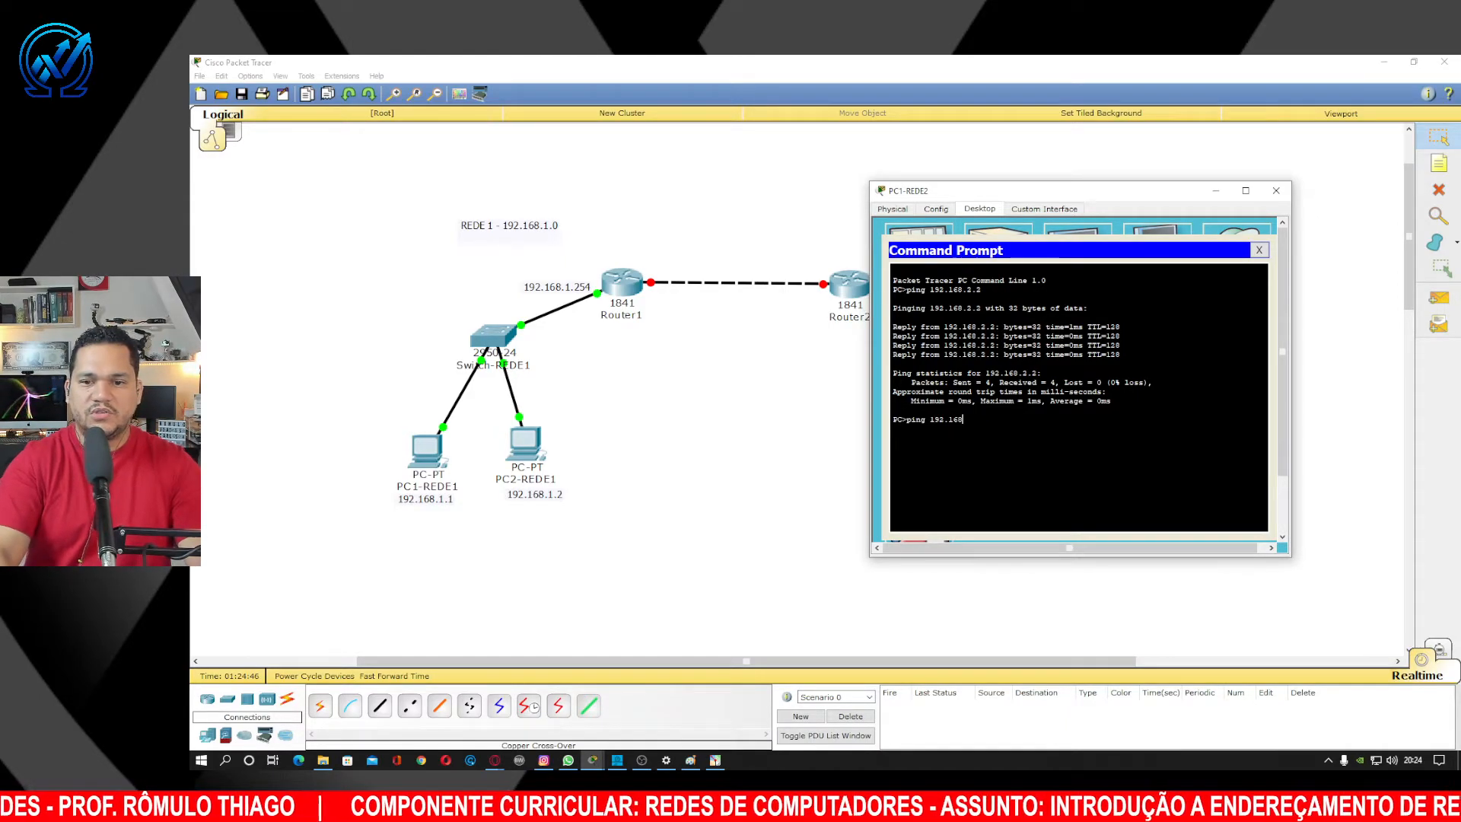
type(".2.254")
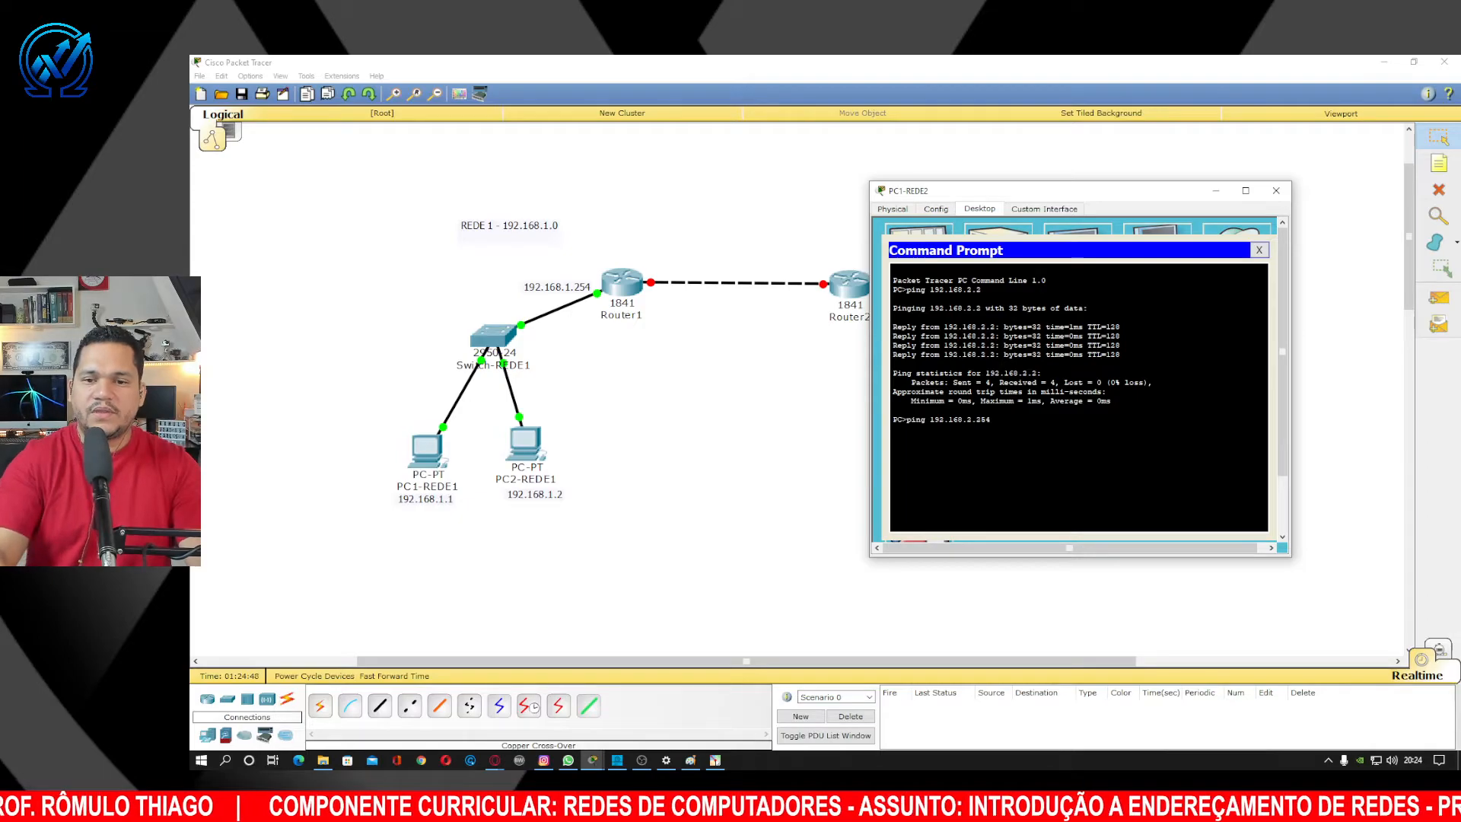
key("Return")
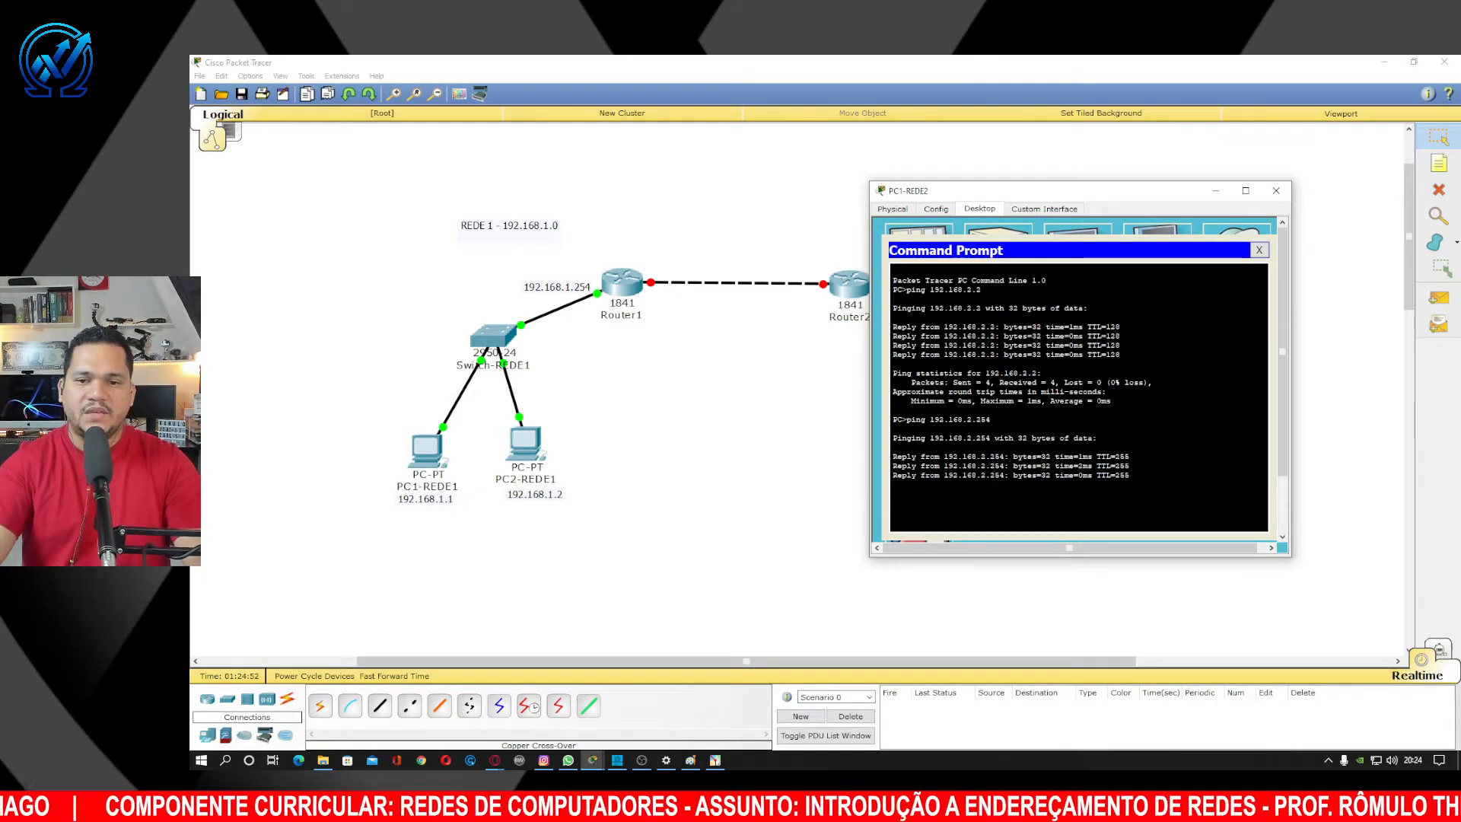
left_click(1276, 190)
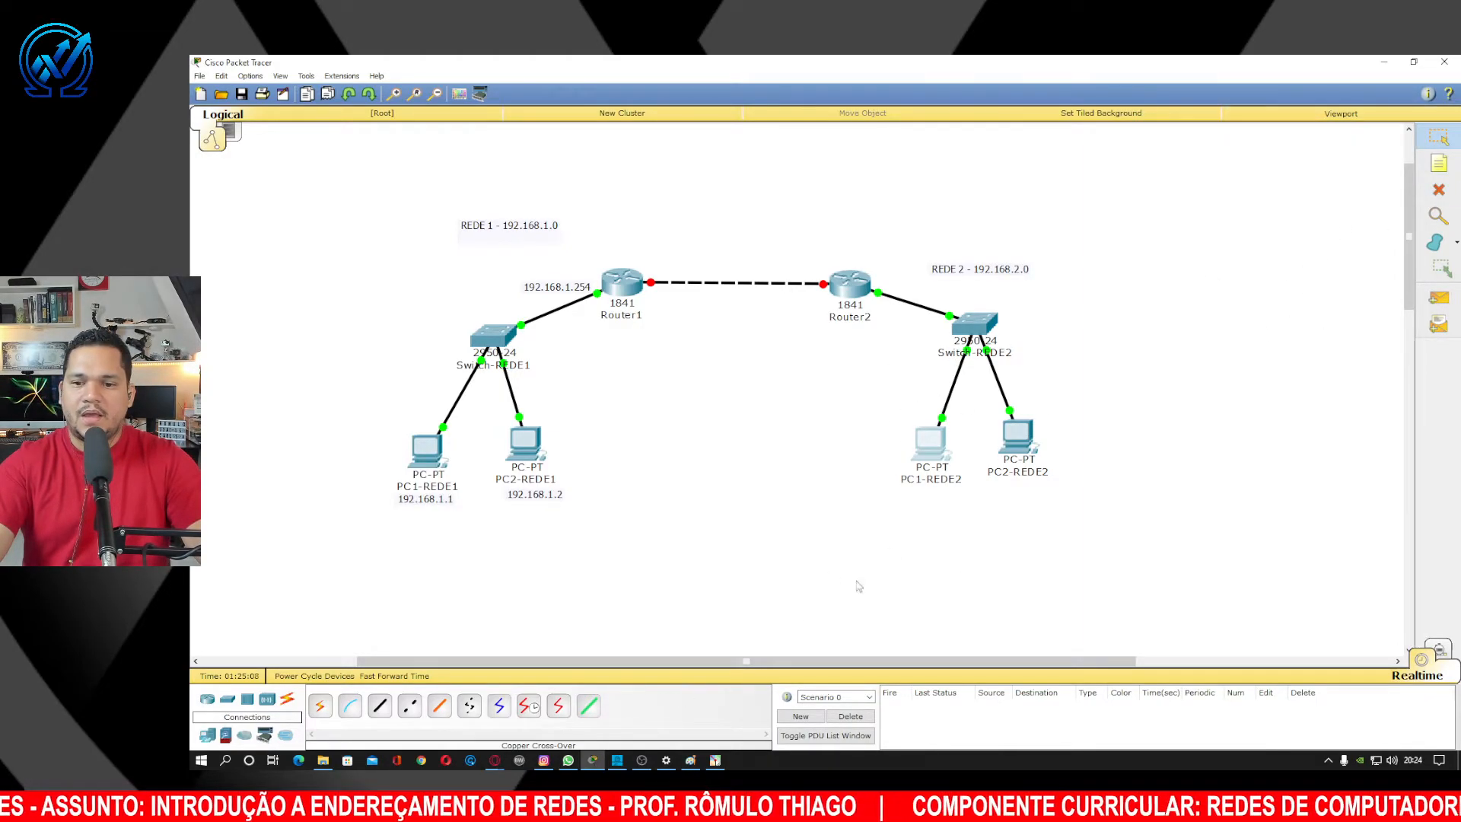
left_click(715, 760)
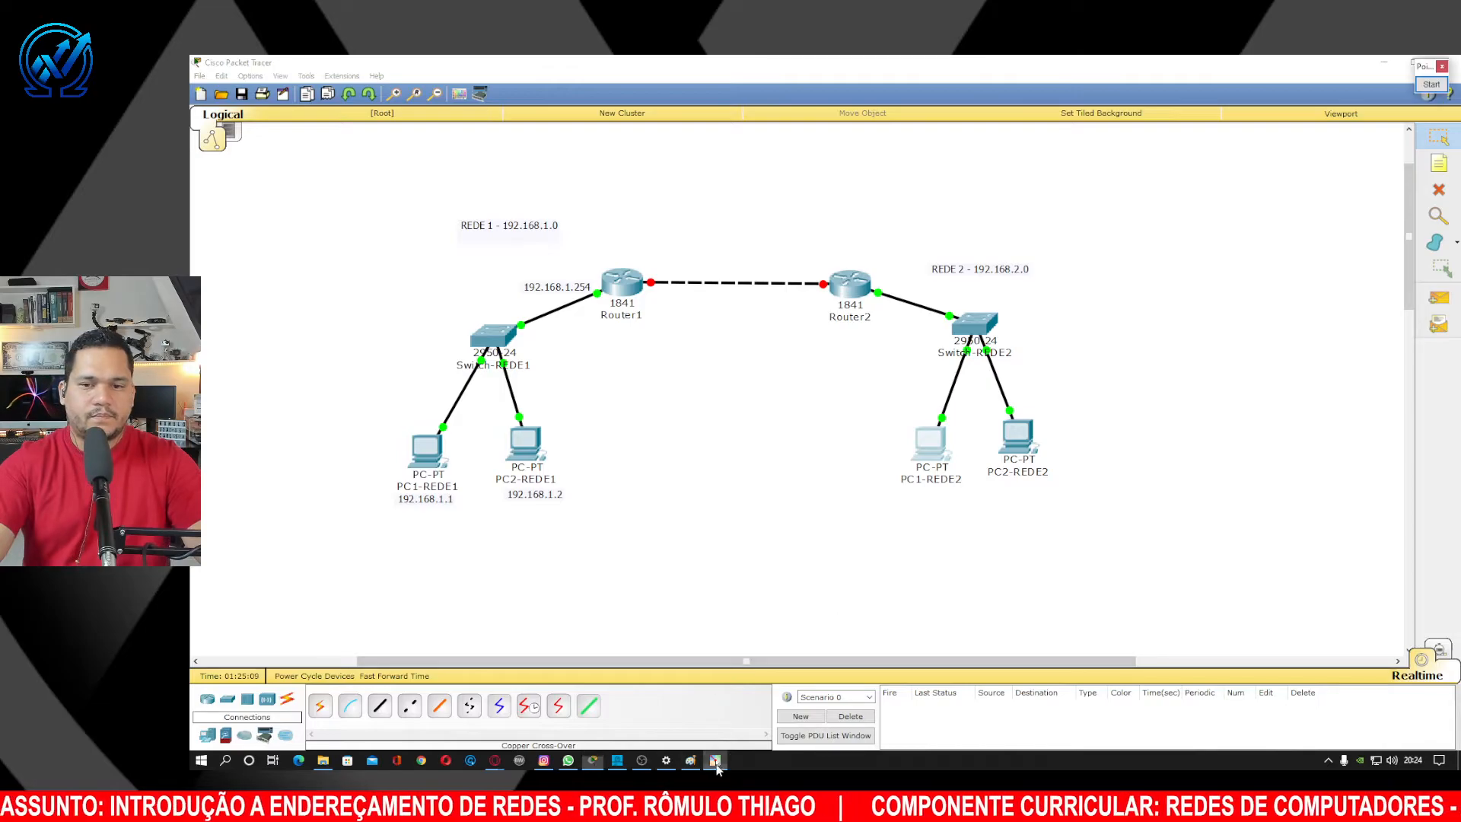
left_click(1439, 88)
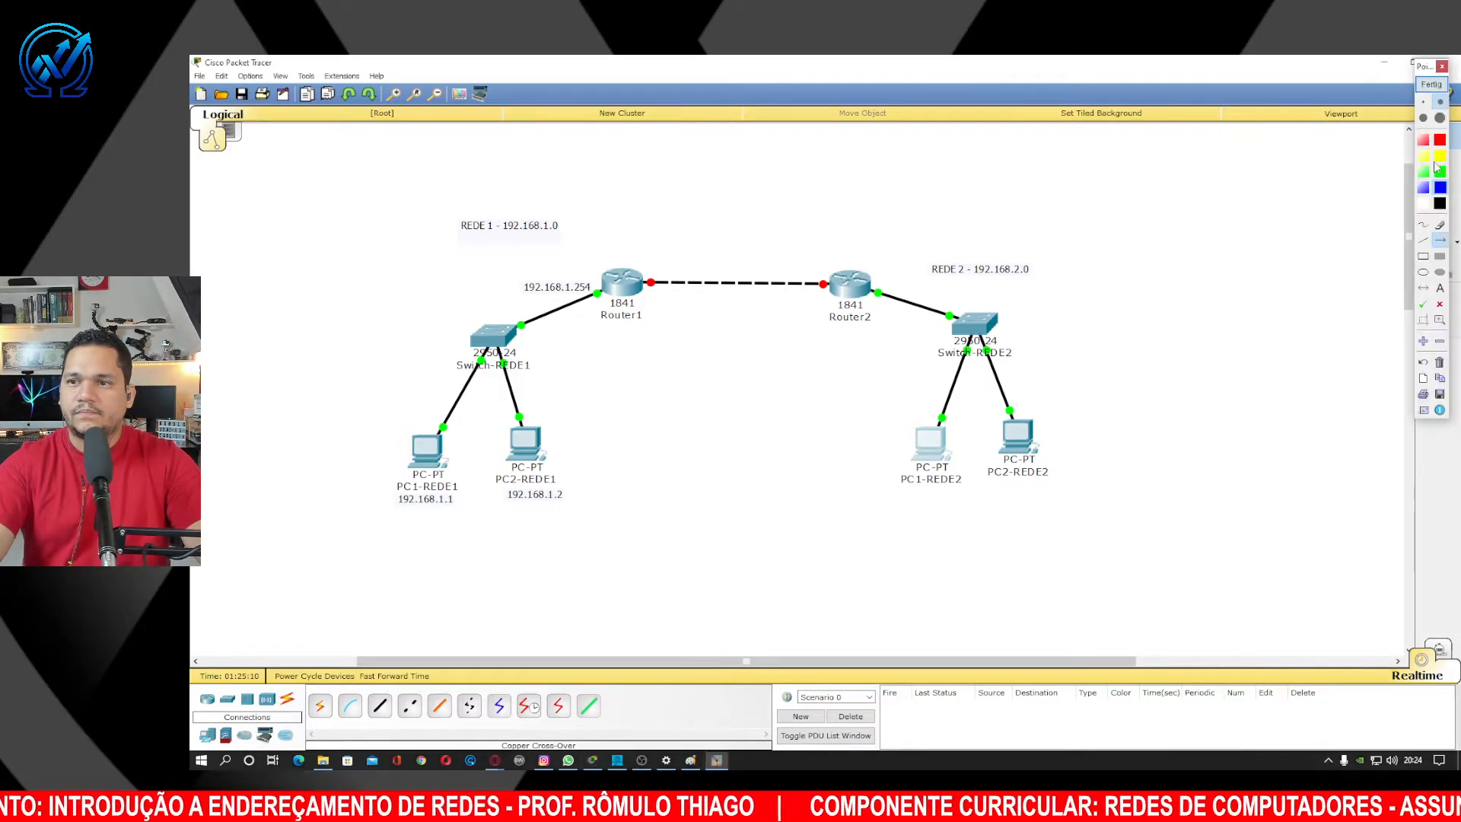
left_click(1423, 256)
left_click_drag(785, 211, 1119, 542)
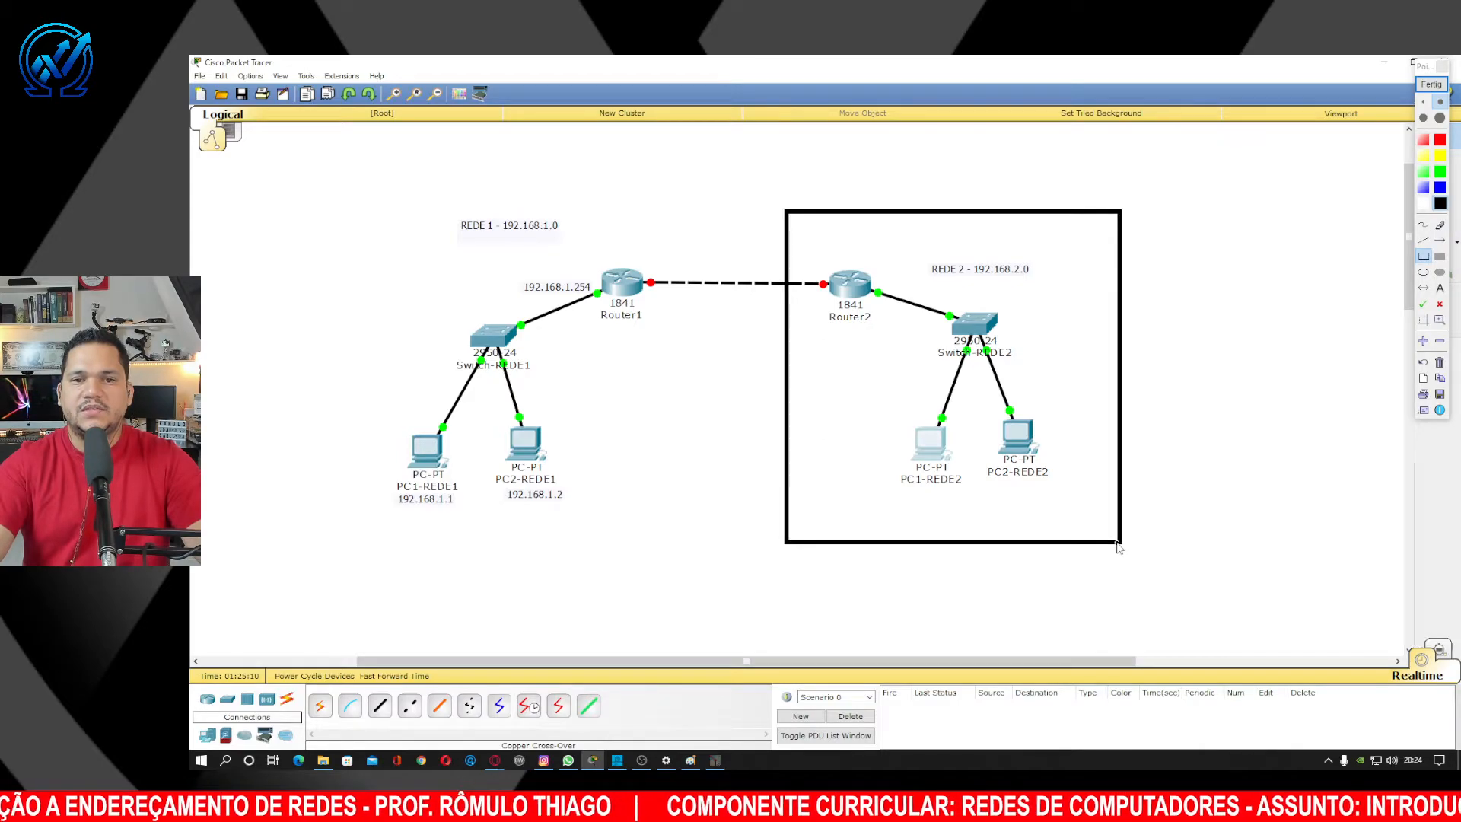
mouse_move(366, 175)
left_mouse_down()
mouse_move(415, 326)
mouse_move(721, 540)
left_mouse_up()
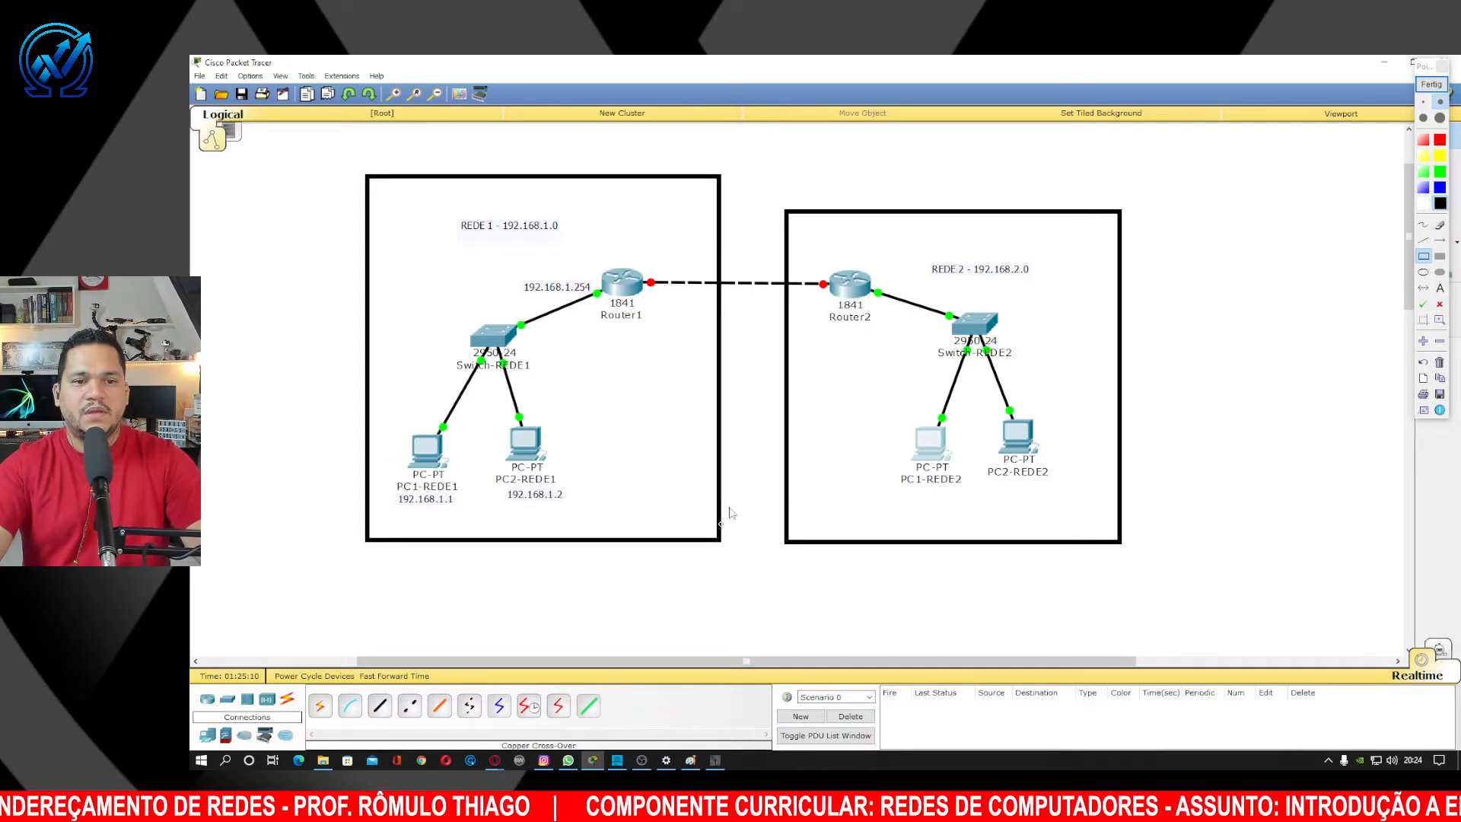
left_click(1431, 84)
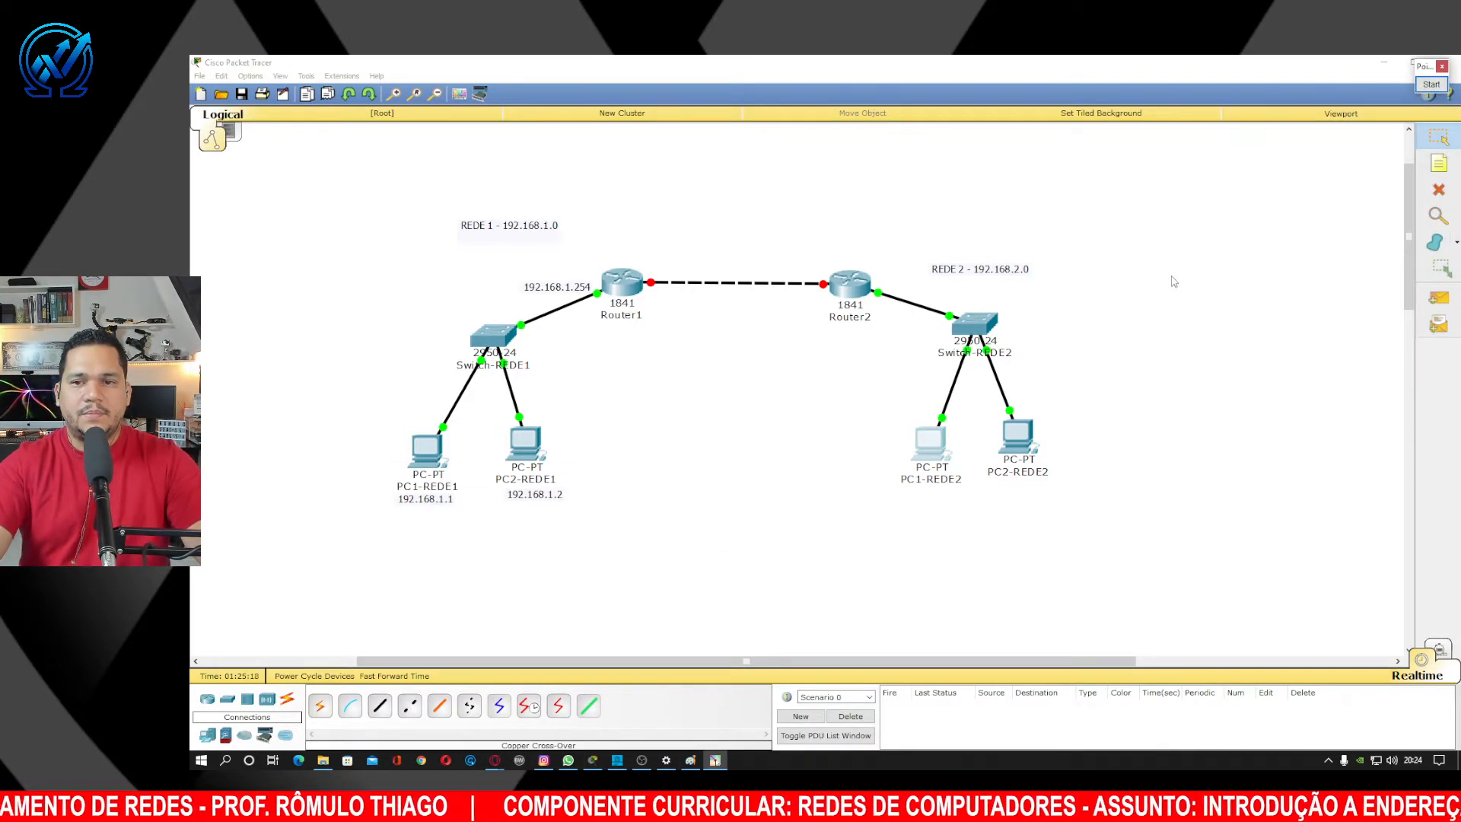
left_click(729, 389)
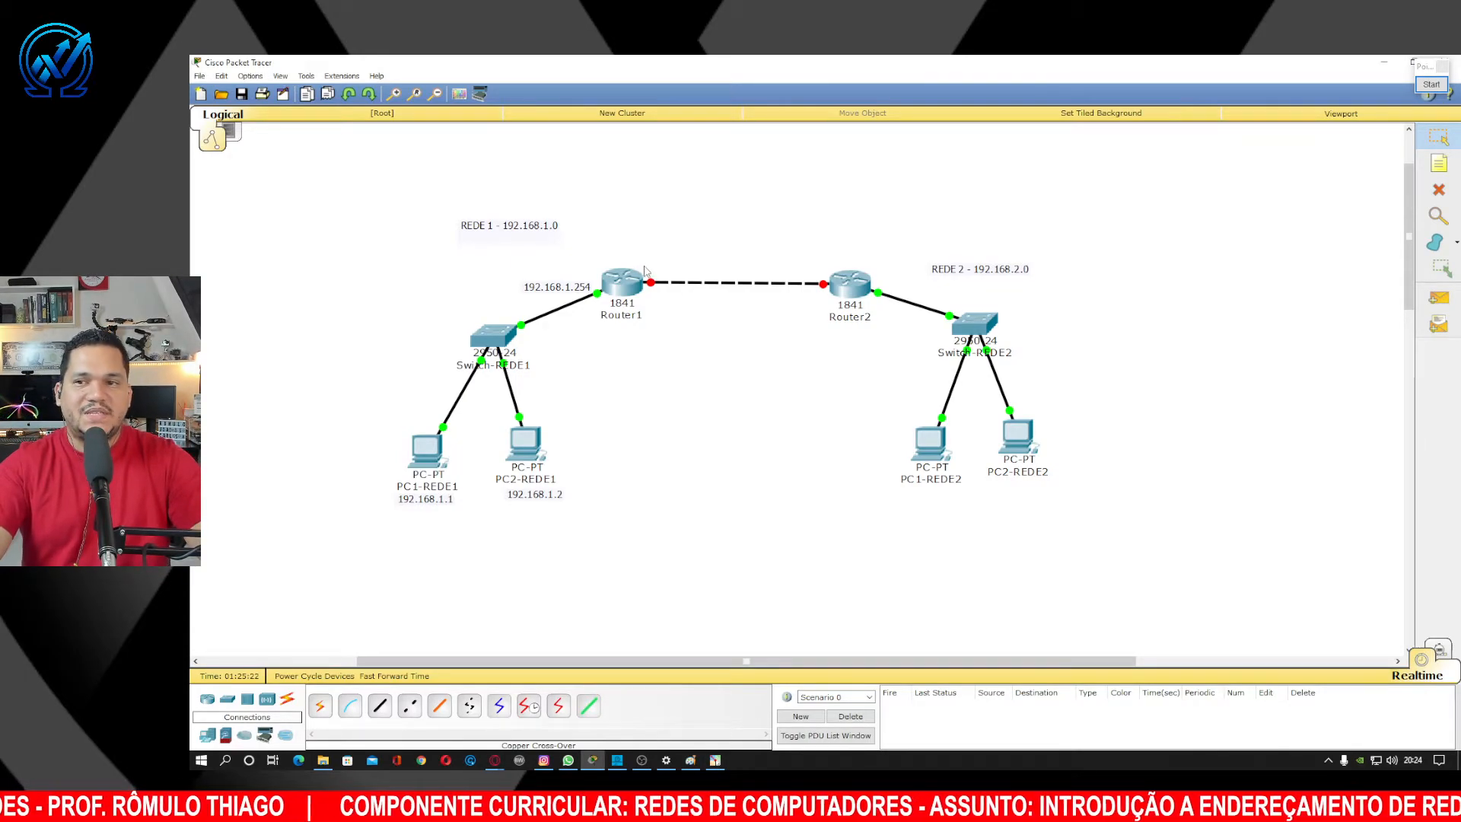
left_click_drag(628, 259, 845, 303)
left_click(1255, 200)
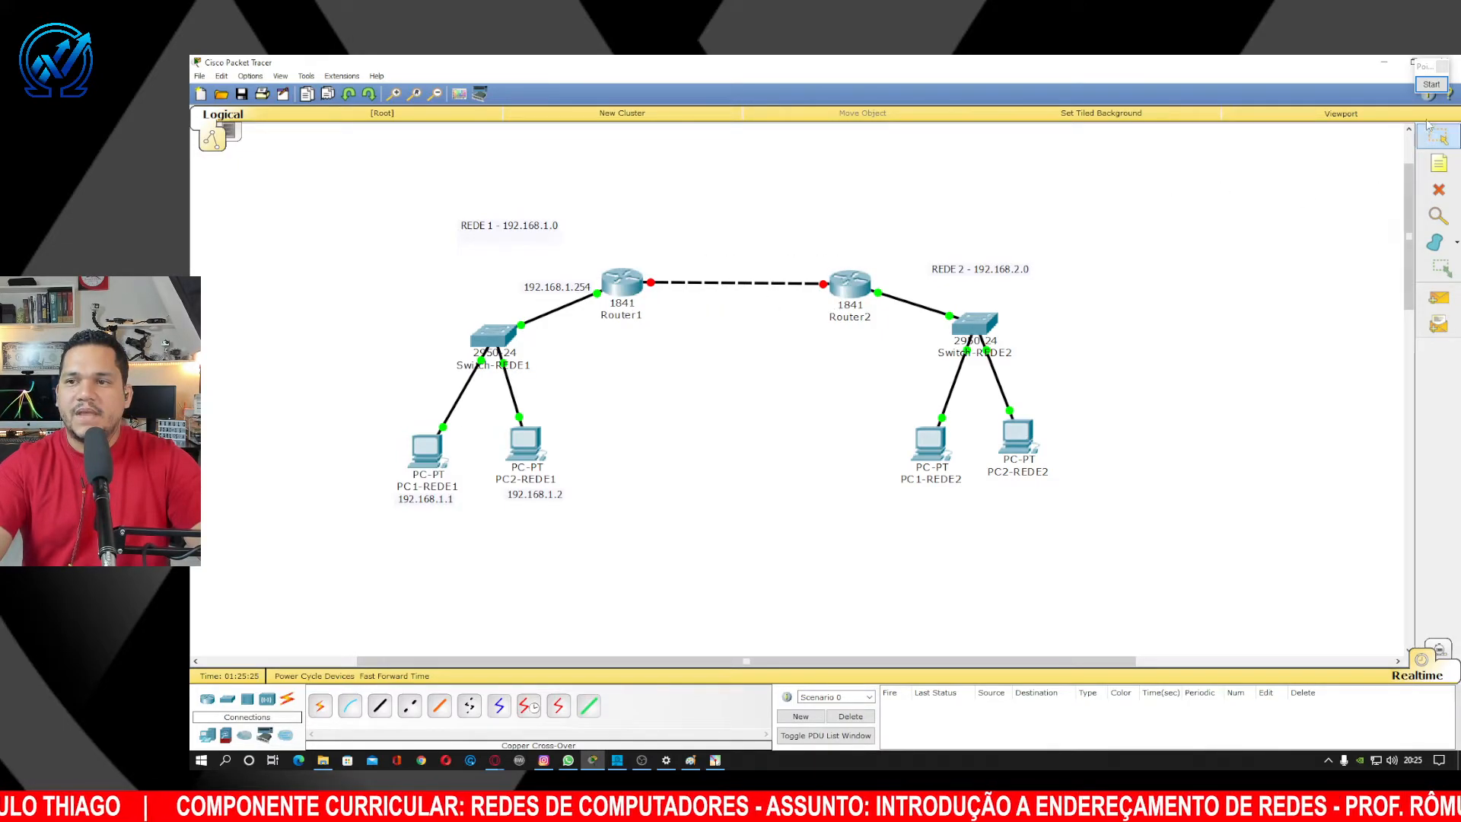
left_click(1431, 83)
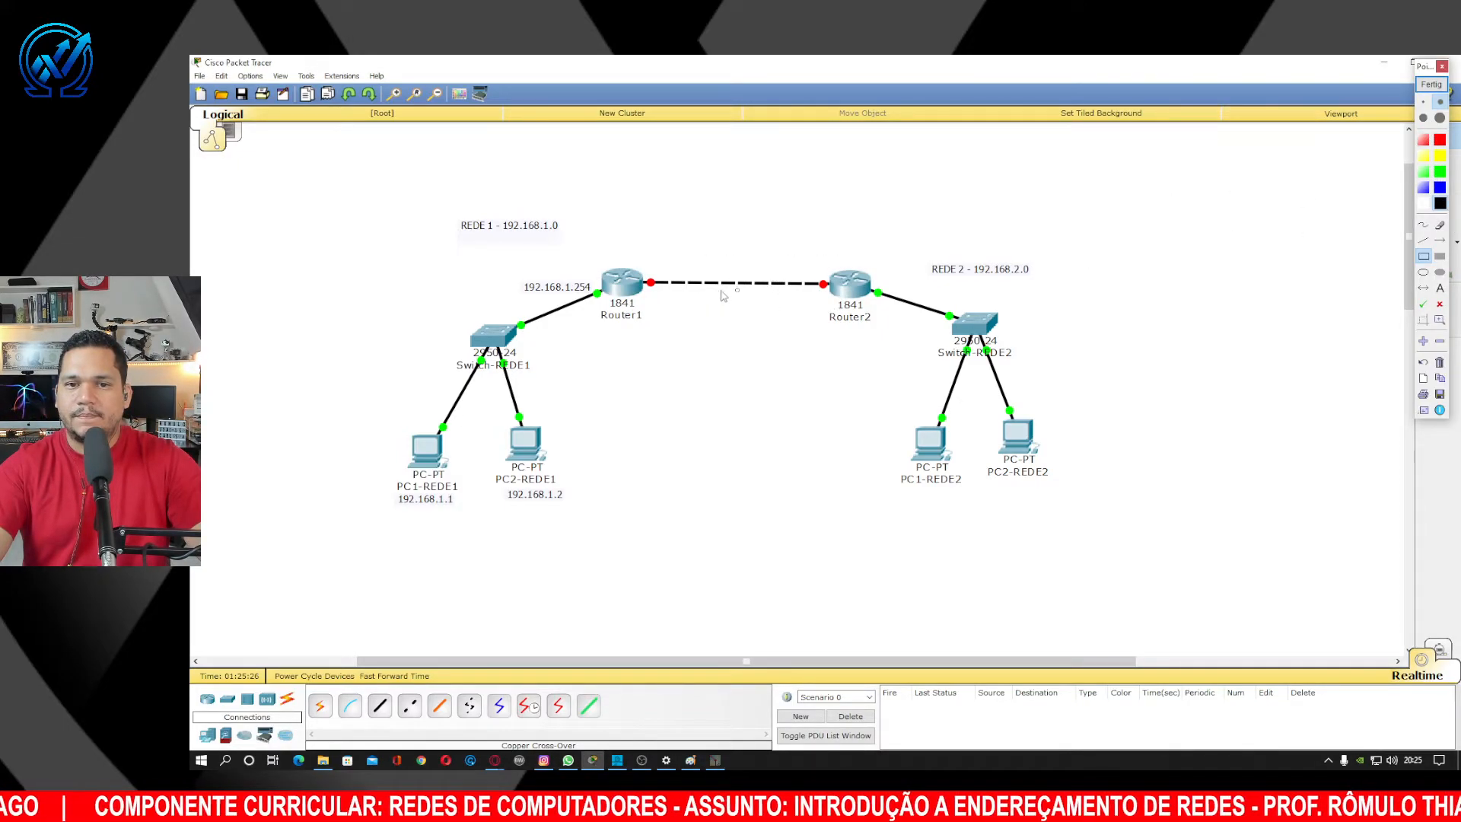
mouse_move(634, 259)
left_mouse_down()
mouse_move(720, 302)
mouse_move(842, 305)
left_mouse_up()
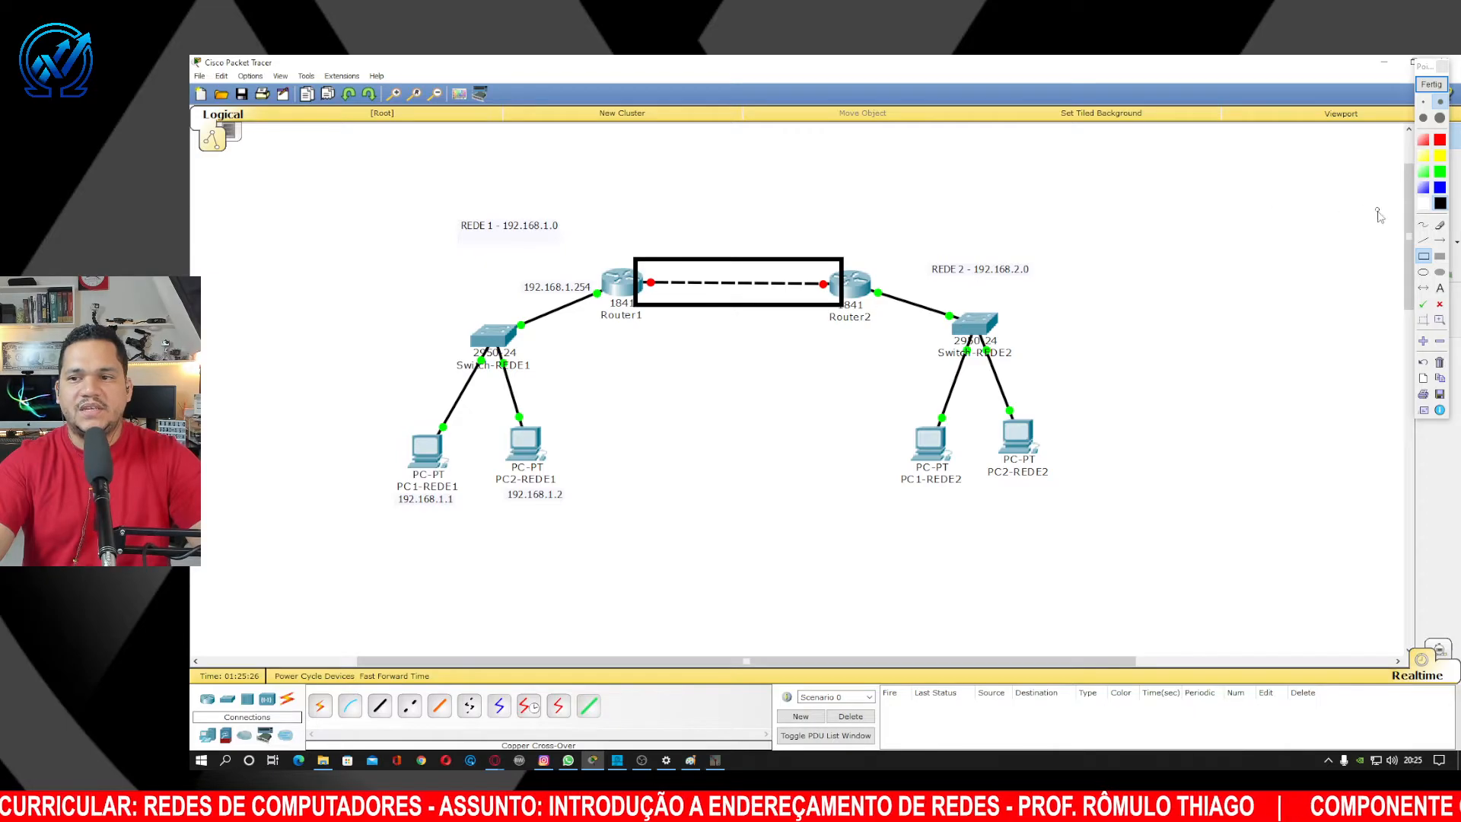
left_click(1441, 239)
left_click(1439, 188)
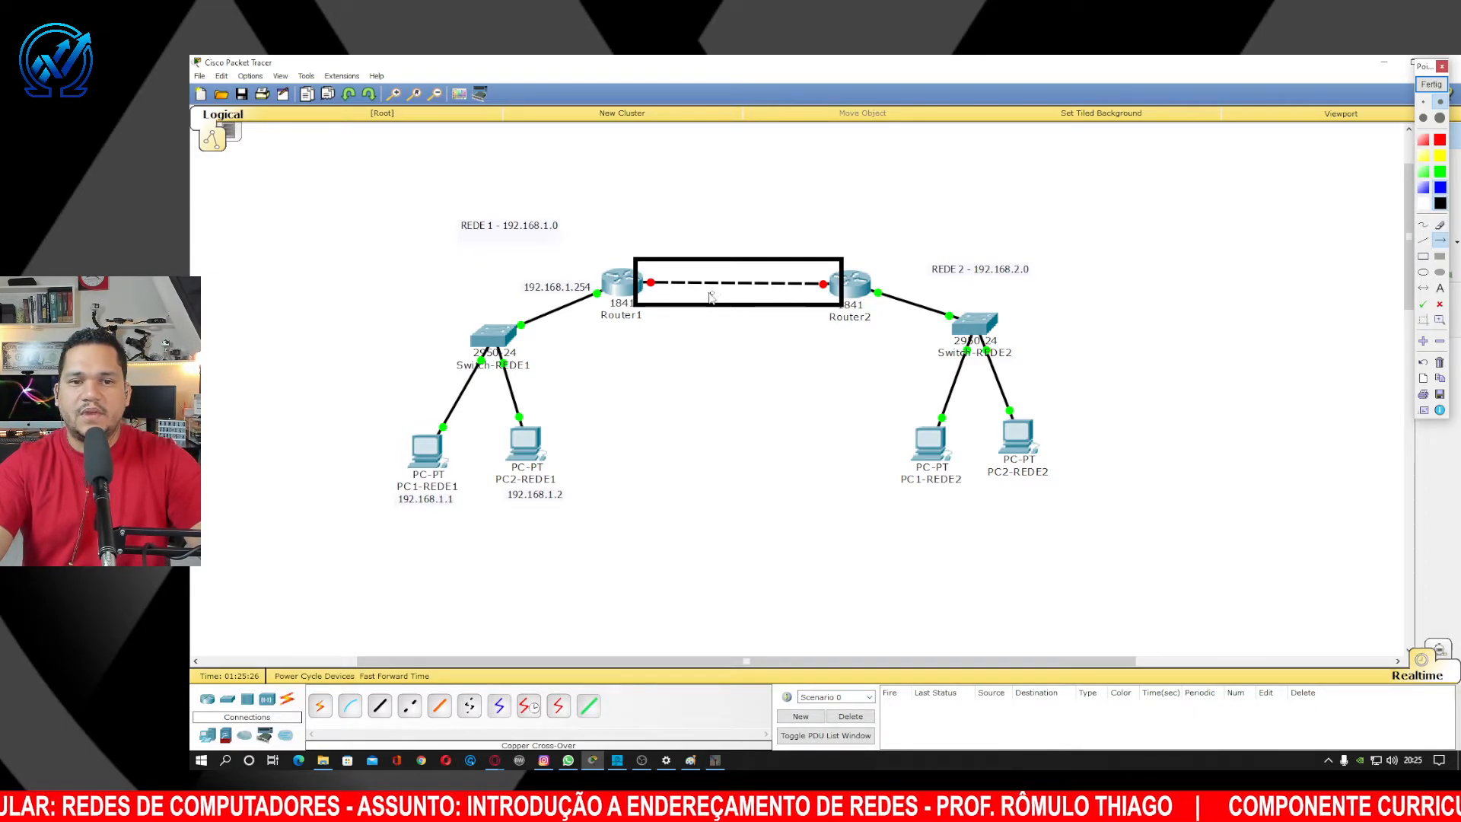
left_click_drag(677, 290, 496, 401)
left_click_drag(846, 272, 997, 397)
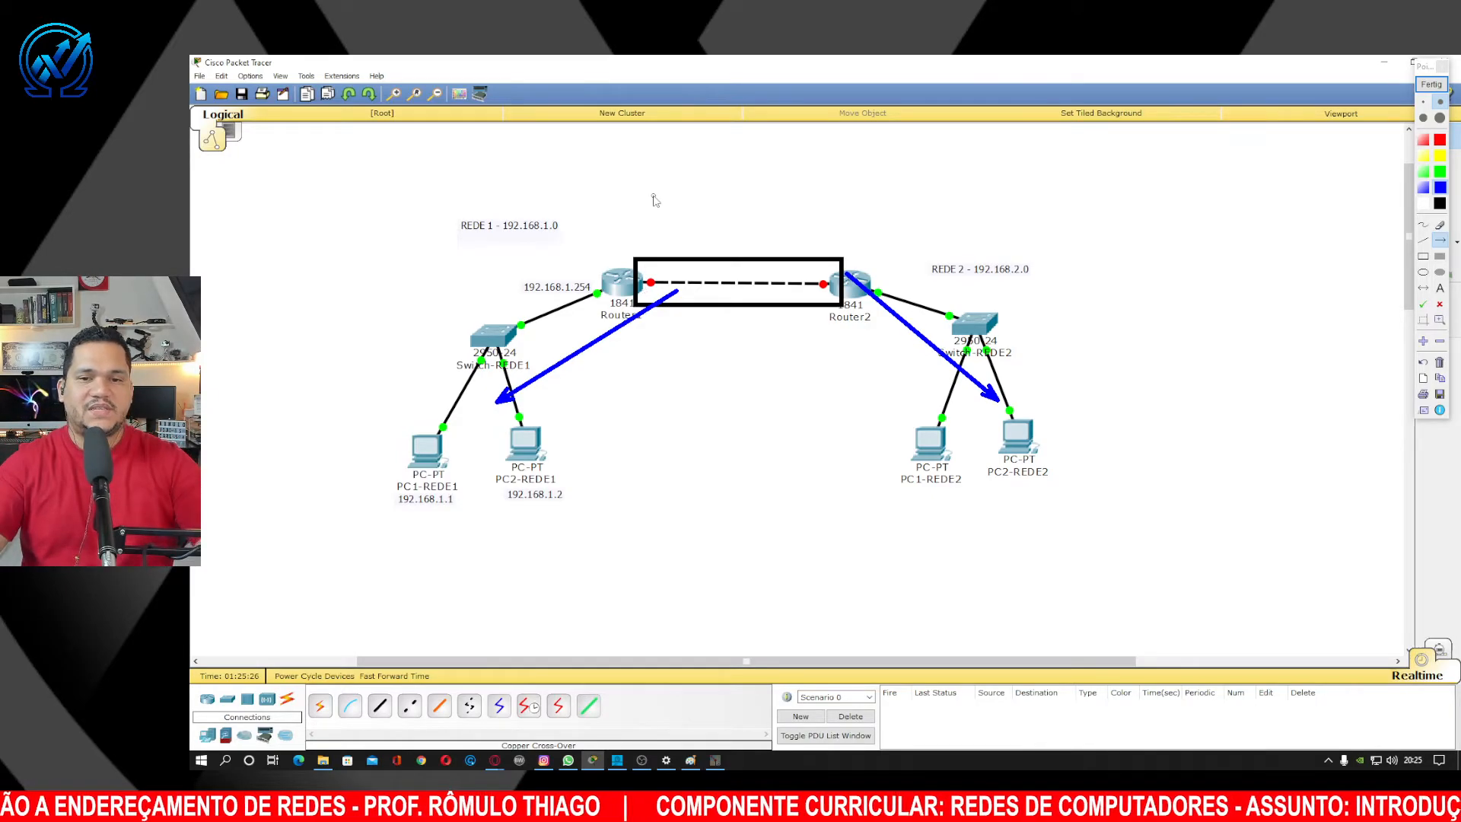
left_click(1431, 85)
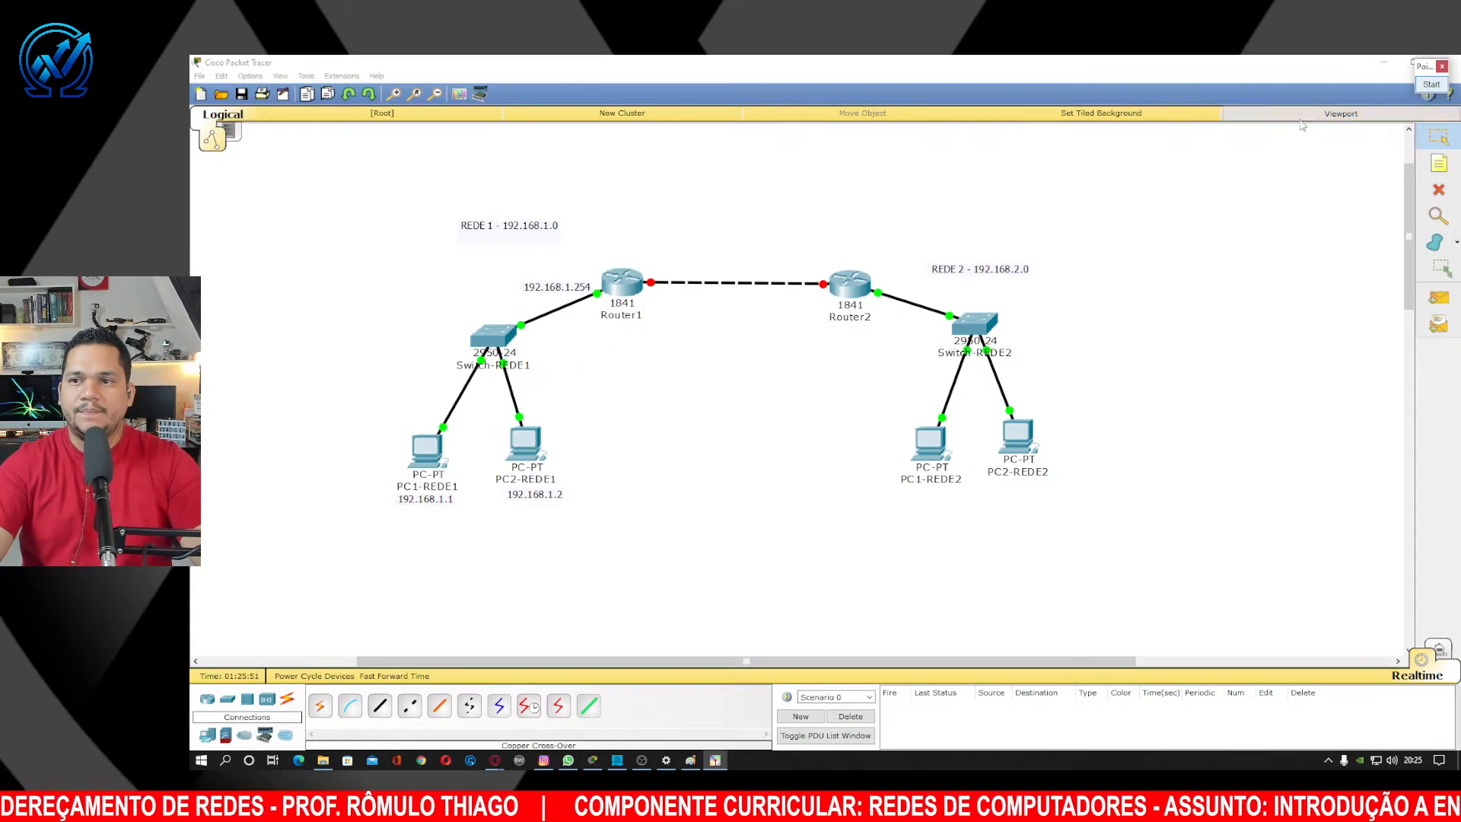
Open Router1's Config, check FastEthernet0/0 (192.168.1.254), then go to FastEthernet0/1's empty IP field.
left_click(624, 285)
left_click_drag(803, 261, 1130, 251)
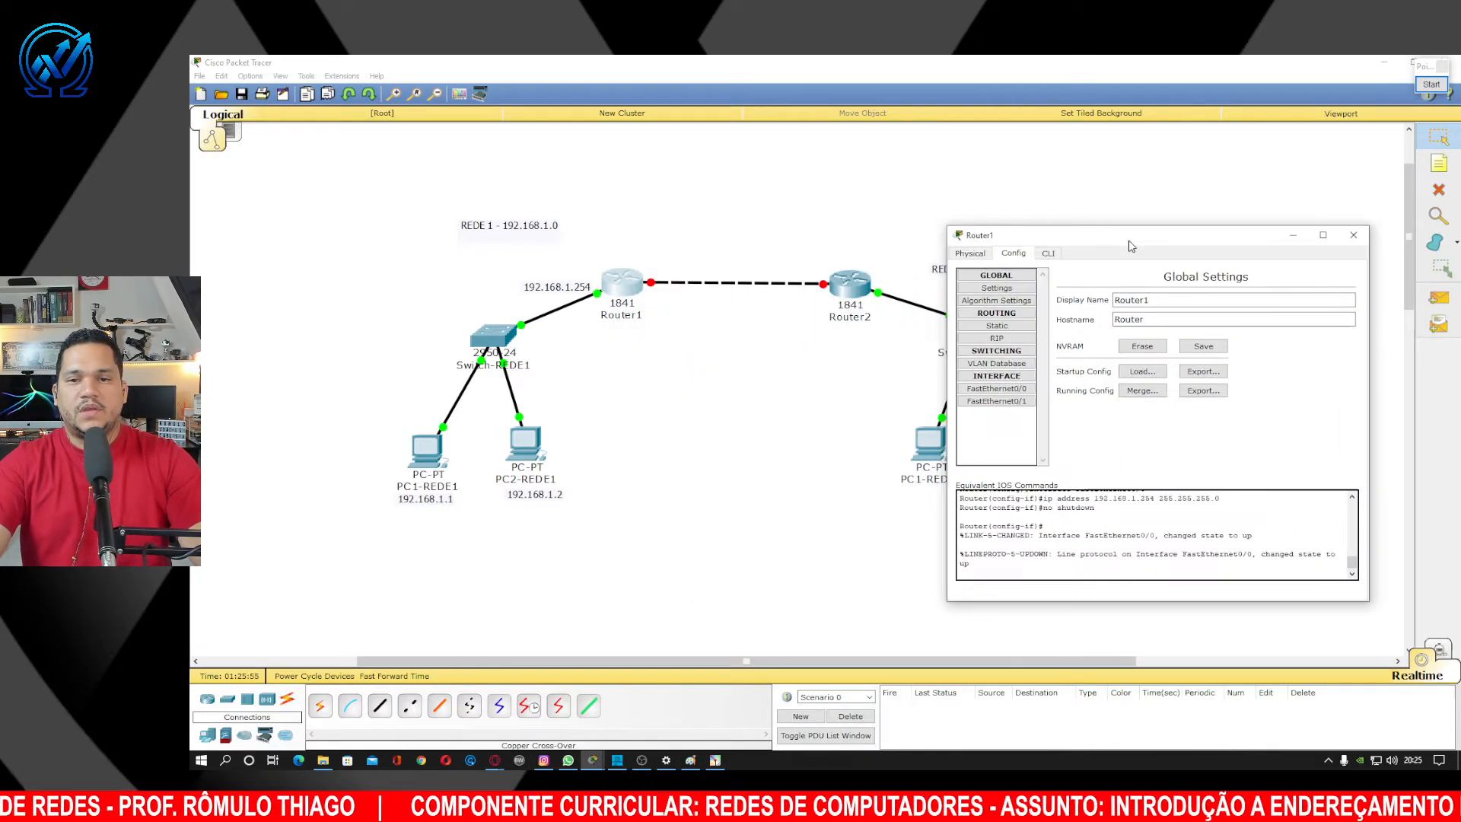
left_click(1015, 402)
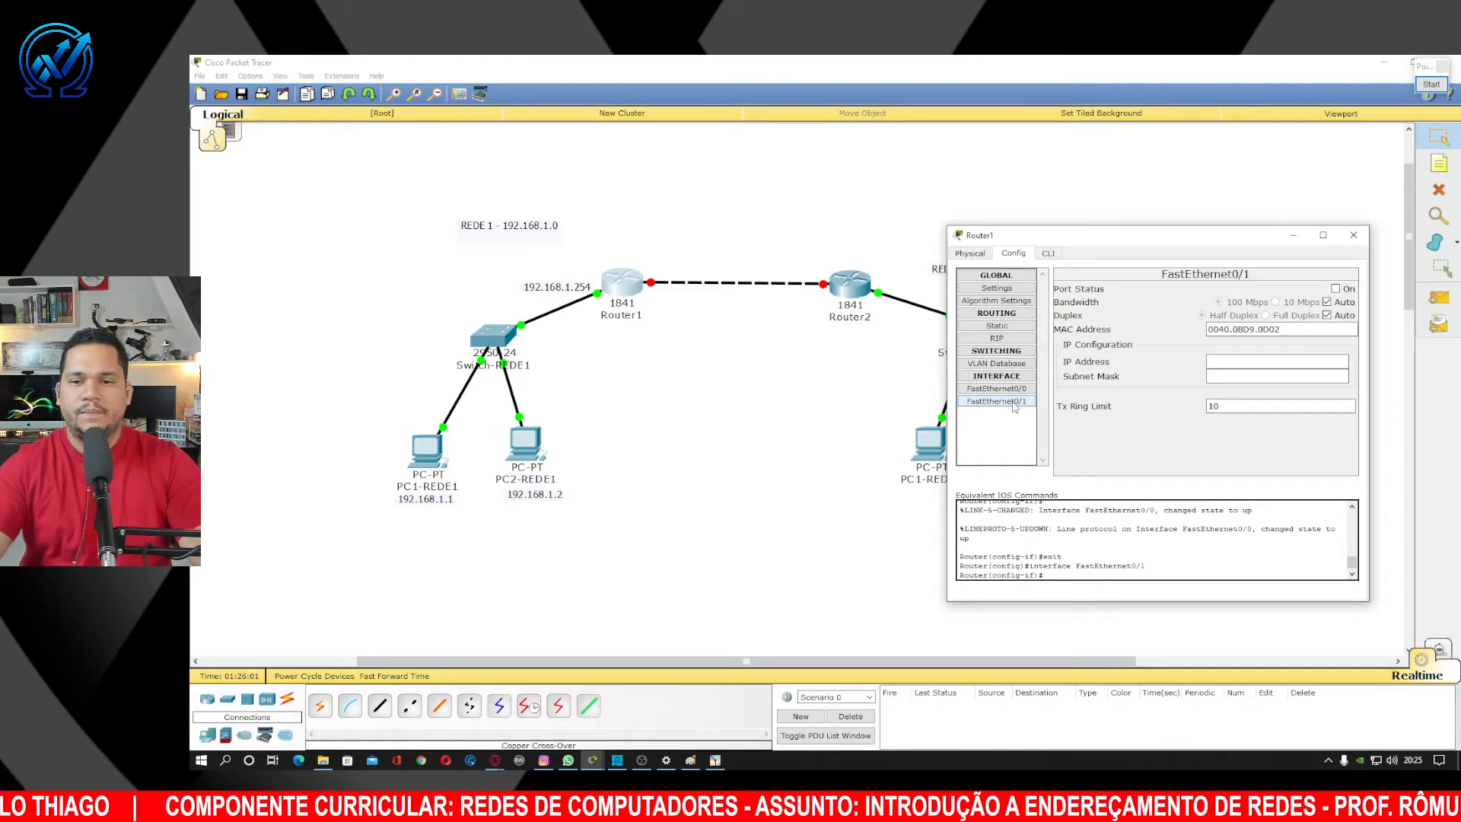
left_click(1016, 390)
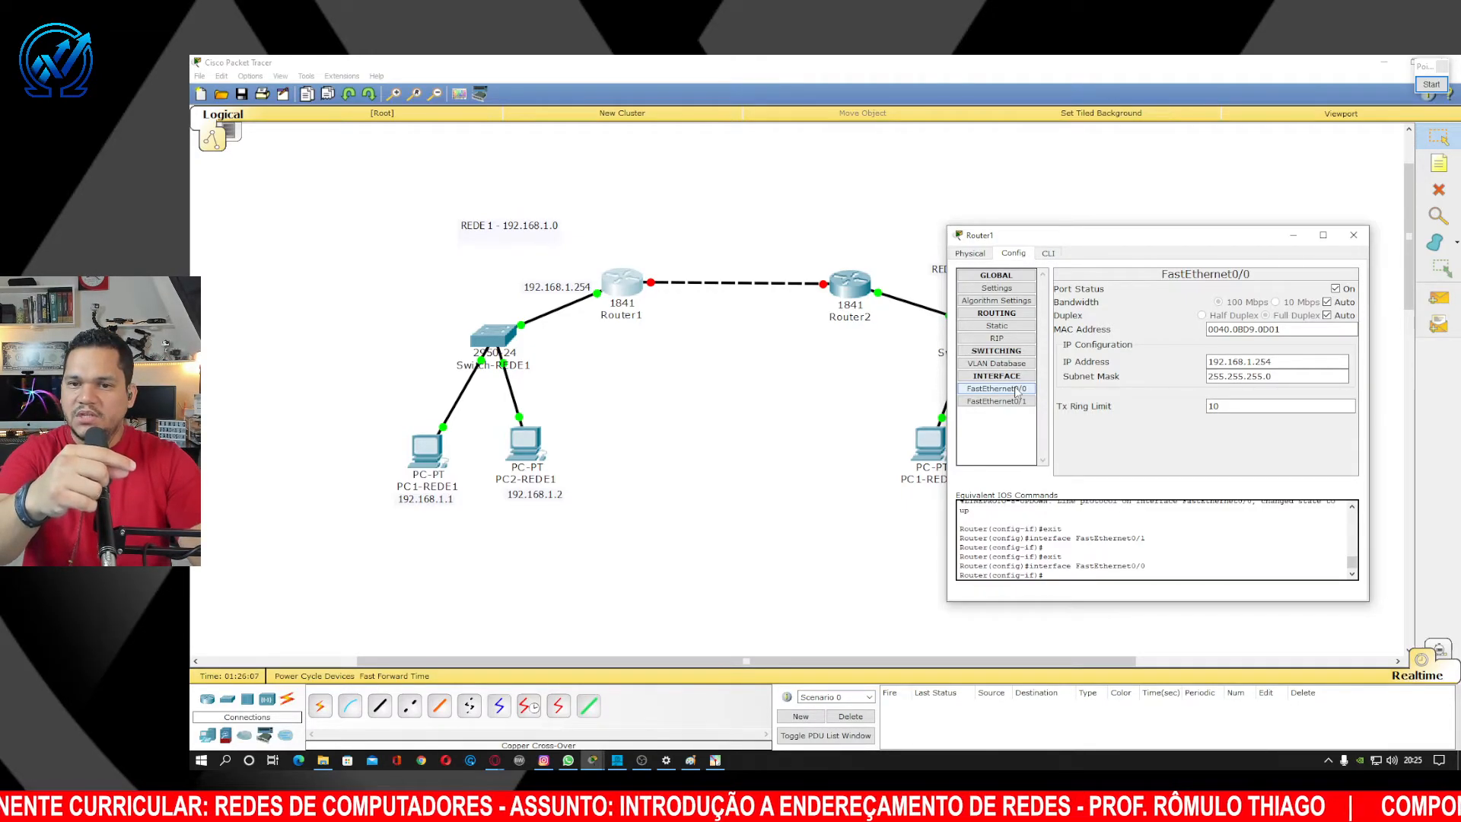
left_click(1018, 402)
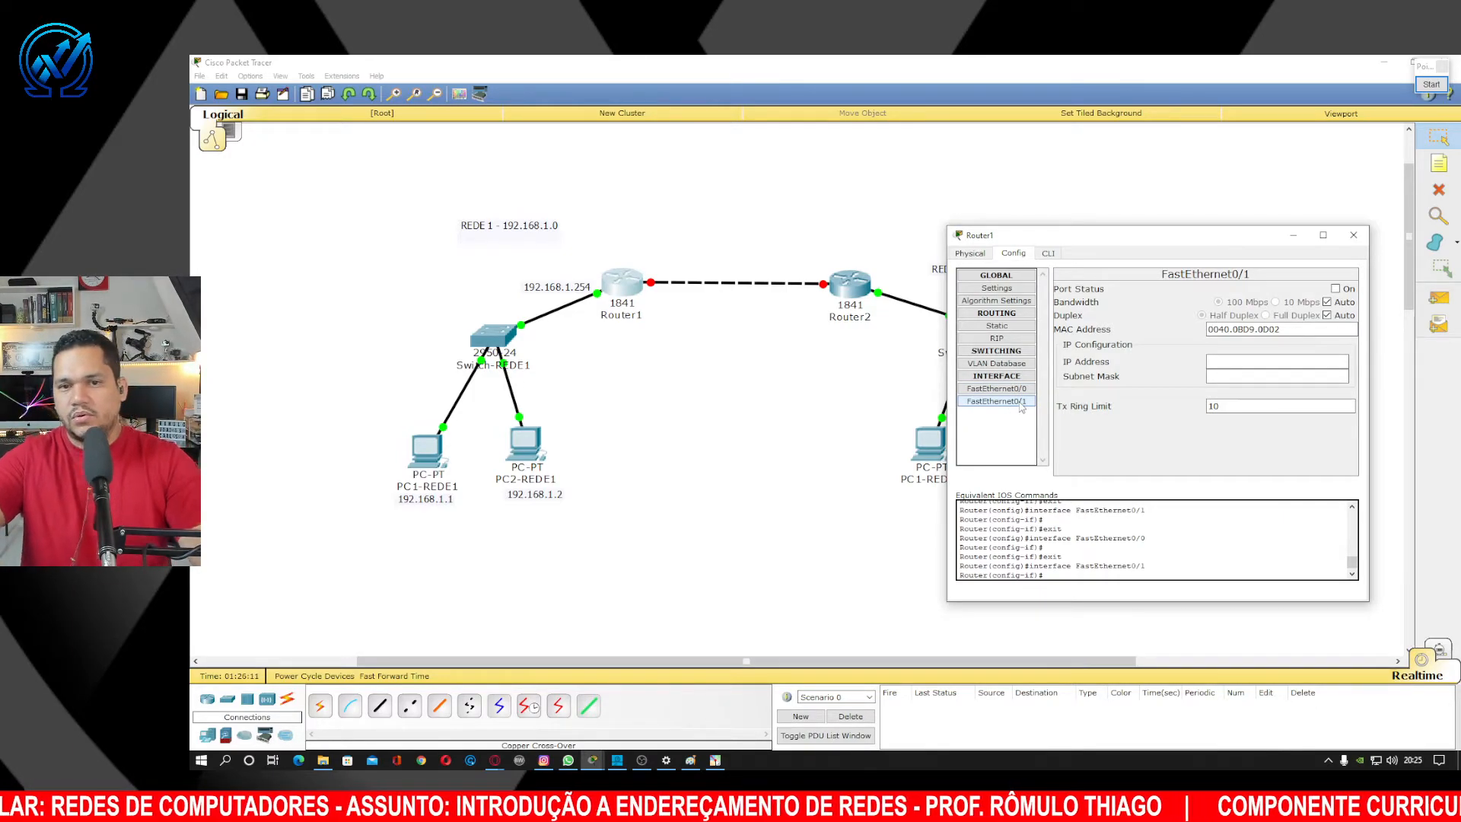
left_click(1245, 365)
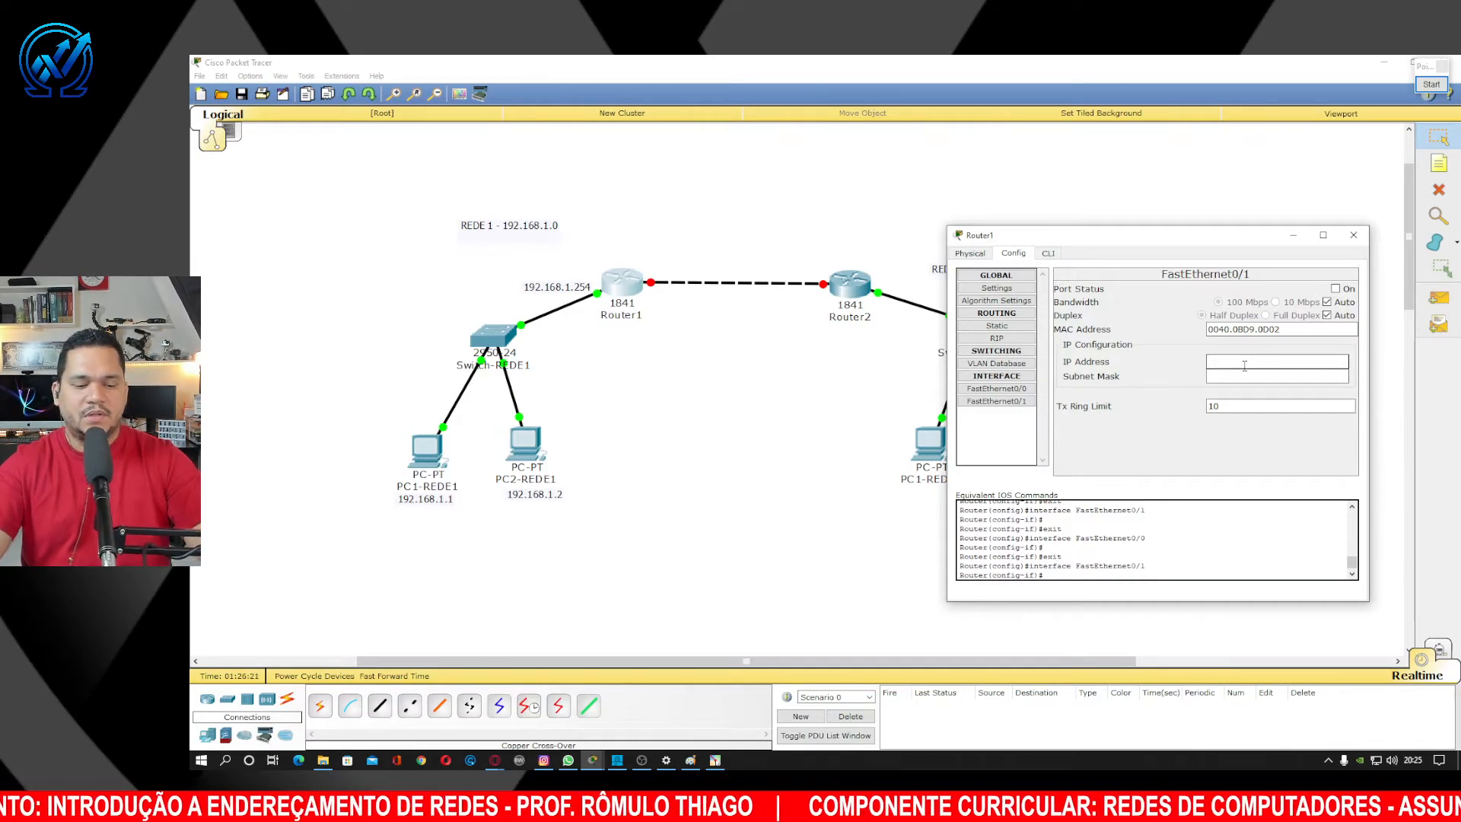
Give Router1's FastEthernet0/1 IP 192.168.100.1 and mask 255.255.255.0, switch it on, and close.
type("192.168")
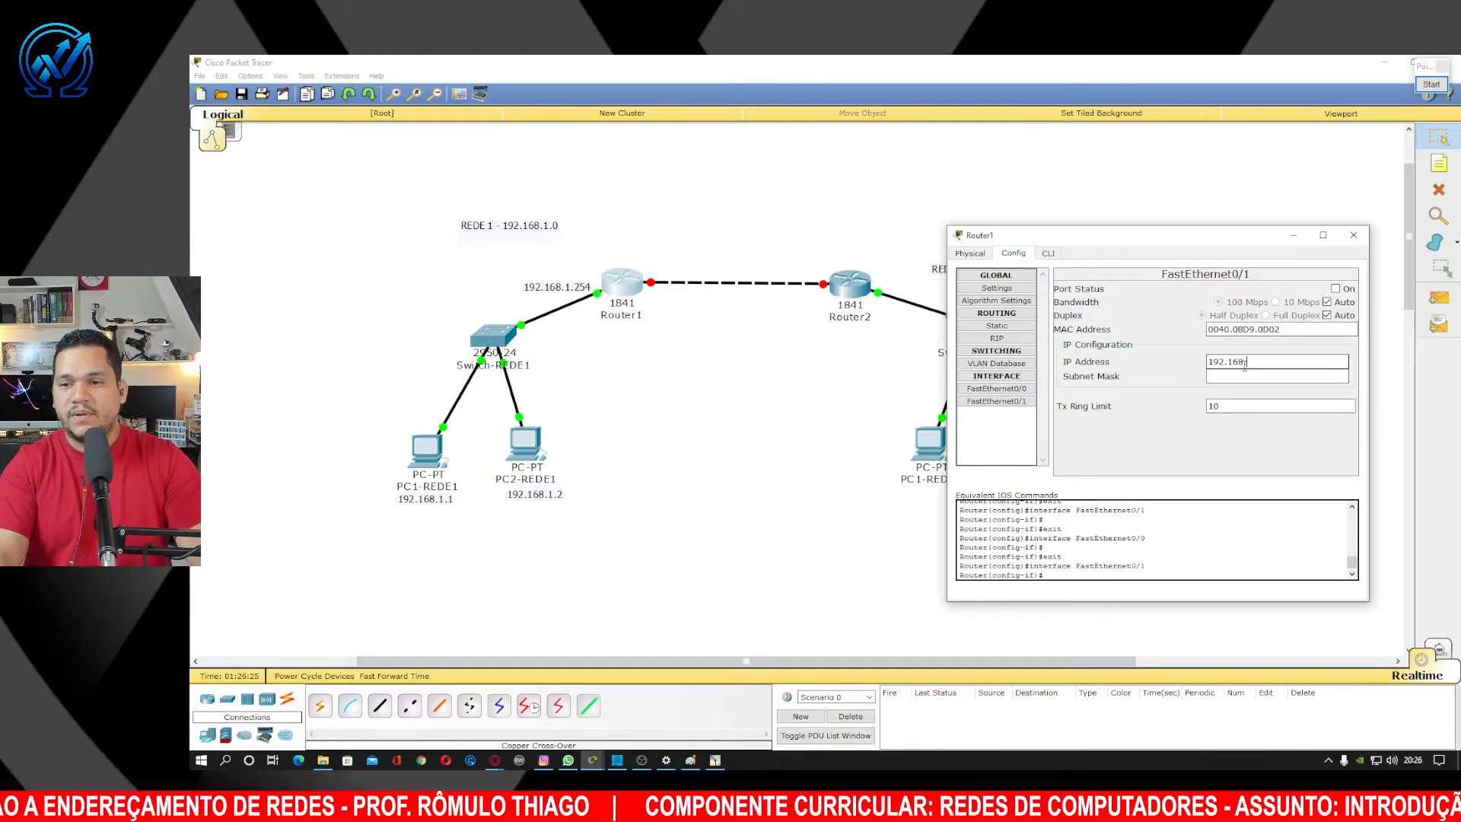
type(".")
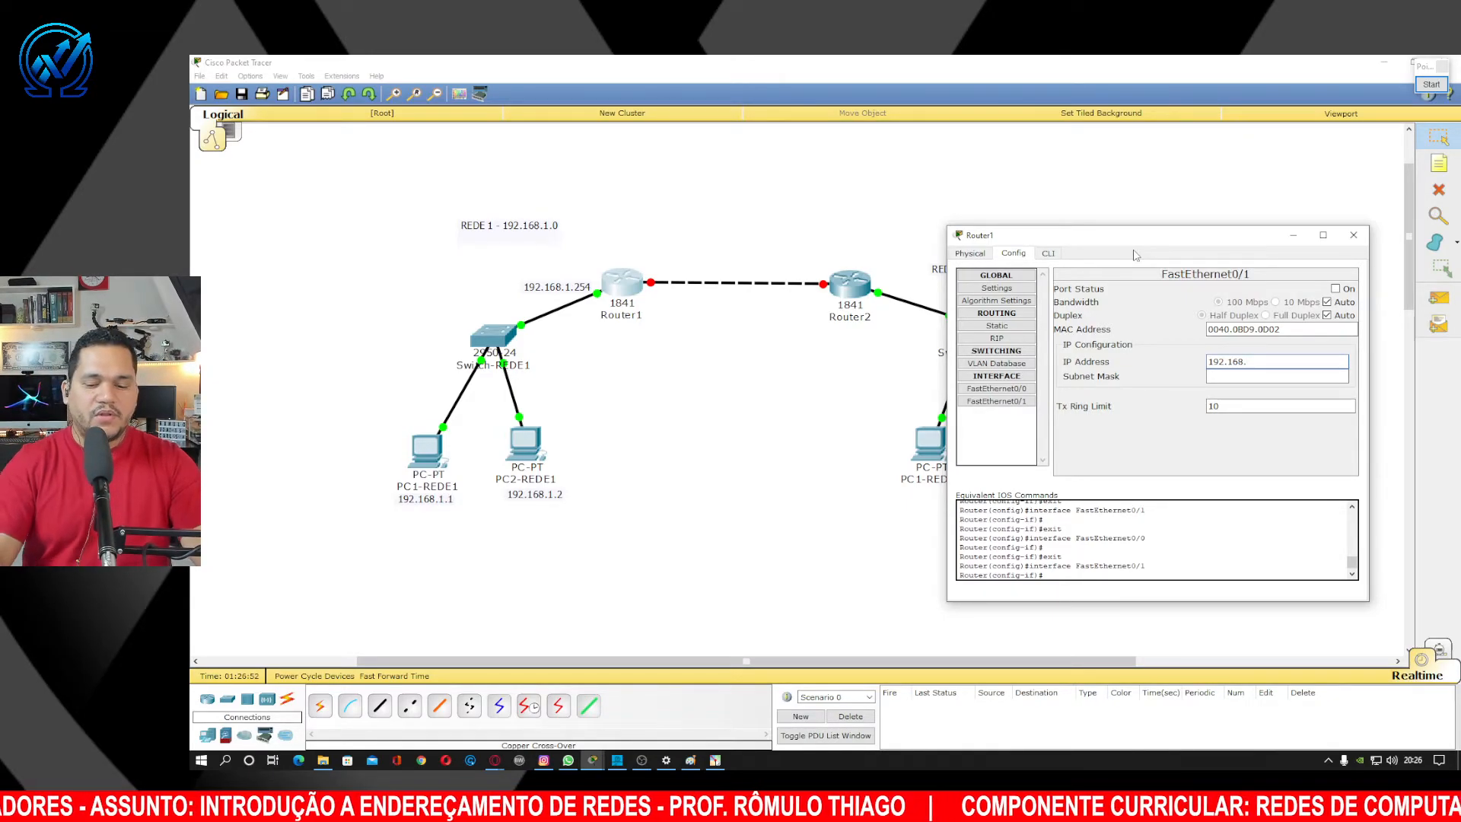
type("00.")
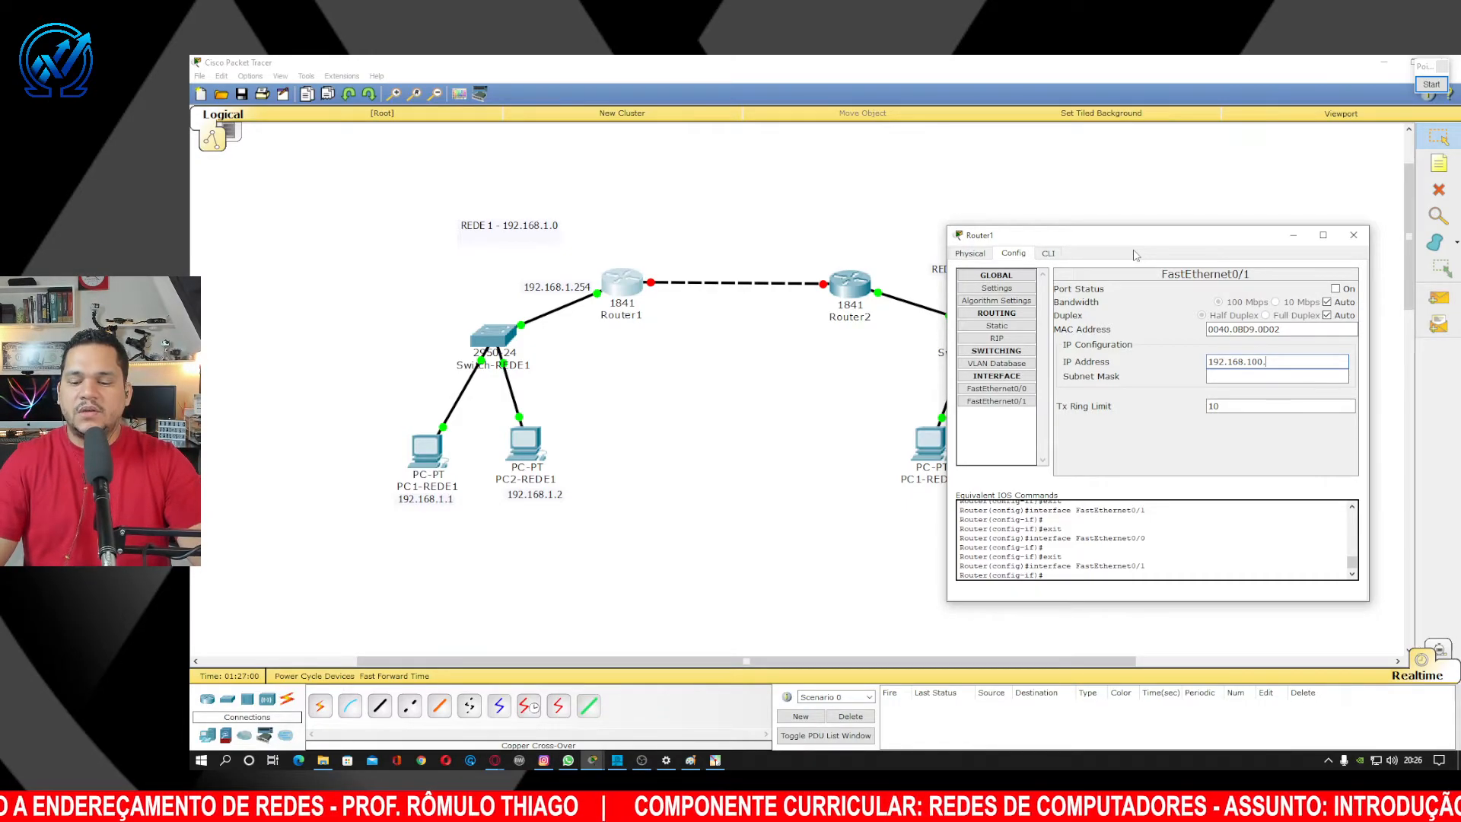
key("BackSpace")
key("BackSpace")
key("BackSpace")
key("BackSpace")
key("BackSpace")
key("BackSpace")
key("BackSpace")
key("BackSpace")
key("BackSpace")
key("BackSpace")
key("BackSpace")
key("BackSpace")
type("1")
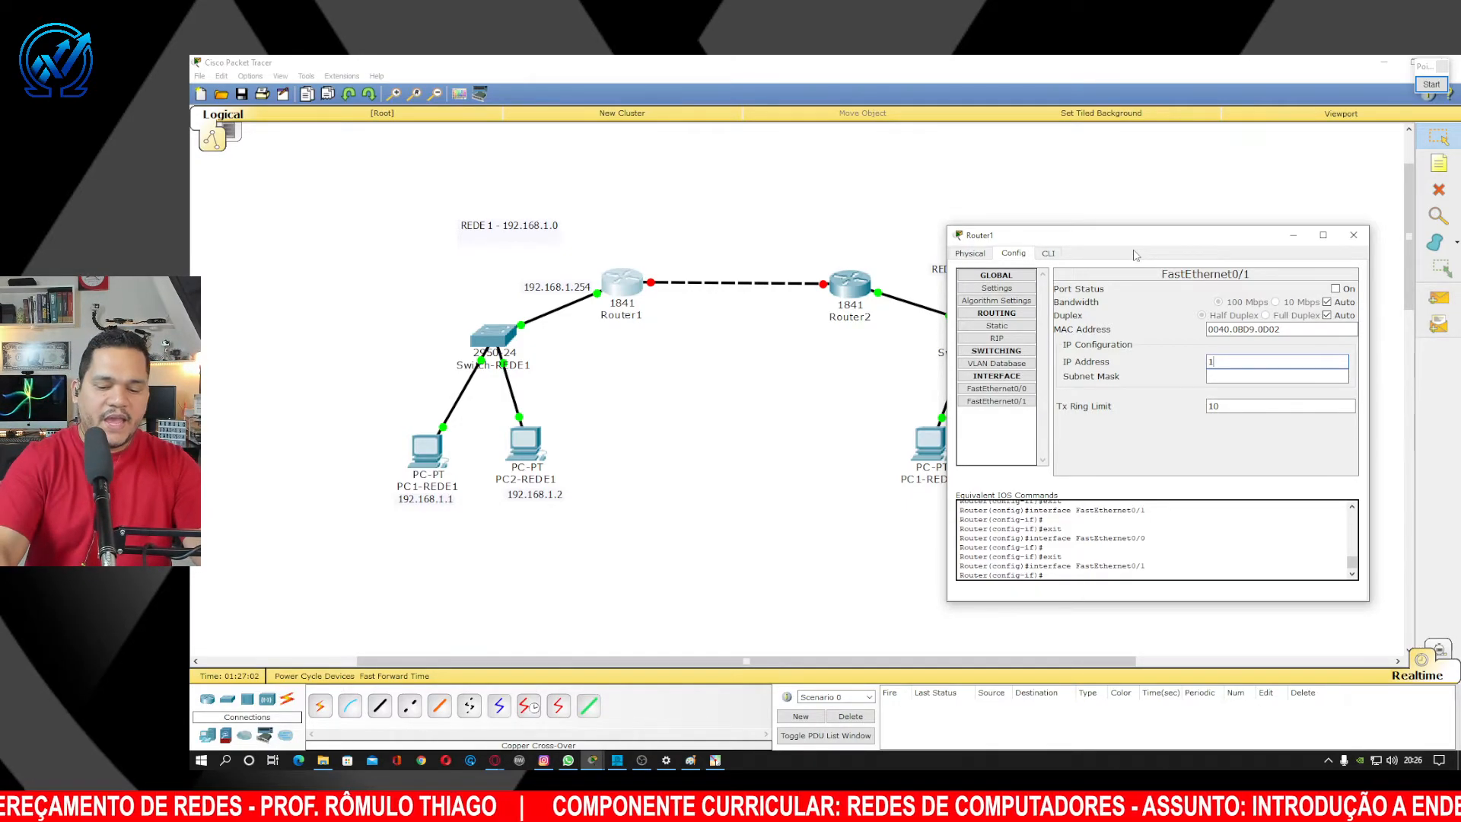
type("0.0.0.")
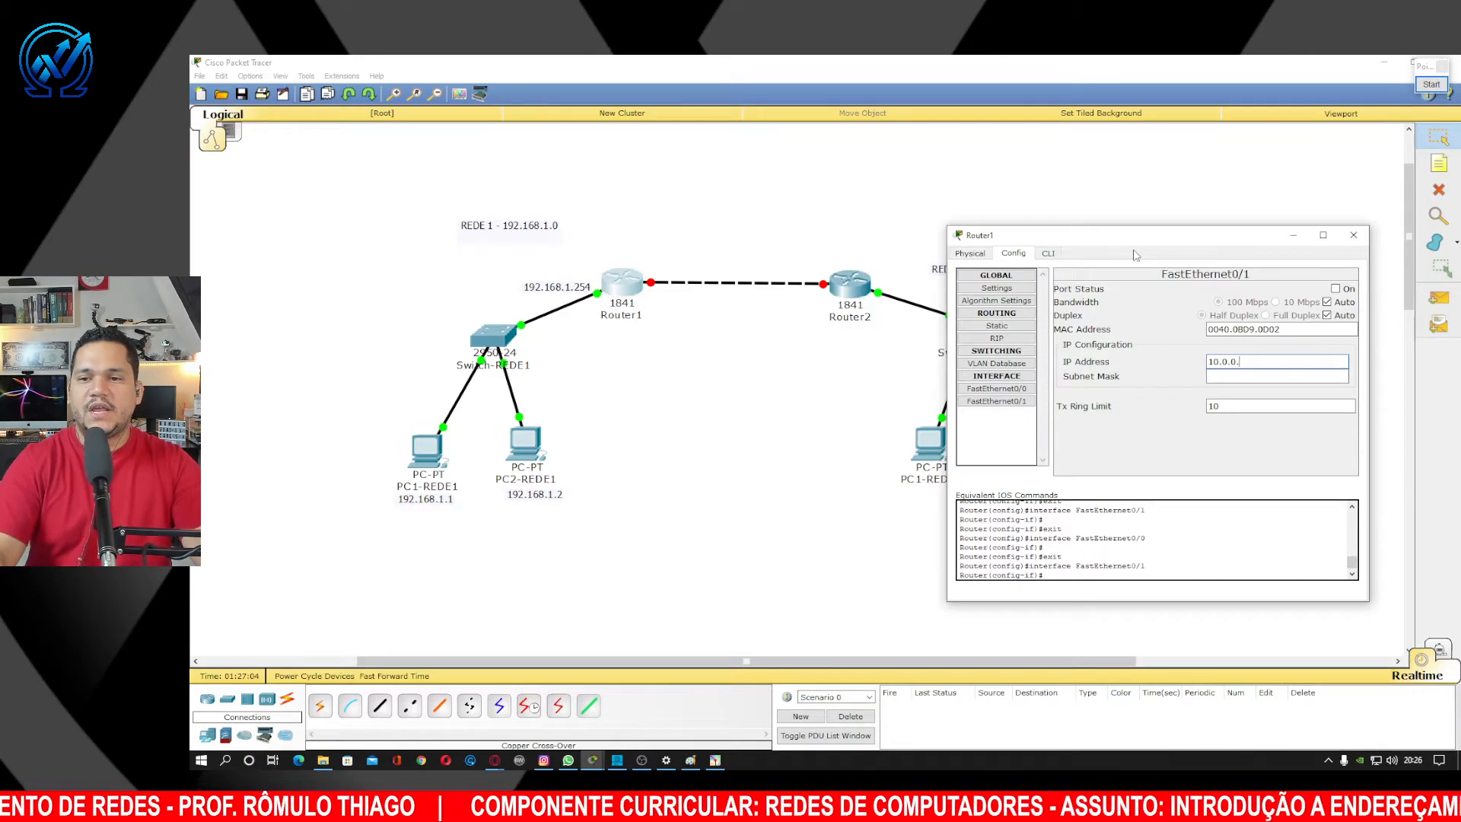
type("1")
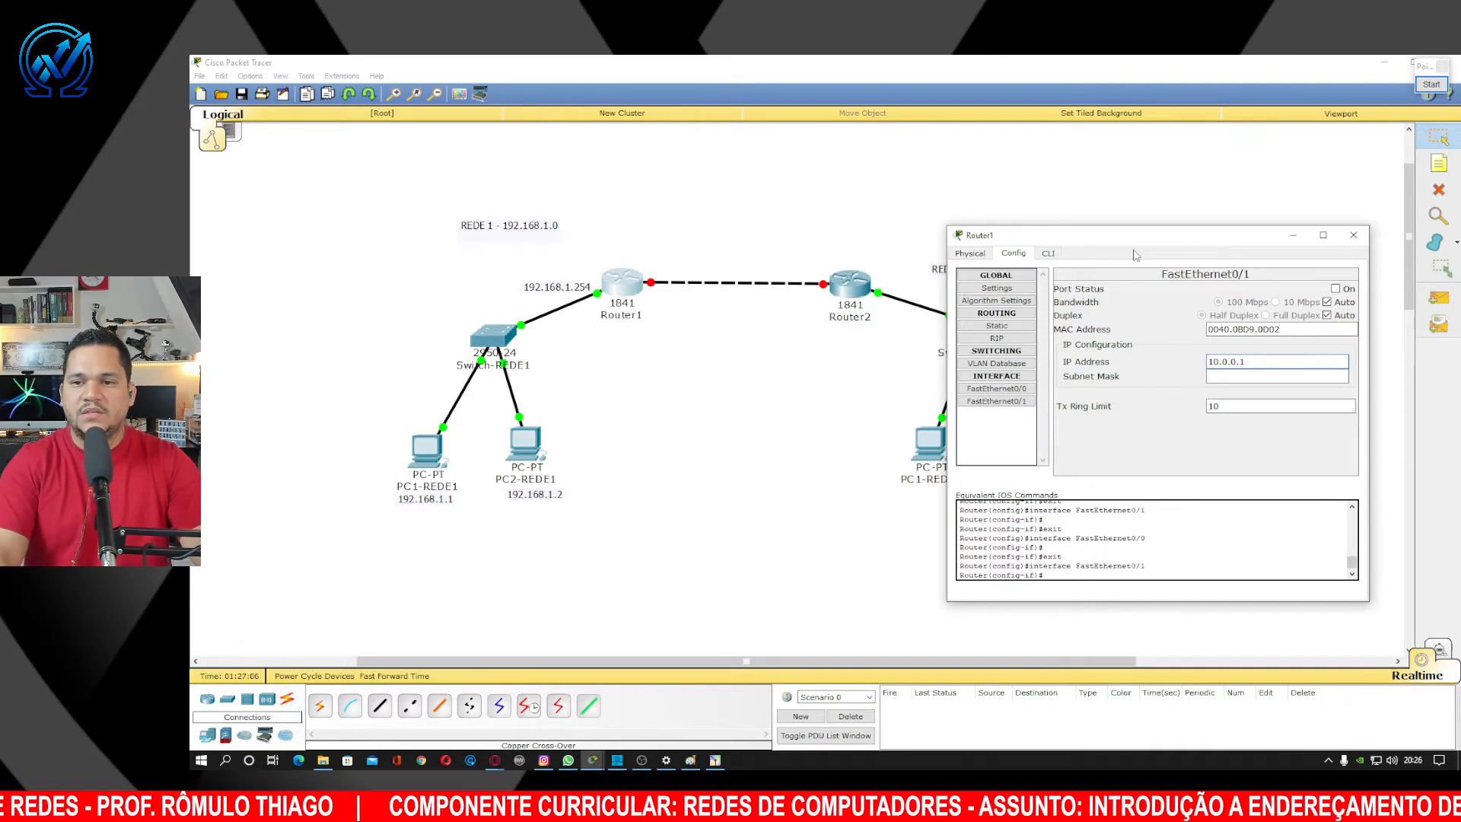
key("BackSpace")
key("BackSpace")
key("BackSpace")
key("BackSpace")
key("BackSpace")
key("BackSpace")
key("BackSpace")
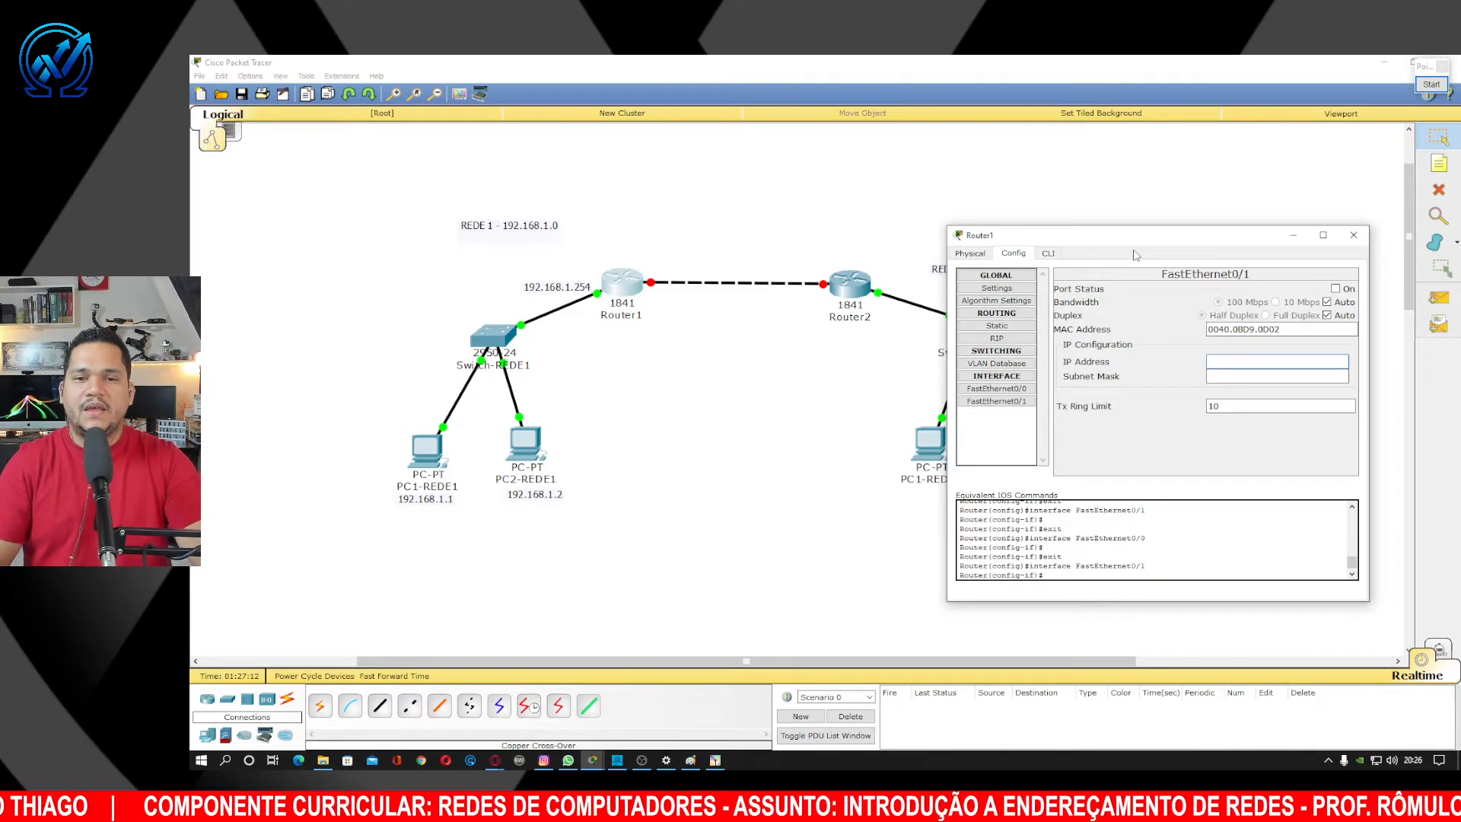
type("192,1")
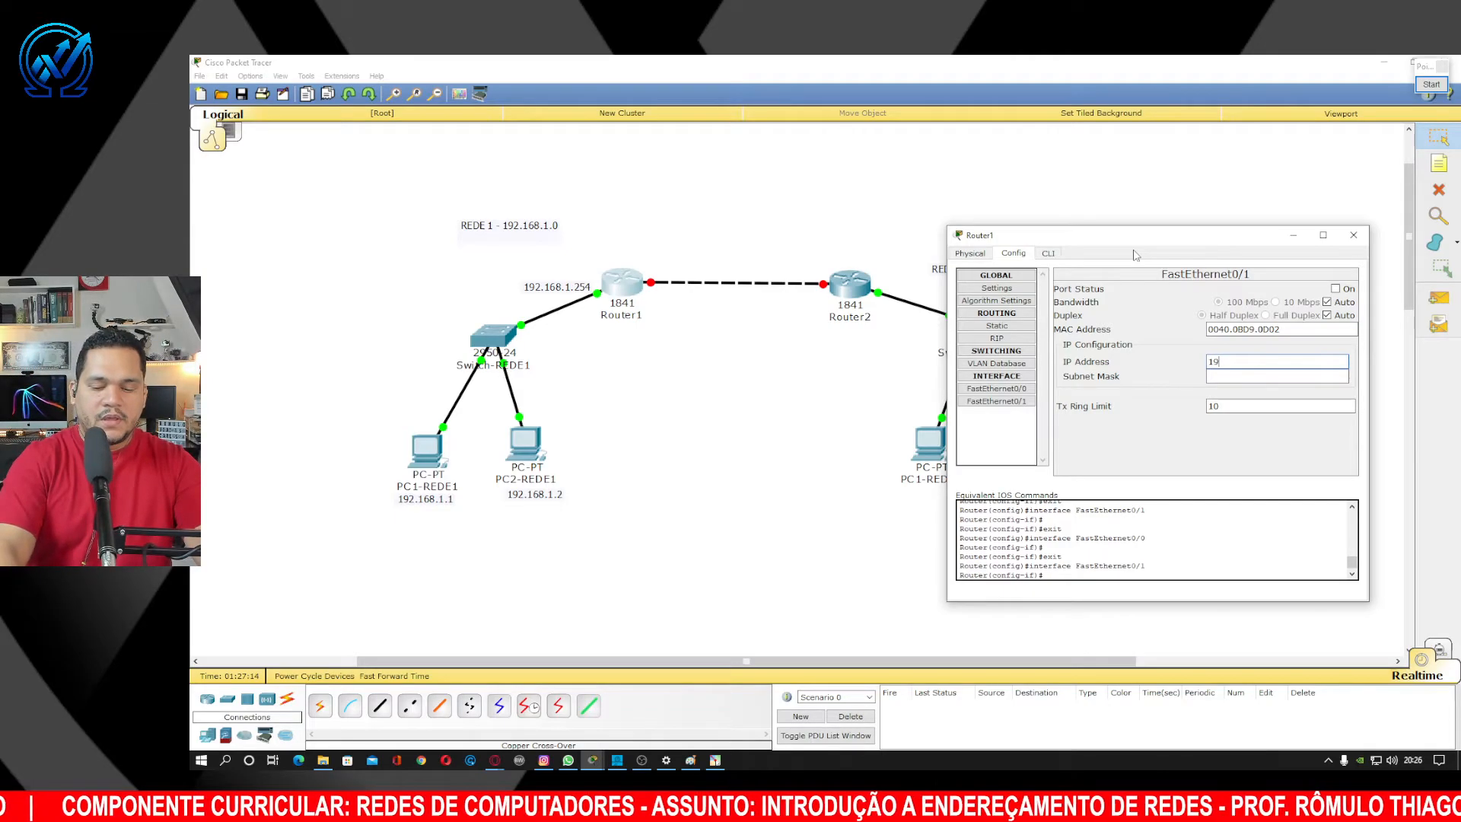
key("BackSpace")
key("BackSpace")
type(".")
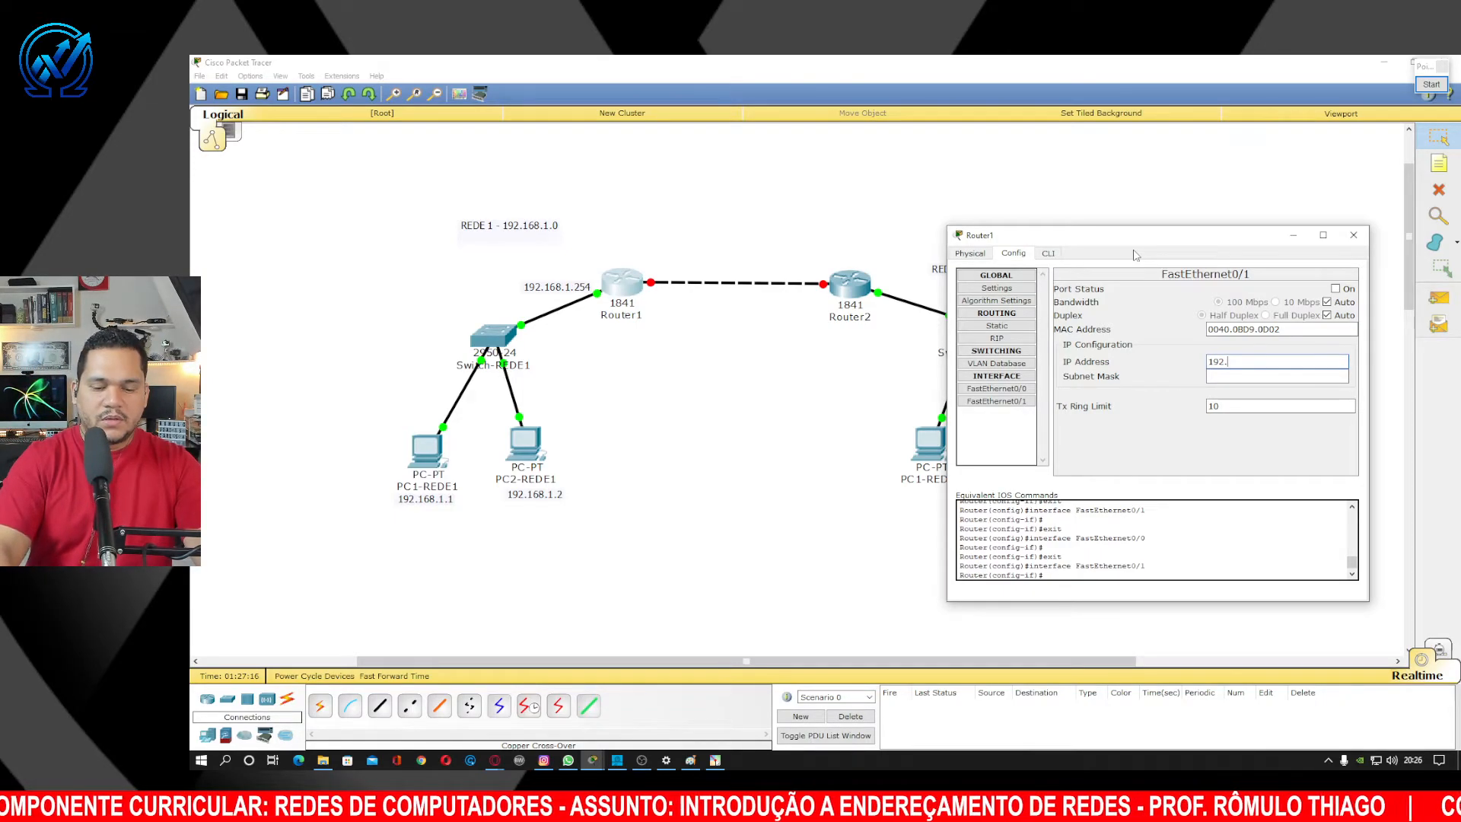
type("168.100.")
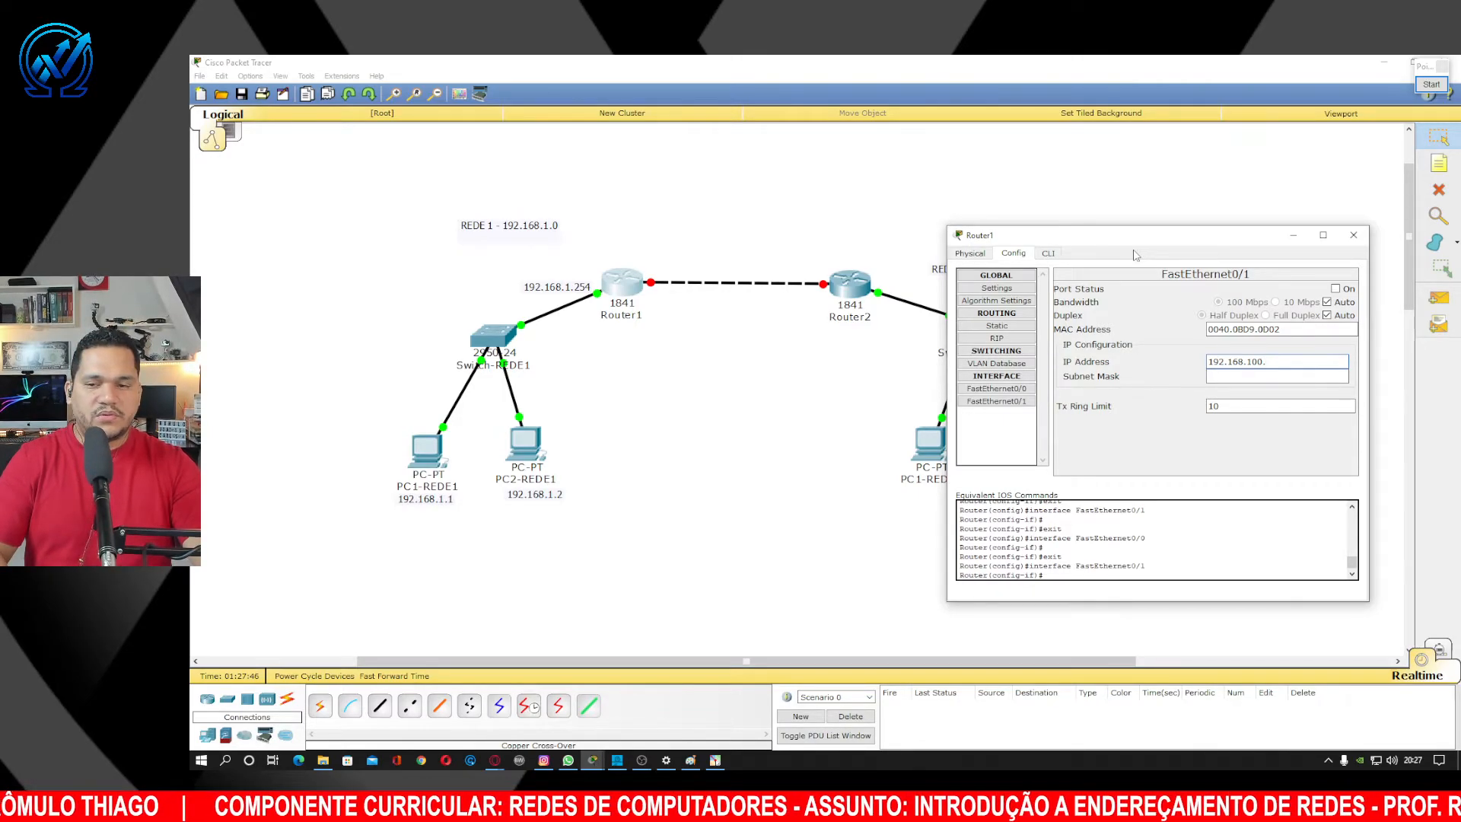
type("1")
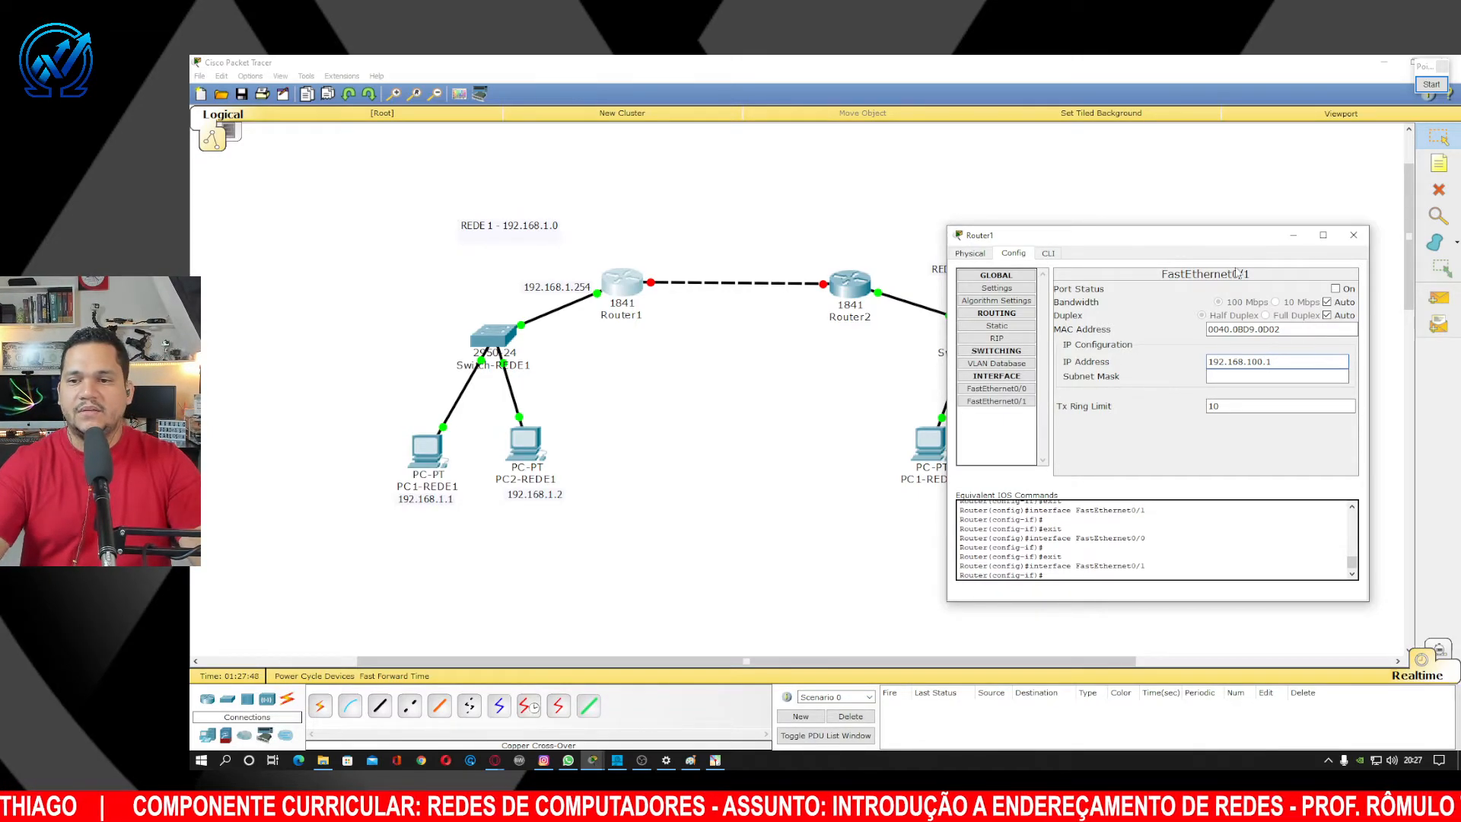
key("Tab")
left_click(1336, 288)
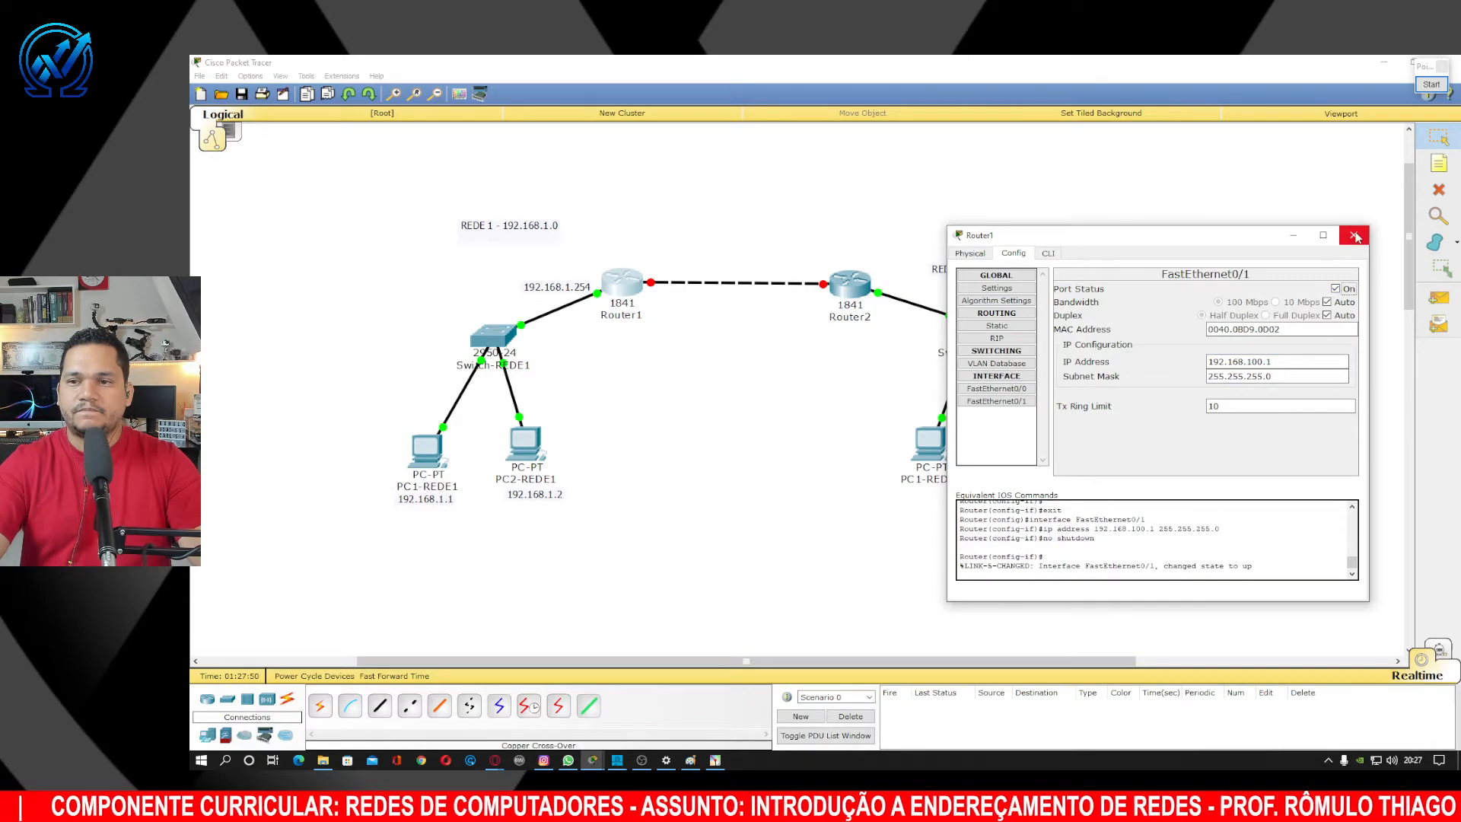
left_click(1353, 235)
Set Router2's FastEthernet0/1 to 192.168.100.2 with mask 255.255.255.0, switch it on, and close.
left_click(850, 288)
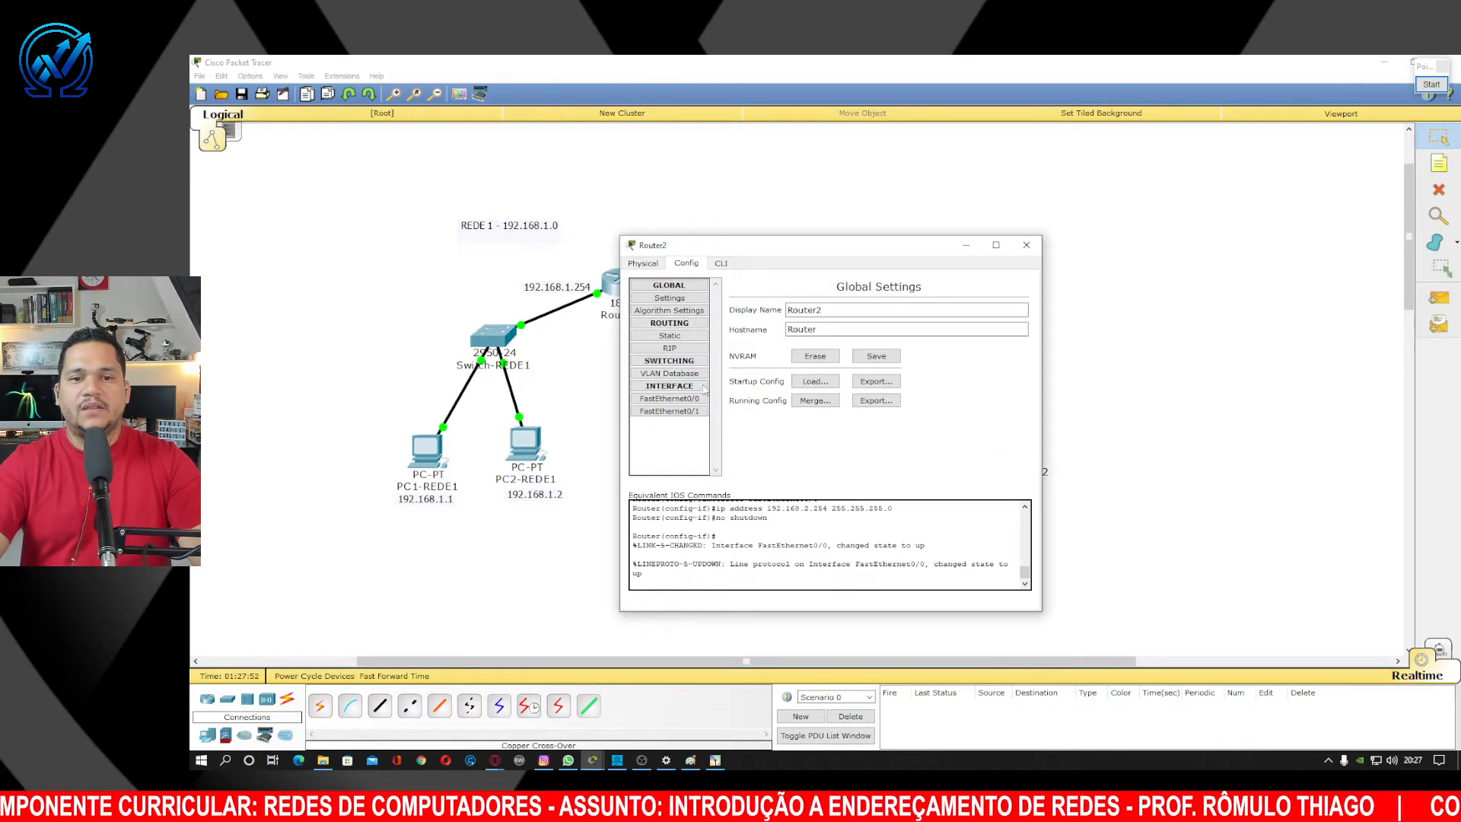
left_click(670, 411)
left_click(894, 370)
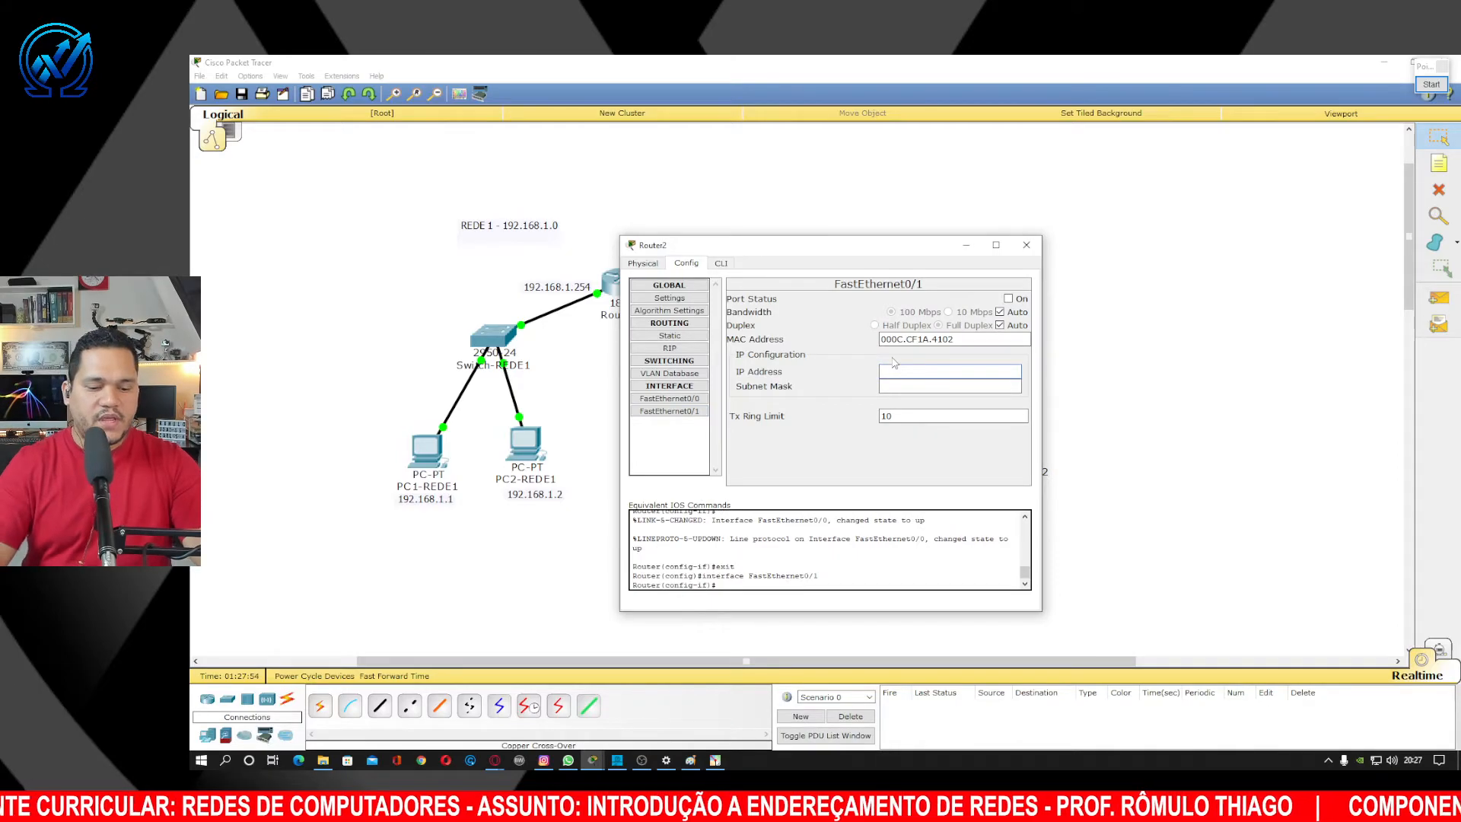
type("192.168.100.")
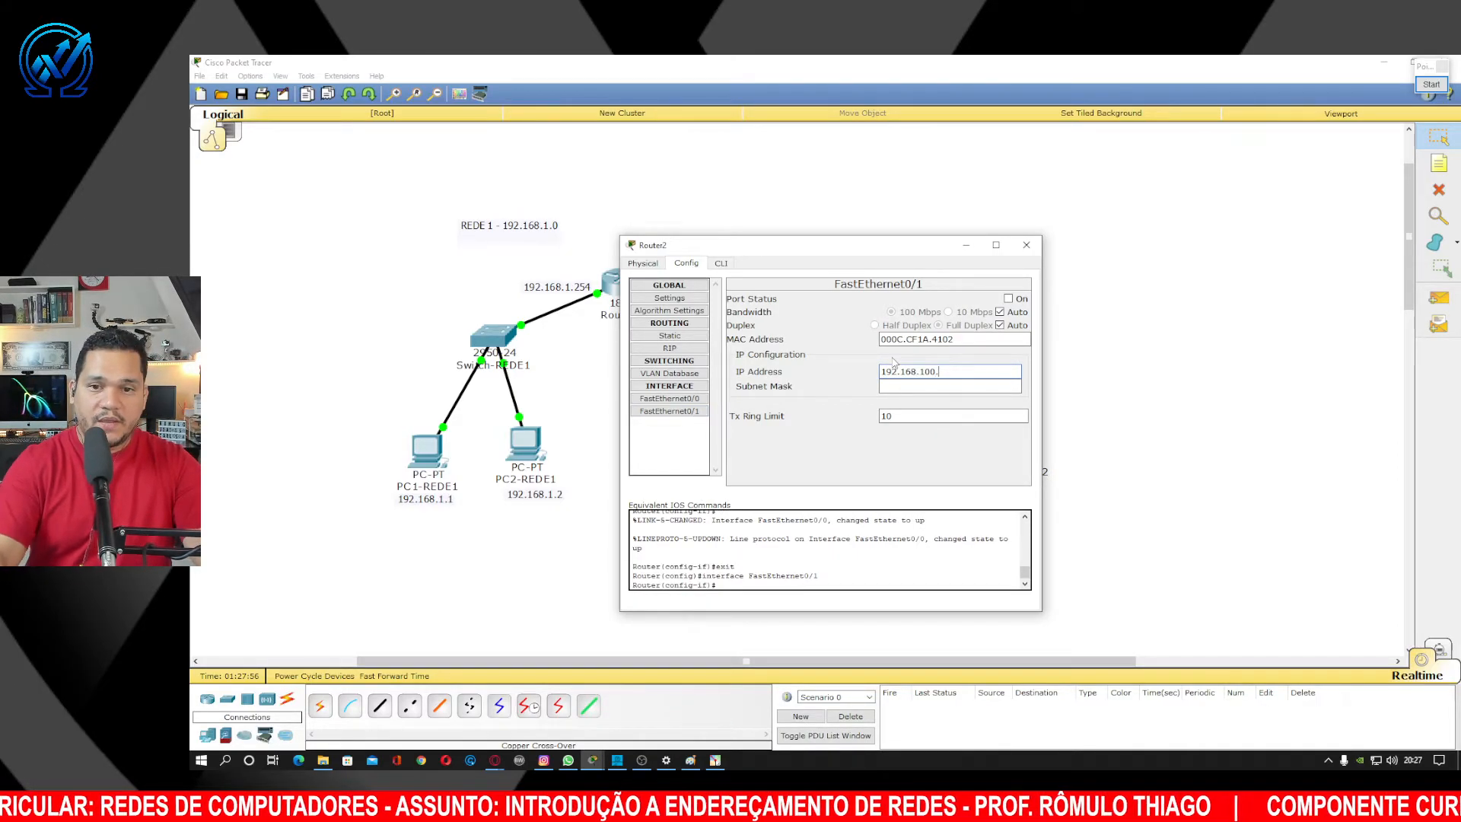
type("2")
key("Tab")
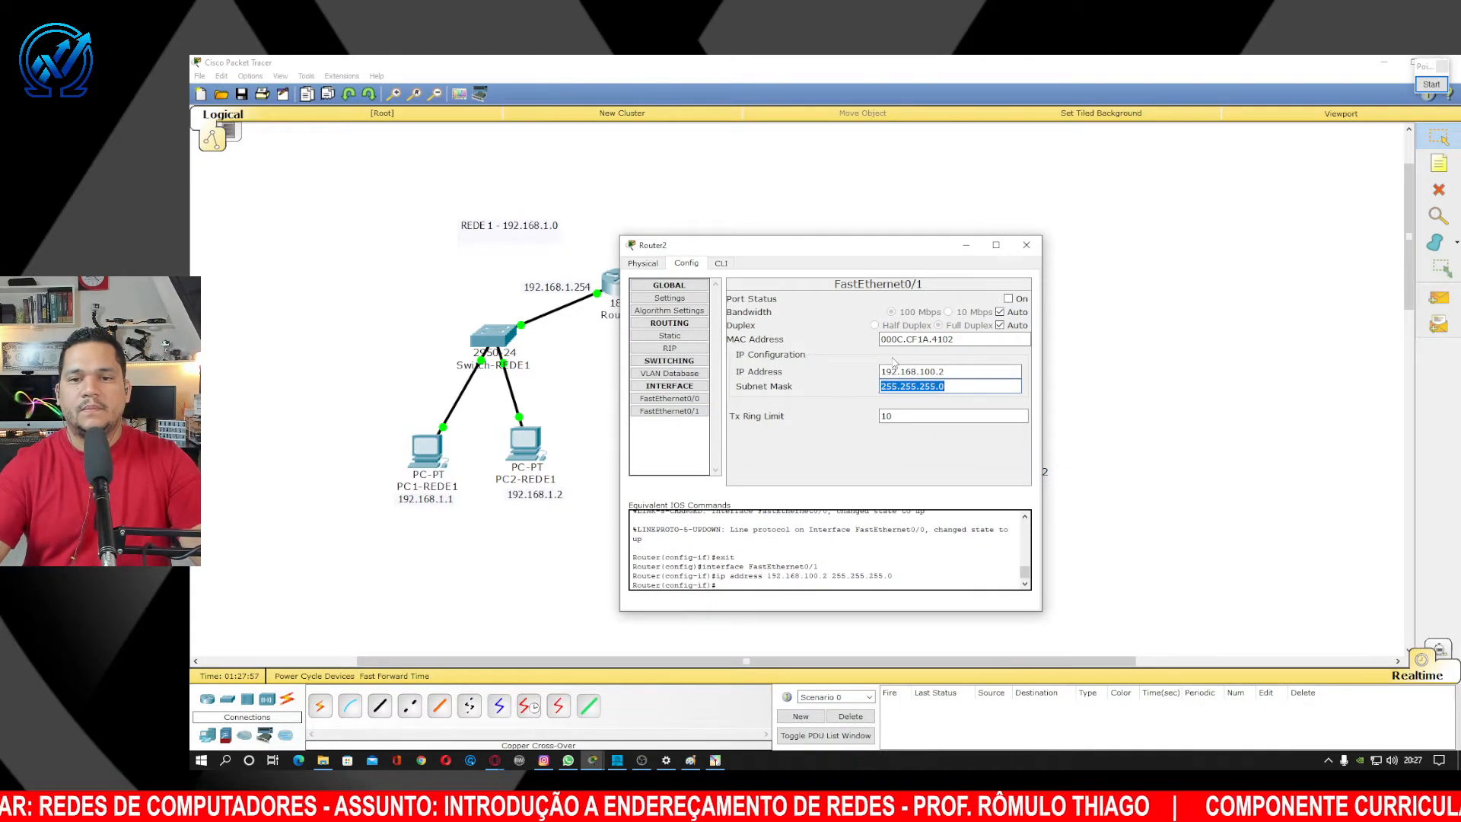
left_click(1009, 298)
left_click(1027, 244)
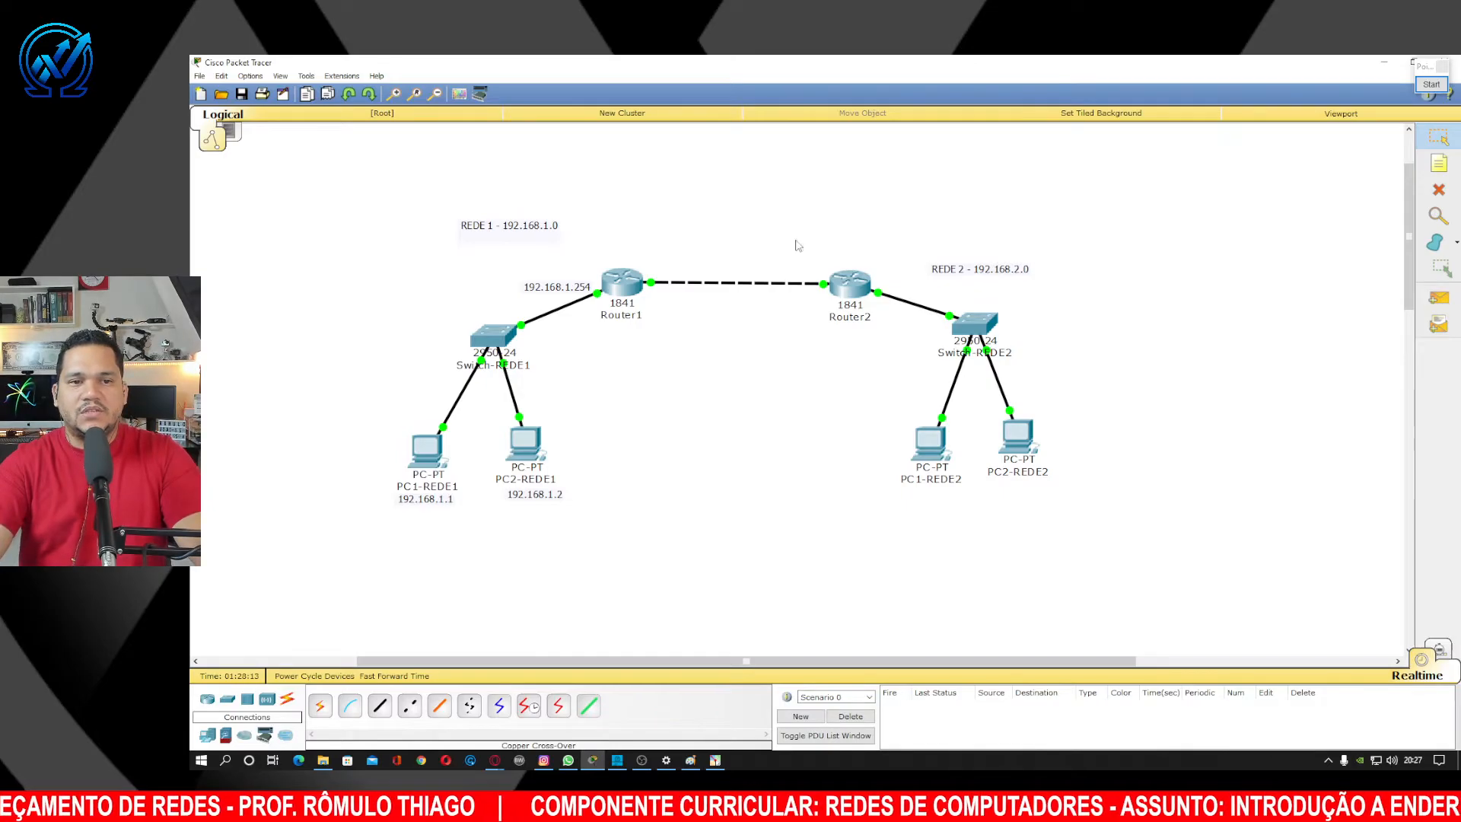
Lower the REDE 1 note and add a 192.168.2.254 note beside Router2's switch-side port.
left_click_drag(548, 230, 546, 247)
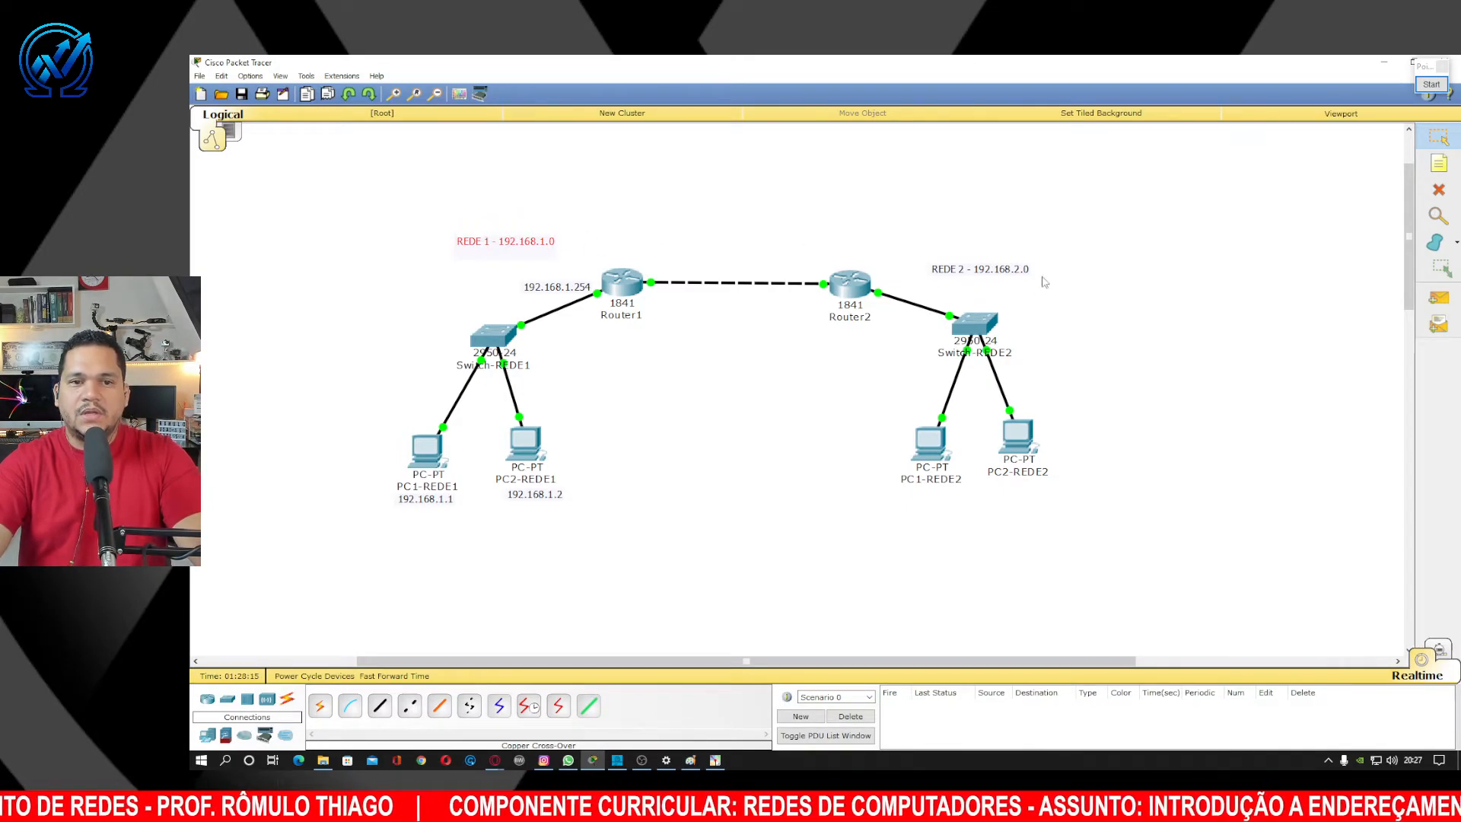
left_click(1439, 163)
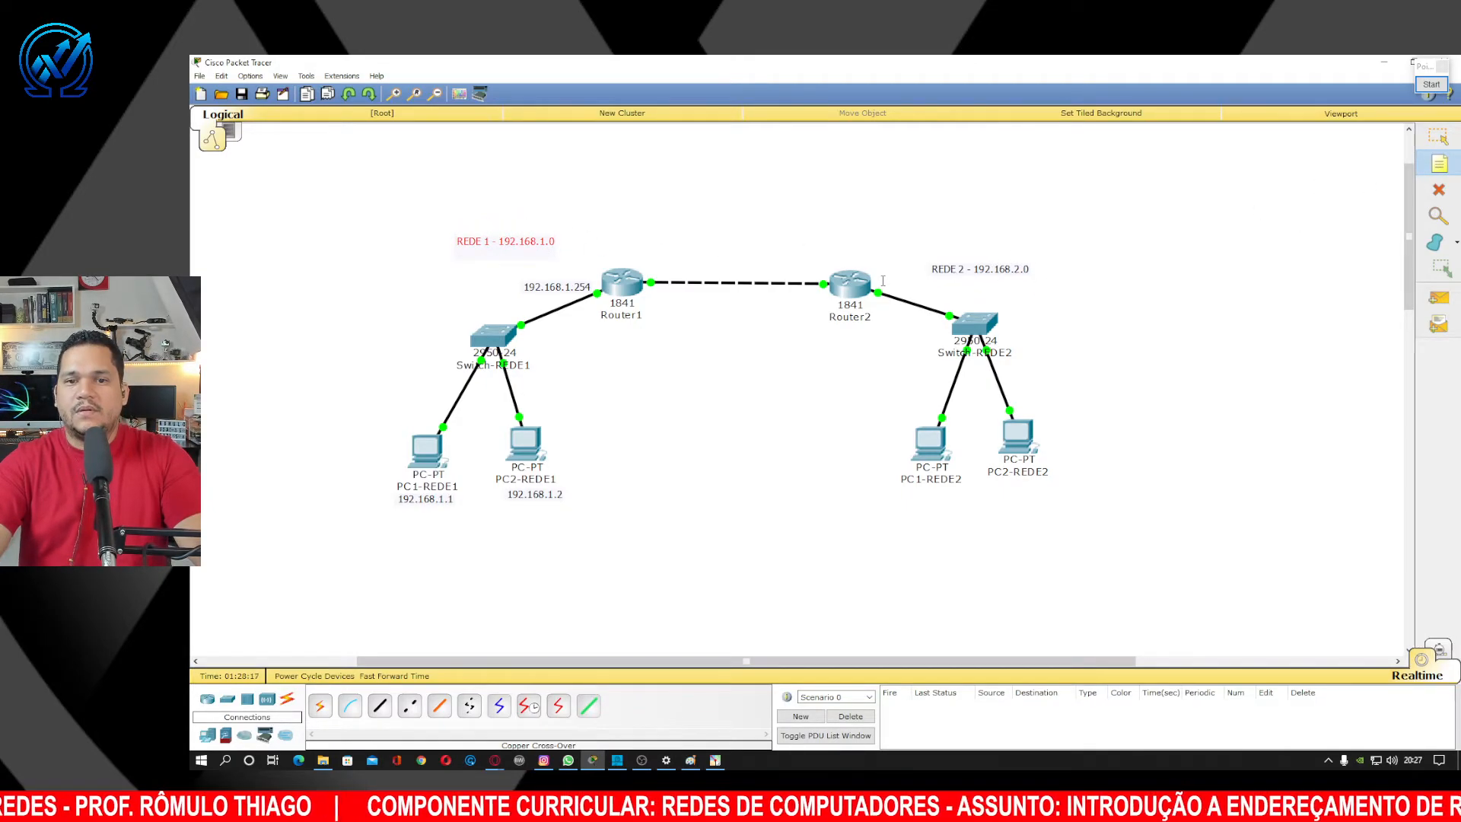
left_click(1150, 383)
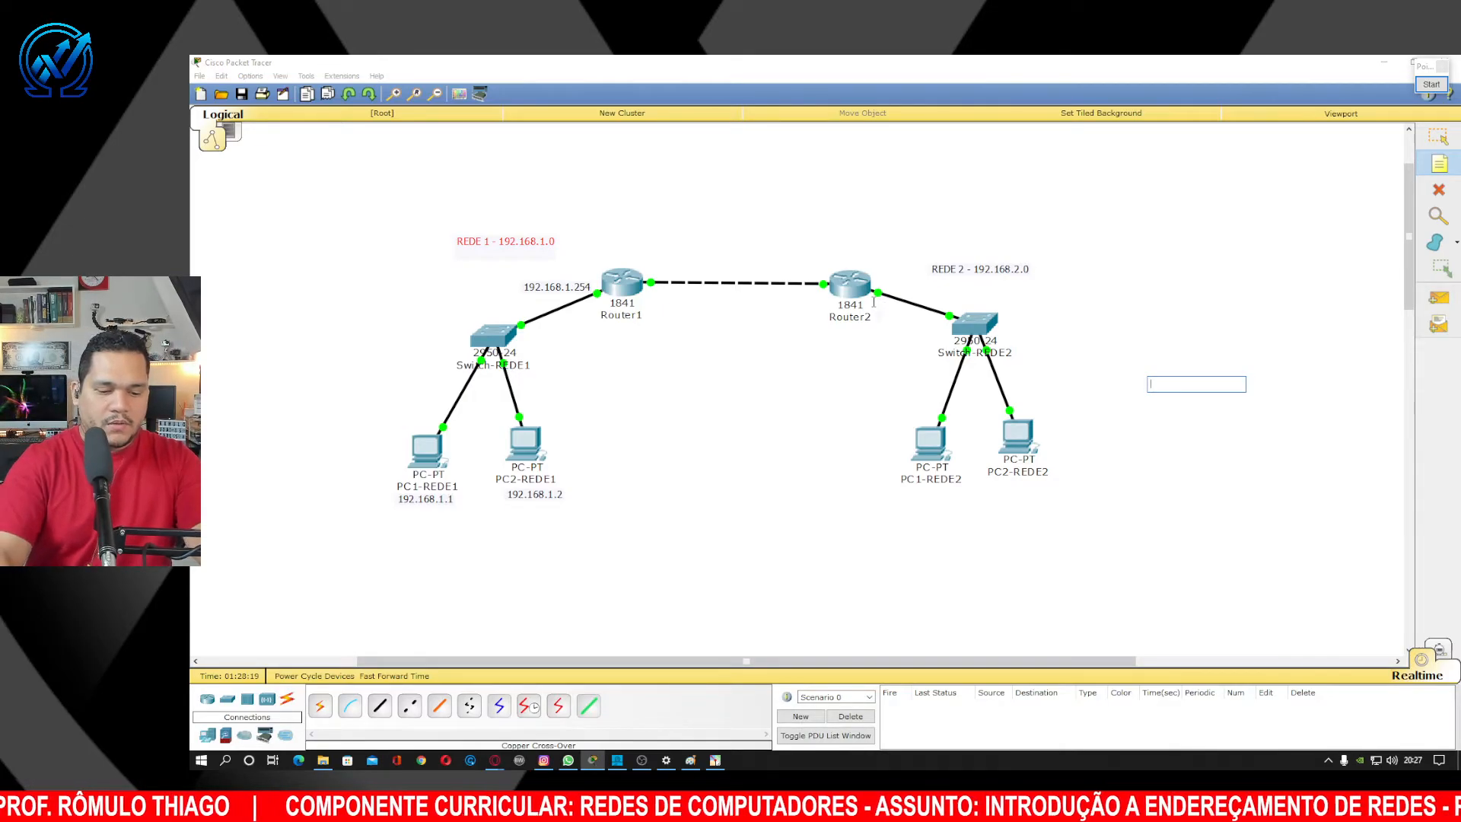
left_click(874, 308)
type("192.168.2.254")
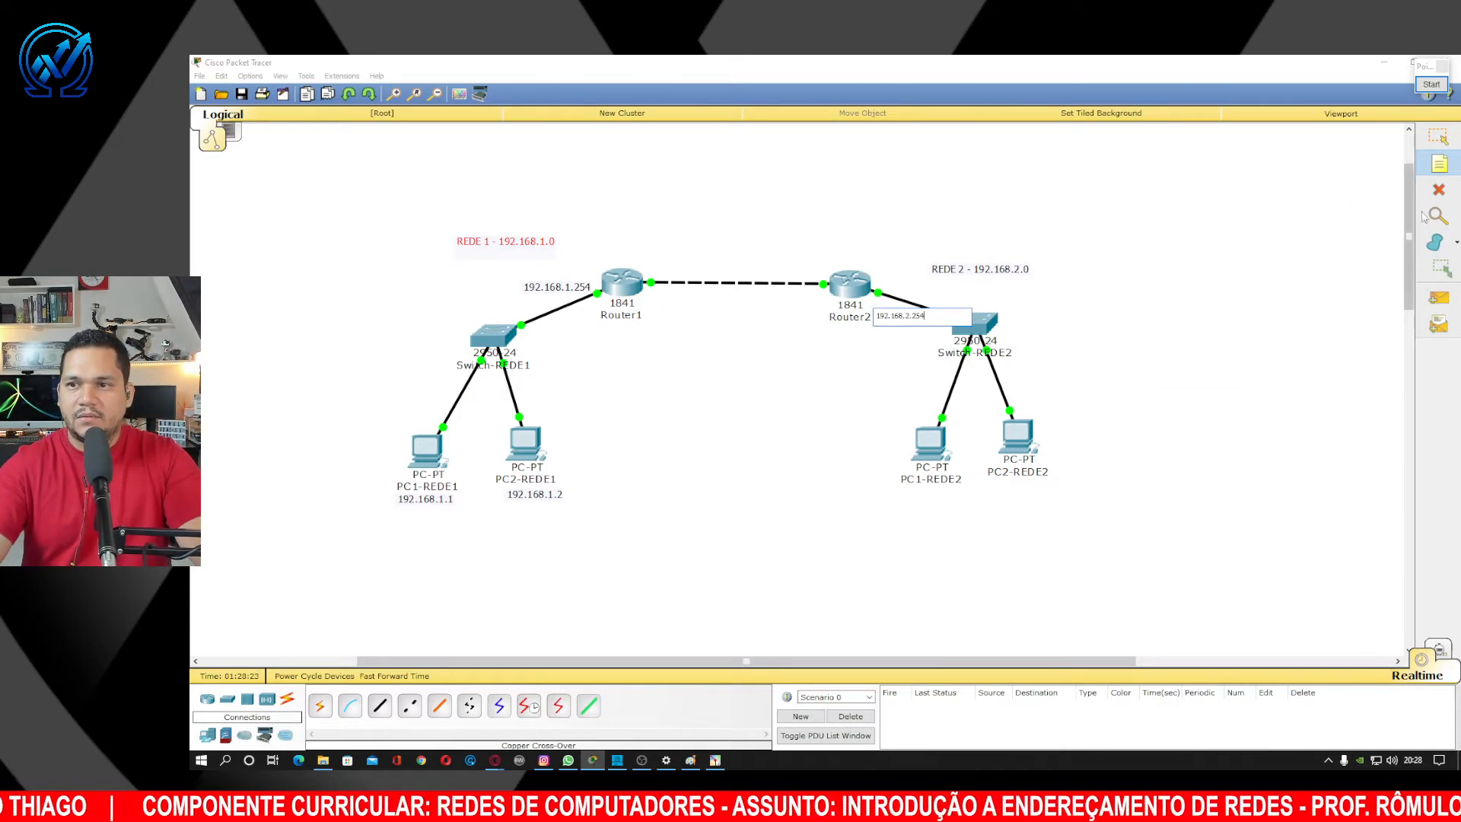
left_click(1438, 138)
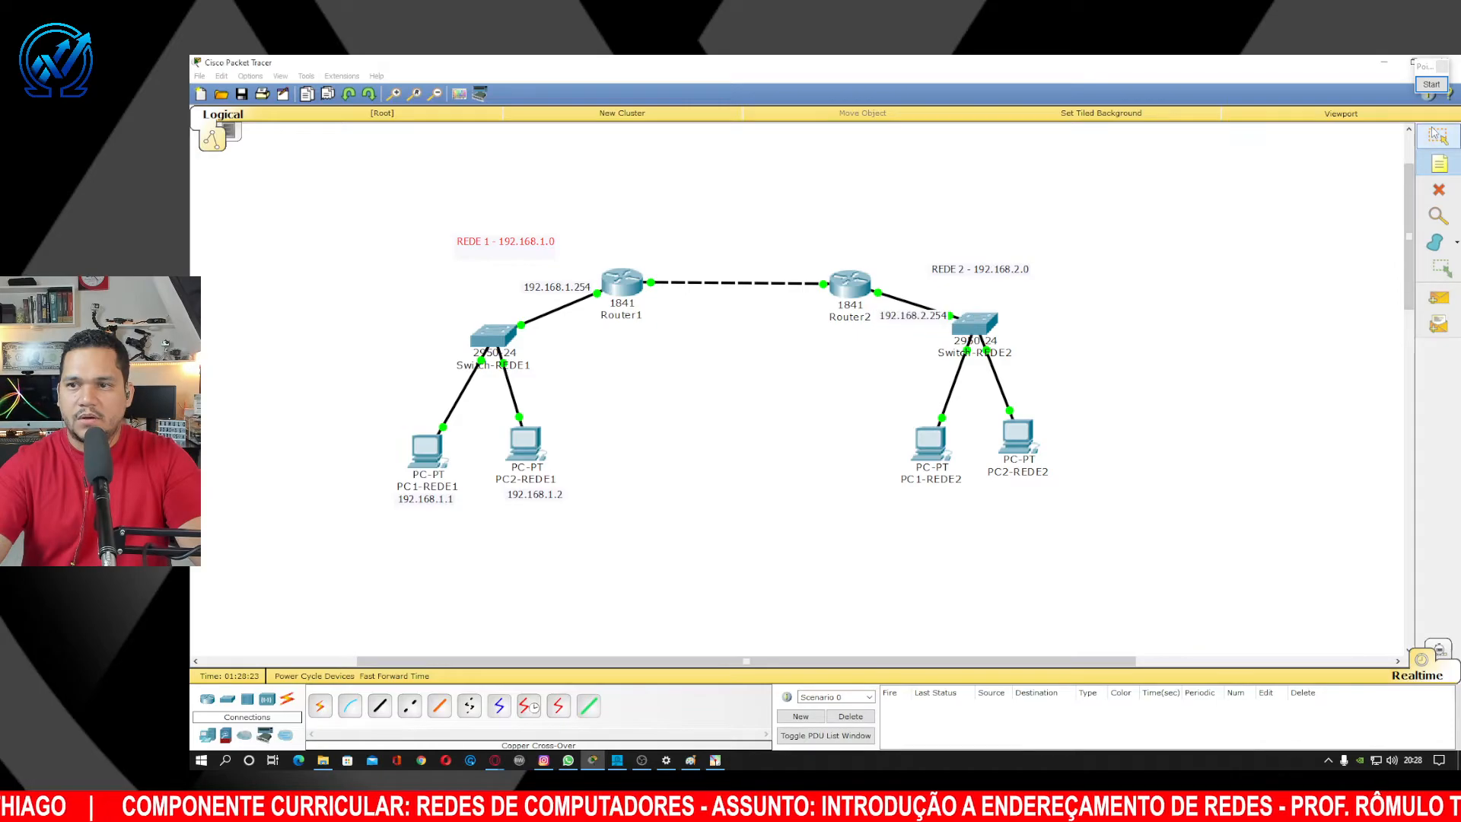
left_click_drag(926, 313, 1043, 256)
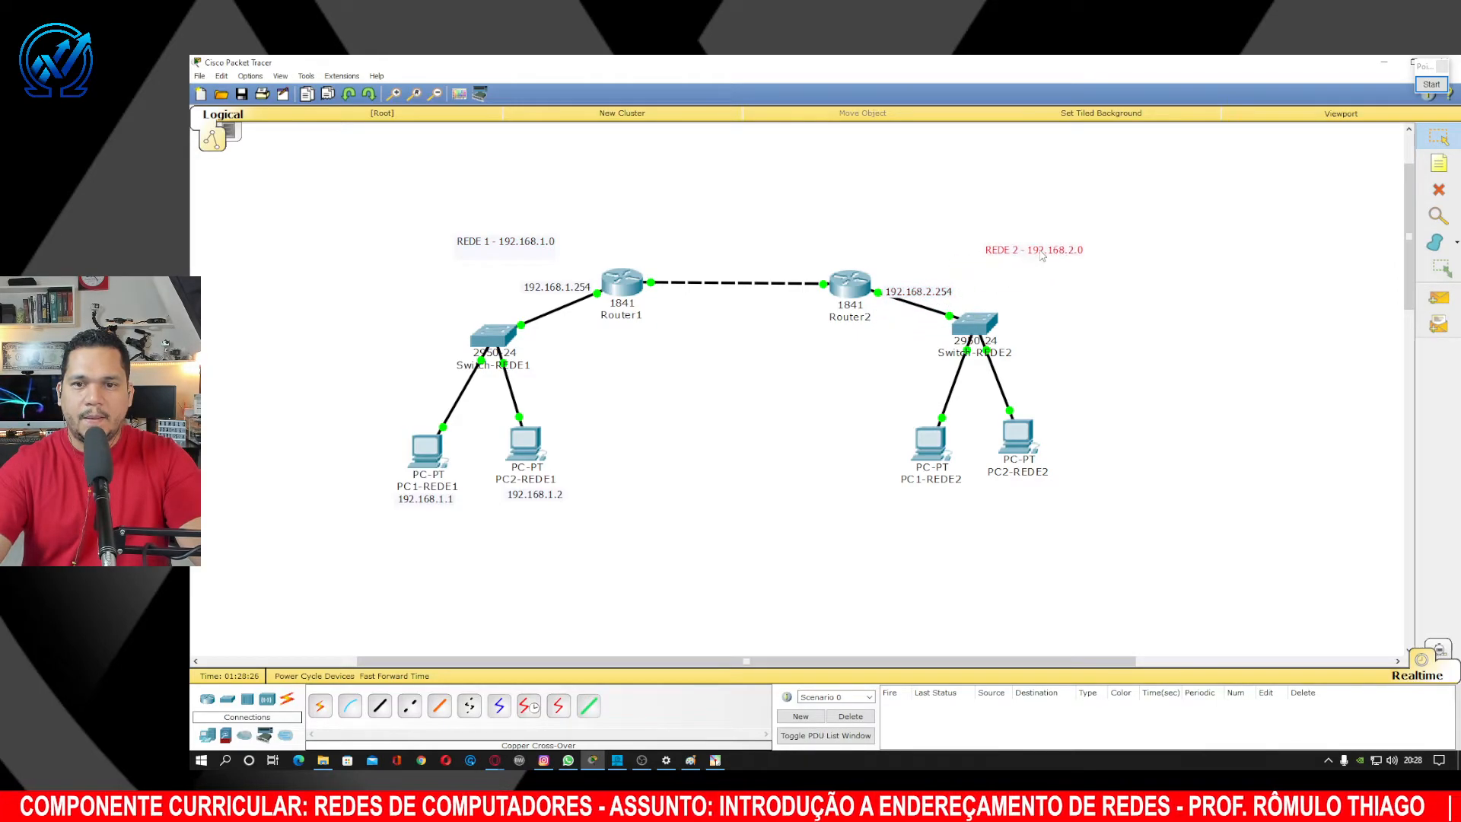
Add 192.168.100.2 notes at both ends of the Router1–Router2 link and position them.
left_click(1441, 164)
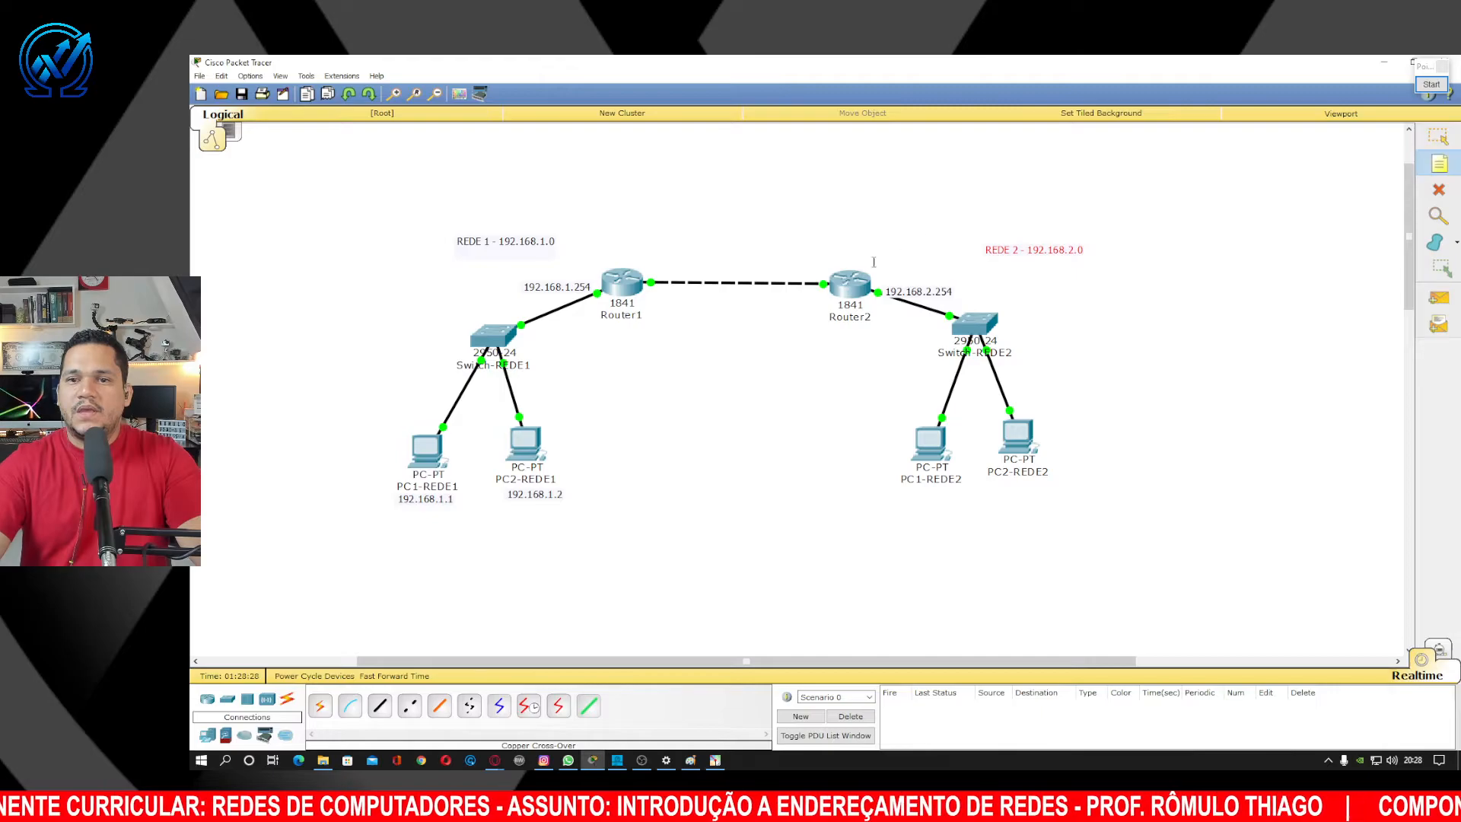
left_click(817, 263)
type("192.168.100.2")
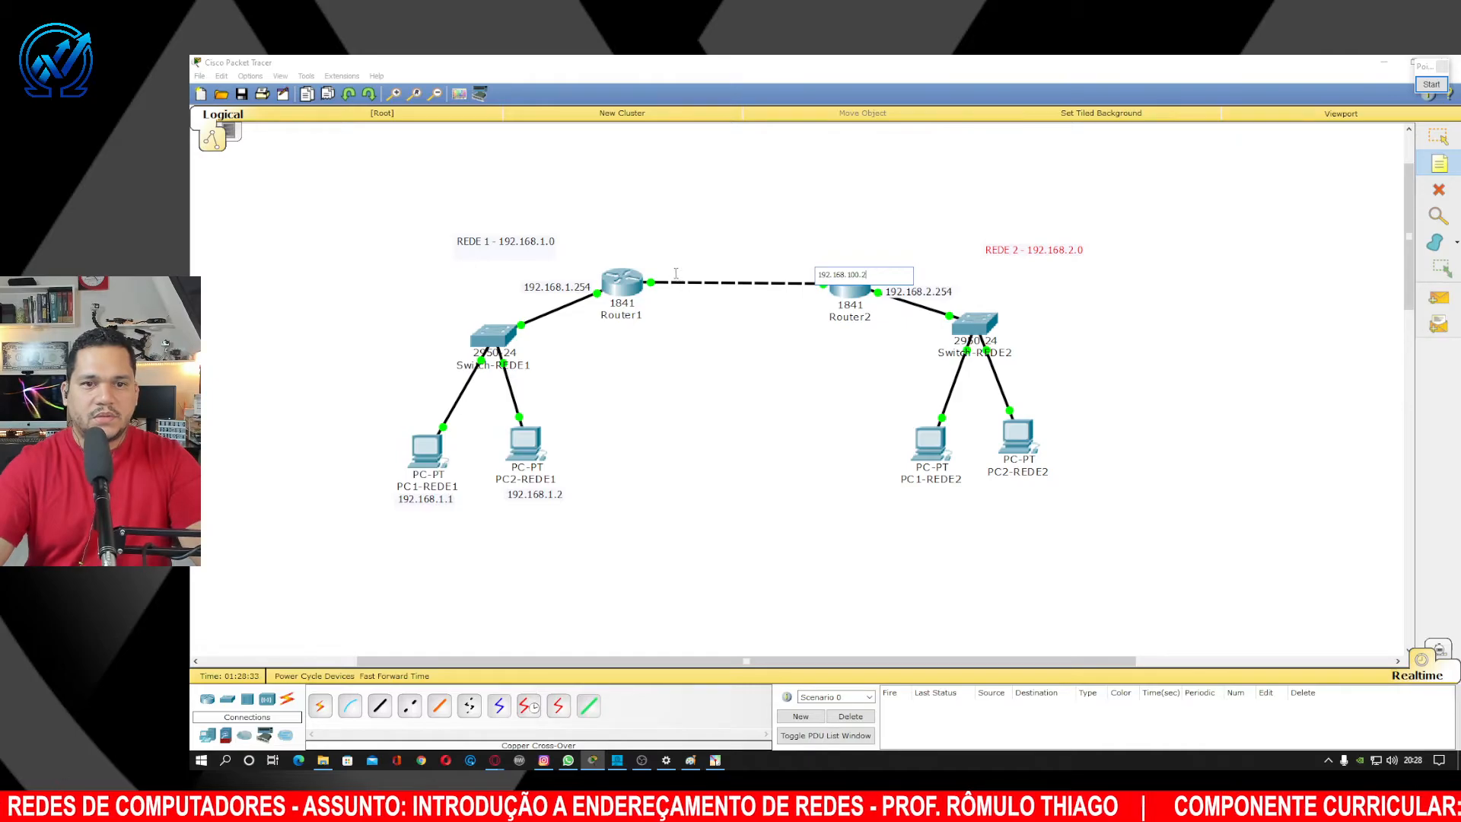
left_click(647, 272)
type("192.168.100.2")
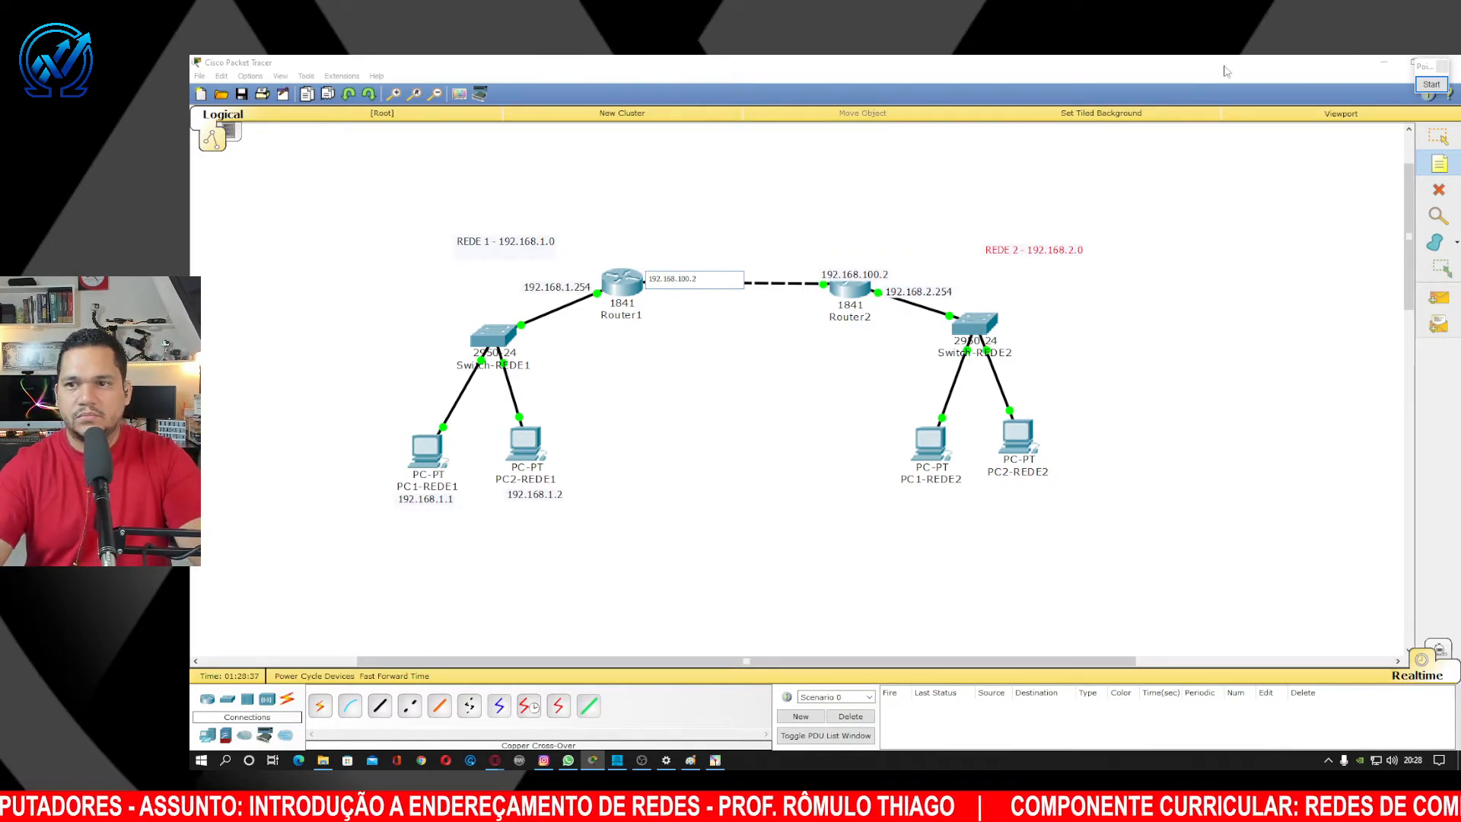
key("Escape")
left_click_drag(680, 284, 680, 273)
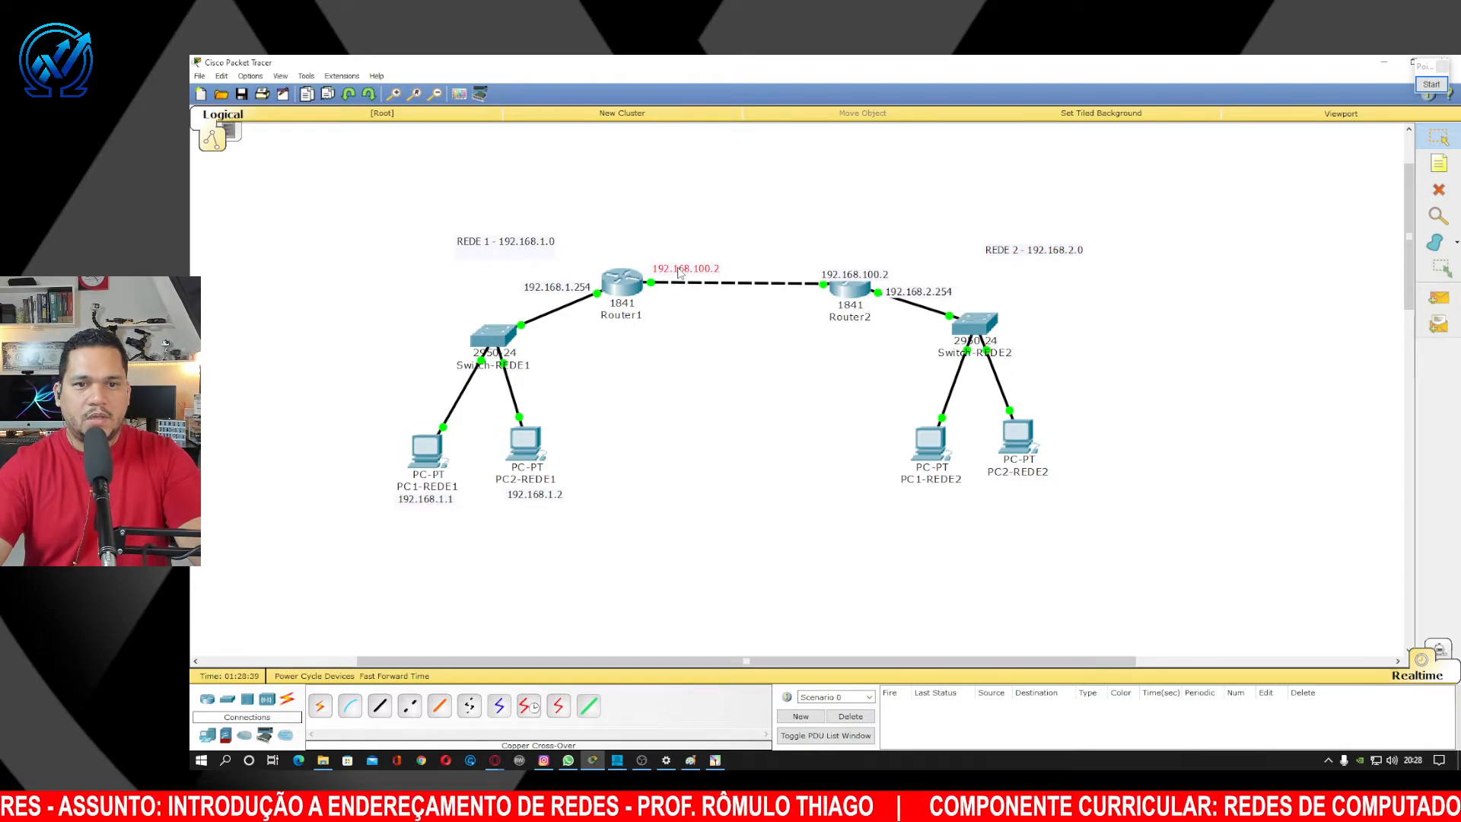
left_click_drag(860, 275, 793, 301)
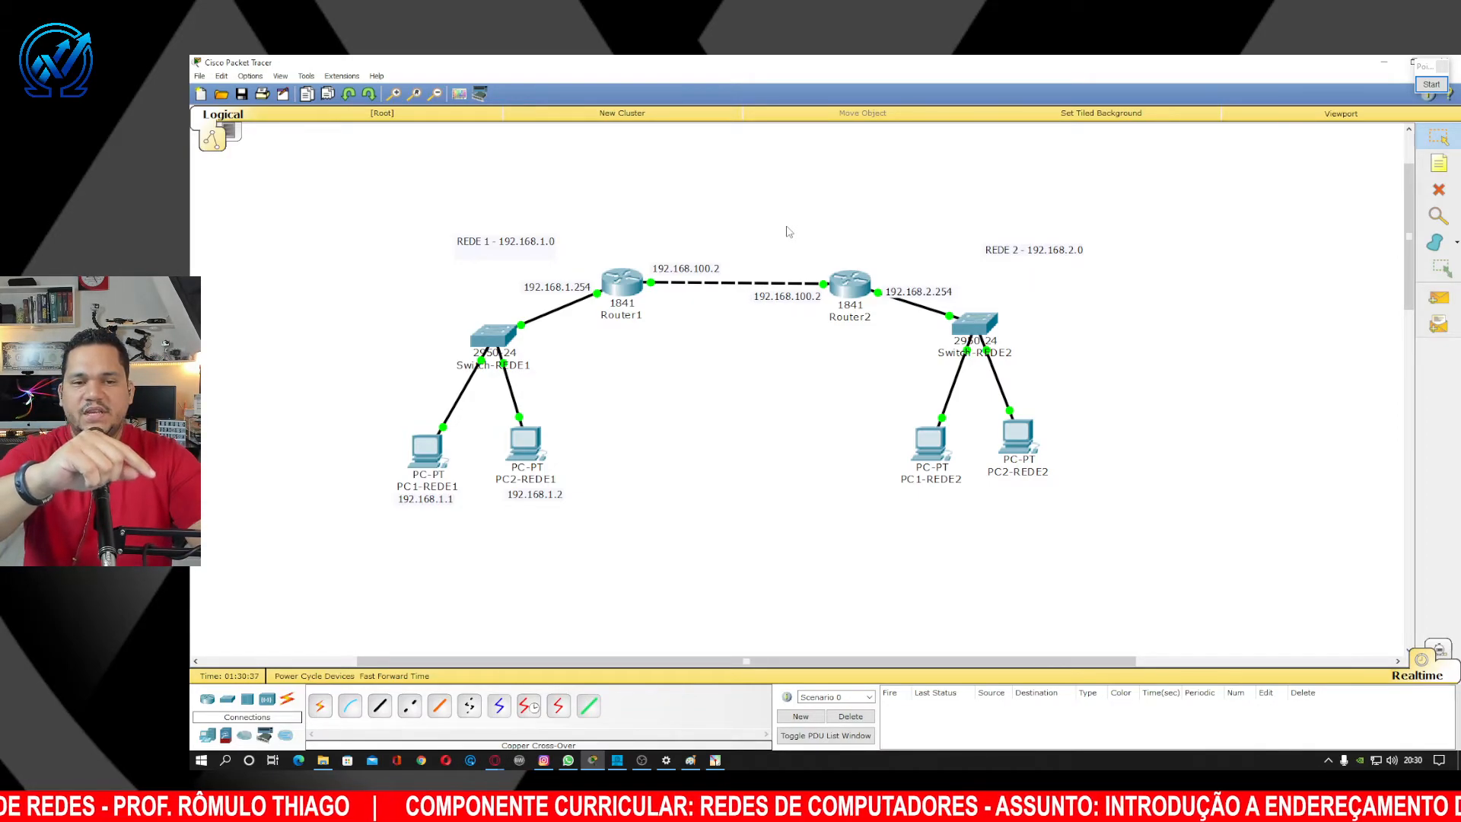
left_click(1437, 85)
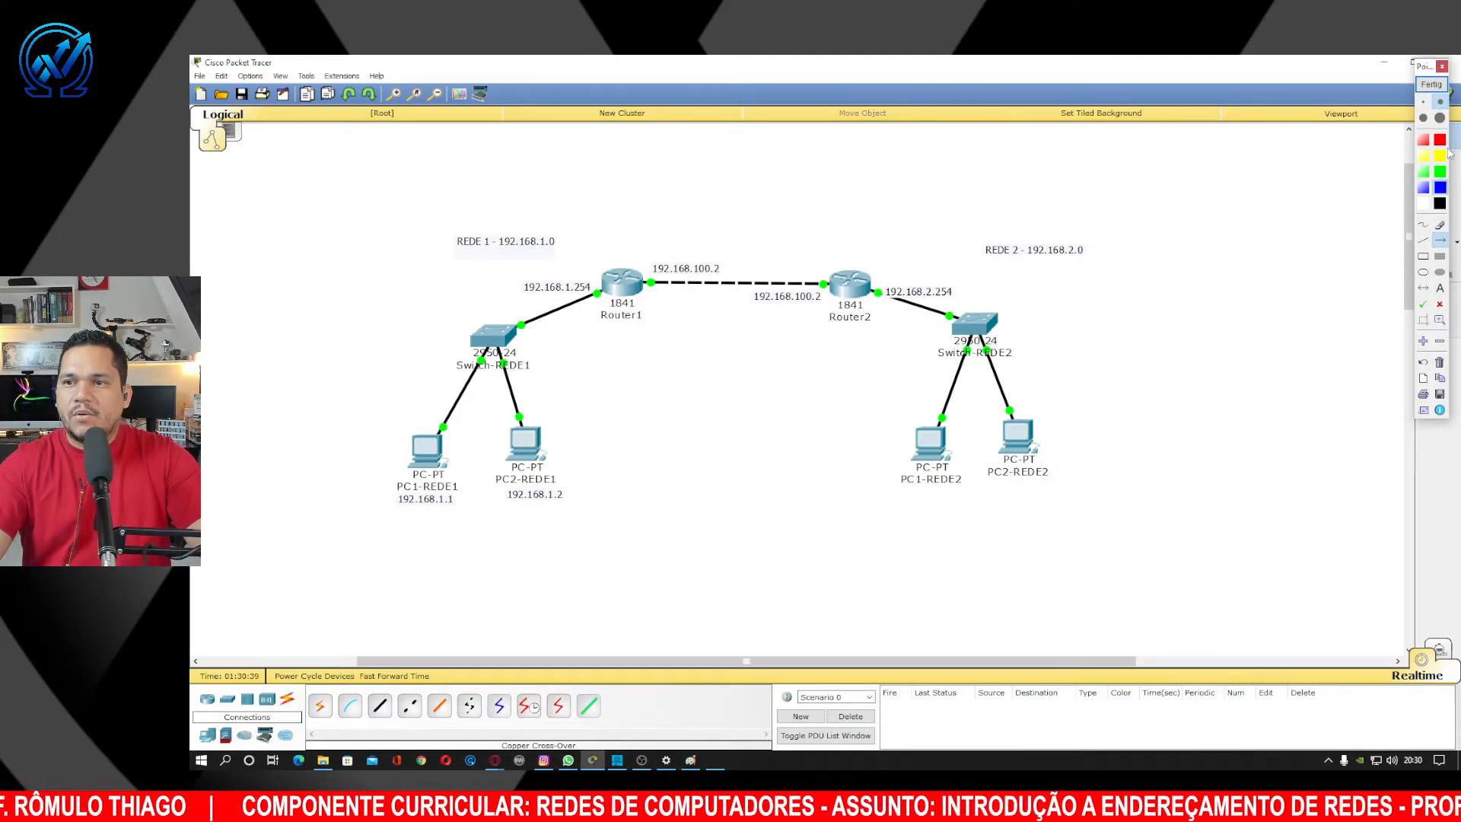
left_click_drag(341, 214, 424, 434)
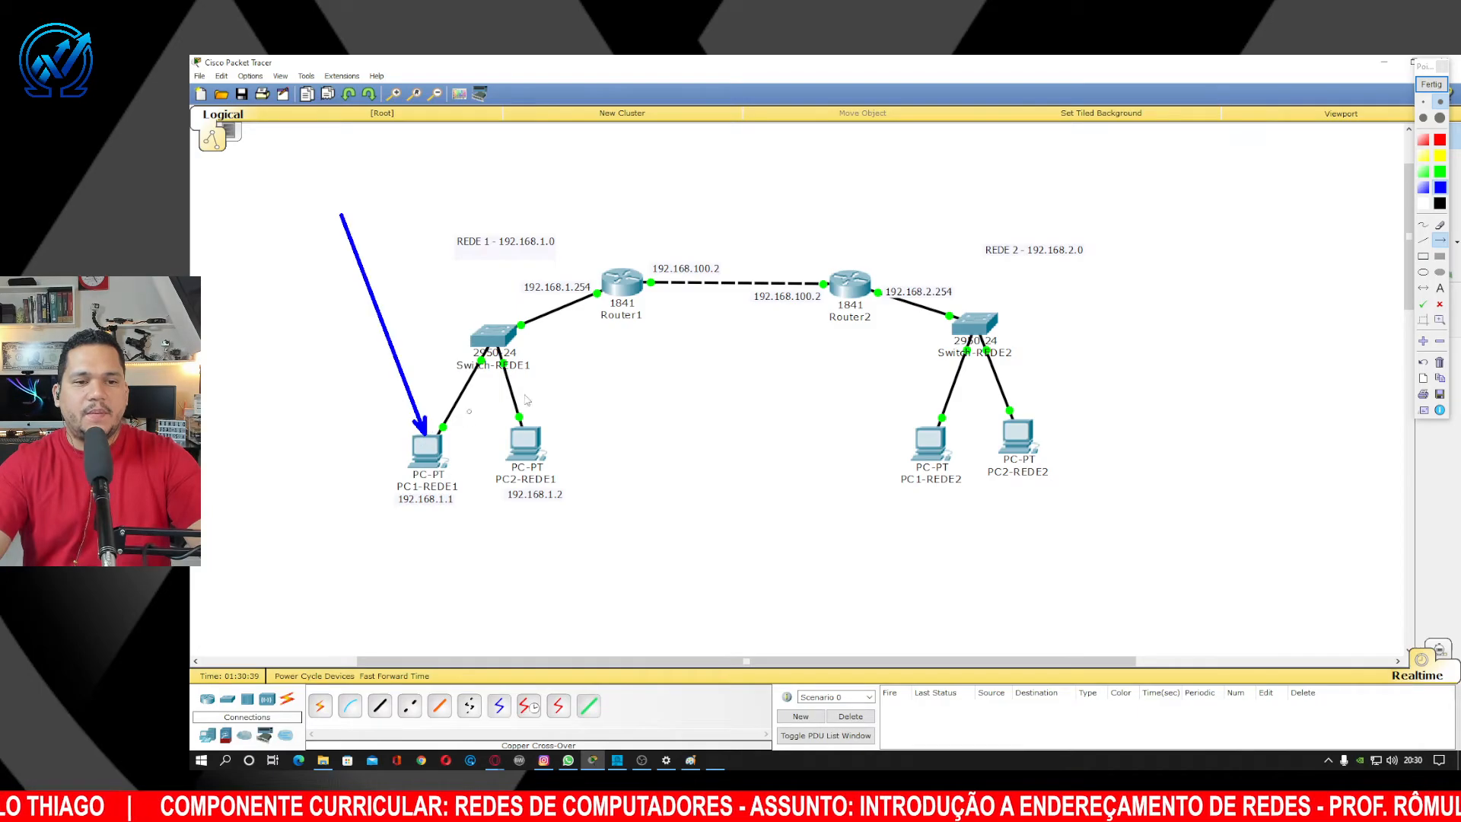
left_click_drag(634, 380, 535, 453)
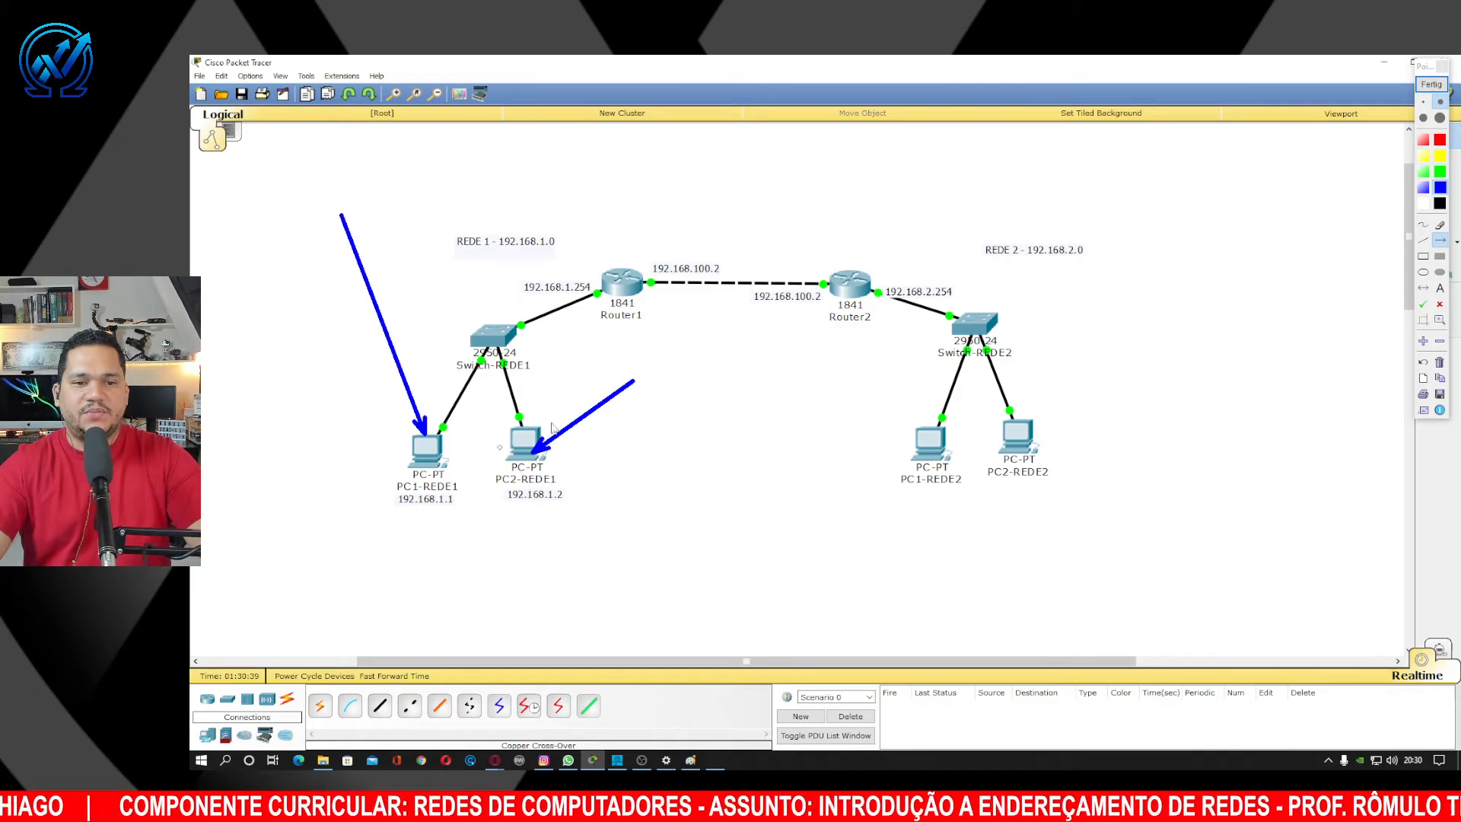
left_click(1424, 289)
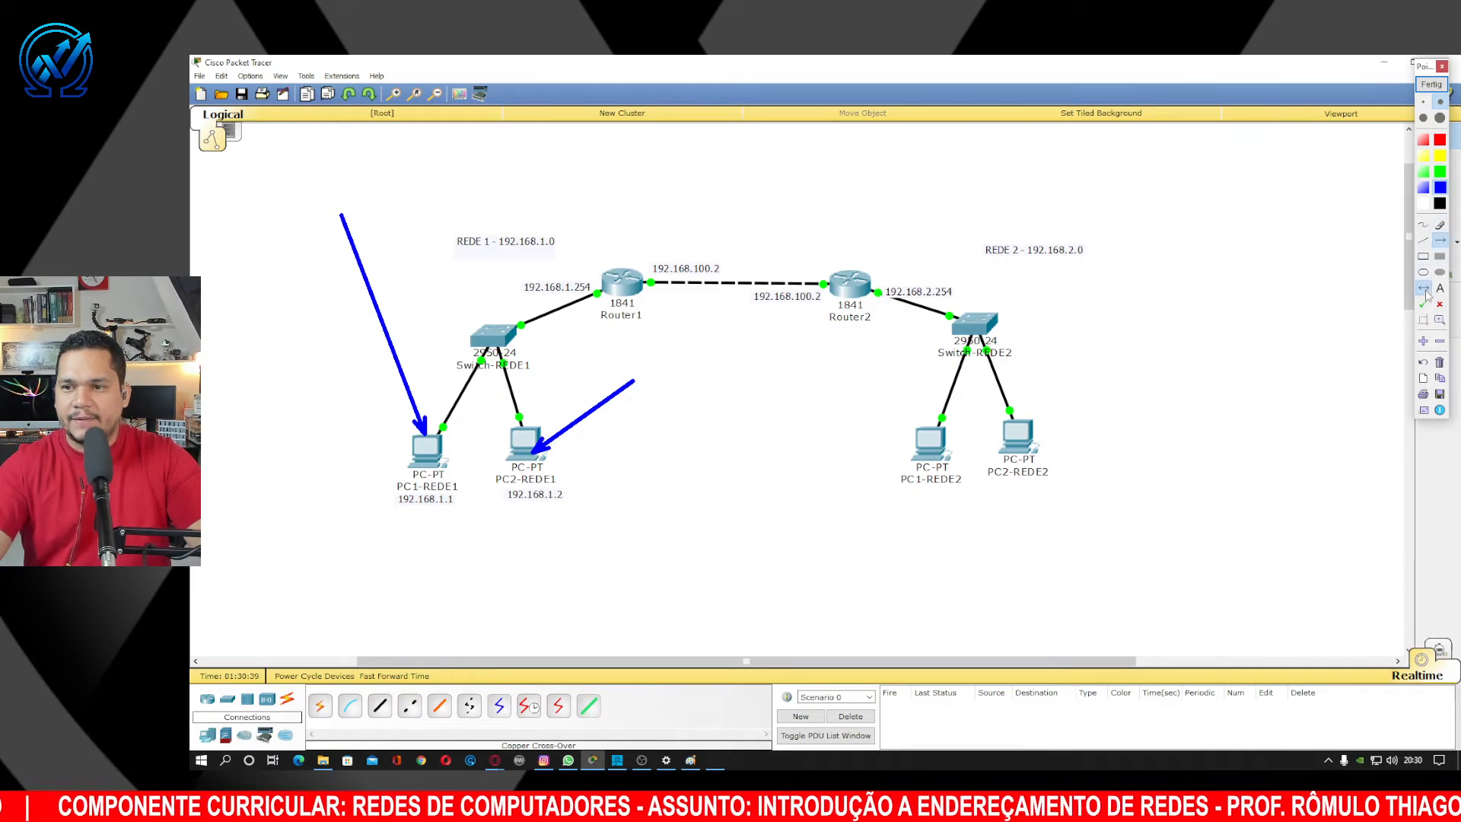
left_click(1440, 118)
left_click_drag(485, 441, 963, 437)
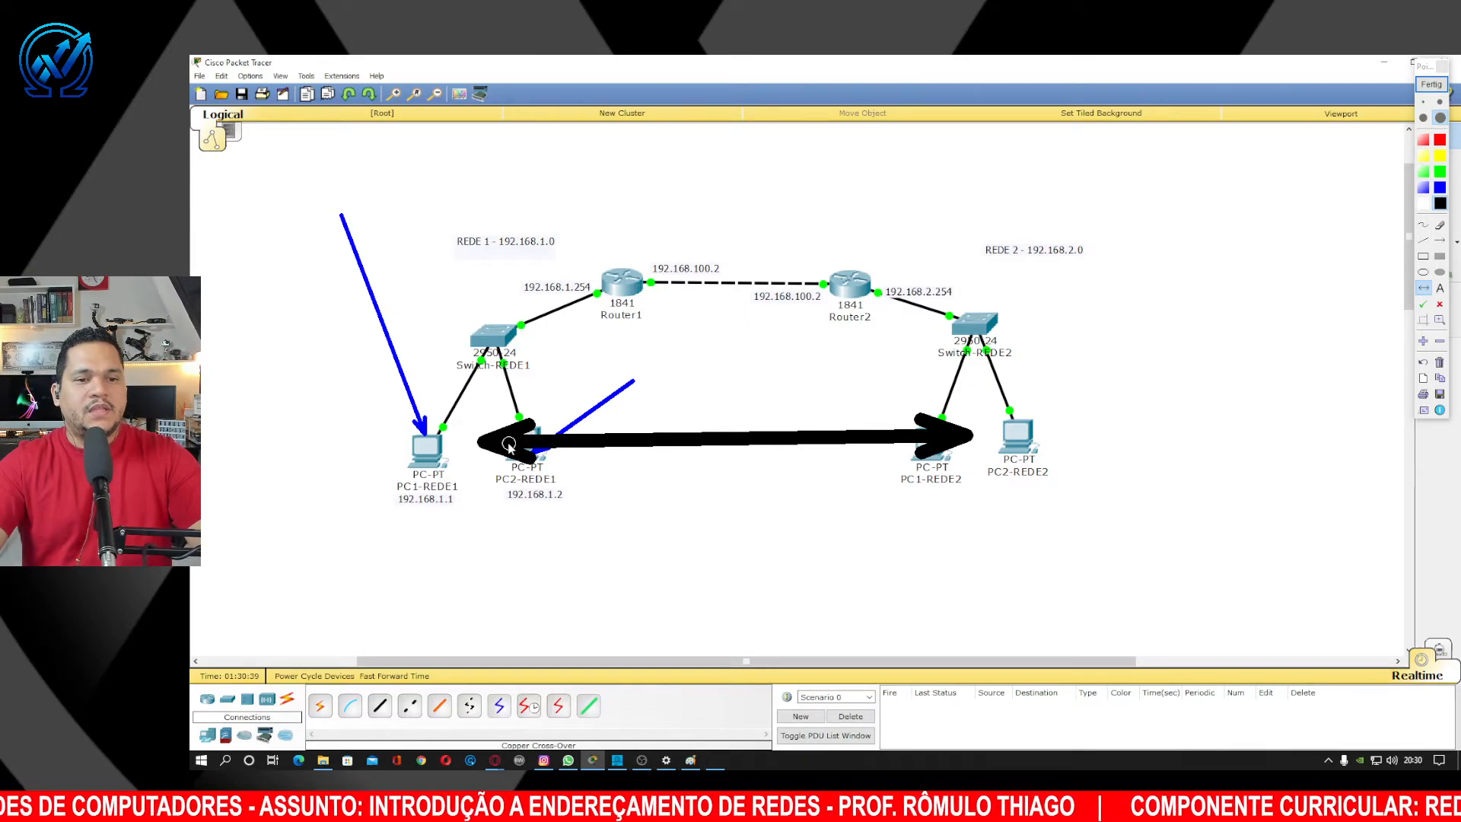
left_click(1434, 89)
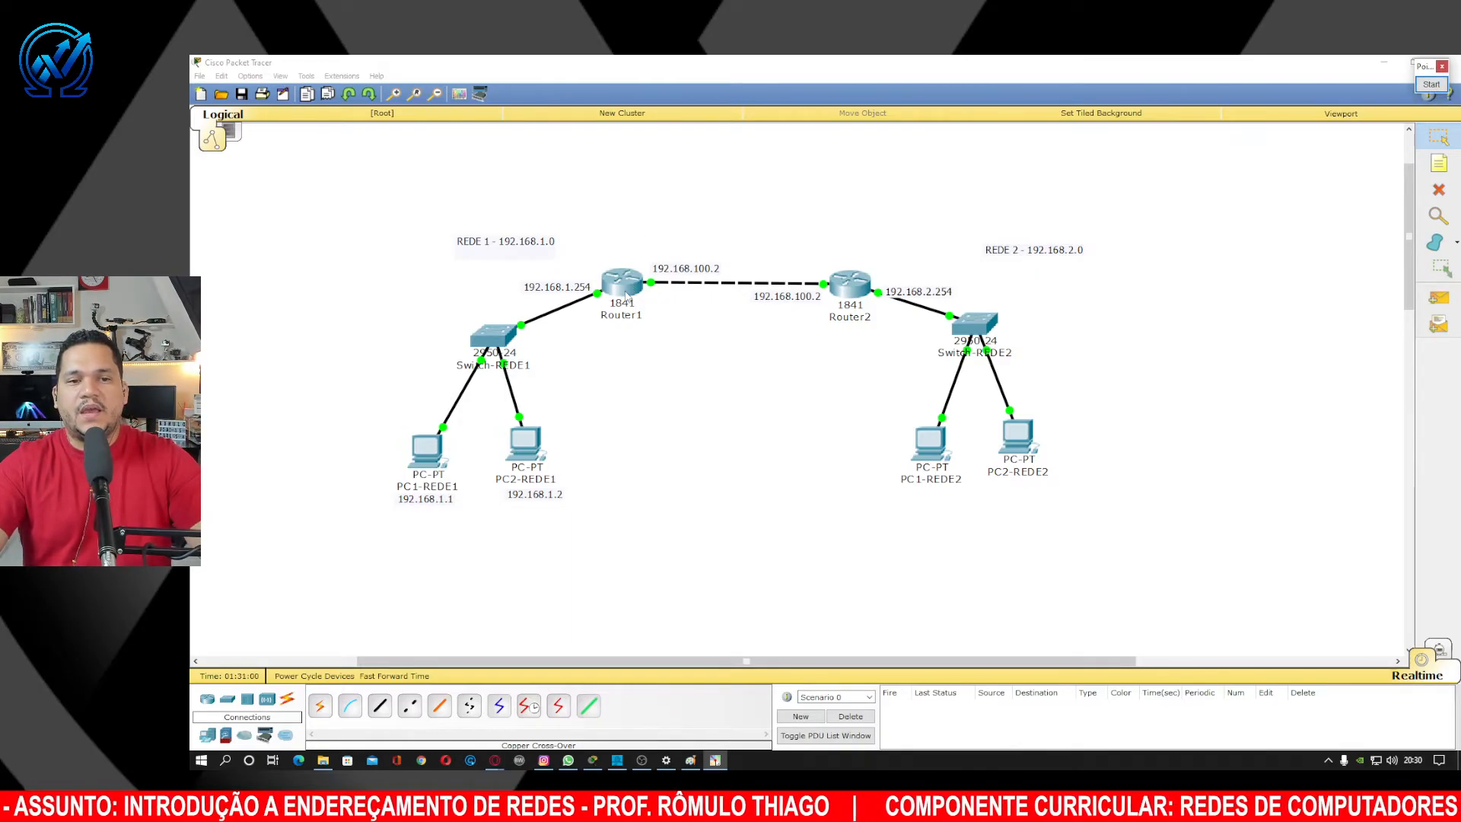
Review Router1's FastEthernet0/0 (192.168.1.254) and 0/1 (192.168.100.1), then open its Static Routes page.
left_click(627, 295)
left_click_drag(821, 254, 1142, 295)
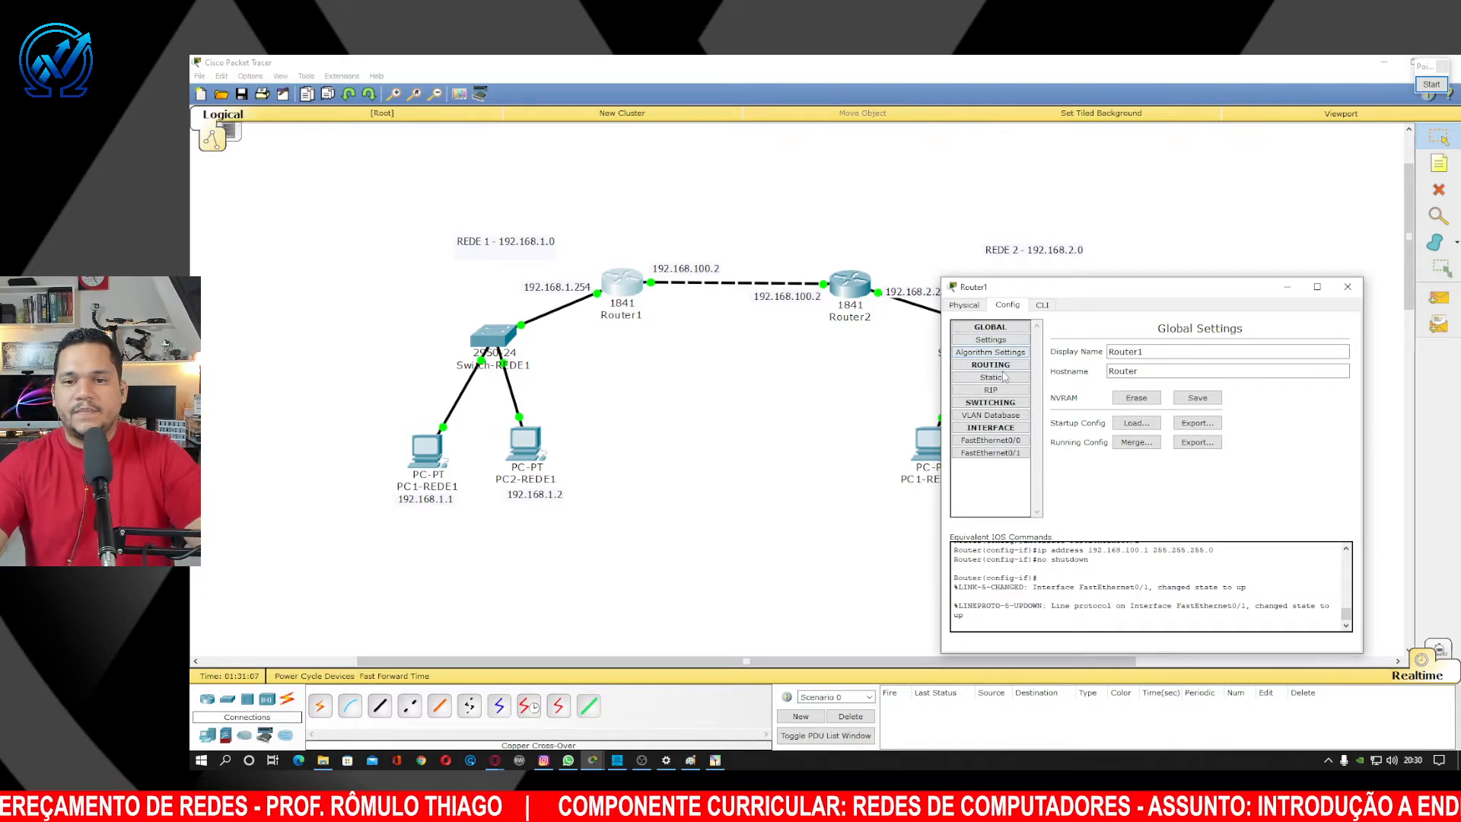
left_click(1009, 442)
left_click(1011, 453)
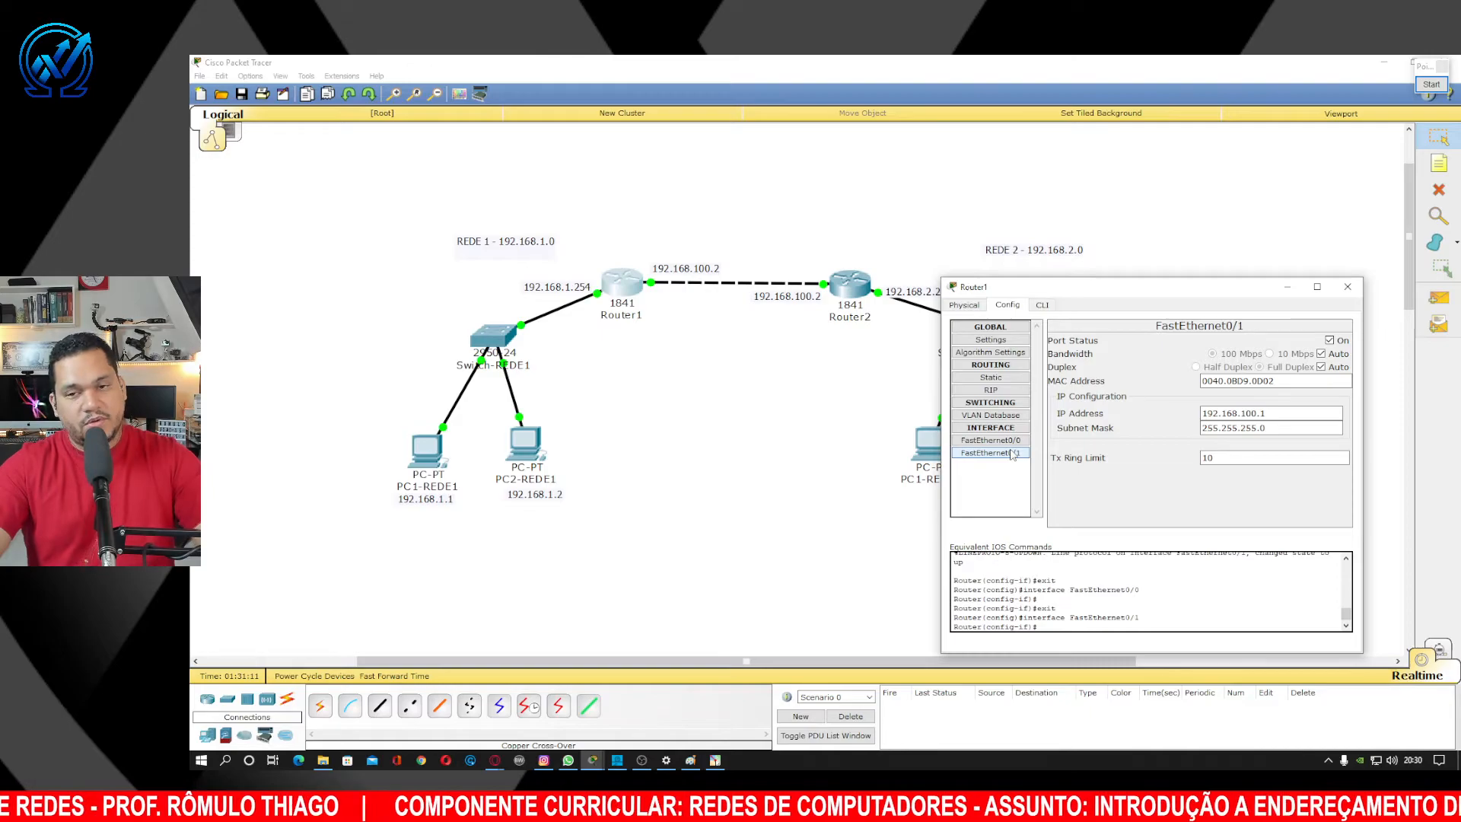
left_click(1012, 441)
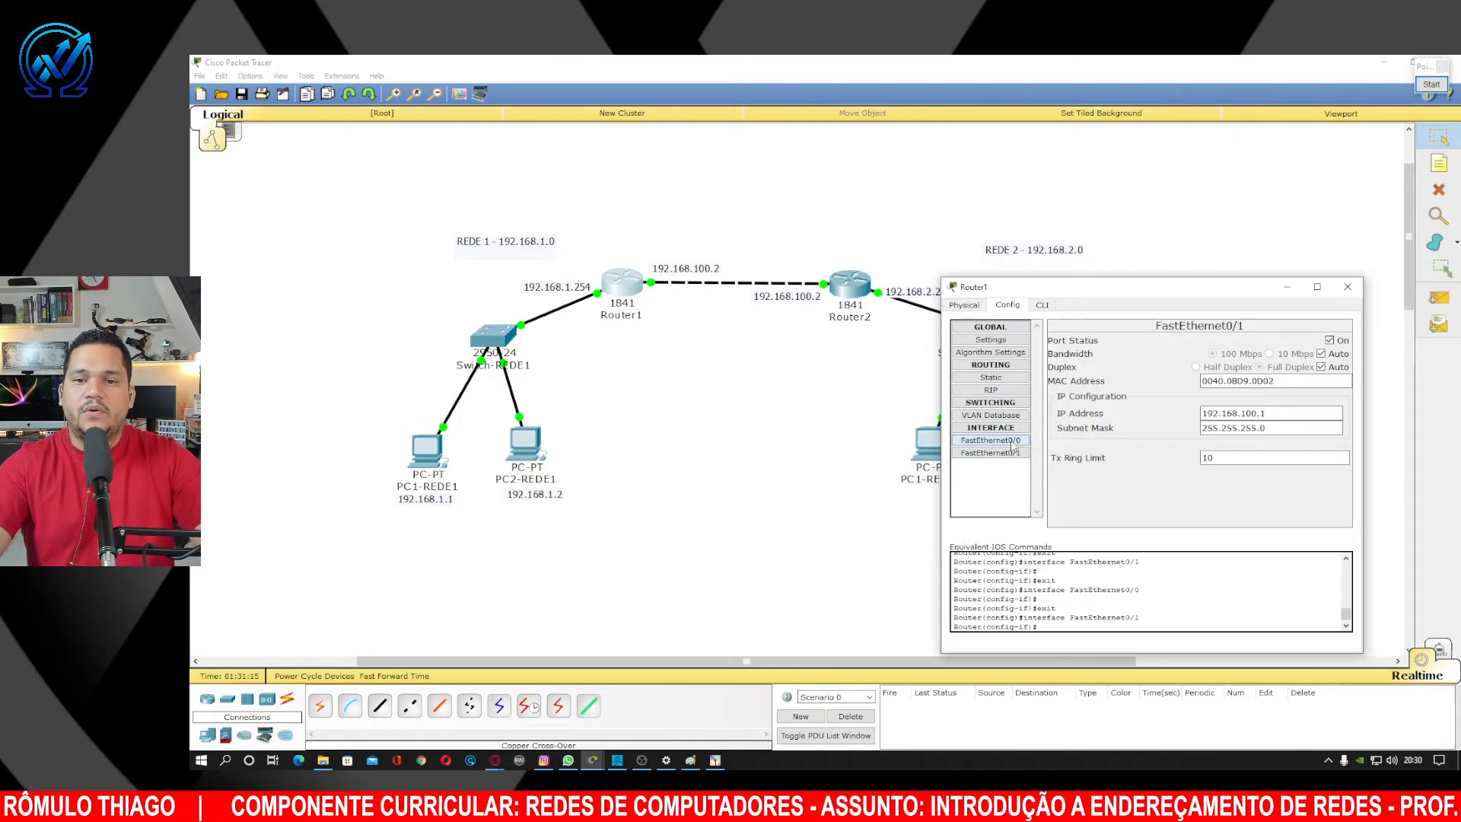
left_click(1001, 378)
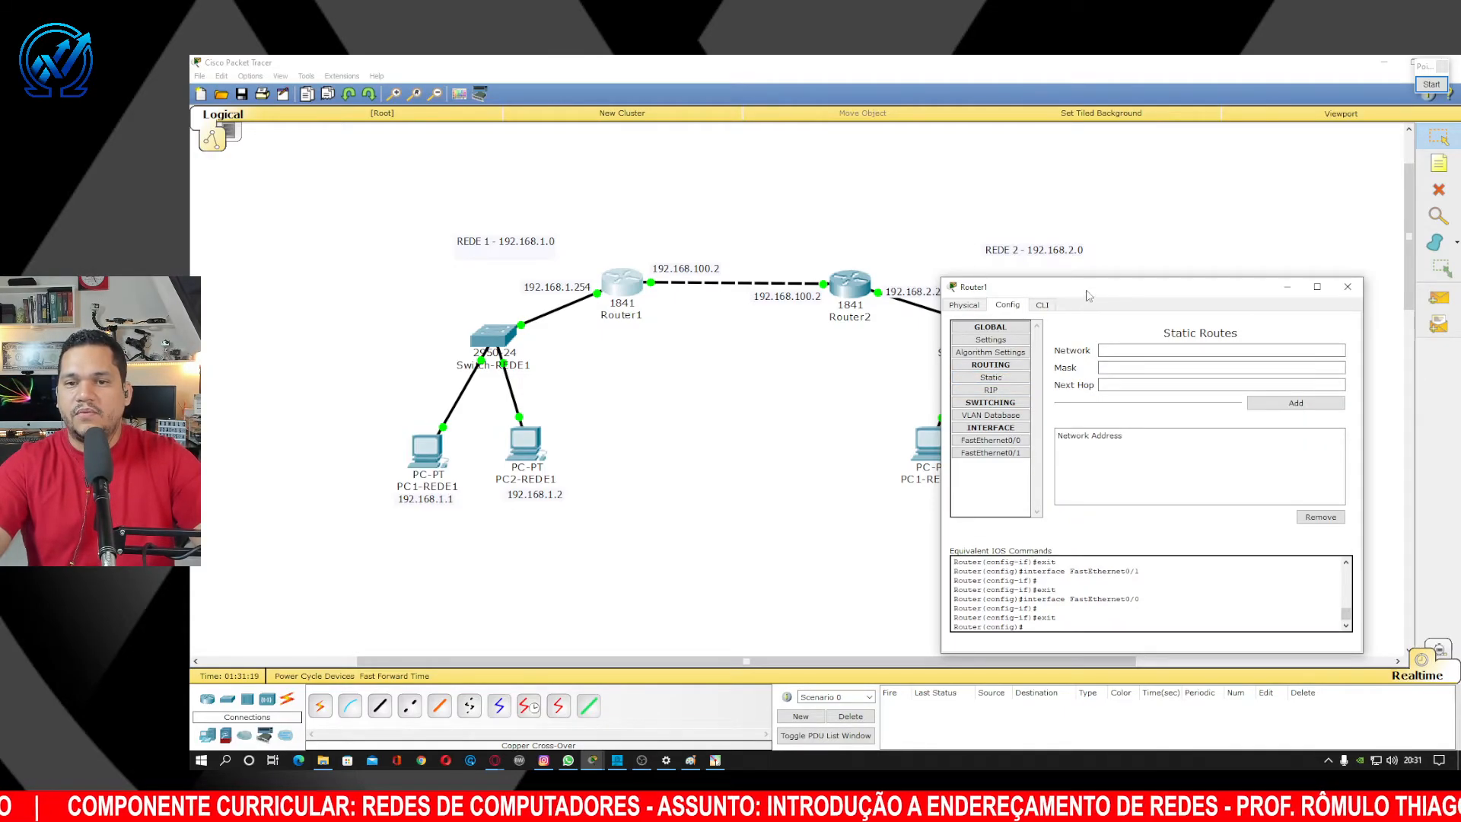
left_click_drag(1086, 295, 1041, 283)
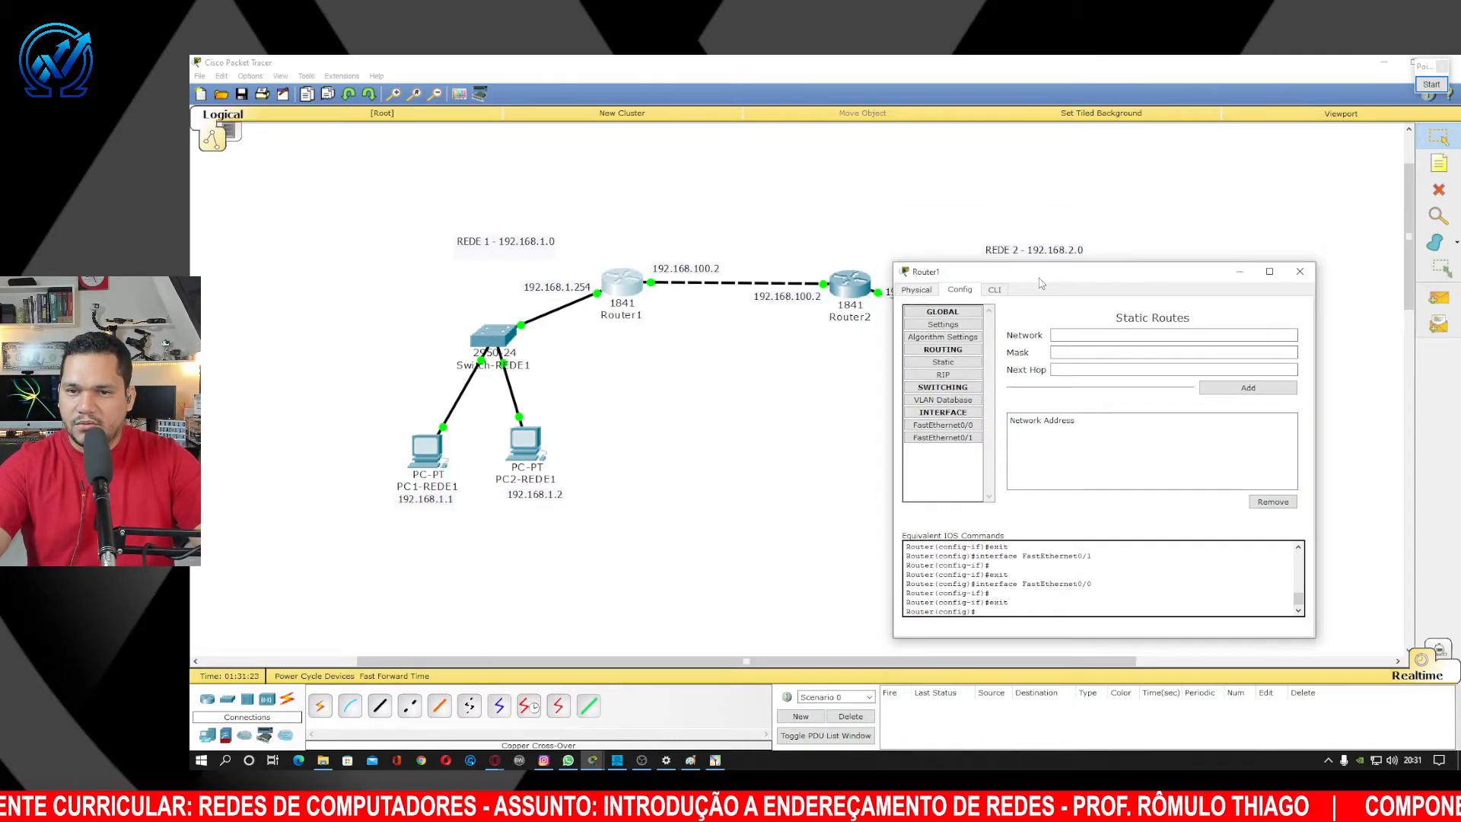
left_click(1089, 335)
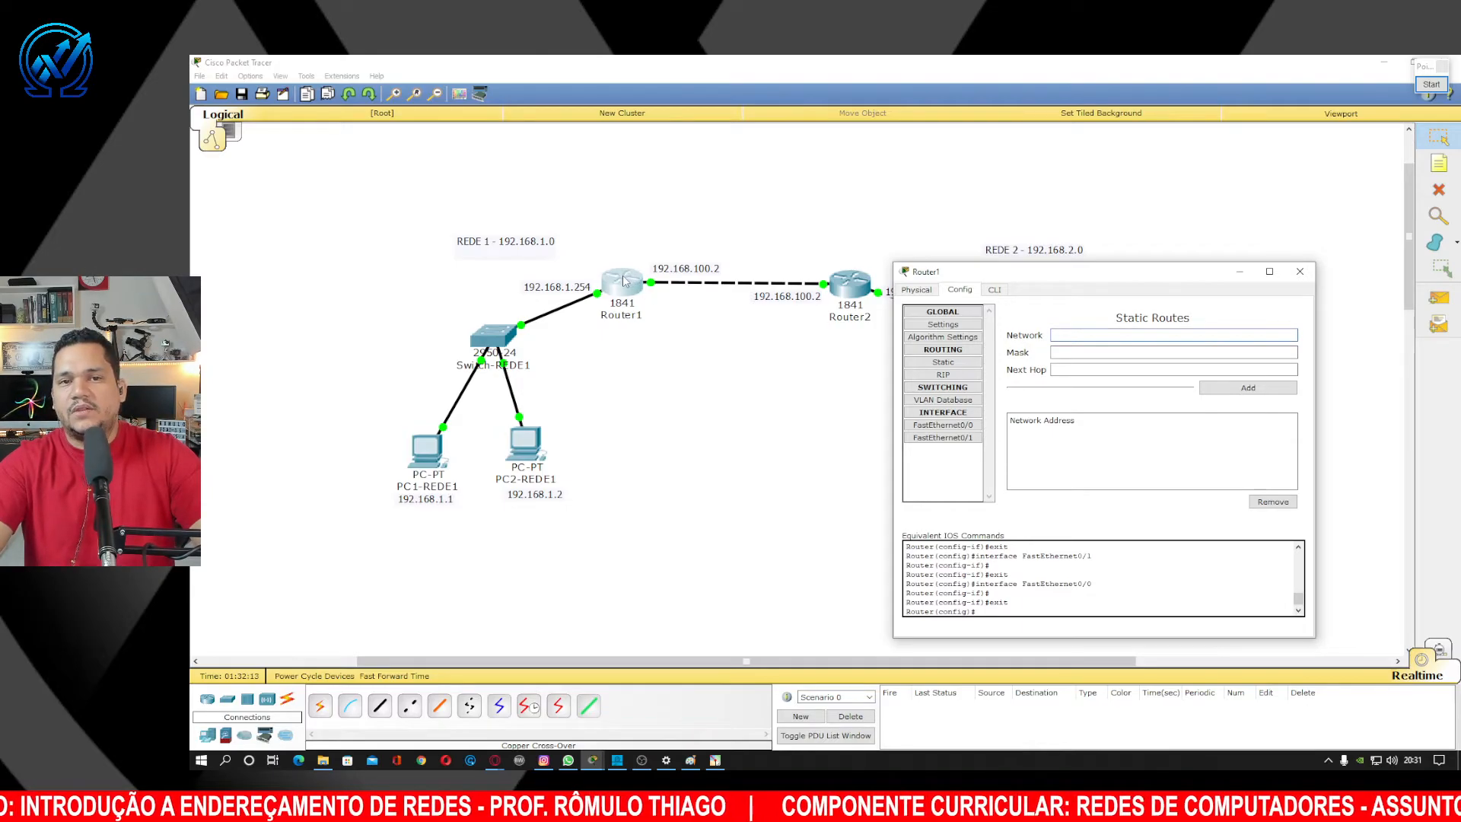
left_click_drag(1061, 272, 1137, 306)
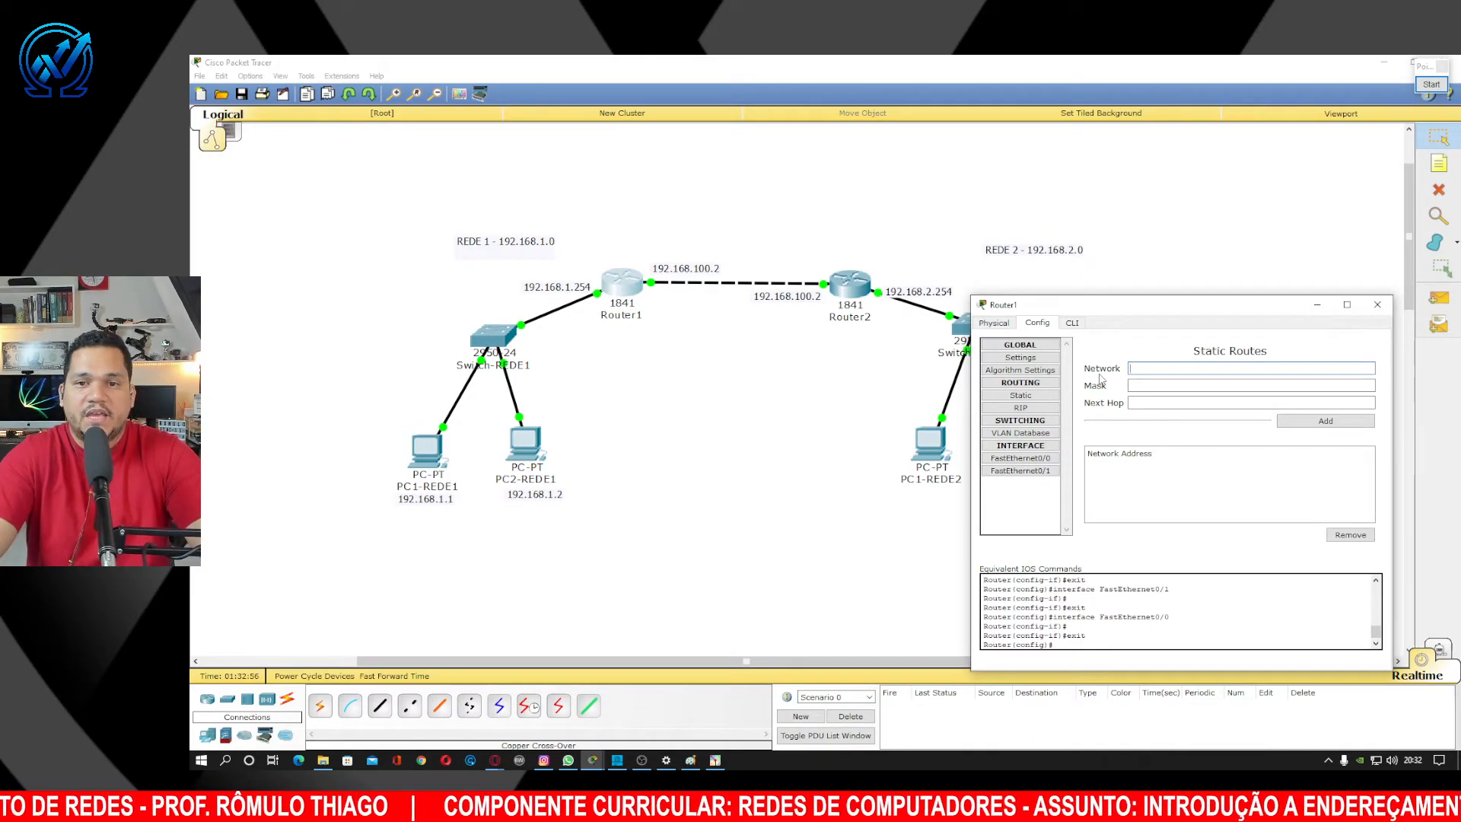
type("192.1")
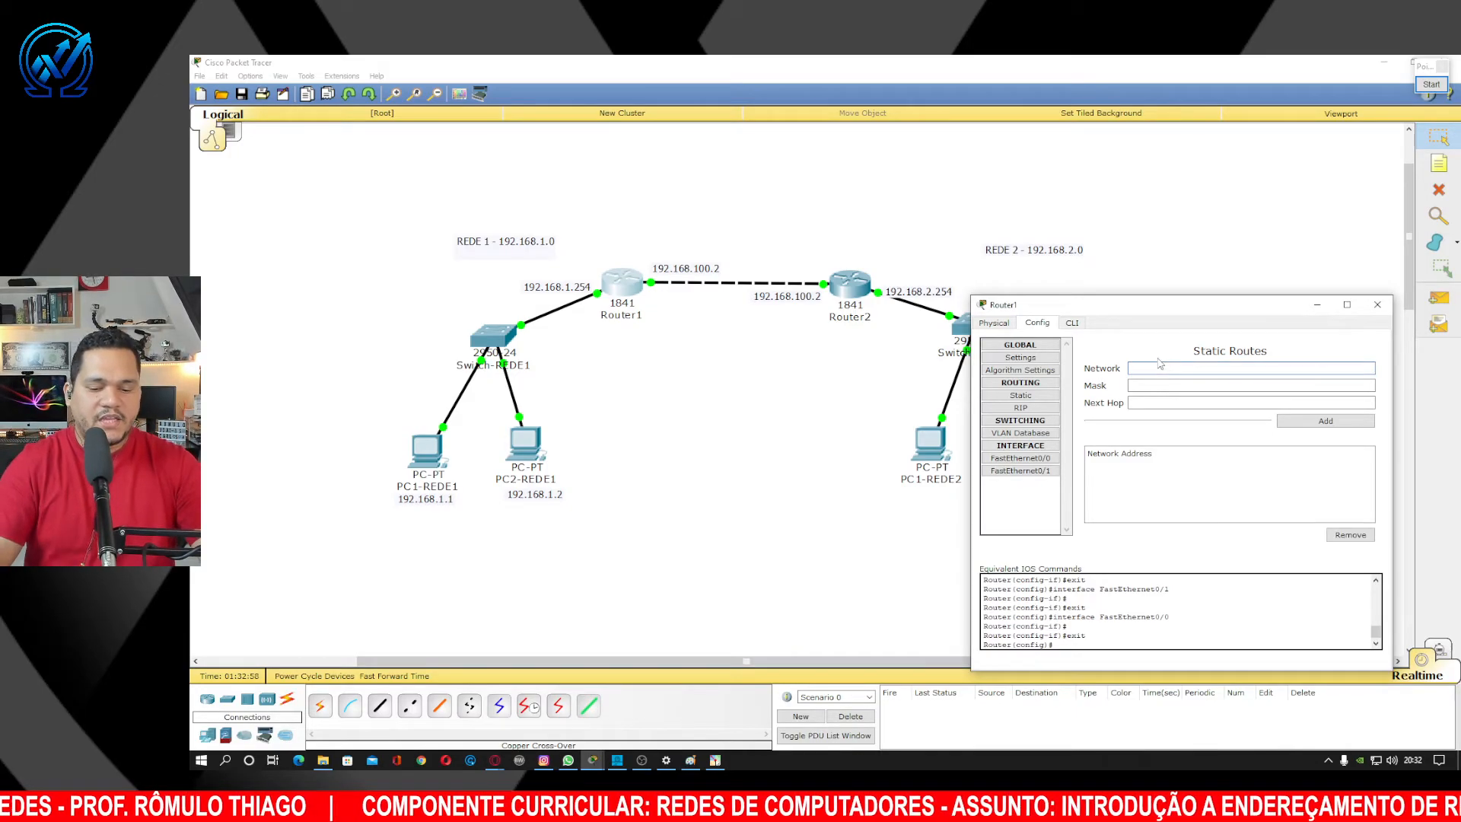
type("68.2")
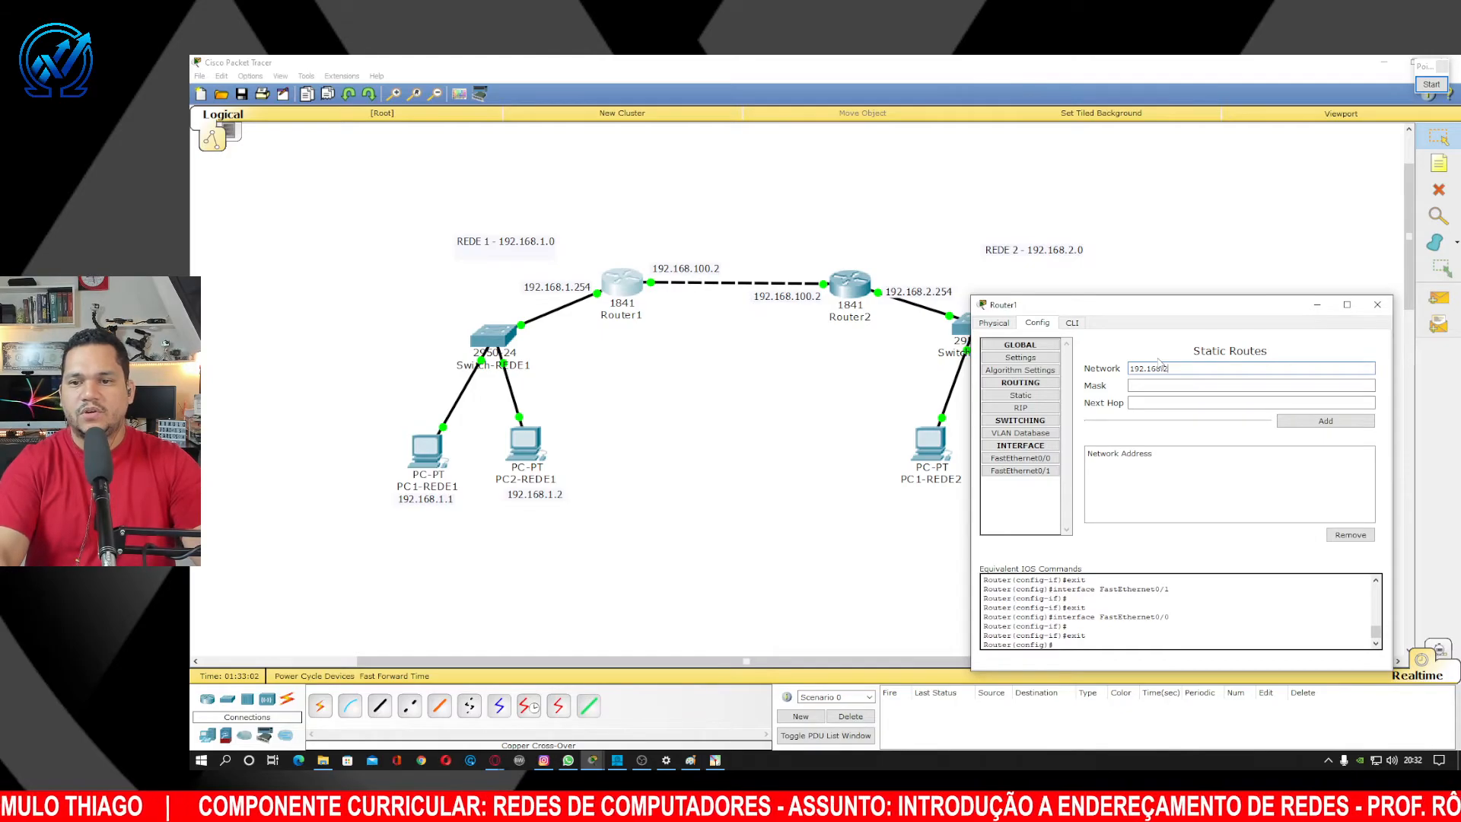
type(".0")
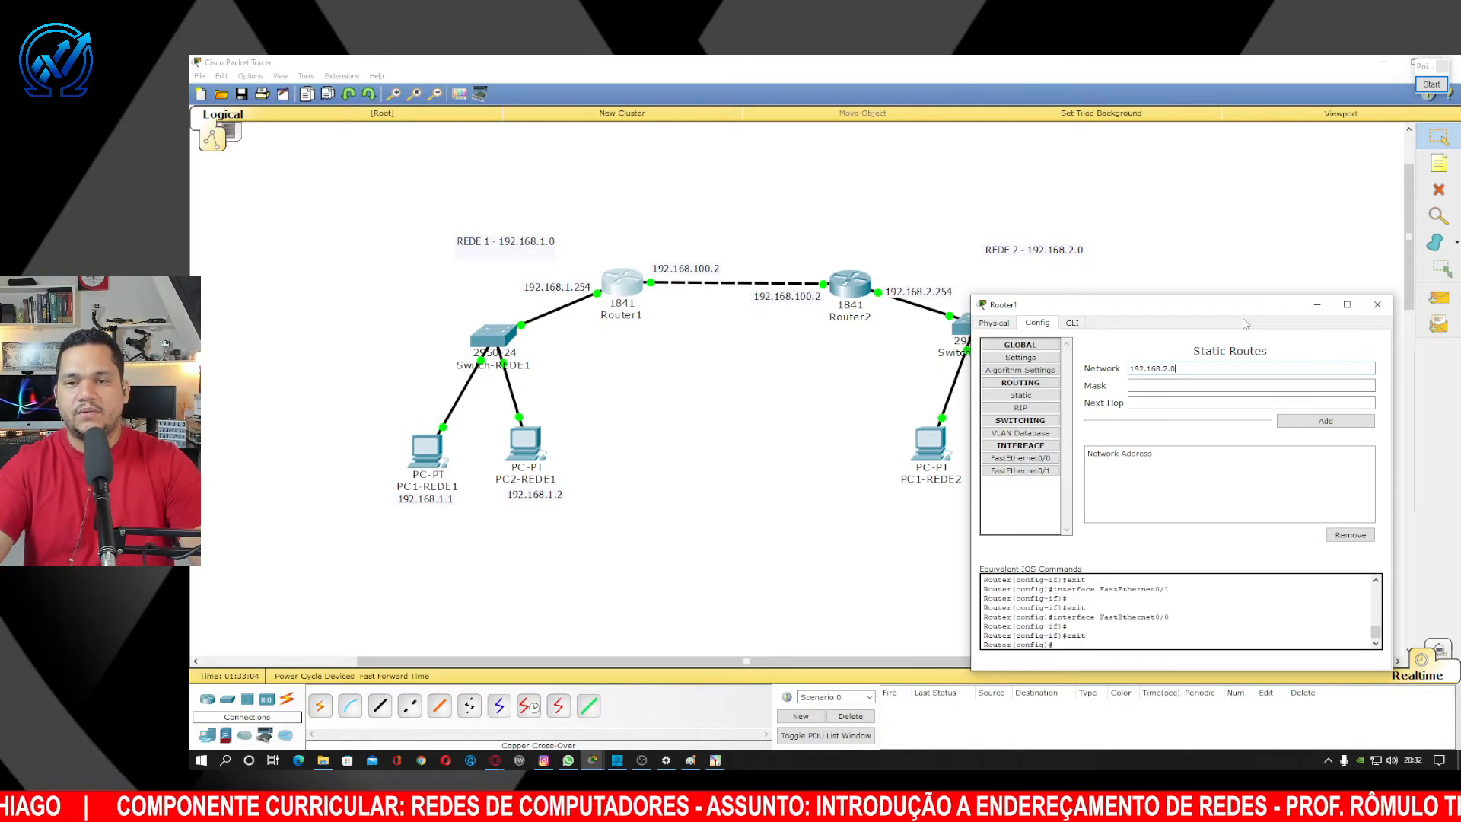
left_click(1431, 85)
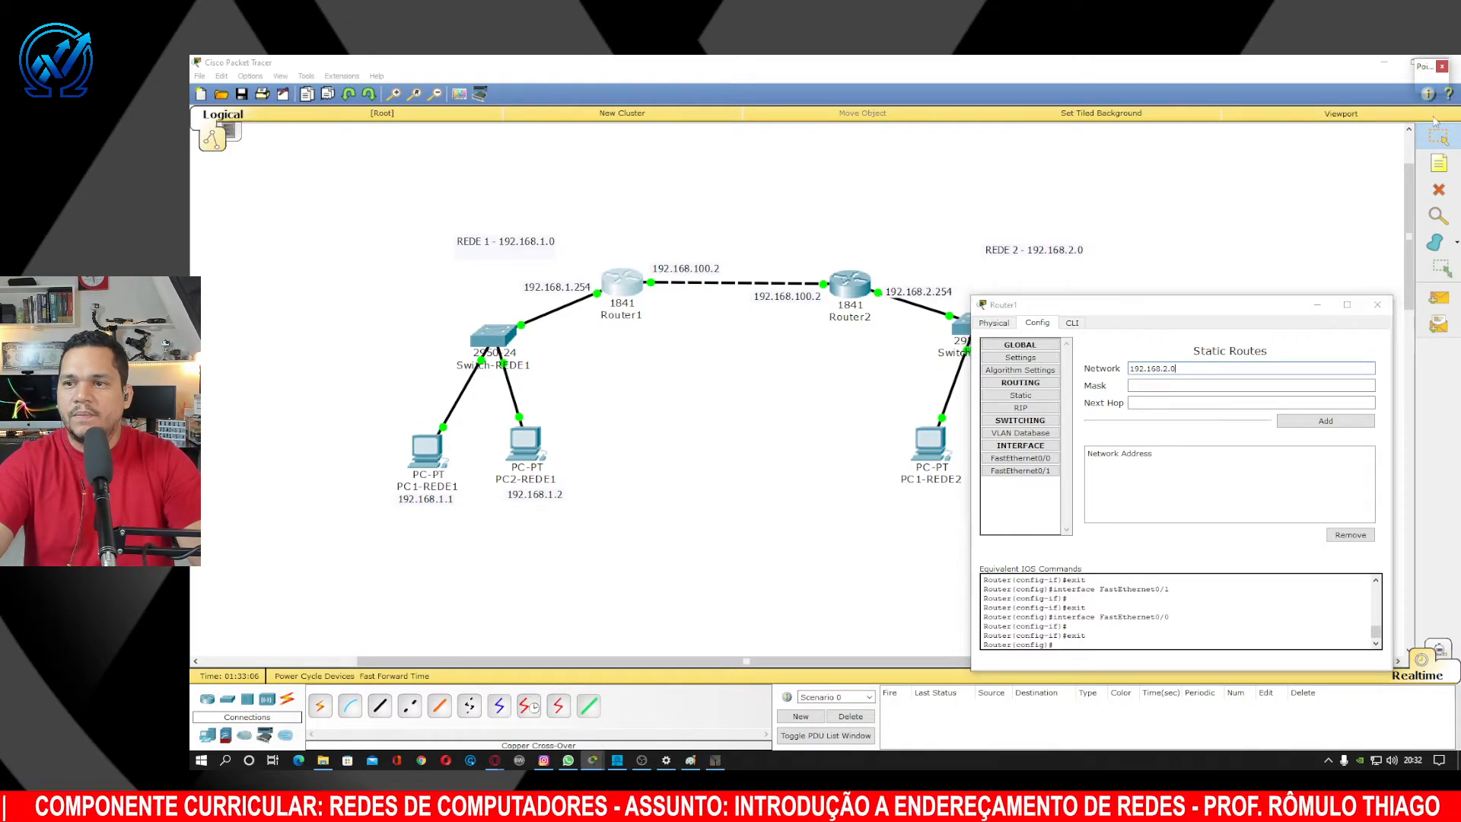
left_click(1423, 256)
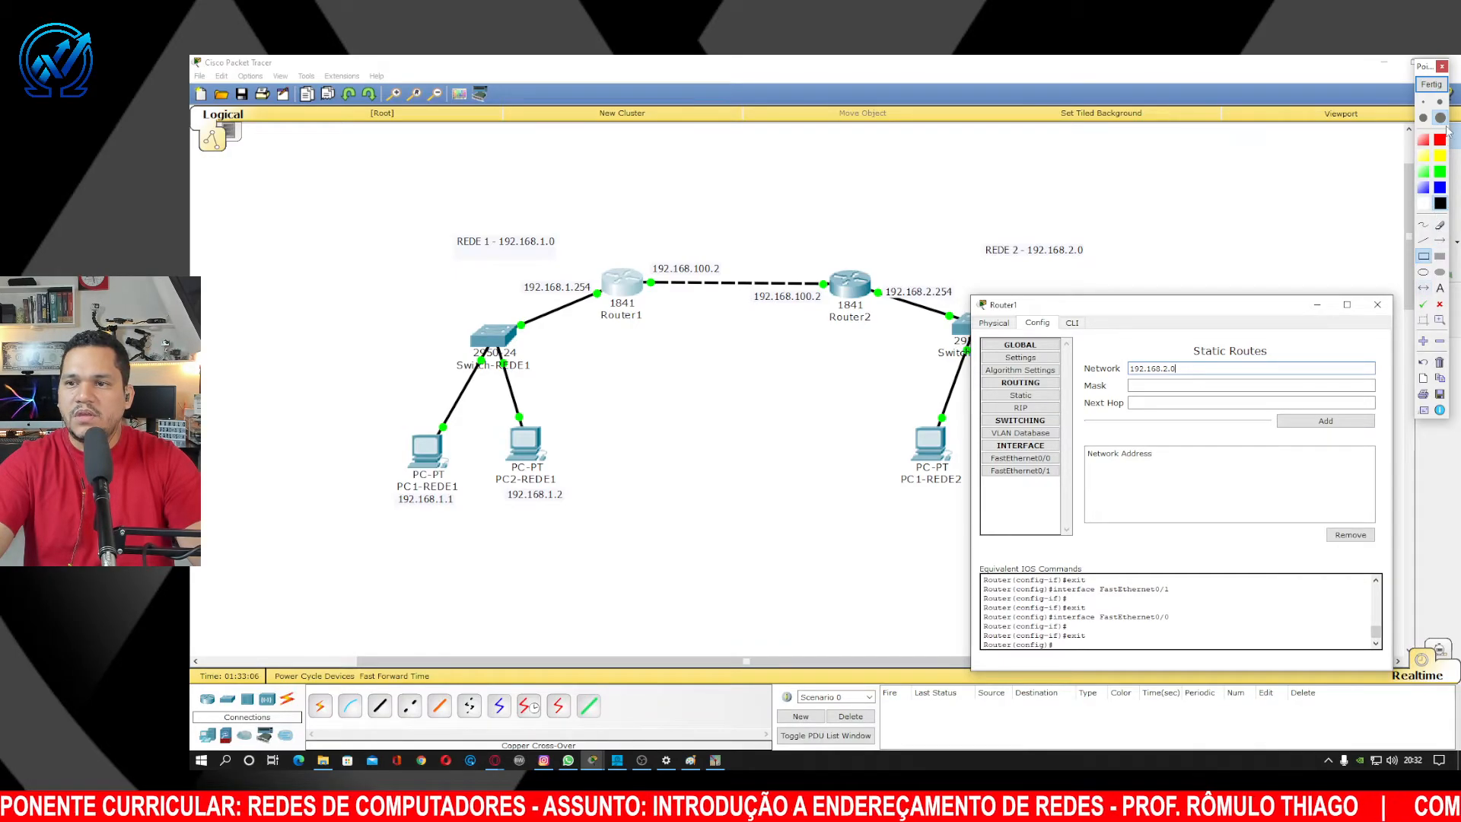
left_click(1440, 102)
mouse_move(939, 213)
left_mouse_down()
mouse_move(1077, 273)
mouse_move(1123, 274)
left_mouse_up()
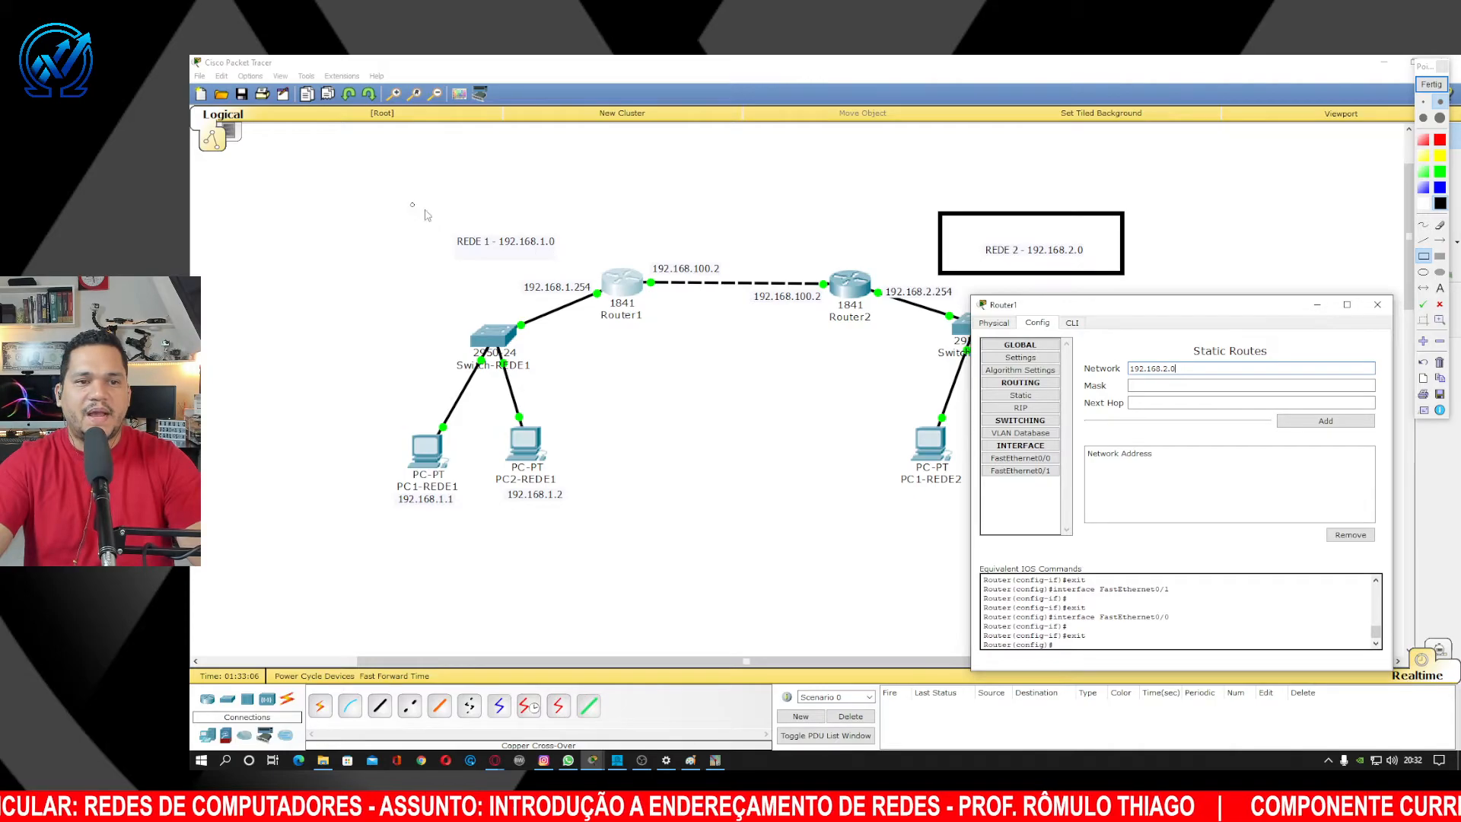
left_click_drag(412, 205, 602, 270)
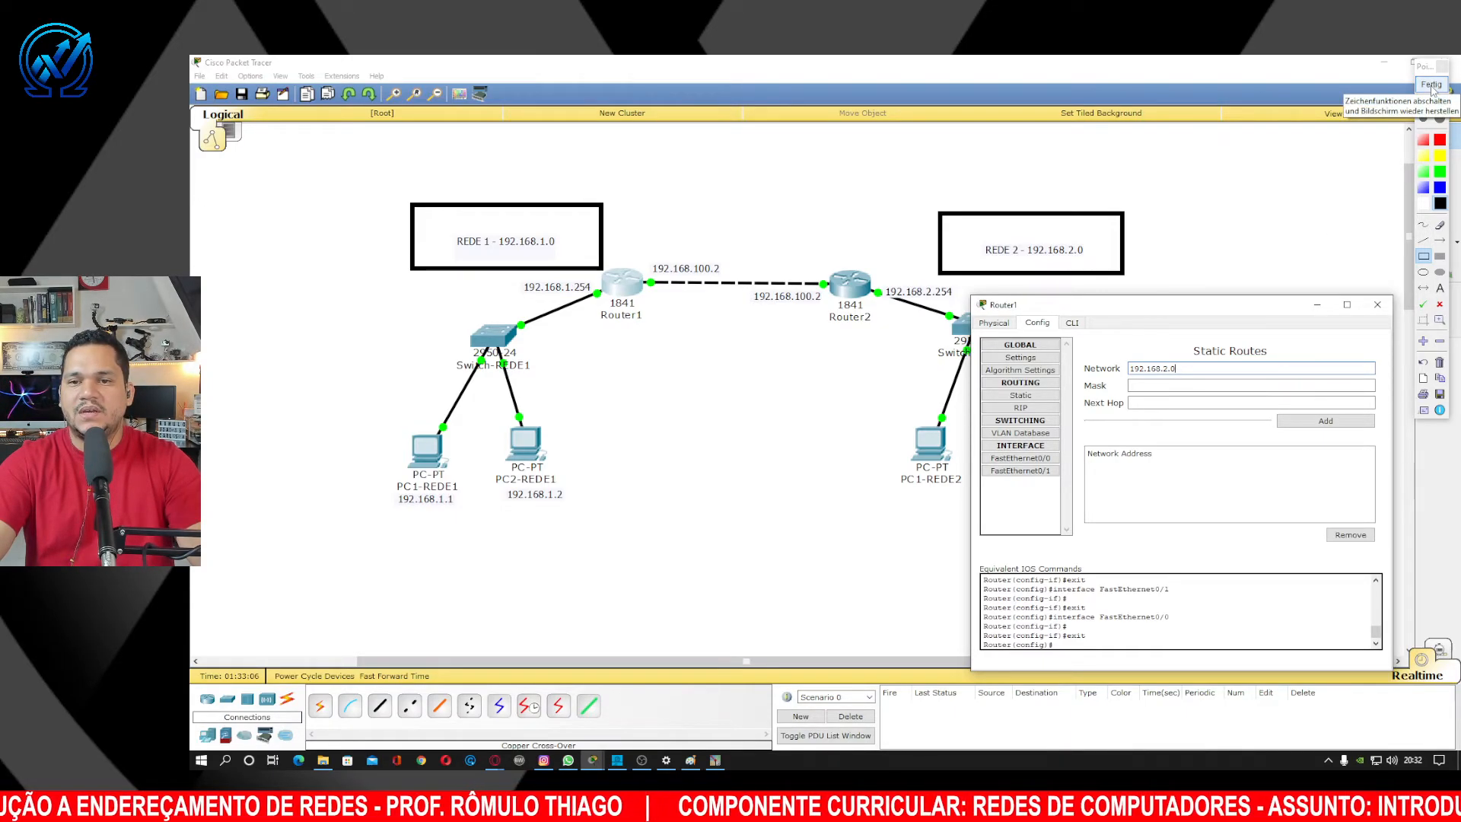
left_click(1432, 85)
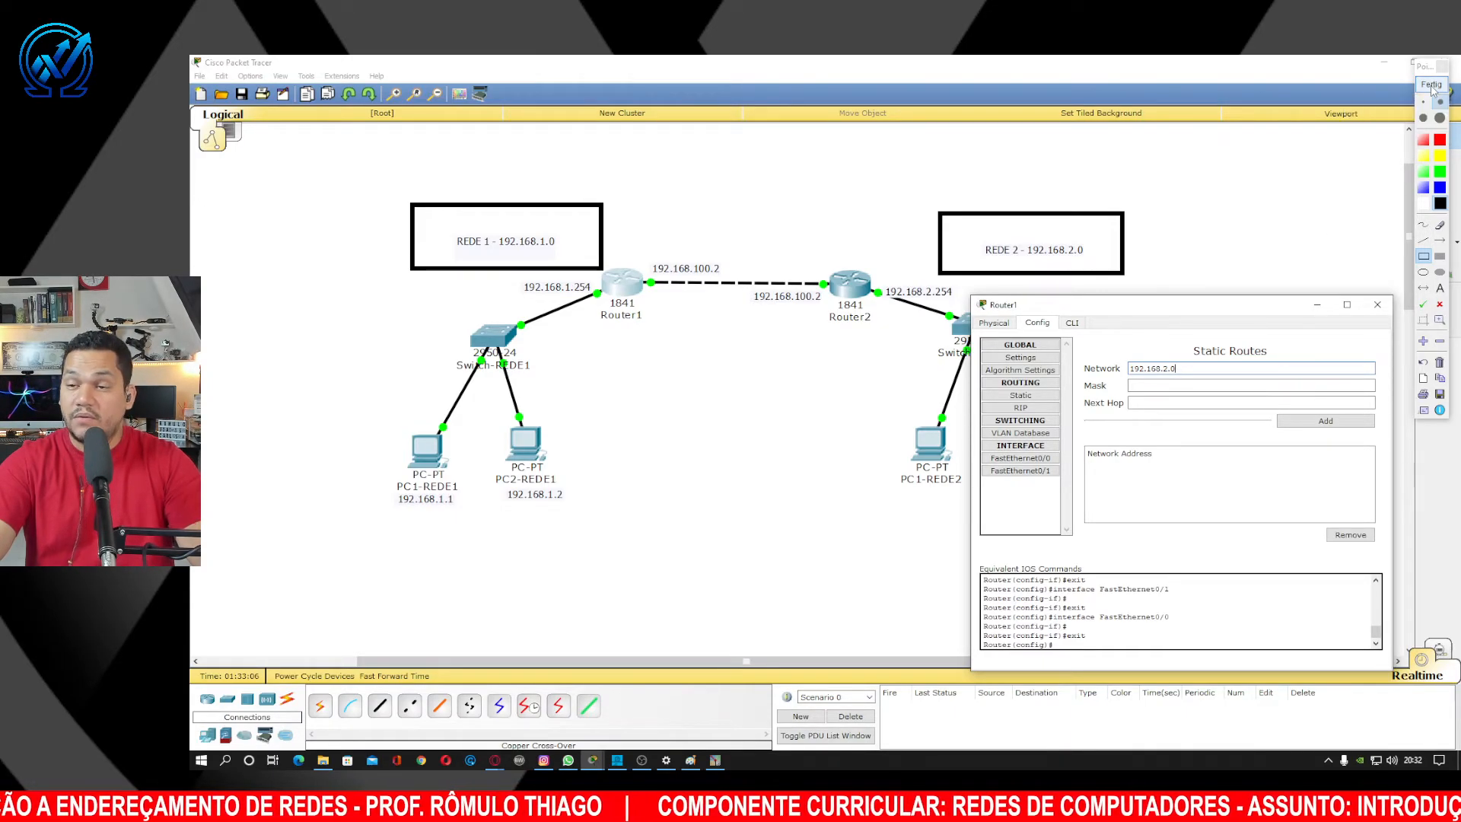
Enter mask 255.255.255.0 for Router1's static route to 192.168.2.0.
left_click(1160, 311)
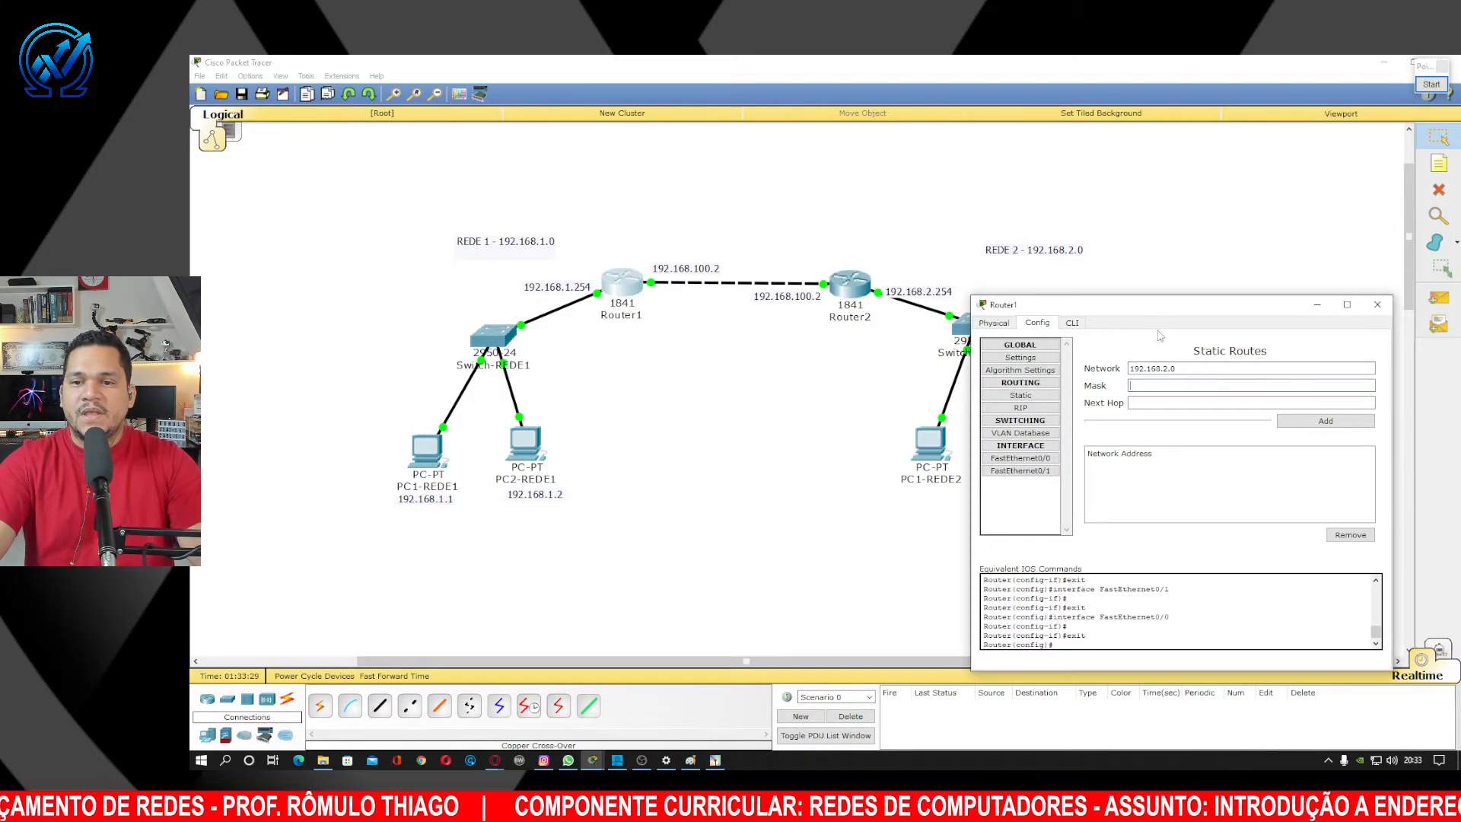
type("255.2")
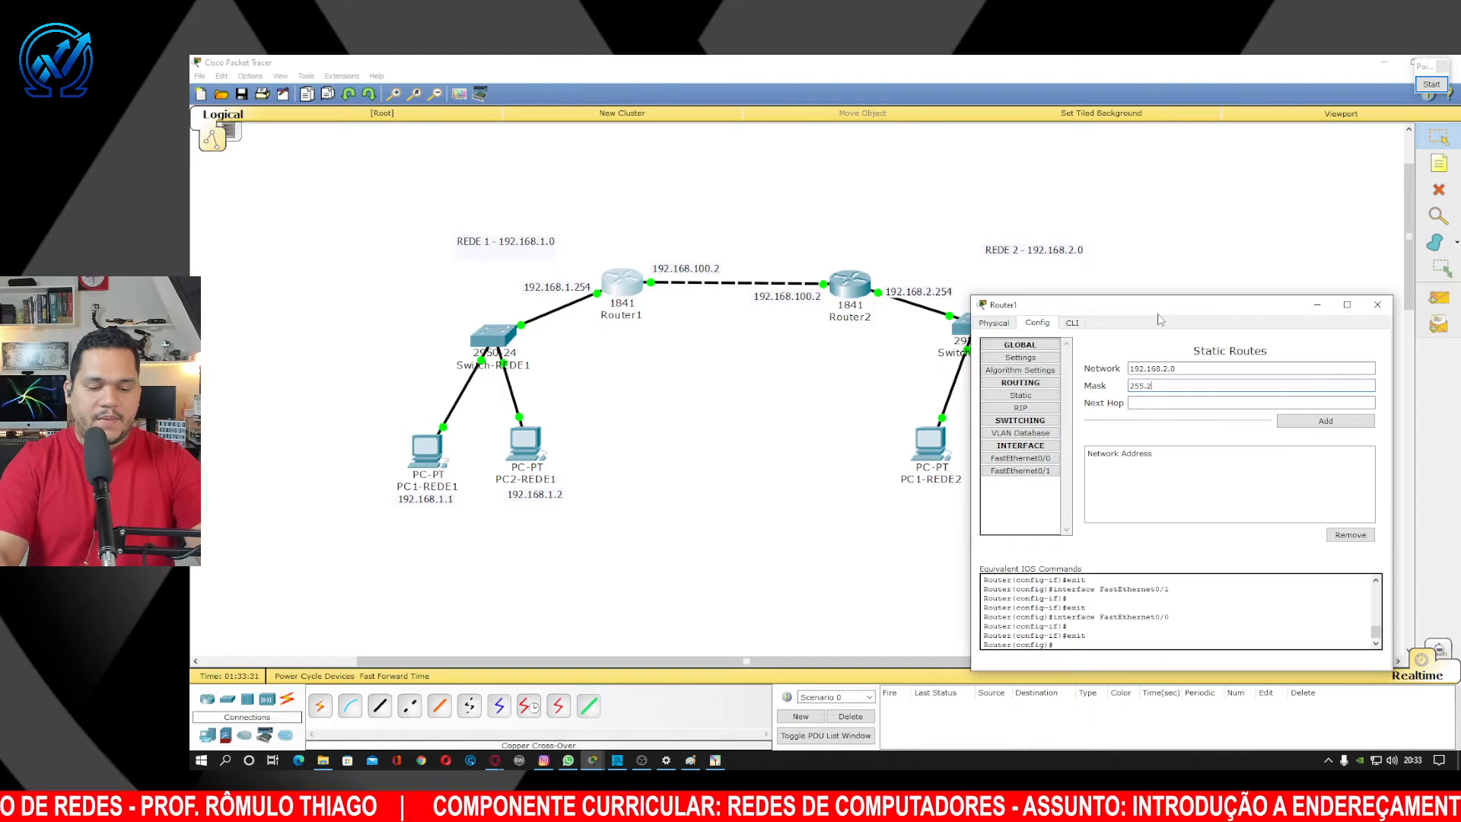
type("55.25")
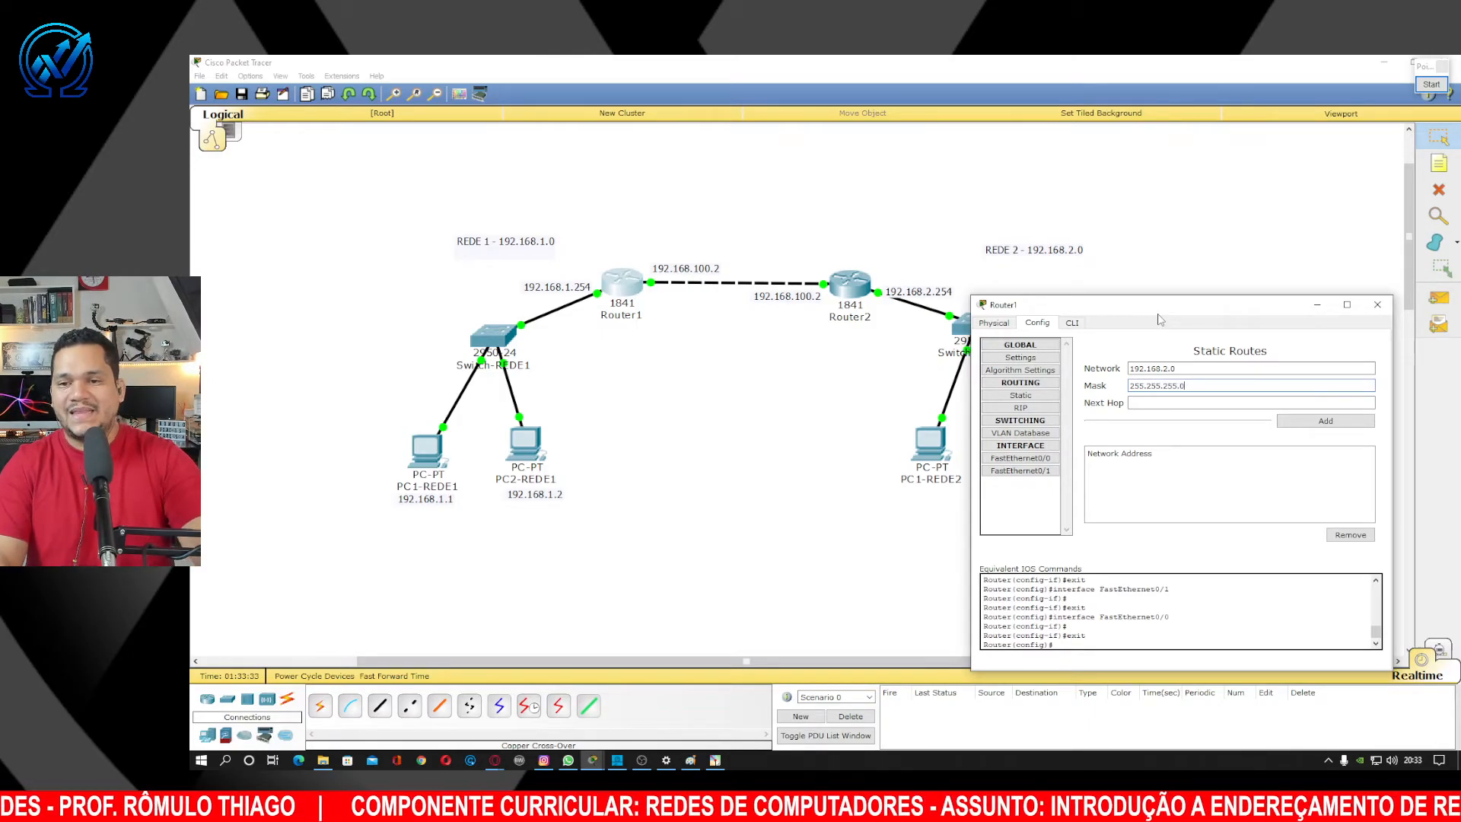
type("5.0")
left_click(1201, 403)
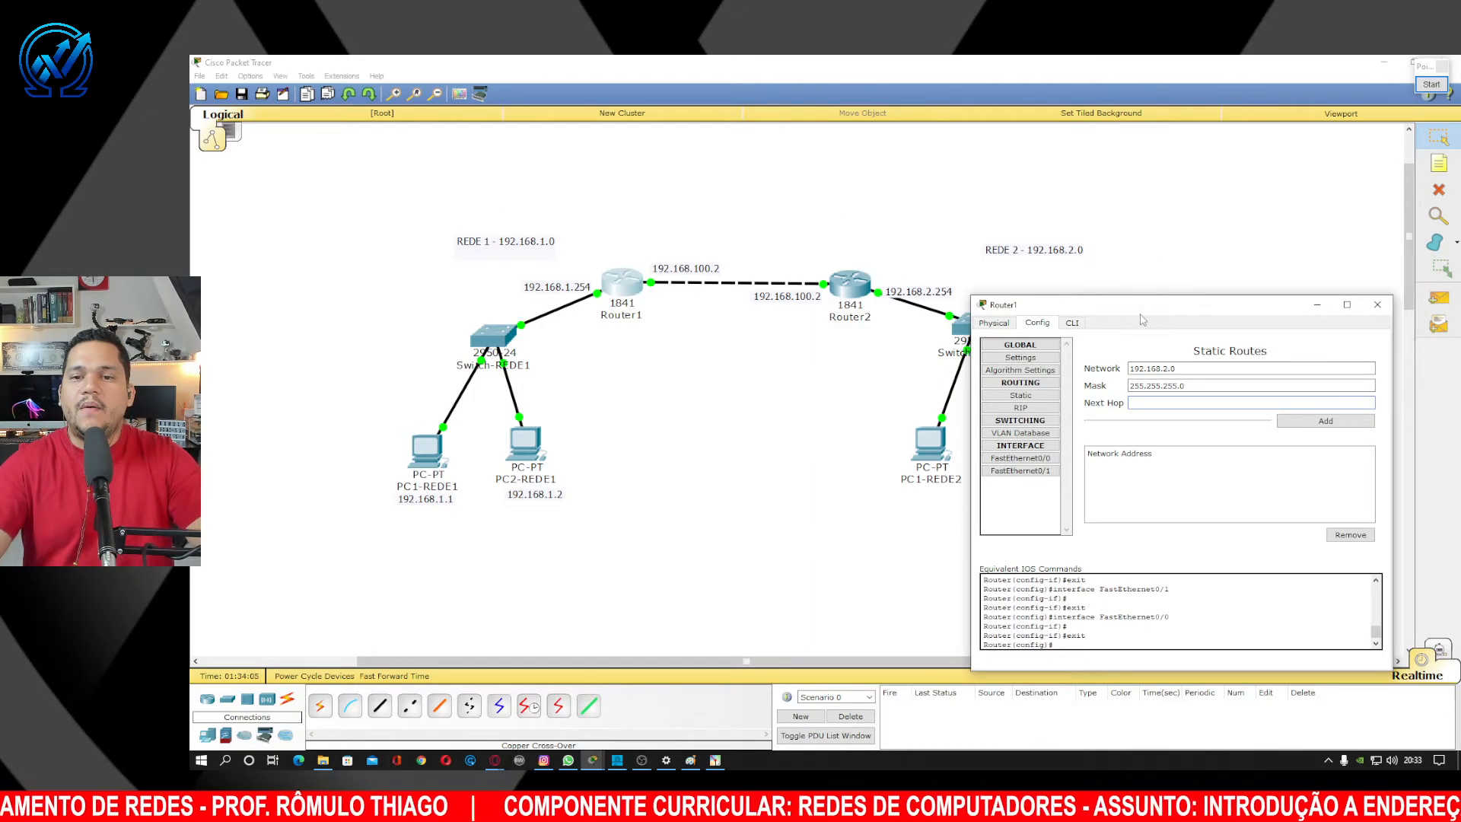
left_click(1431, 85)
left_click(1441, 240)
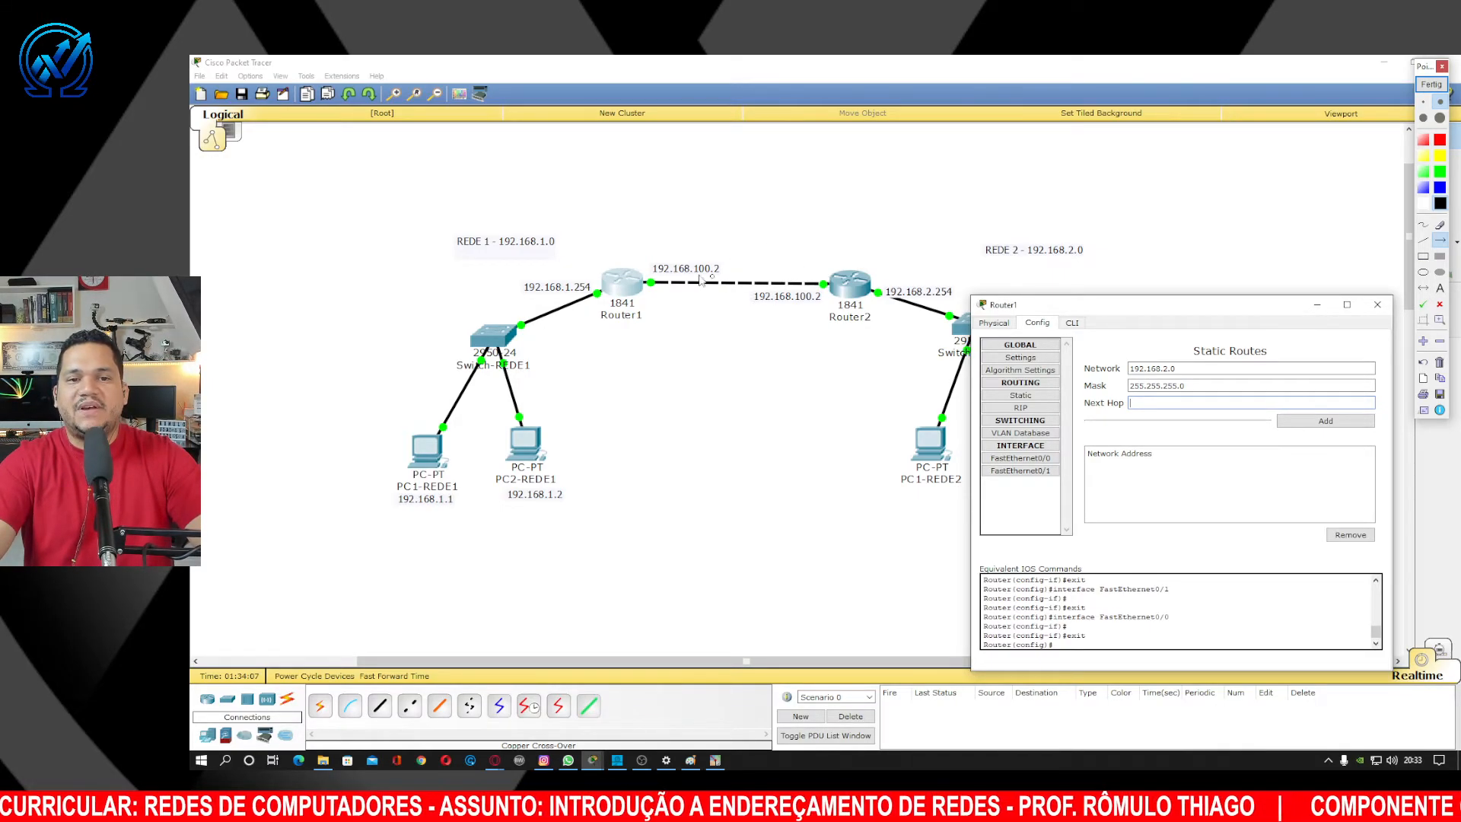
mouse_move(620, 201)
left_mouse_down()
mouse_move(622, 268)
mouse_move(930, 407)
left_mouse_up()
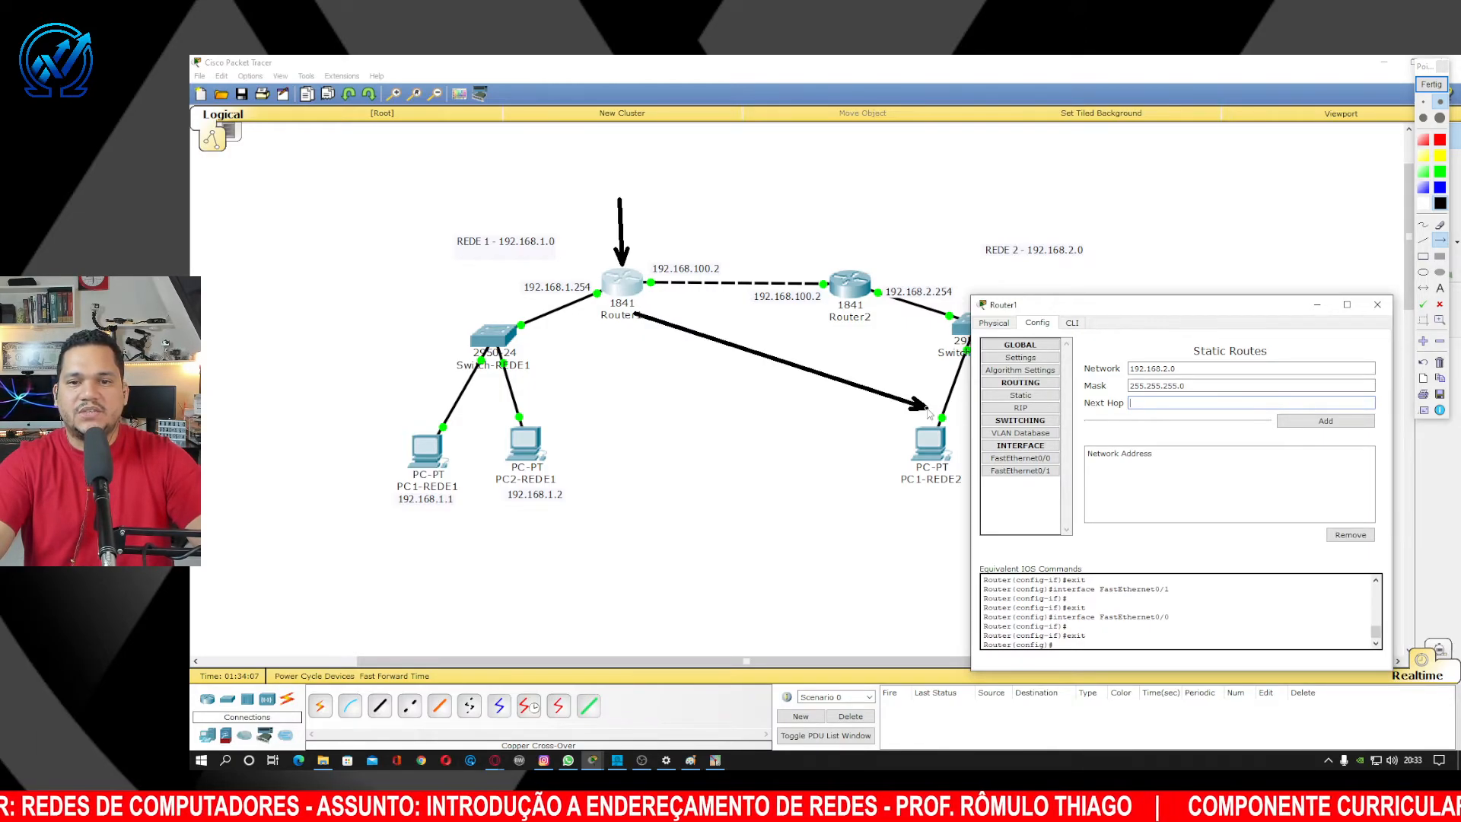
left_click(1438, 189)
mouse_move(799, 218)
left_mouse_down()
mouse_move(819, 300)
mouse_move(824, 286)
left_mouse_up()
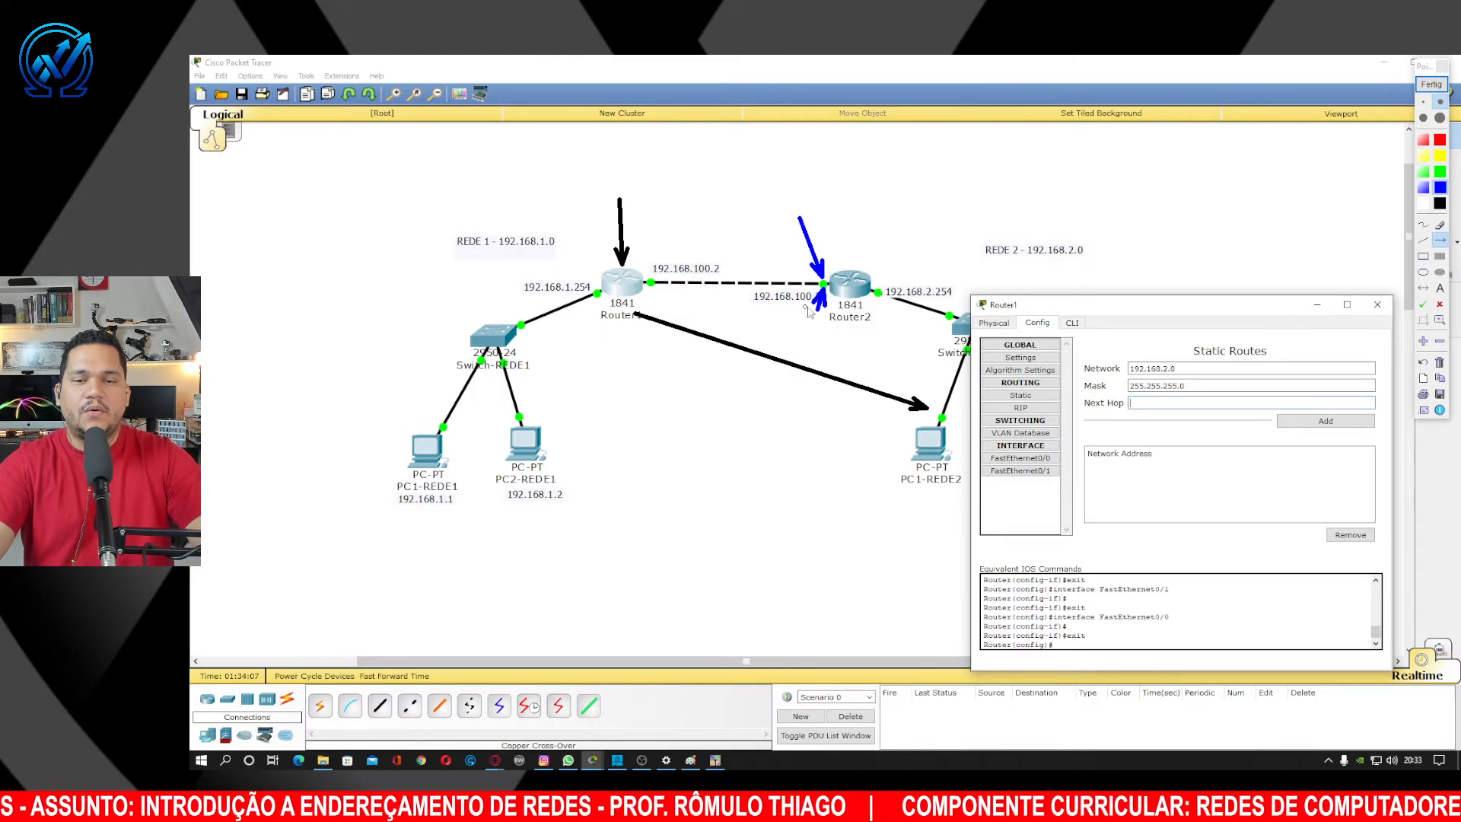
left_click(1432, 84)
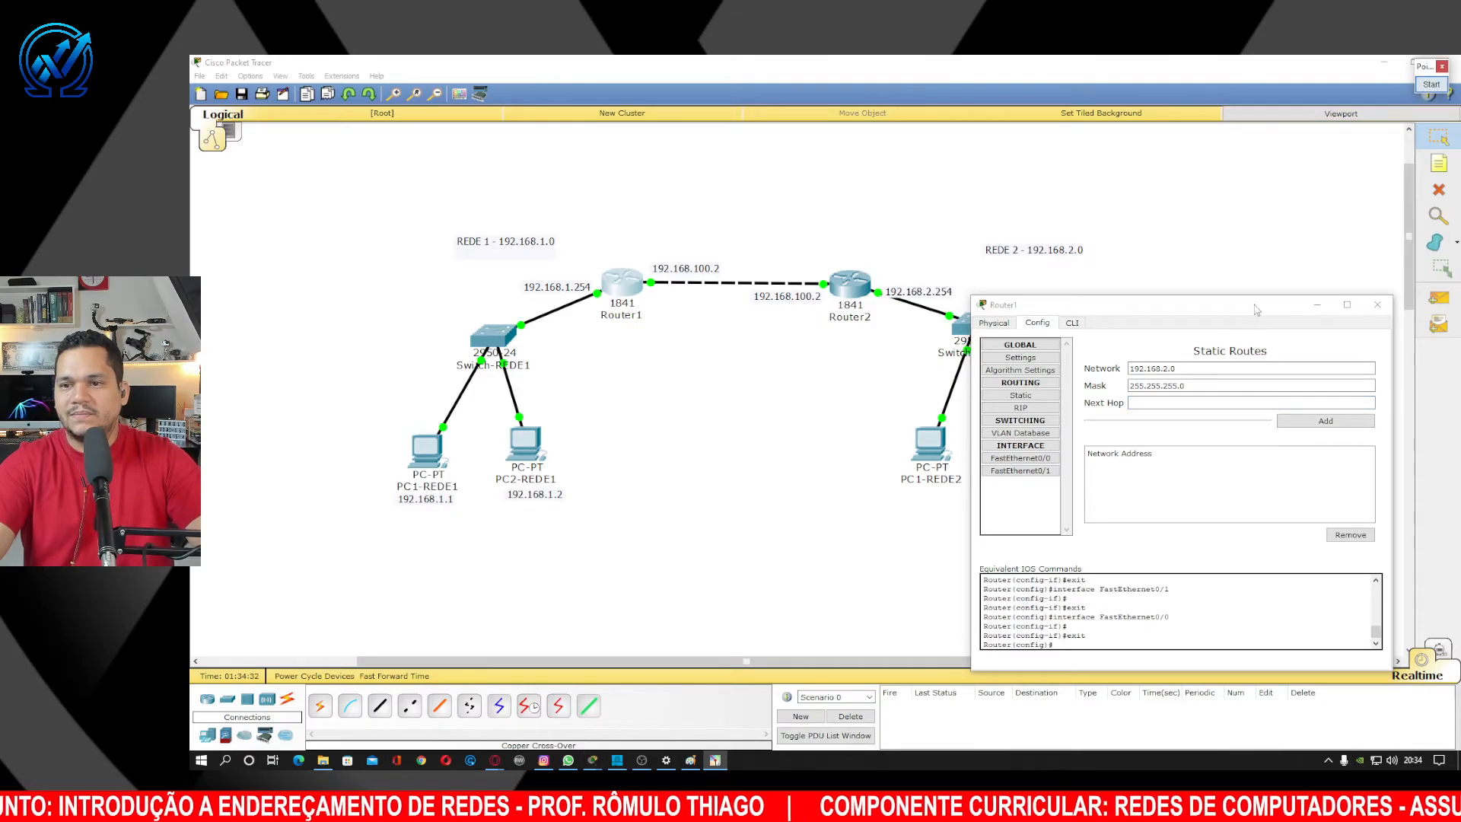
Add next hop 192.168.100.2 to Router1's 192.168.2.0/24 route and close the window.
left_click(1153, 403)
type("192")
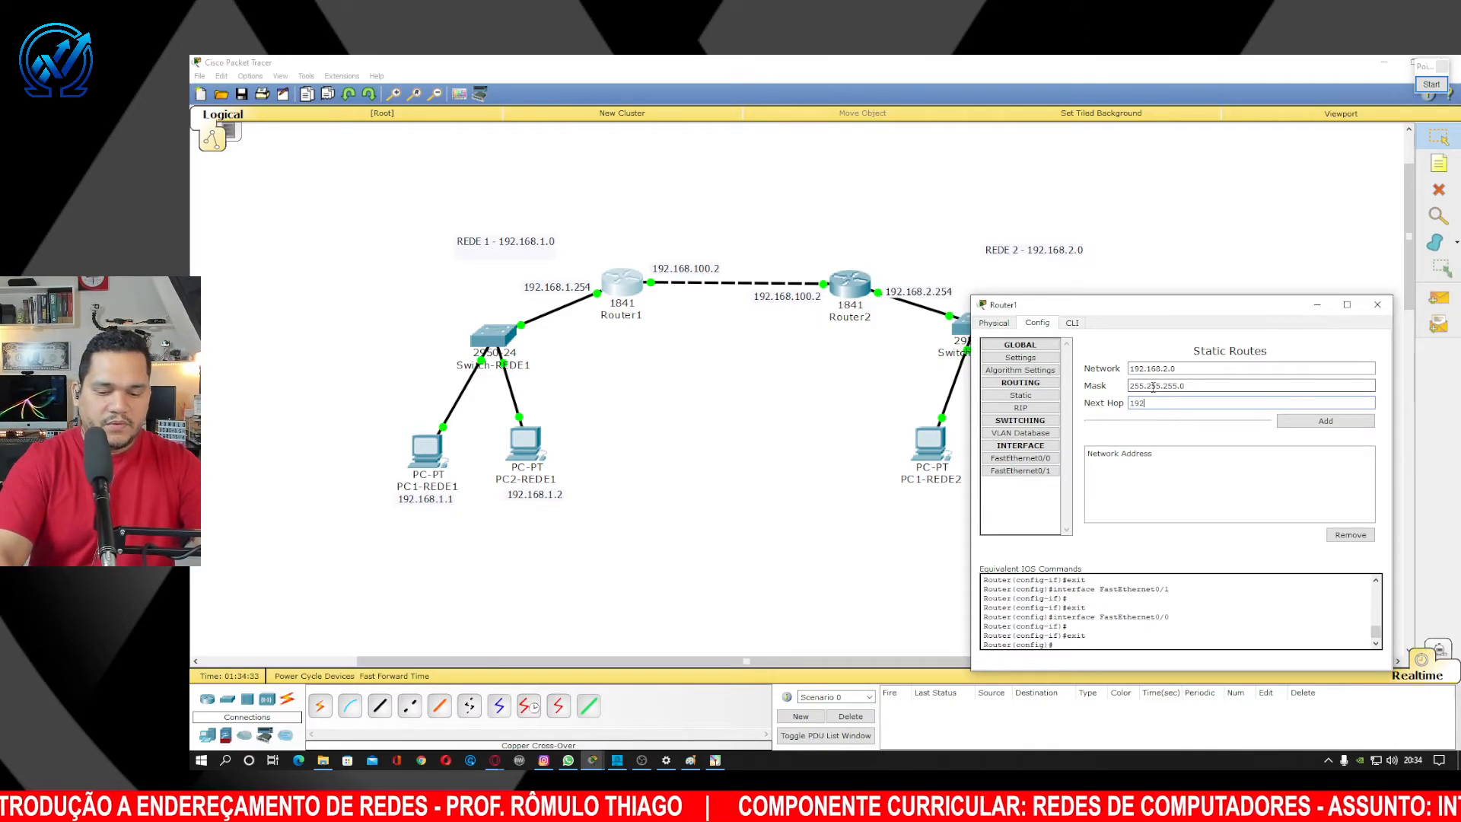
type(".168.100.2")
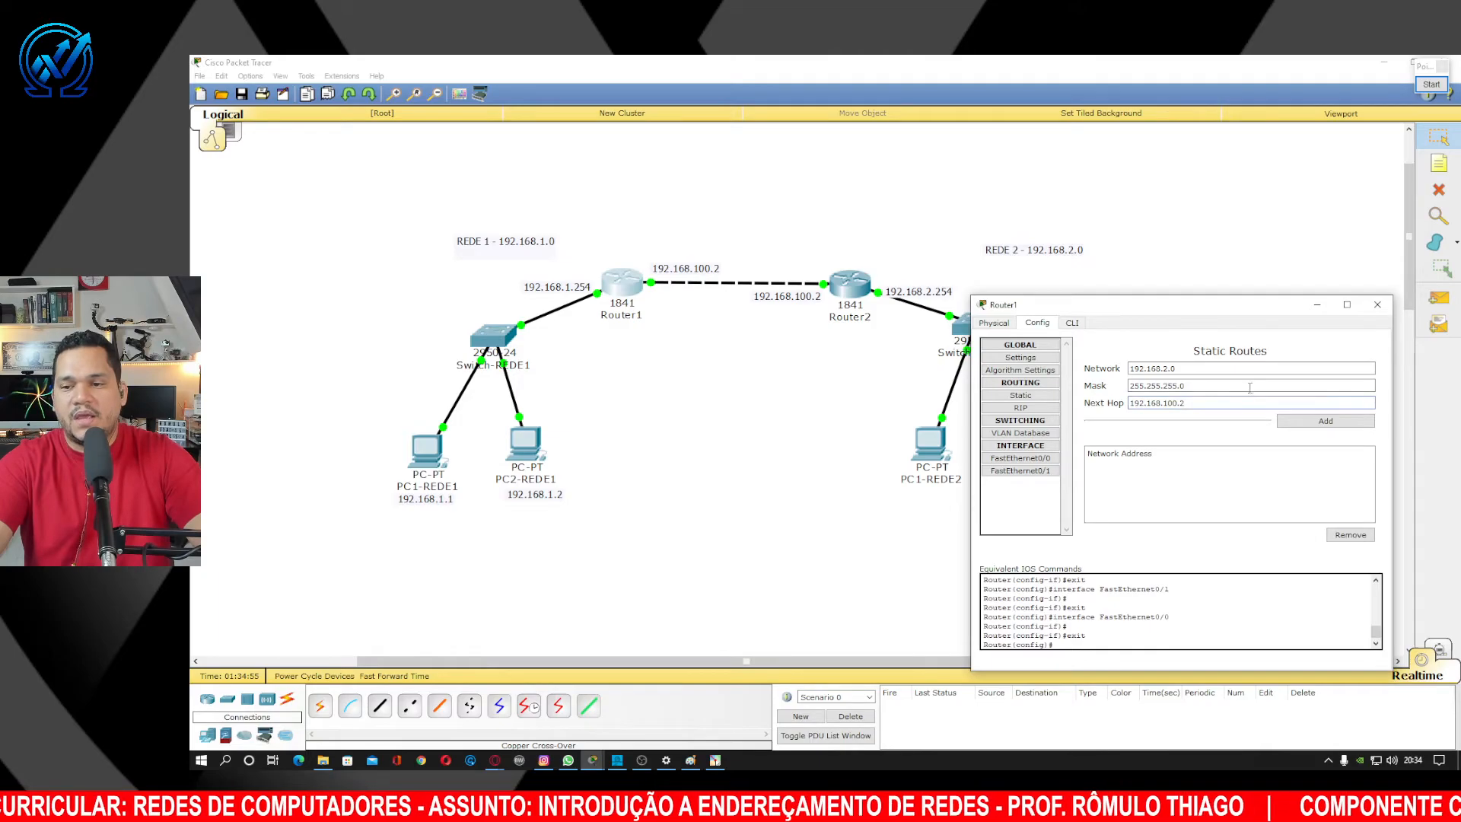
left_click(1325, 420)
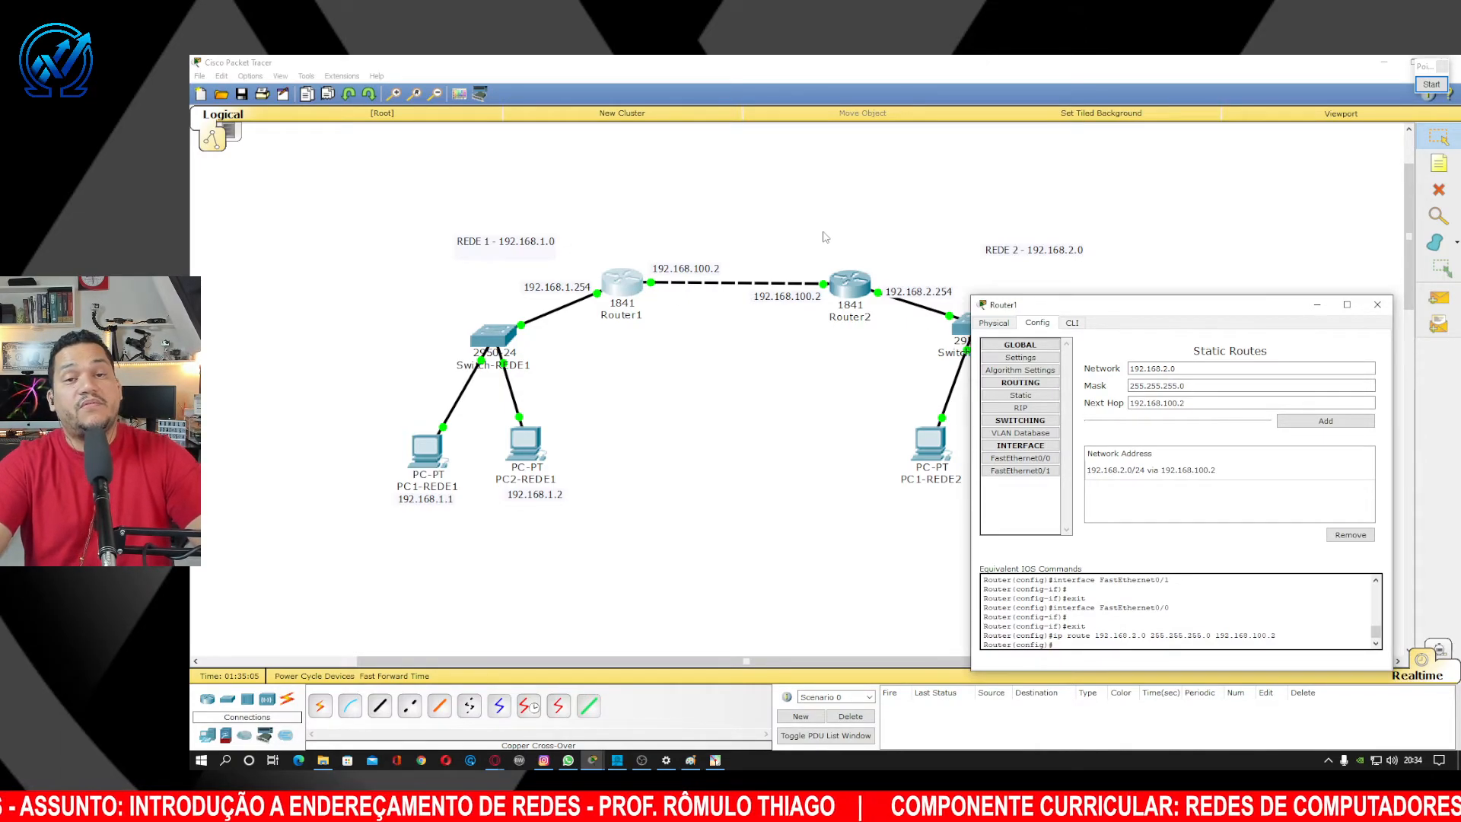
left_click(1377, 305)
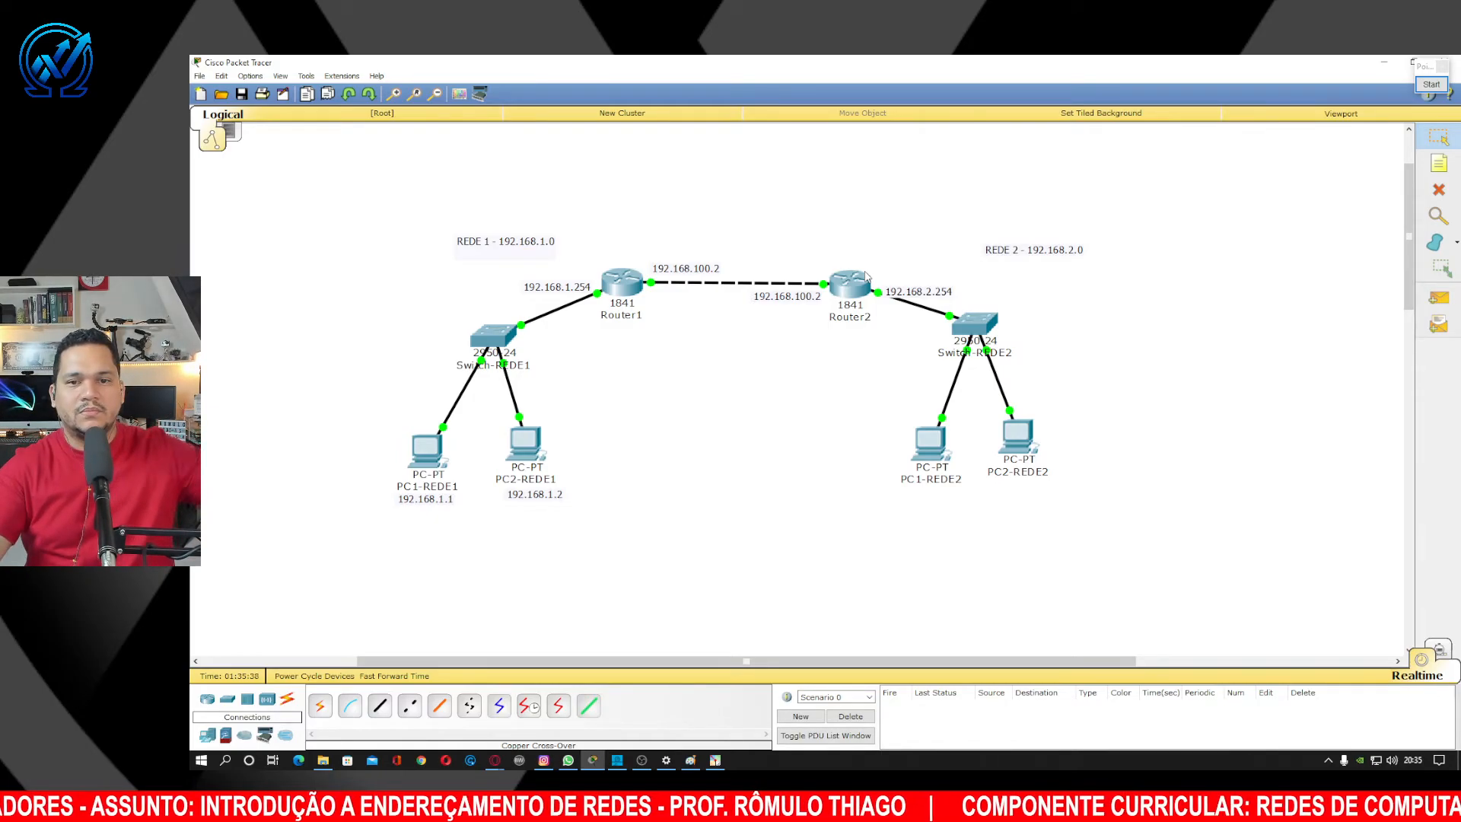
Open Router2's Static Routes page and enter network 192.168.1.0 with mask 255.255.255.0.
left_click(865, 278)
left_click_drag(870, 244, 1122, 211)
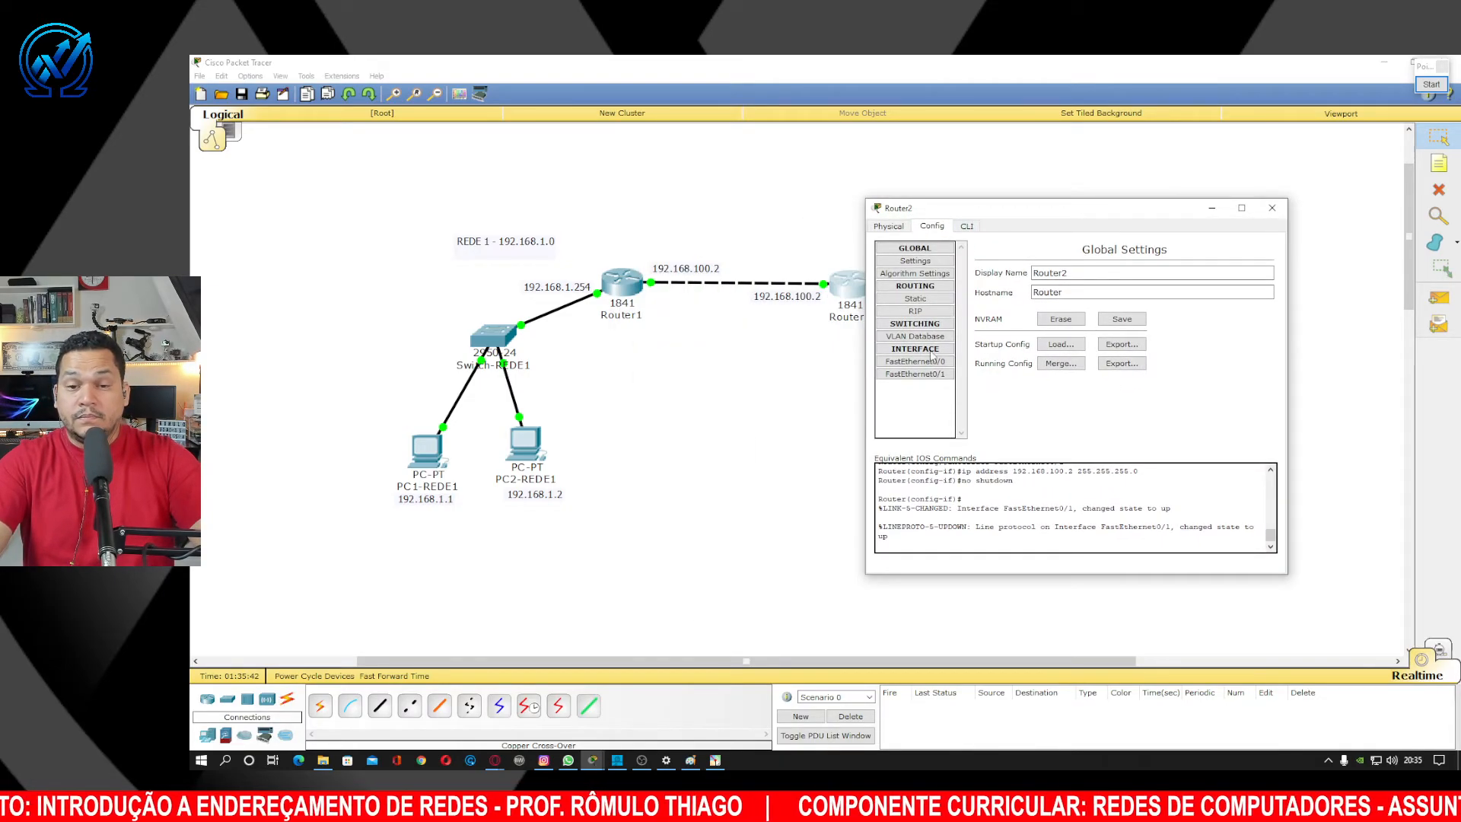
left_click(918, 299)
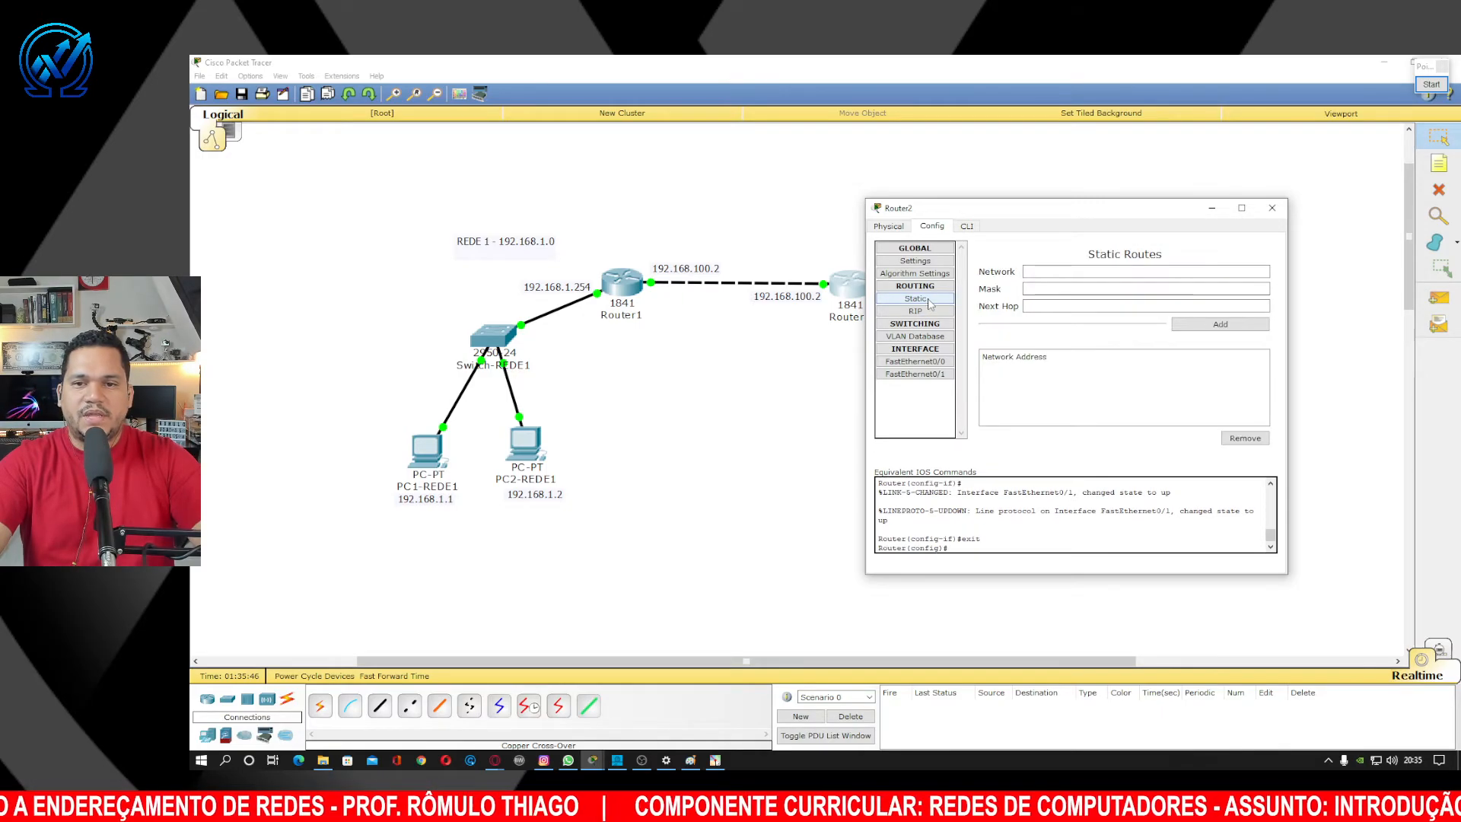
left_click_drag(1028, 220, 1141, 225)
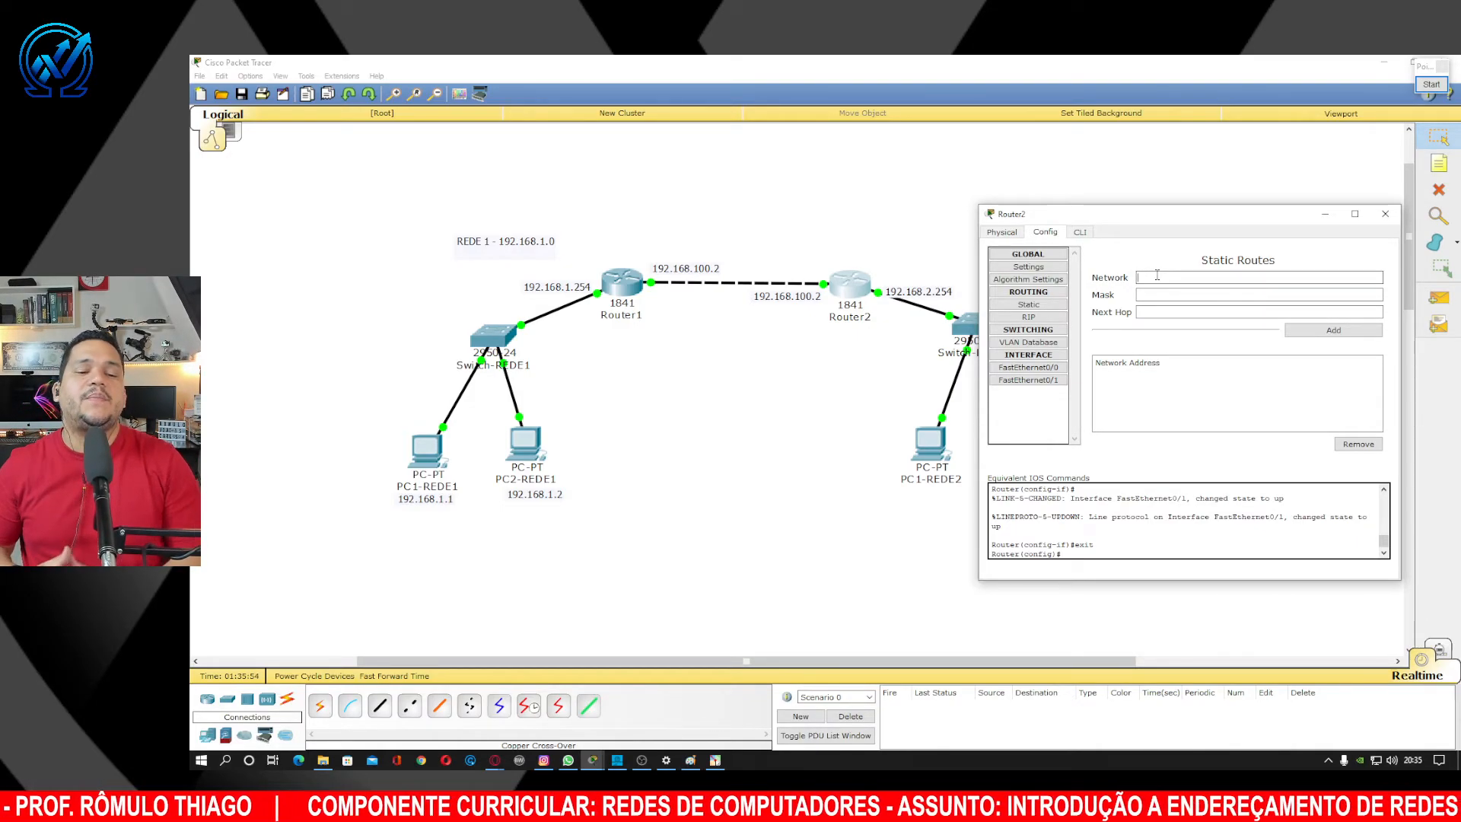
type("2.")
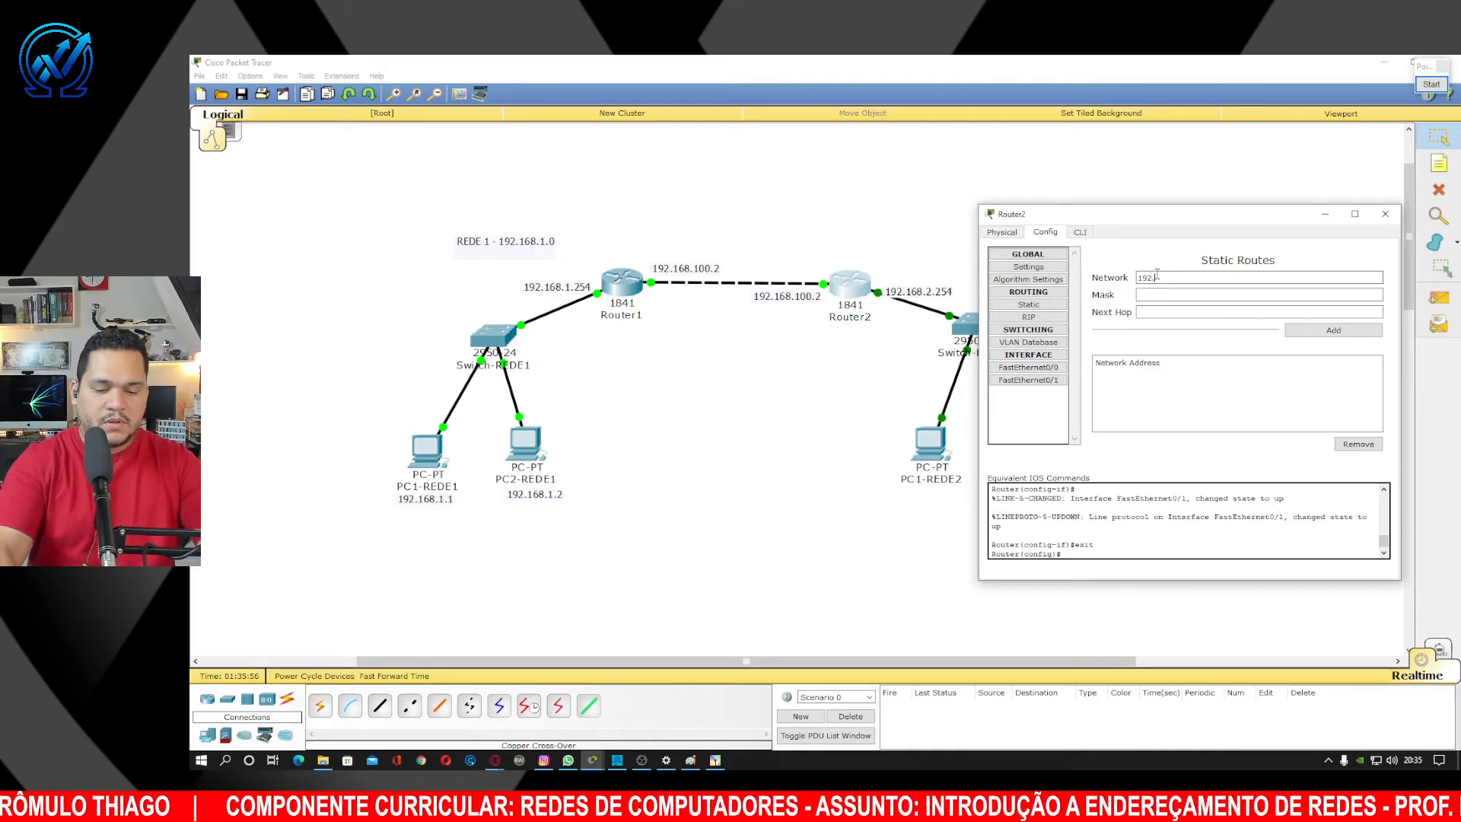
type("16")
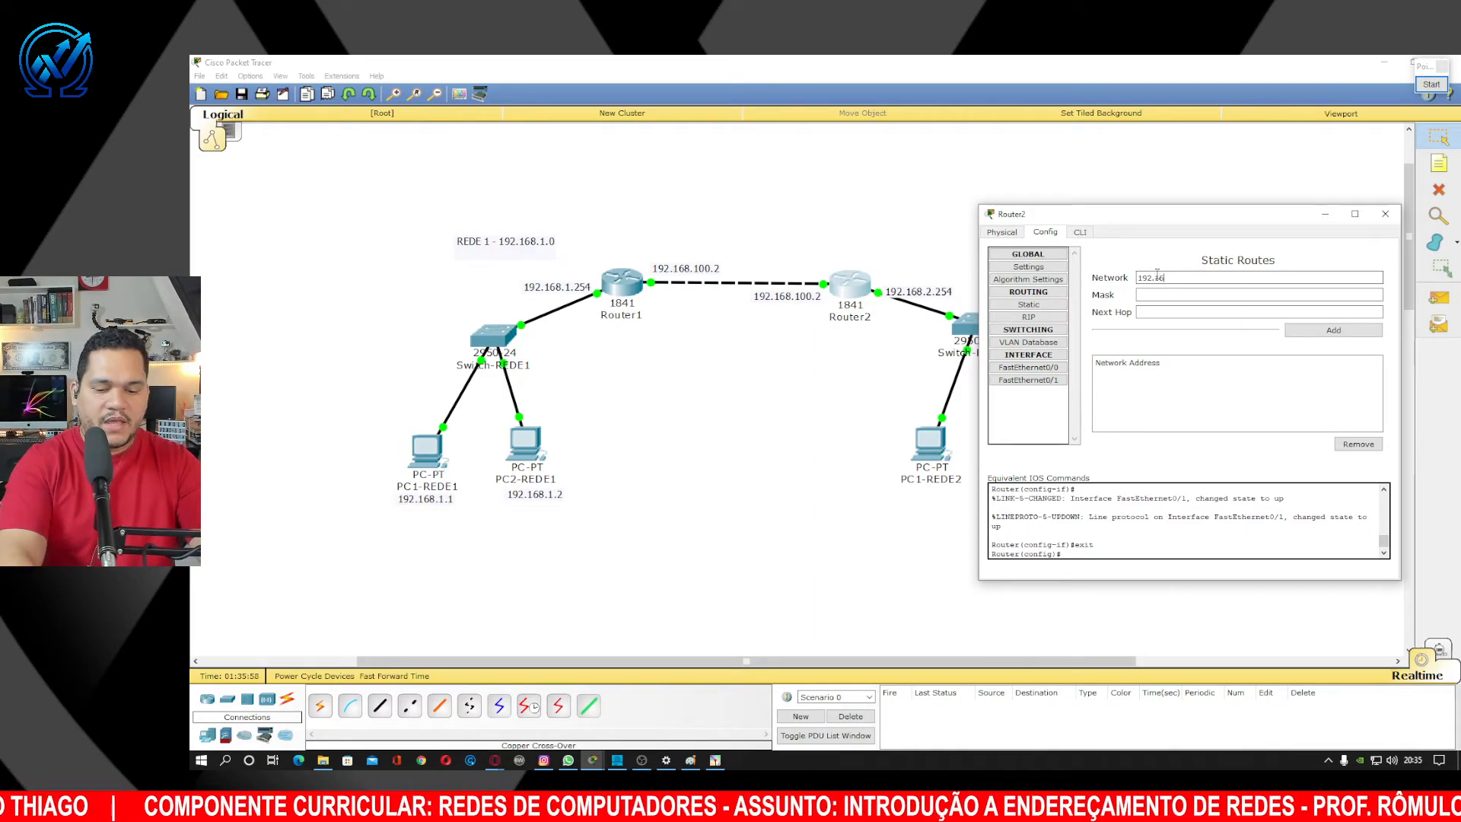
type("8.1.0")
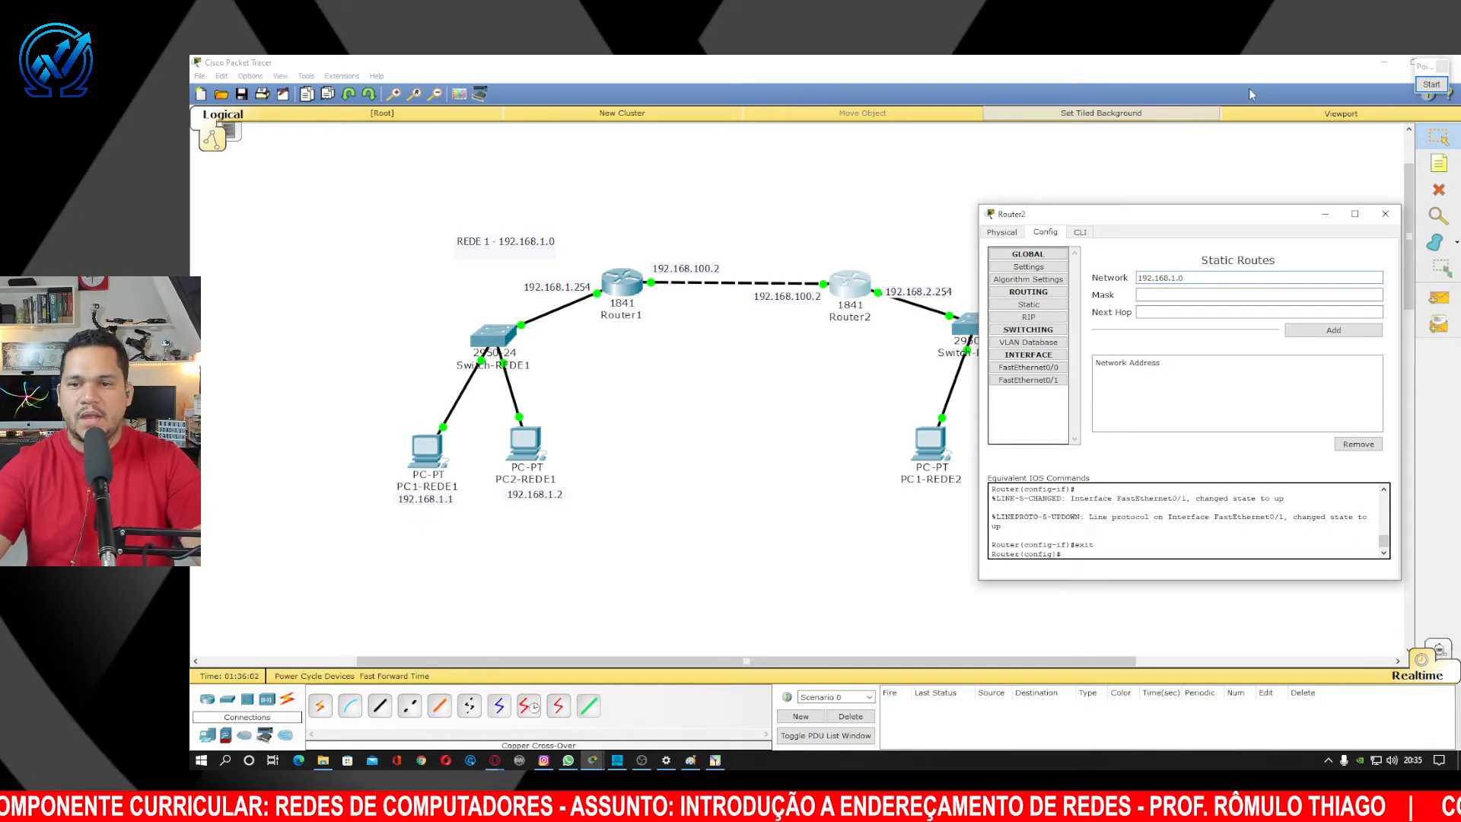
type("255")
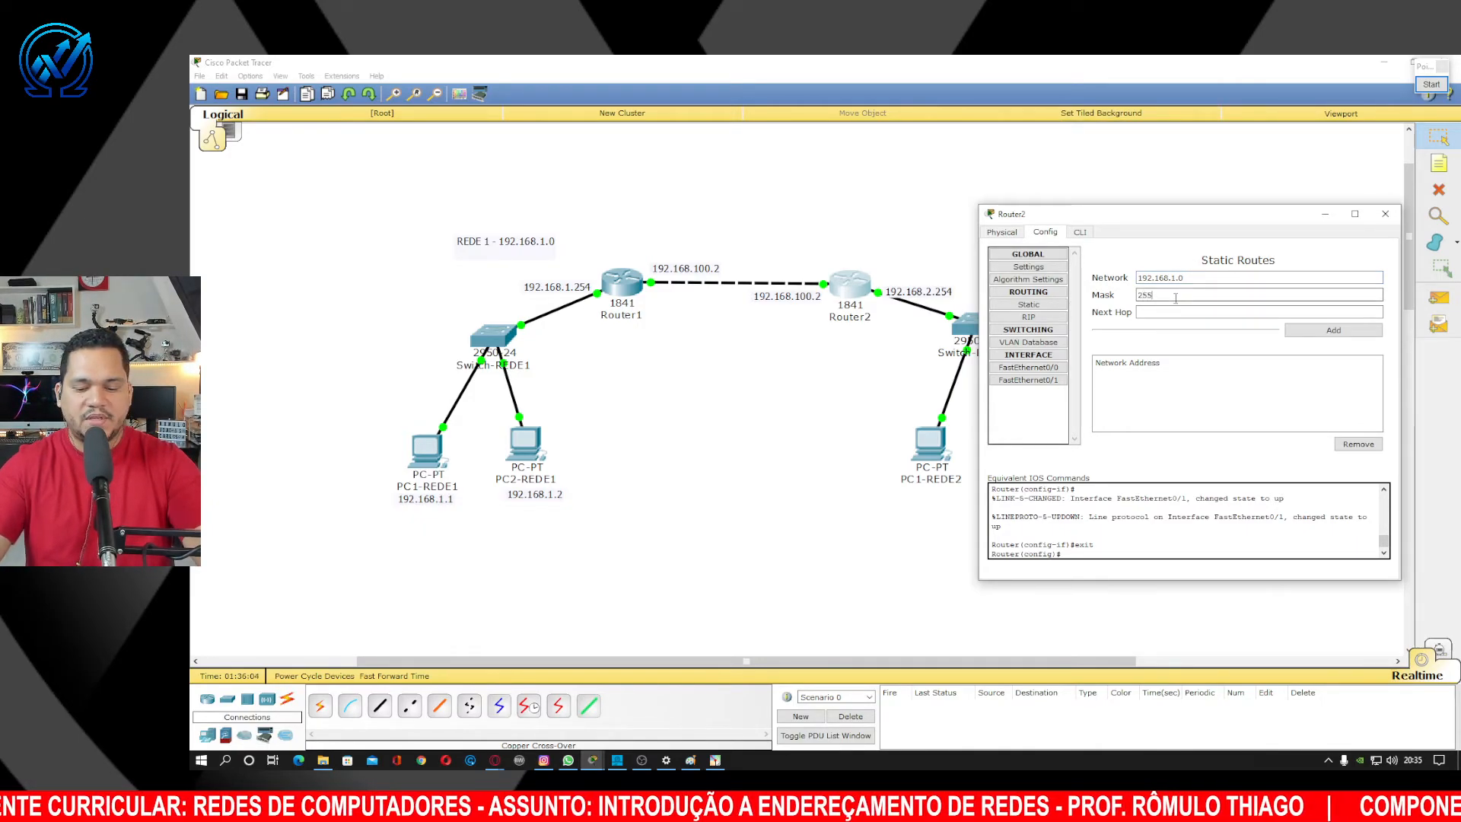
type(".255.255")
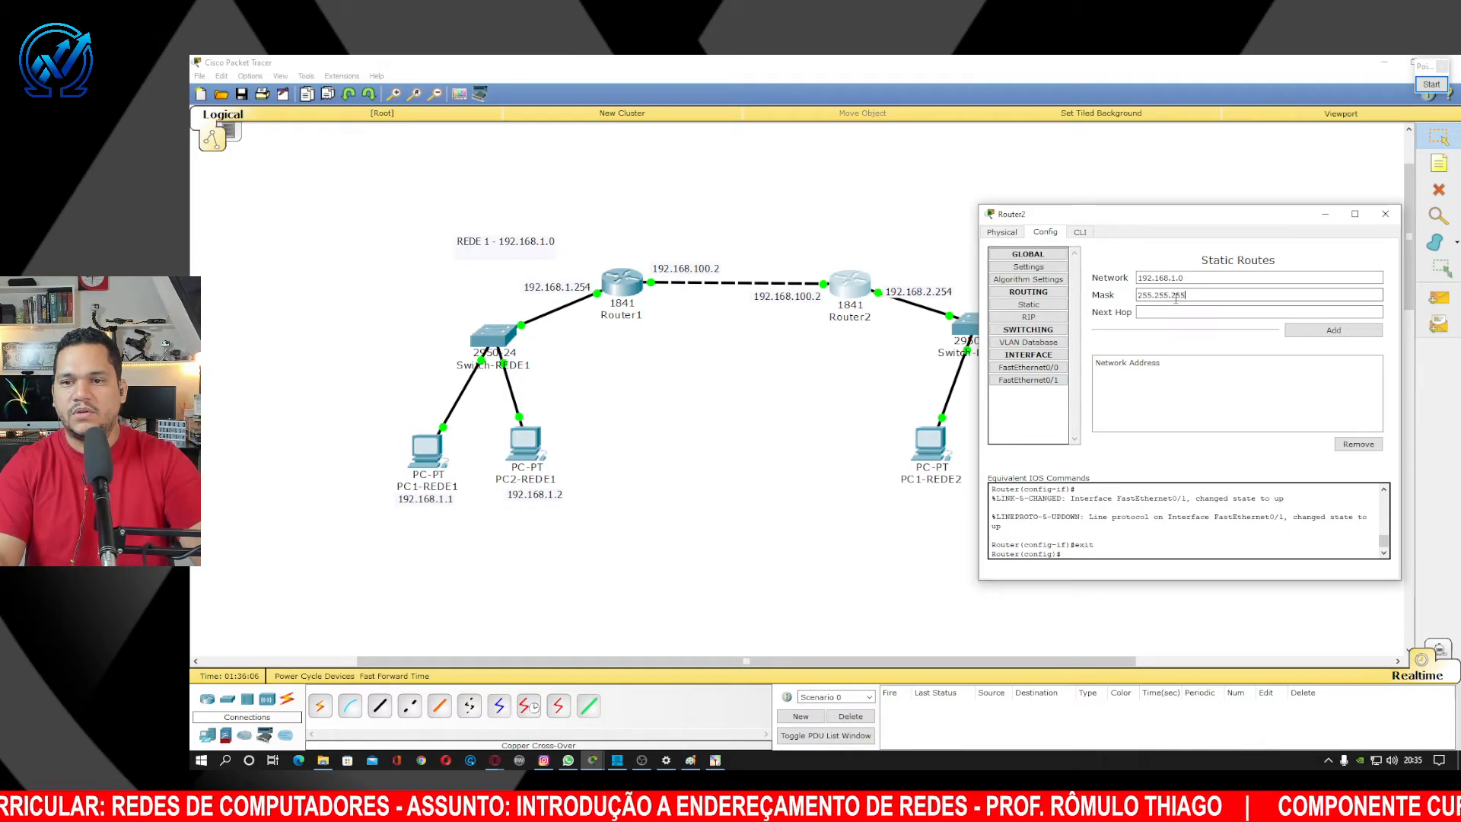
type(".0")
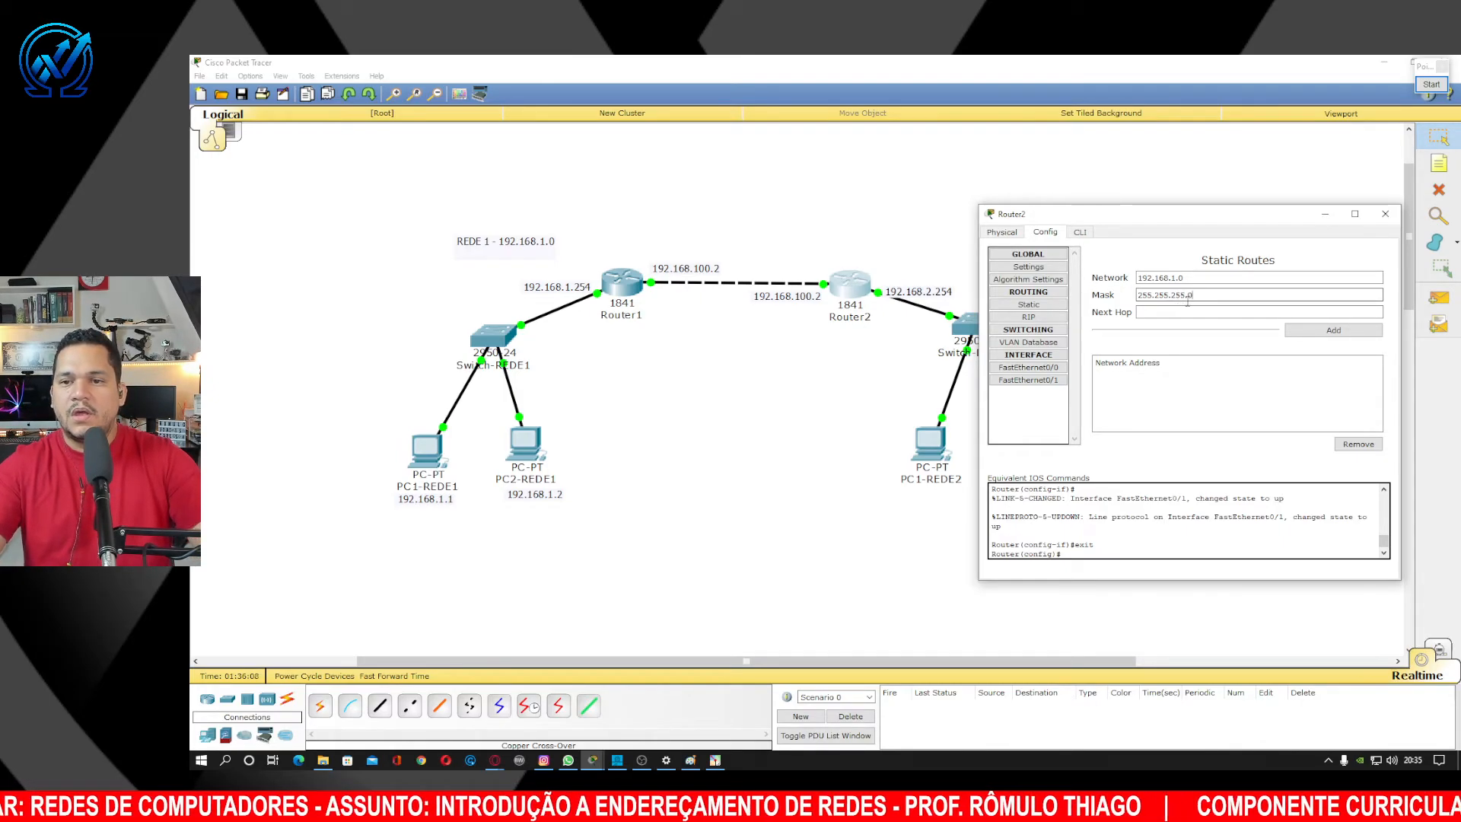
left_click(1213, 315)
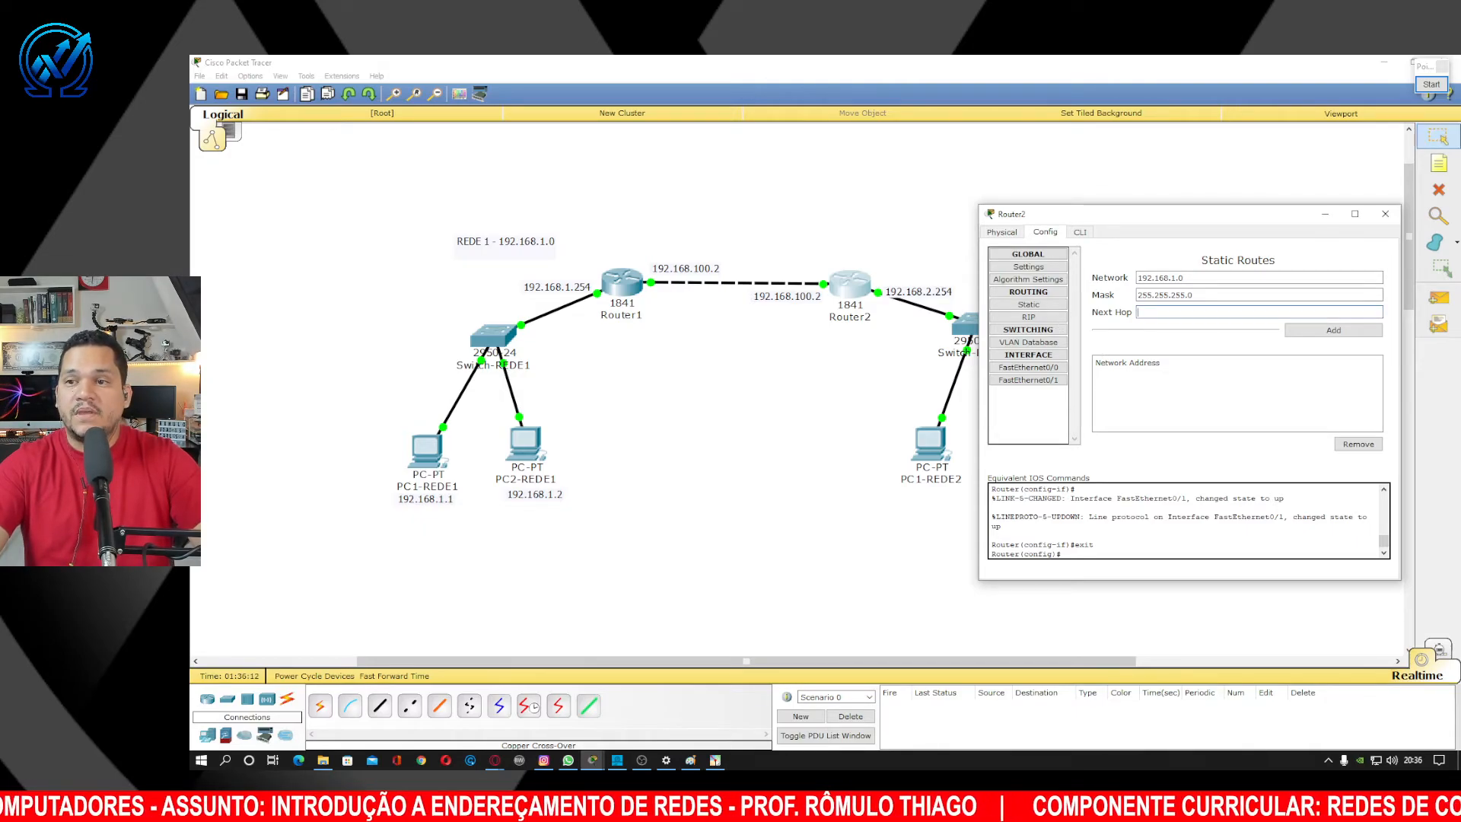
left_click(1431, 85)
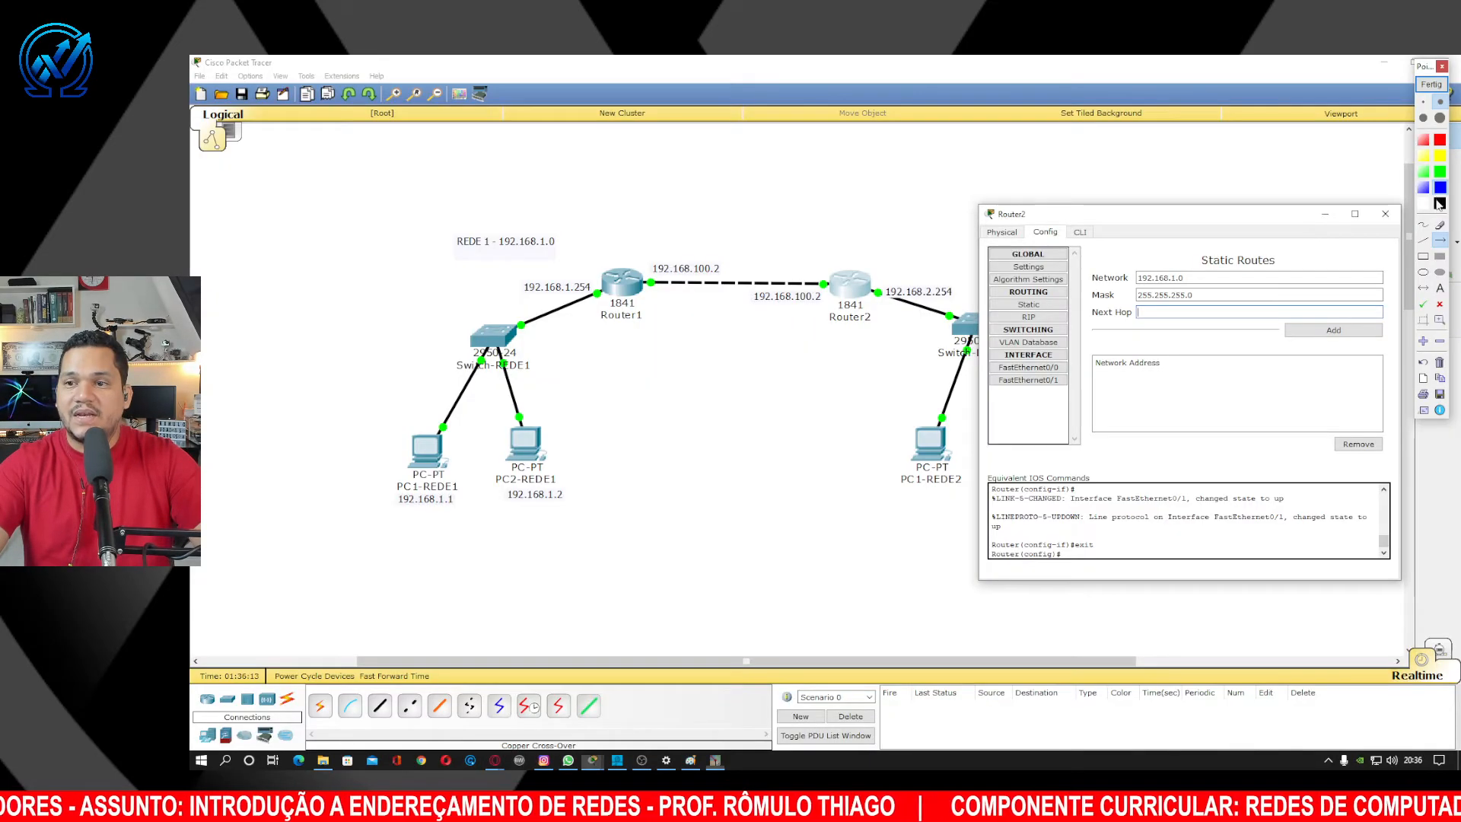
Draw two temporary blue arrows pointing at Router1 and its link port, then clear them.
left_click(1442, 240)
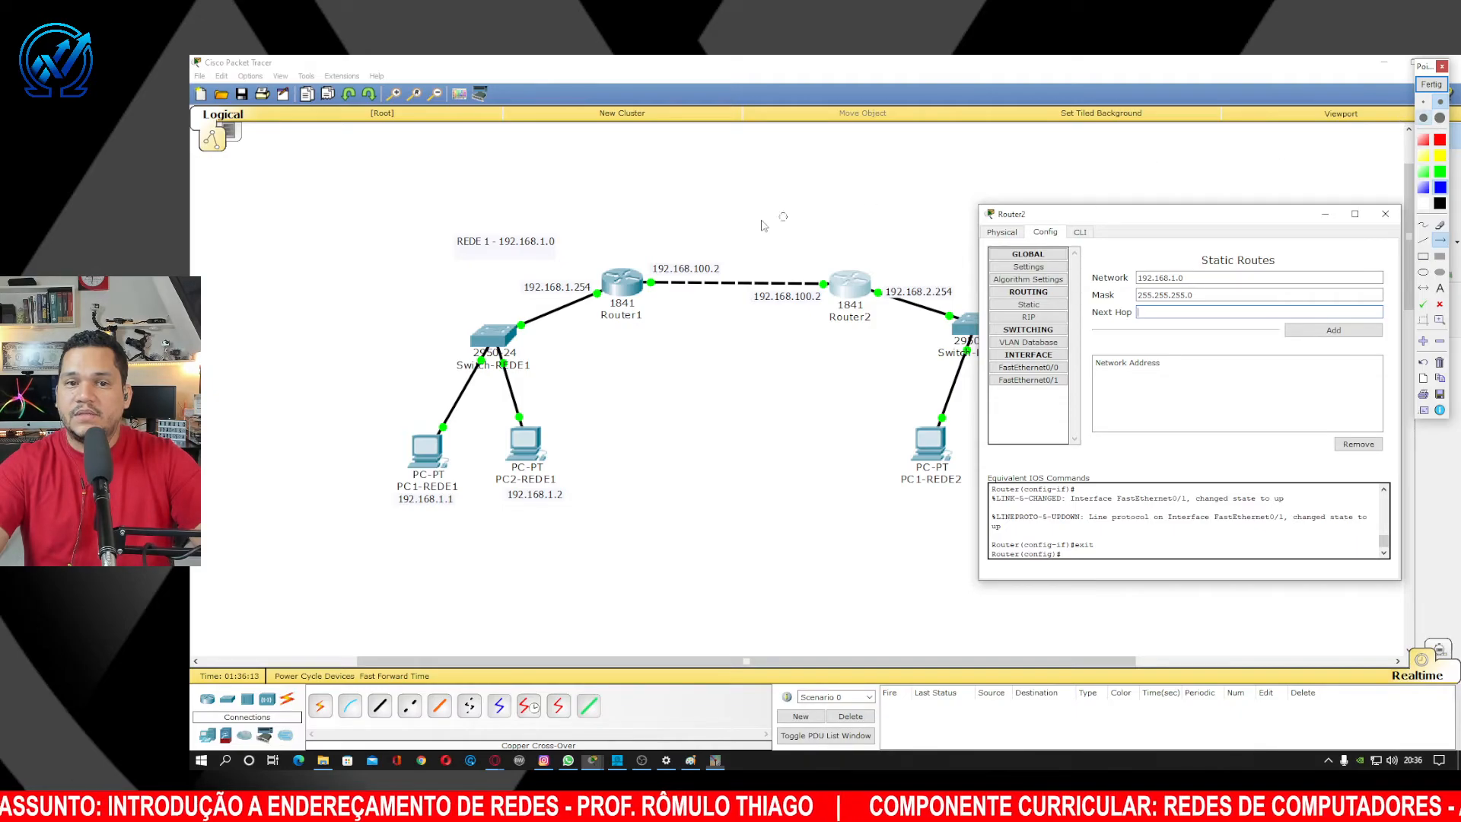
left_click(1424, 118)
left_click_drag(622, 182, 646, 270)
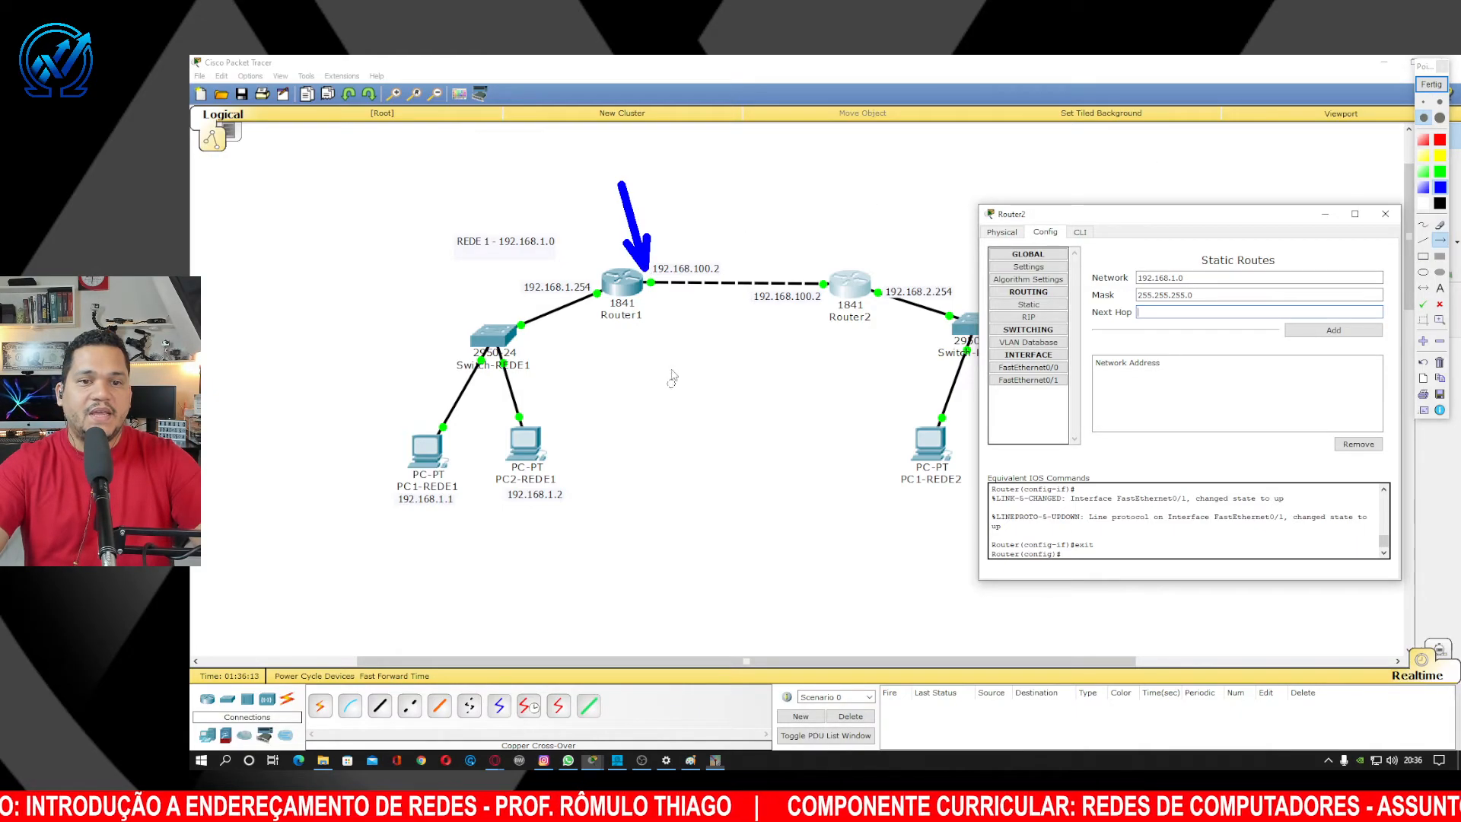
left_click_drag(671, 385, 647, 287)
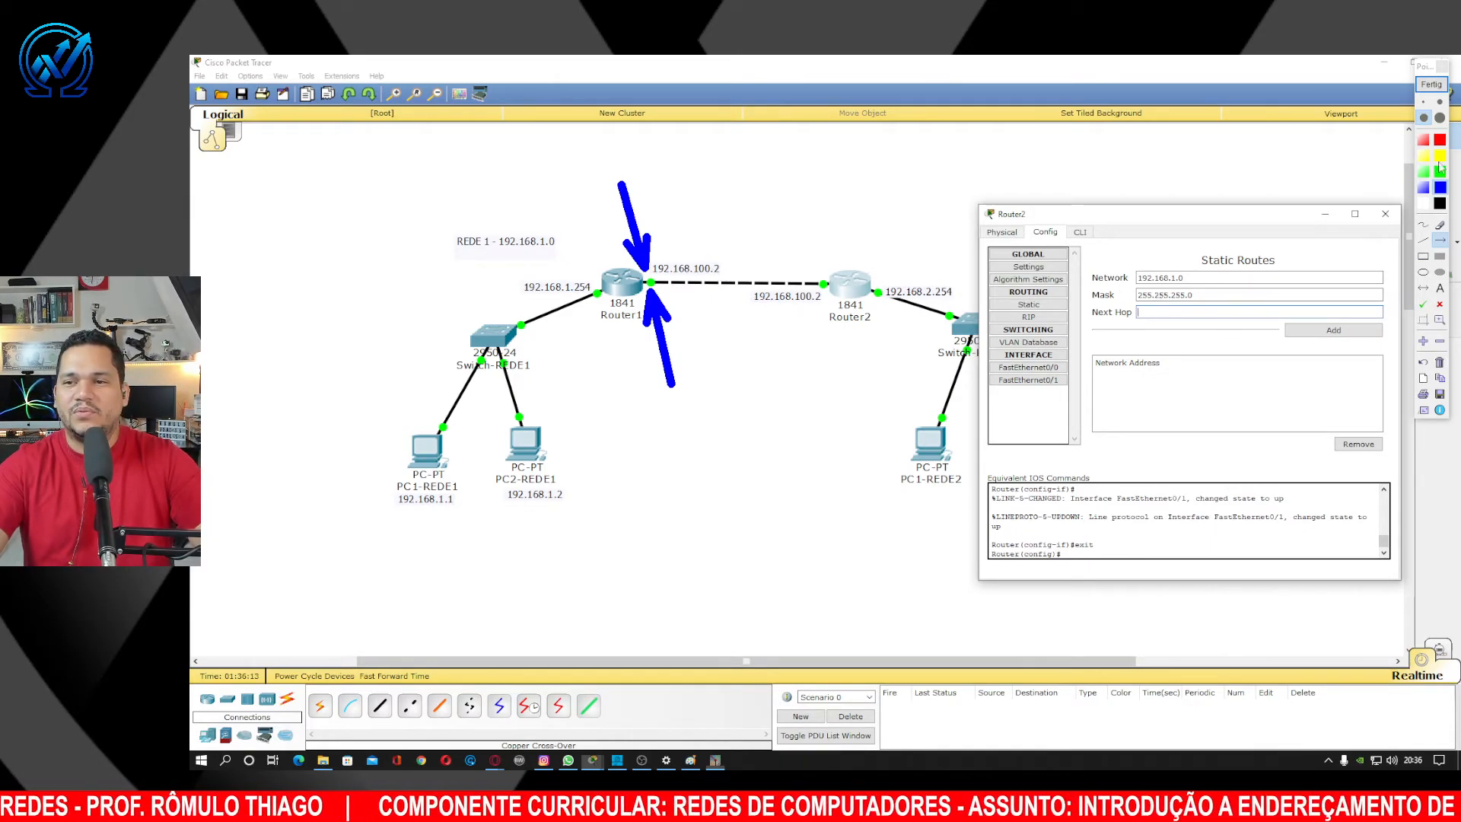
left_click(1433, 85)
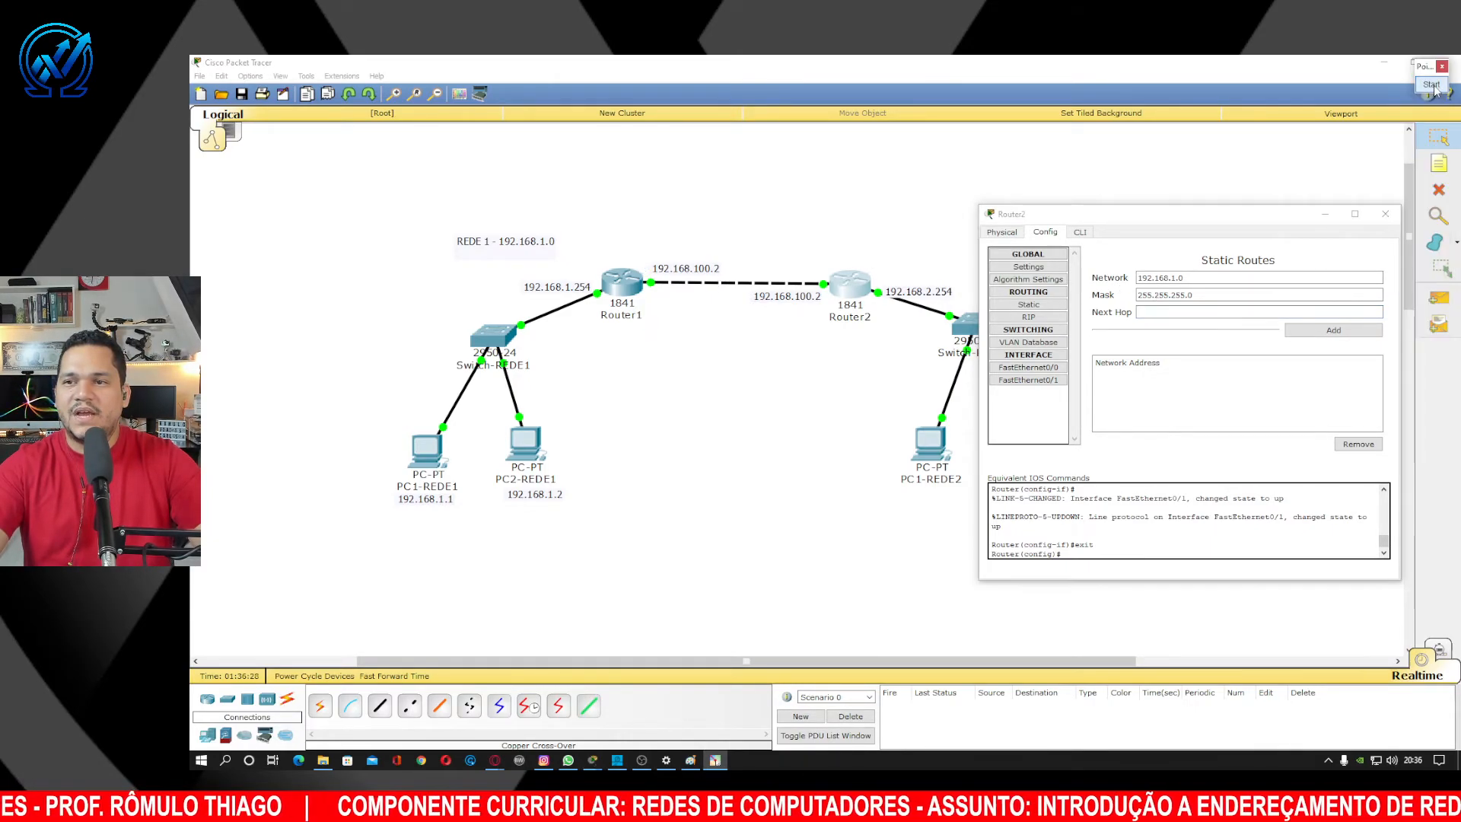
Add Router2's route to 192.168.1.0 via next hop 192.168.100.1 and close the window.
left_click(1185, 313)
type("1")
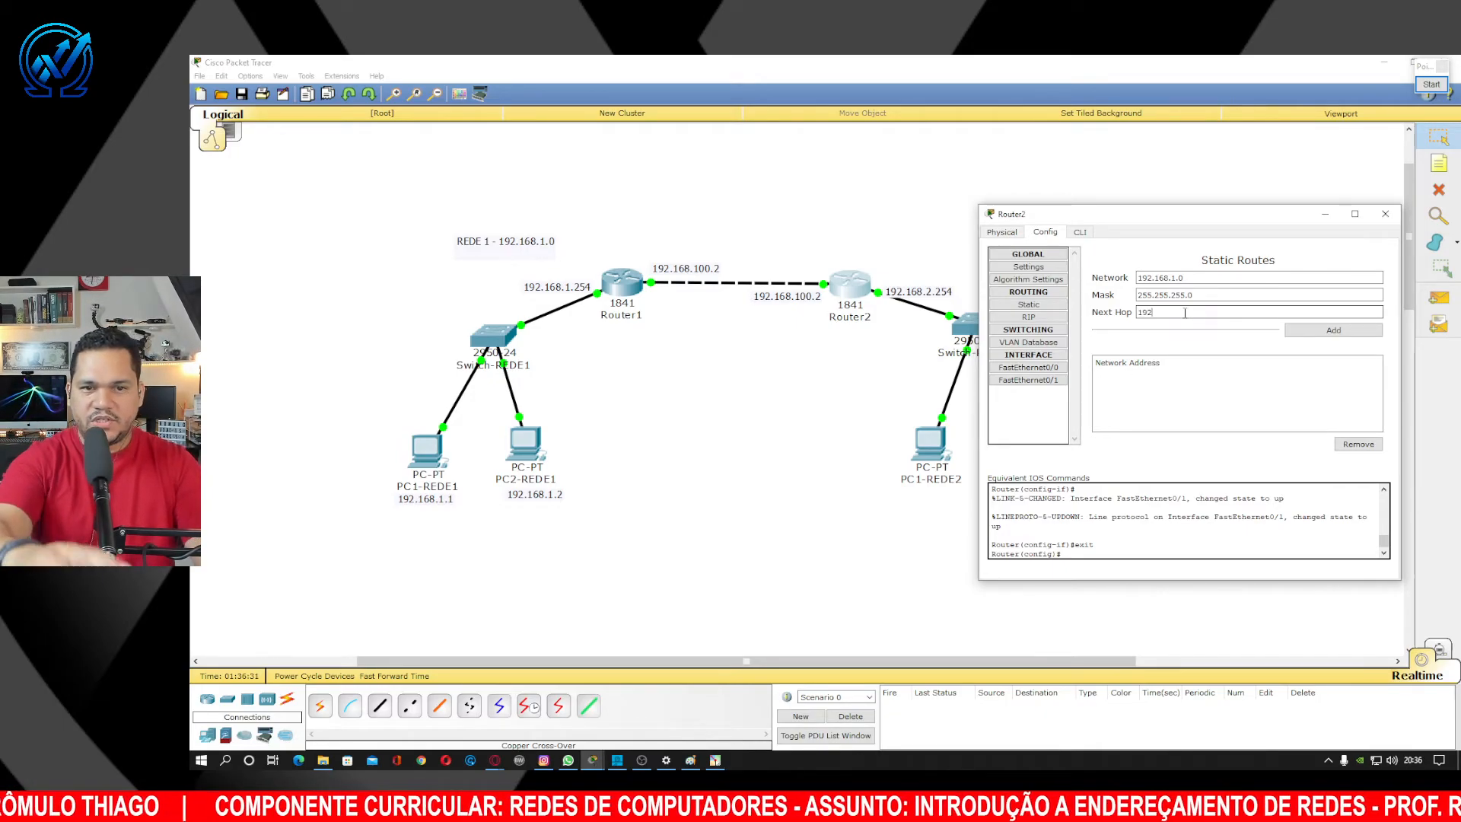
type("92")
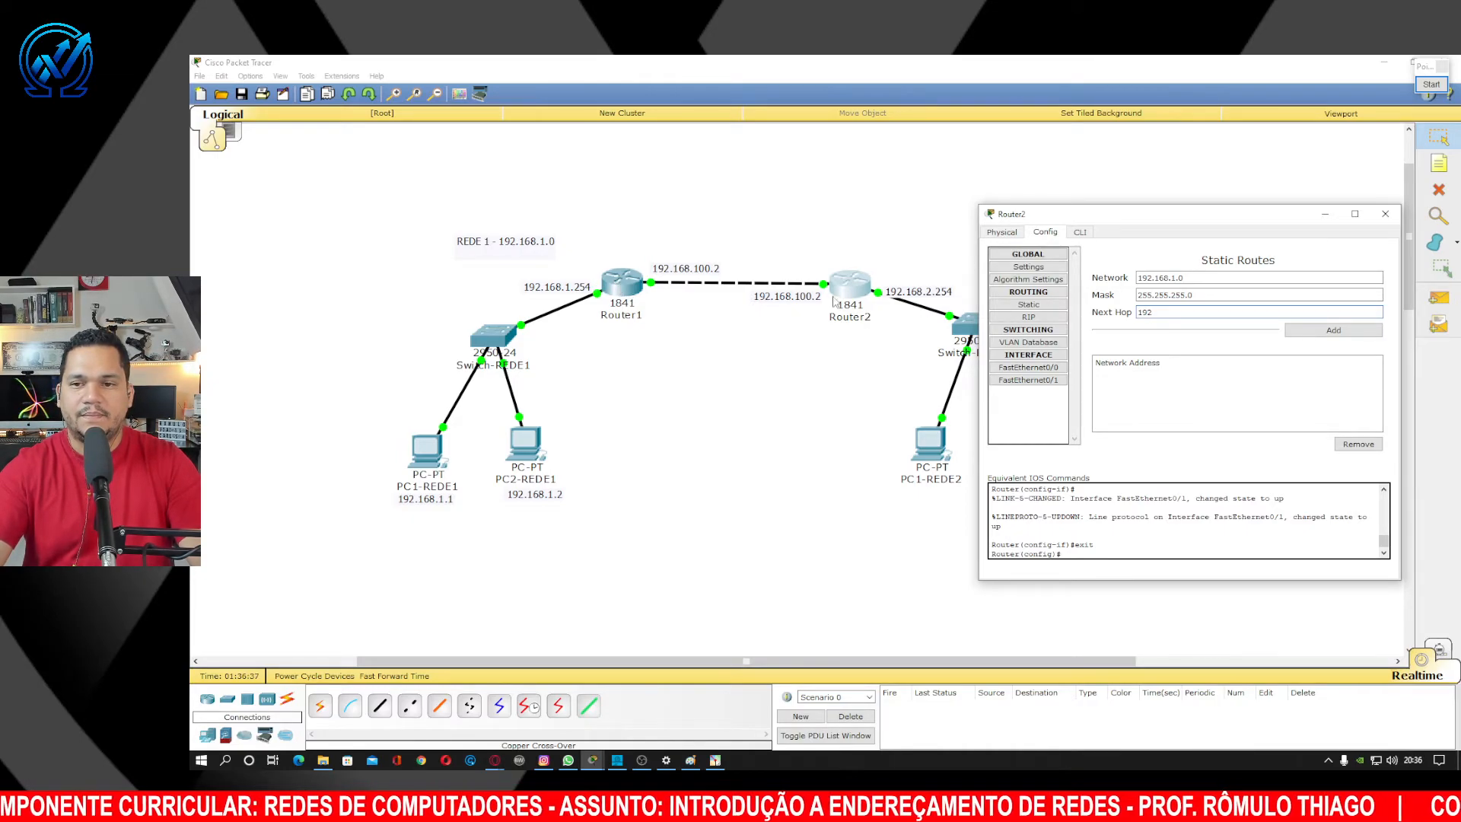
left_click(1174, 310)
type(".")
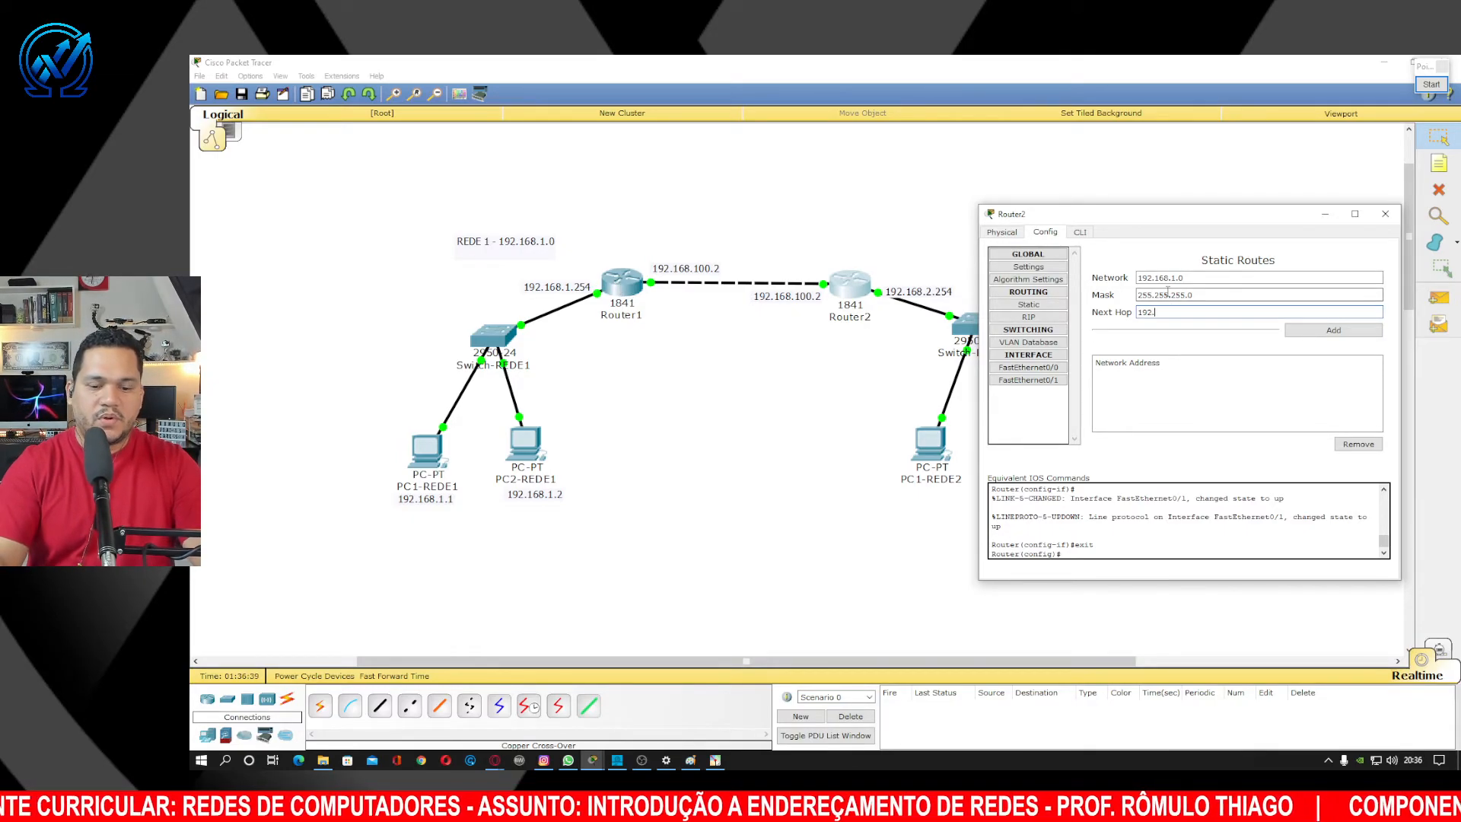
type("168.100.1")
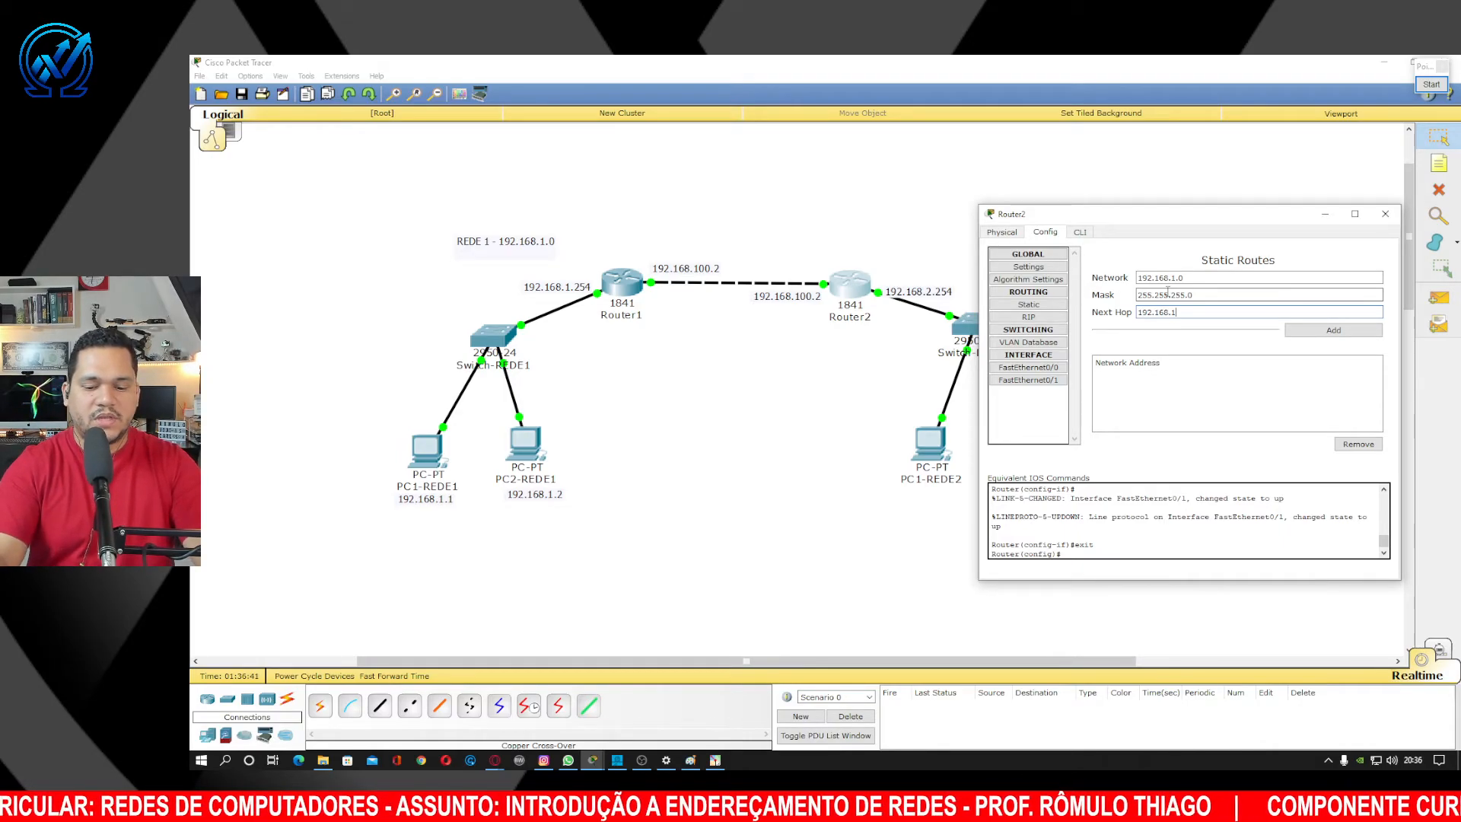
left_click(1324, 332)
left_click(1385, 214)
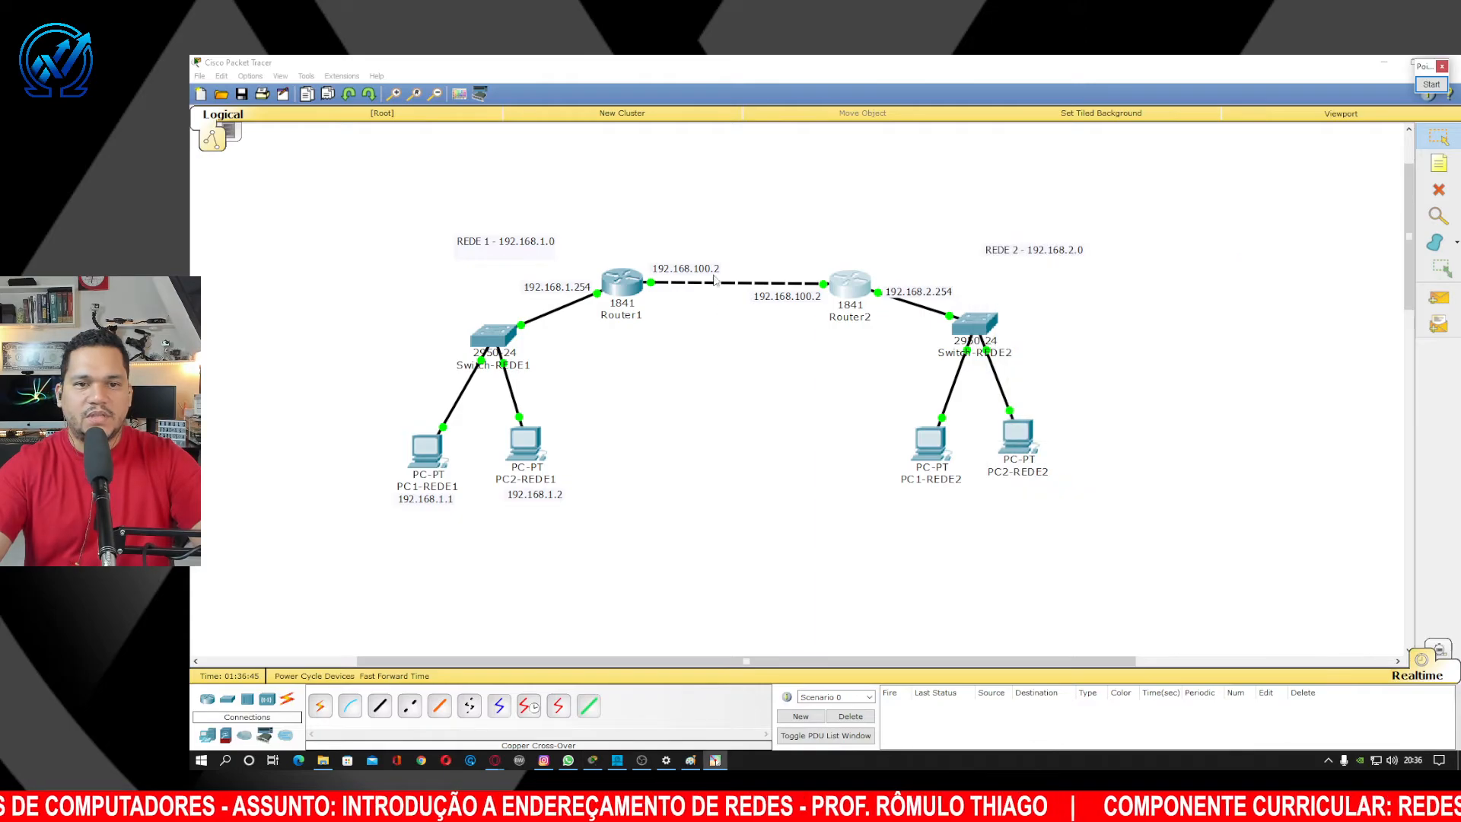
Change the 192.168.100.2 label beside Router1 to read 192.168.100.1.
double_click(715, 271)
key("BackSpace")
type("1")
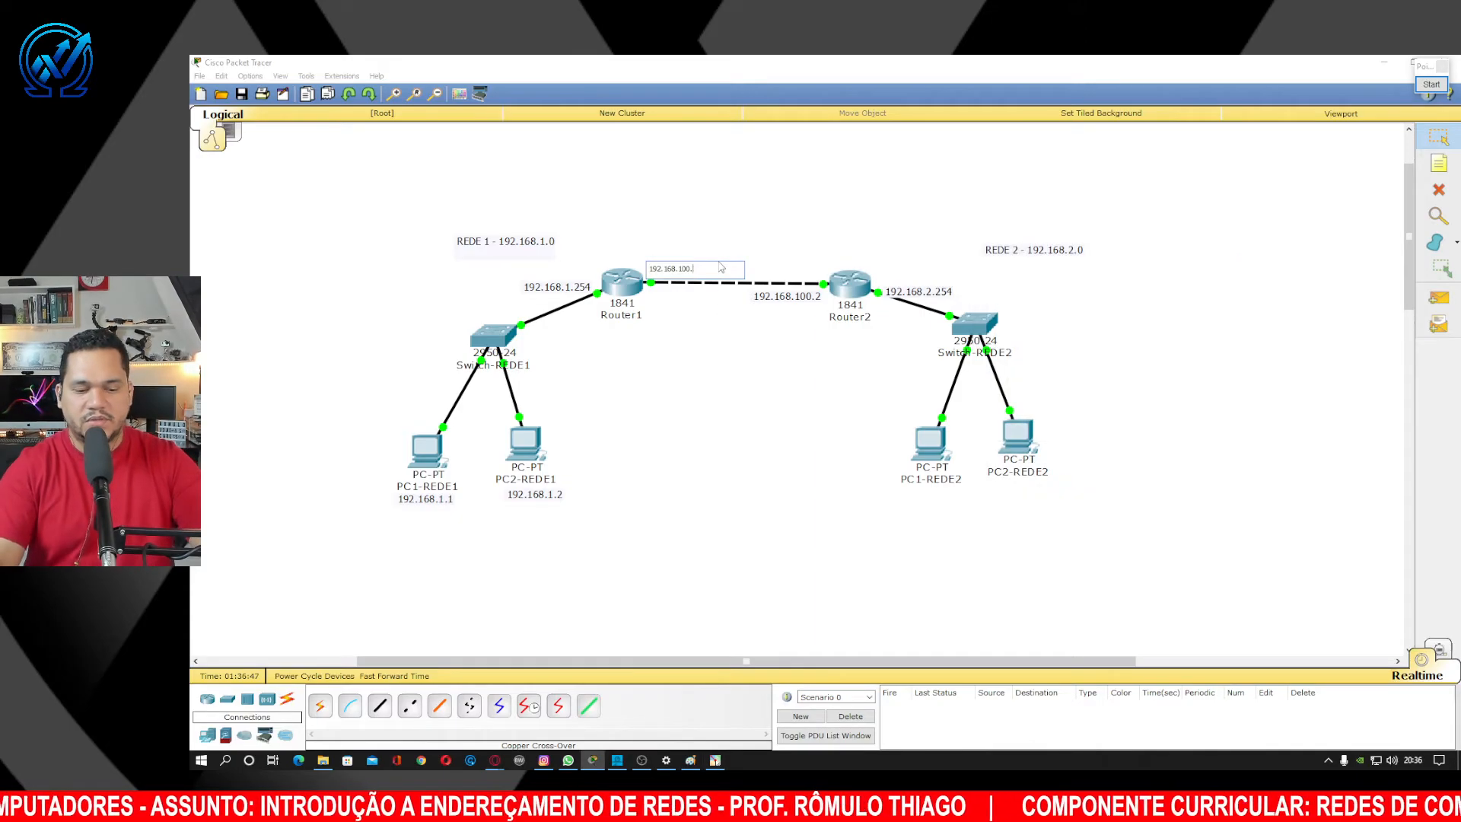
left_click(1385, 151)
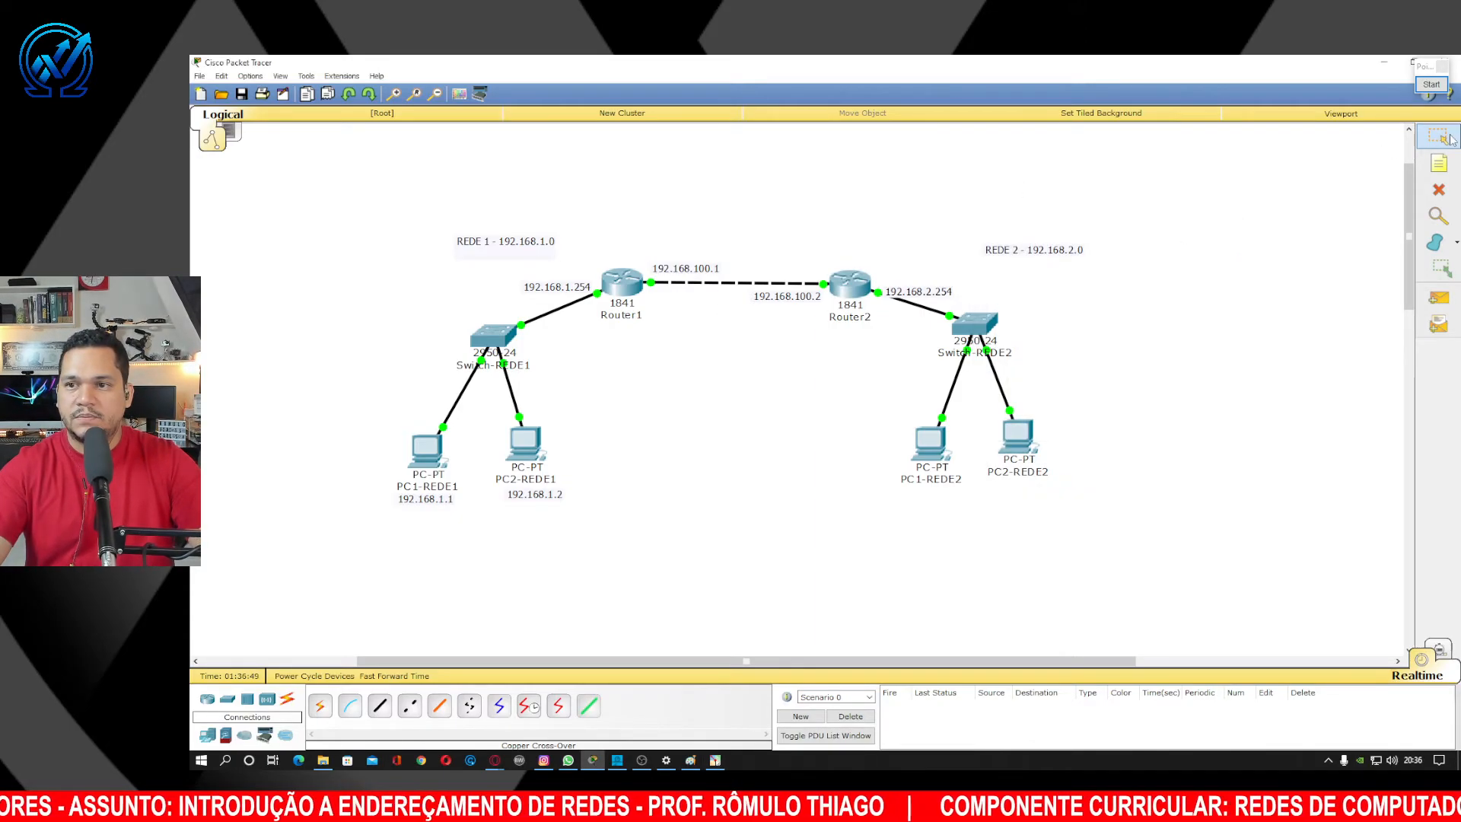
Review Router1's FastEthernet0/1 interface settings and close its configuration window.
left_click(621, 283)
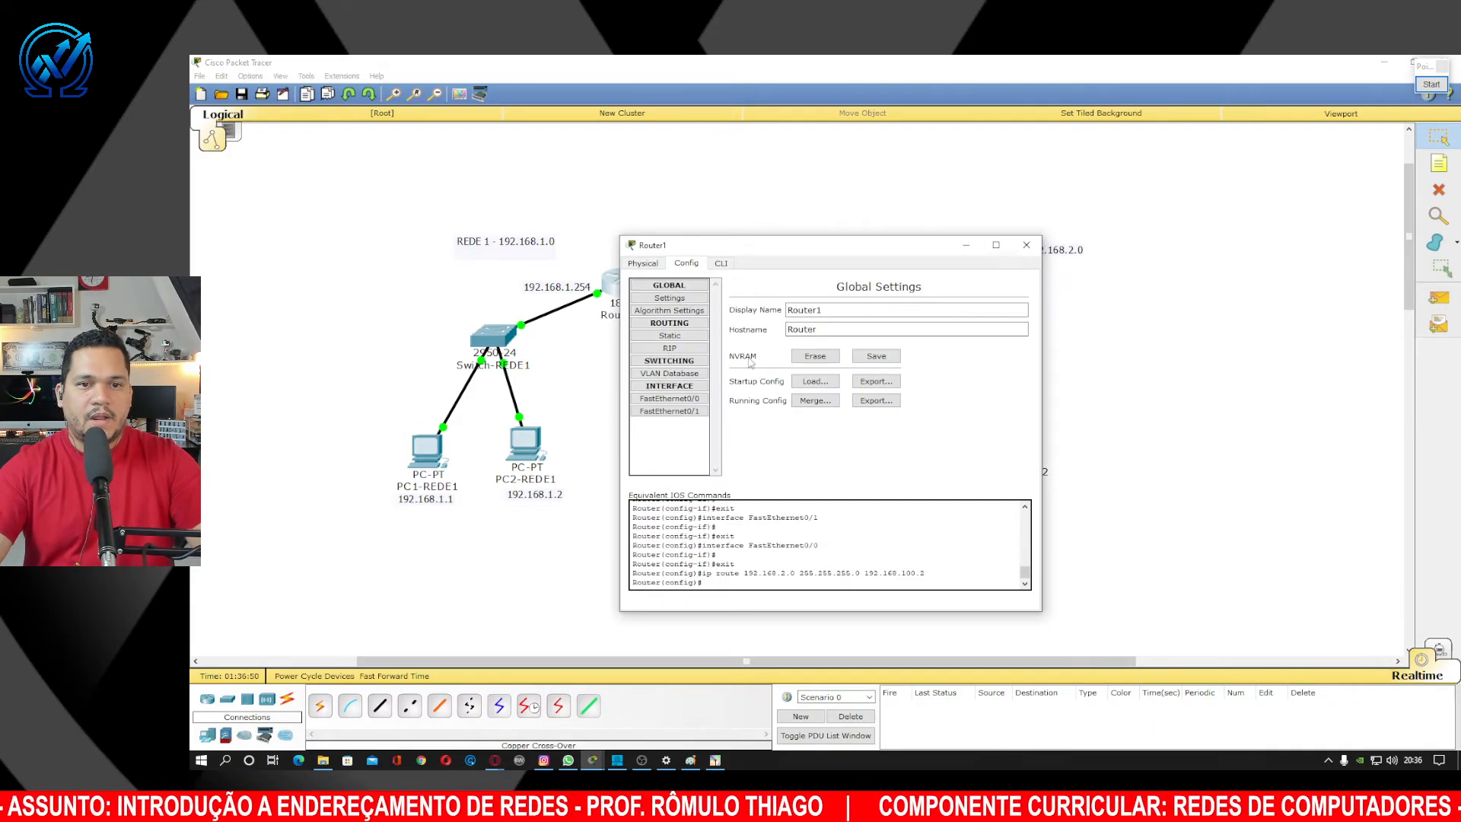
left_click(697, 412)
left_click(1026, 246)
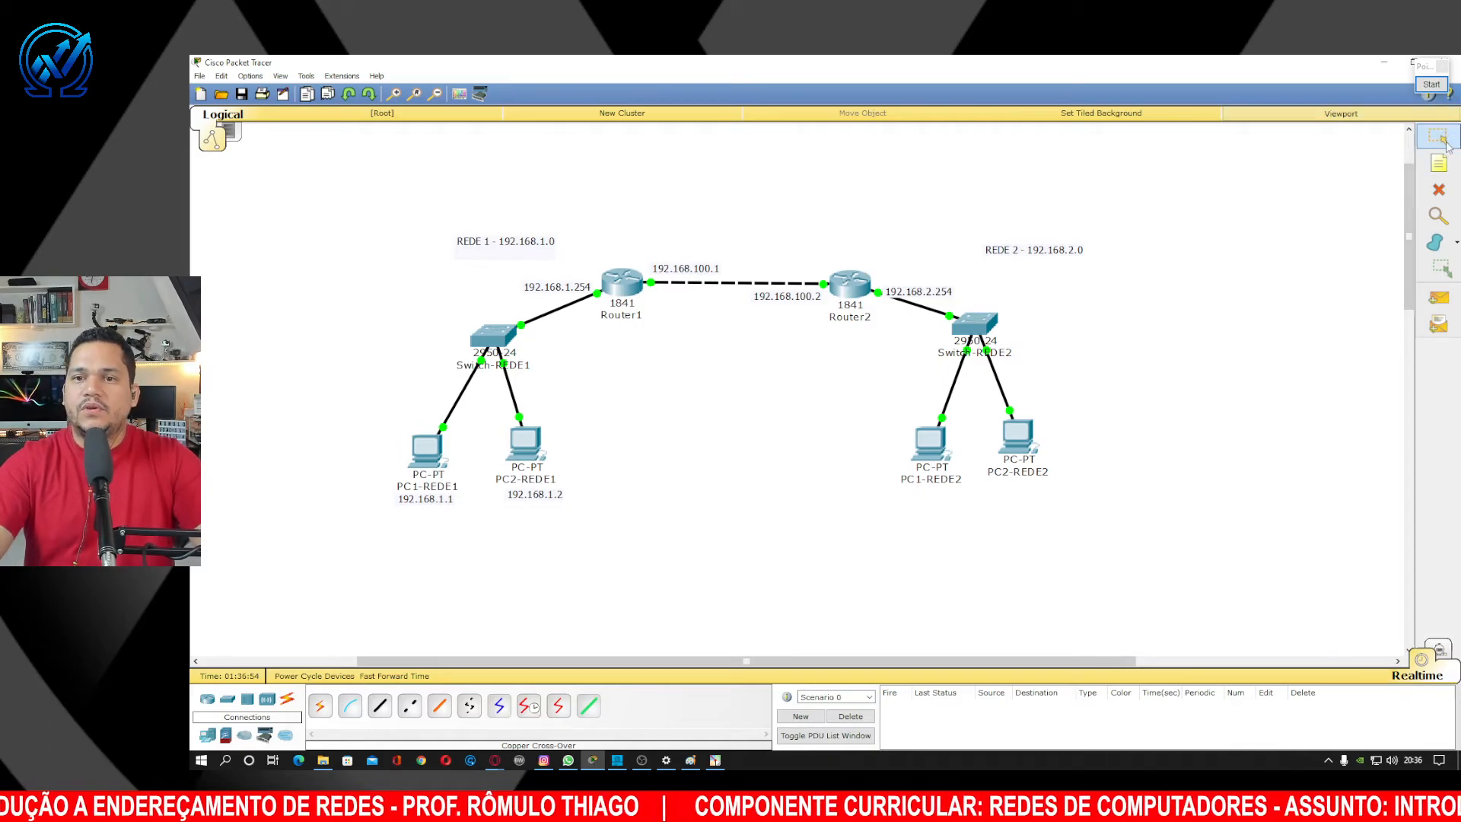
Annotate the canvas by circling Router2 with a green arrow toward Router1, then clear it.
left_click(1438, 86)
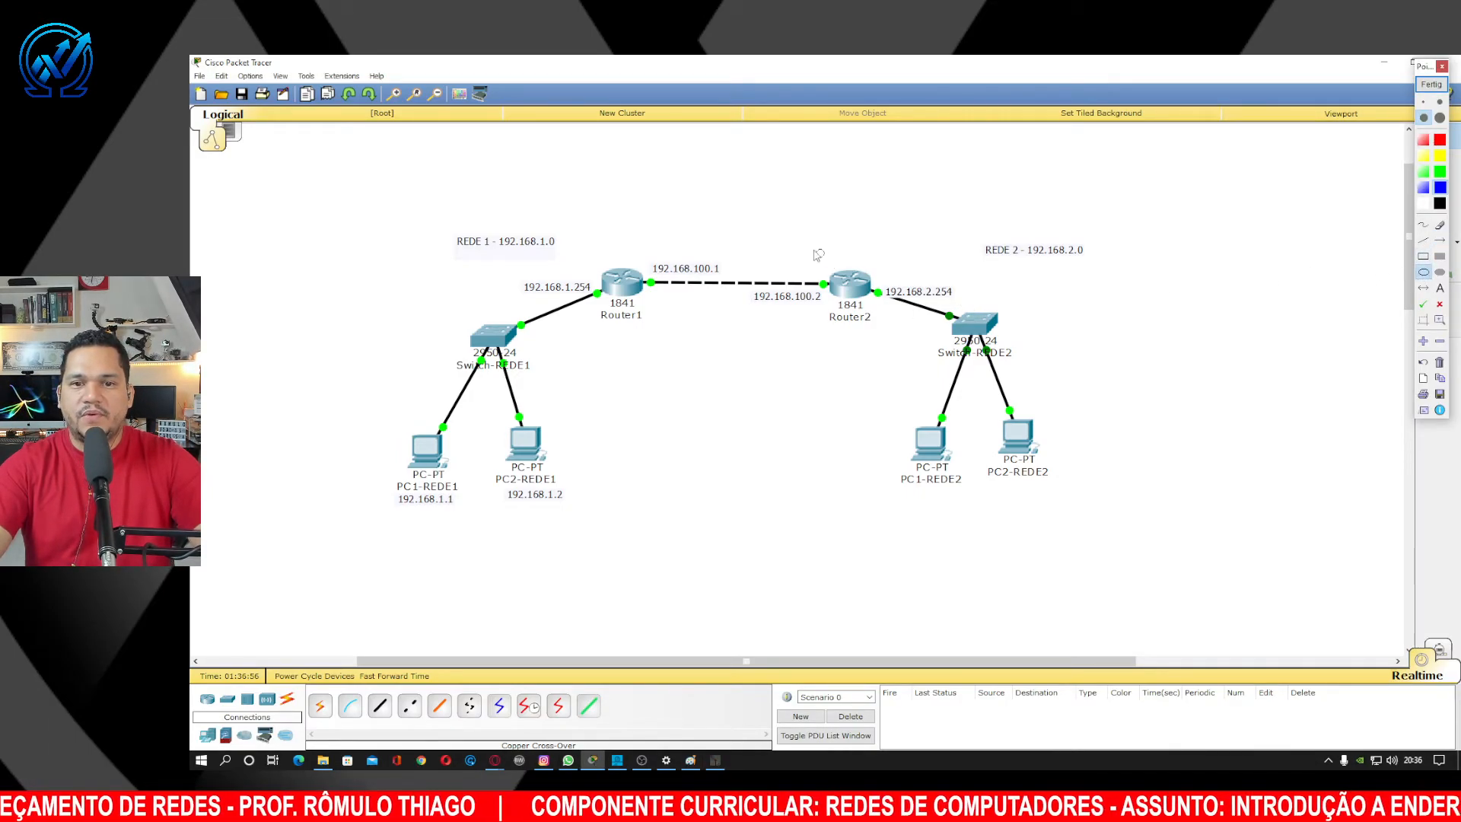
left_click_drag(808, 240, 917, 323)
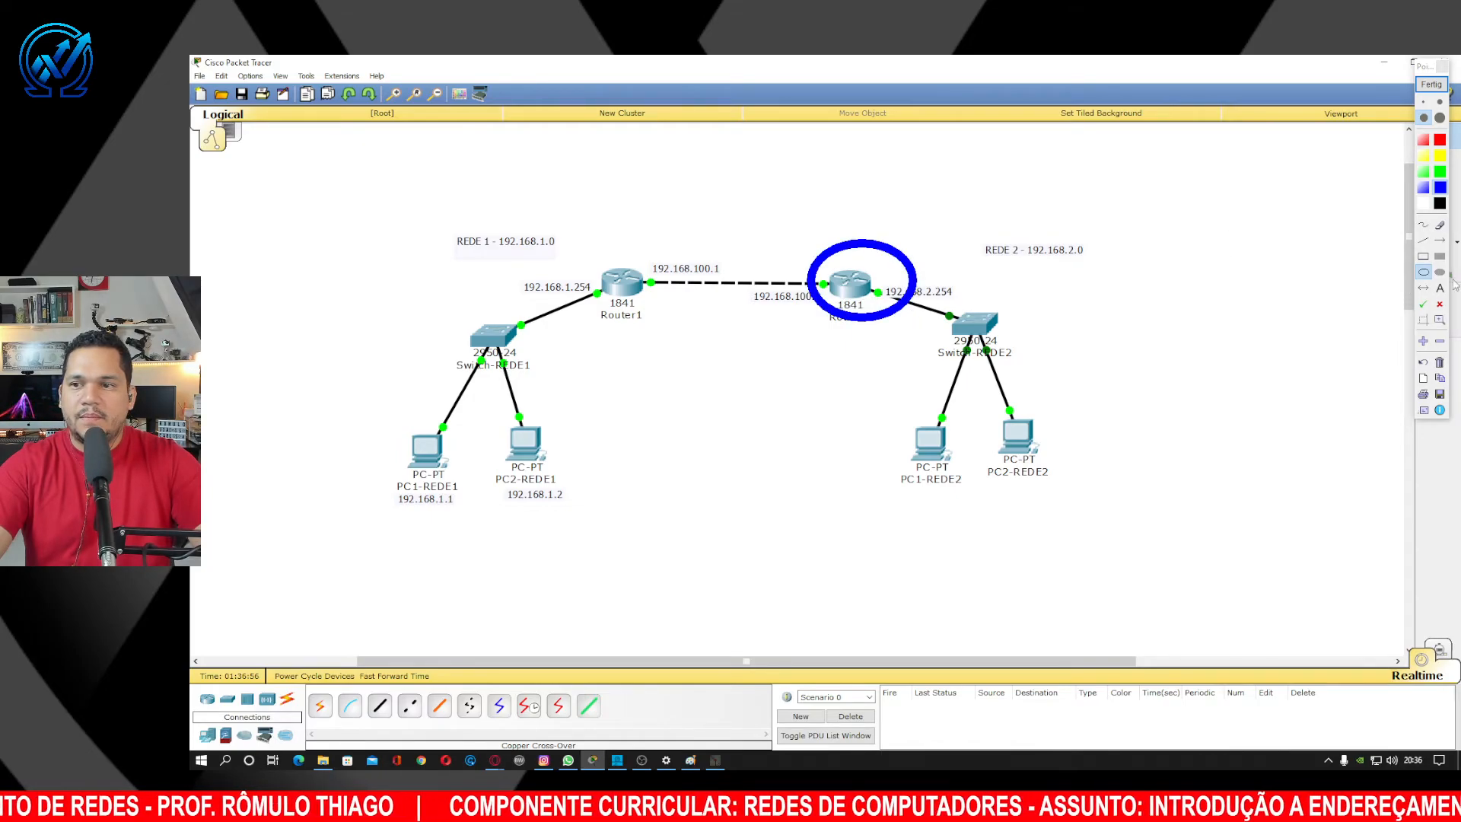
left_click(1441, 240)
left_click(1439, 172)
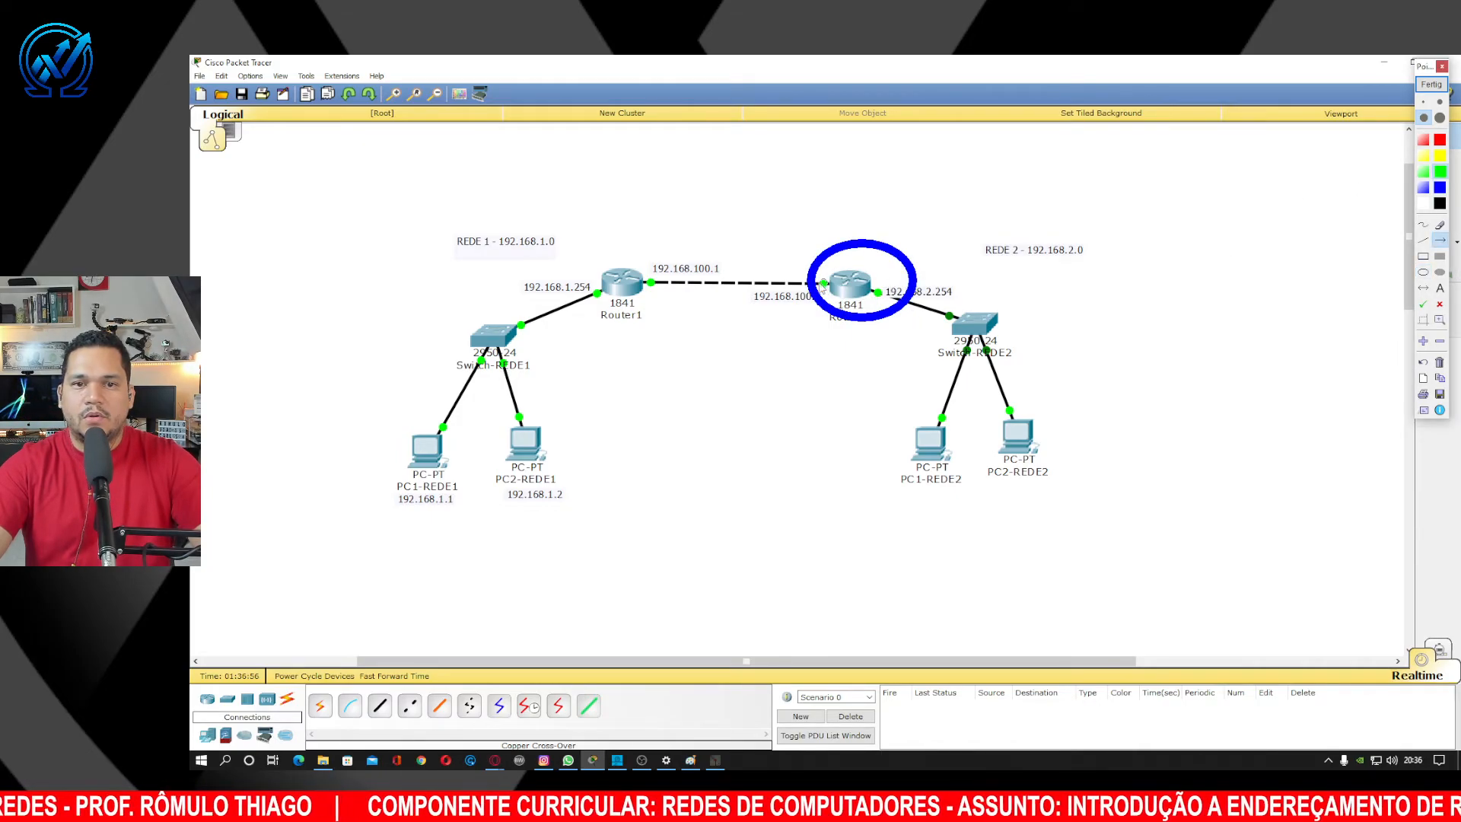
left_click_drag(824, 284, 662, 284)
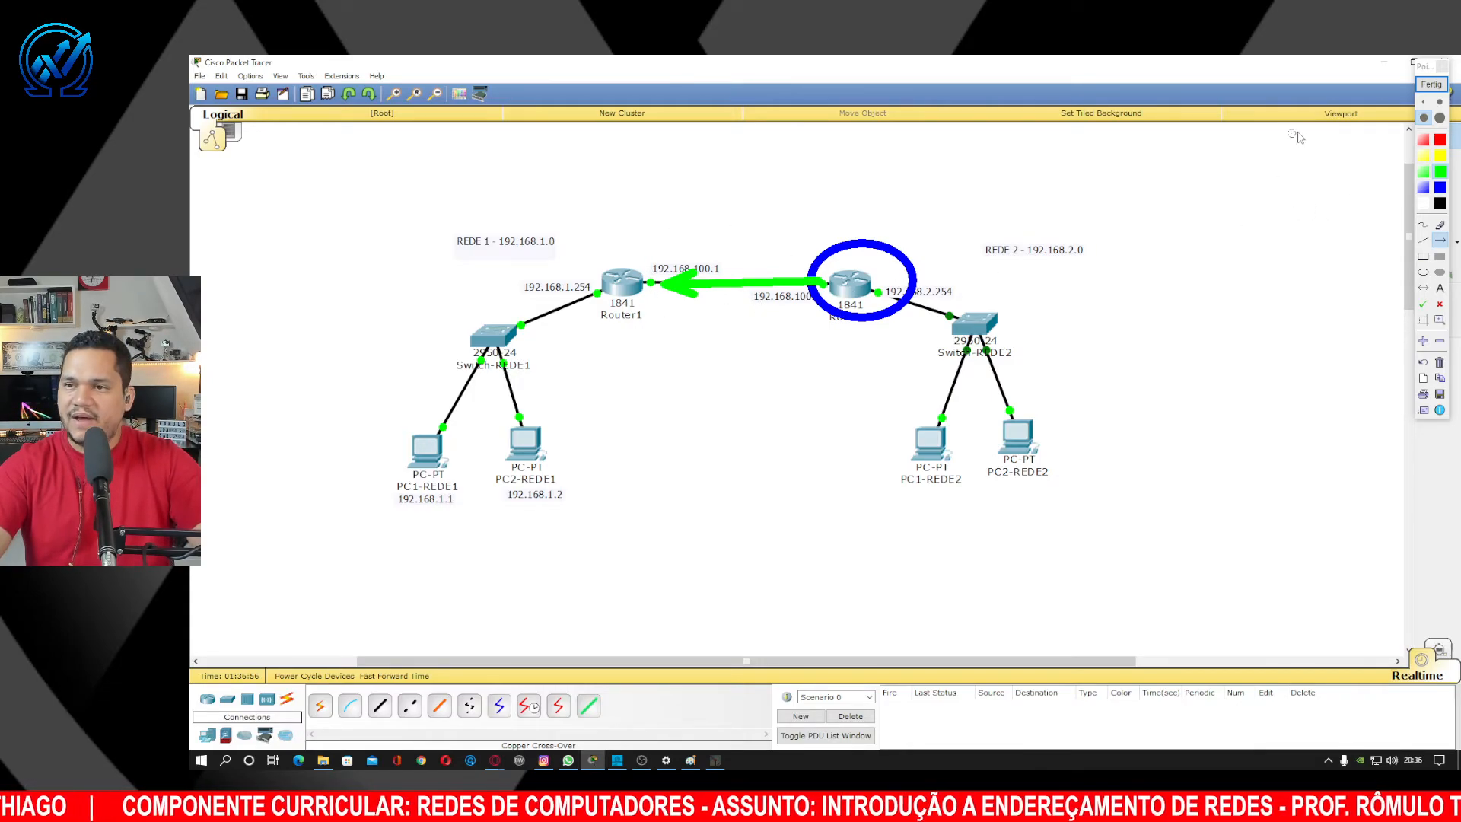
left_click(1432, 84)
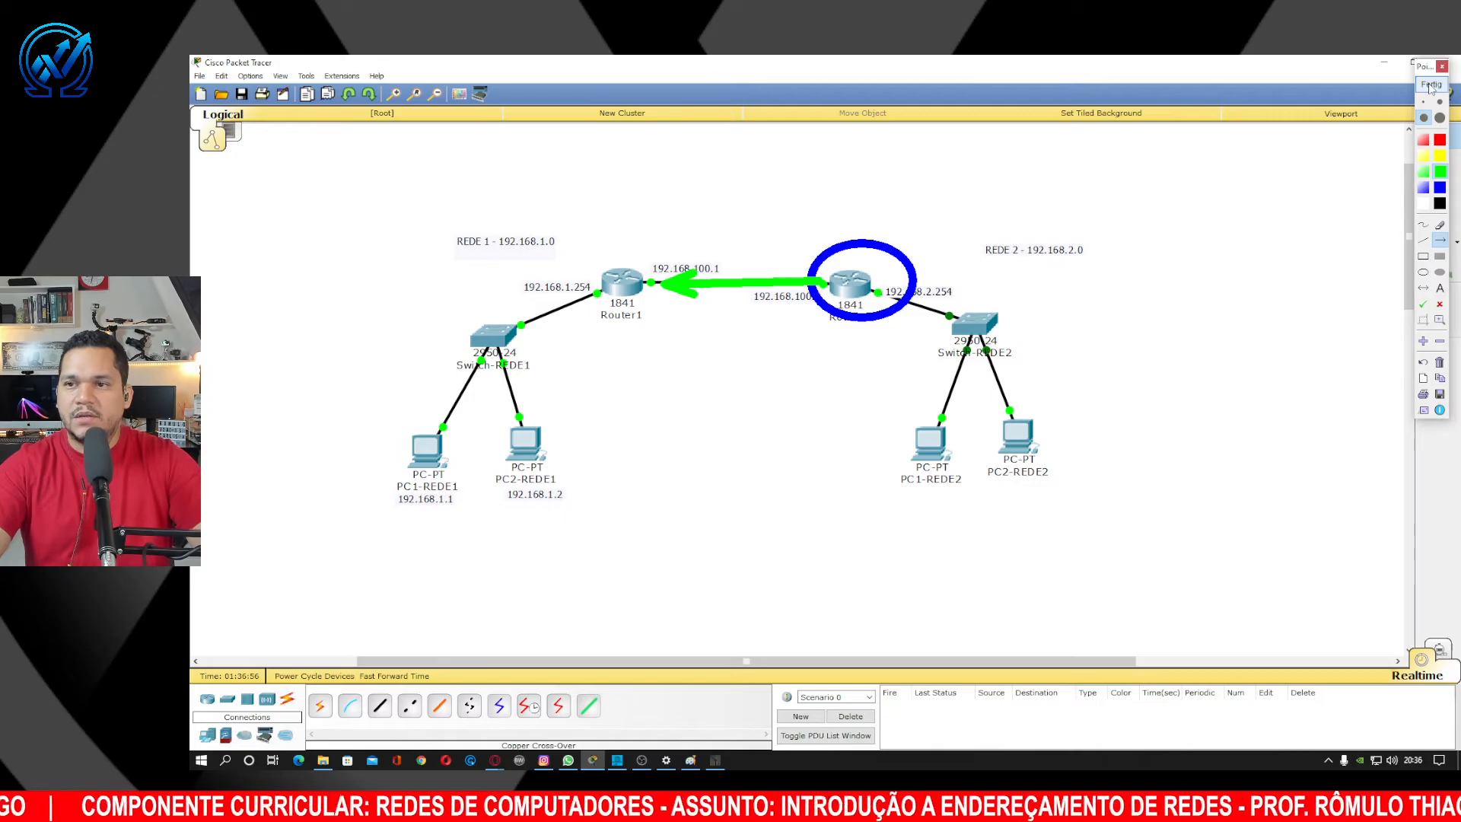
Display Router2's static route list showing 192.168.1.0/24 via 192.168.100.1.
left_click(849, 283)
left_click_drag(861, 250, 1232, 202)
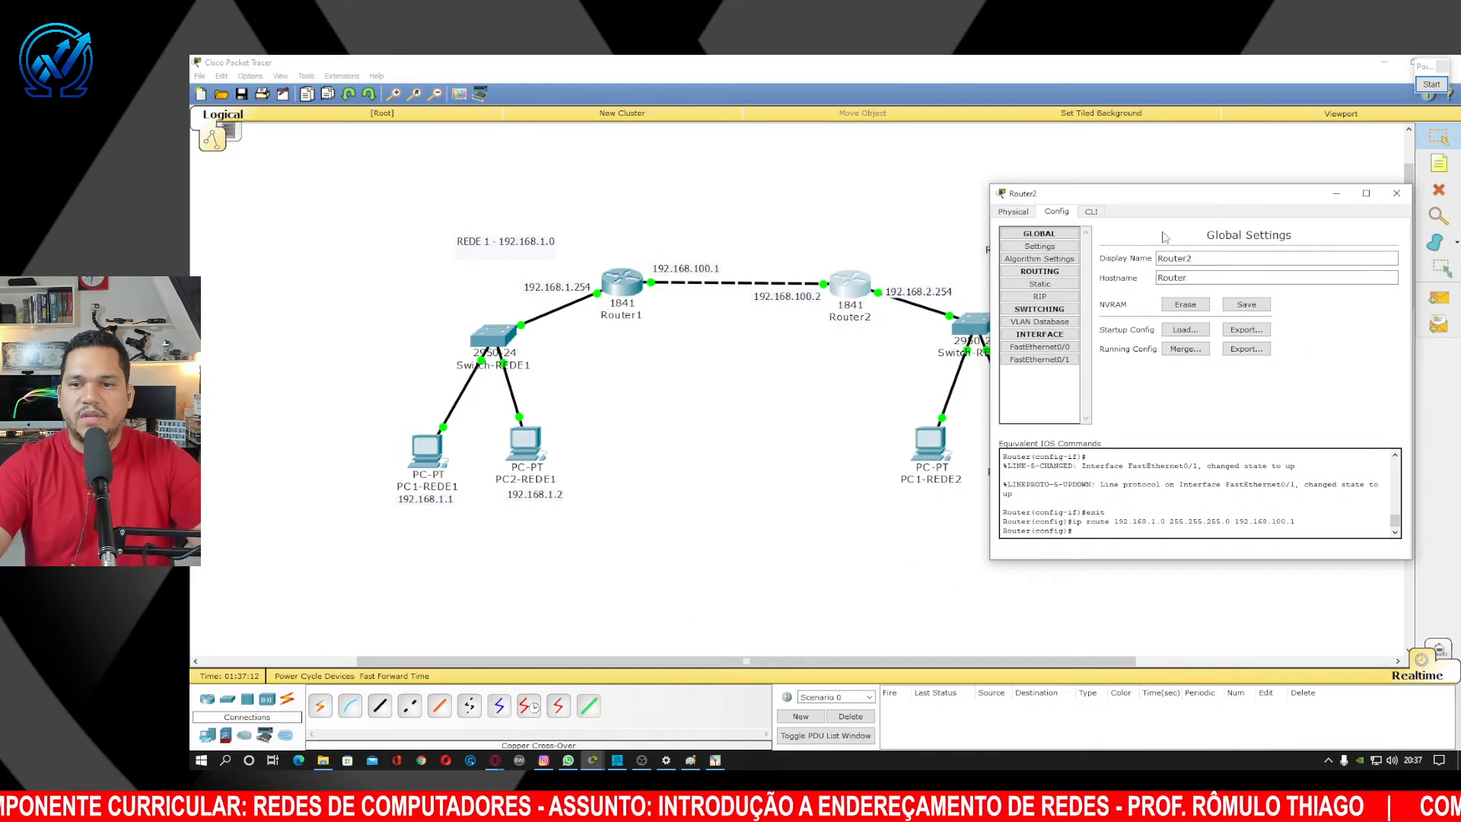
left_click(1047, 284)
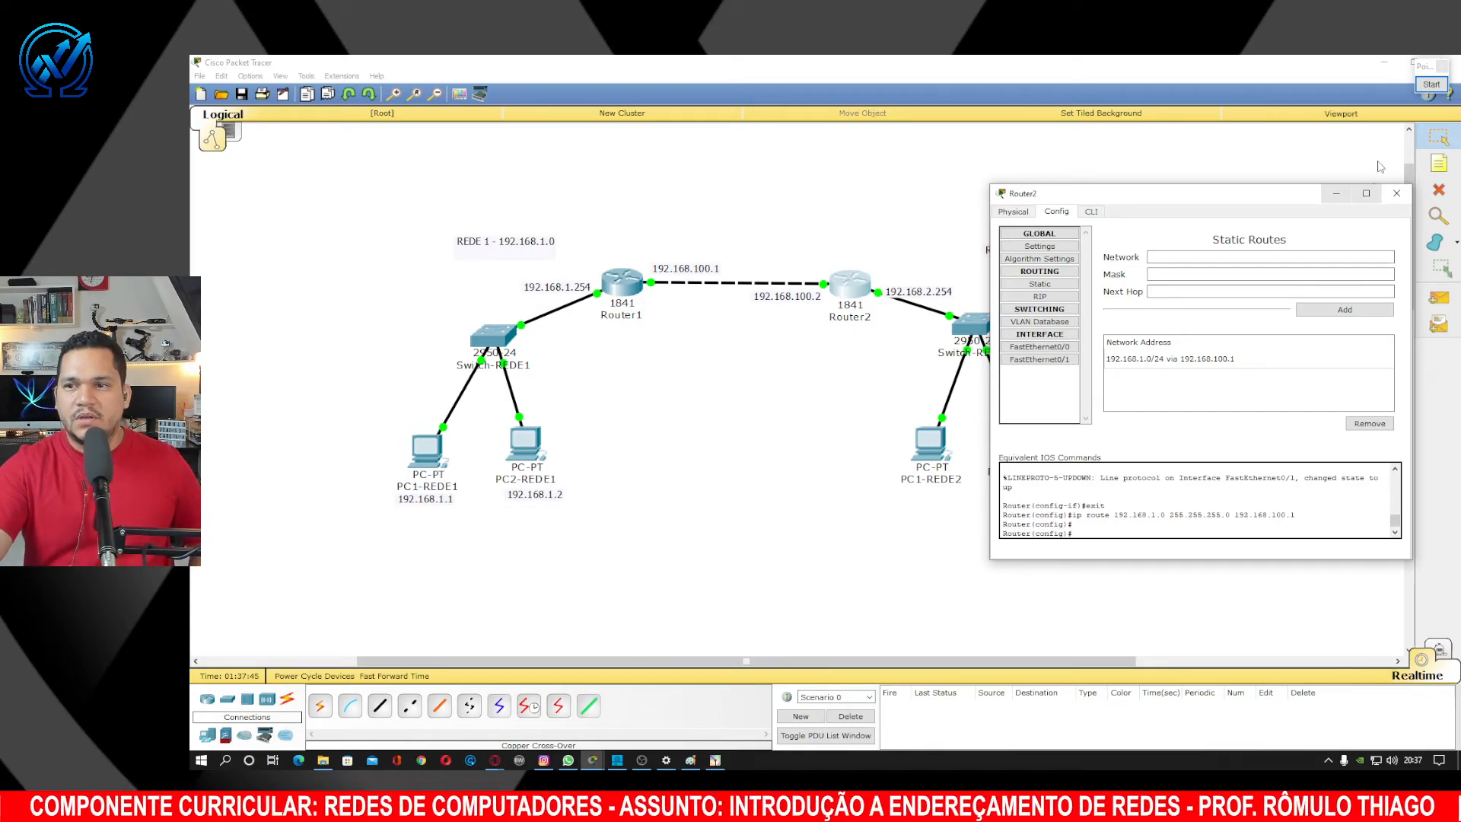
left_click(1432, 85)
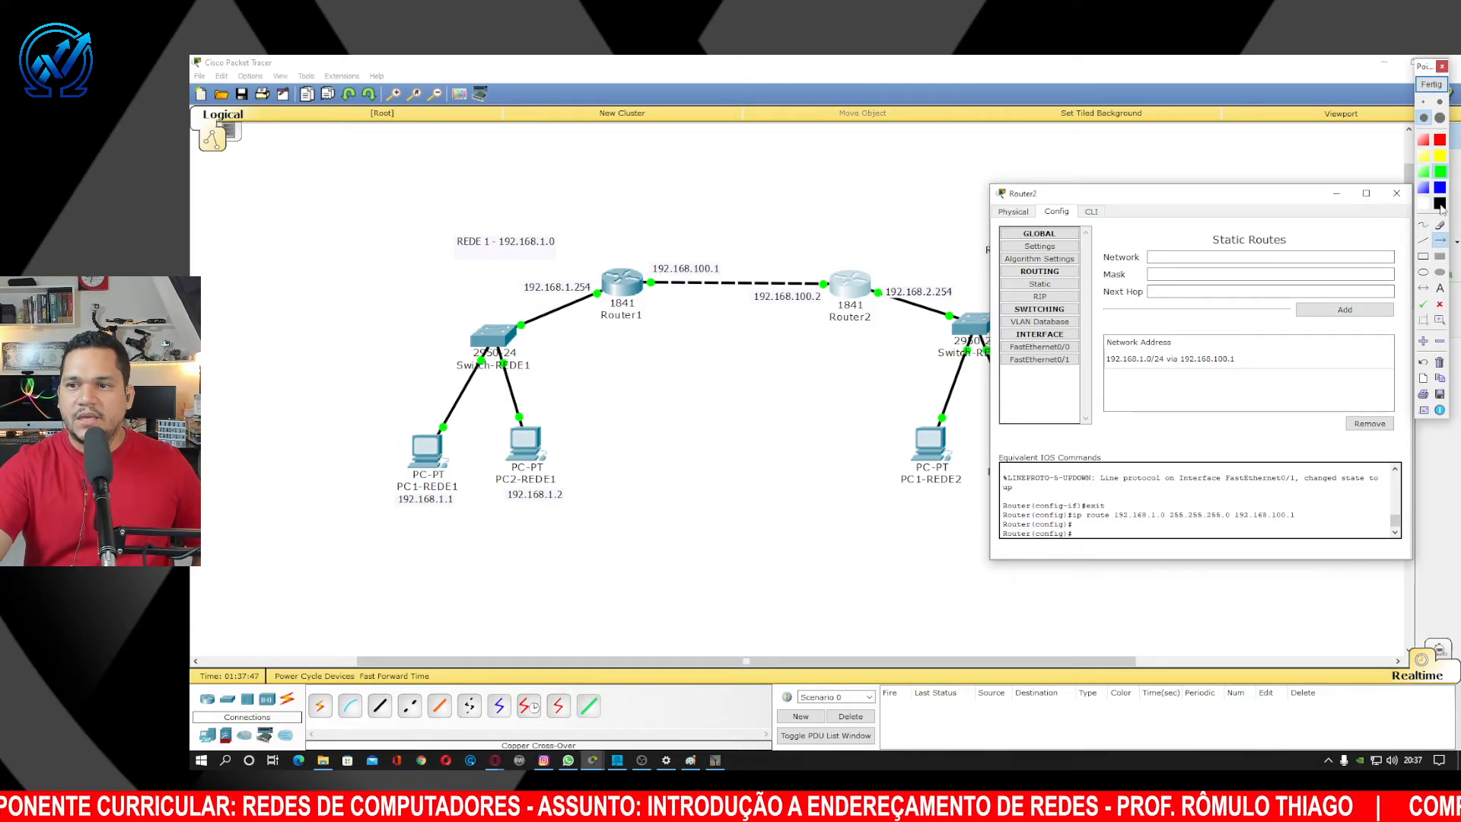
mouse_move(839, 178)
left_mouse_down()
mouse_move(814, 258)
mouse_move(830, 263)
left_mouse_up()
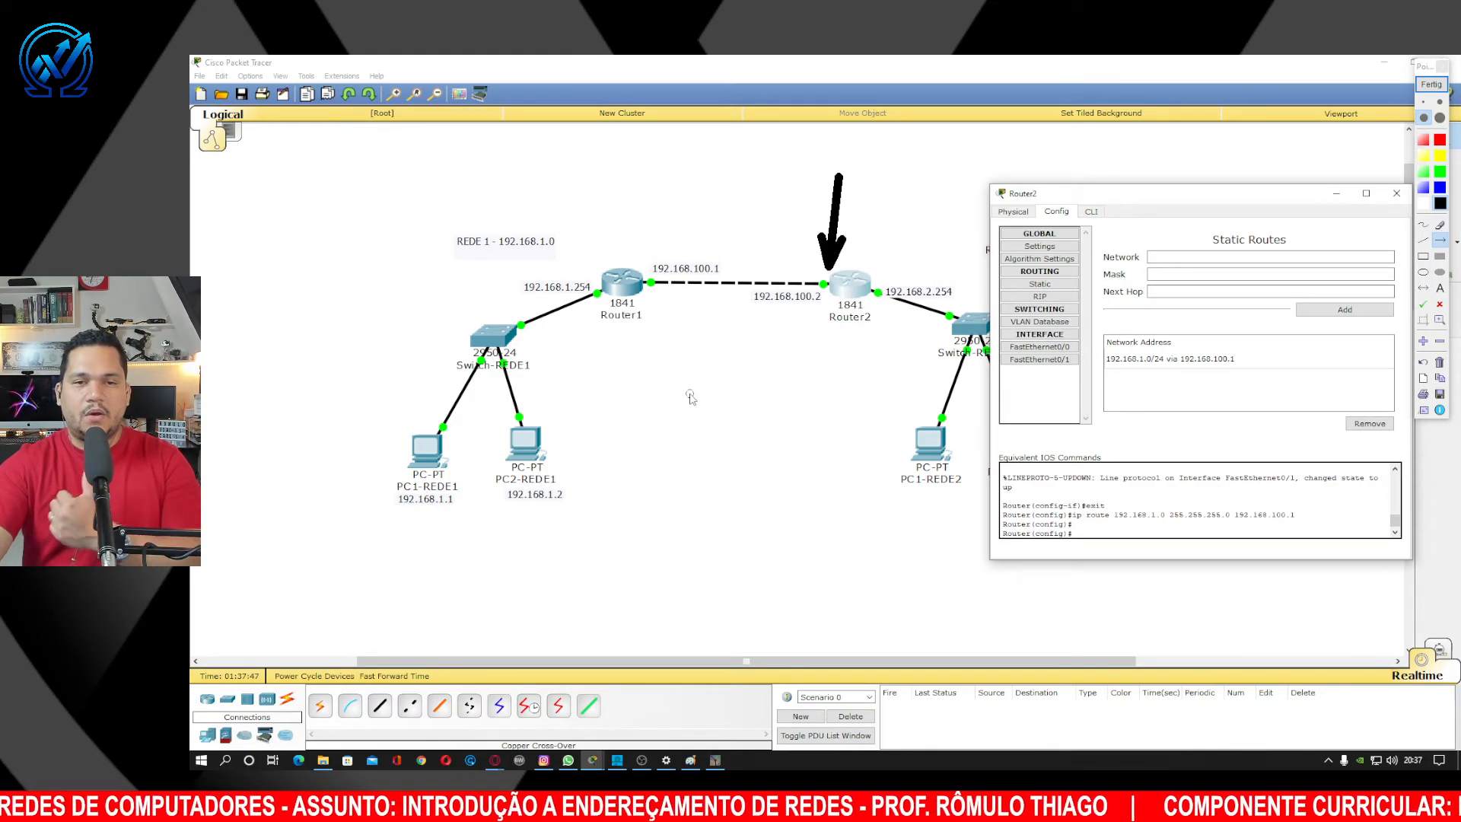
left_click_drag(676, 379, 653, 295)
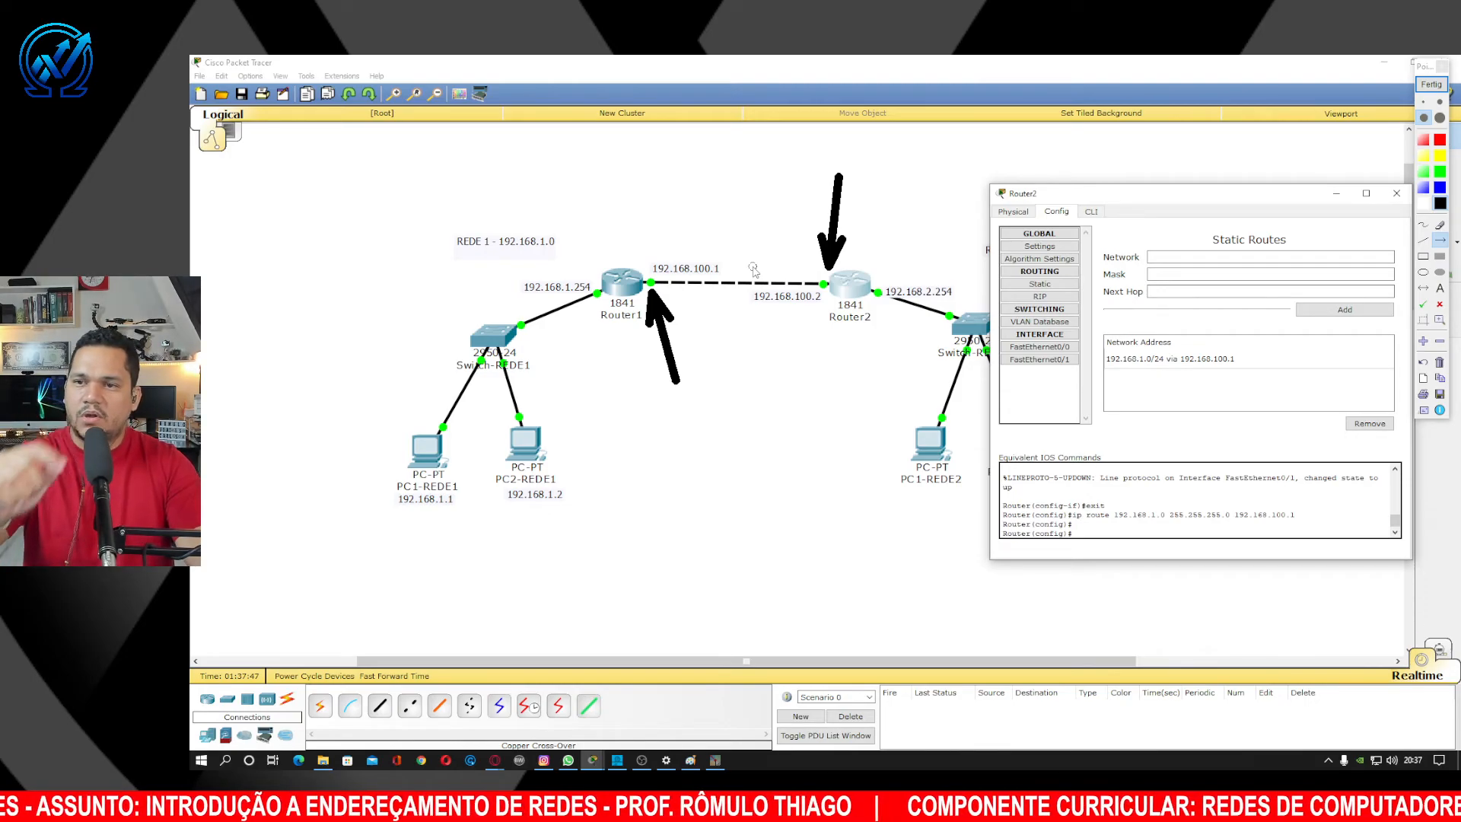
Clear the drawn arrows and close Router2's configuration window.
left_click(1431, 84)
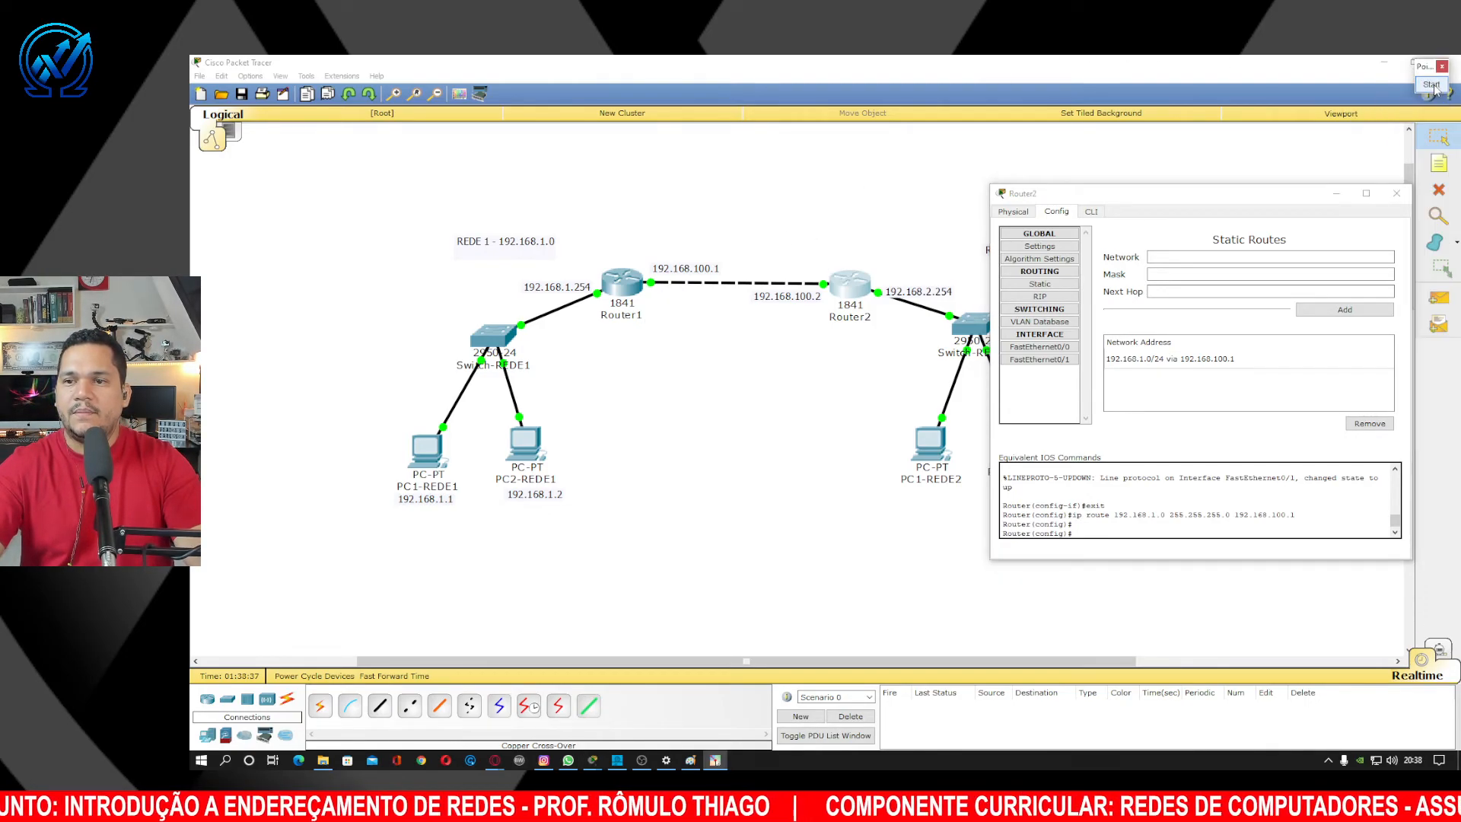
left_click_drag(1242, 198, 1241, 174)
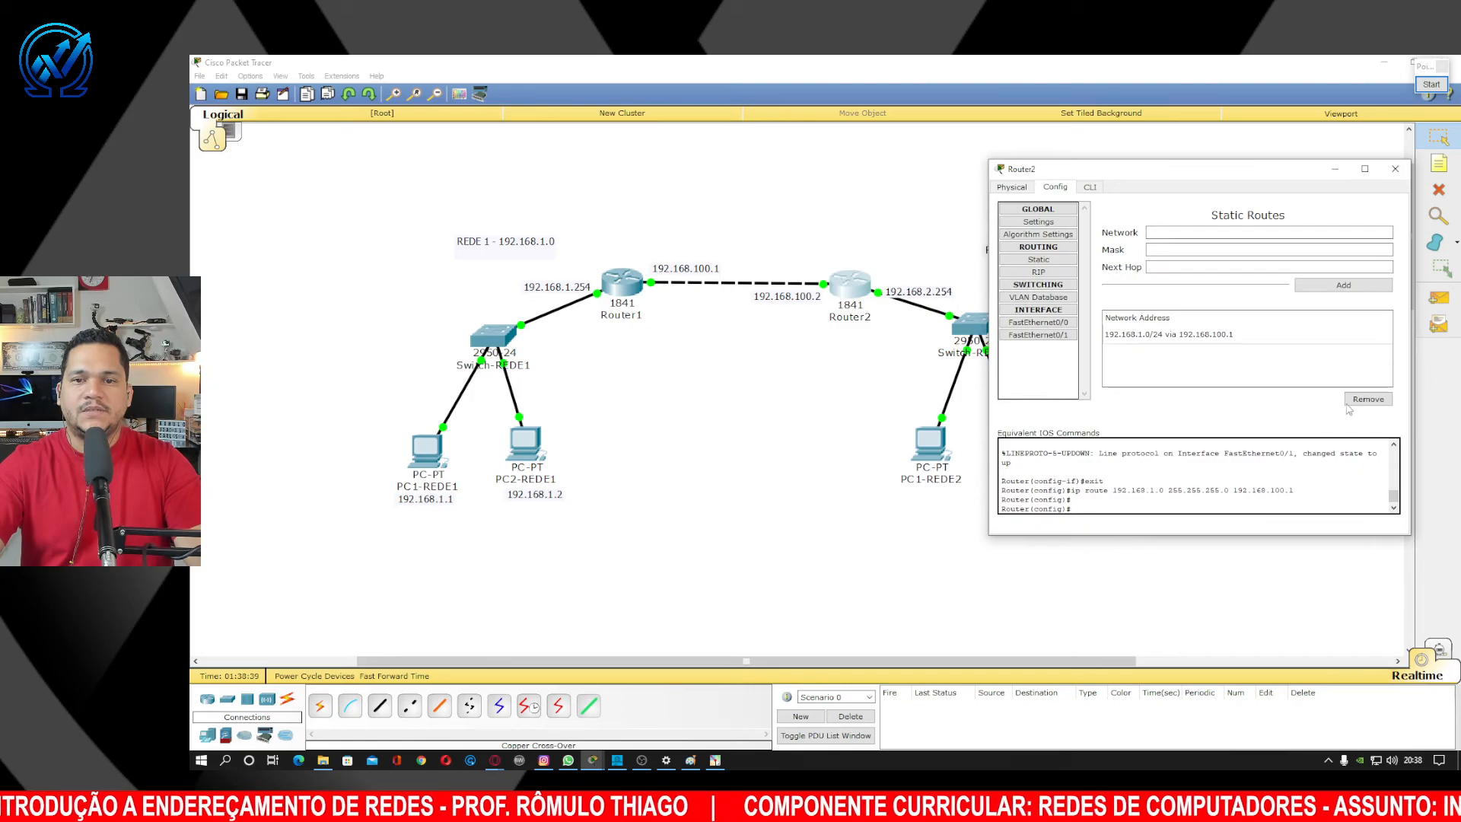
left_click(1395, 168)
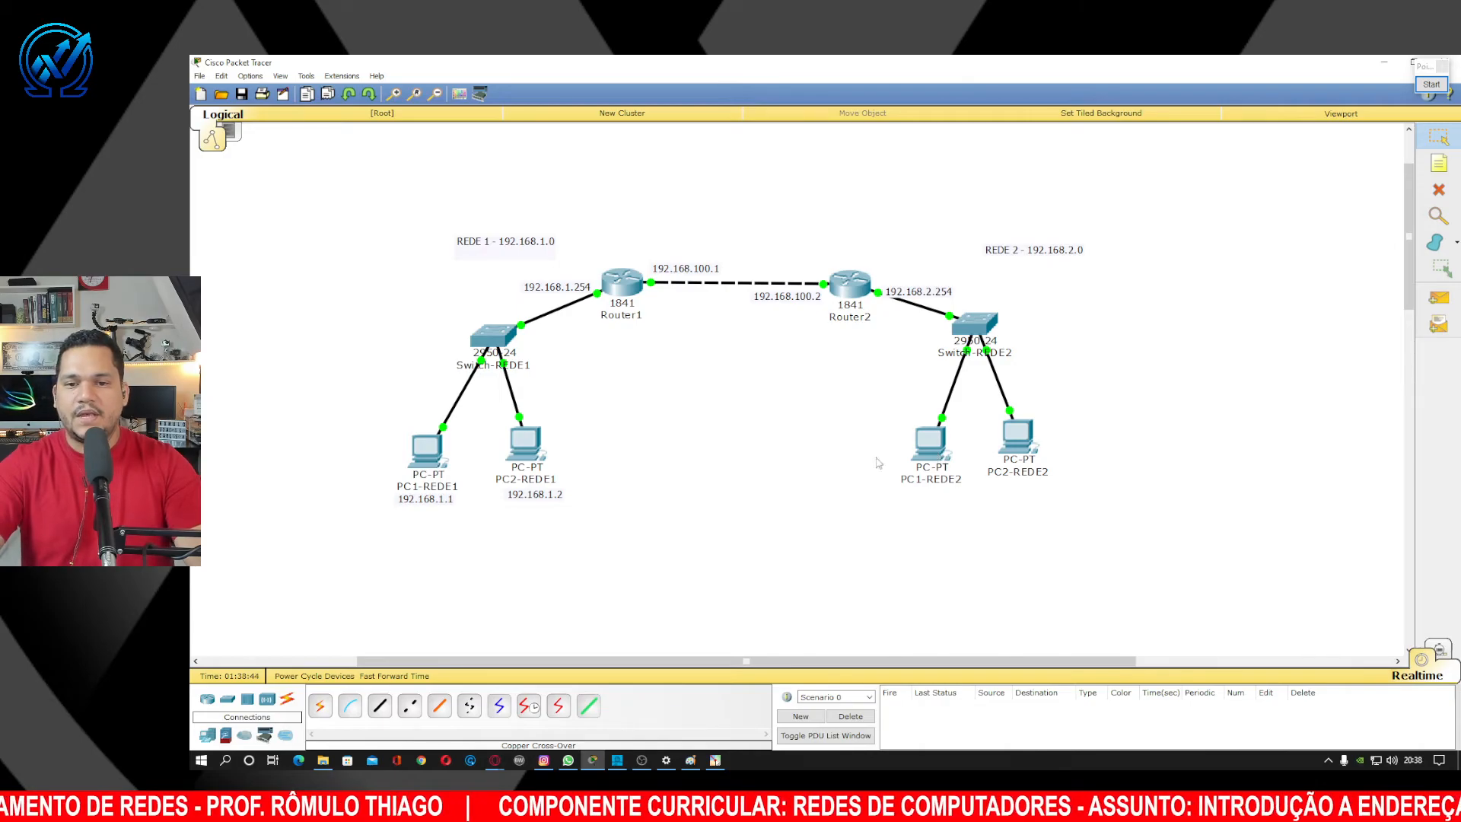
Set PC1-REDE1's default gateway to 192.168.1.254 in IP Configuration, then close its window.
left_click(435, 459)
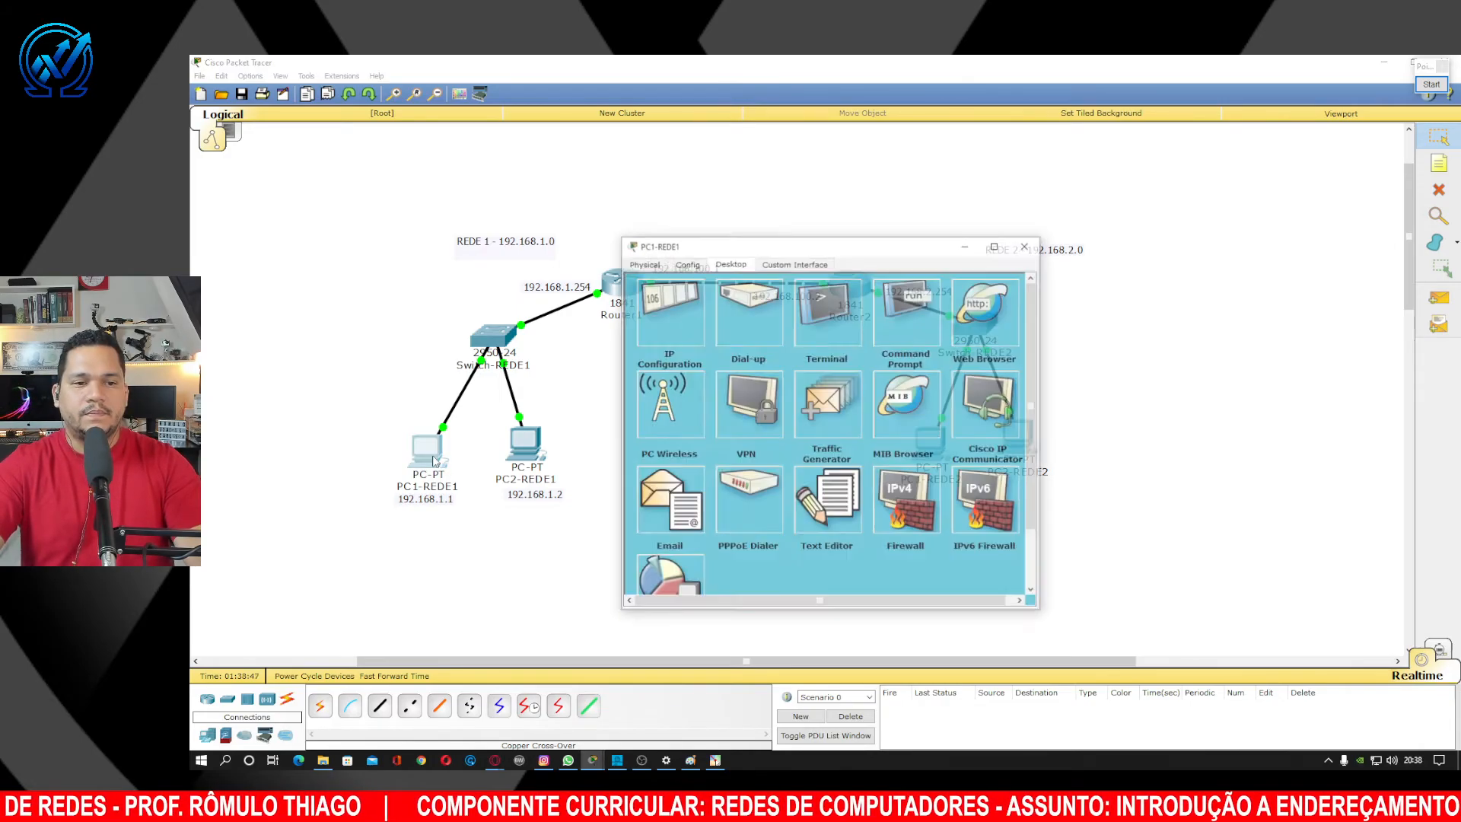
left_click_drag(815, 251, 1243, 242)
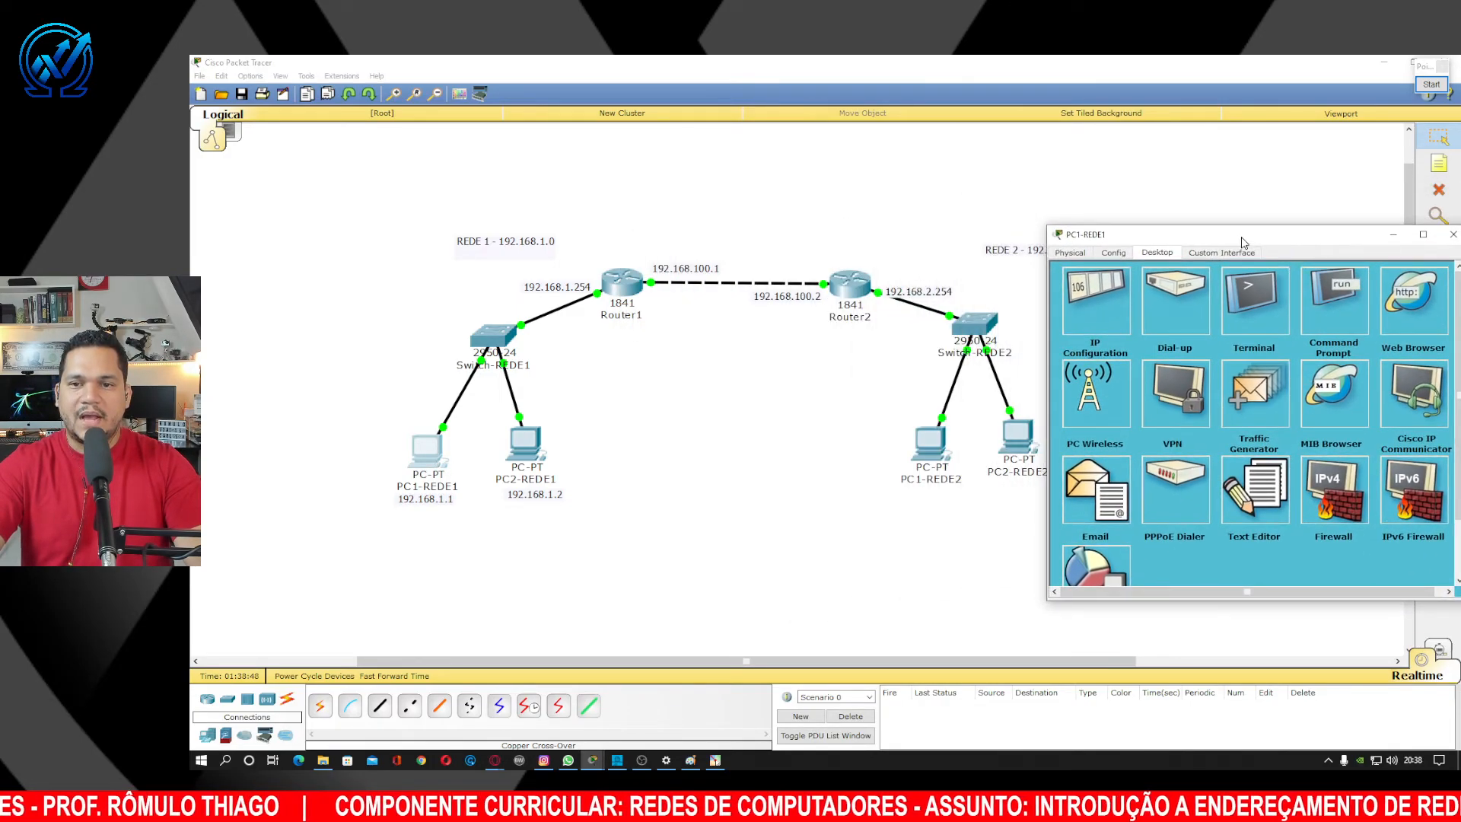
left_click(1095, 324)
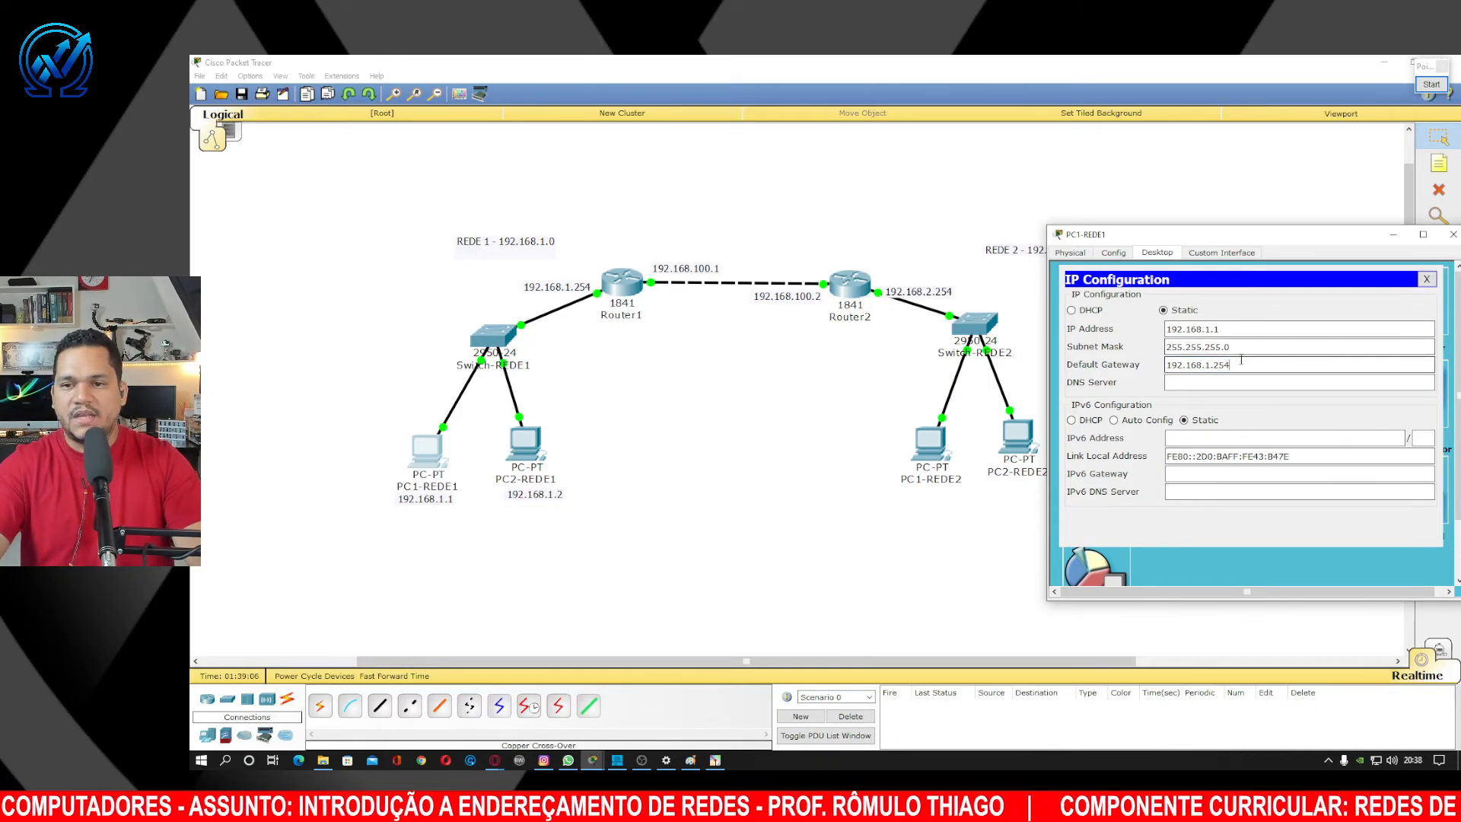
left_click_drag(1250, 365, 1144, 369)
key("ctrl+c")
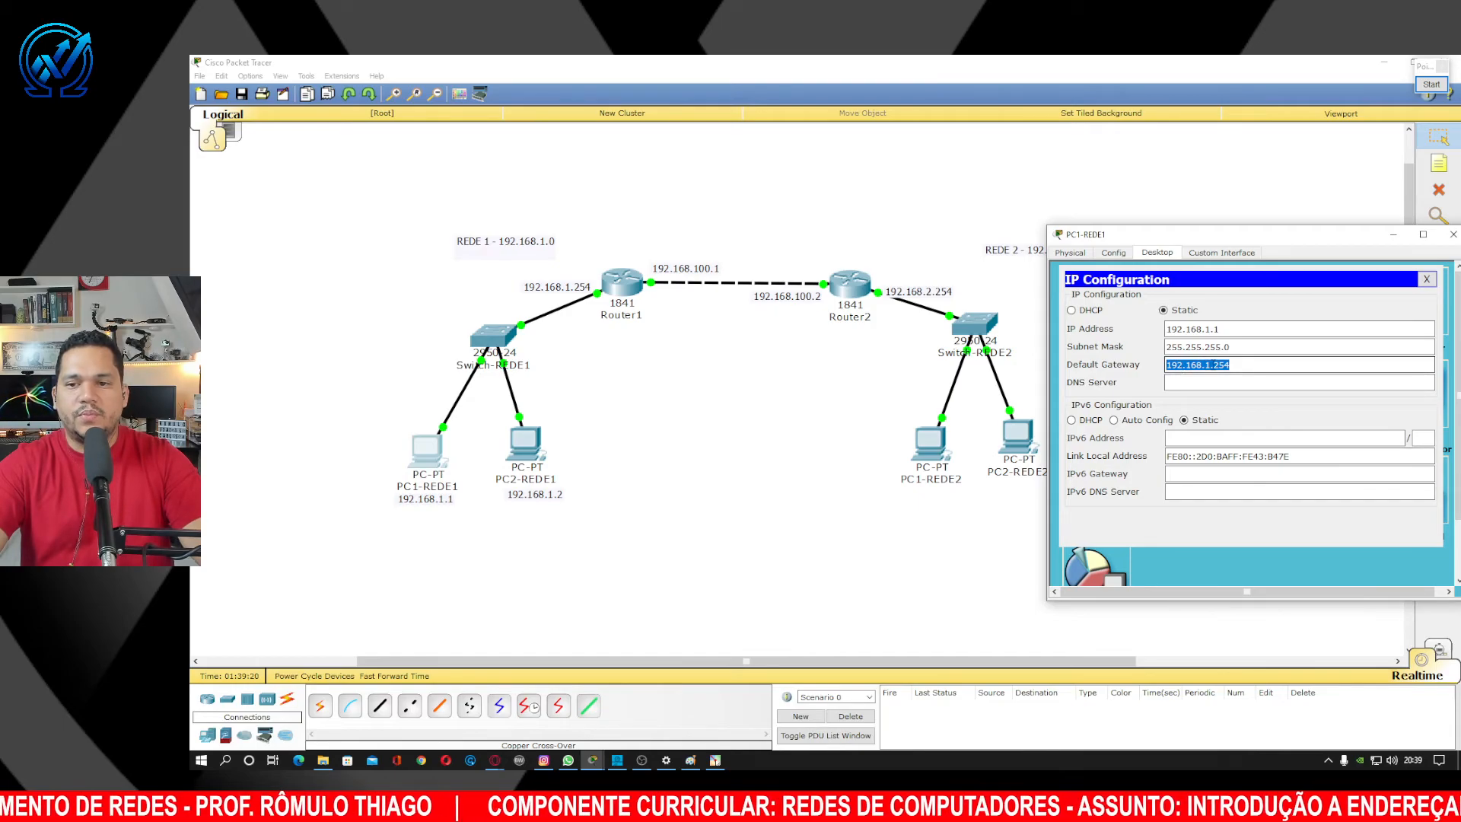
left_click(1453, 235)
Set PC2-REDE1's default gateway to 192.168.1.254 and close its window.
left_click(524, 449)
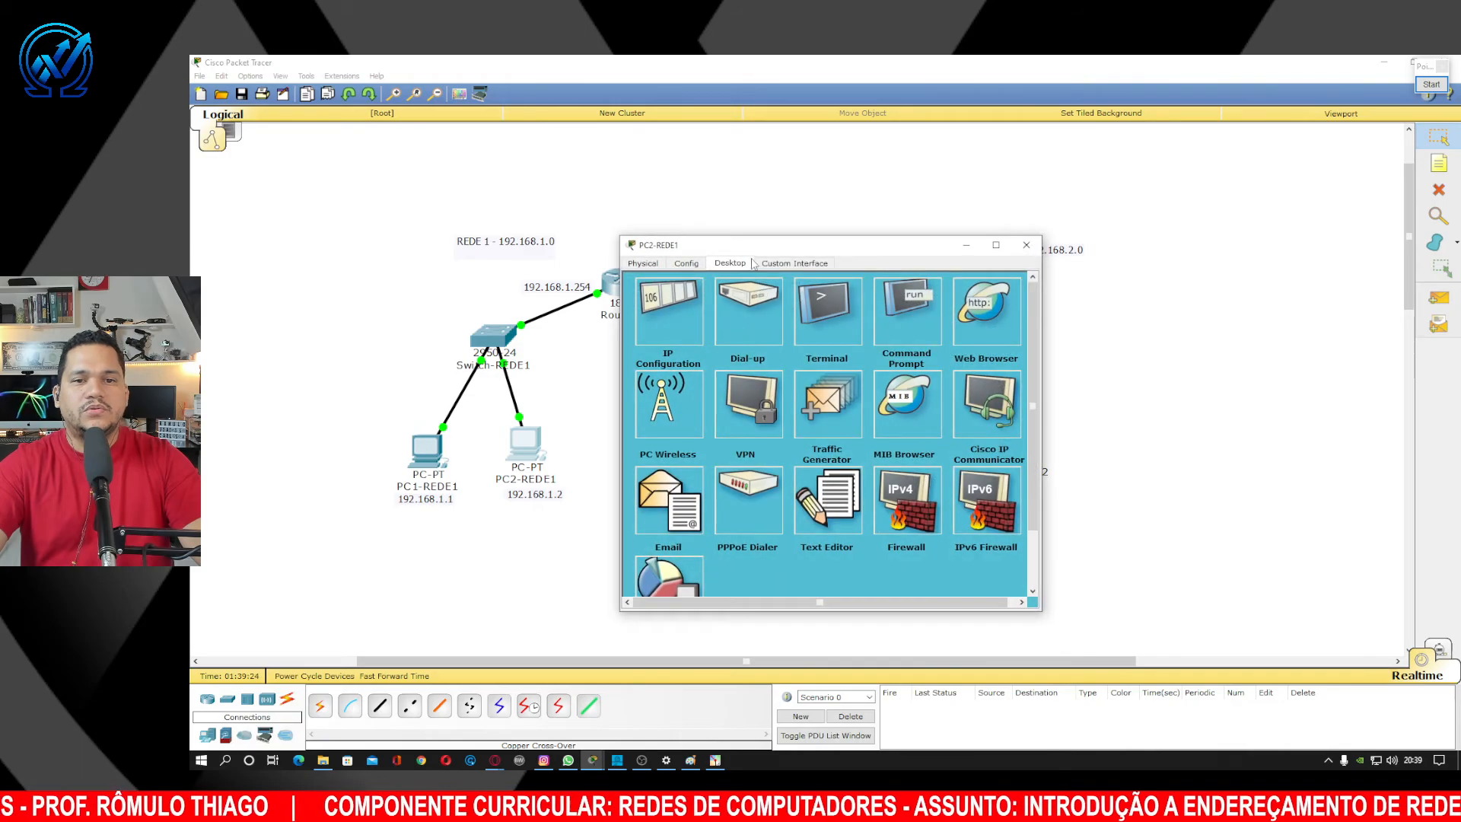
left_click_drag(685, 240, 906, 186)
left_click(880, 262)
left_click(986, 316)
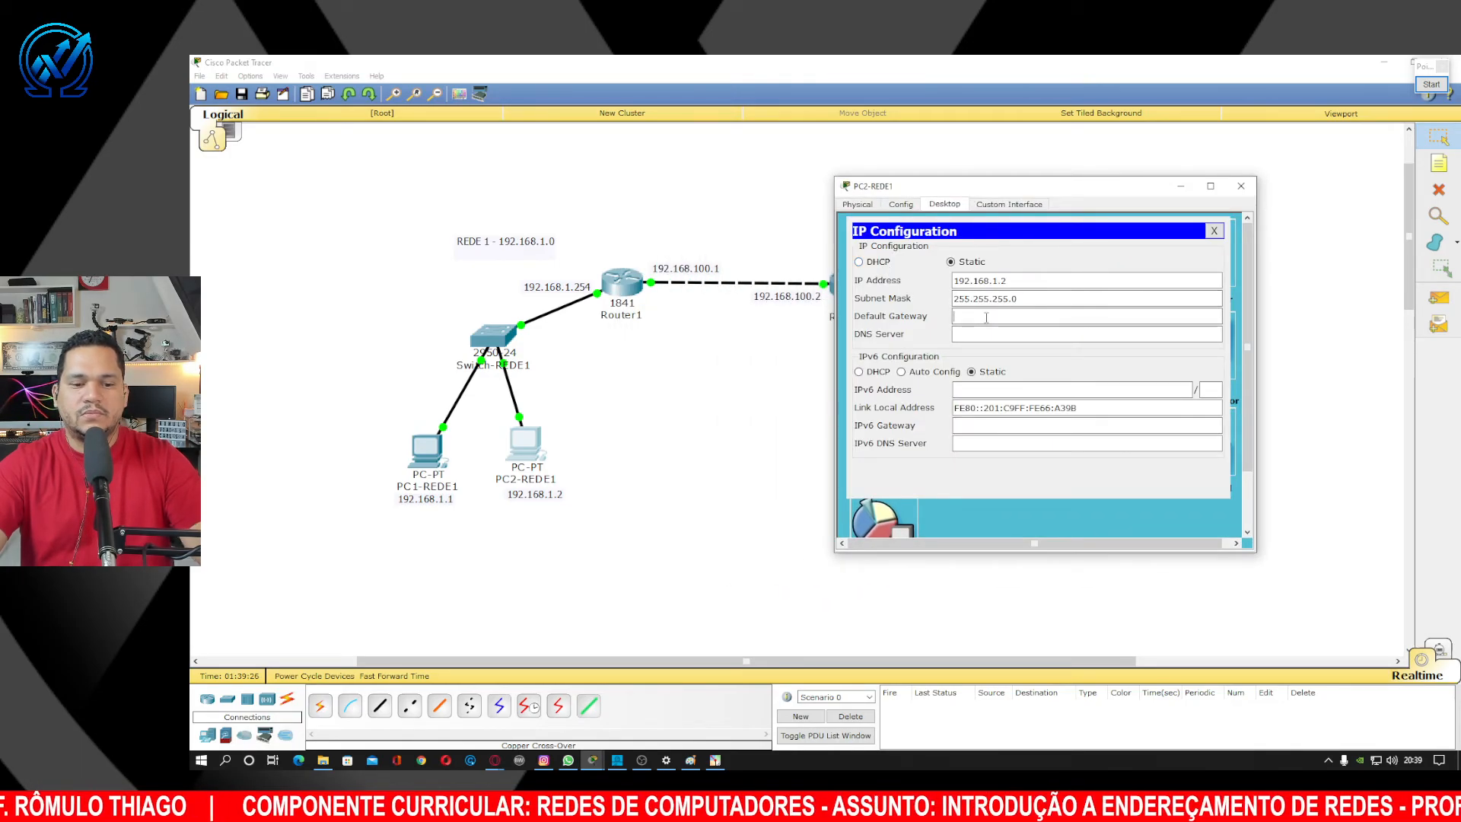
key("ctrl+v")
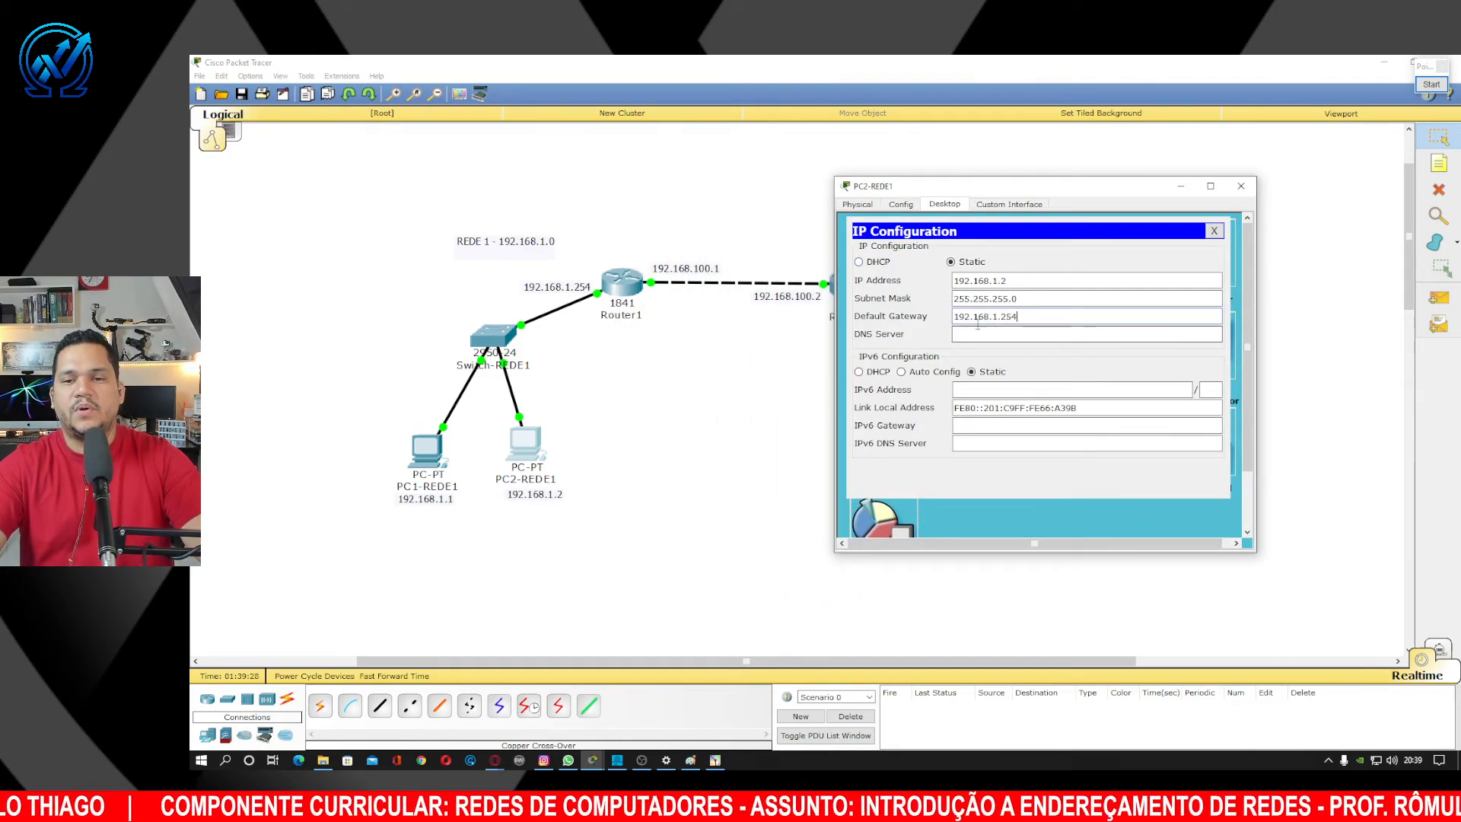
left_click(1243, 188)
Set PC1-REDE2's default gateway to 192.168.2.254 and close its window.
left_click(932, 447)
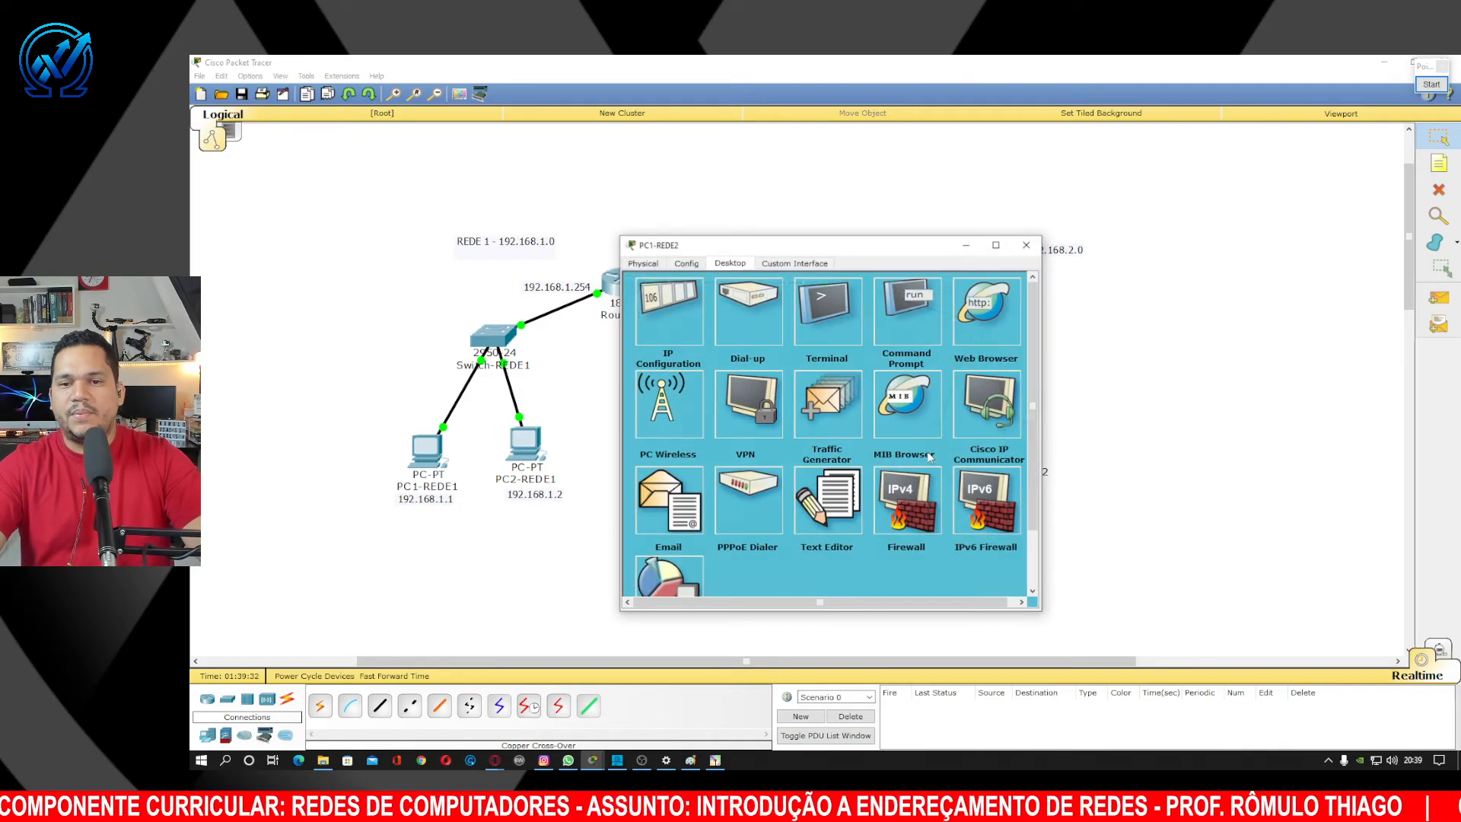
left_click_drag(875, 245, 1235, 225)
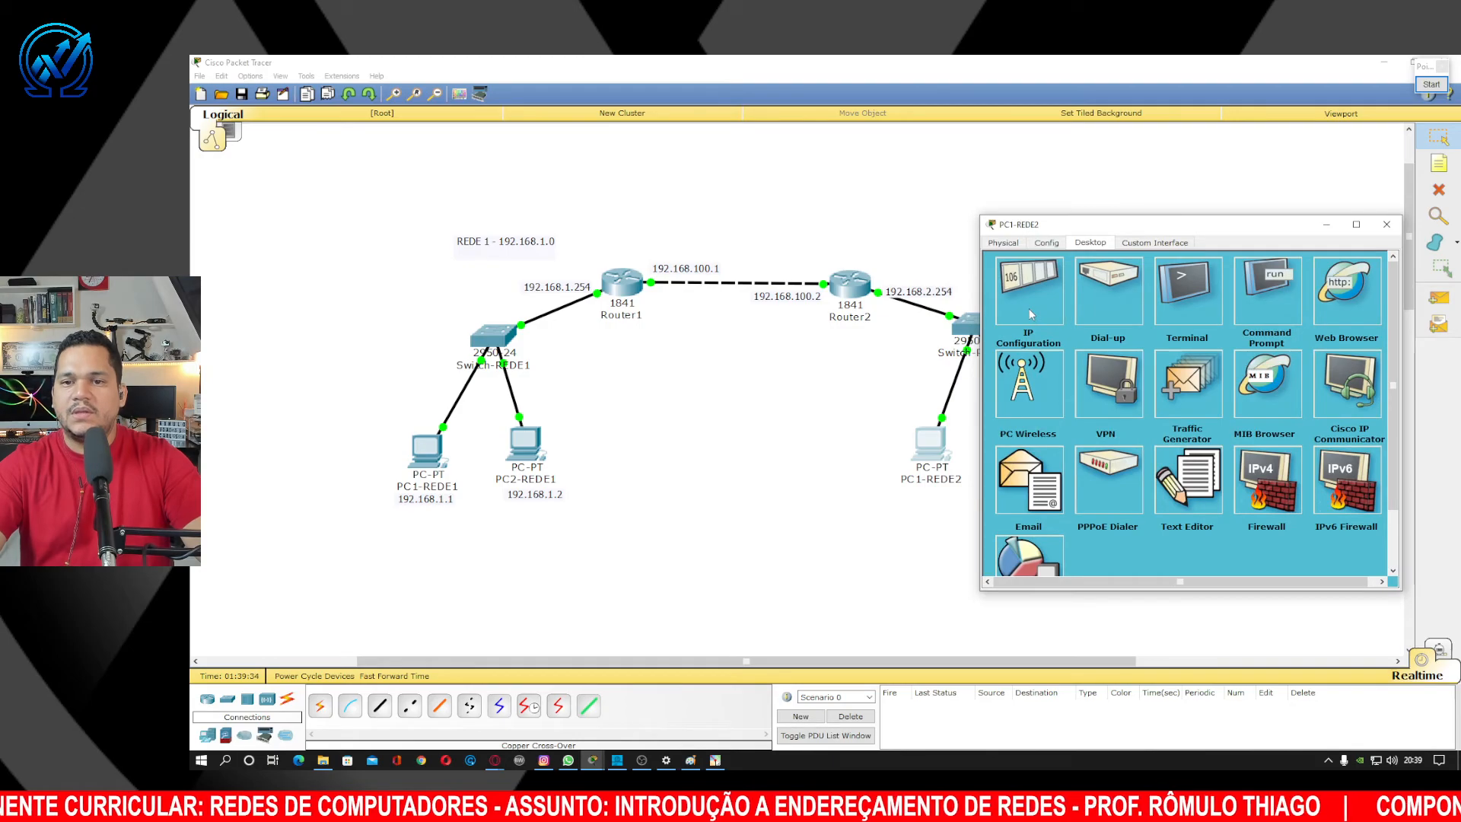
left_click(1031, 313)
left_click(1119, 354)
type("1")
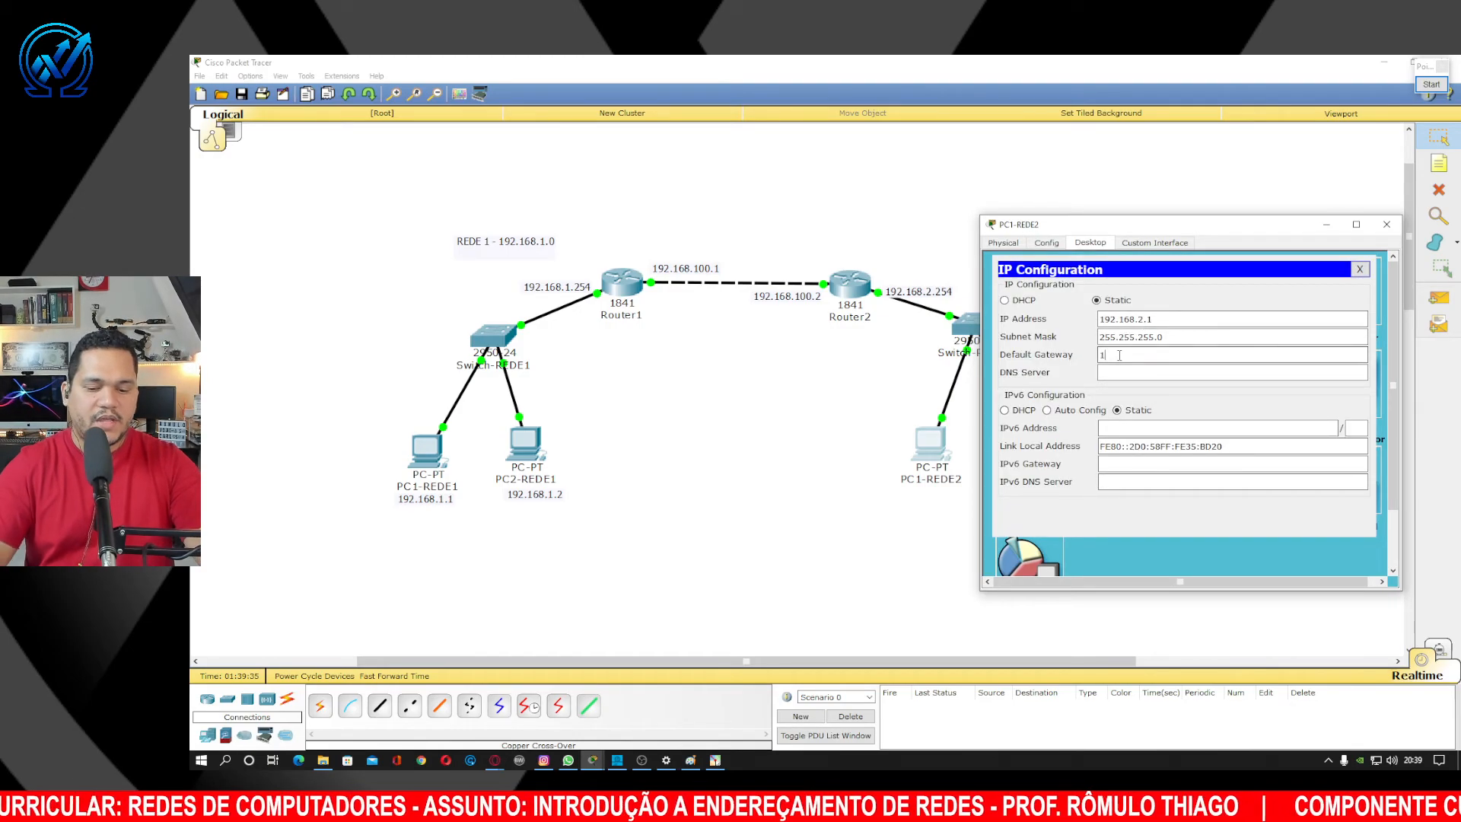
type("92.168.2")
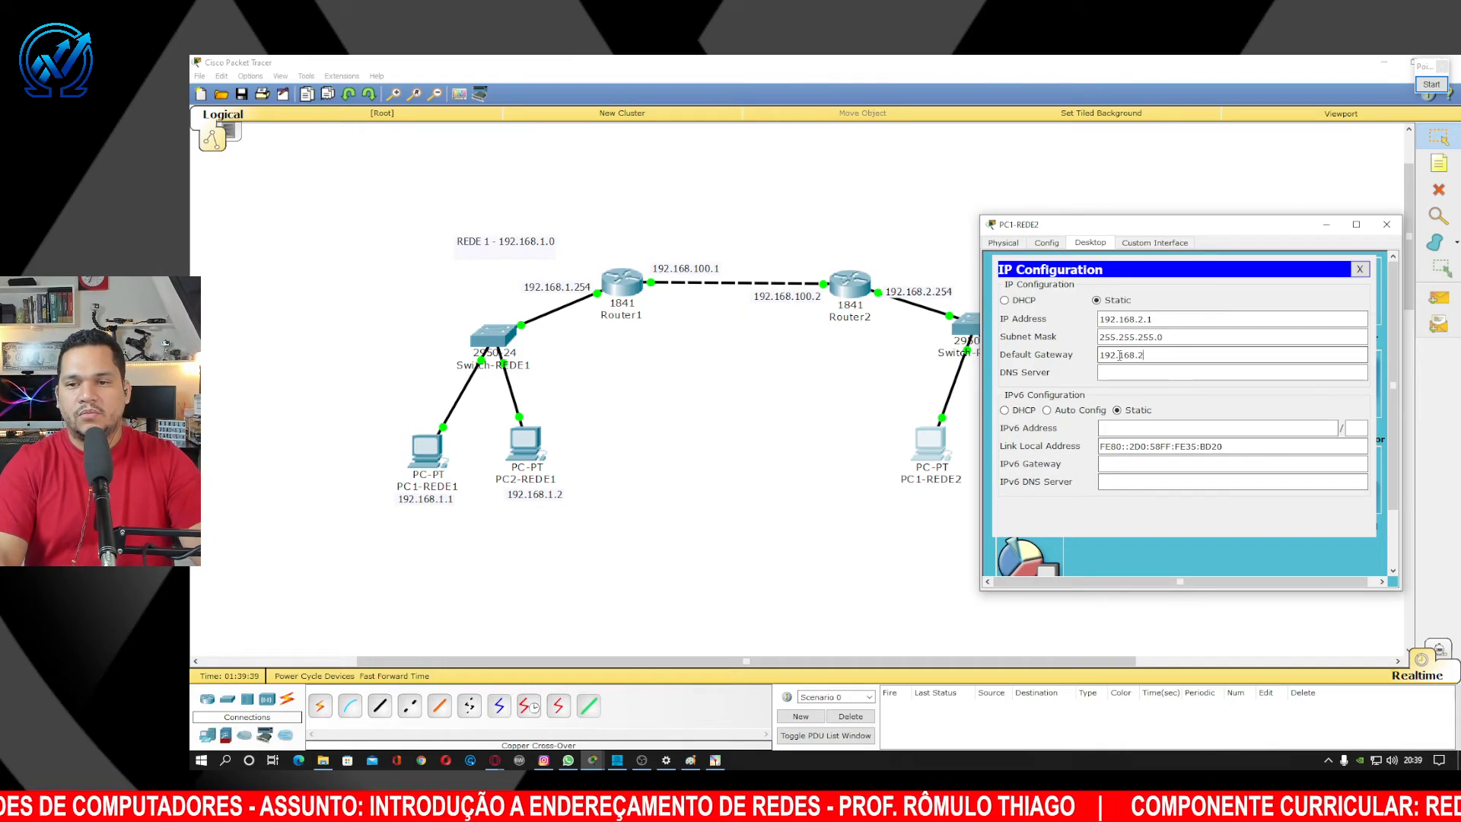
type(".254")
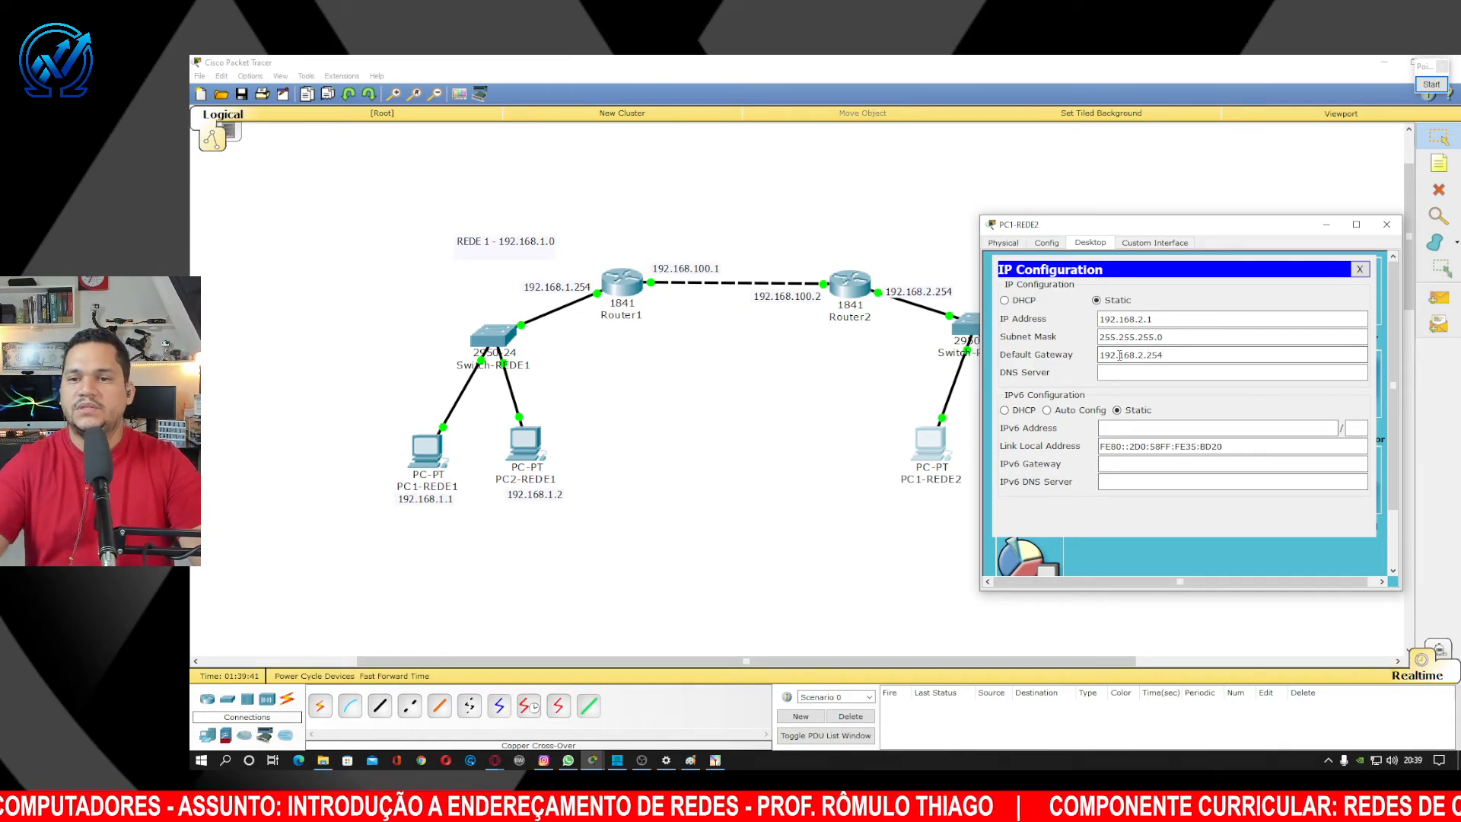
left_click_drag(1163, 354, 1095, 355)
key("ctrl+c")
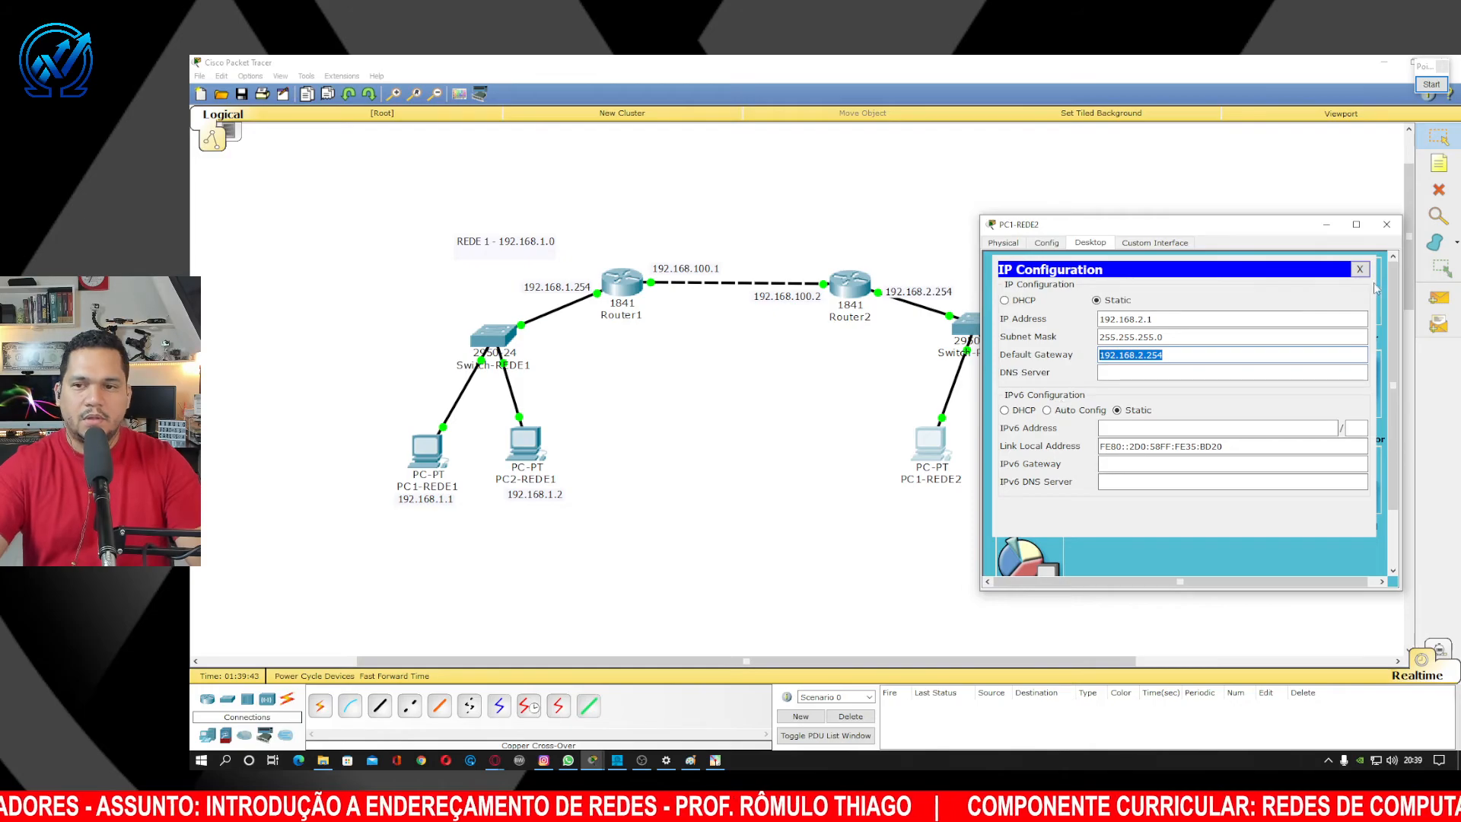
left_click(1387, 224)
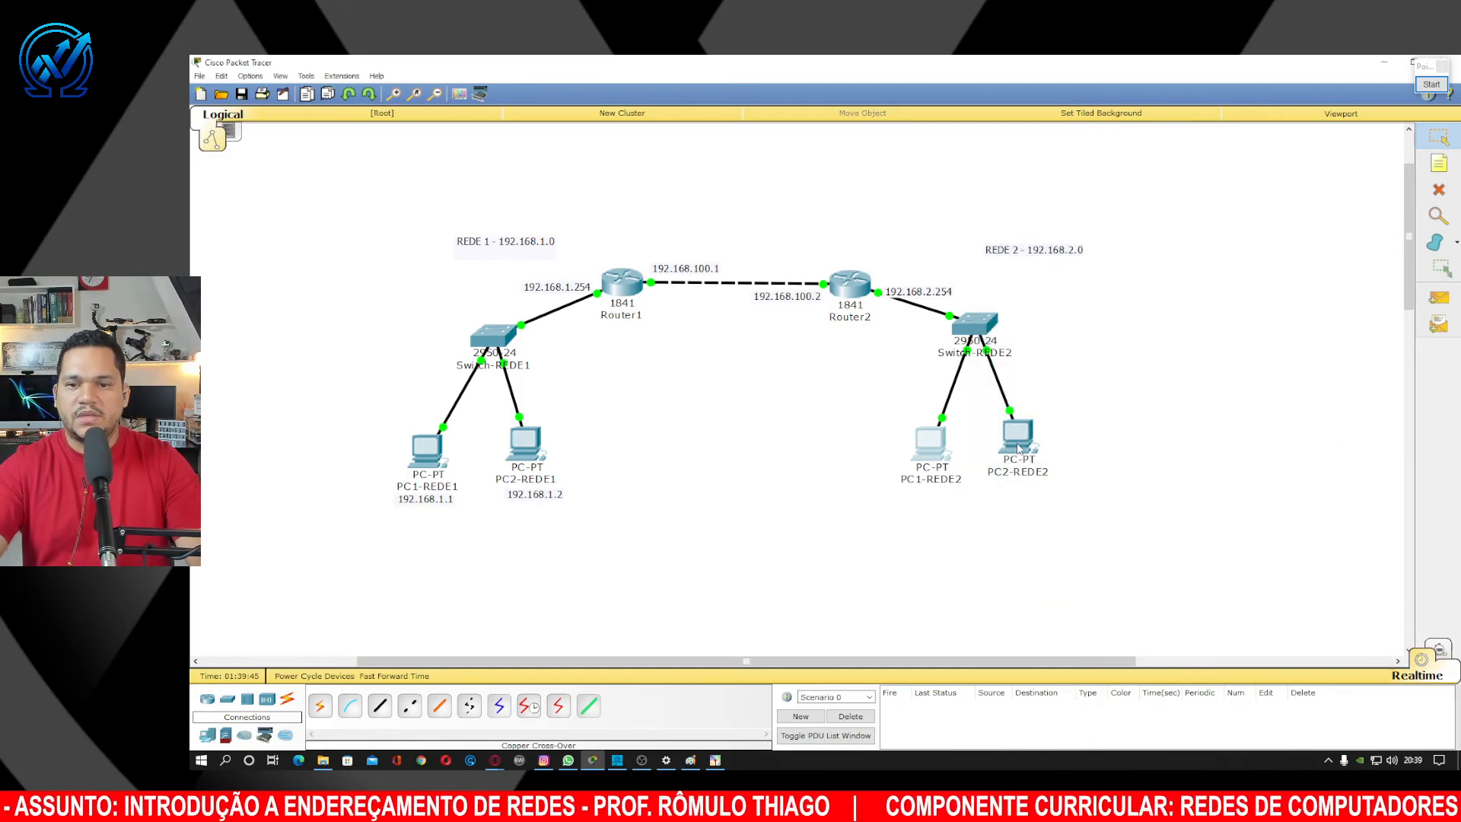
Set PC2-REDE2's default gateway to 192.168.2.254 and close its window.
left_click(1019, 434)
left_click_drag(685, 246, 1020, 206)
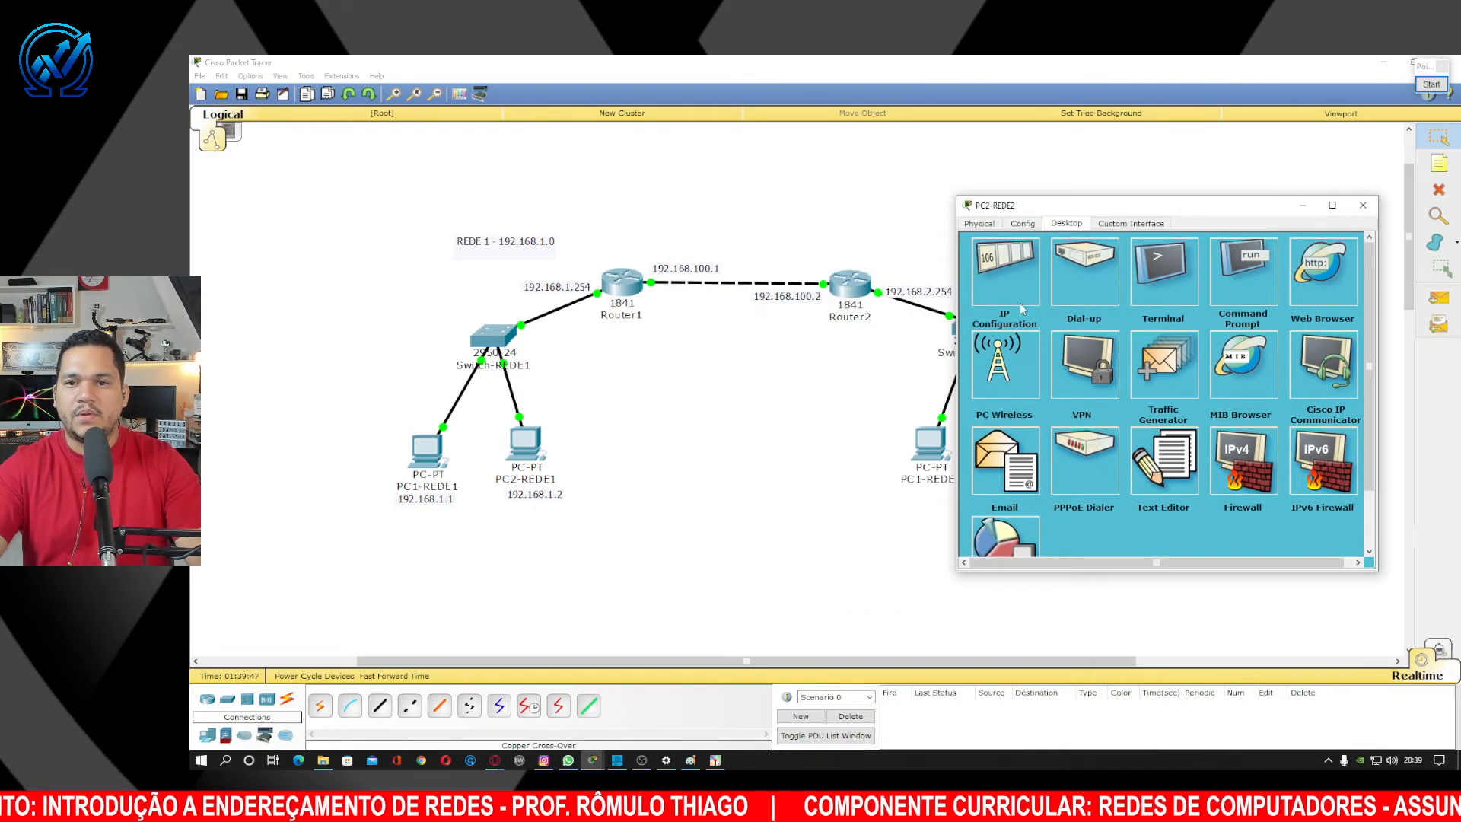
left_click(1012, 301)
left_click(1127, 335)
key("ctrl+v")
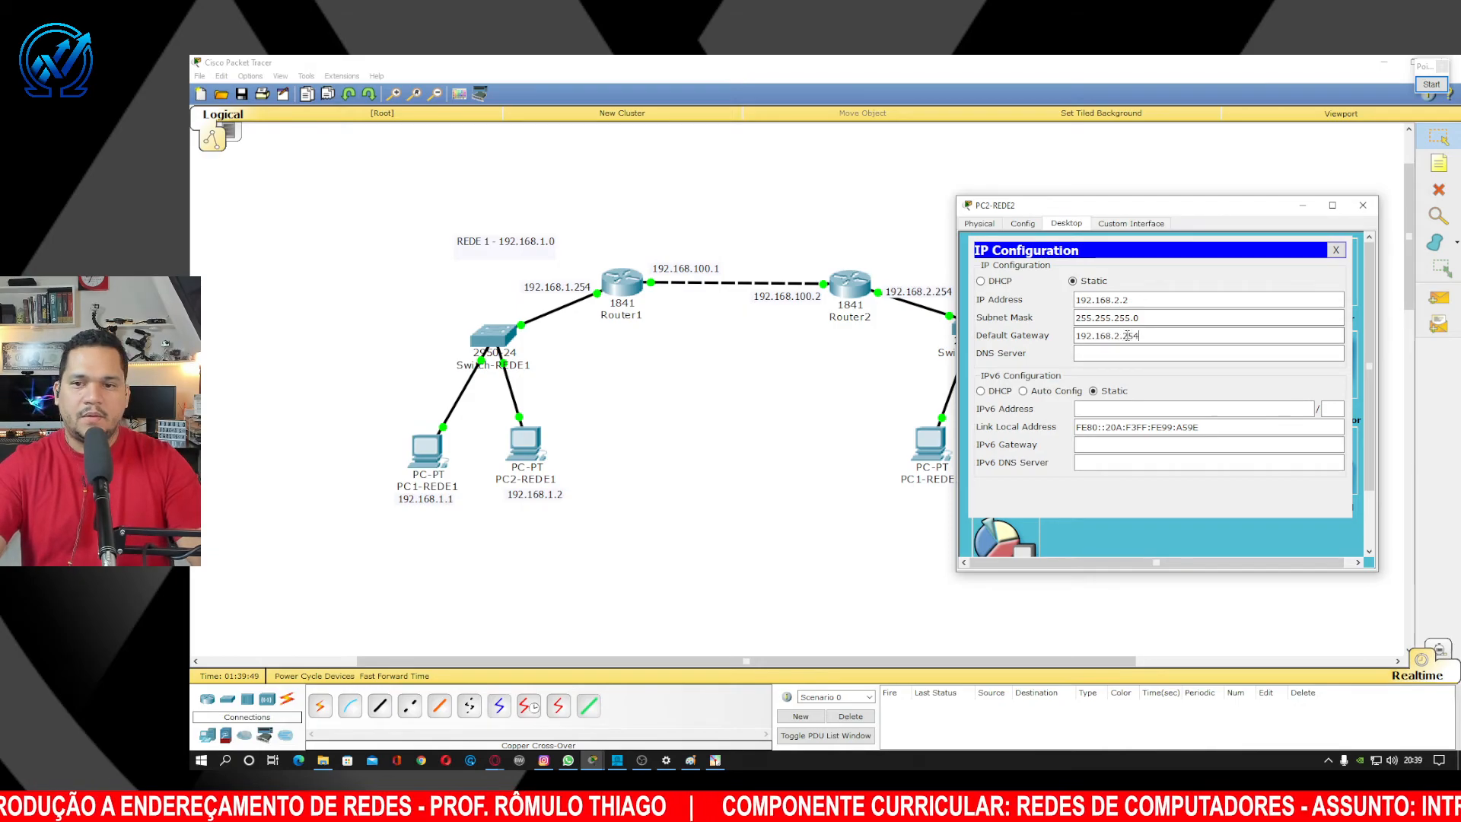
left_click(1363, 205)
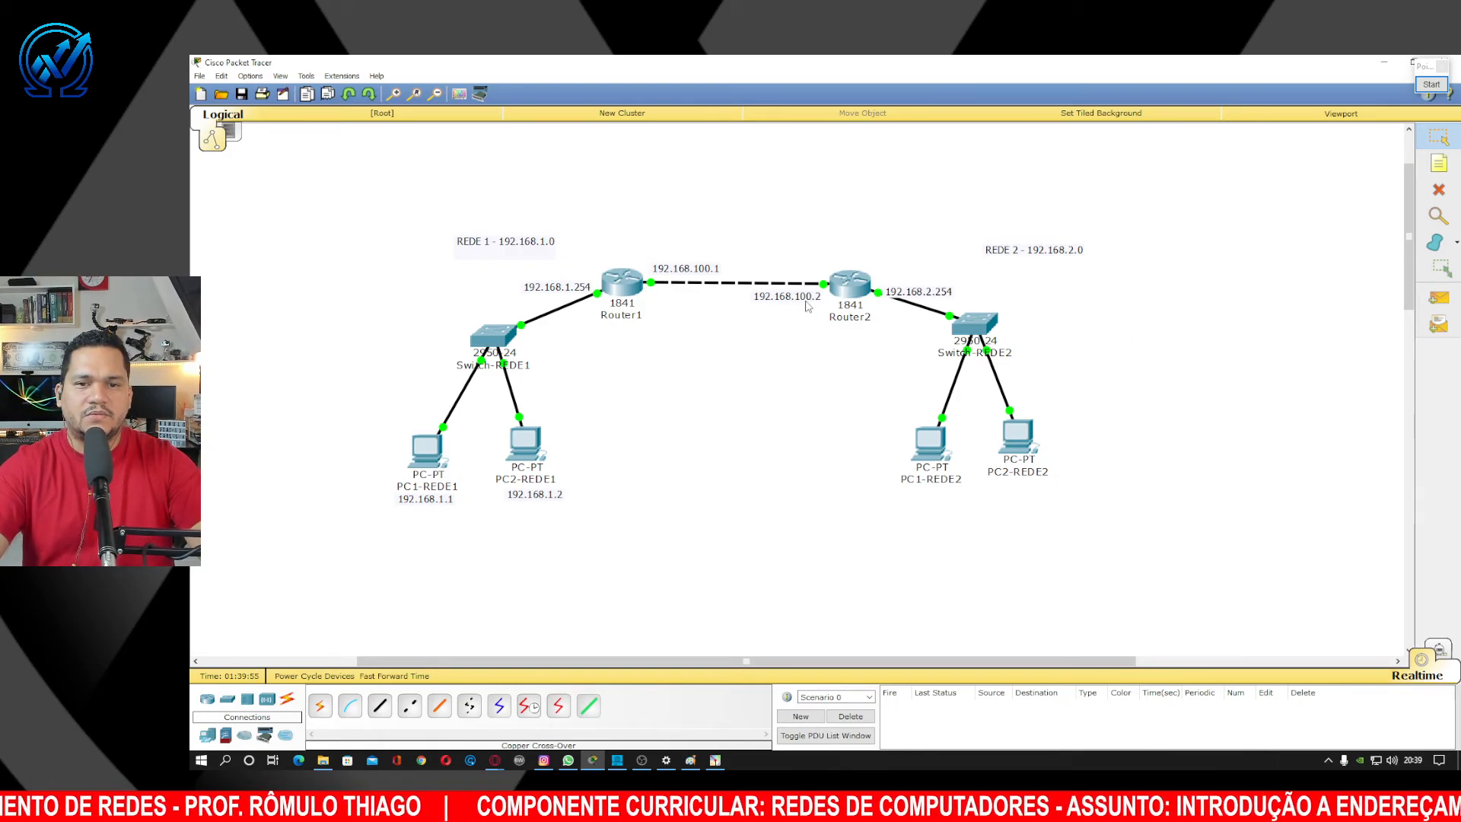
Place 192.168.100.2 above the router link, 192.168.100.1 below it, and shift the REDE 1 label left.
left_click_drag(808, 304, 811, 276)
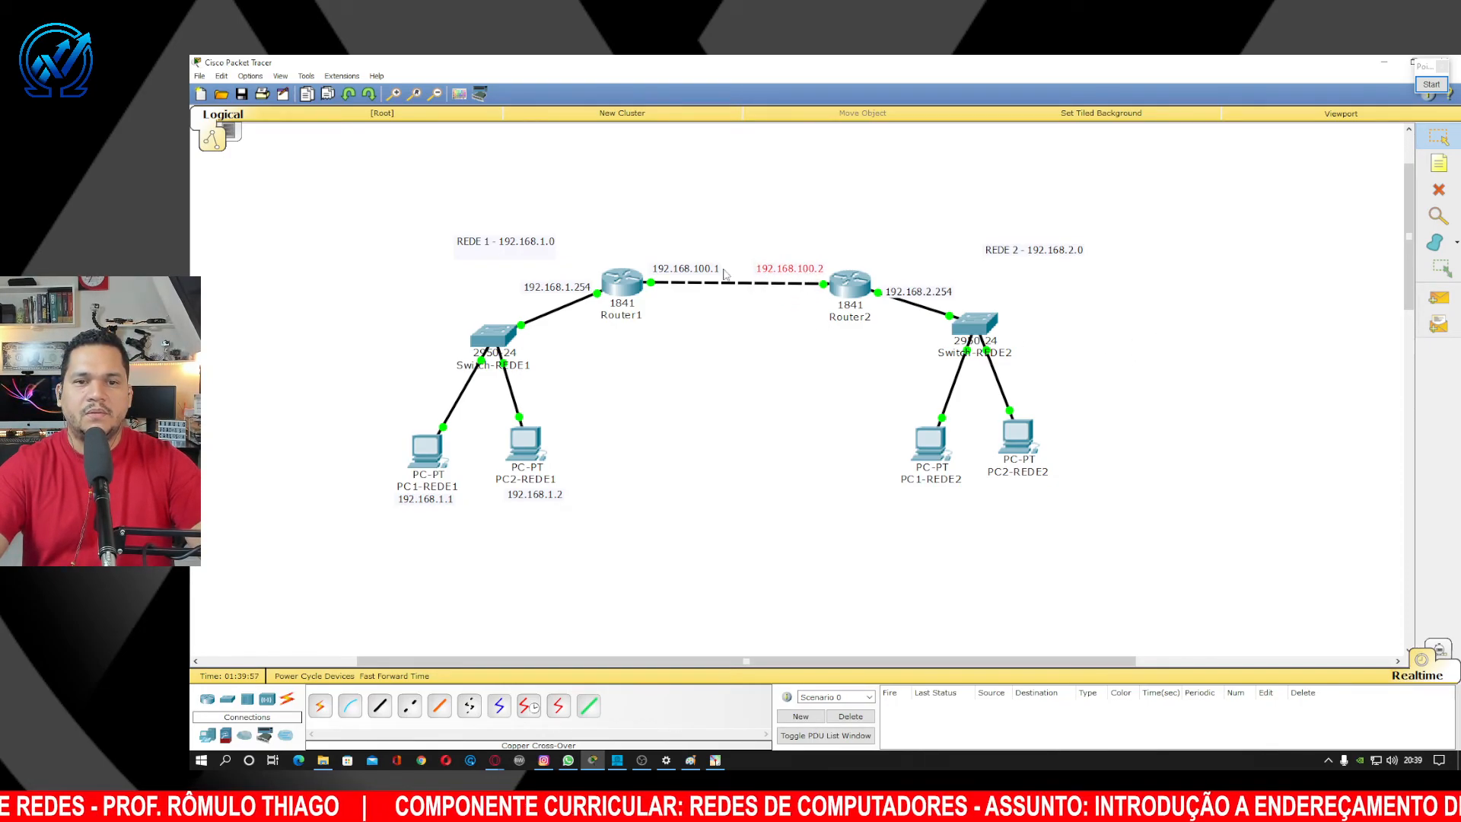
left_click_drag(714, 280, 714, 309)
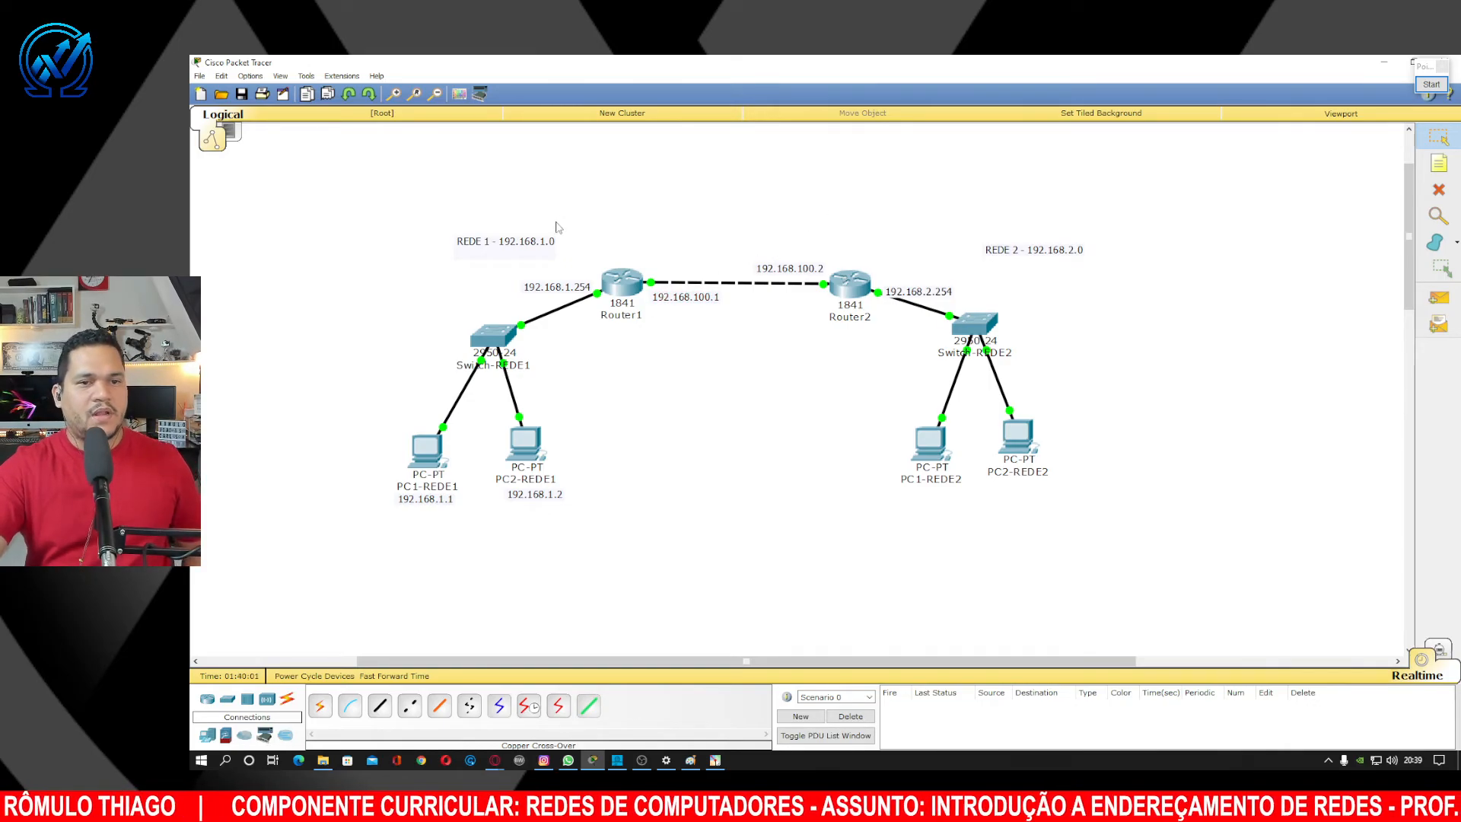
left_click_drag(530, 244, 499, 258)
left_click(608, 225)
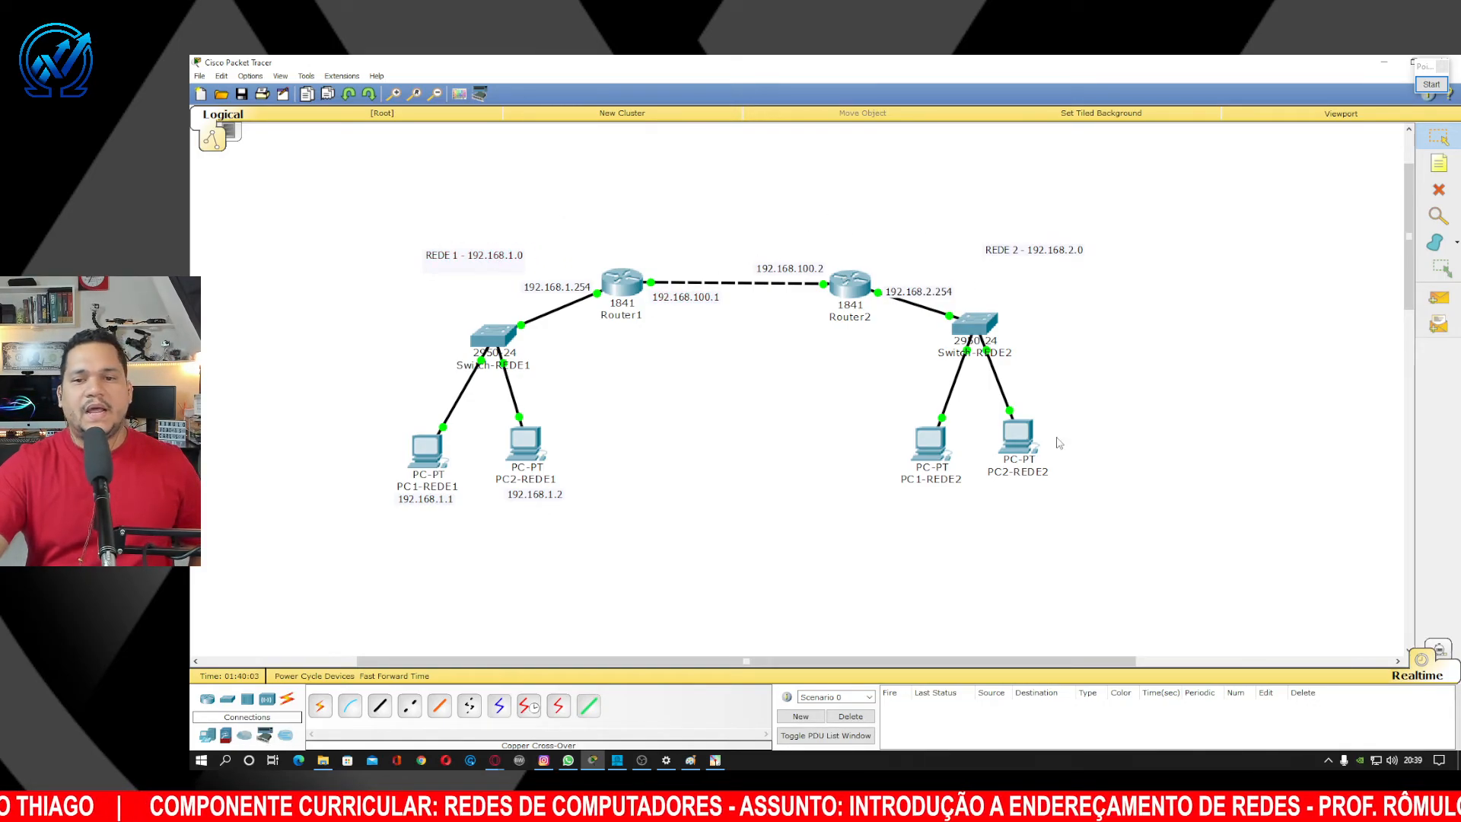
Send simple-PDU pings from PC2-REDE2 to PC2-REDE1 three times until one succeeds.
left_click(1437, 297)
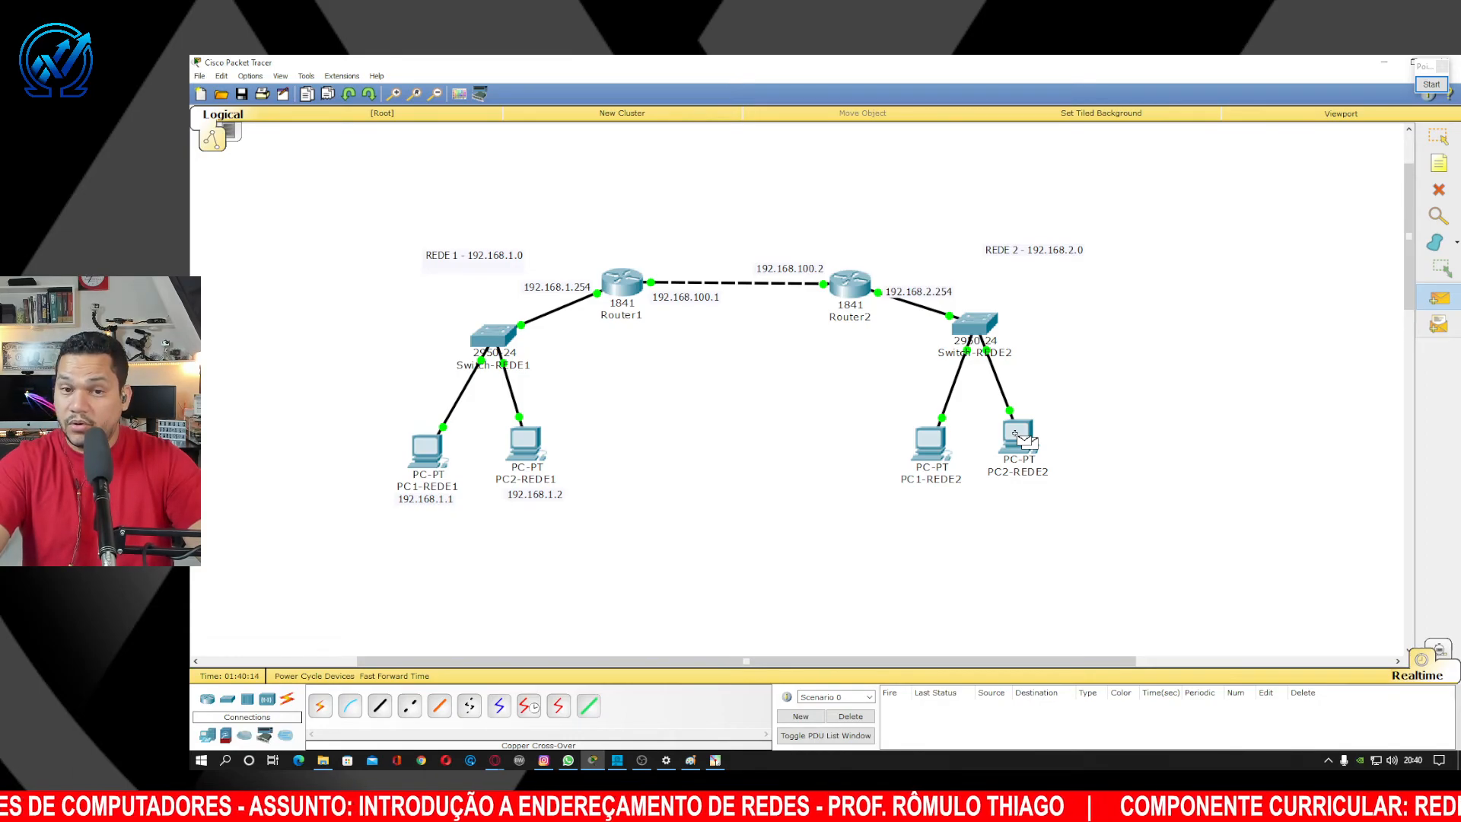
left_click(1016, 434)
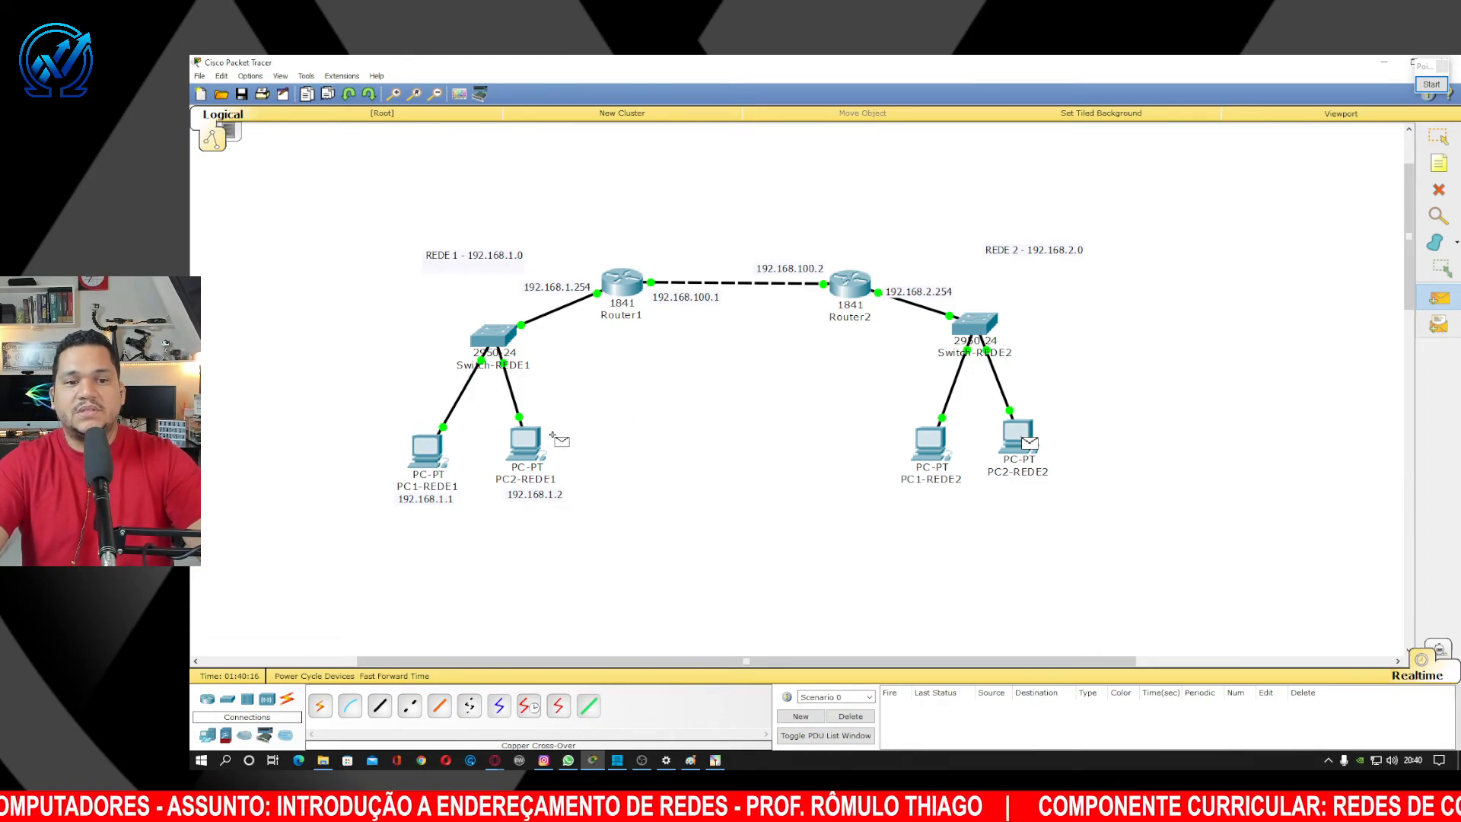
left_click(528, 445)
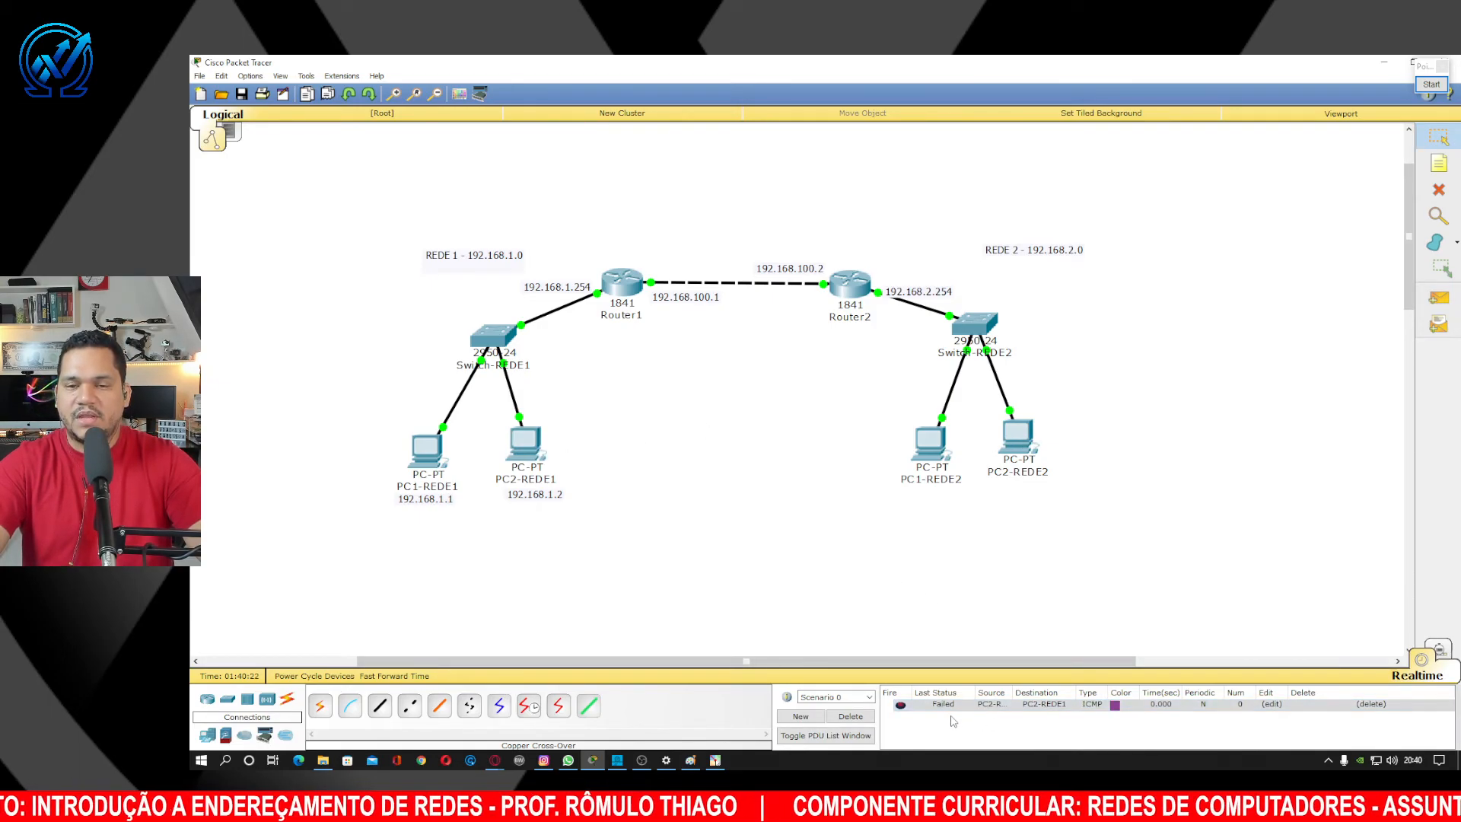
left_click(1438, 298)
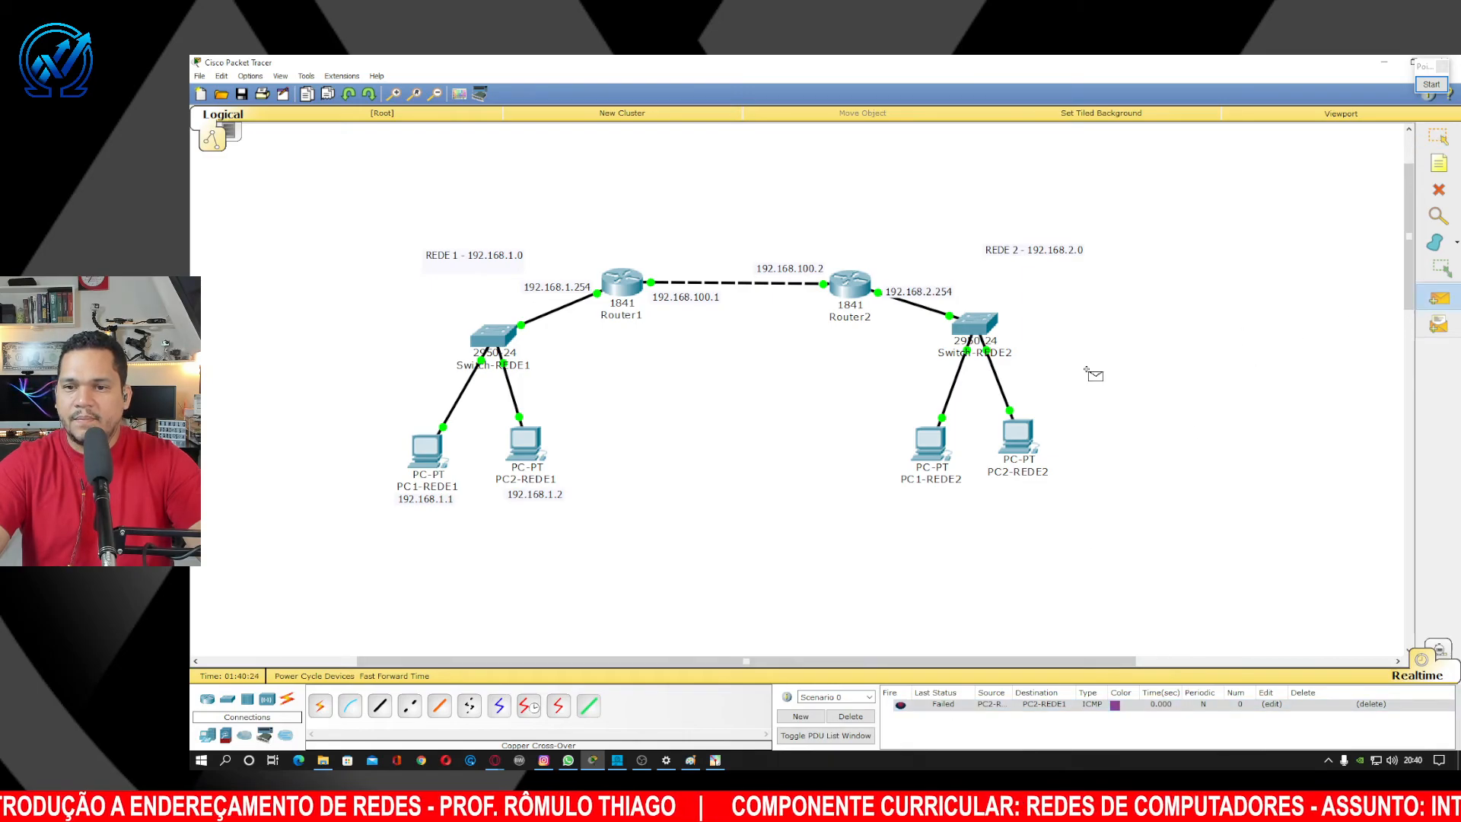
left_click(1020, 439)
left_click(528, 445)
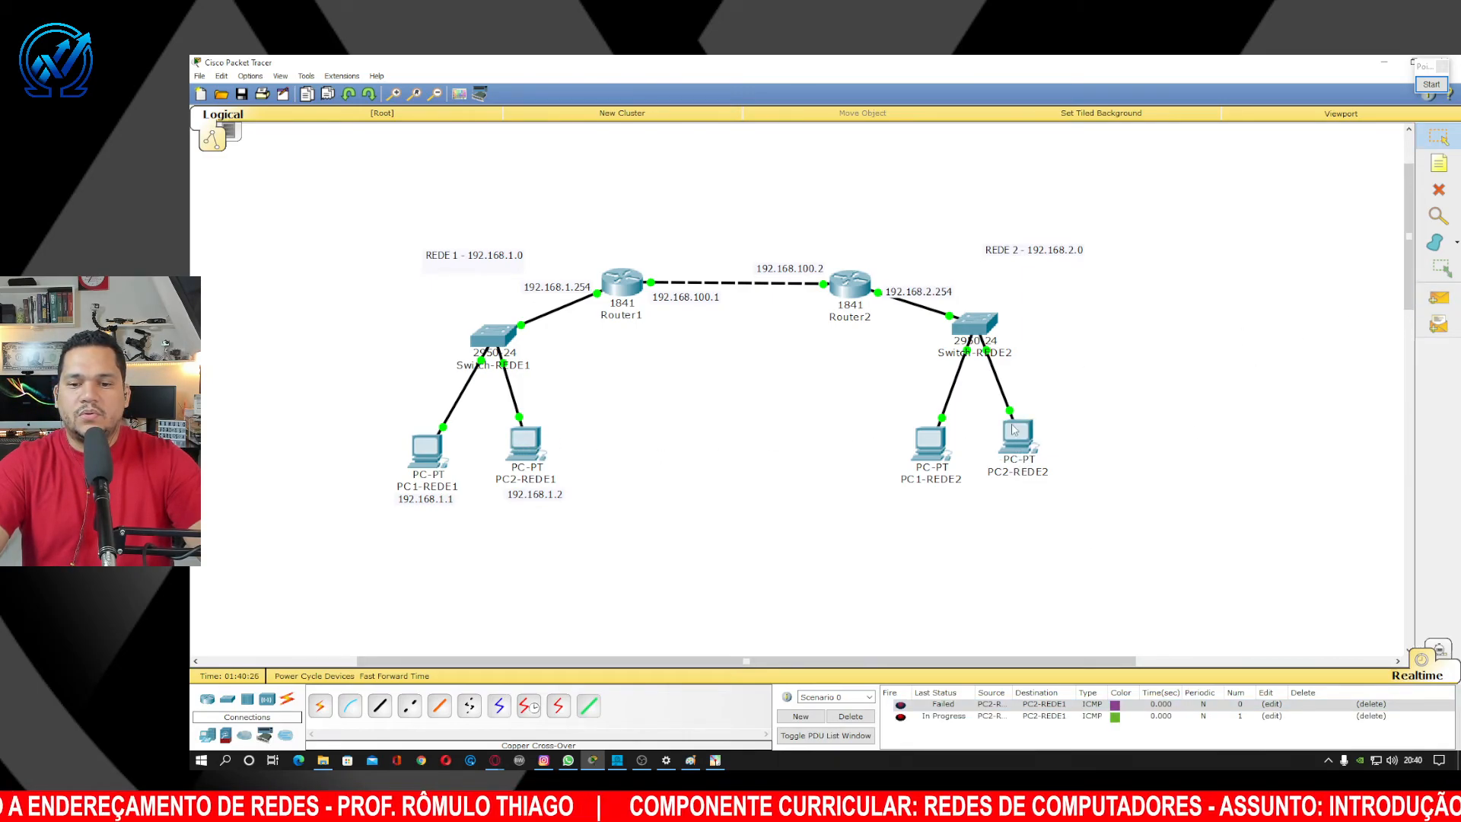
left_click(1438, 298)
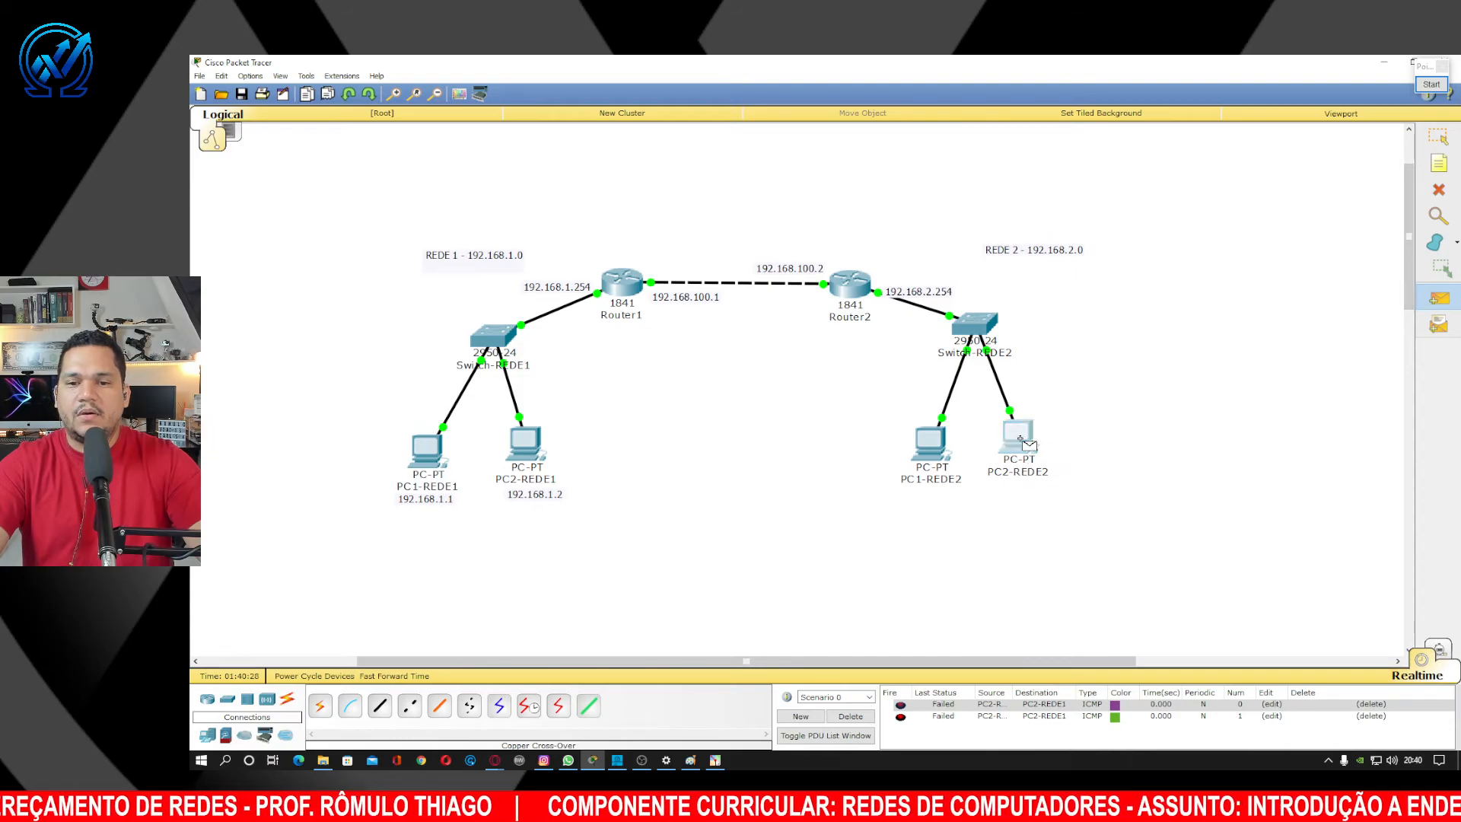
left_click(1020, 439)
left_click(525, 445)
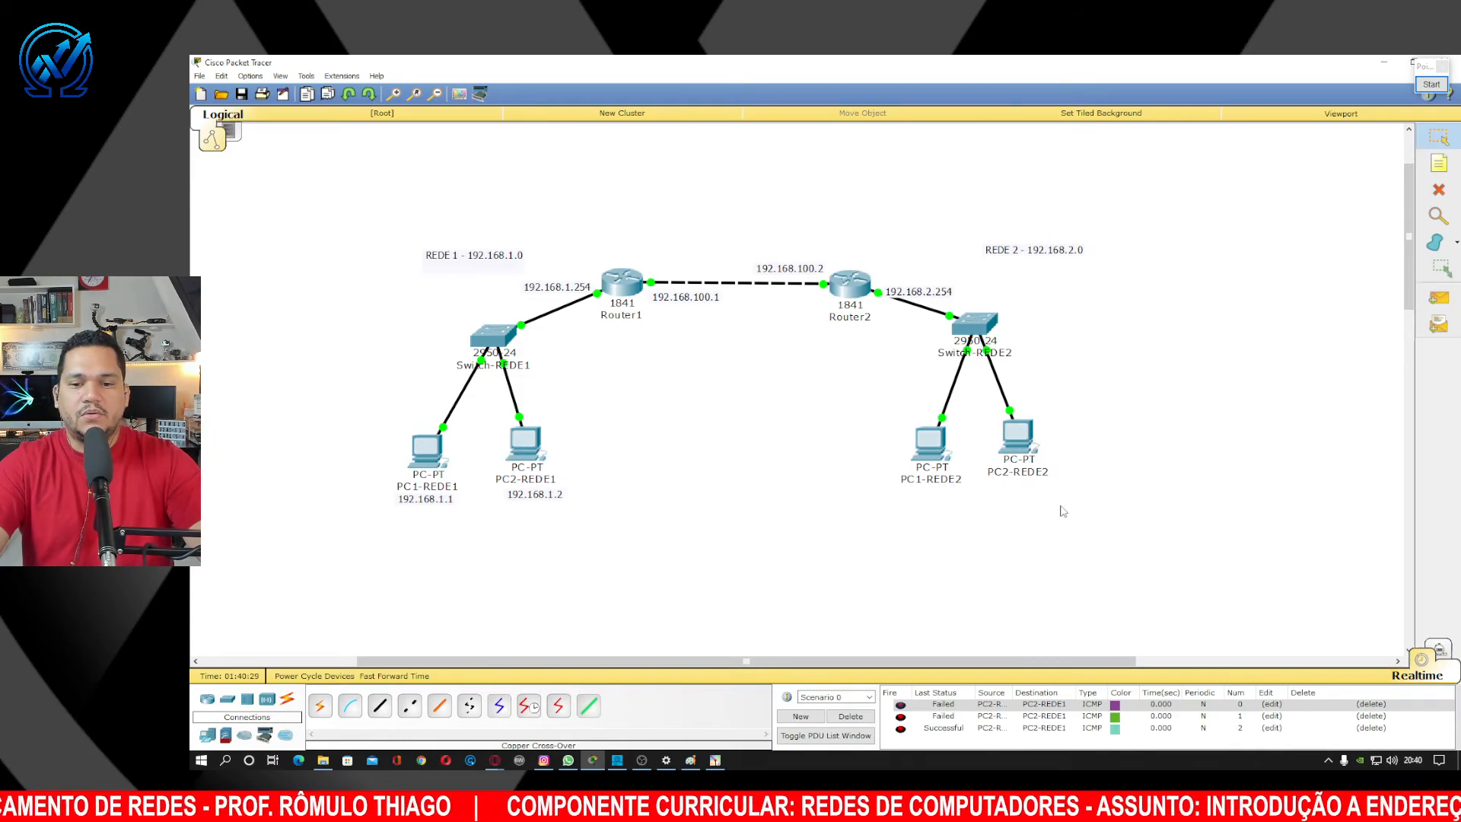
Clear the PDU list and switch to Simulation mode.
left_click(1371, 704)
left_click(1371, 704)
left_click(1371, 704)
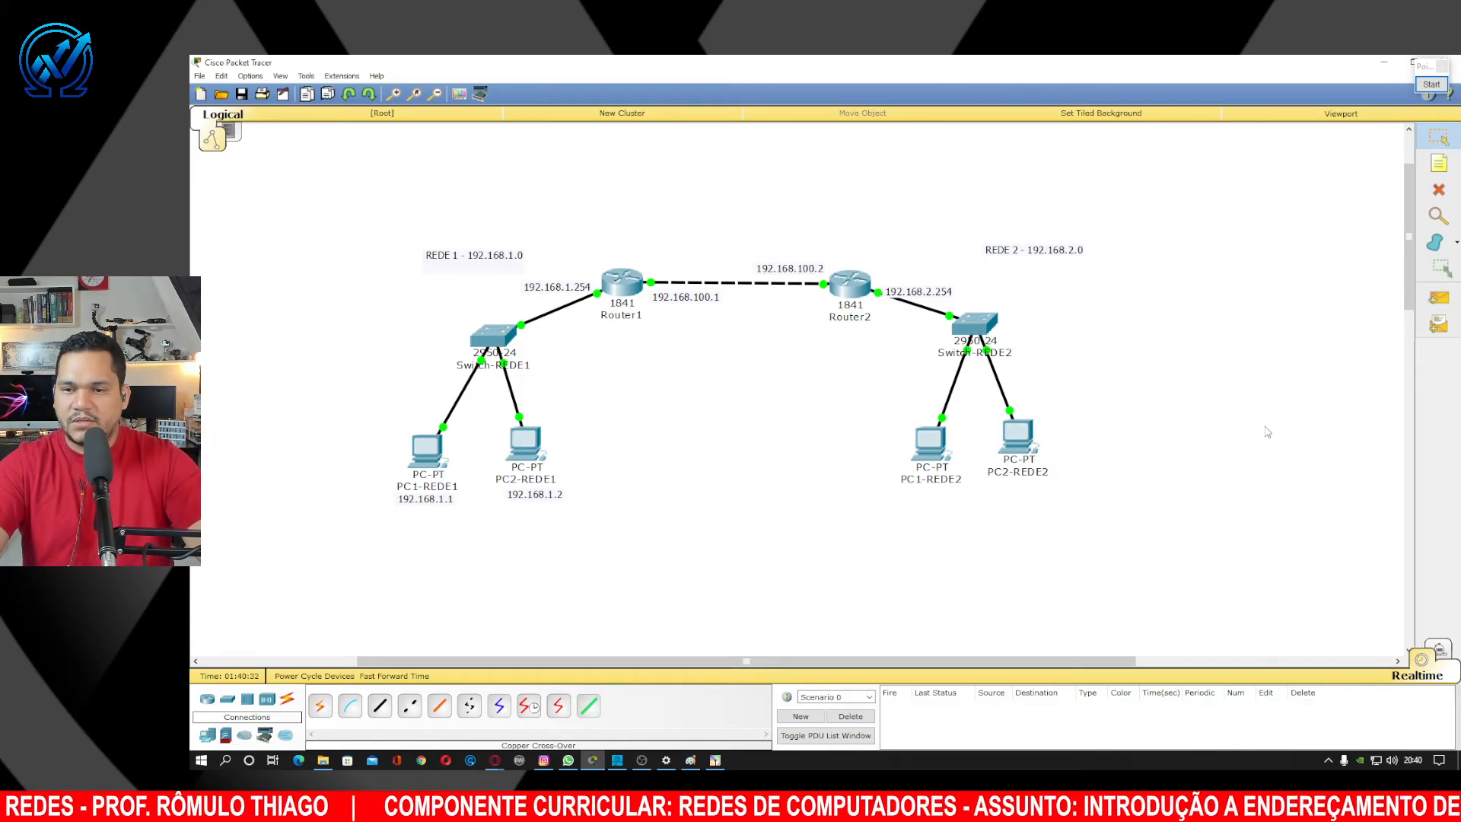
left_click(1436, 300)
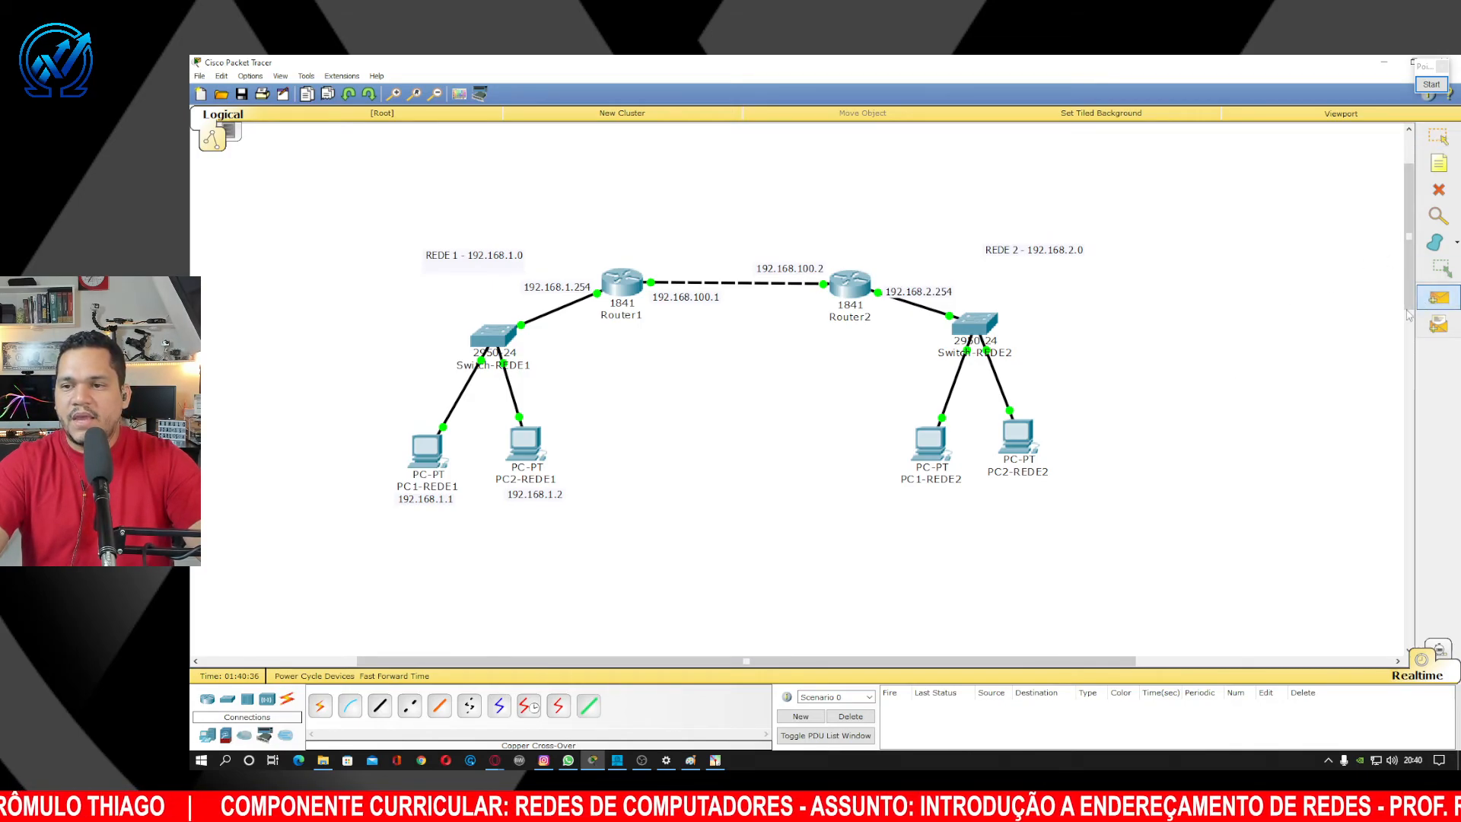
left_click(1017, 438)
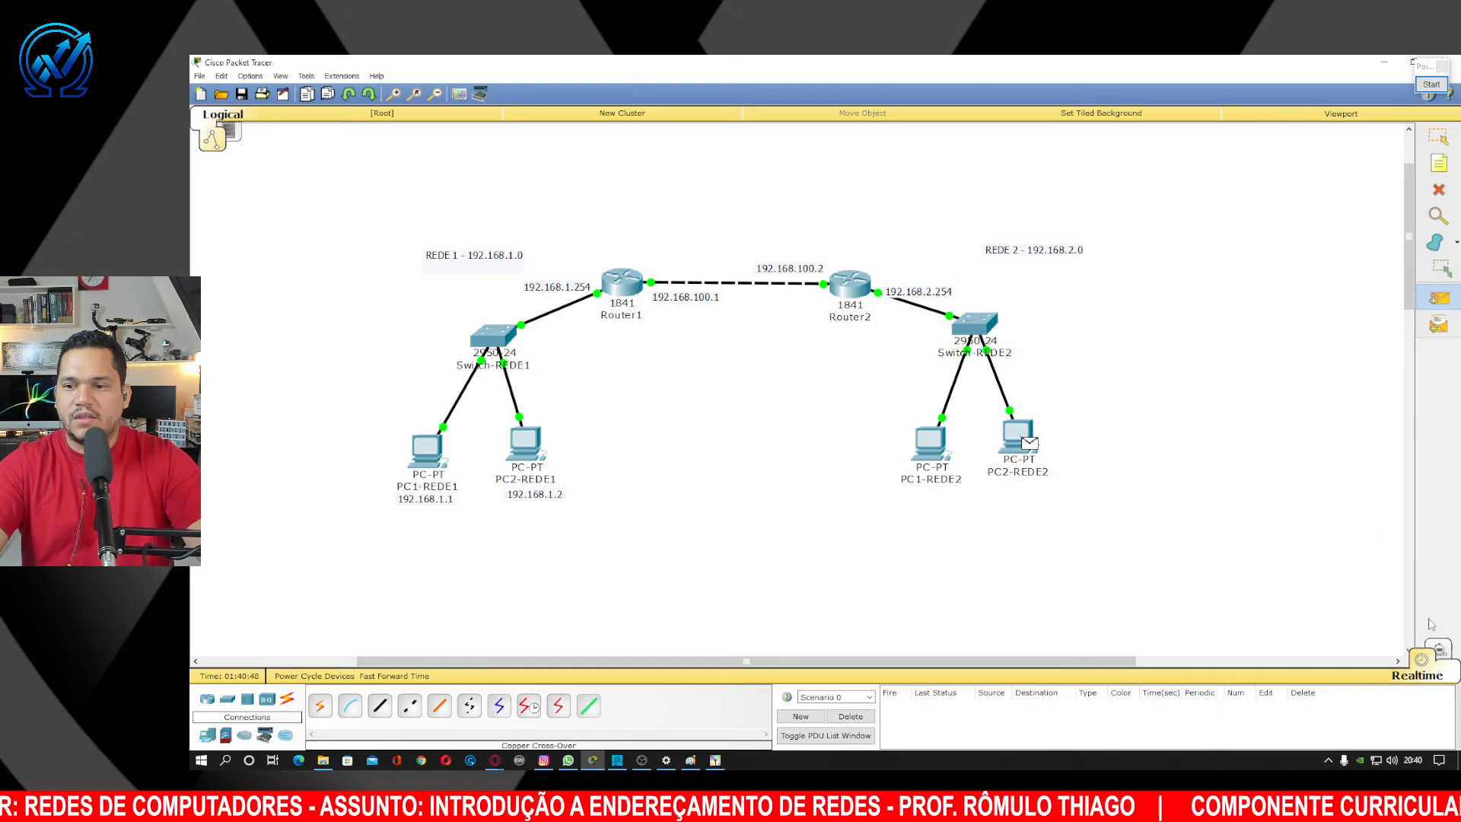
left_click(1439, 652)
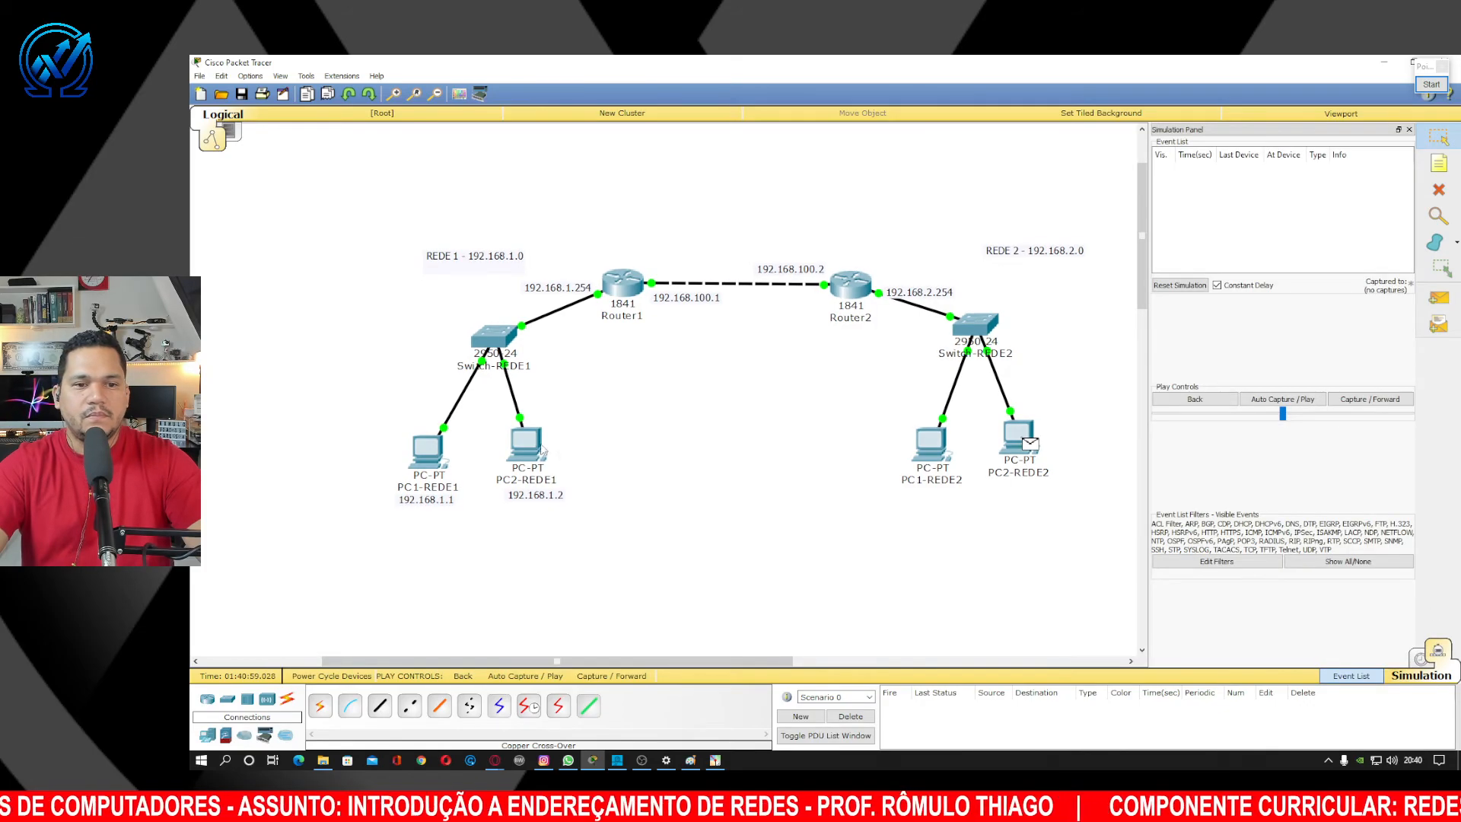
In Simulation mode, add a ping from PC2-REDE2 to PC2-REDE1 and play the animation.
left_click(1422, 659)
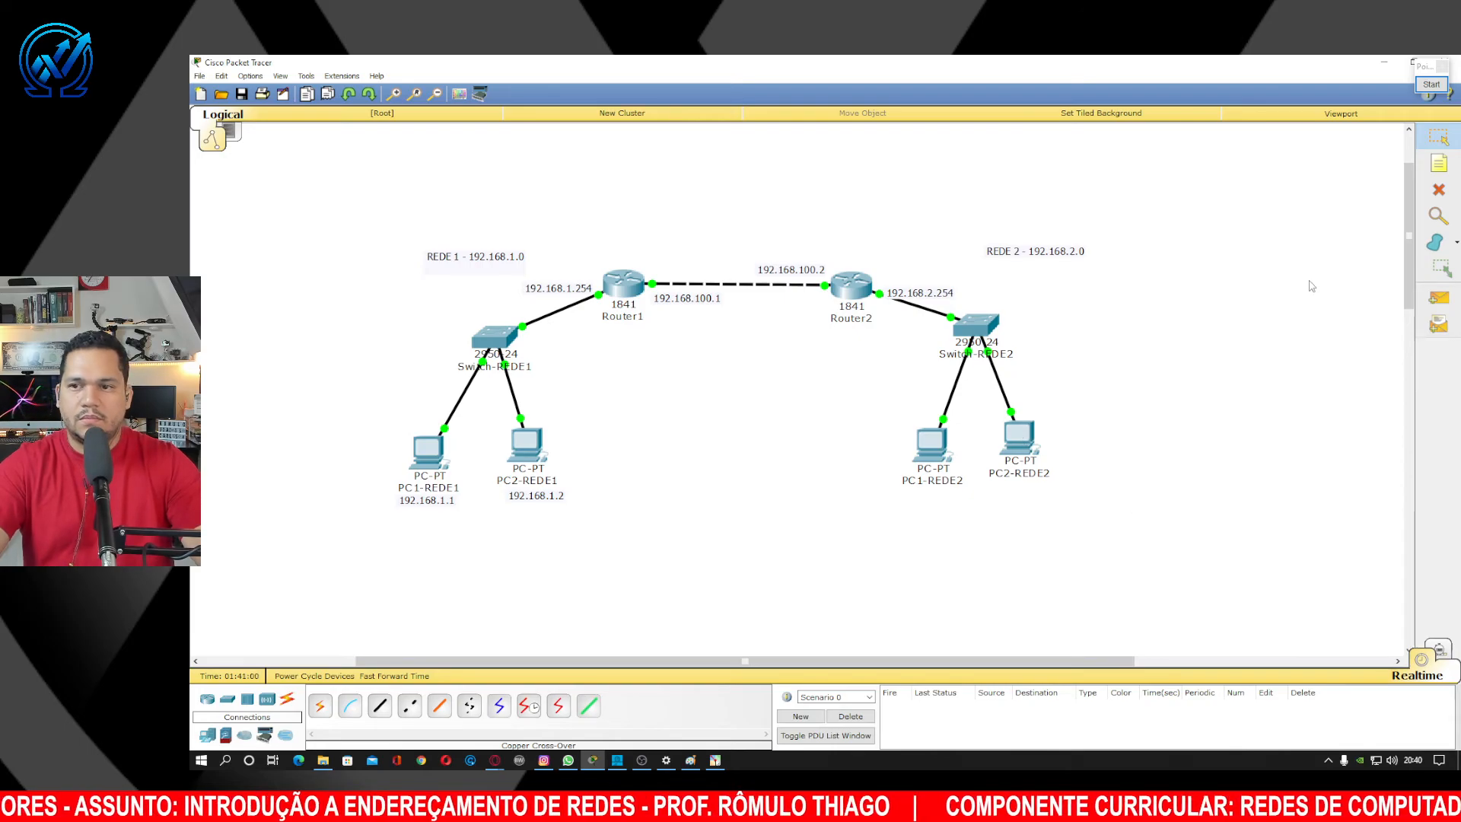
left_click(1439, 648)
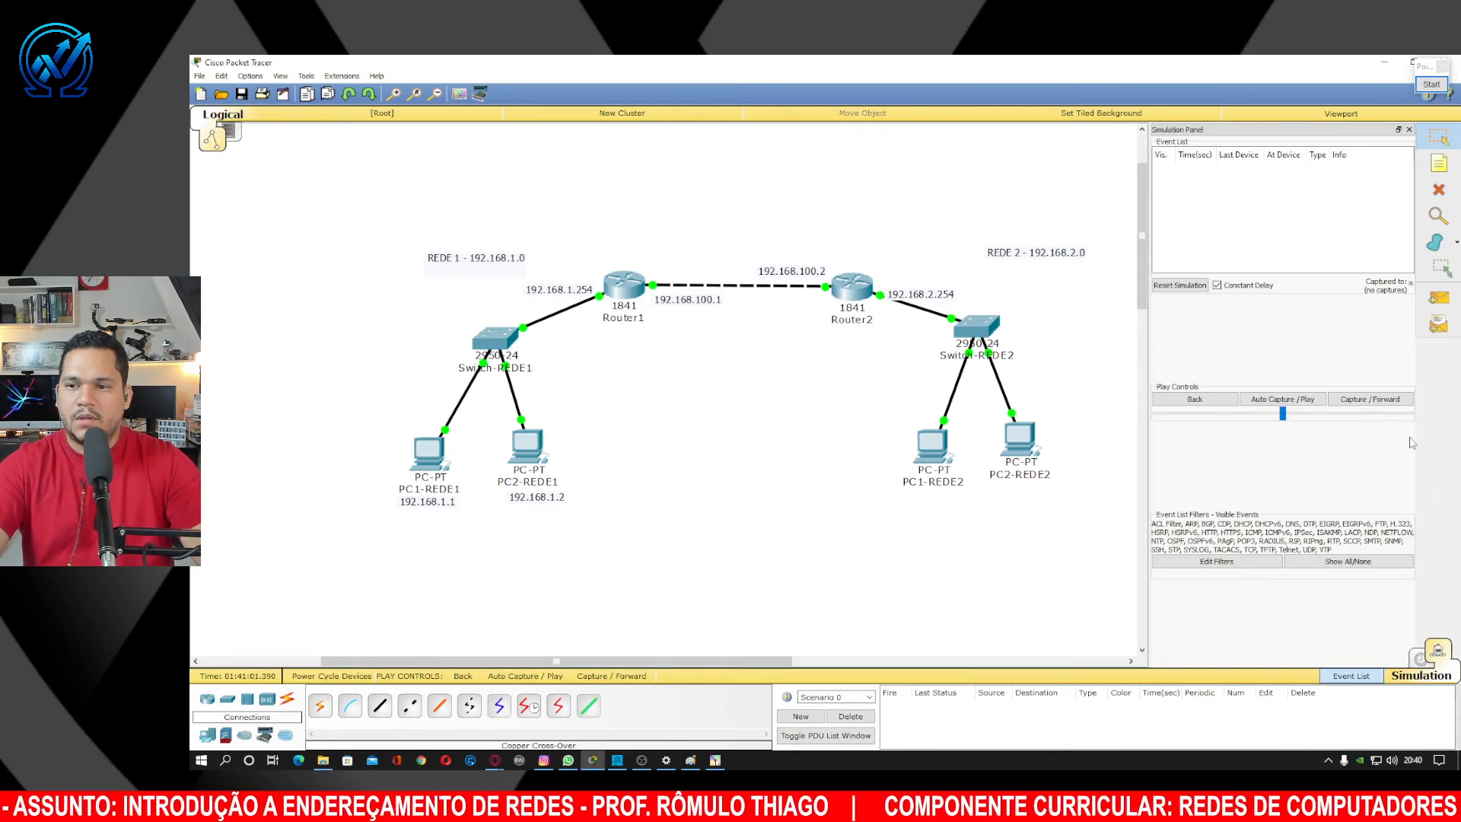
left_click(1438, 298)
left_click(1021, 466)
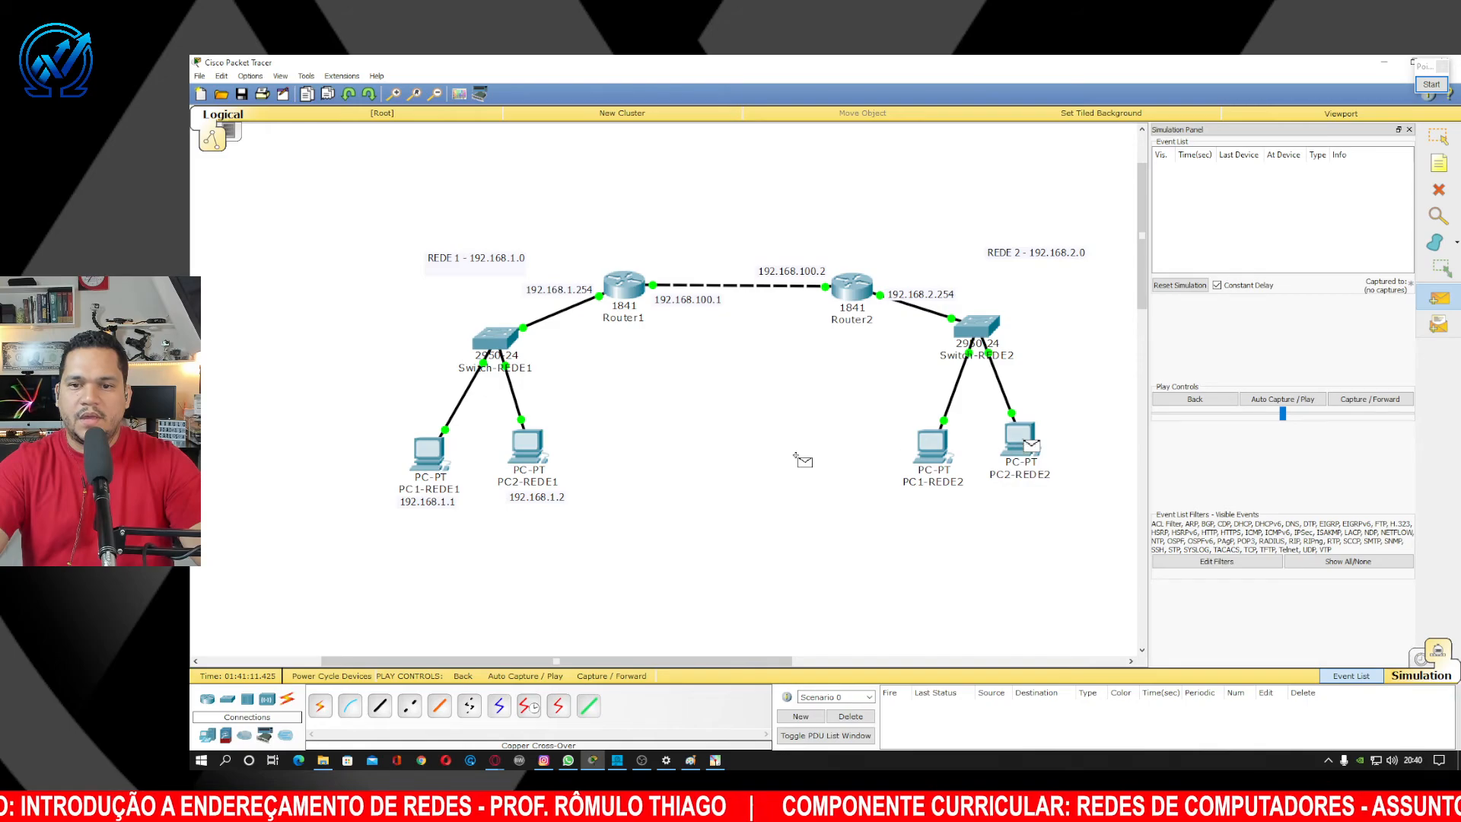
left_click(527, 452)
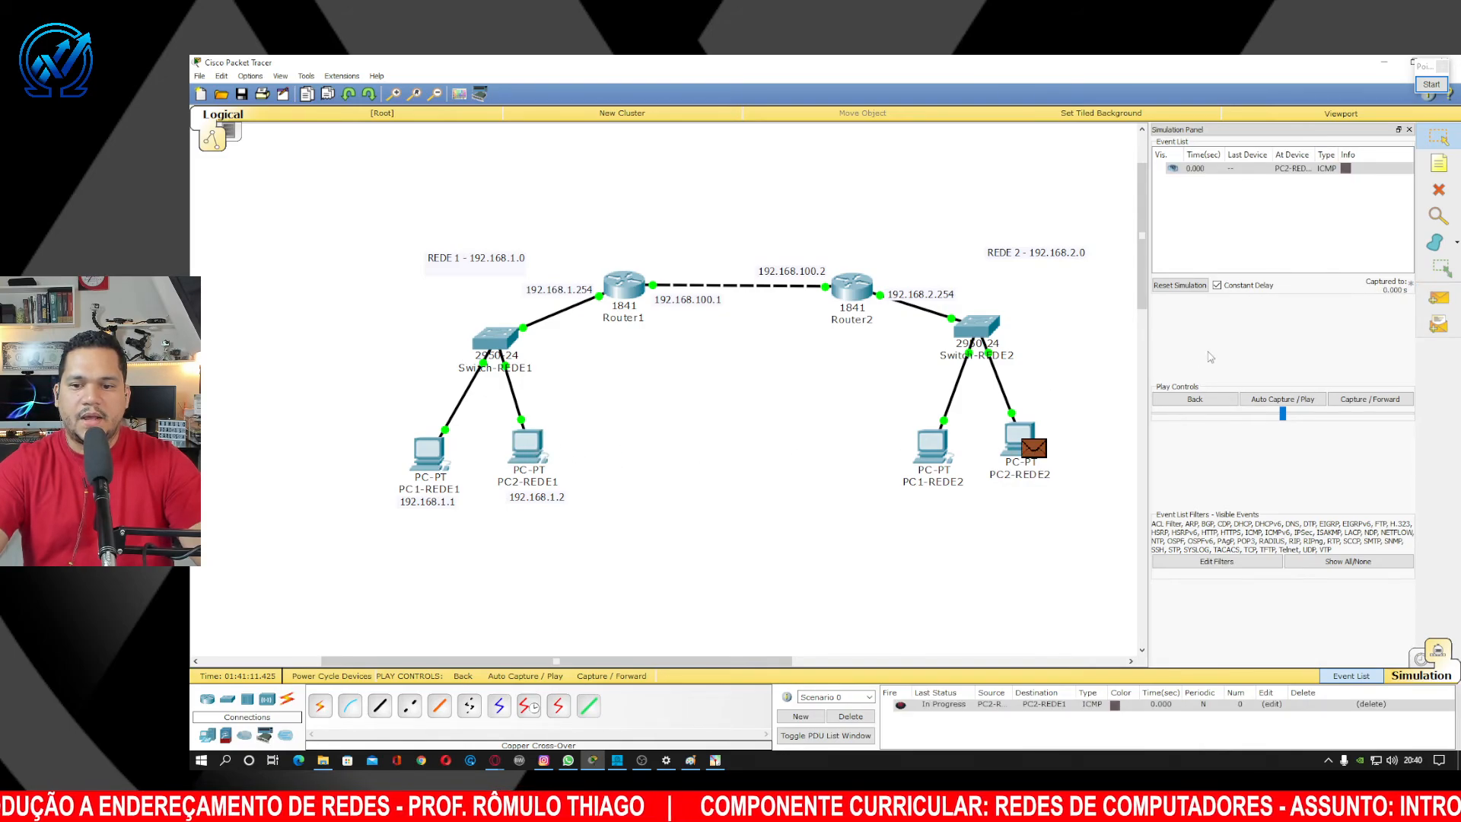
left_click(1297, 401)
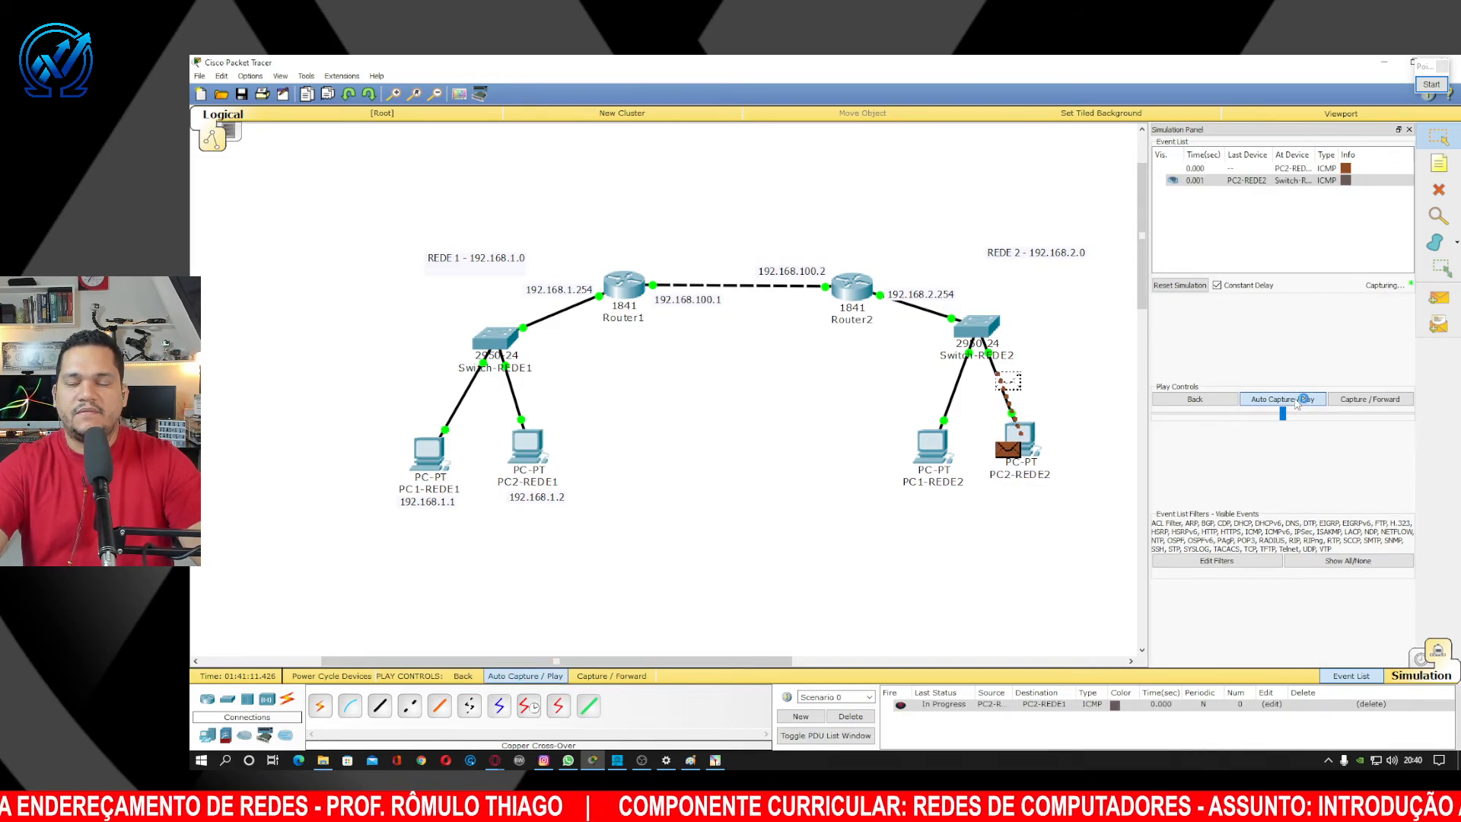
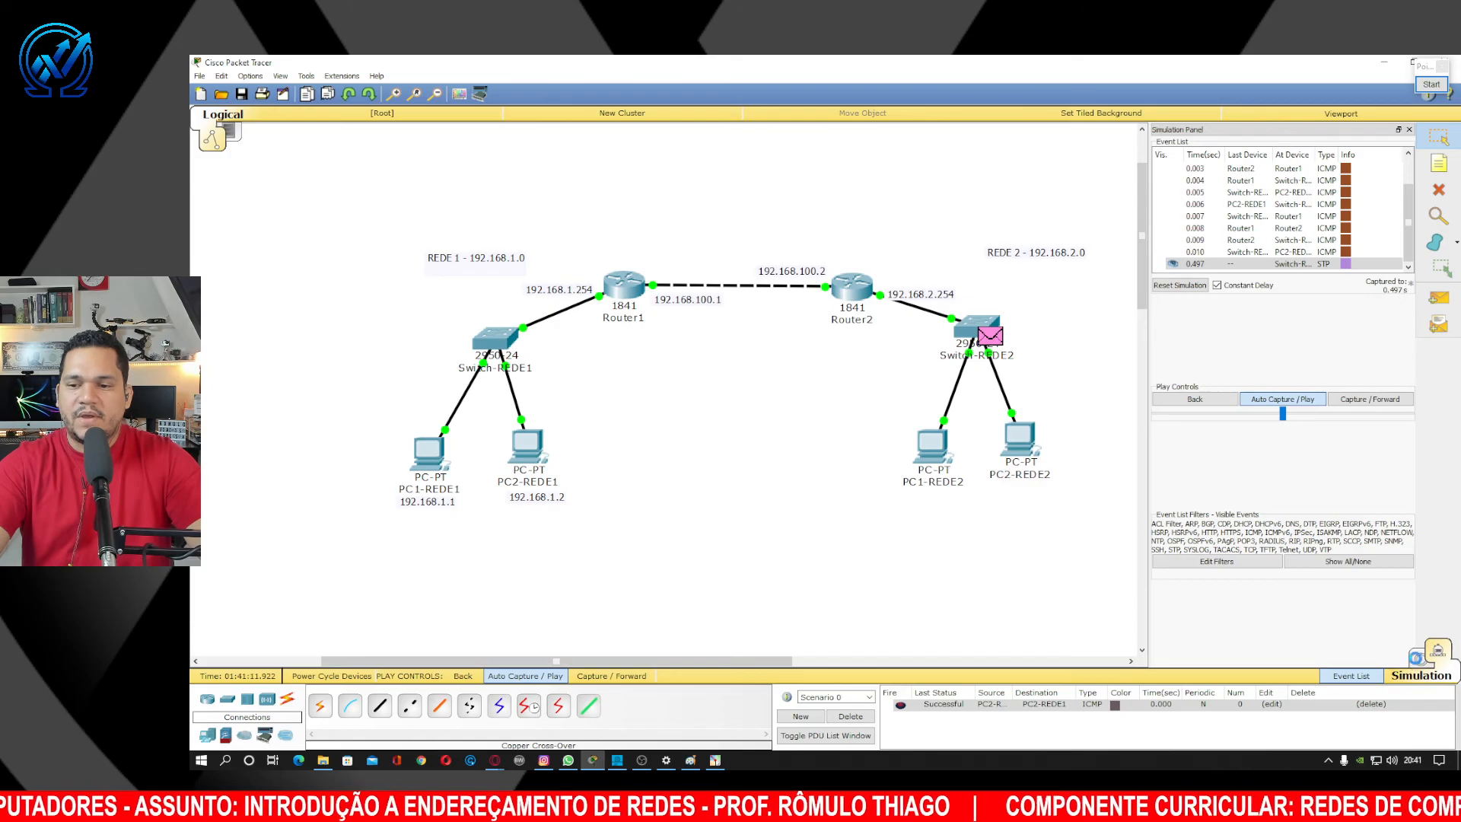
Leave Simulation mode and return to the Realtime view of the topology.
left_click(1420, 660)
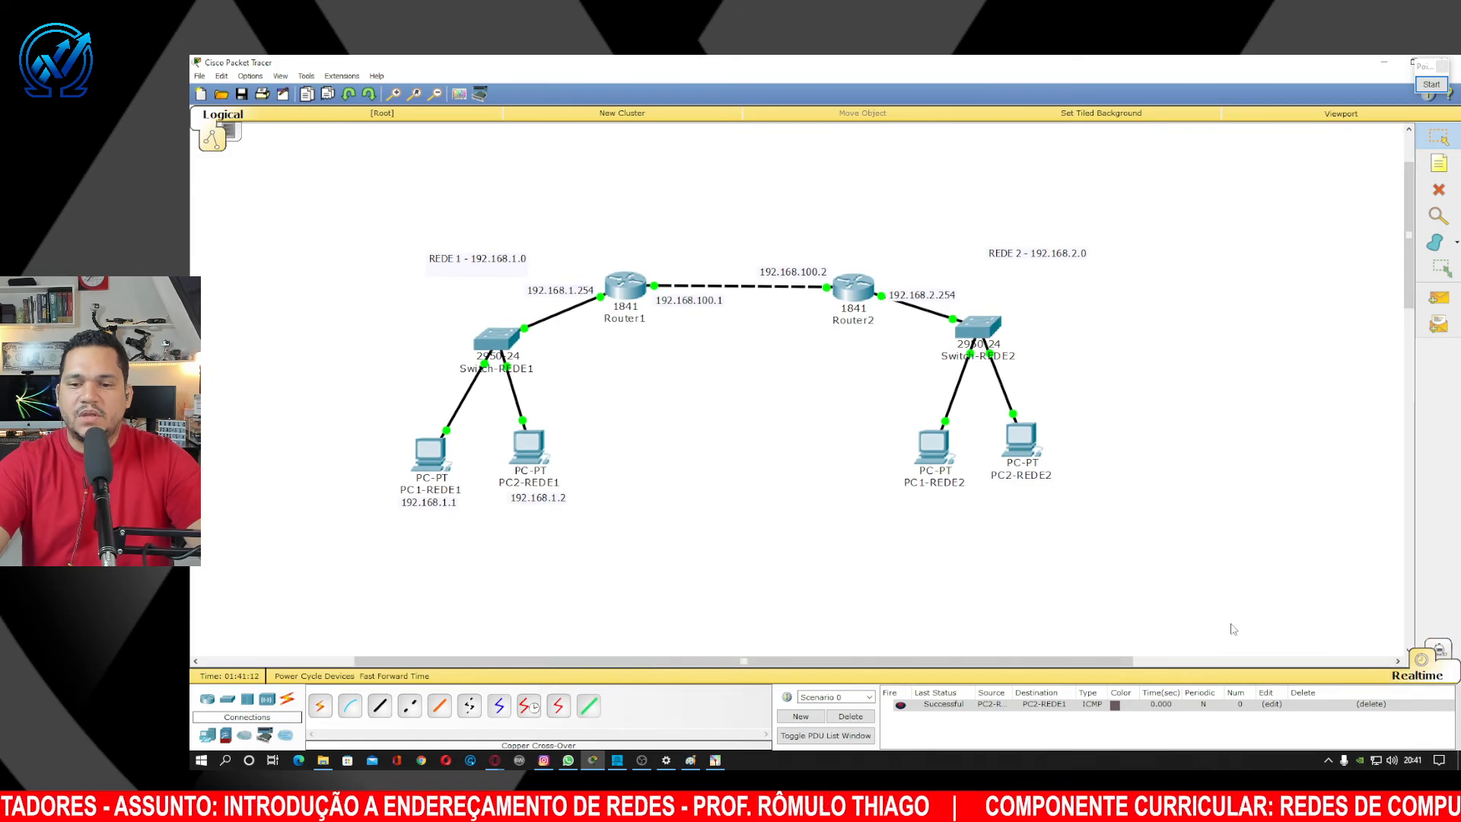
left_click(1442, 87)
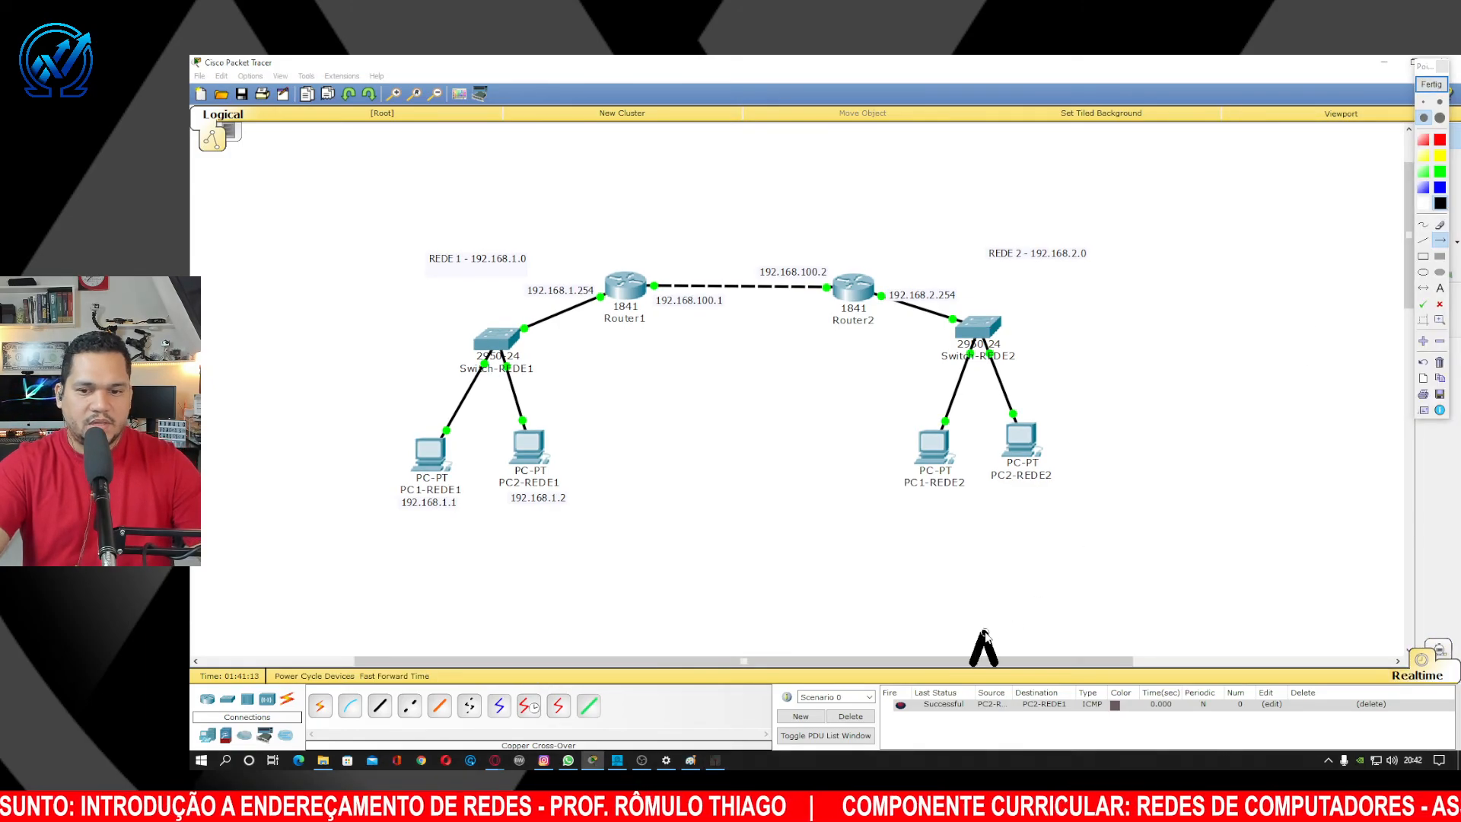
scroll(984, 635, "up", 3)
left_click_drag(981, 636, 973, 238)
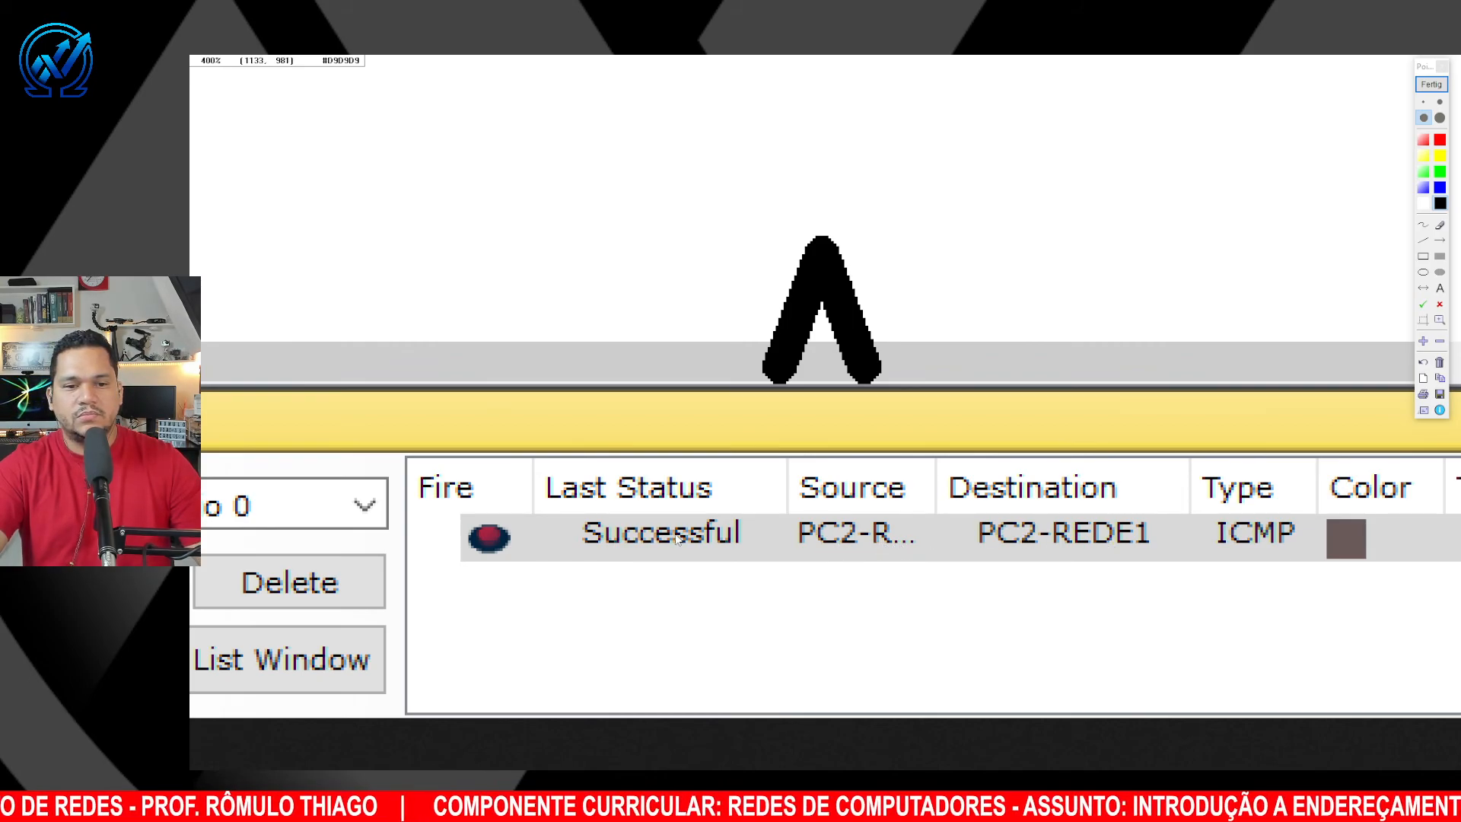
left_click(728, 506)
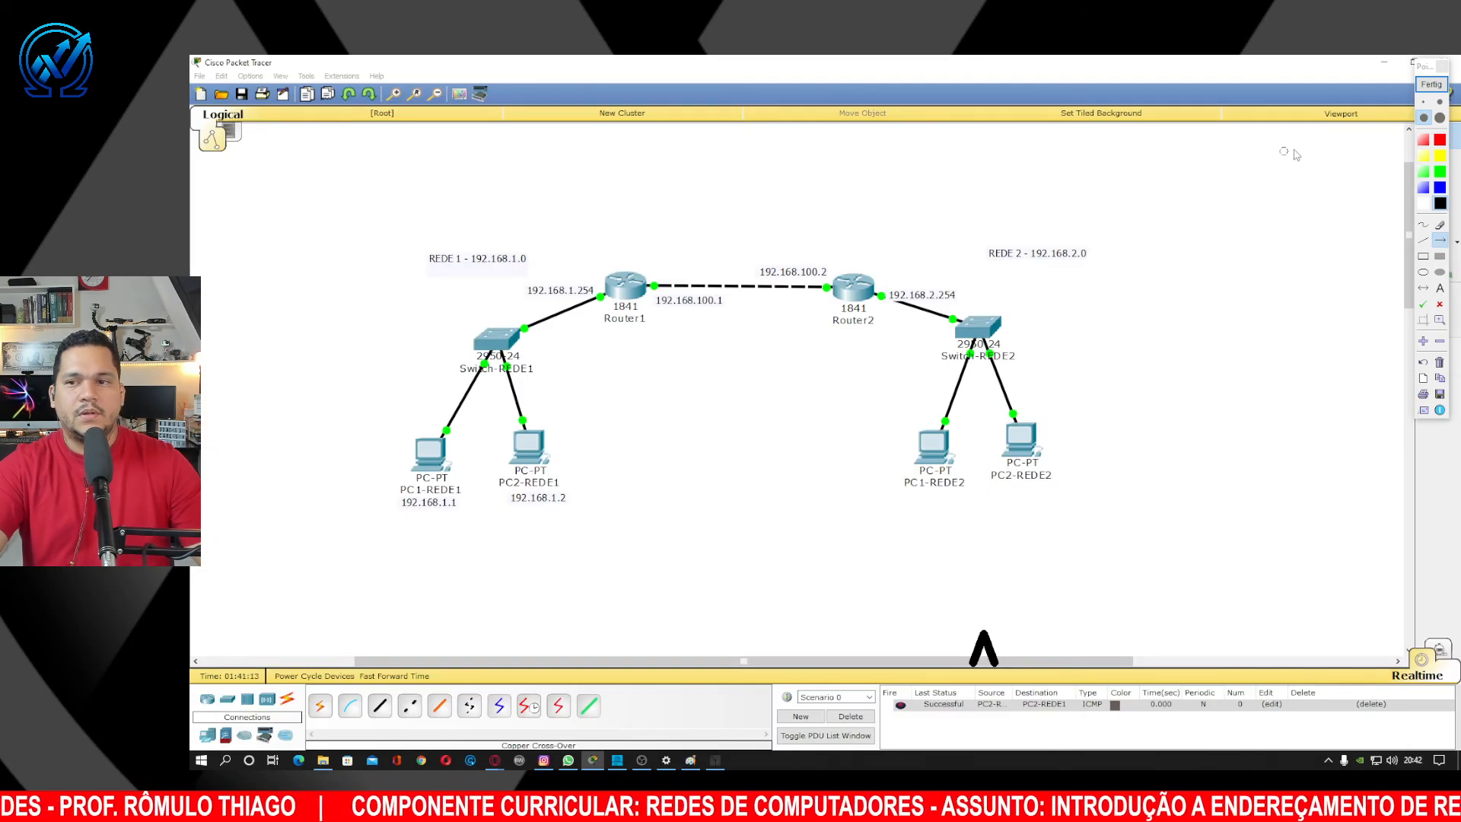
left_click(1431, 84)
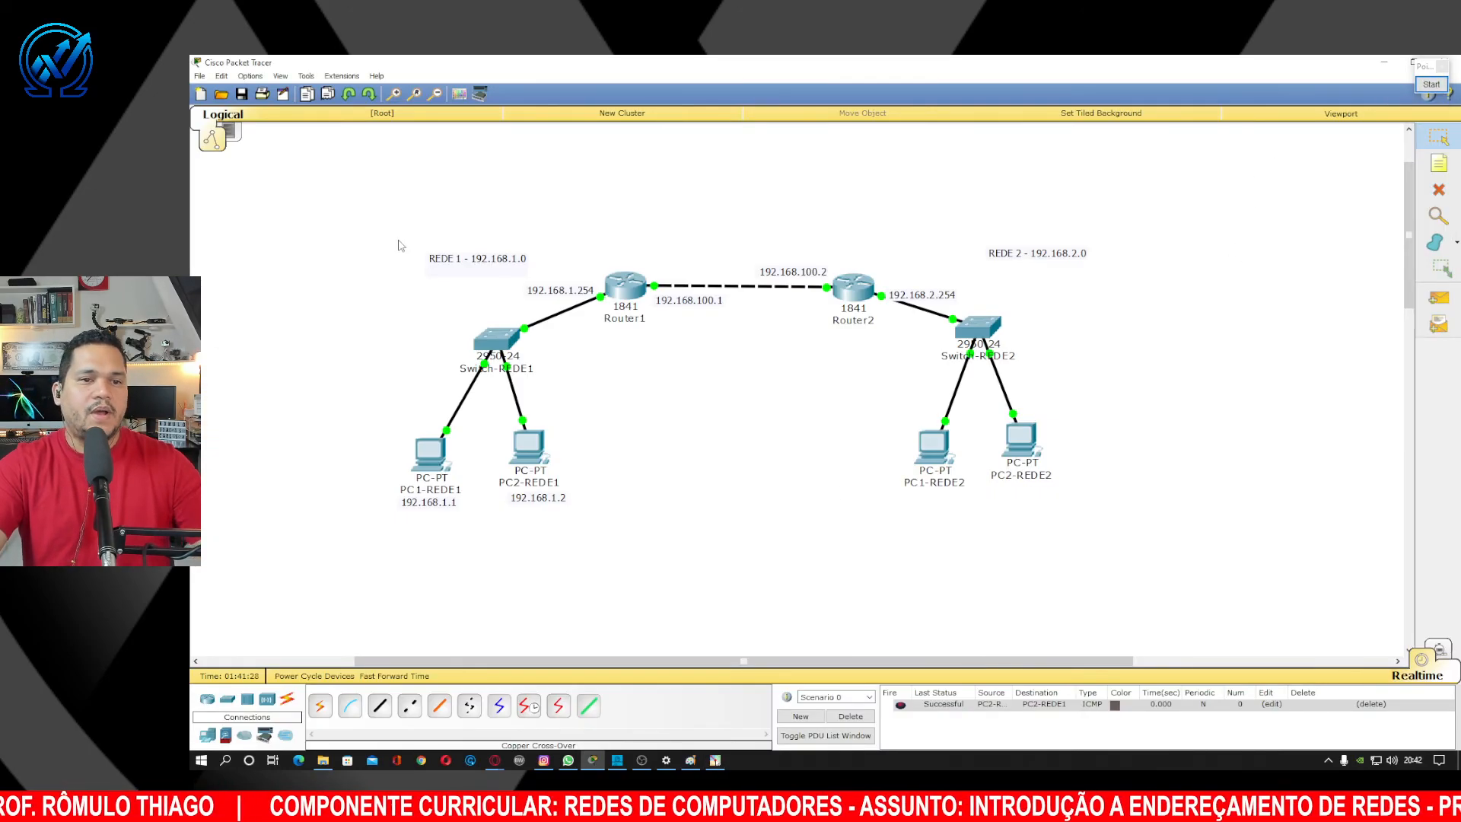
Select the REDE 2 devices and labels and shift them slightly left.
left_click_drag(366, 216, 1035, 515)
left_click(1194, 400)
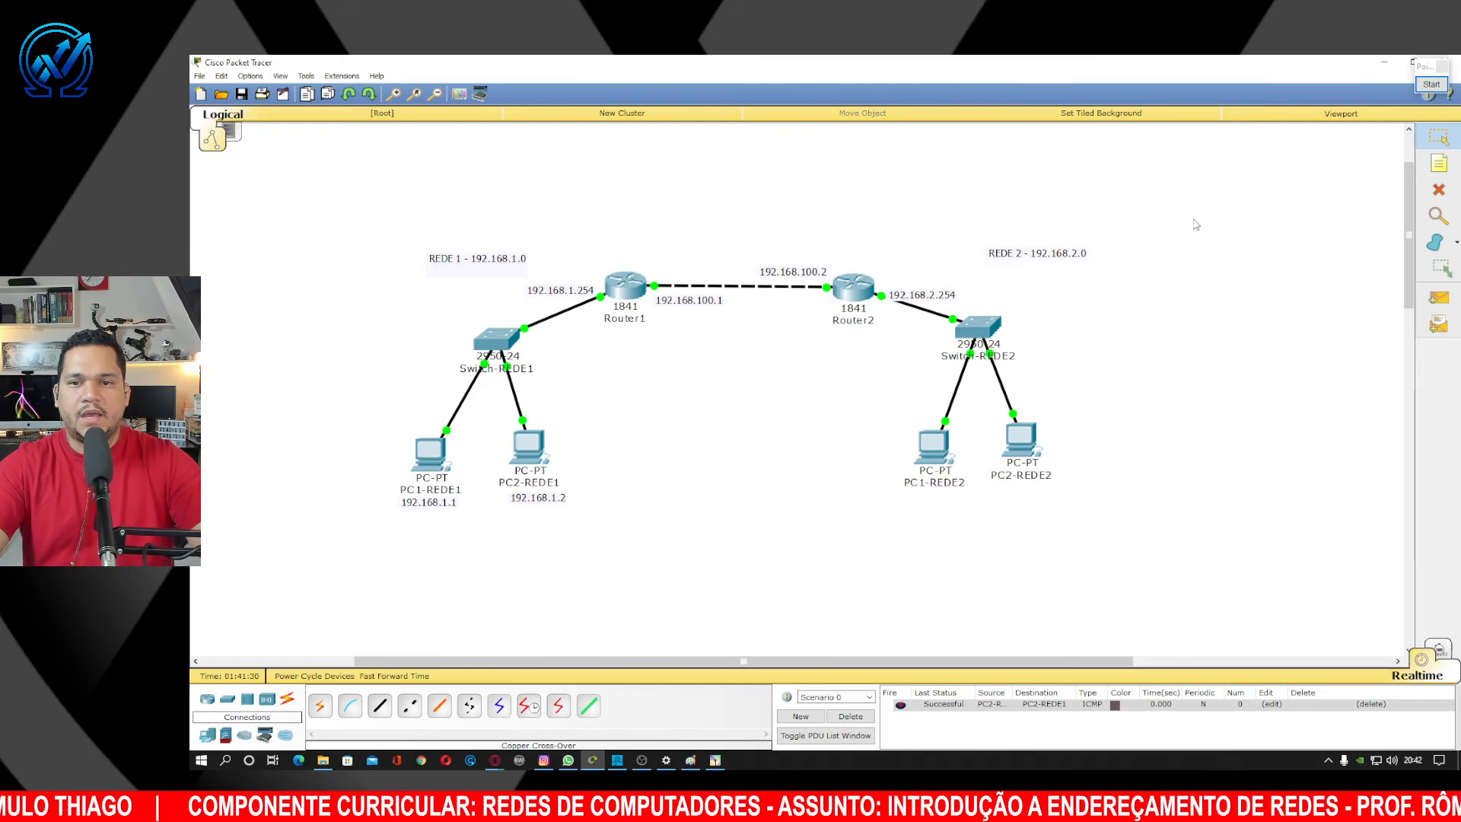
left_click_drag(1192, 220, 840, 566)
left_click_drag(937, 457, 911, 458)
Deselect the repositioned REDE 2 group and switch to the browser window.
left_click(892, 236)
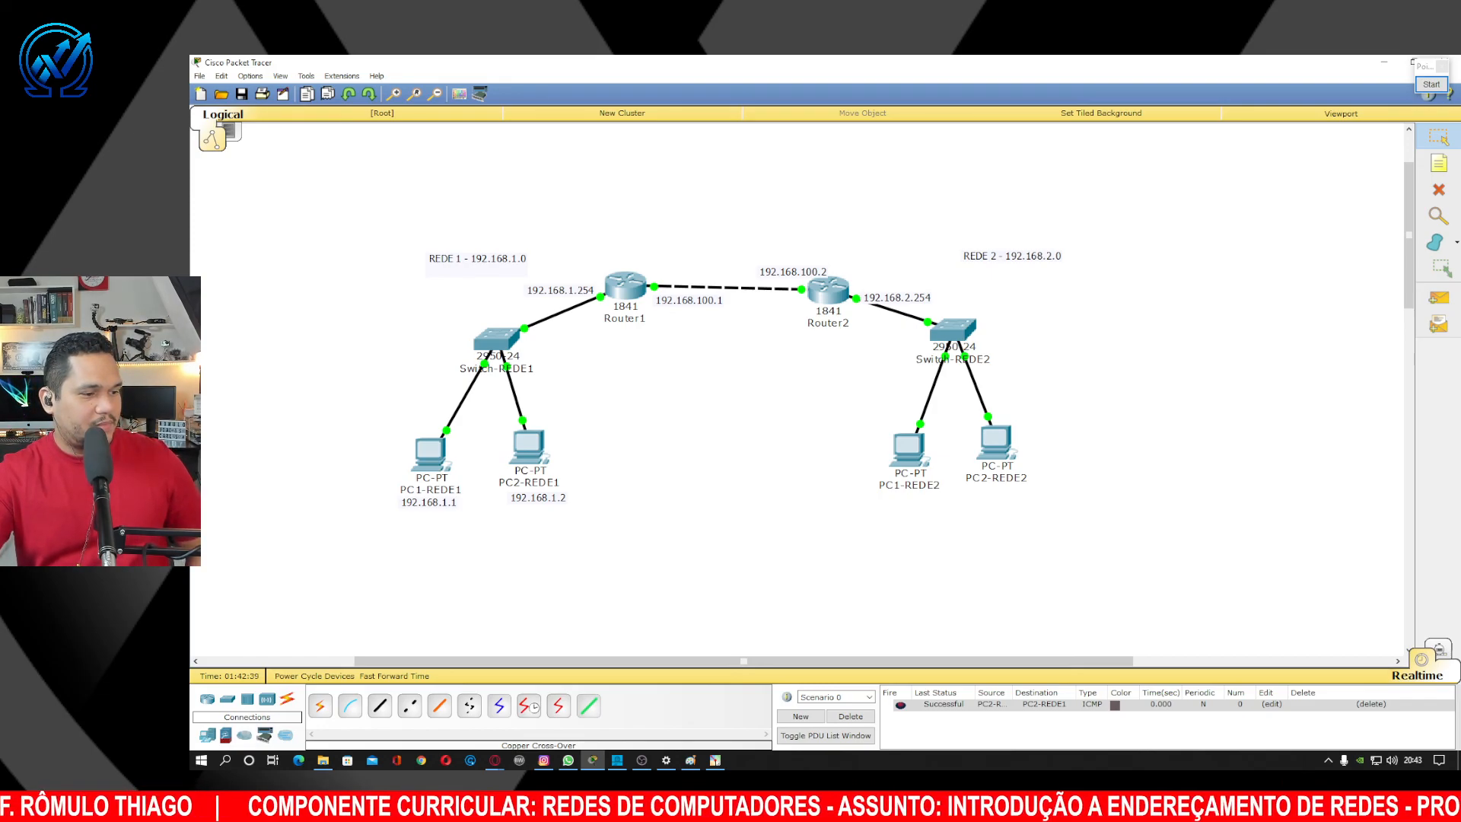
key("alt+Tab")
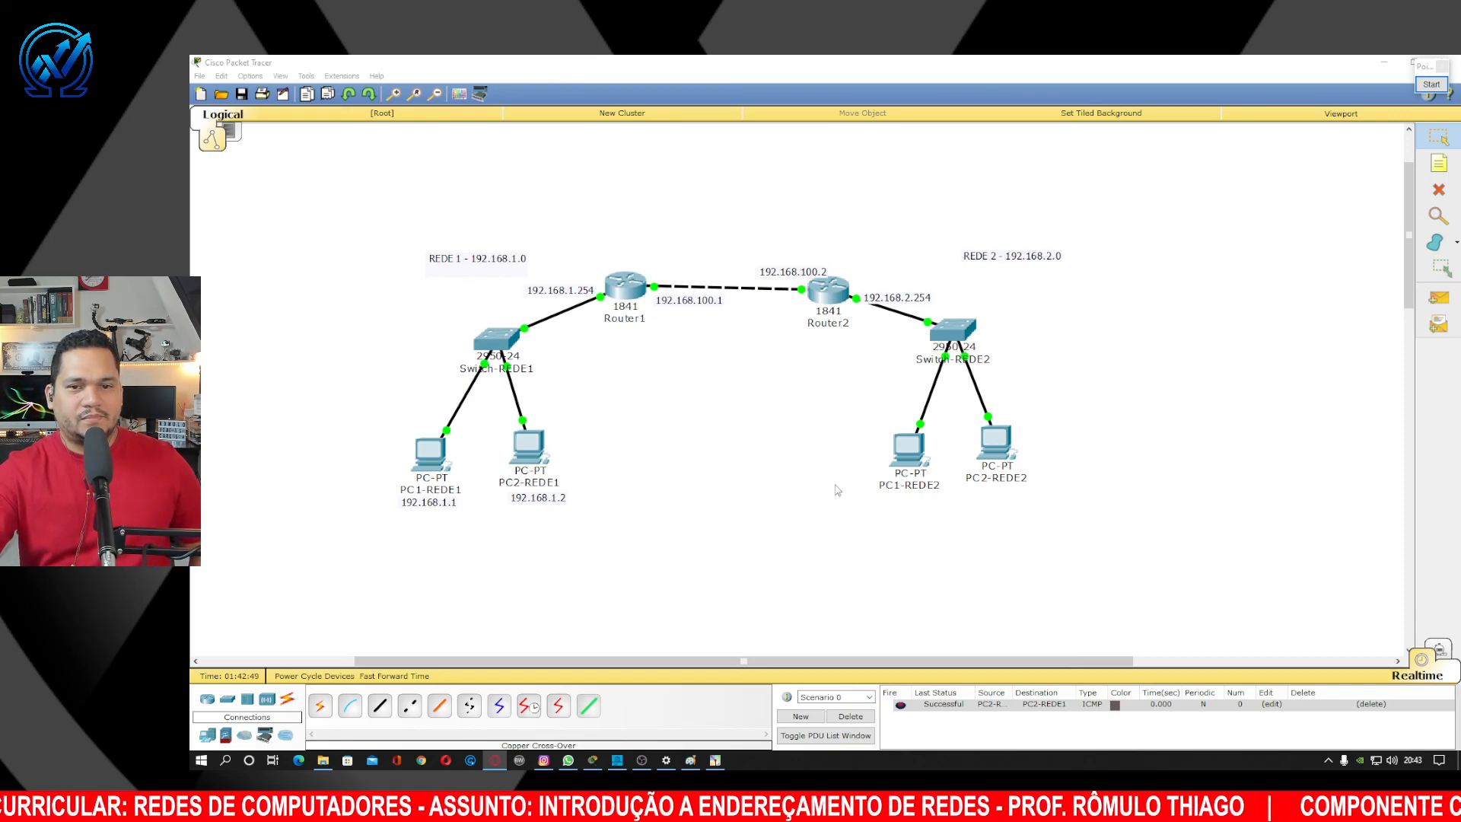
Move Router2, Switch-REDE2, both PCs and labels about 48 px left toward Router1, then deselect.
left_click(778, 475)
left_click_drag(327, 222, 1093, 554)
left_click(1093, 554)
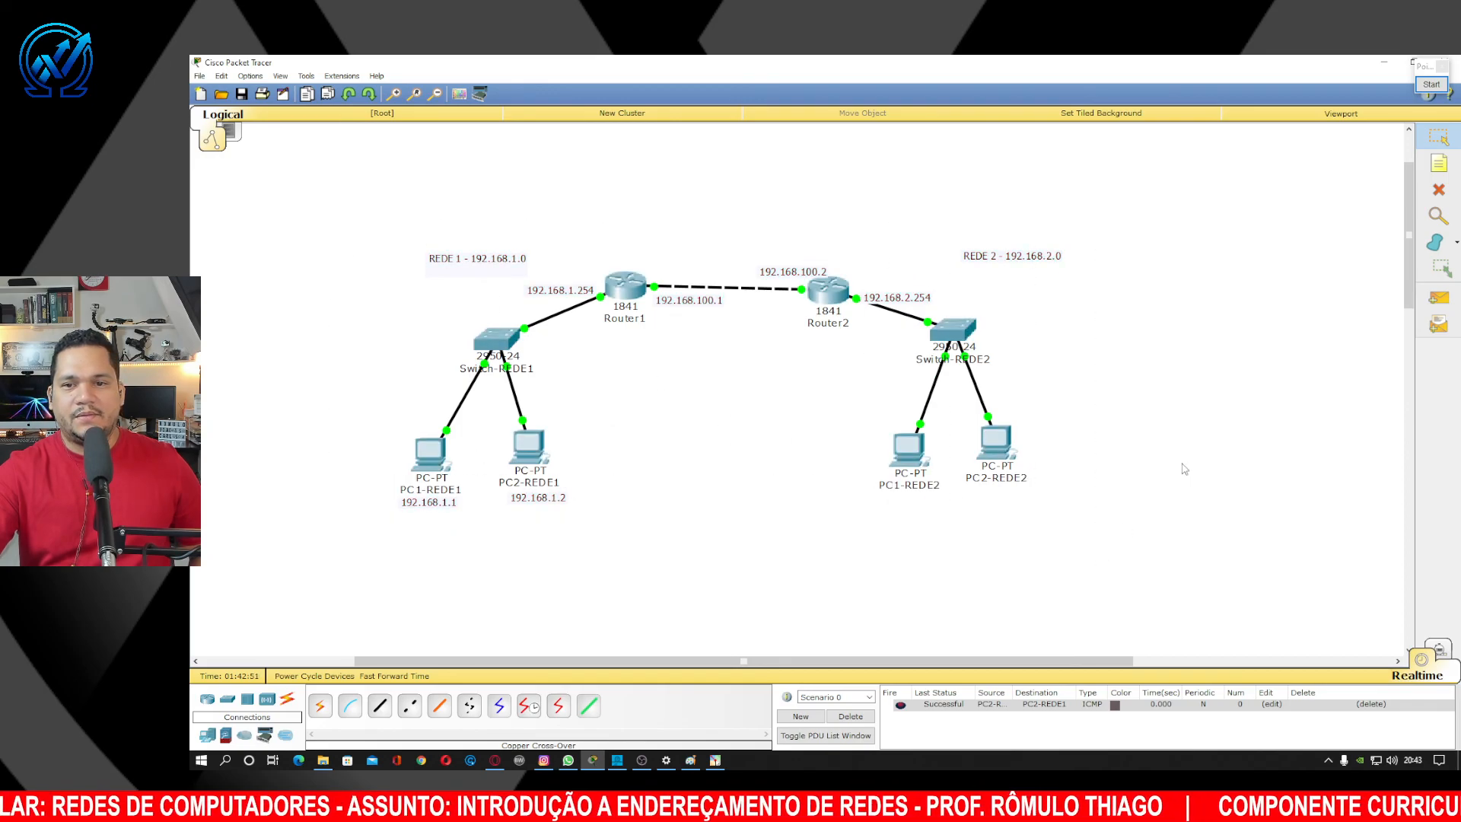
left_click_drag(1242, 253, 804, 532)
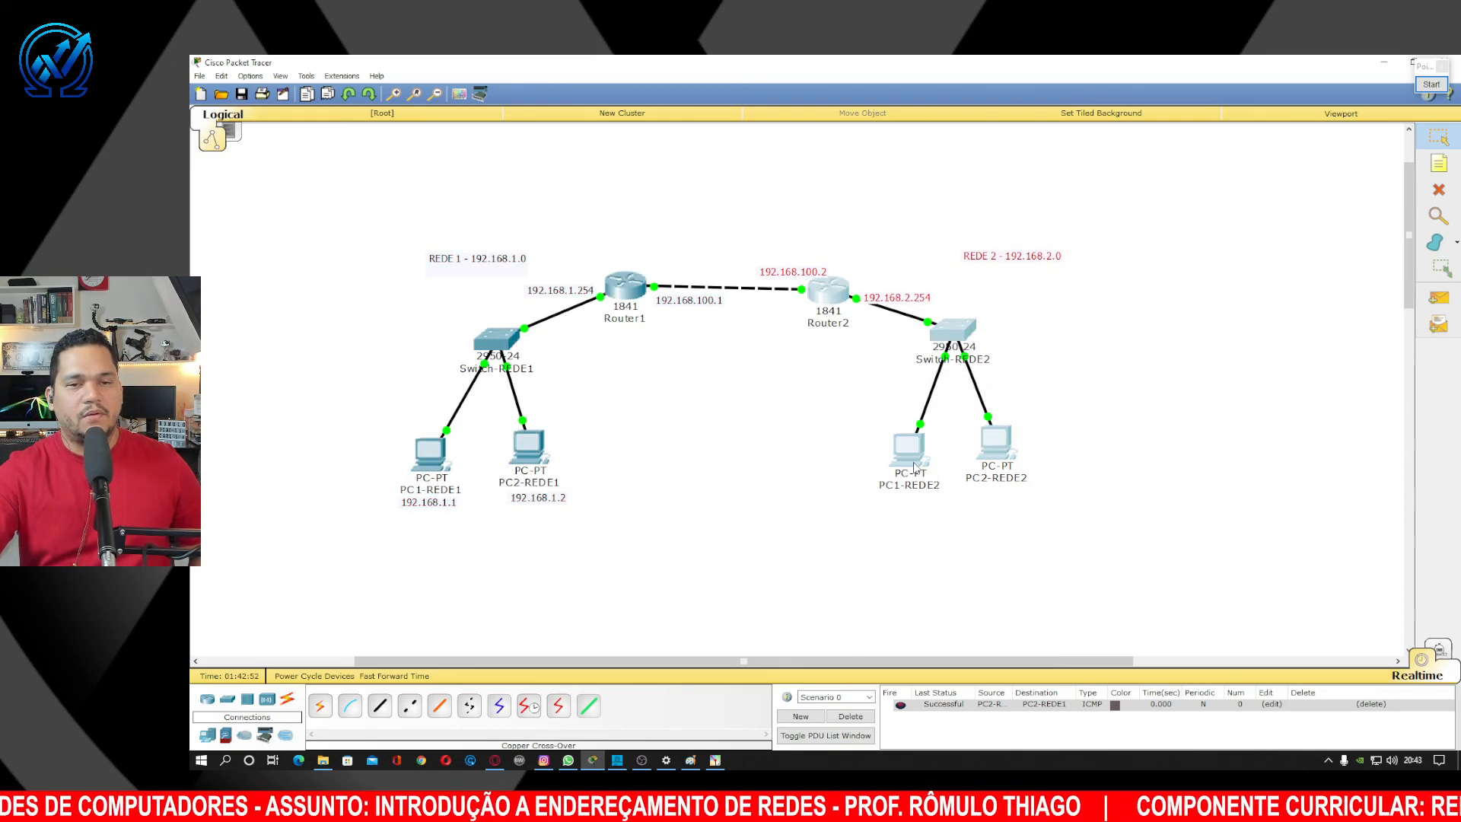
left_click_drag(917, 468, 880, 468)
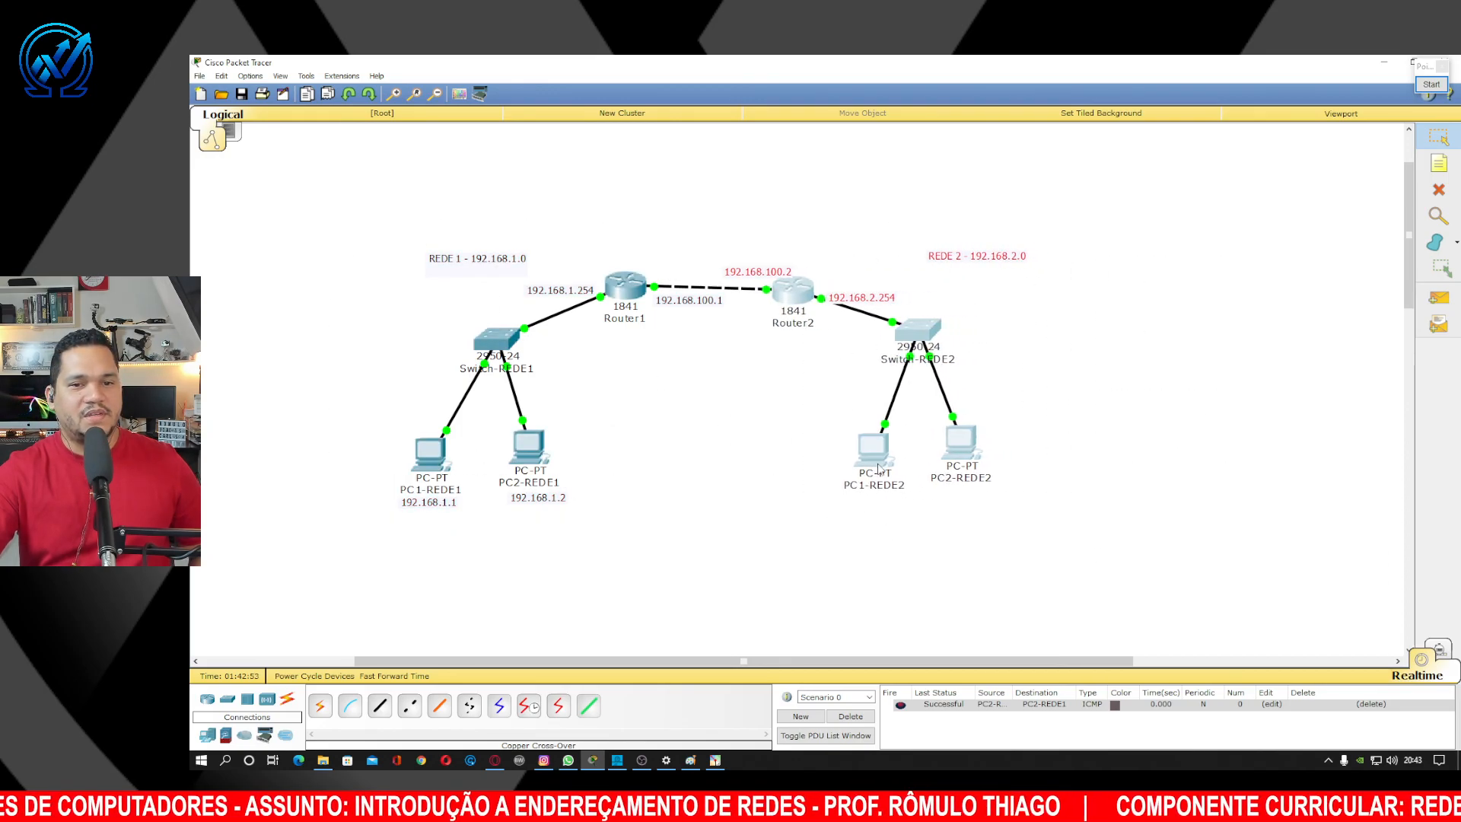
left_click(795, 199)
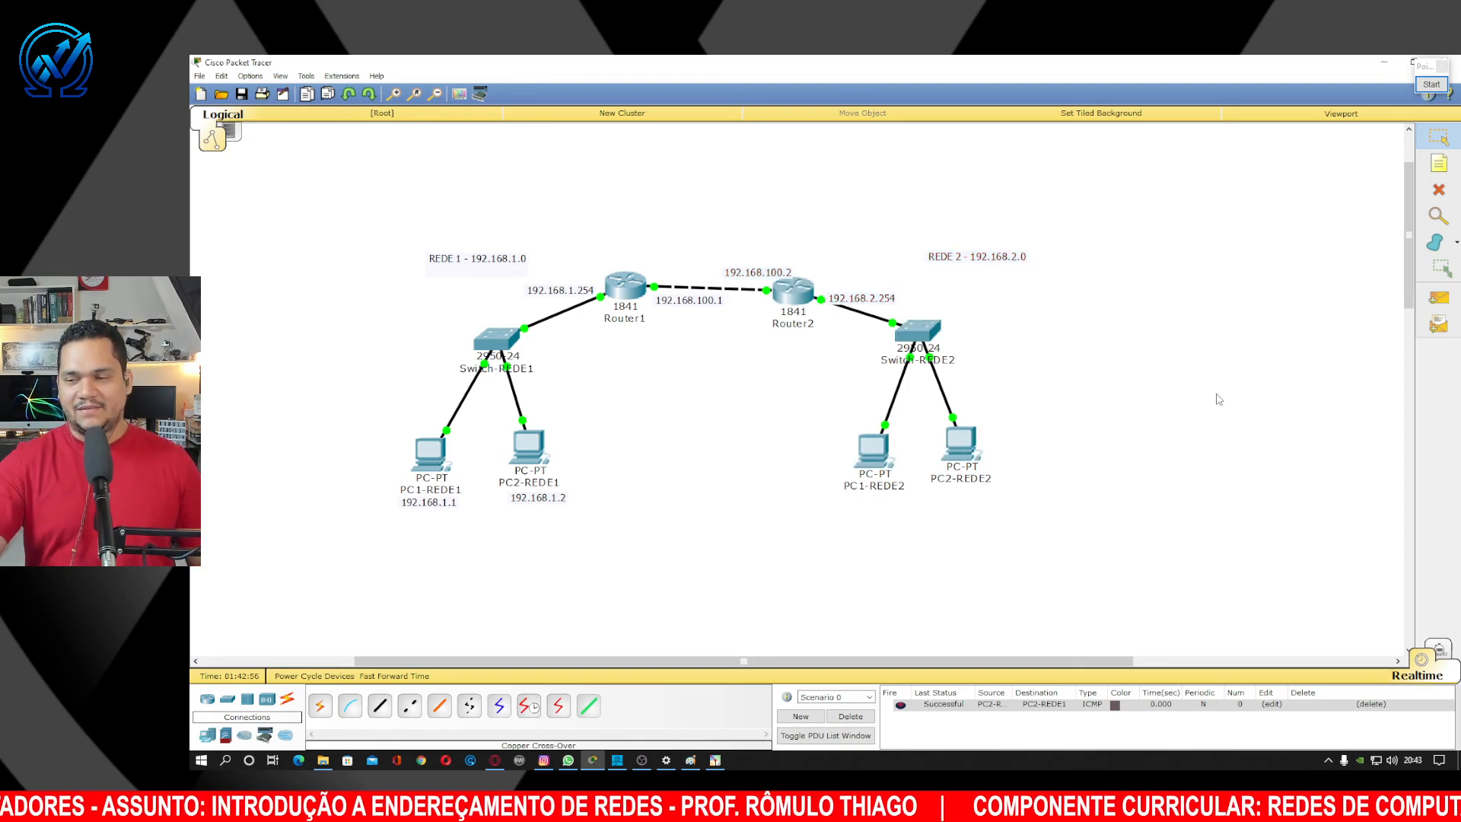